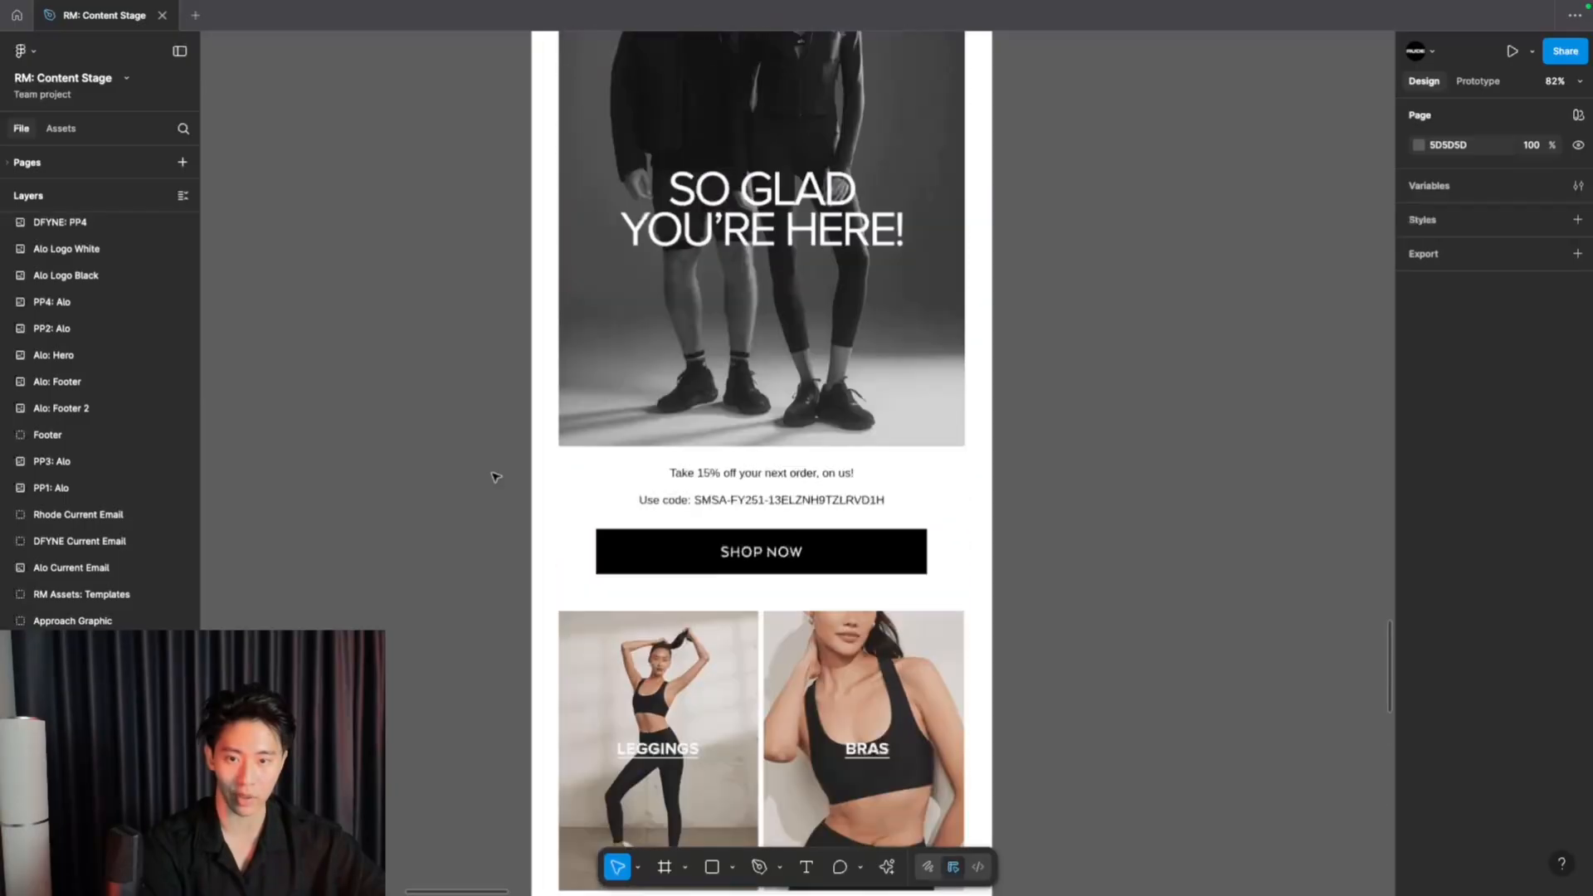
# - Review the Alo Before email and After wireframe, and read the Content Sandwich graphic on the approach to high-converting emails
pyautogui.scroll(-2, 496, 477)
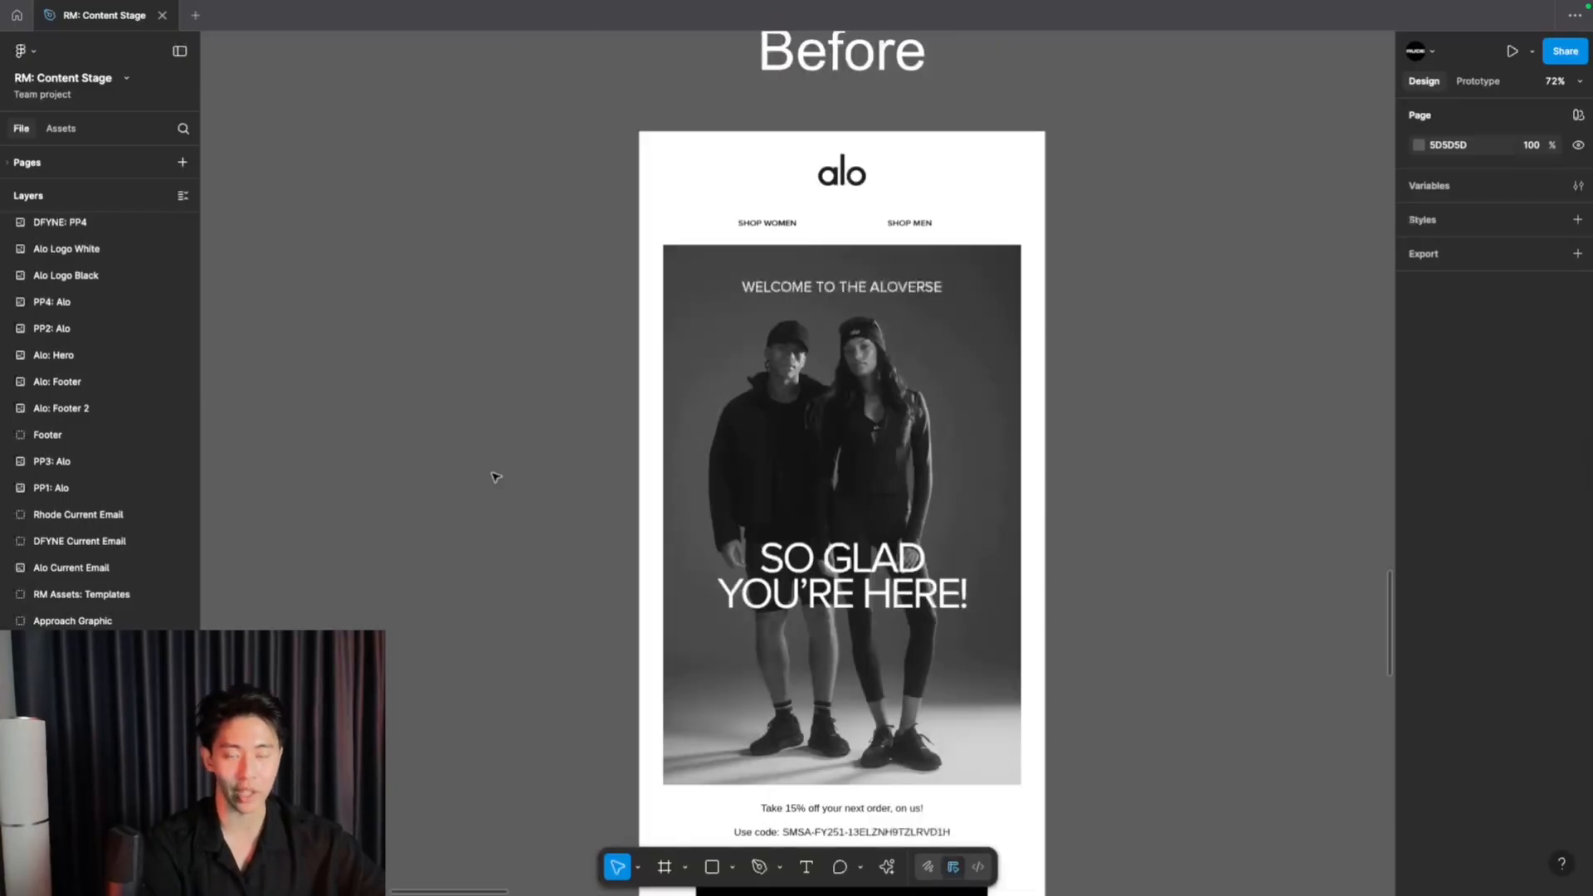
pyautogui.scroll(-3, 496, 477)
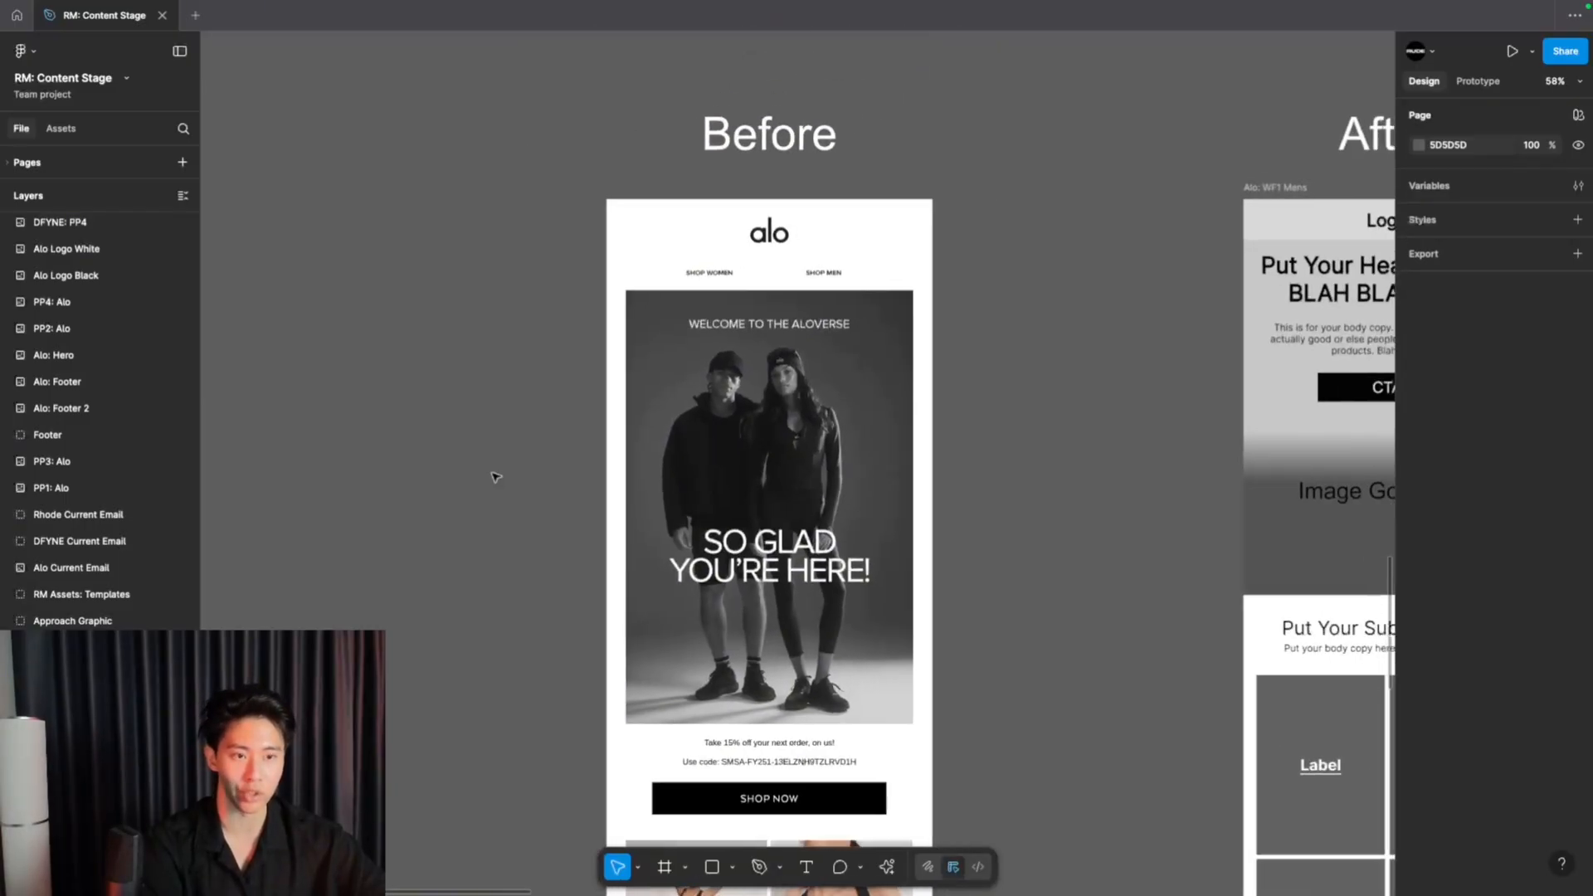
pyautogui.hscroll(5, 495, 477)
pyautogui.scroll(-10, 902, 245)
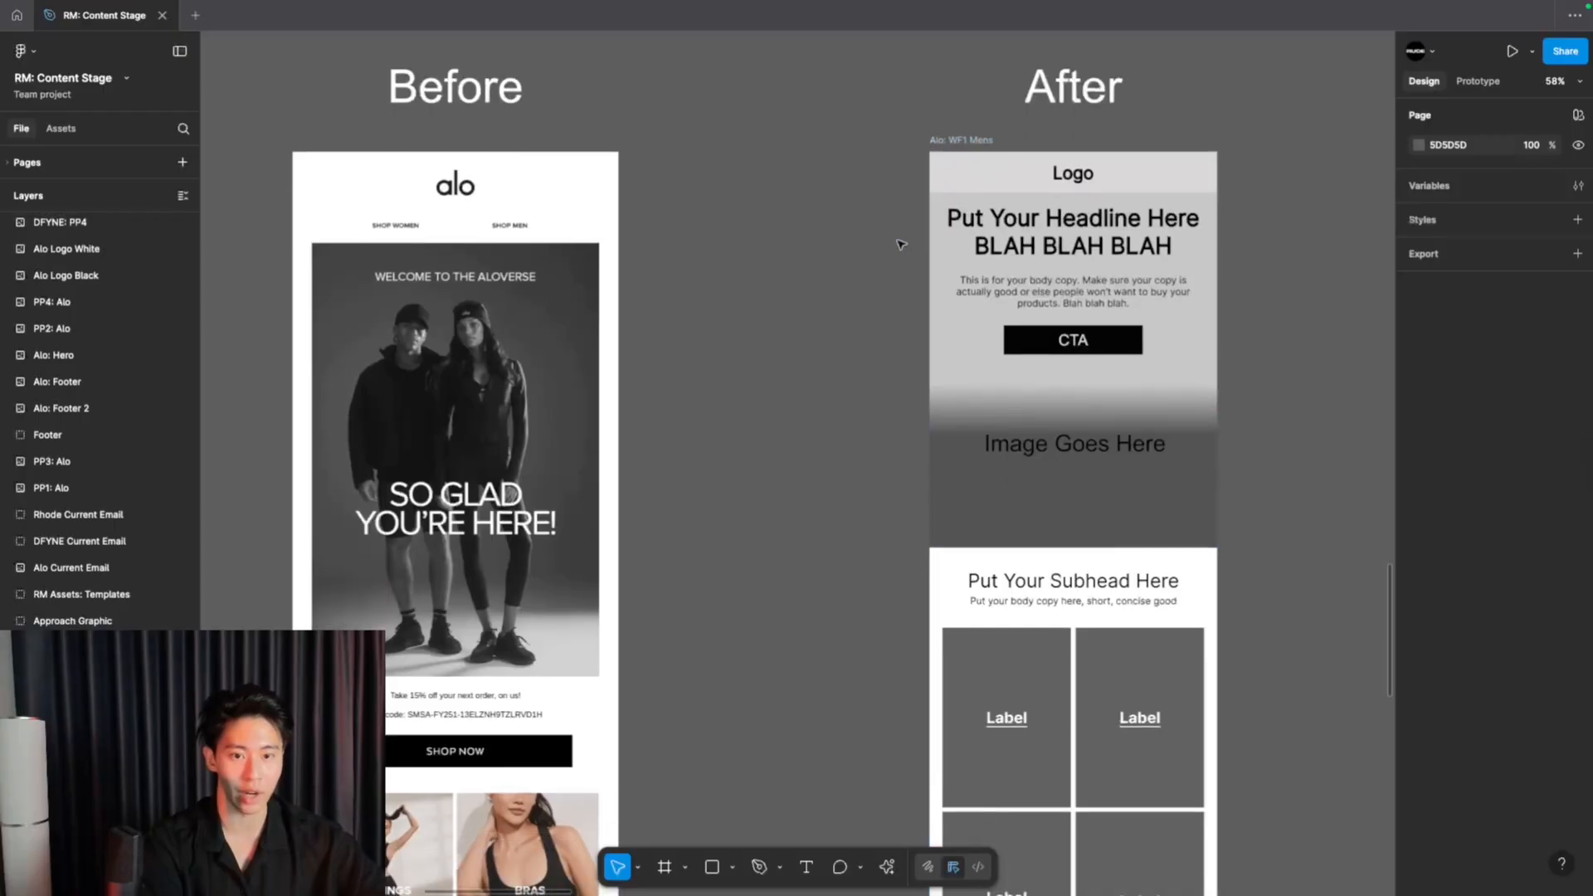
pyautogui.scroll(15, 902, 245)
pyautogui.scroll(-4, 902, 245)
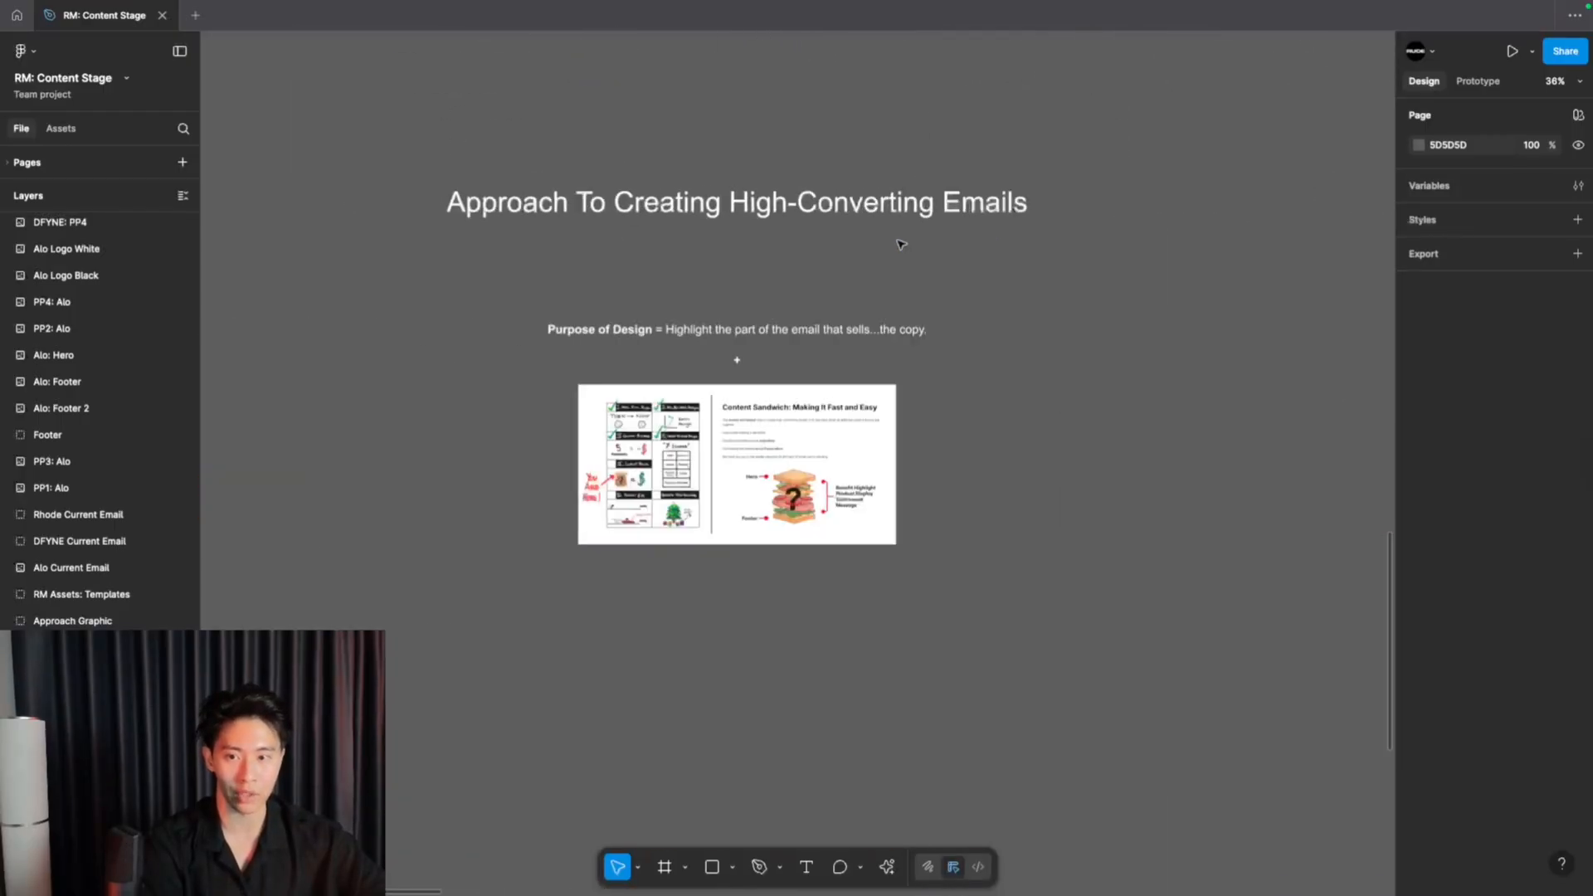
pyautogui.hscroll(-1, 902, 245)
pyautogui.scroll(4, 902, 245)
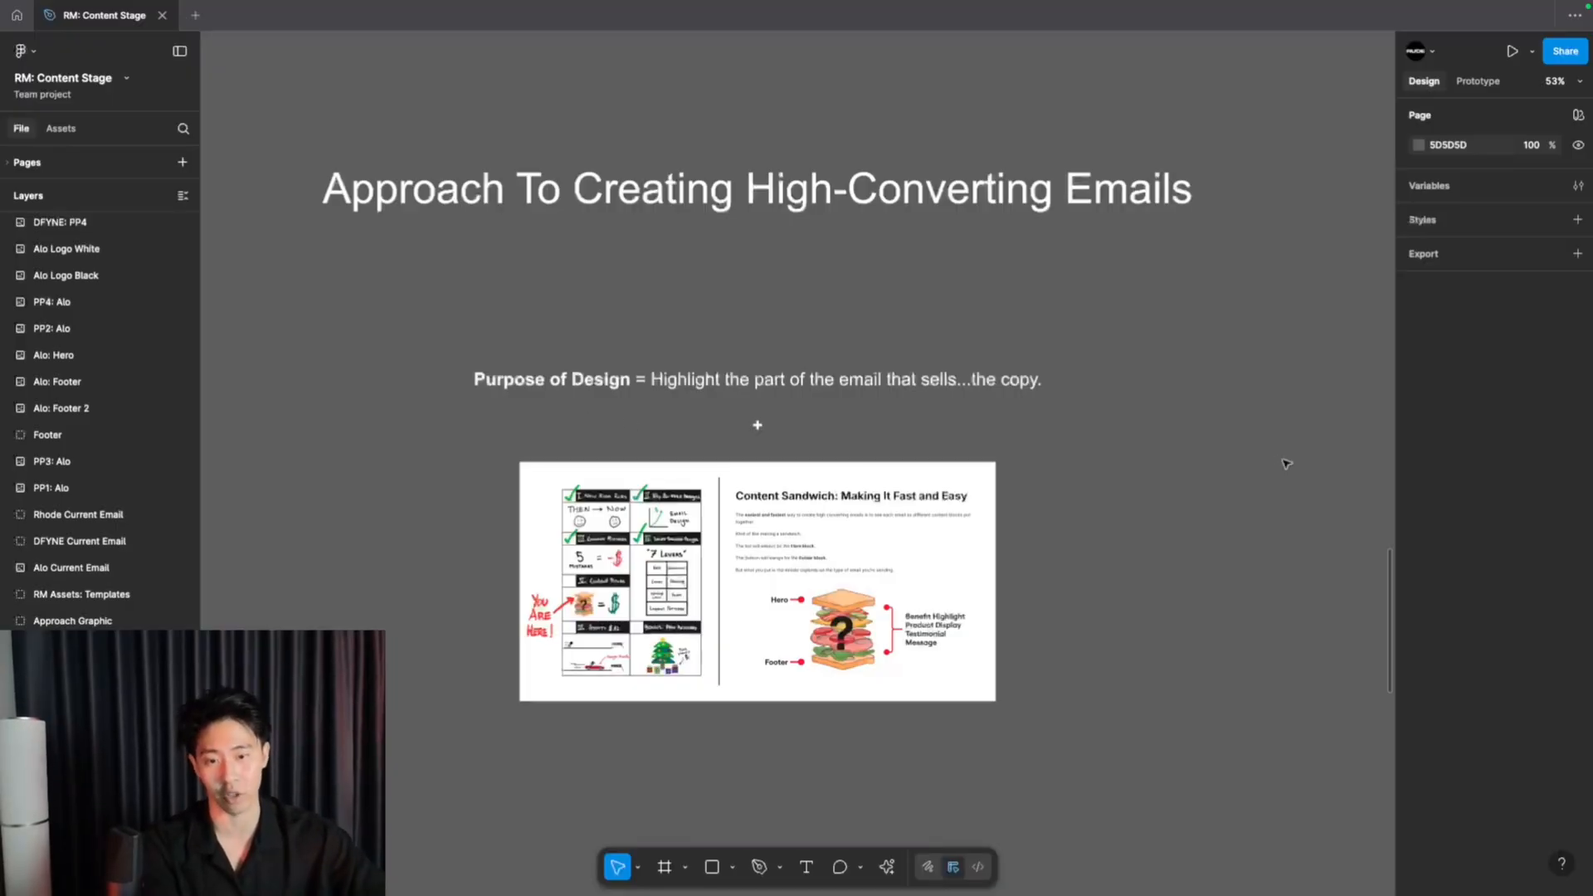
pyautogui.scroll(6, 1017, 578)
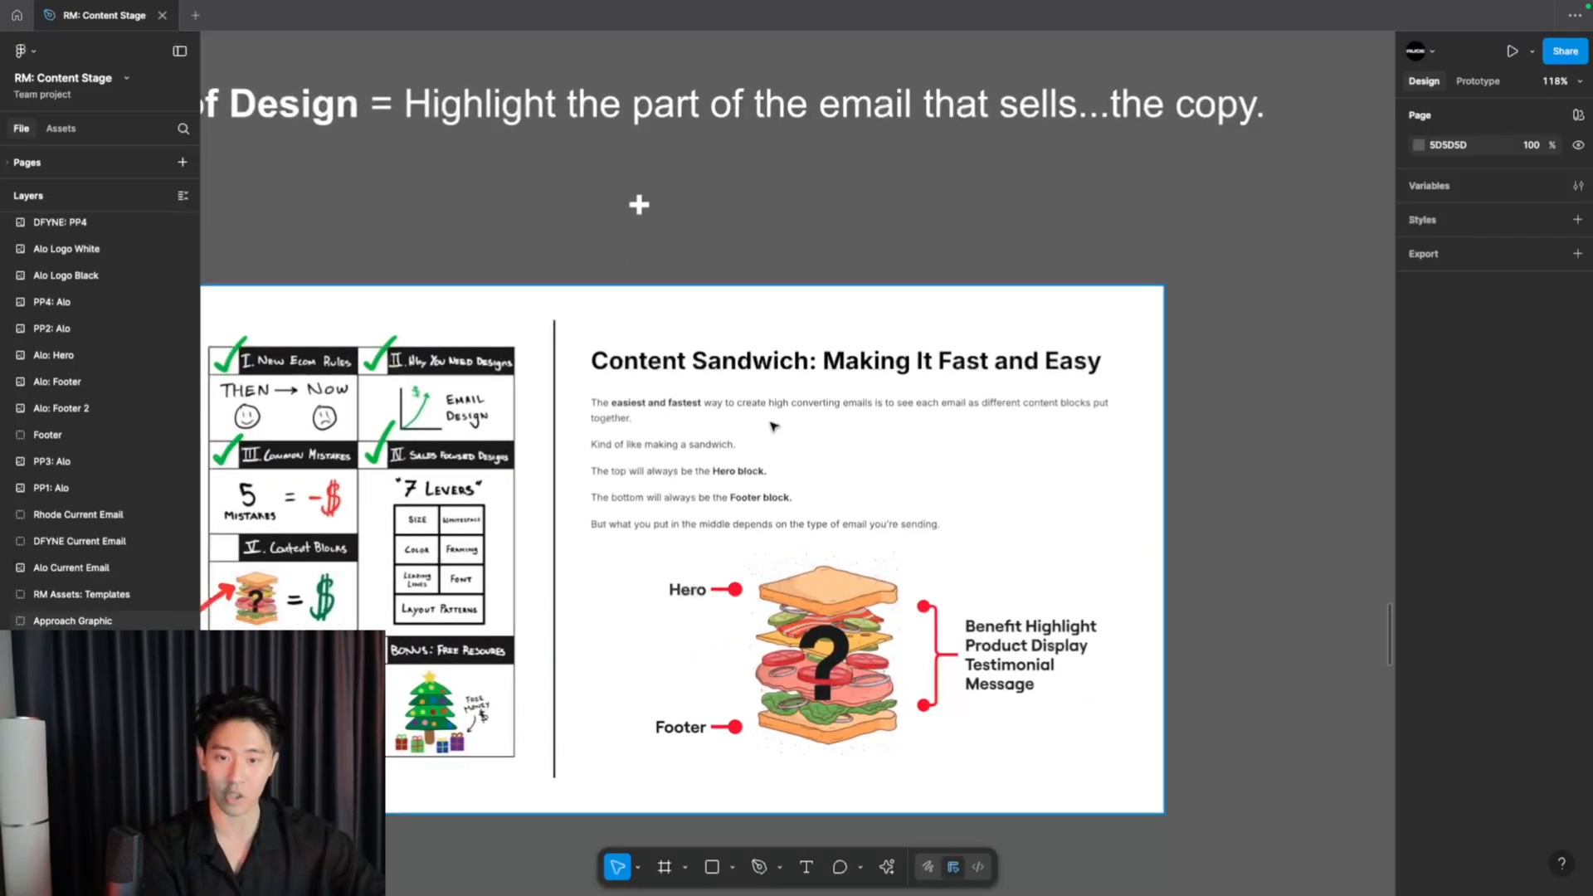
pyautogui.scroll(3, 774, 427)
pyautogui.scroll(2, 774, 427)
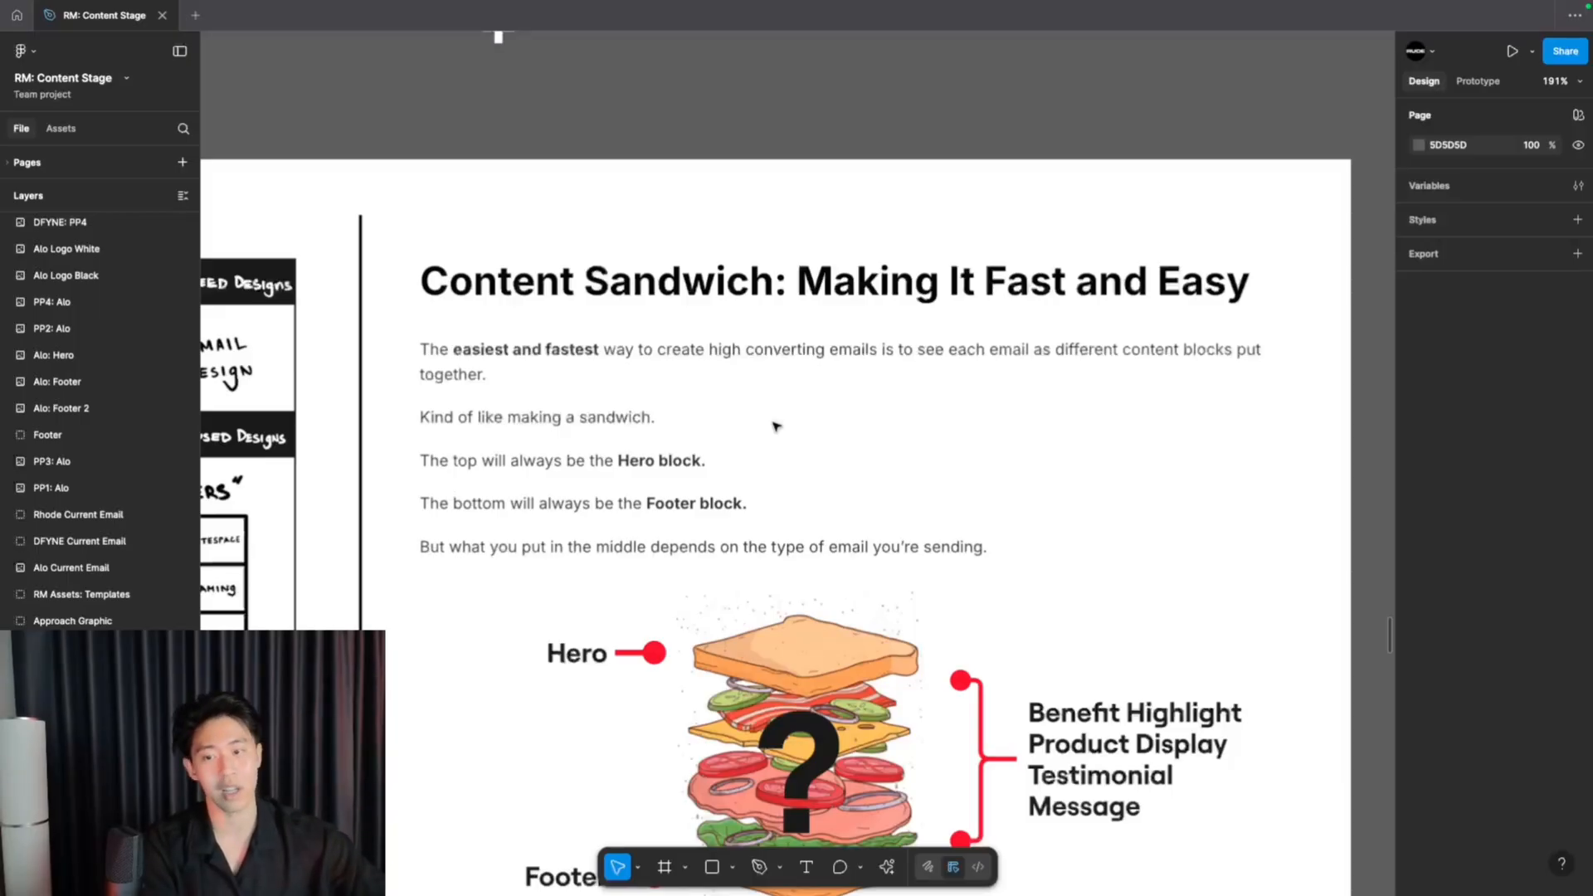
pyautogui.scroll(-1, 775, 427)
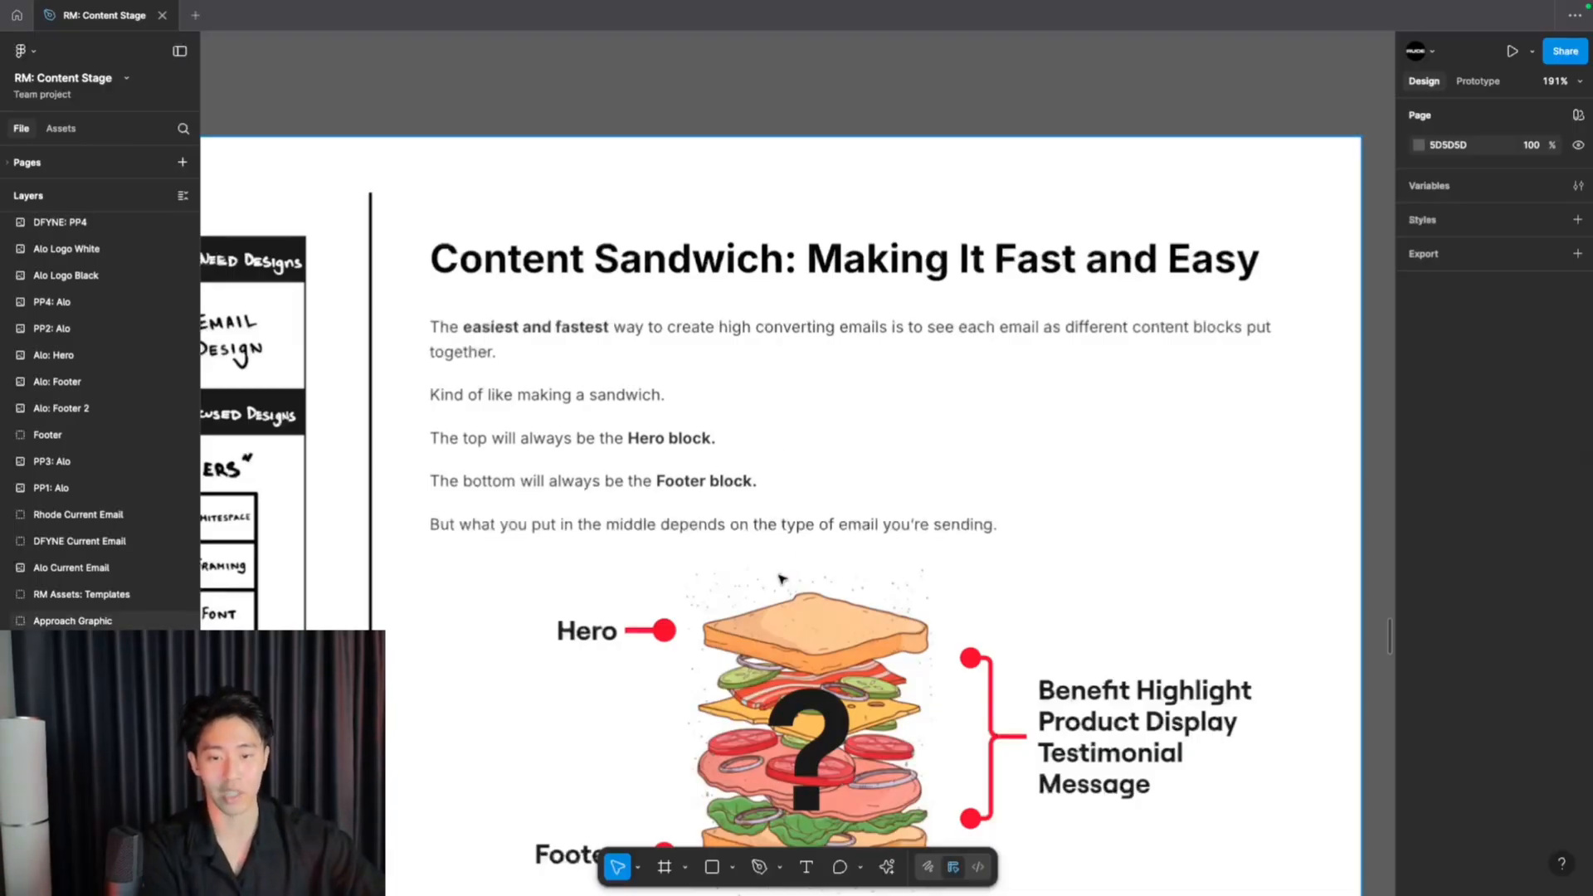
pyautogui.scroll(-5, 780, 578)
pyautogui.scroll(-3, 780, 578)
pyautogui.hscroll(-1, 780, 579)
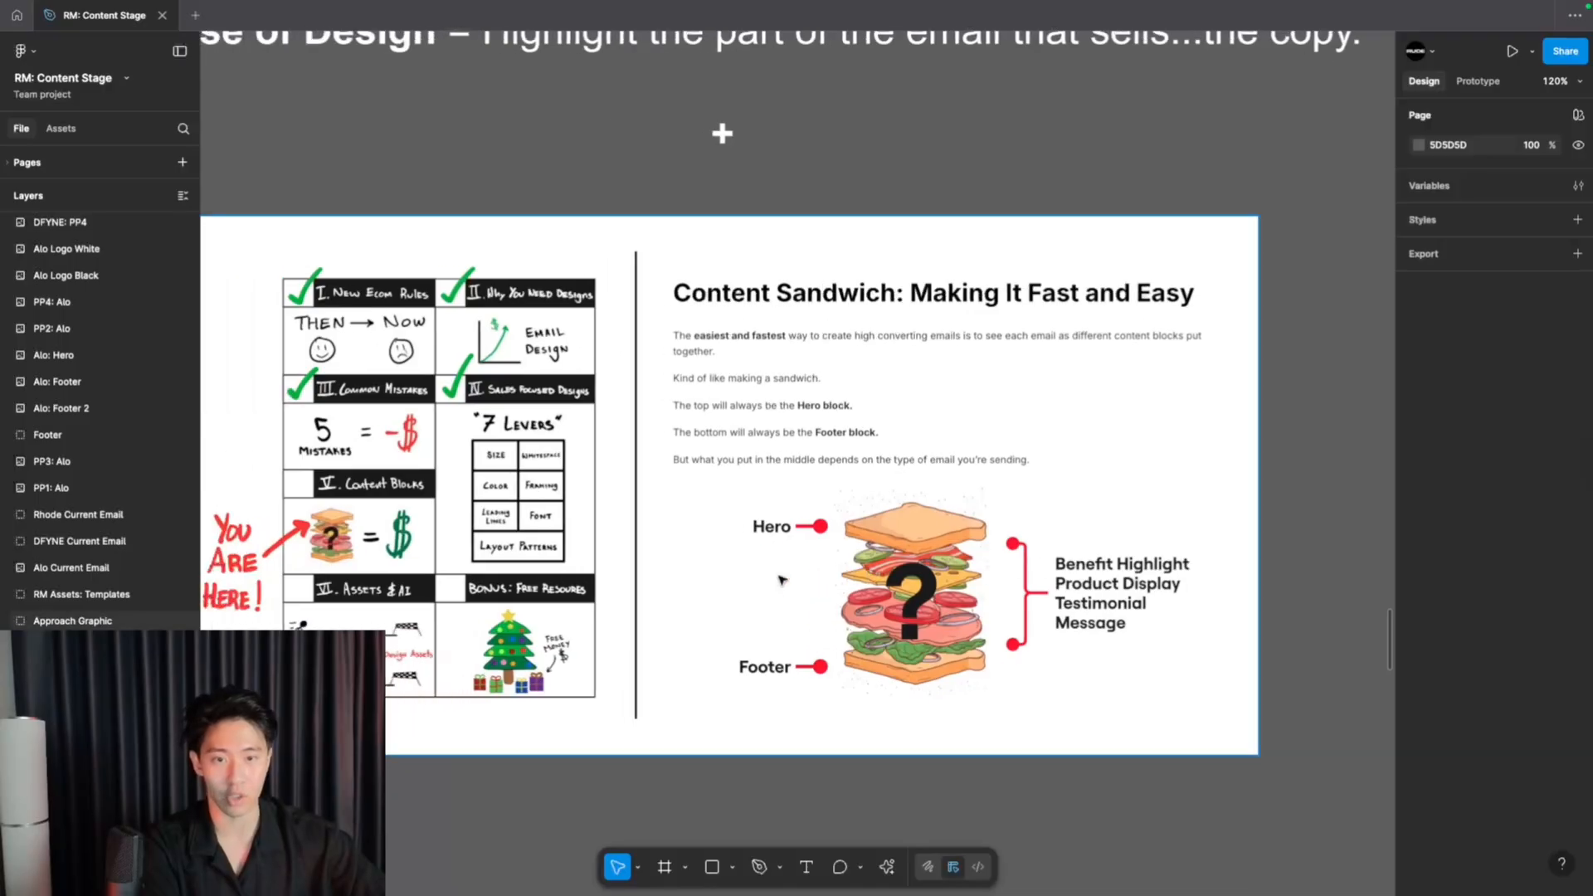
# - Compare the hero section of the Alo Before email with the After wireframe beside it
pyautogui.scroll(-4, 780, 578)
pyautogui.hscroll(15, 780, 579)
pyautogui.scroll(-2, 780, 578)
pyautogui.hscroll(6, 780, 578)
pyautogui.hscroll(8, 780, 579)
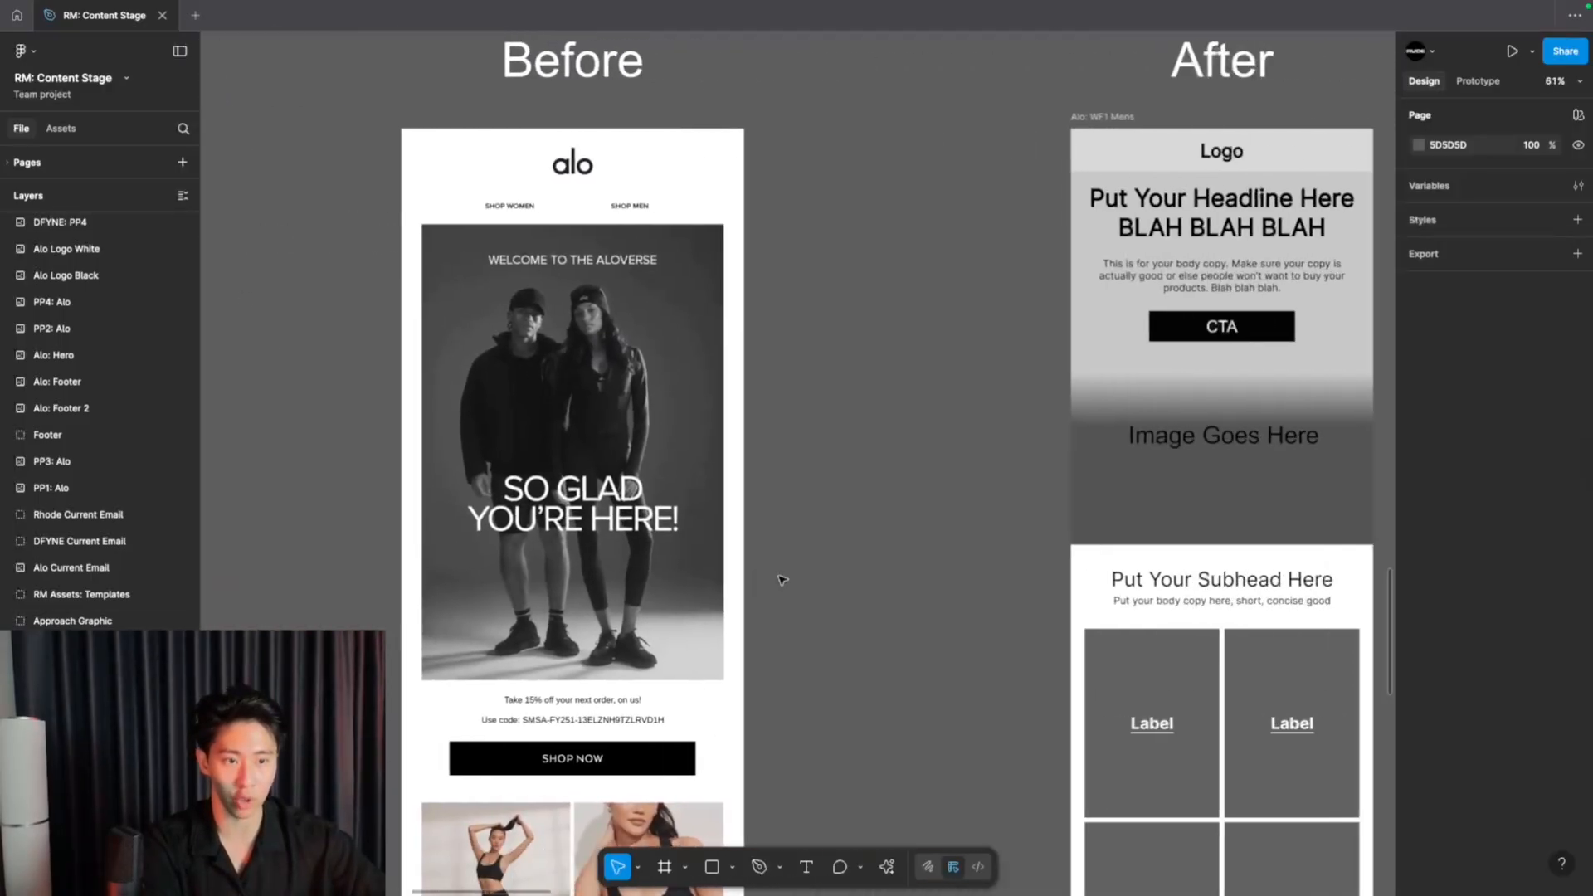
pyautogui.scroll(1, 781, 581)
pyautogui.scroll(1, 780, 581)
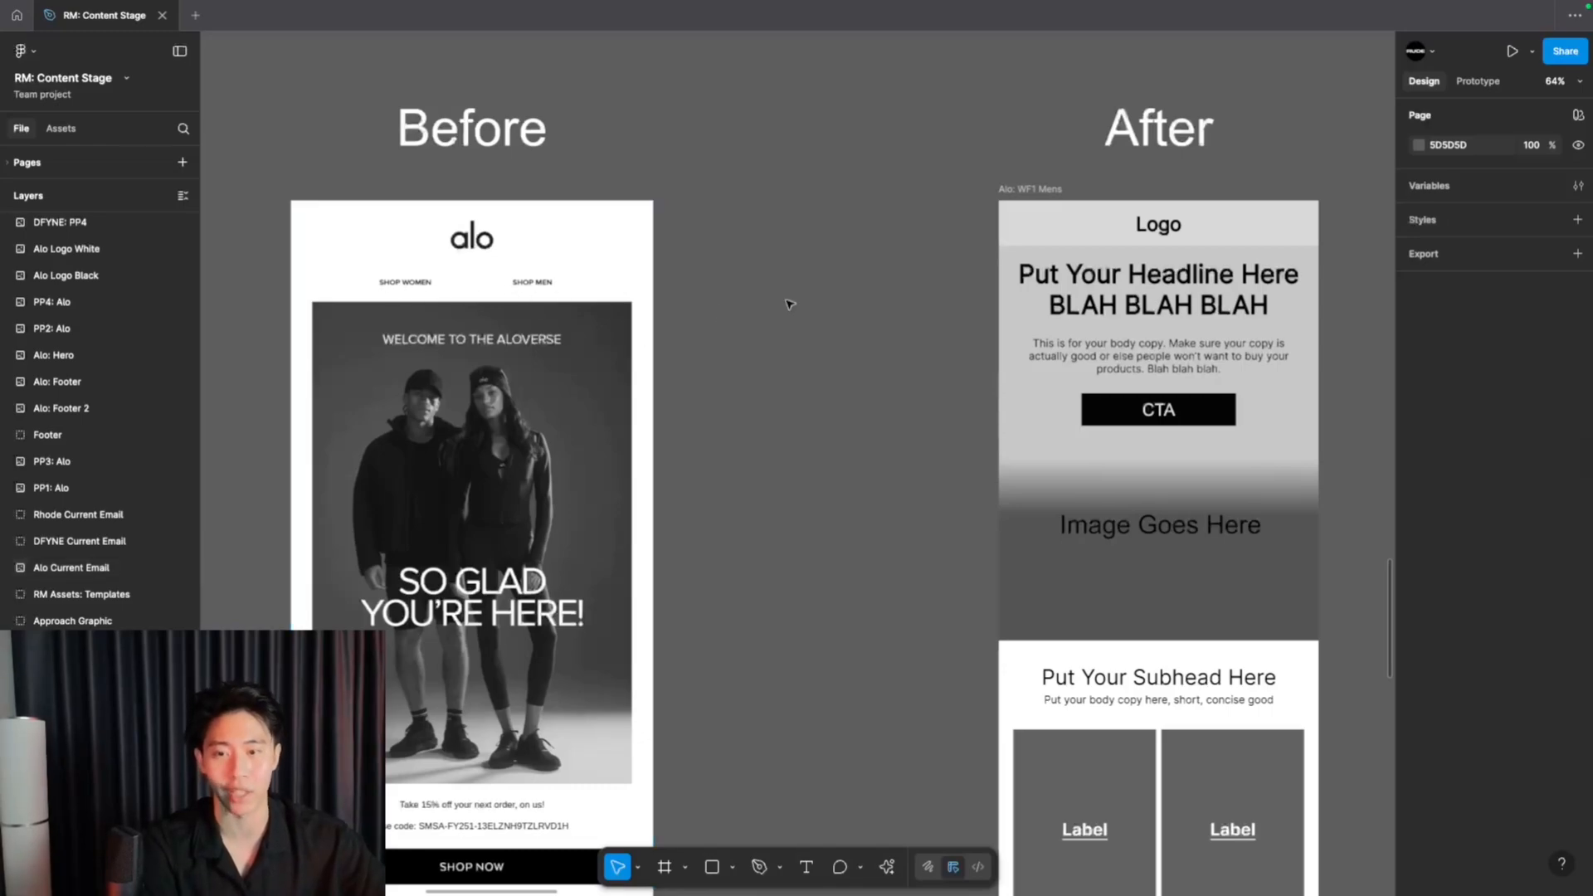
pyautogui.scroll(-2, 618, 592)
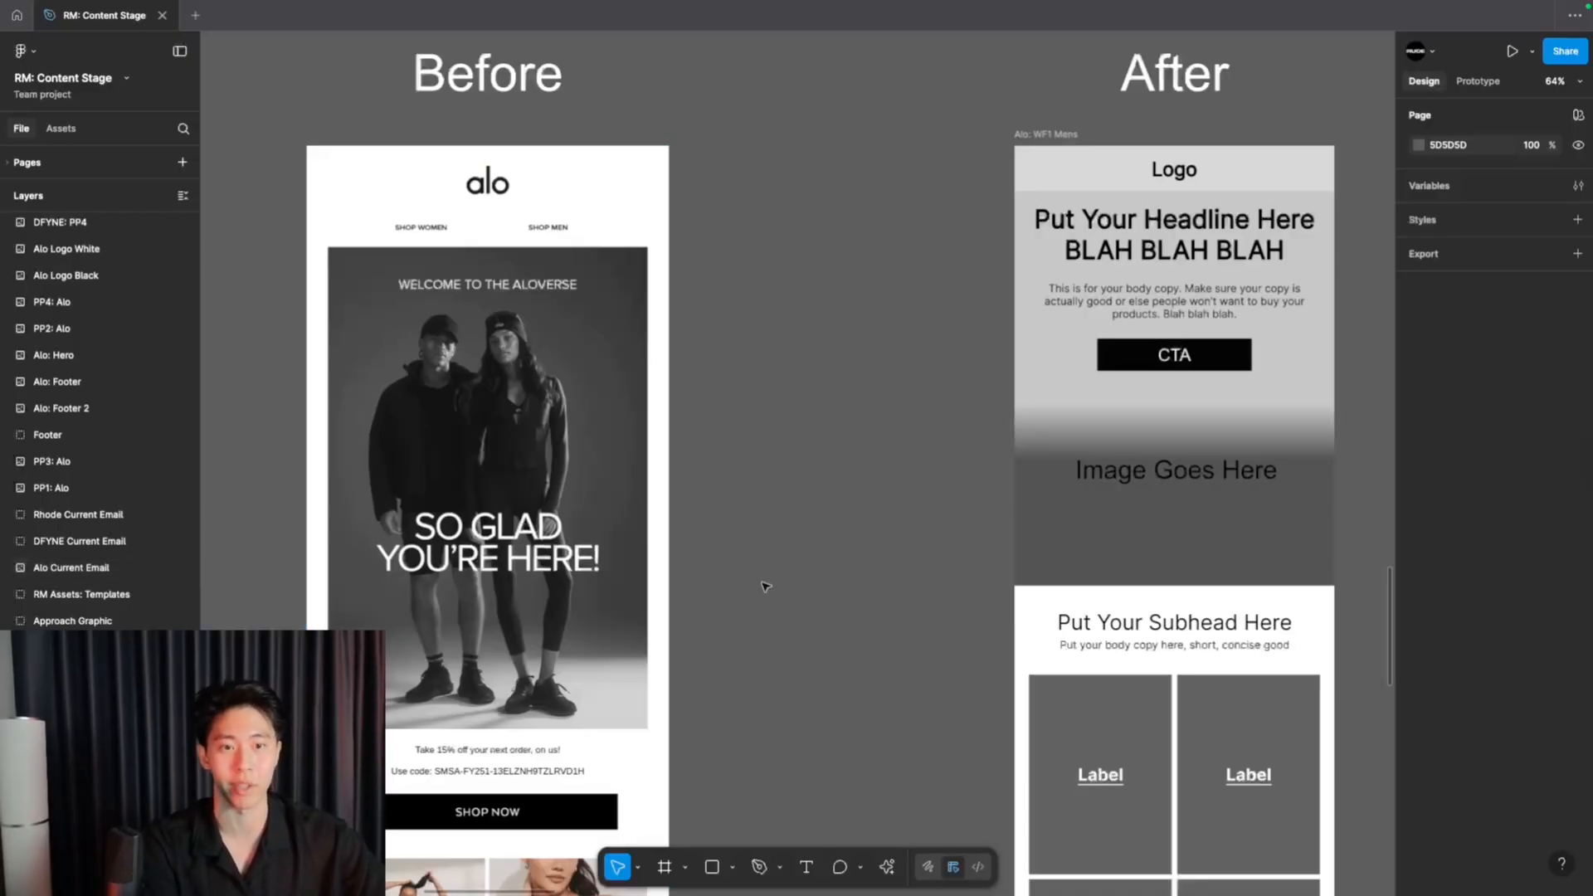
# - Replace the placeholder headline in the After wireframe's hero block with "Welcome To Aloverse"
pyautogui.click(1146, 243)
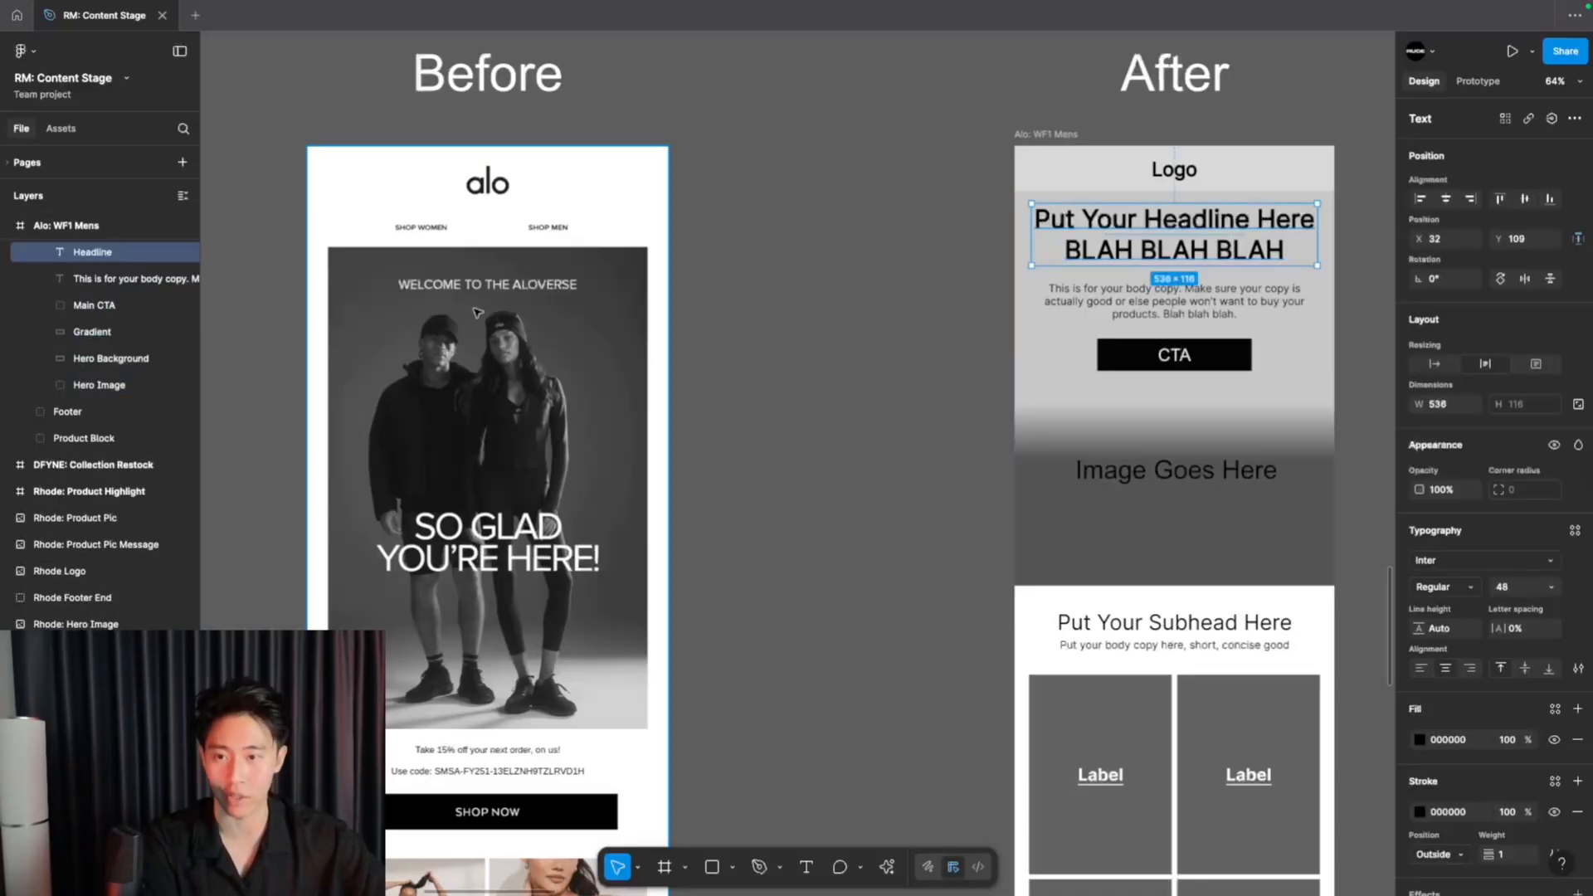
pyautogui.doubleClick(1200, 236)
pyautogui.write('DI')
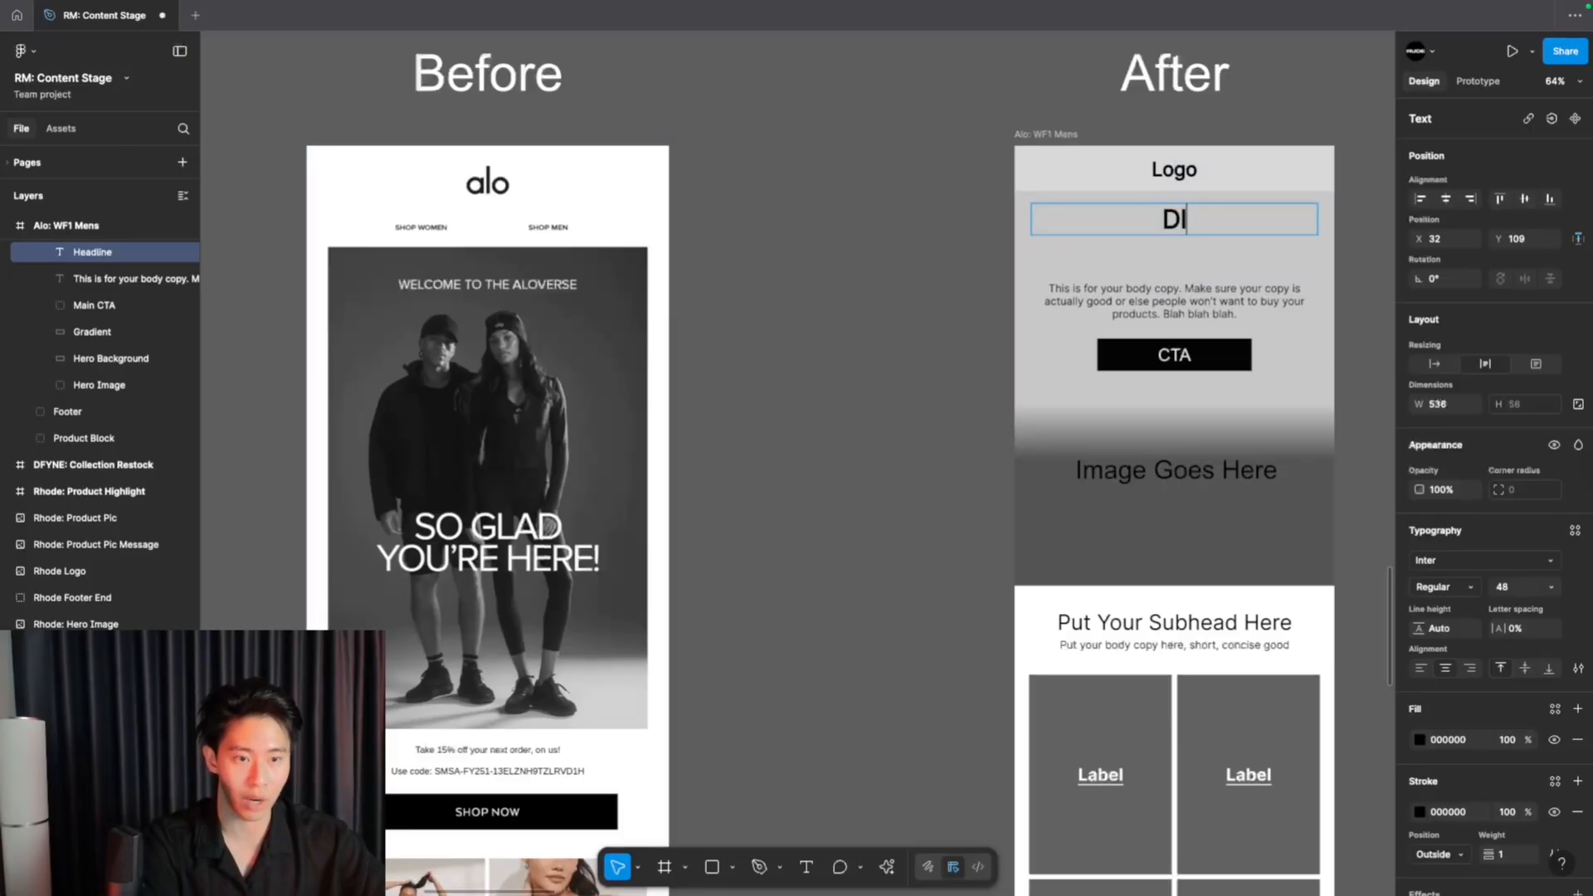
pyautogui.press('BackSpace')
pyautogui.write('Welc')
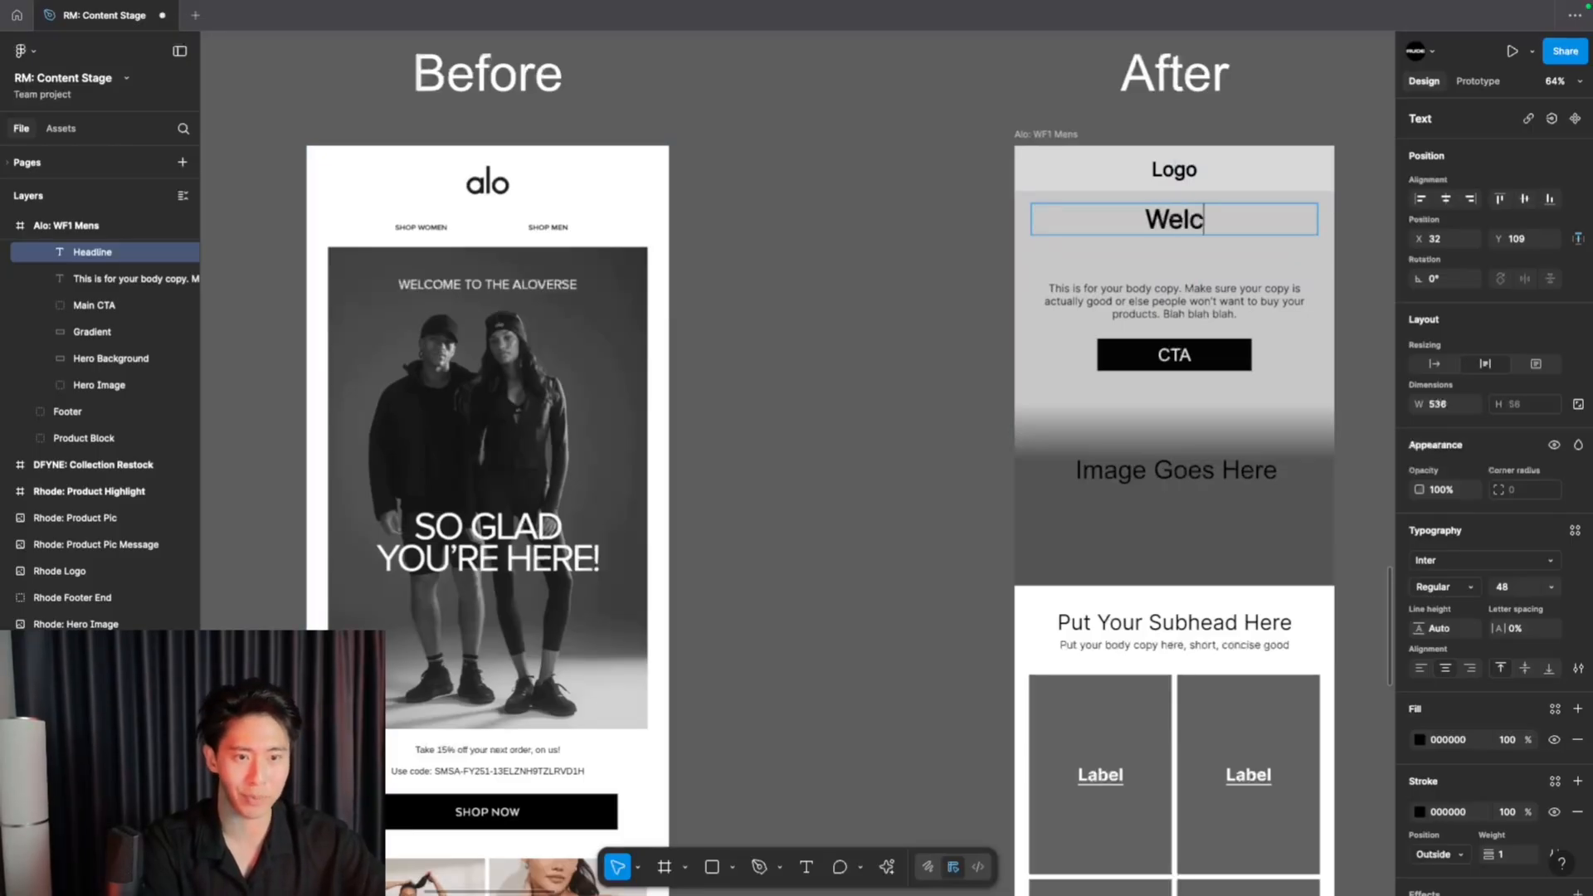
pyautogui.write('ome To Alovers')
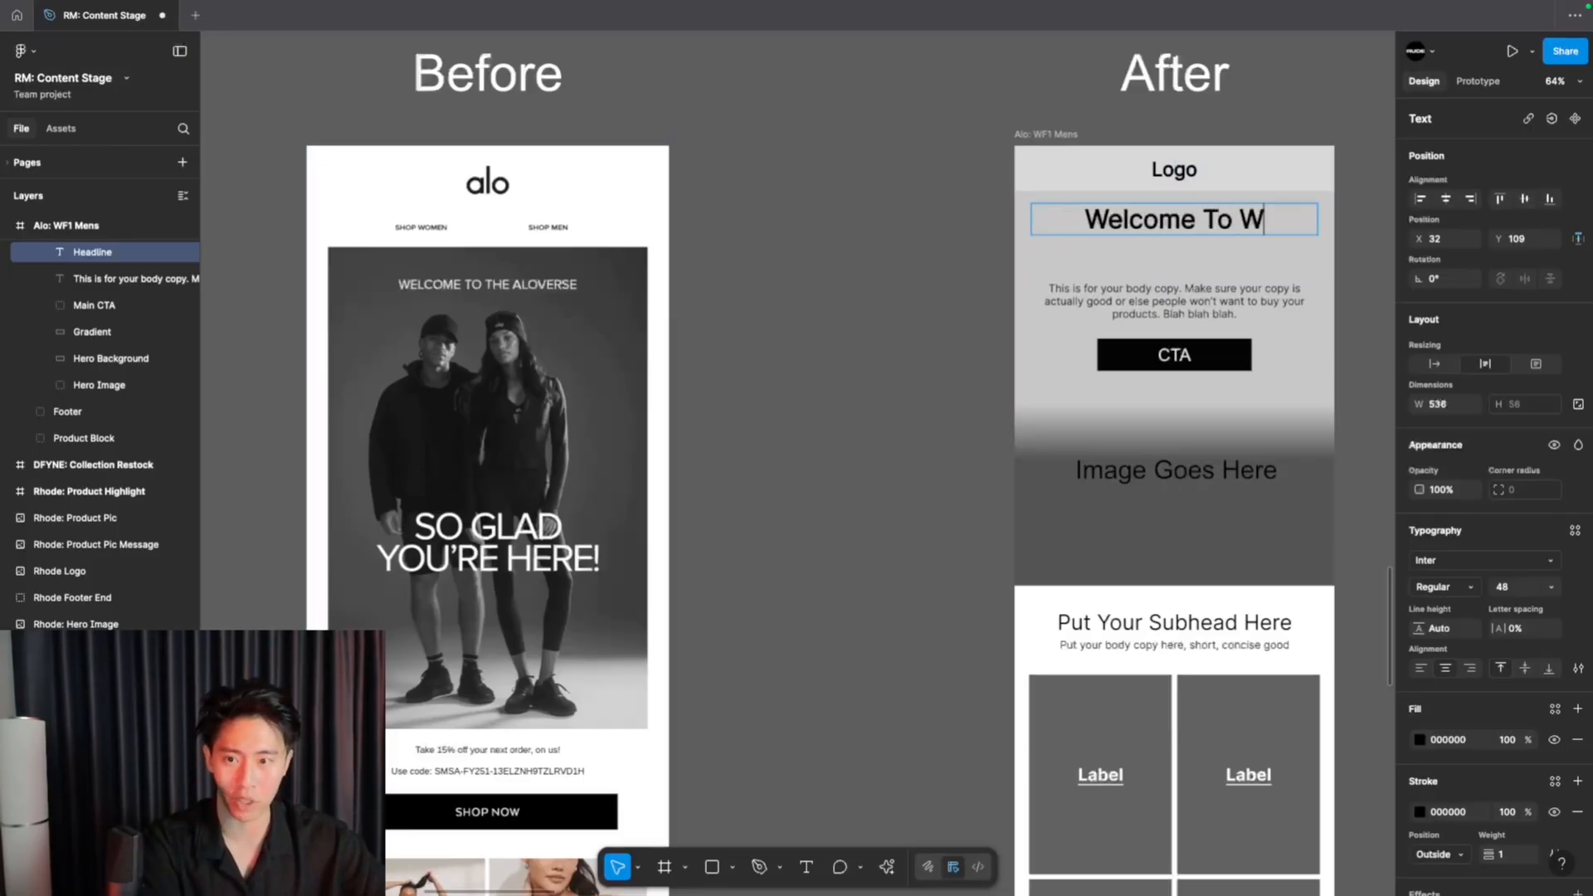
pyautogui.write('e')
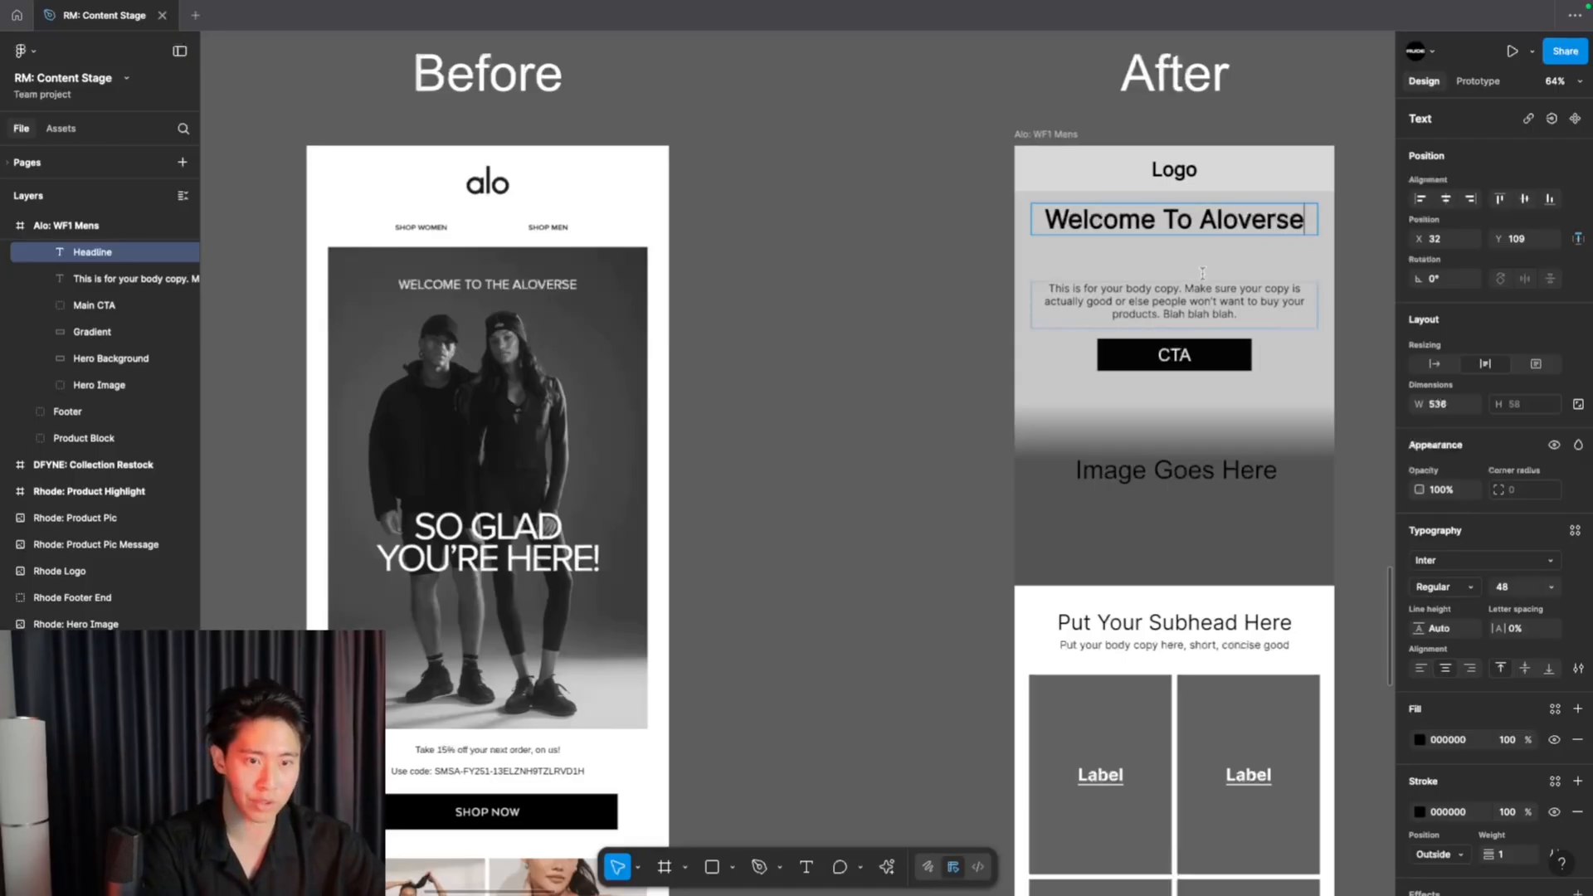
# - Change the font of the hero headline to Helvetica
pyautogui.press('super+a')
pyautogui.click(1433, 563)
pyautogui.write('halv')
pyautogui.press('BackSpace')
pyautogui.press('BackSpace')
pyautogui.press('BackSpace')
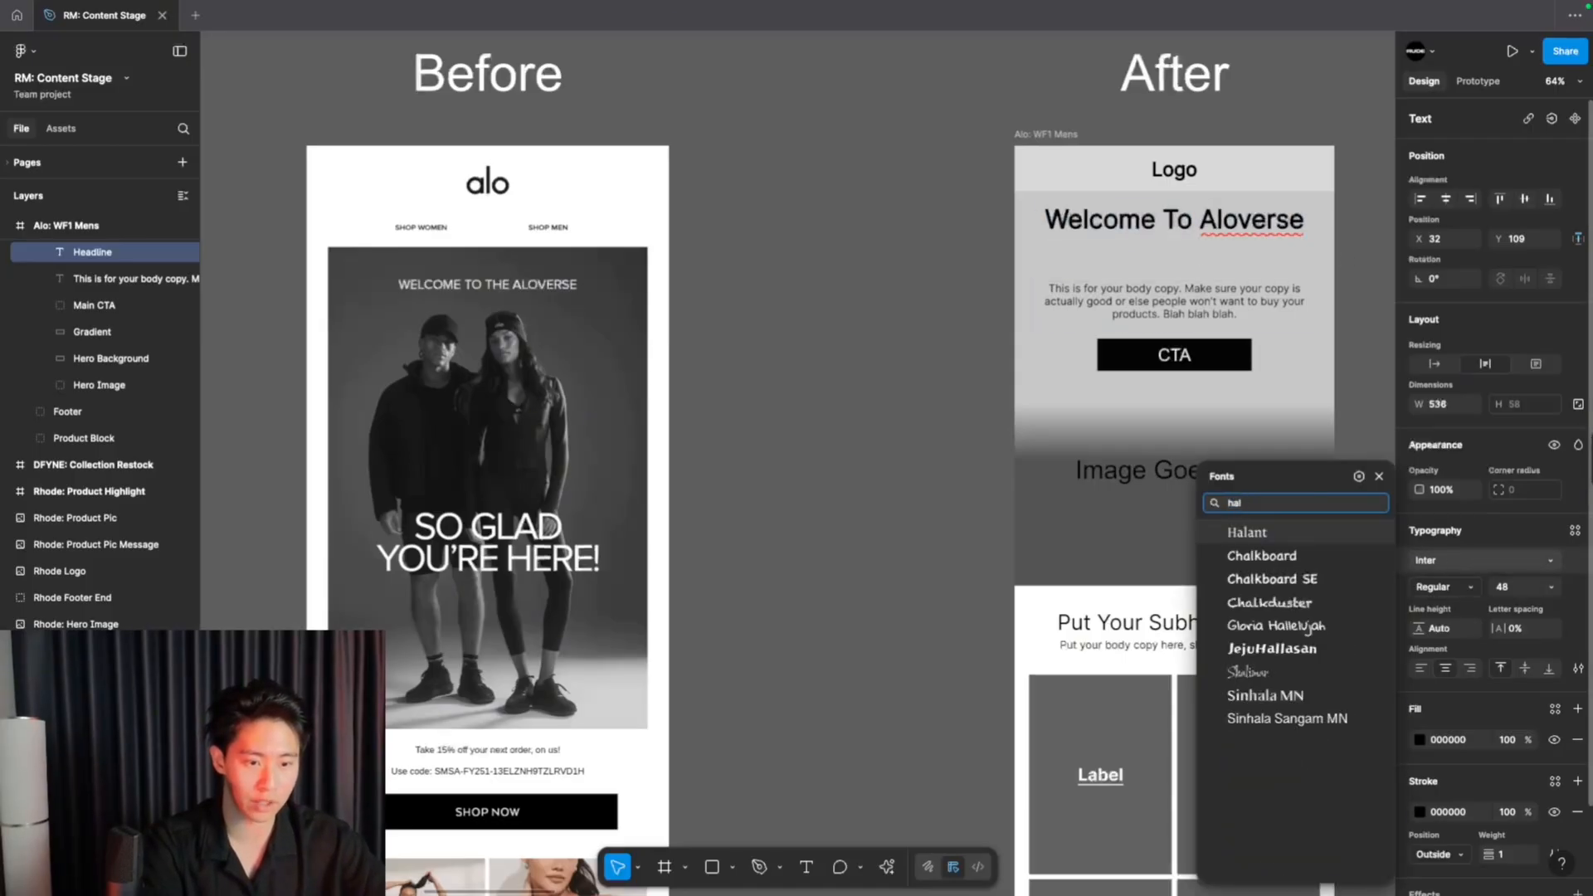
pyautogui.write('el')
pyautogui.click(1314, 536)
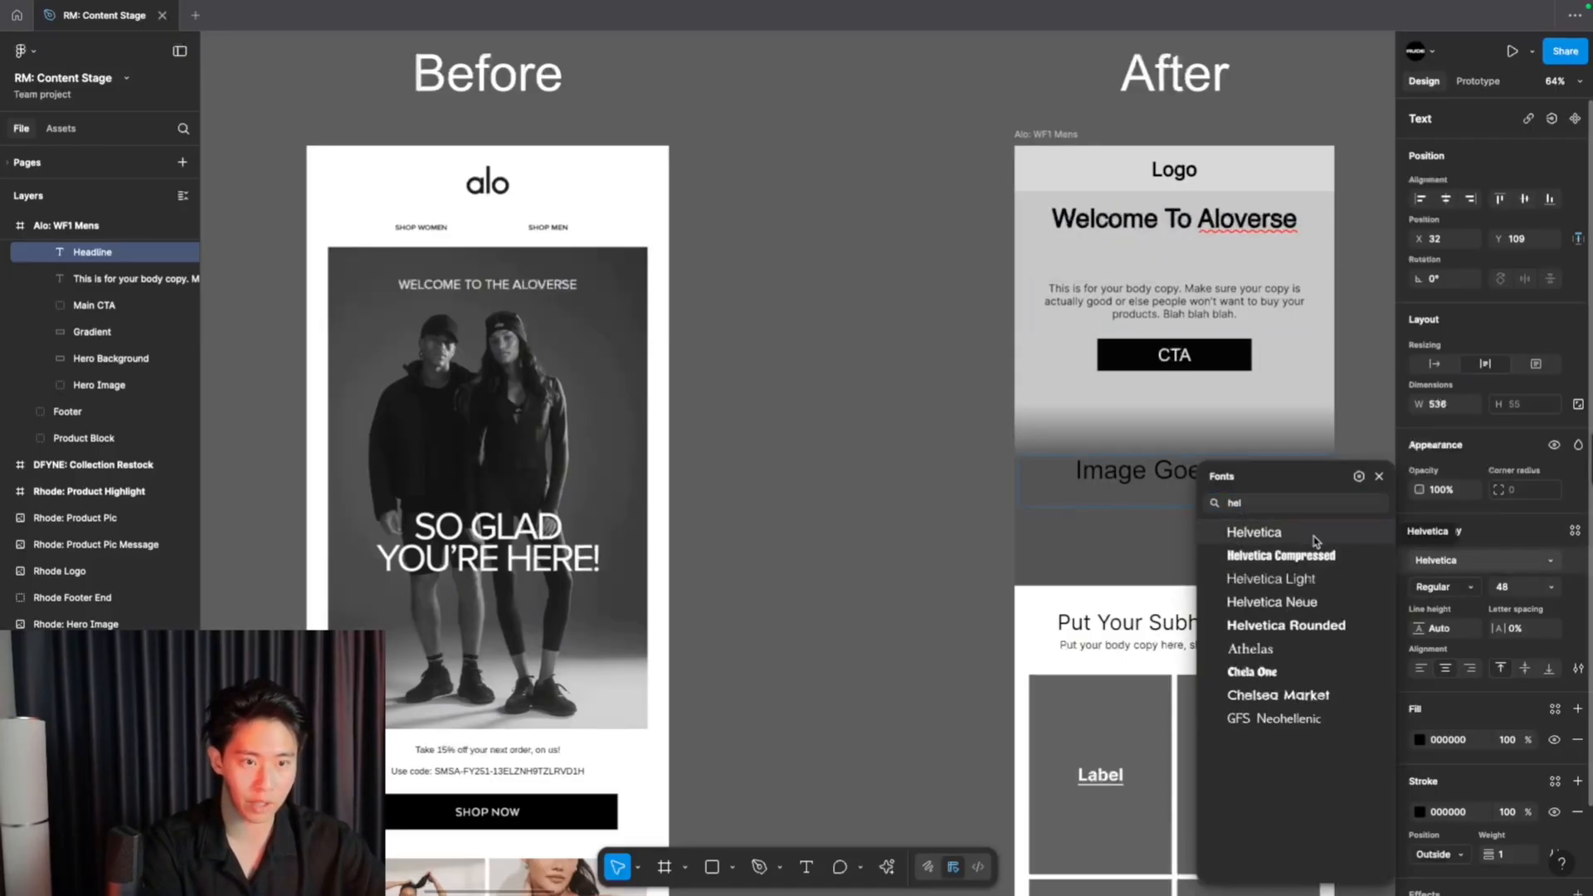
# - Replace the hero body copy with "So glad you're here. Take 15% off your next order on us with code: Welcome15"
pyautogui.write('So glad yo')
pyautogui.write("u're here. Take 15% off your next order on us with code:")
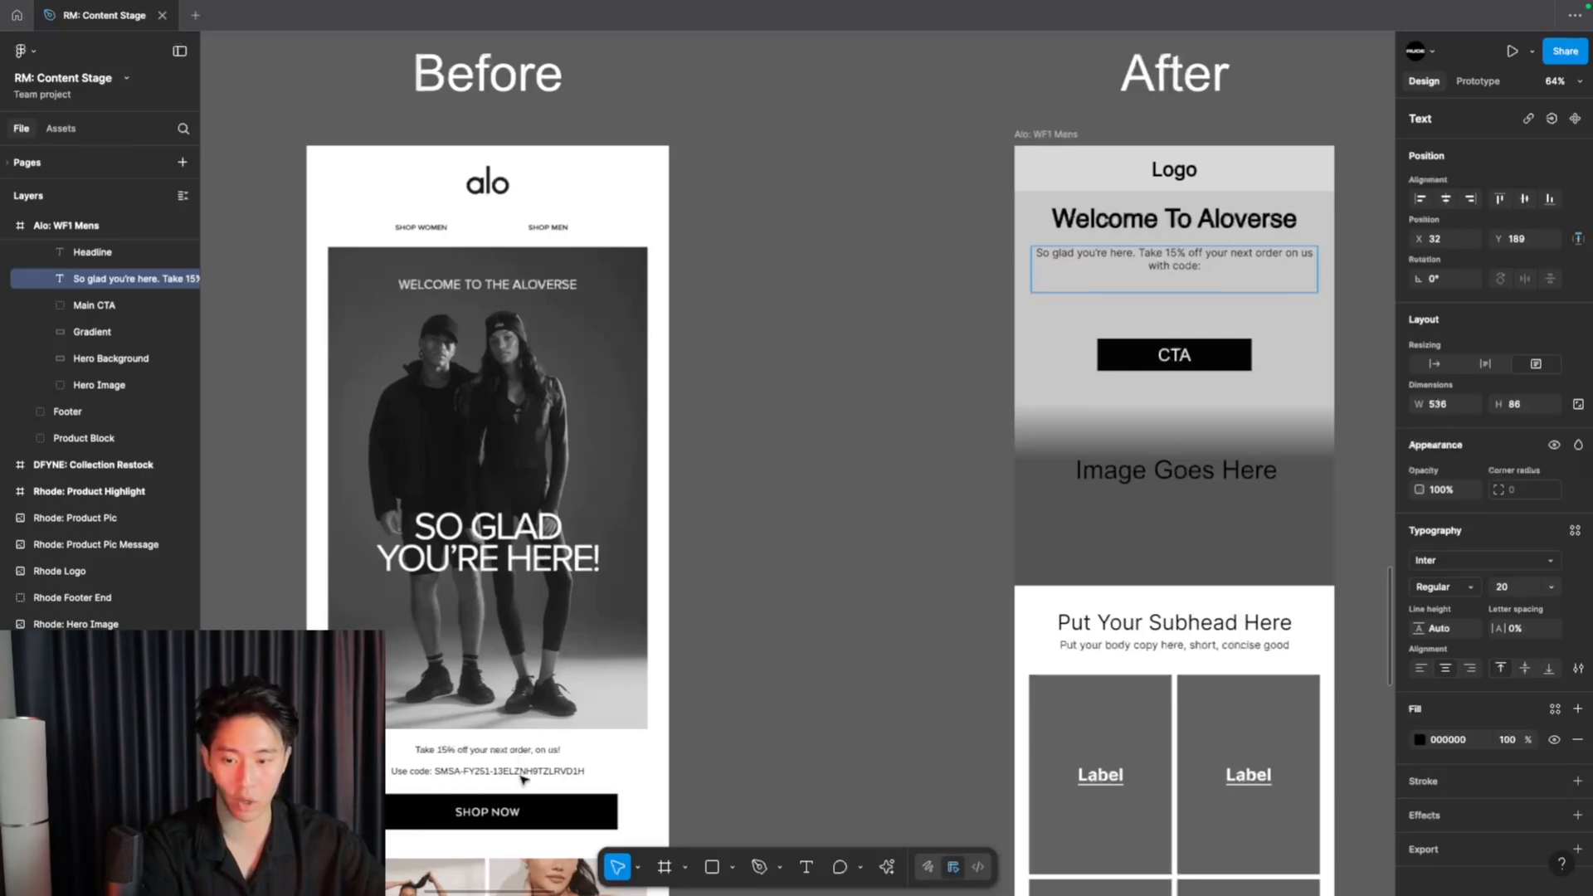
pyautogui.write('Welcome15')
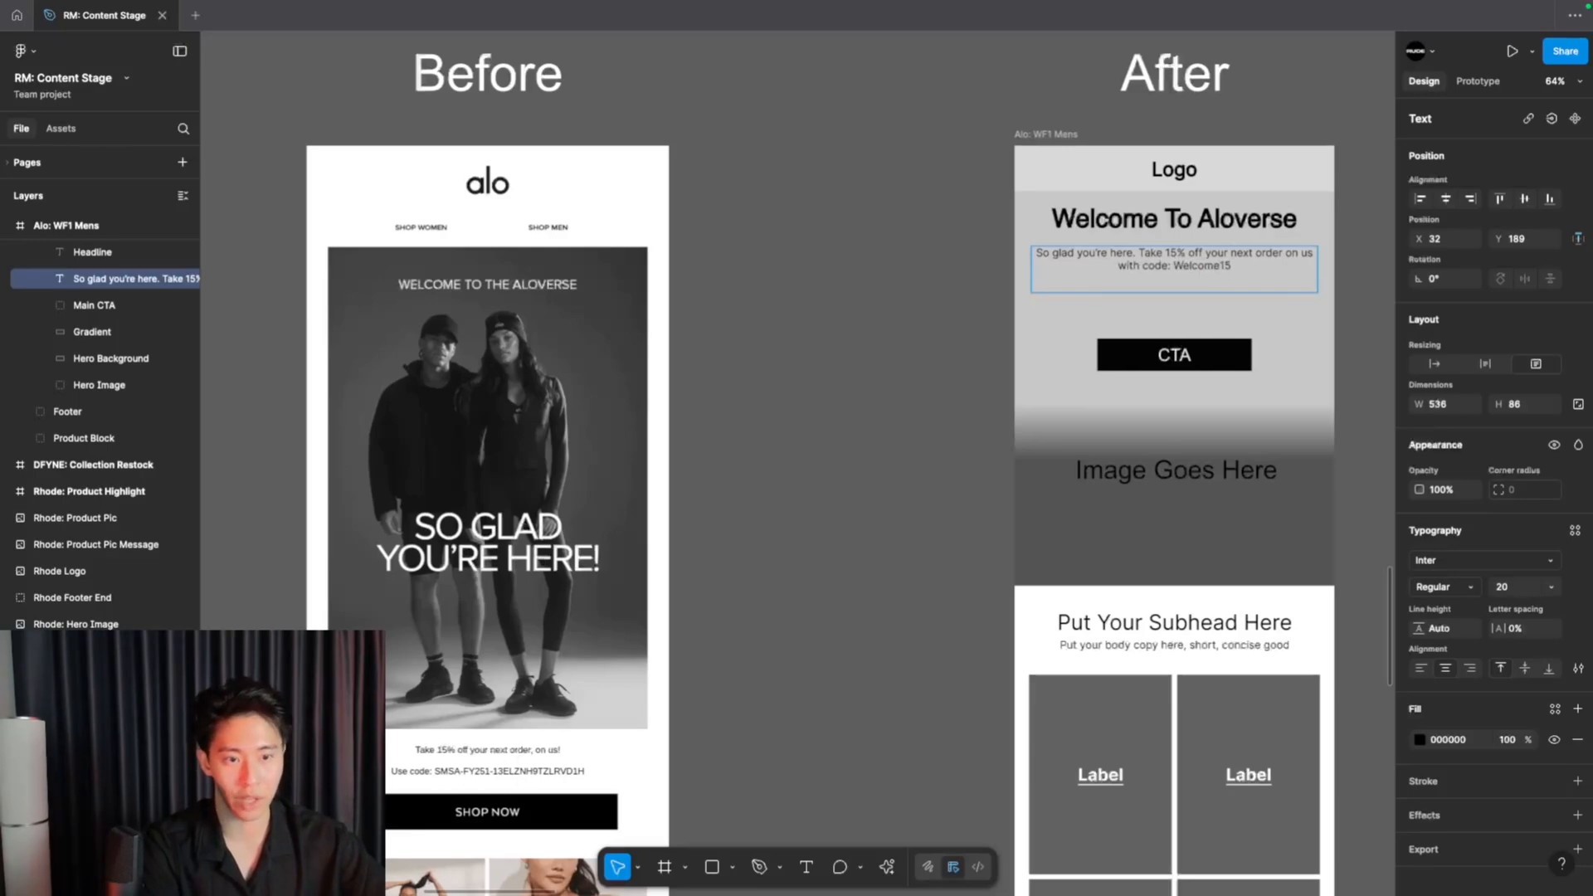
# - Set the font size of all the hero body copy to 24
pyautogui.hotkey('ctrl', 'a')
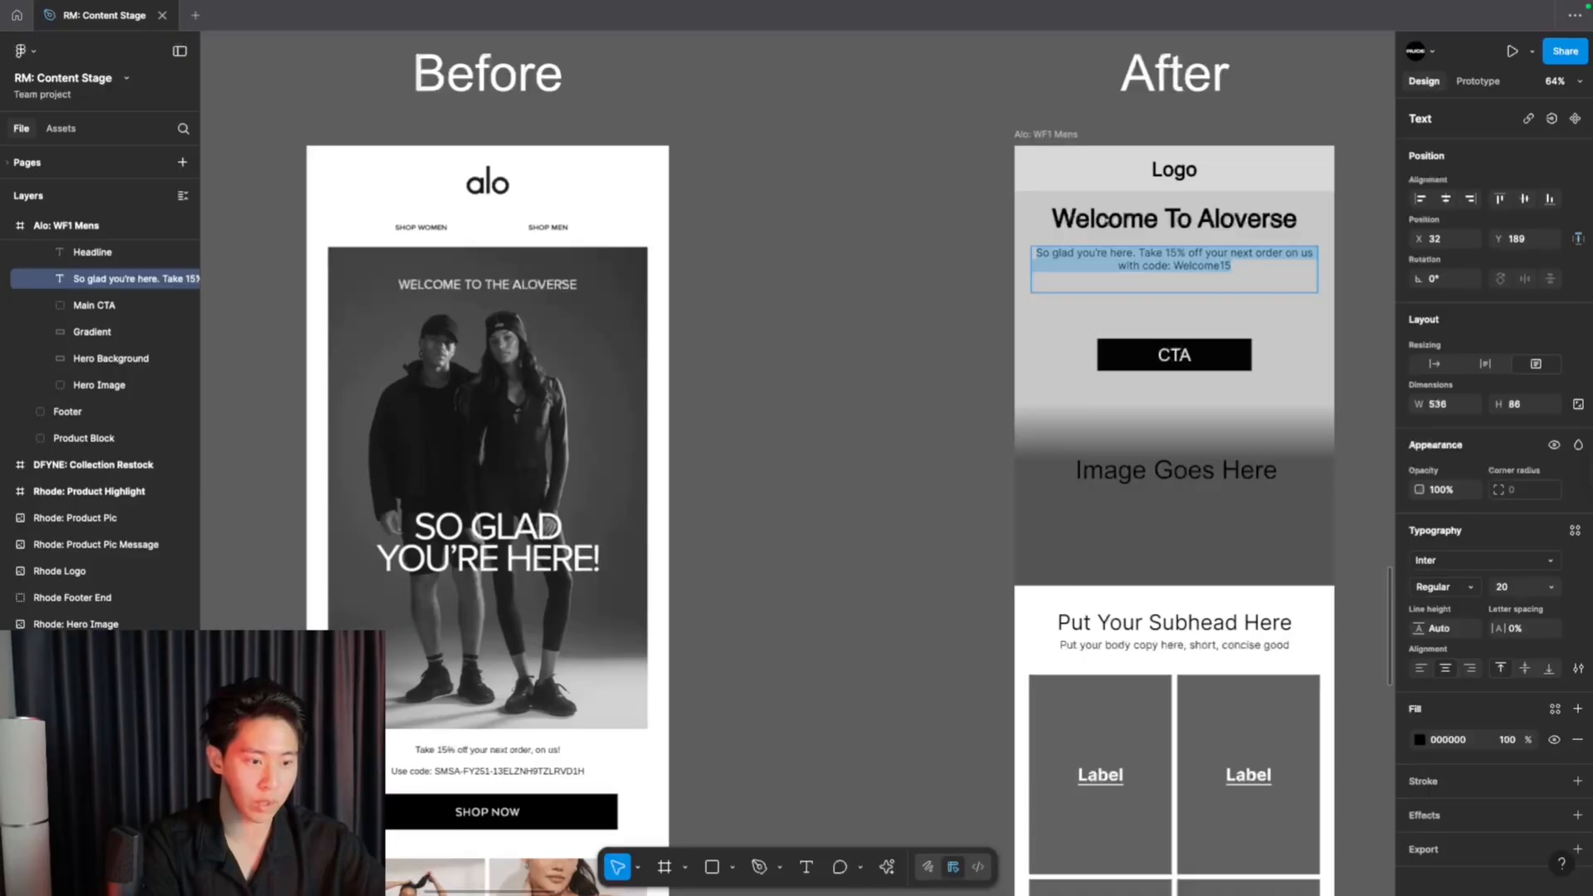
pyautogui.click(1553, 588)
pyautogui.click(1555, 587)
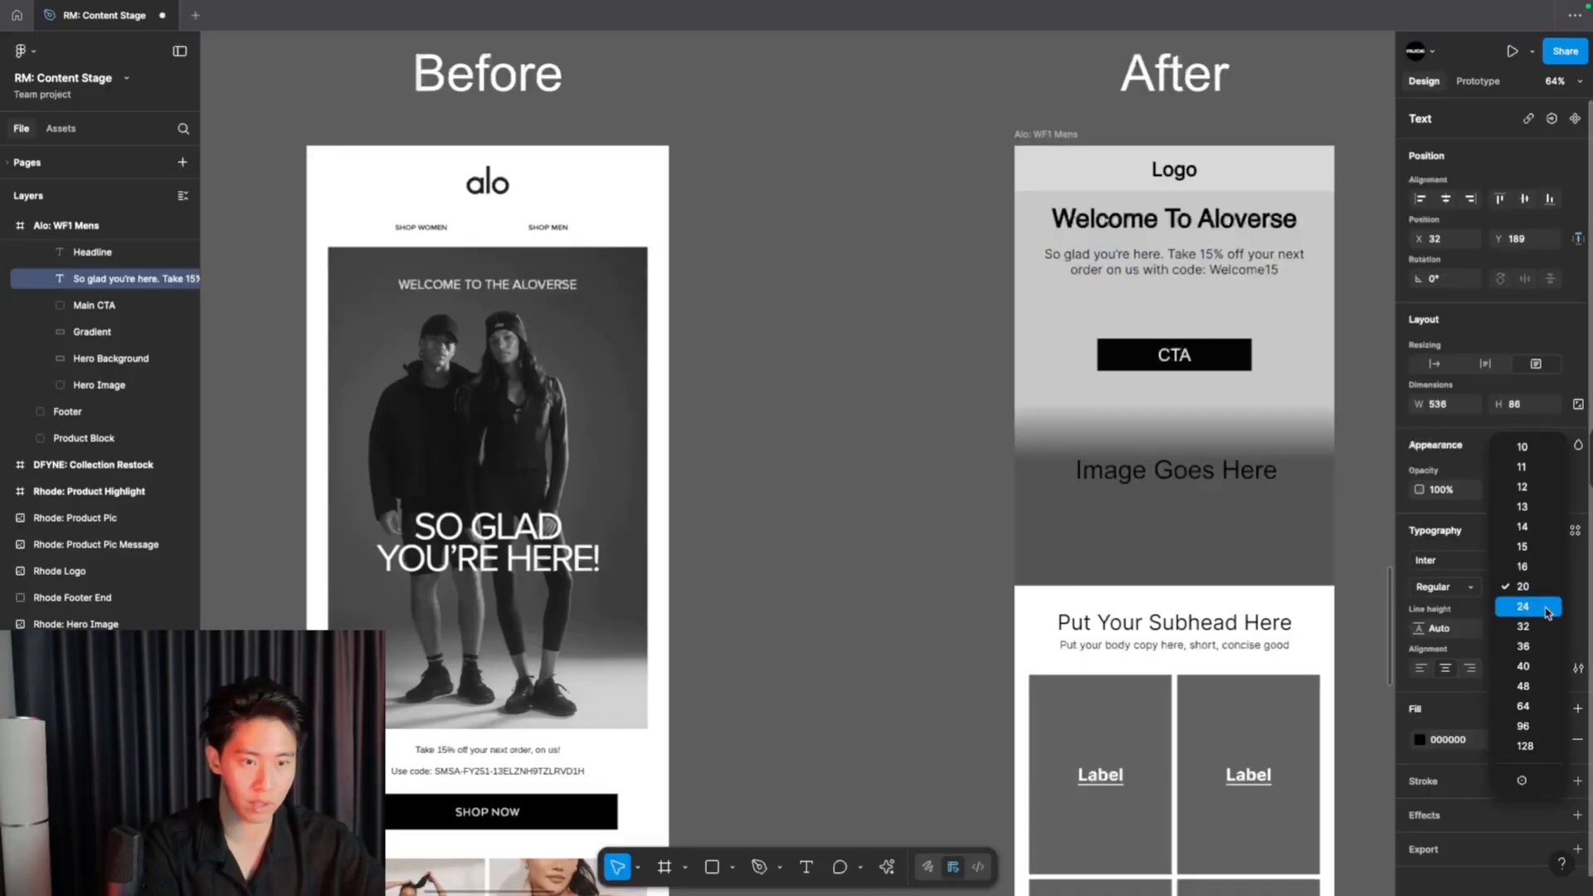
# - Move the hero block's main CTA button up so it sits just beneath the body copy
pyautogui.click(1218, 361)
pyautogui.moveTo(1217, 361); pyautogui.dragTo(1214, 334)
pyautogui.hotkey('ctrl', 'z')
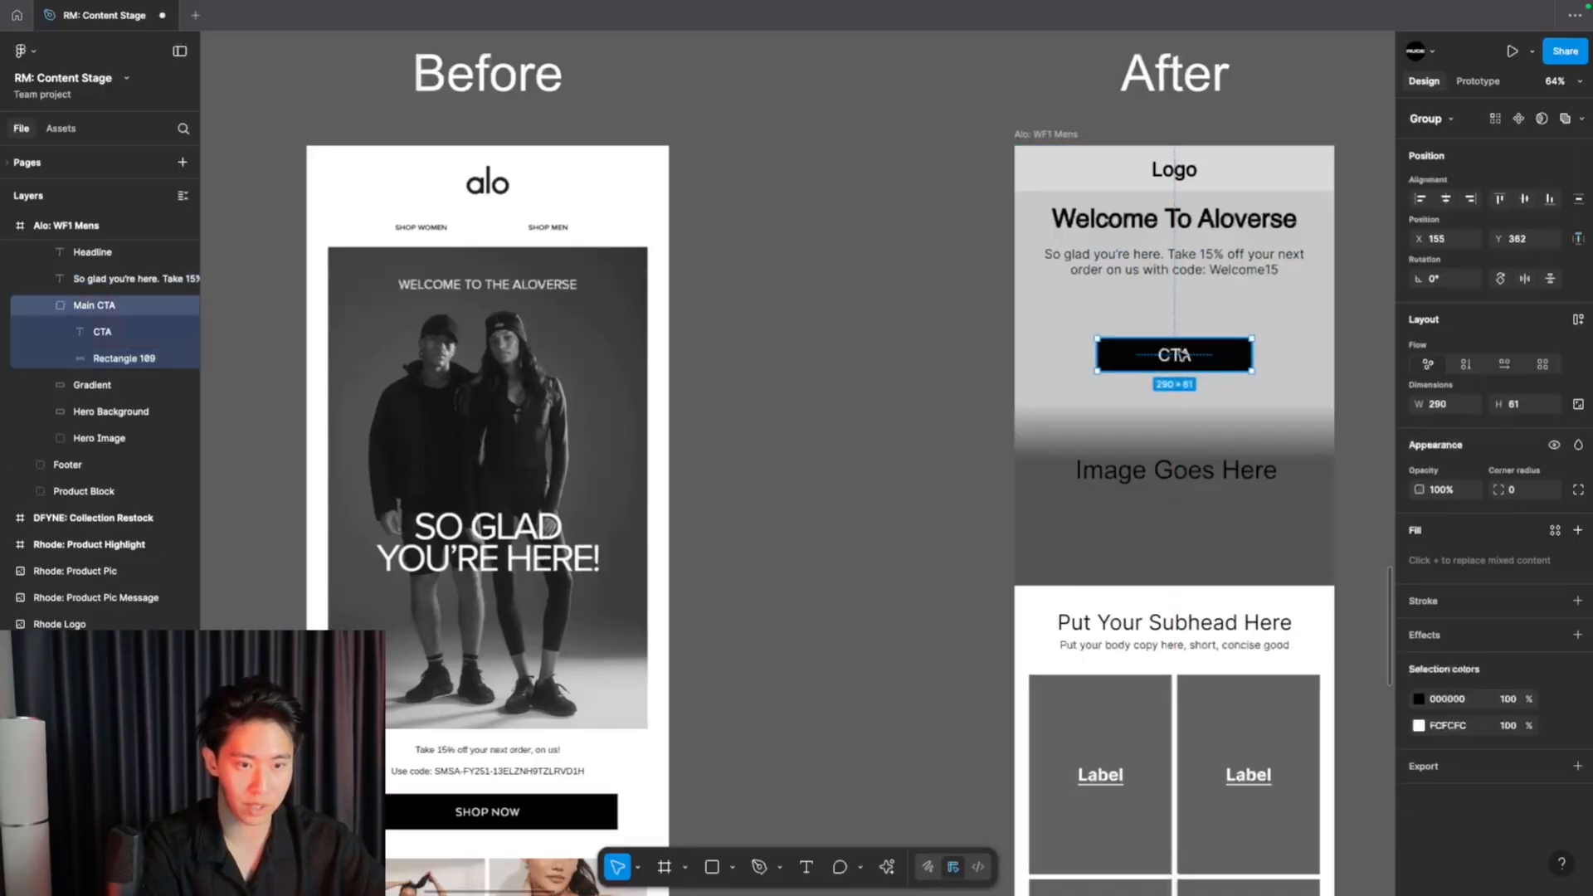
pyautogui.press('Escape')
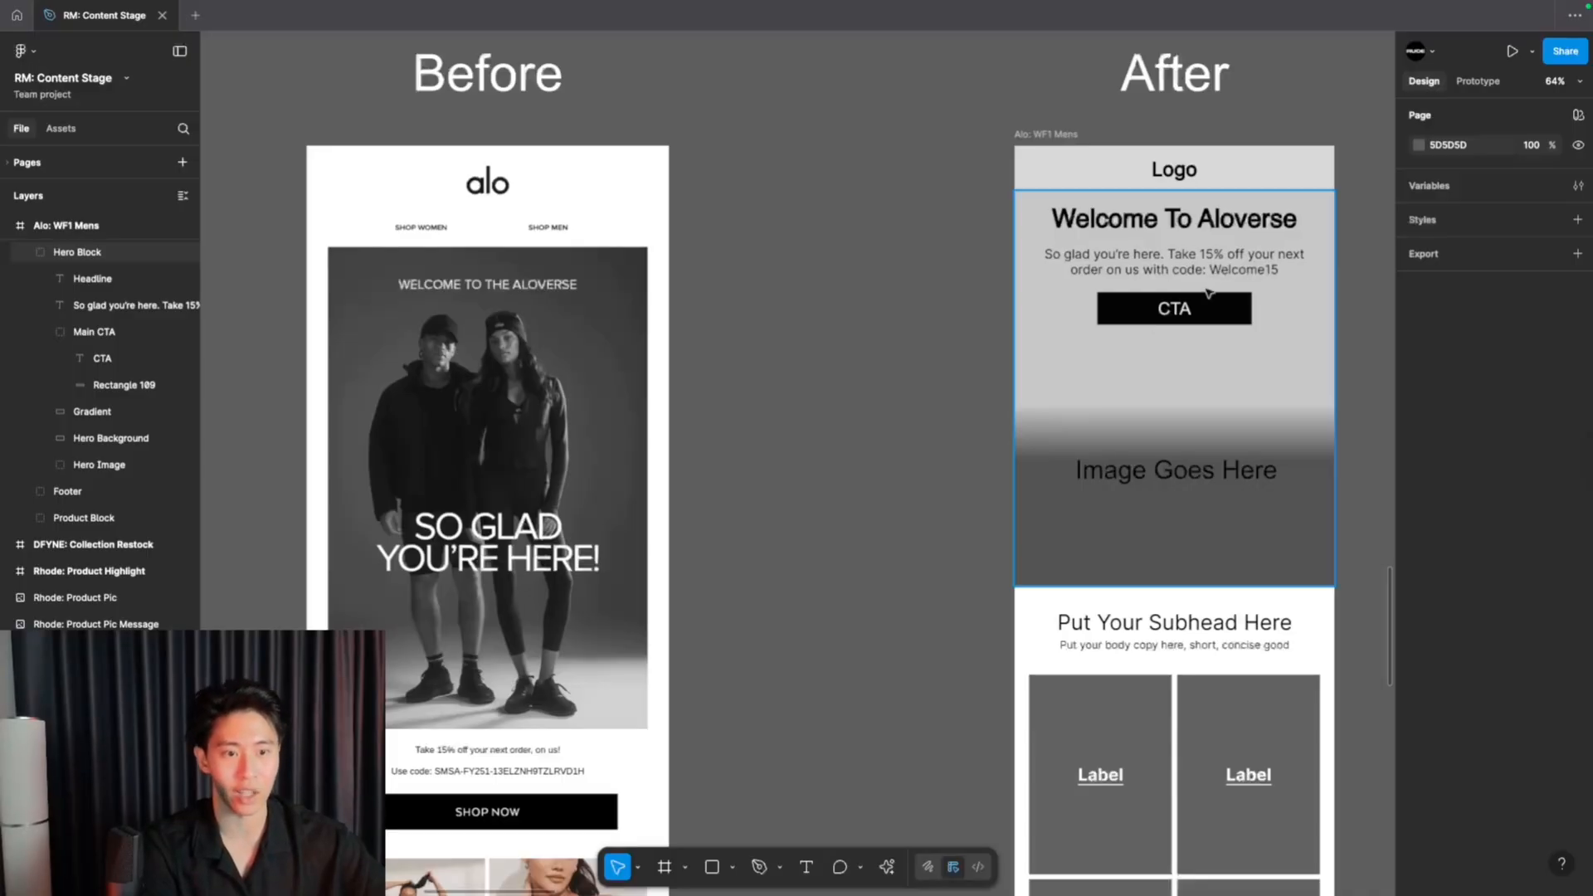
pyautogui.click(1156, 337)
pyautogui.scroll(-5, 1156, 338)
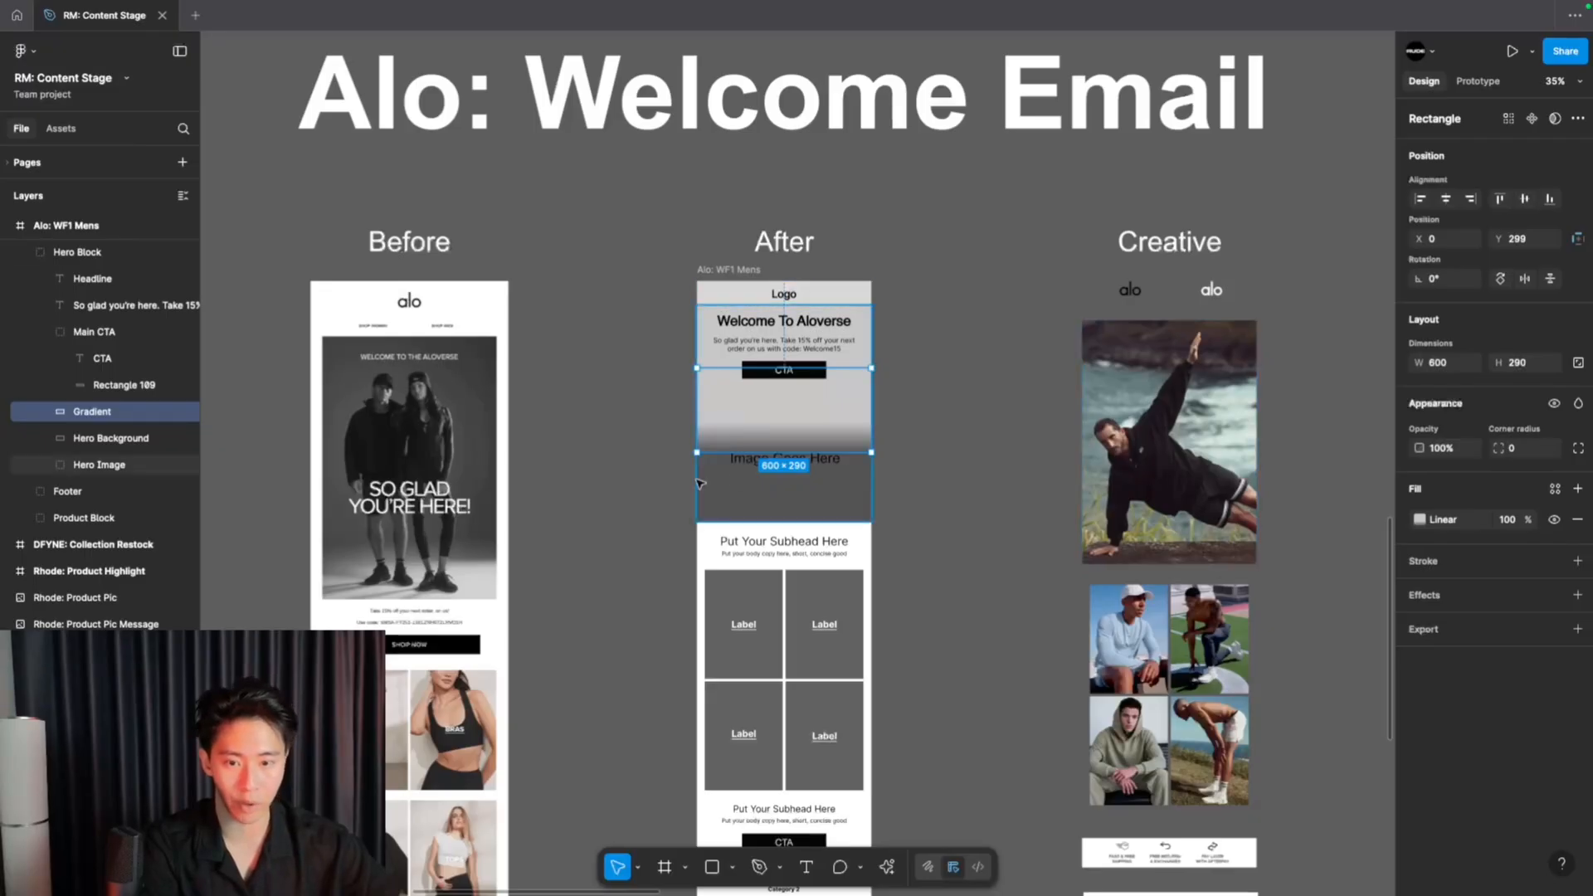
pyautogui.click(961, 383)
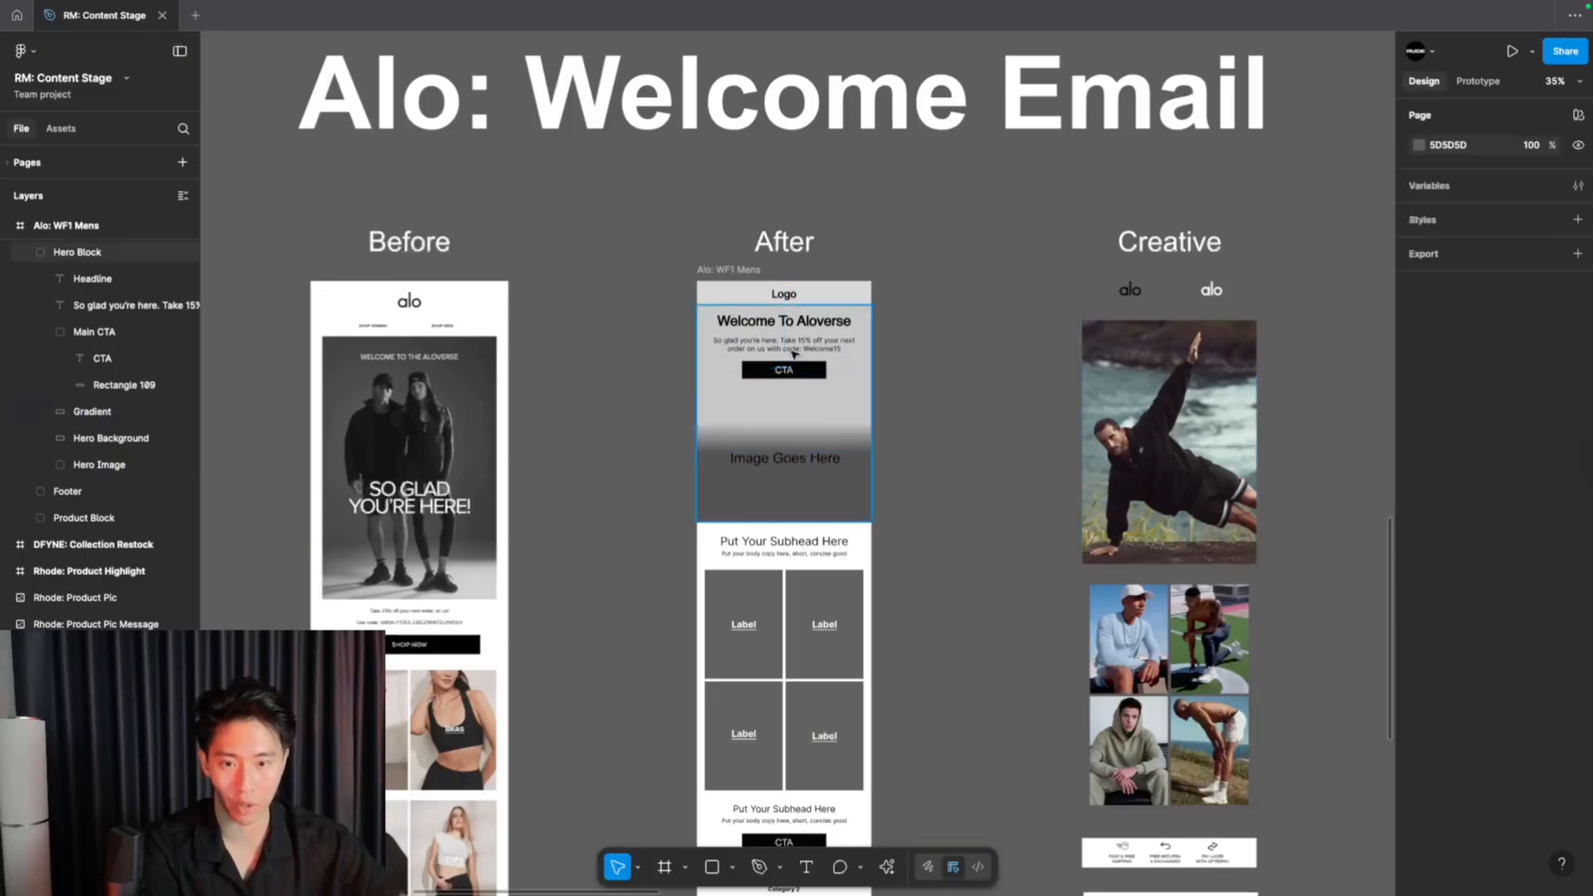
# - Round the corners of the hero's SHOP NOW button with a corner radius of 5
pyautogui.scroll(5, 794, 354)
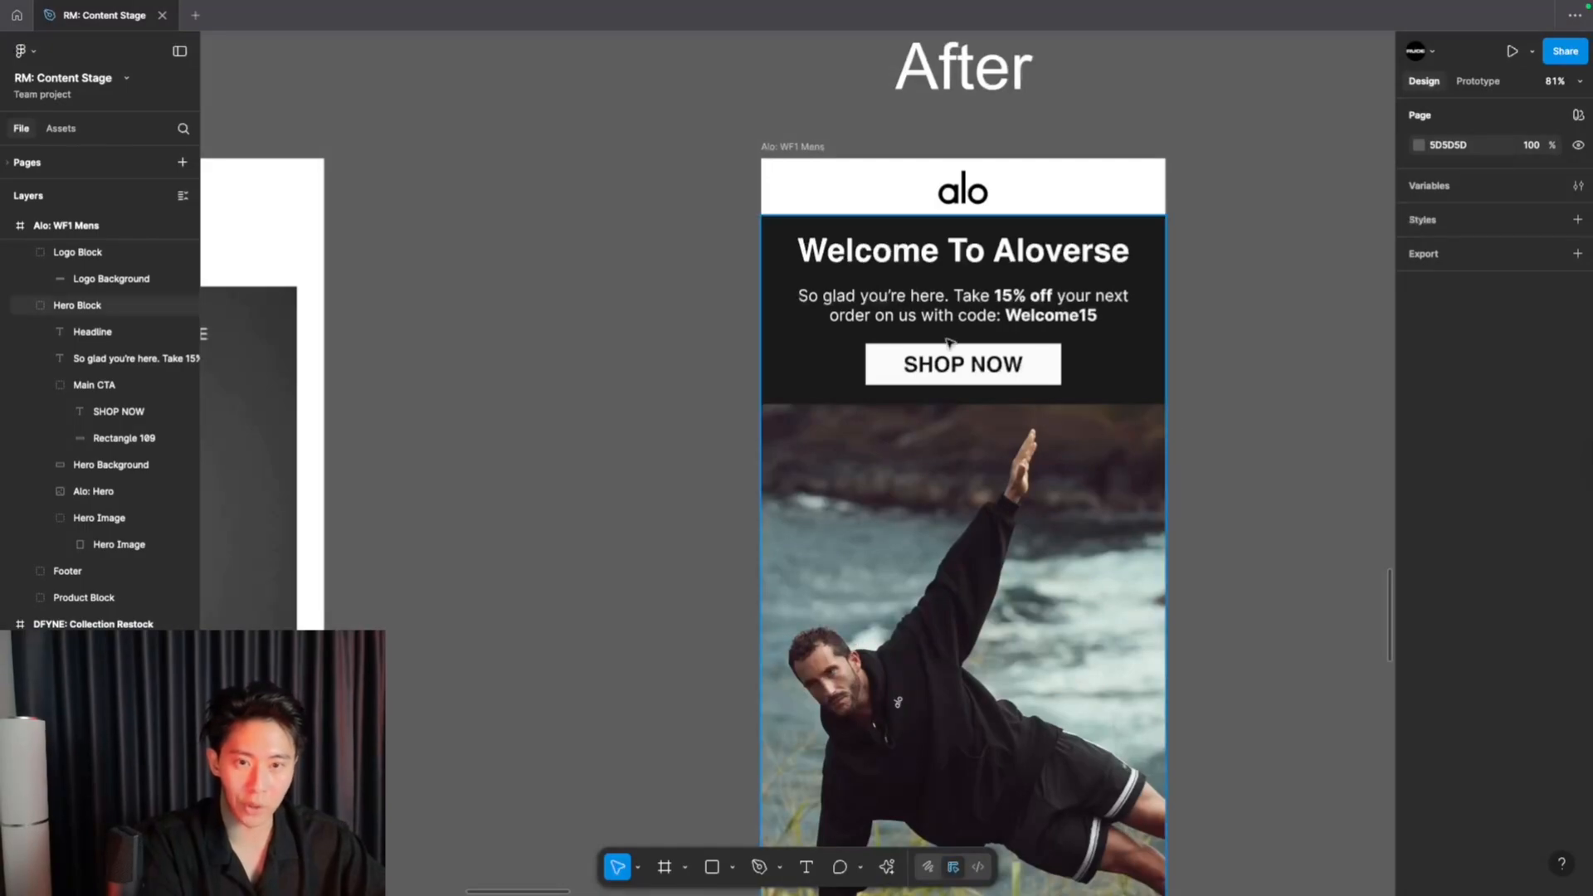
pyautogui.click(1106, 362)
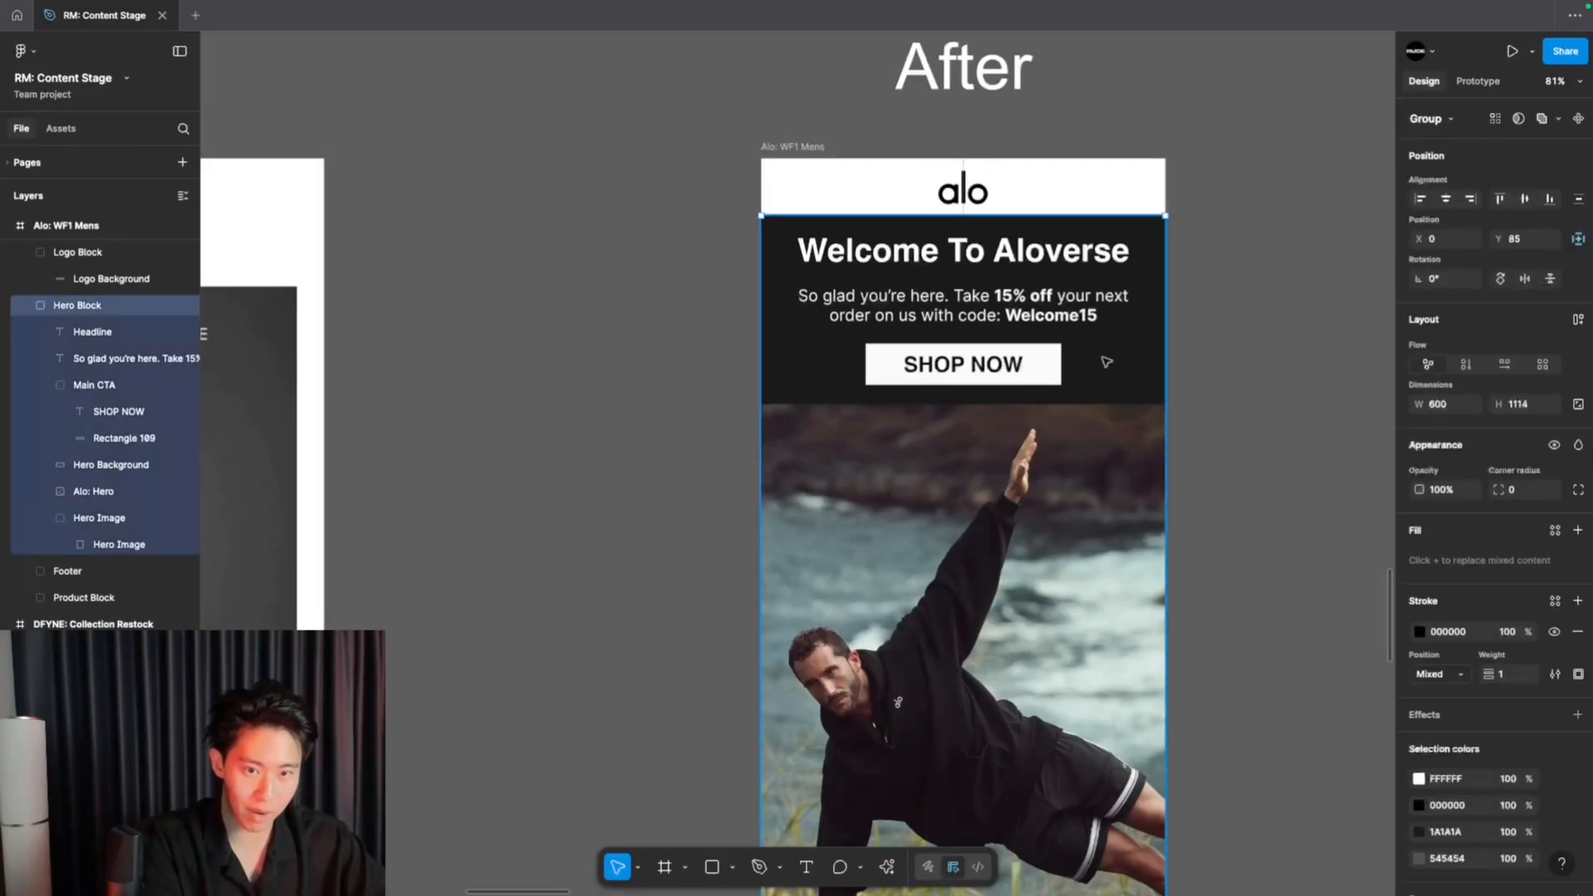
pyautogui.doubleClick(1041, 368)
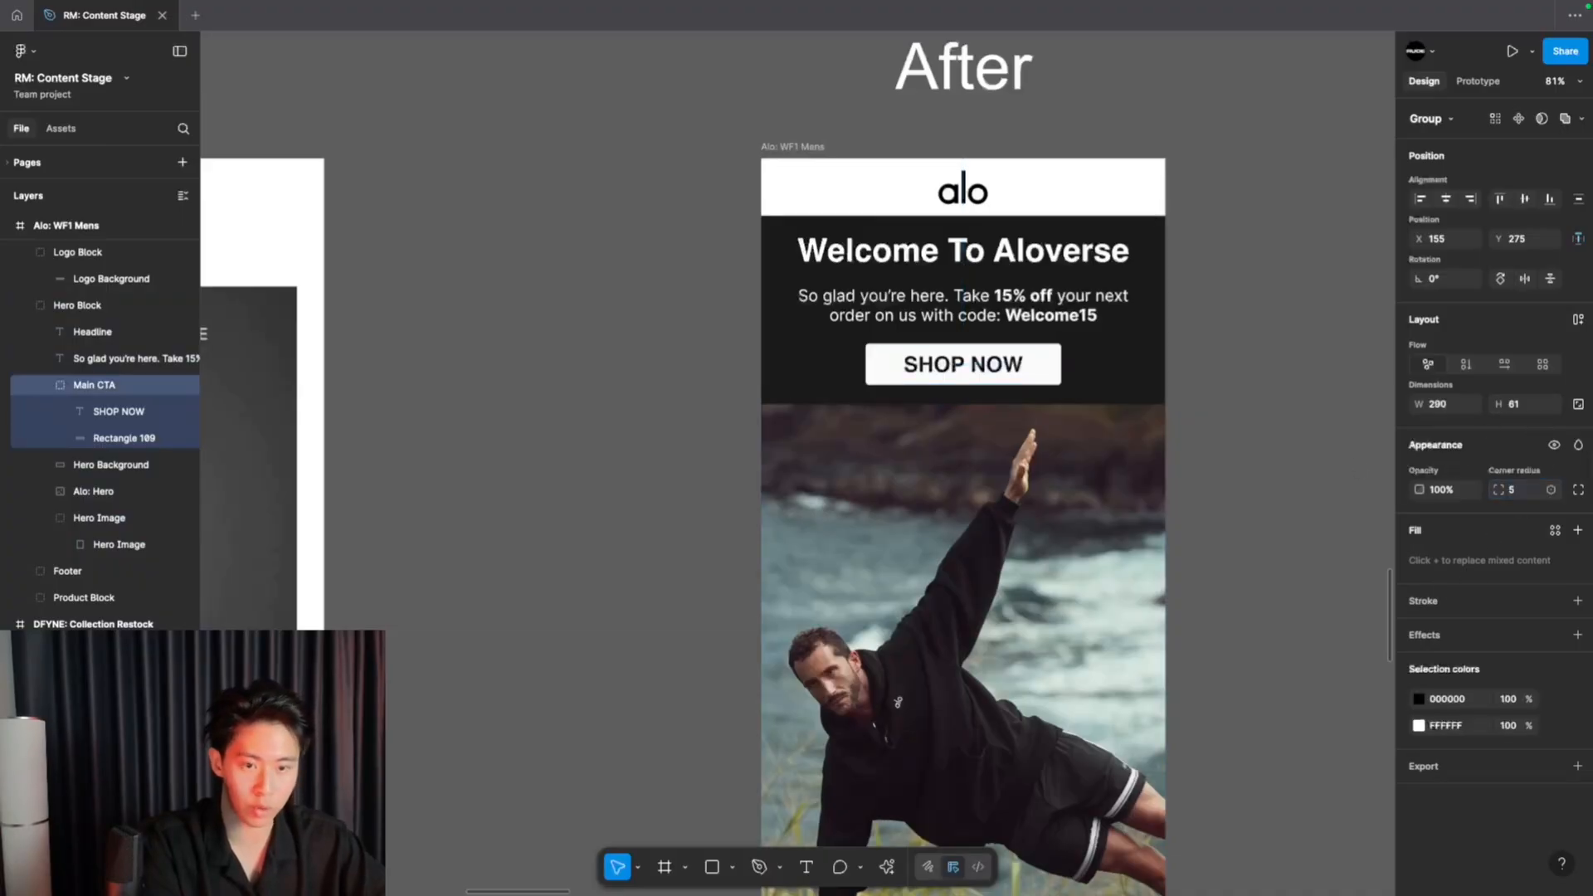
pyautogui.click(1160, 461)
pyautogui.click(1264, 459)
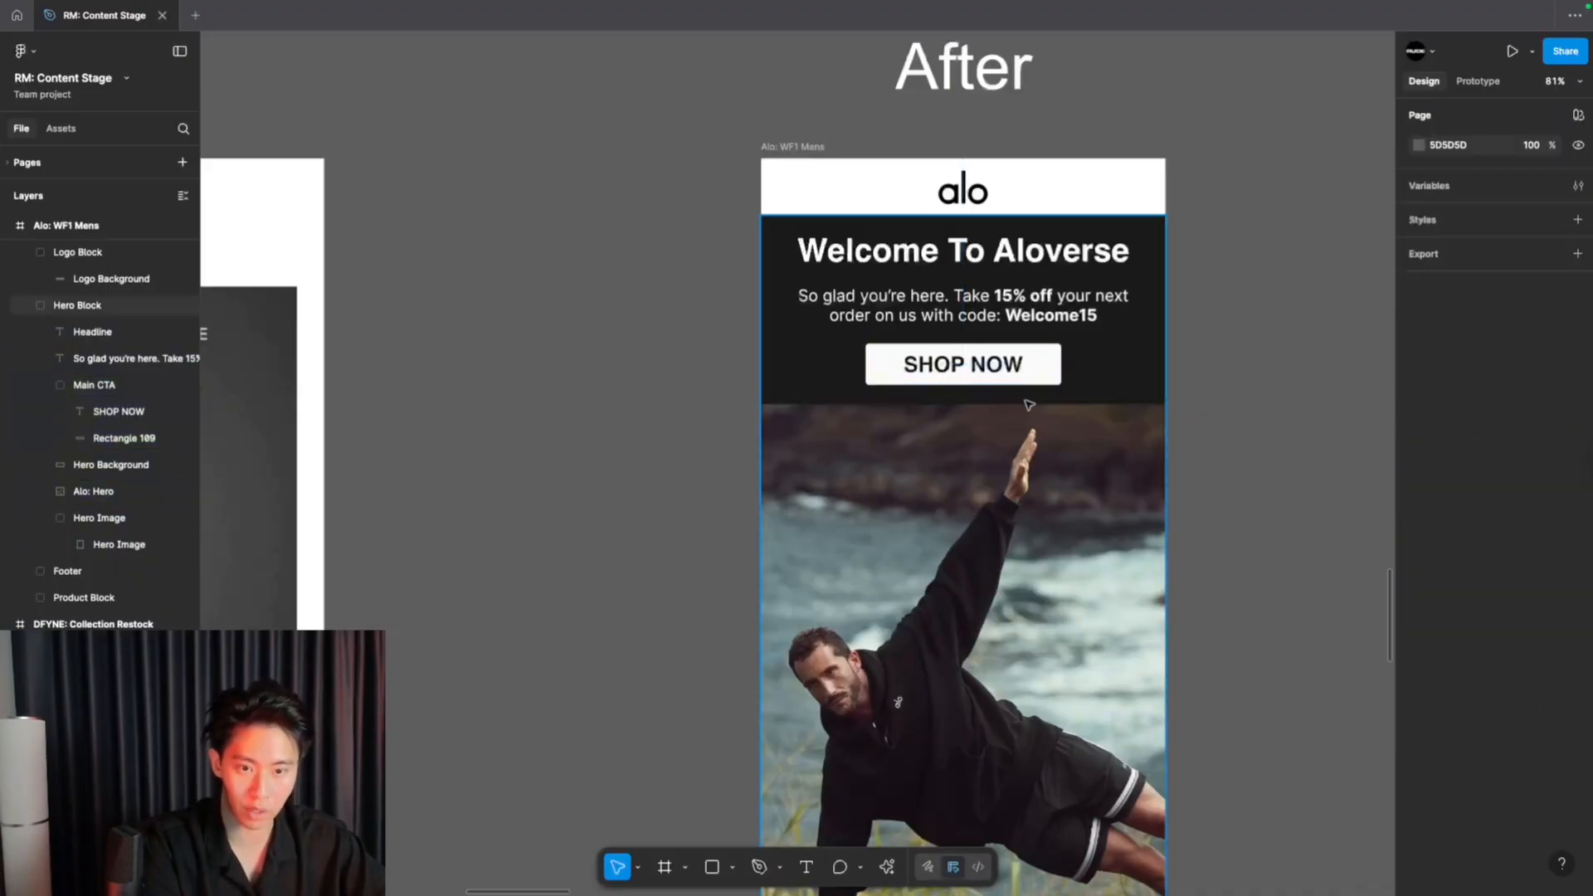
# - Set the height of the white rectangle behind SHOP NOW to 55
pyautogui.click(1040, 382)
pyautogui.doubleClick(1040, 382)
pyautogui.doubleClick(1040, 384)
pyautogui.moveTo(1039, 384); pyautogui.dragTo(1040, 382)
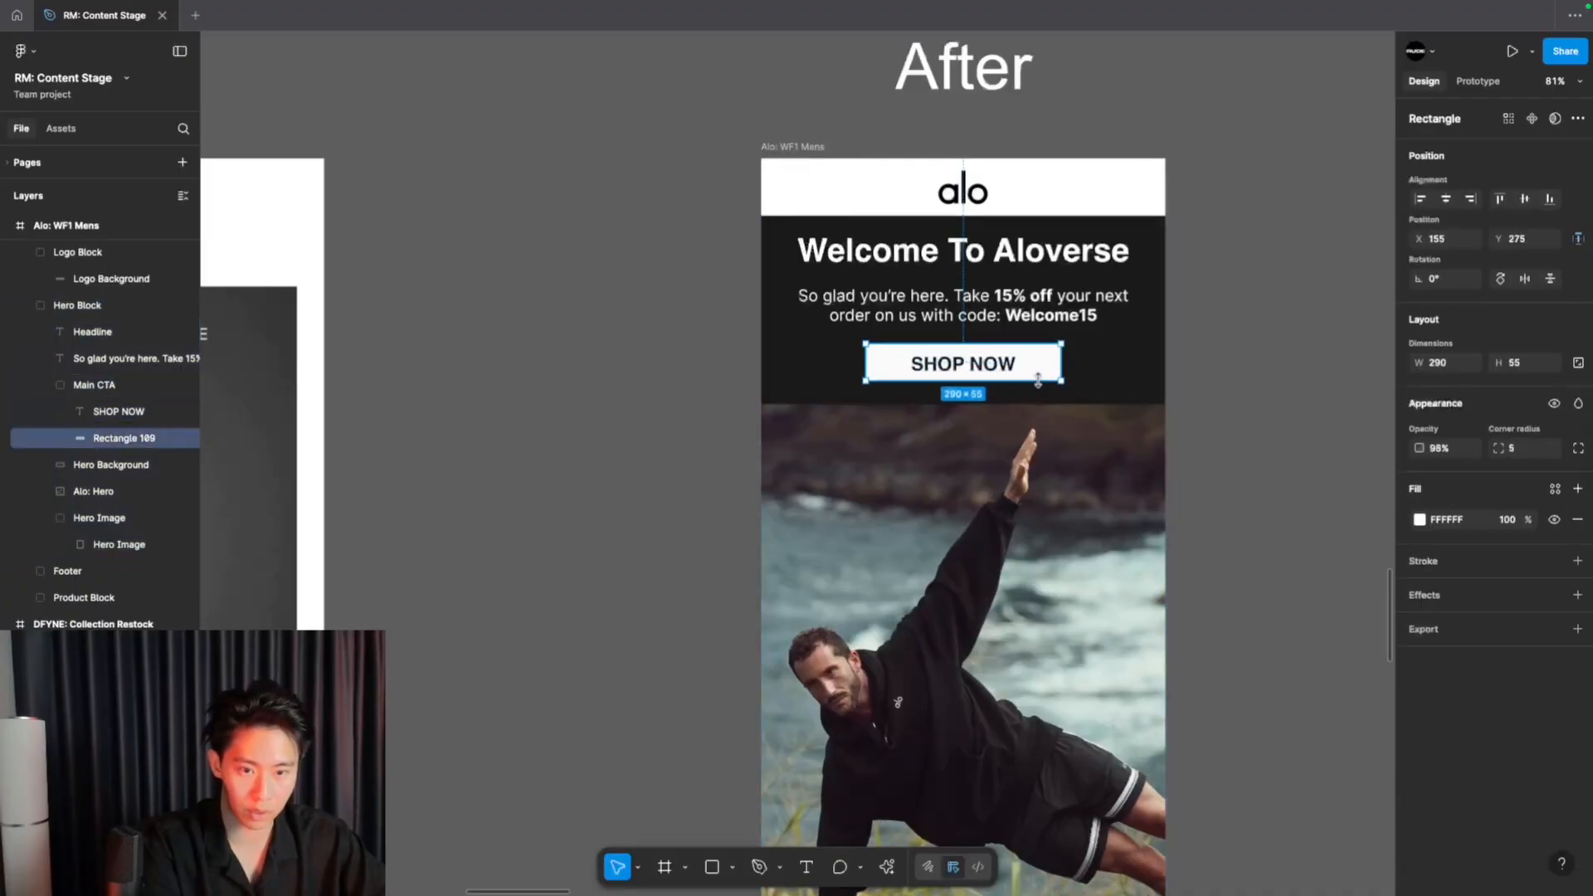
pyautogui.click(1499, 362)
pyautogui.write('55')
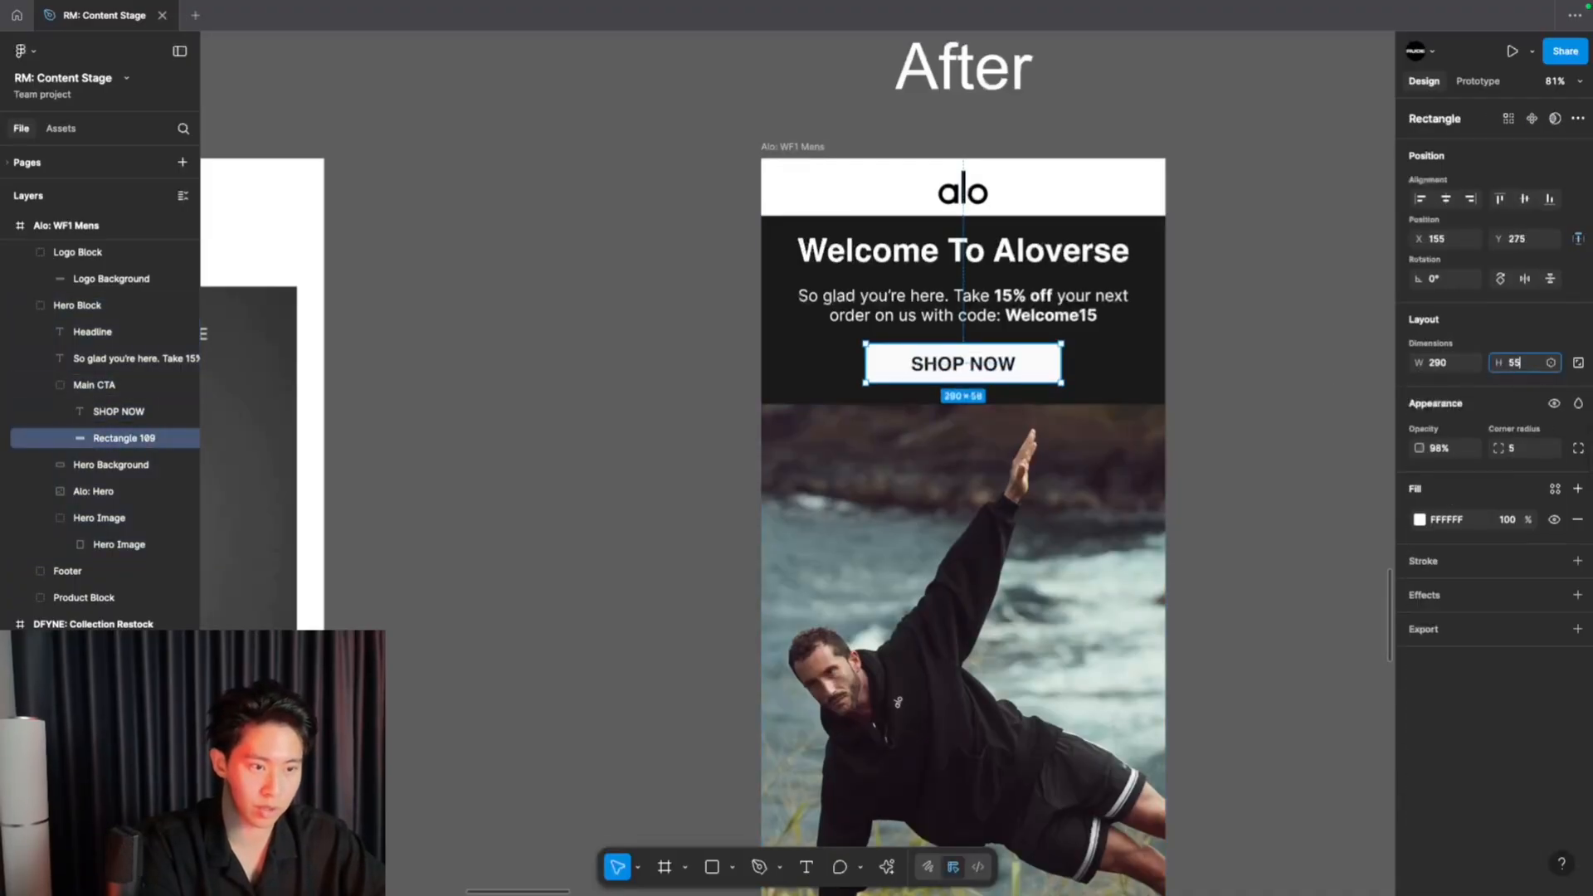
pyautogui.click(1248, 373)
# - Duplicate the dark hero background rectangle and place the copy below the original, over the top of the hero photo
pyautogui.scroll(-1, 1228, 375)
pyautogui.doubleClick(1127, 371)
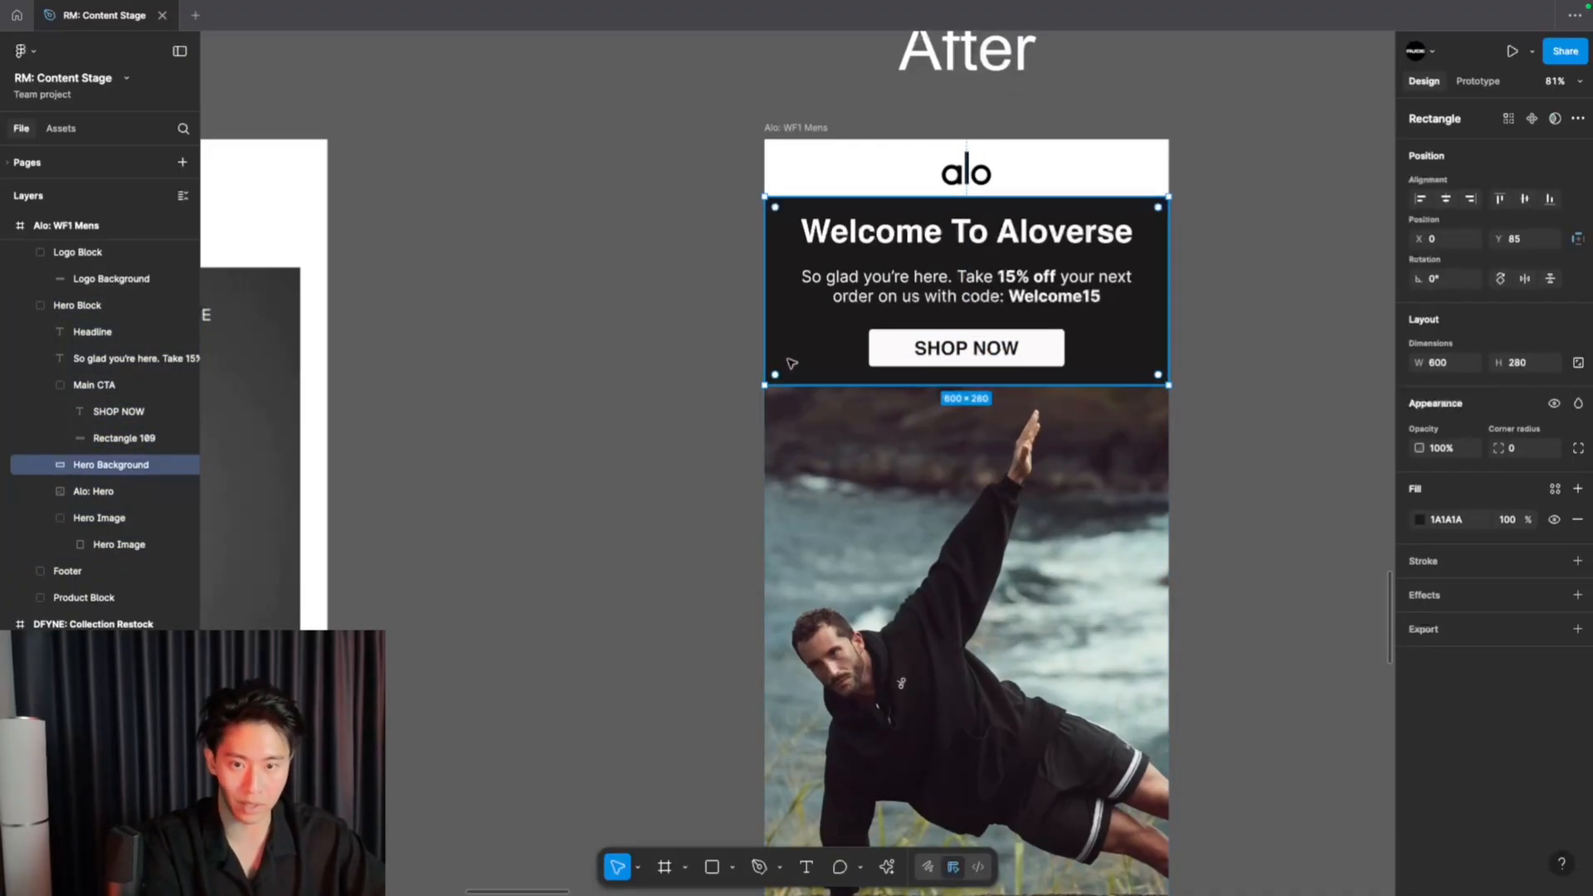
pyautogui.moveTo(838, 371); pyautogui.dragTo(833, 544)
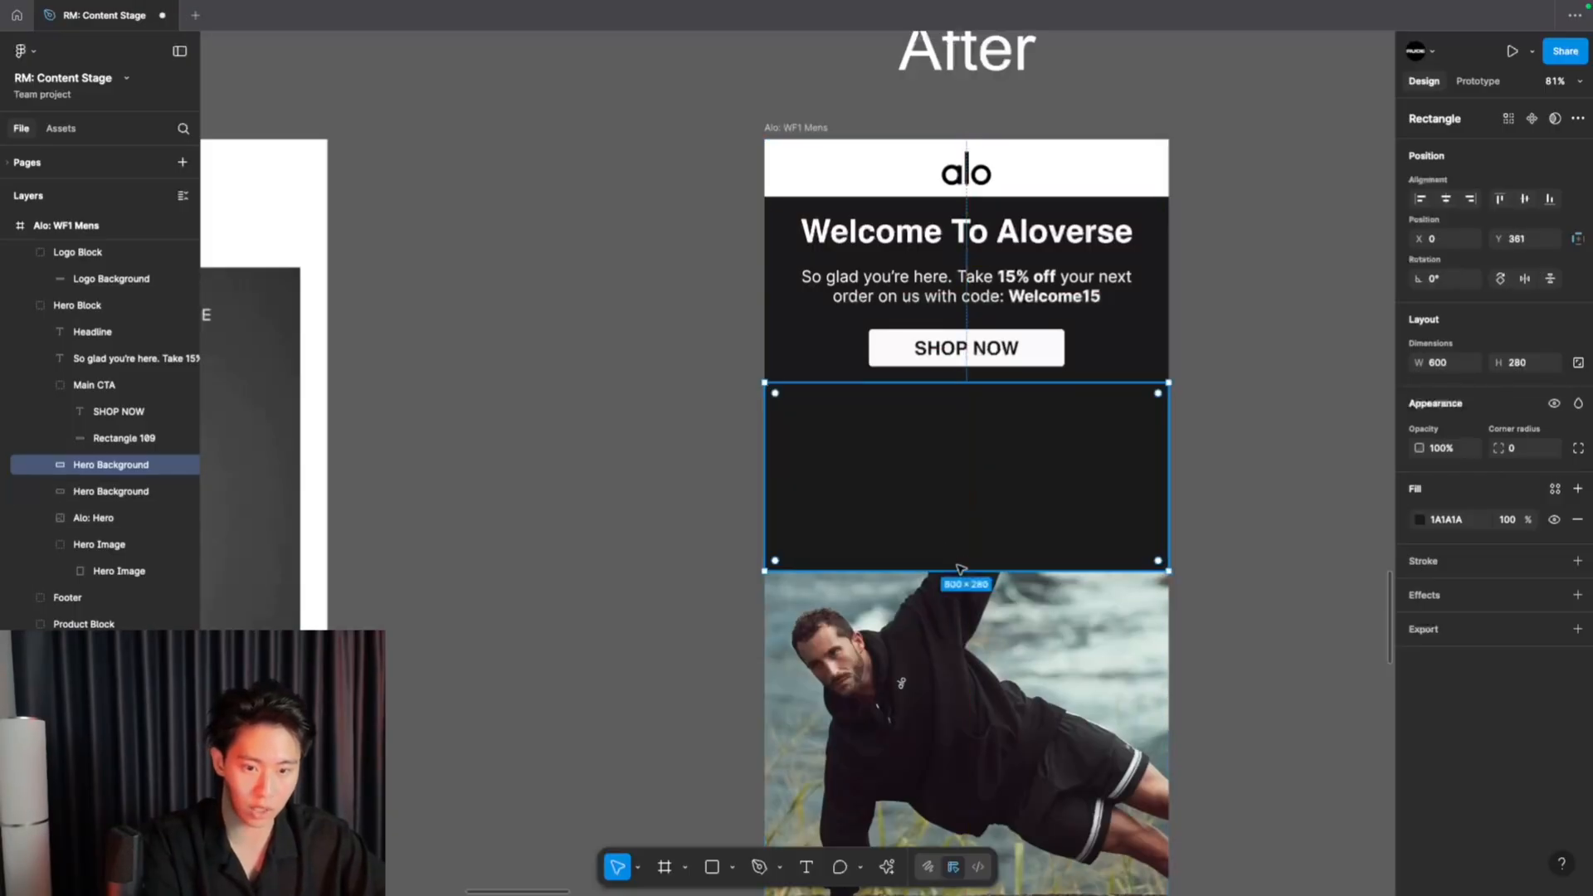
# - Shorten the duplicated dark rectangle to a height of about 21 above the hero photo and give it a vertical linear gradient fill
pyautogui.moveTo(961, 571); pyautogui.dragTo(956, 398)
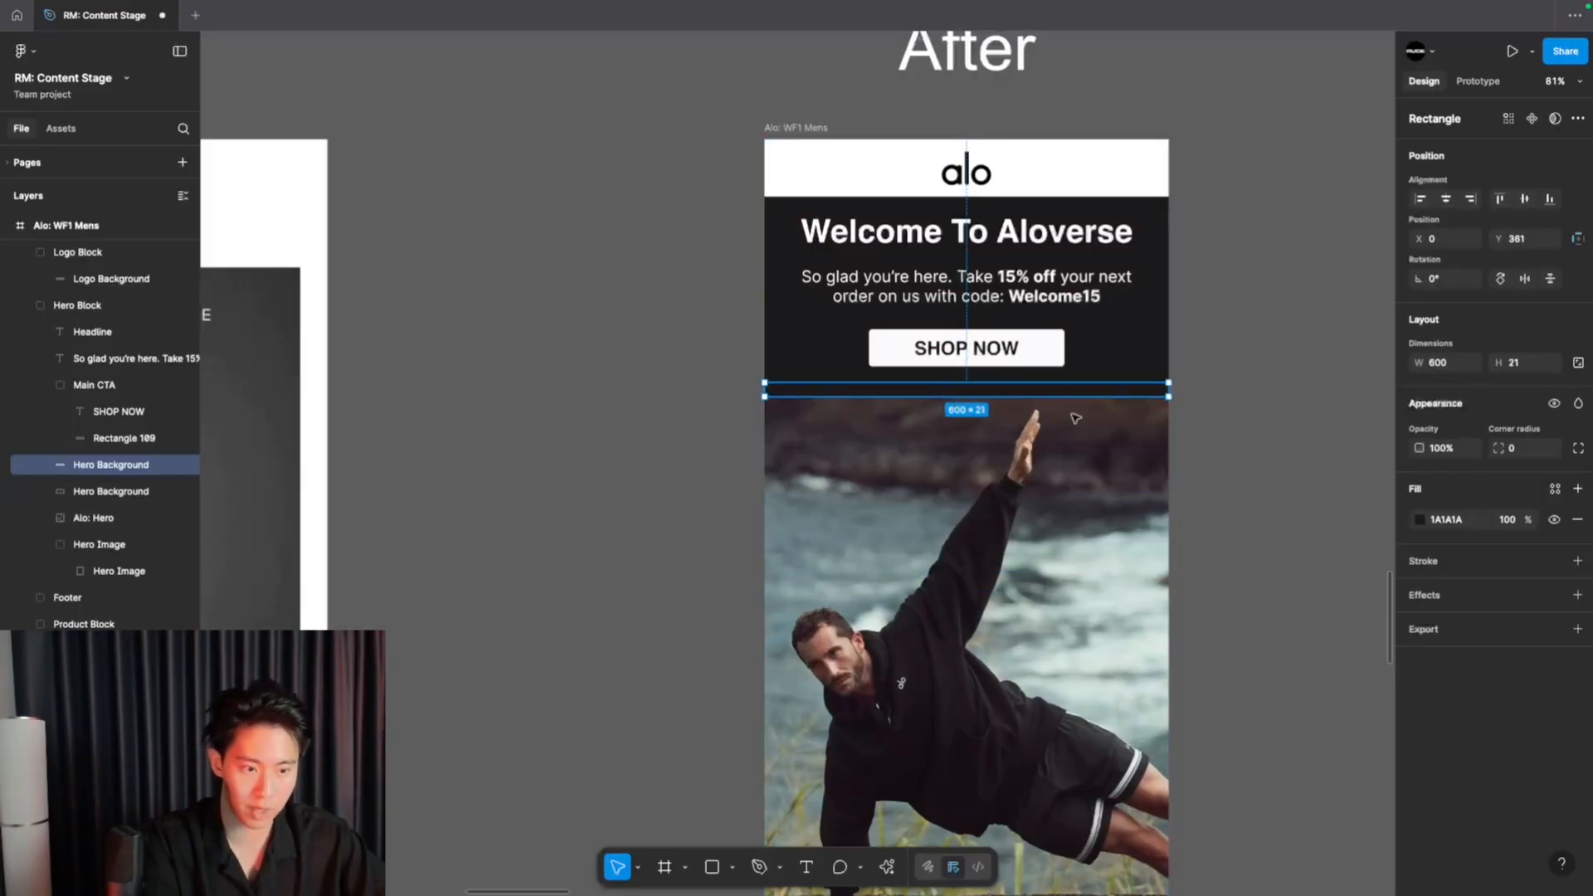
pyautogui.click(1420, 519)
pyautogui.click(1236, 481)
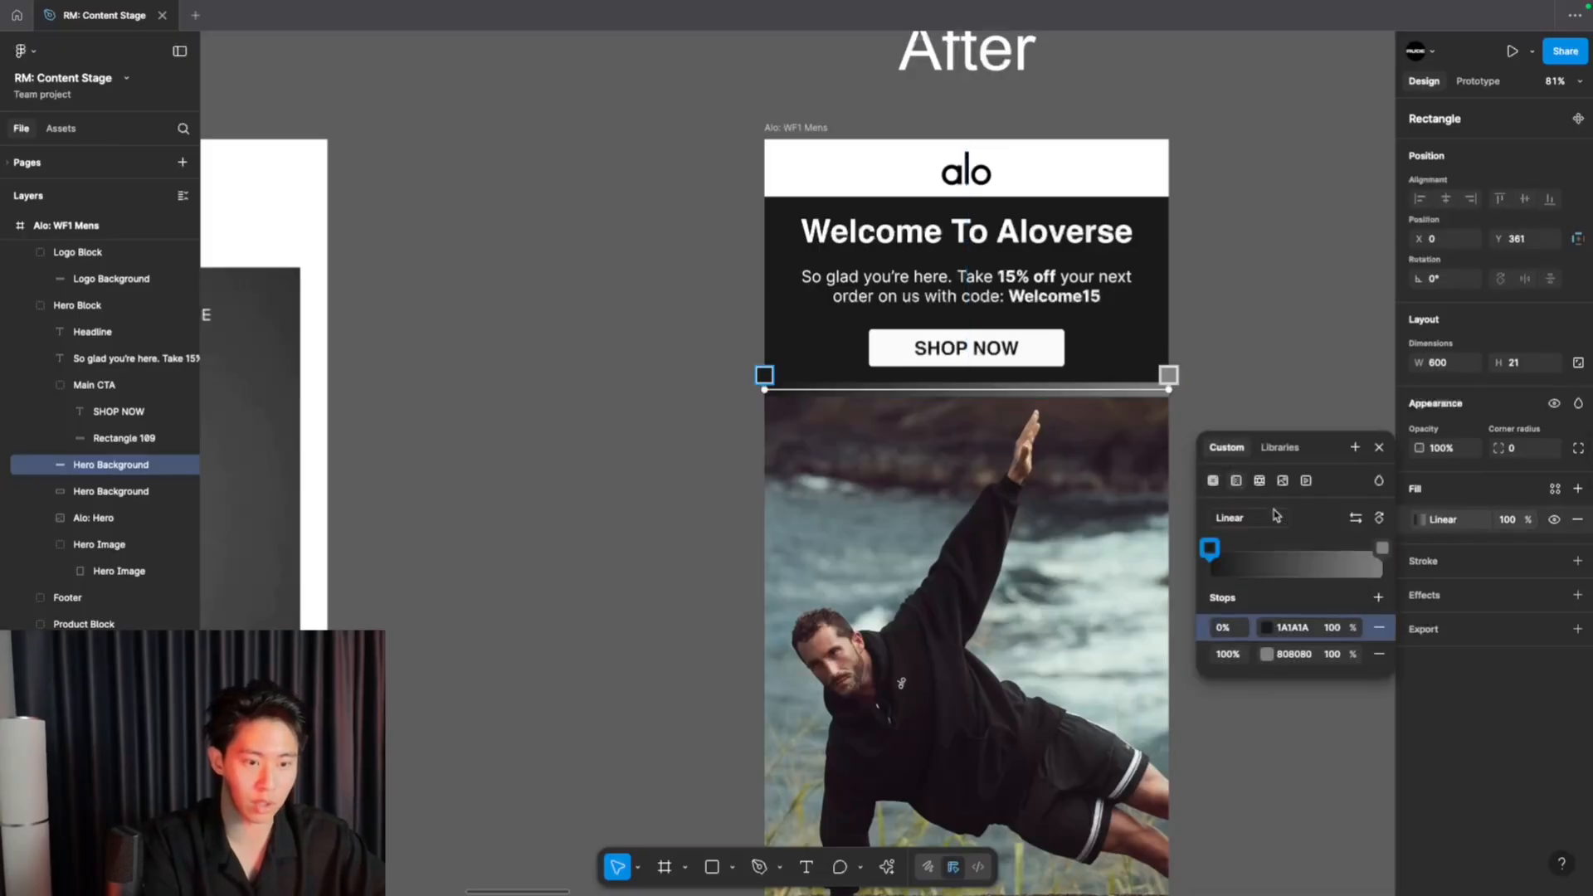
pyautogui.click(1380, 518)
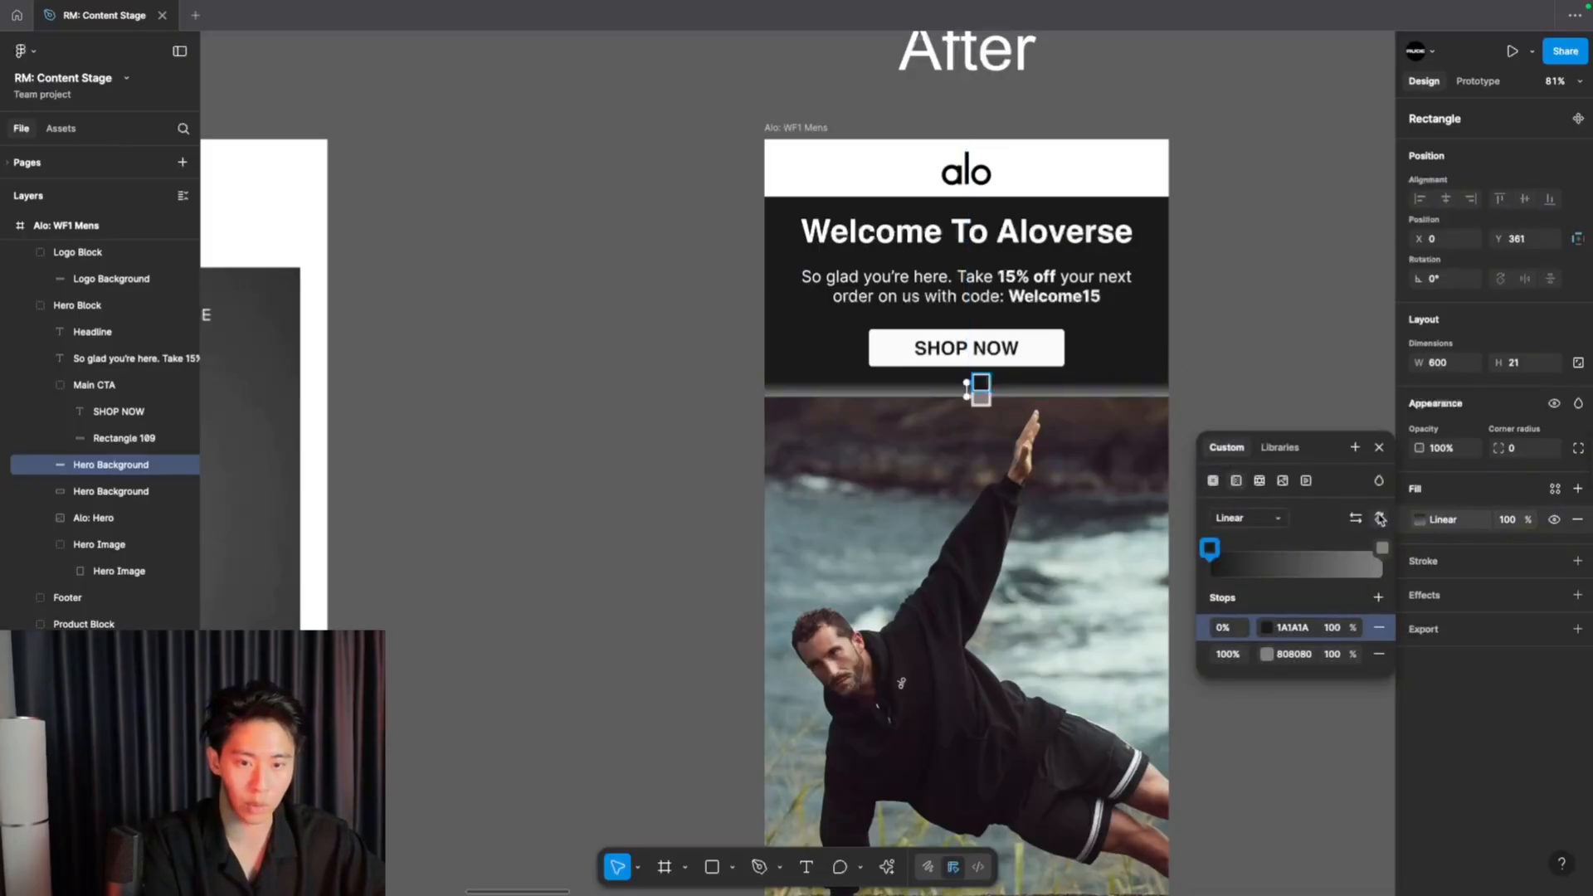
# - Set the gradient's 100% stop to the dark tone 372E2F sampled from the hero photo's upper part
pyautogui.click(1267, 655)
pyautogui.click(1021, 713)
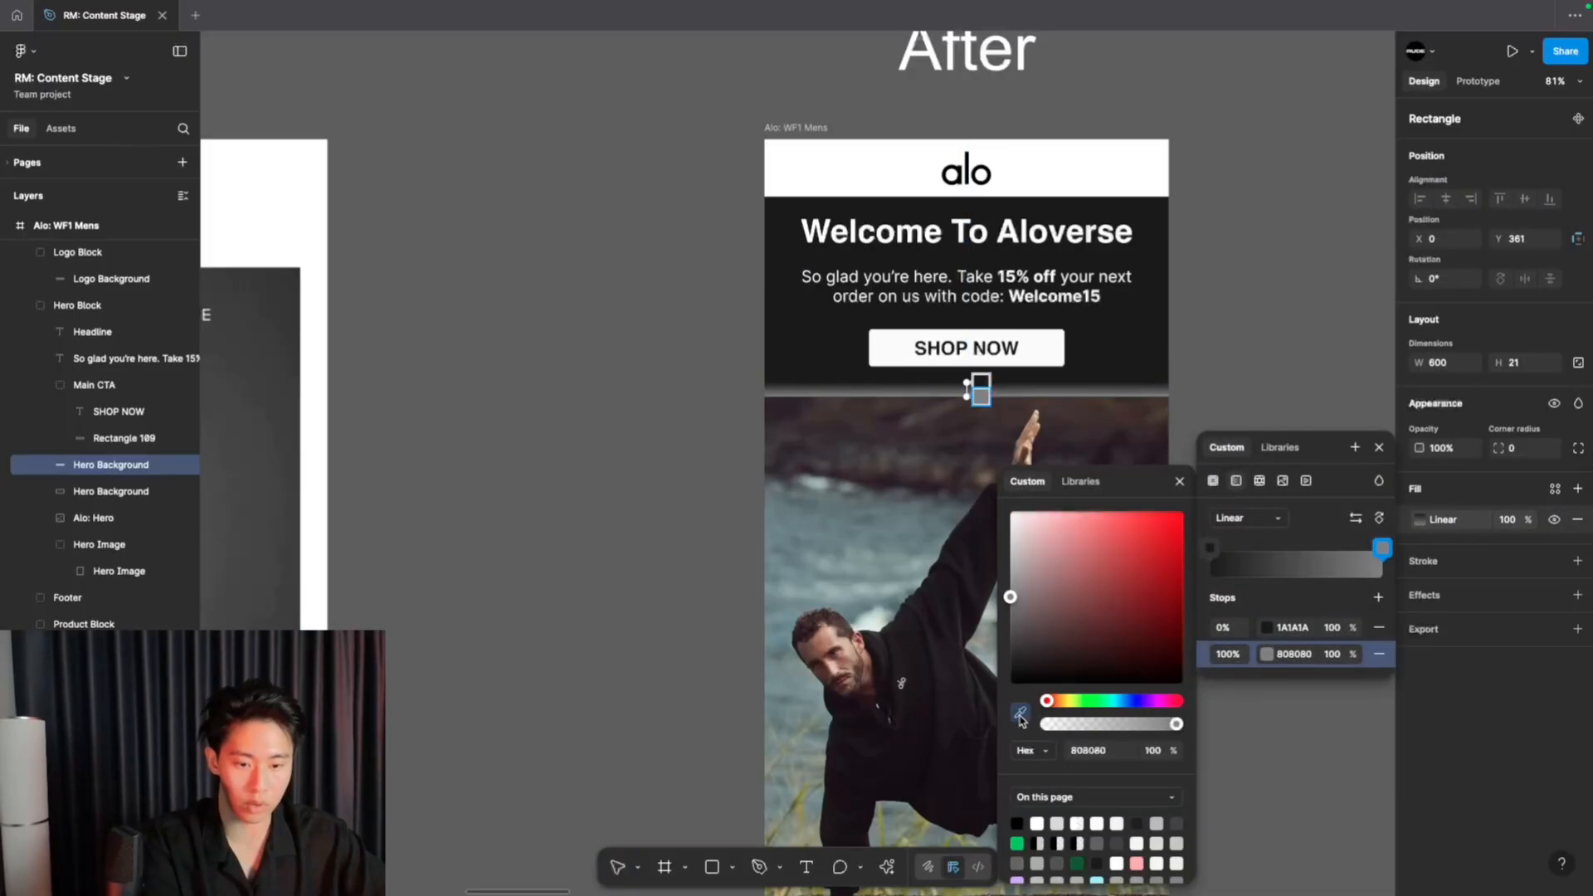
pyautogui.click(961, 448)
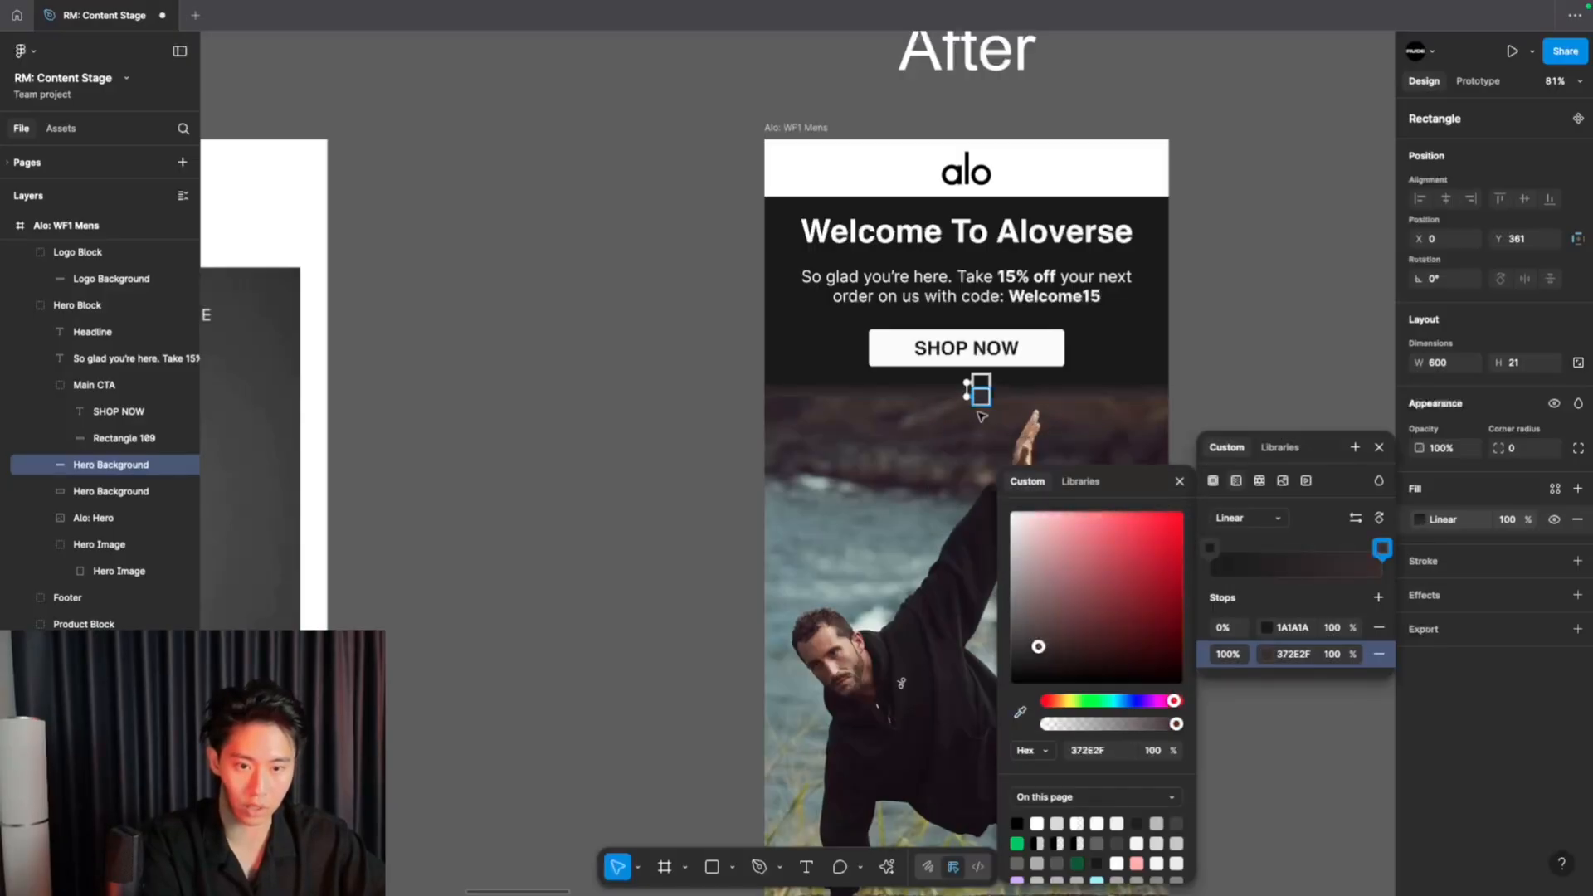
pyautogui.press('Escape')
# - Stretch the gradient strip down over the photo to a height of about 81 and set its 100% stop's opacity to 0%
pyautogui.moveTo(1081, 400); pyautogui.dragTo(1081, 438)
pyautogui.click(1419, 519)
pyautogui.click(1333, 728)
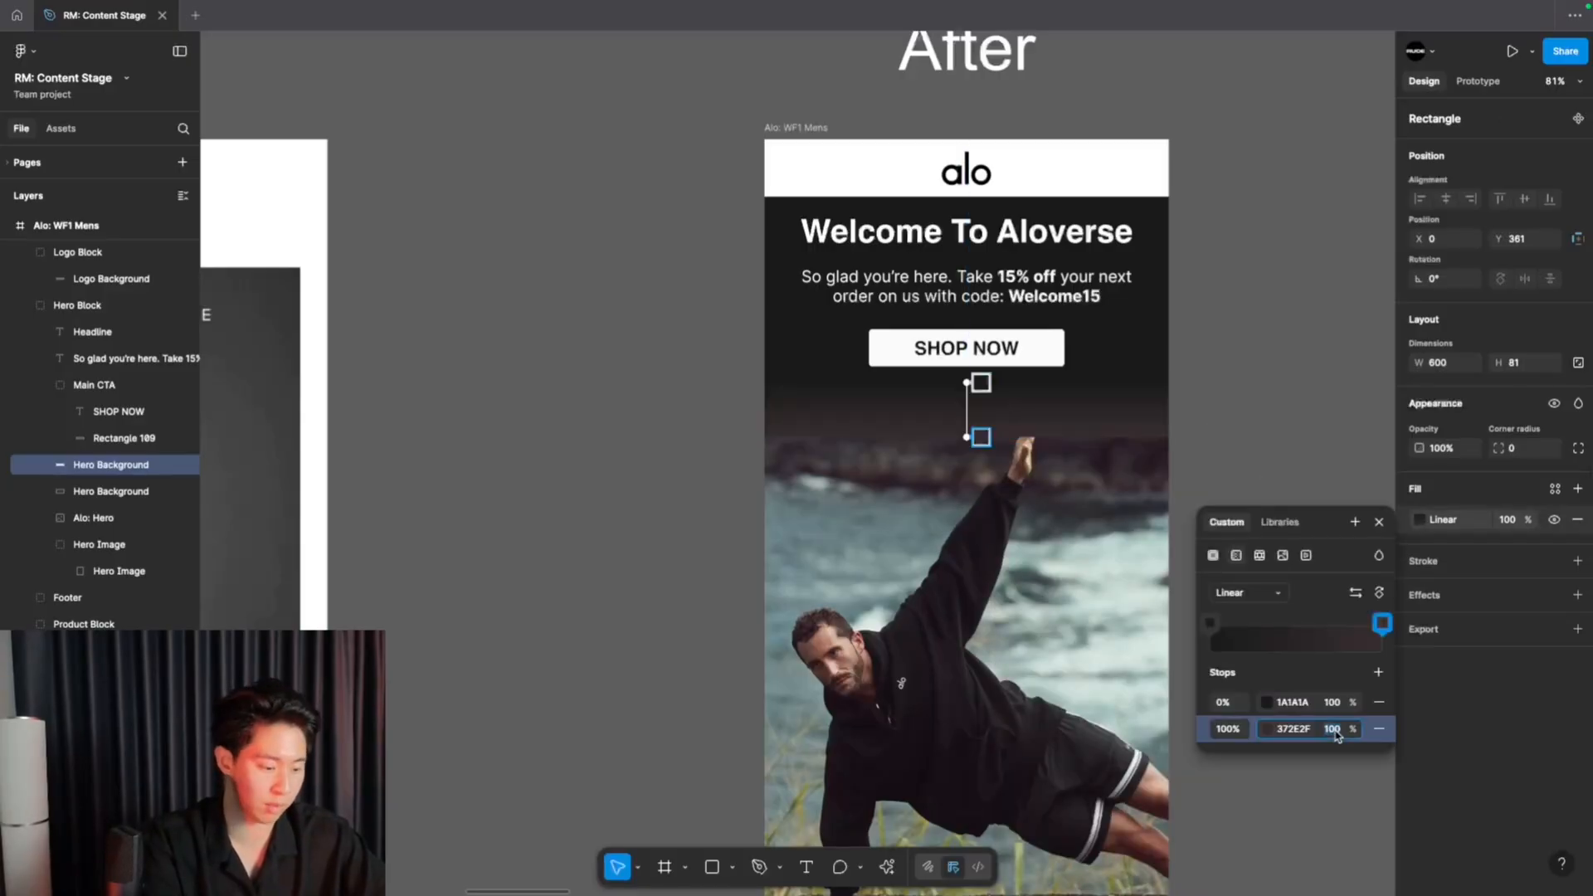
pyautogui.write('0')
pyautogui.press('Return')
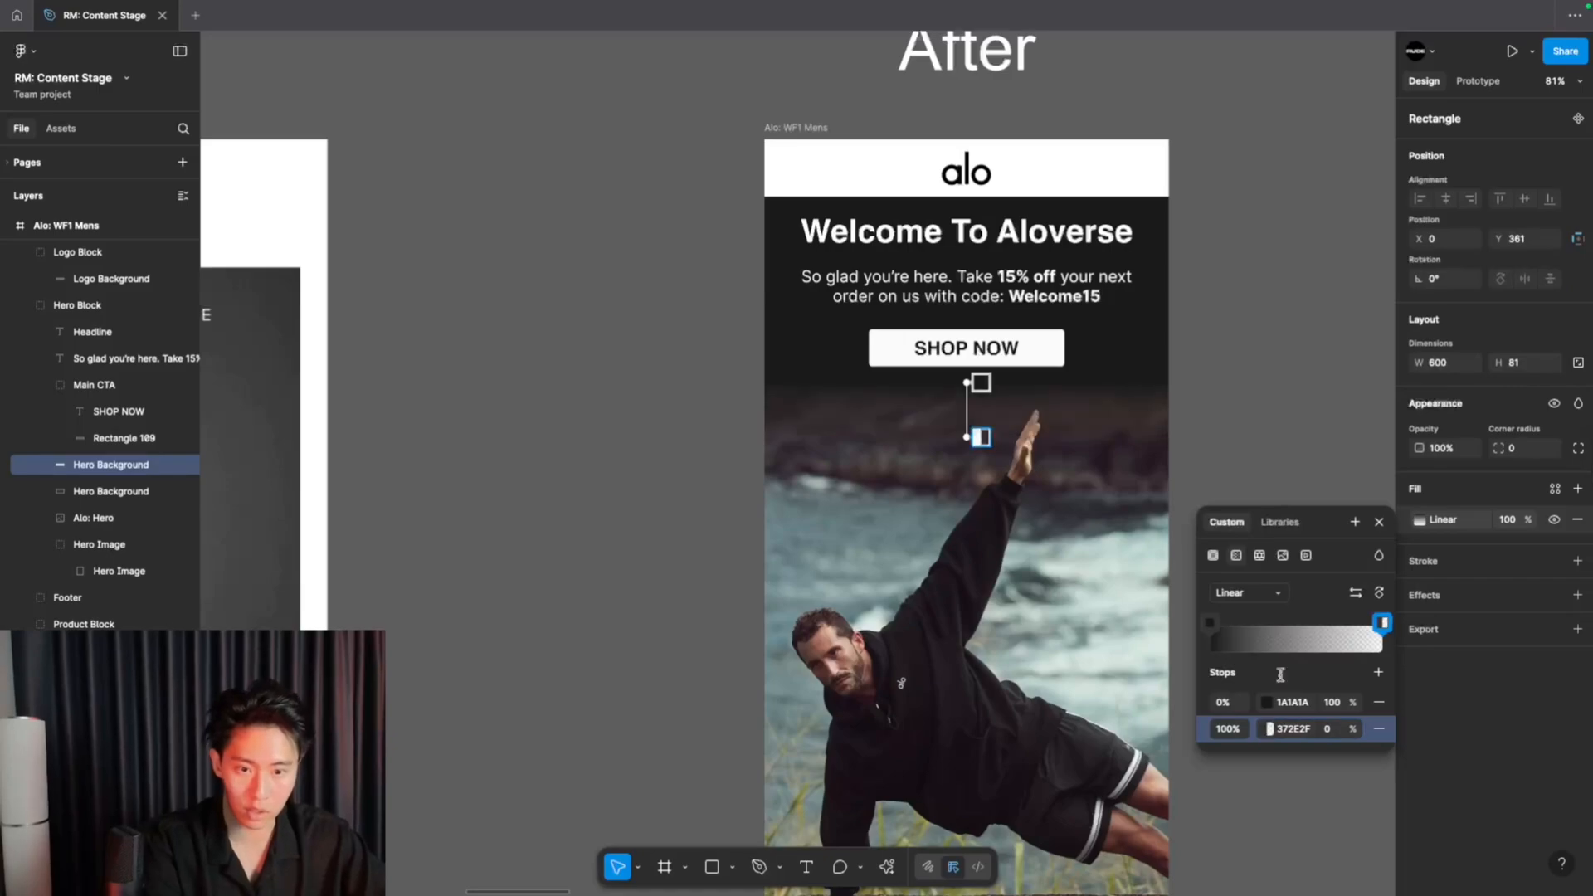
pyautogui.click(1289, 435)
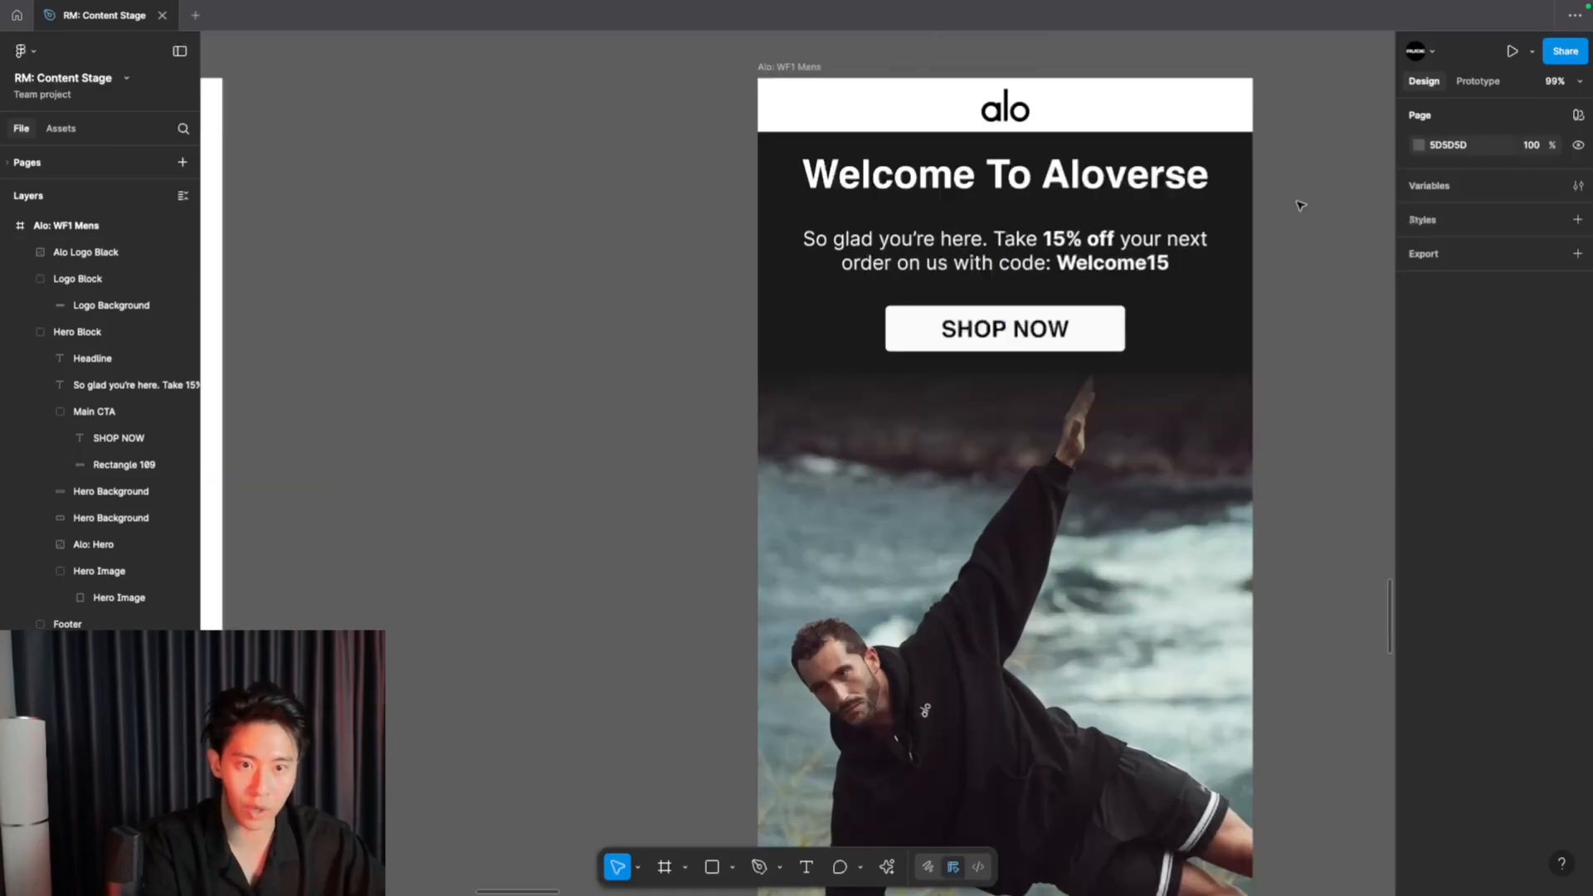
# - Compare the redesigned hero's offer copy and SHOP NOW button with the discount code and button in the original email
pyautogui.scroll(-3, 1300, 206)
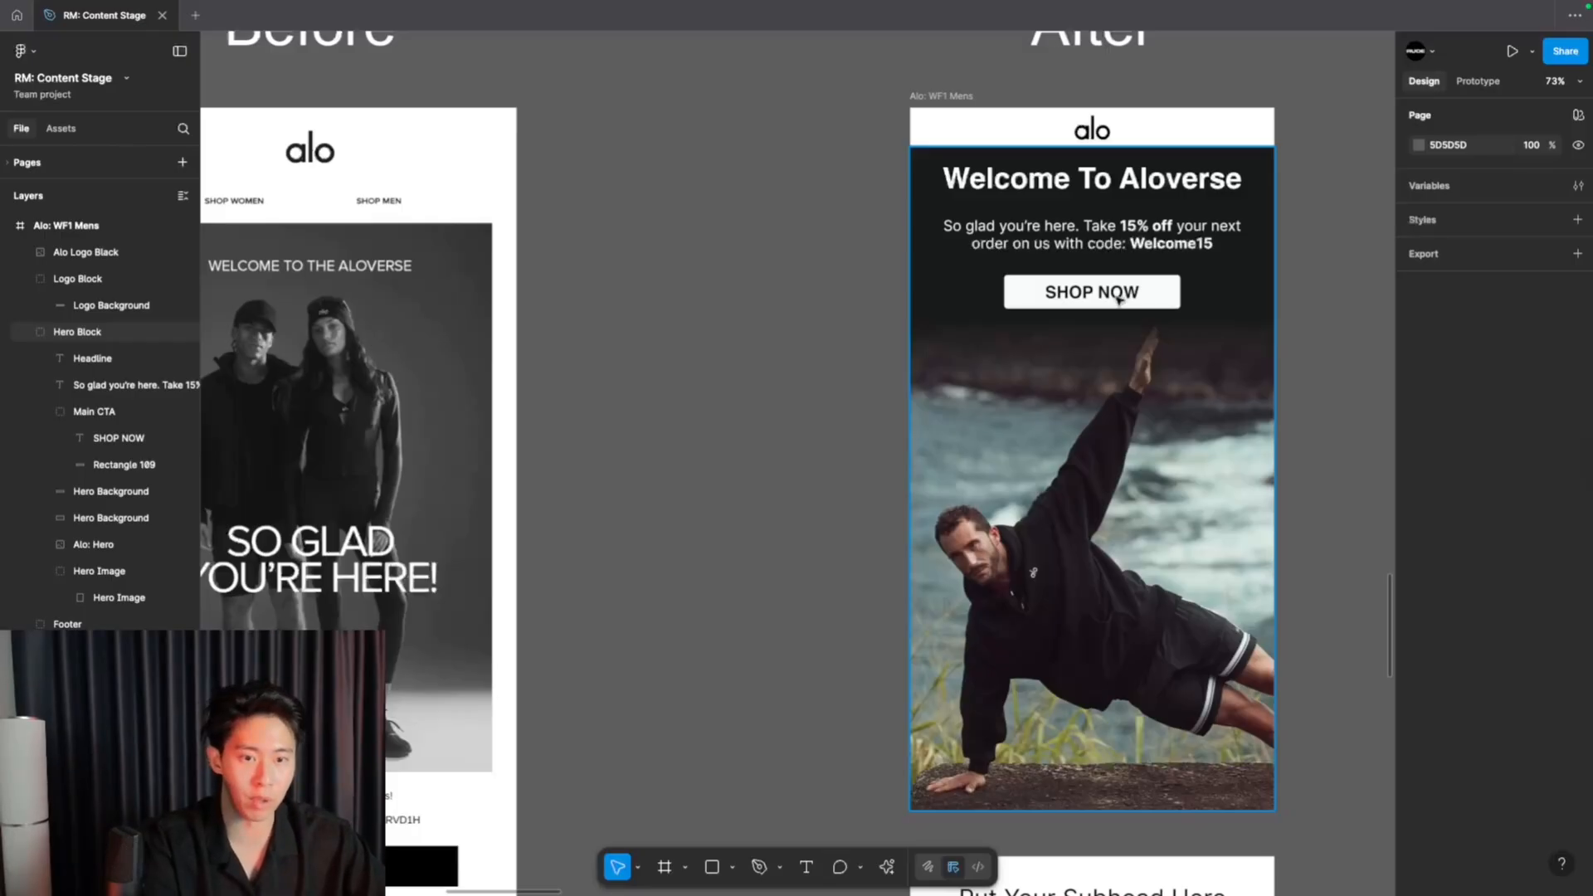
pyautogui.scroll(3, 1119, 300)
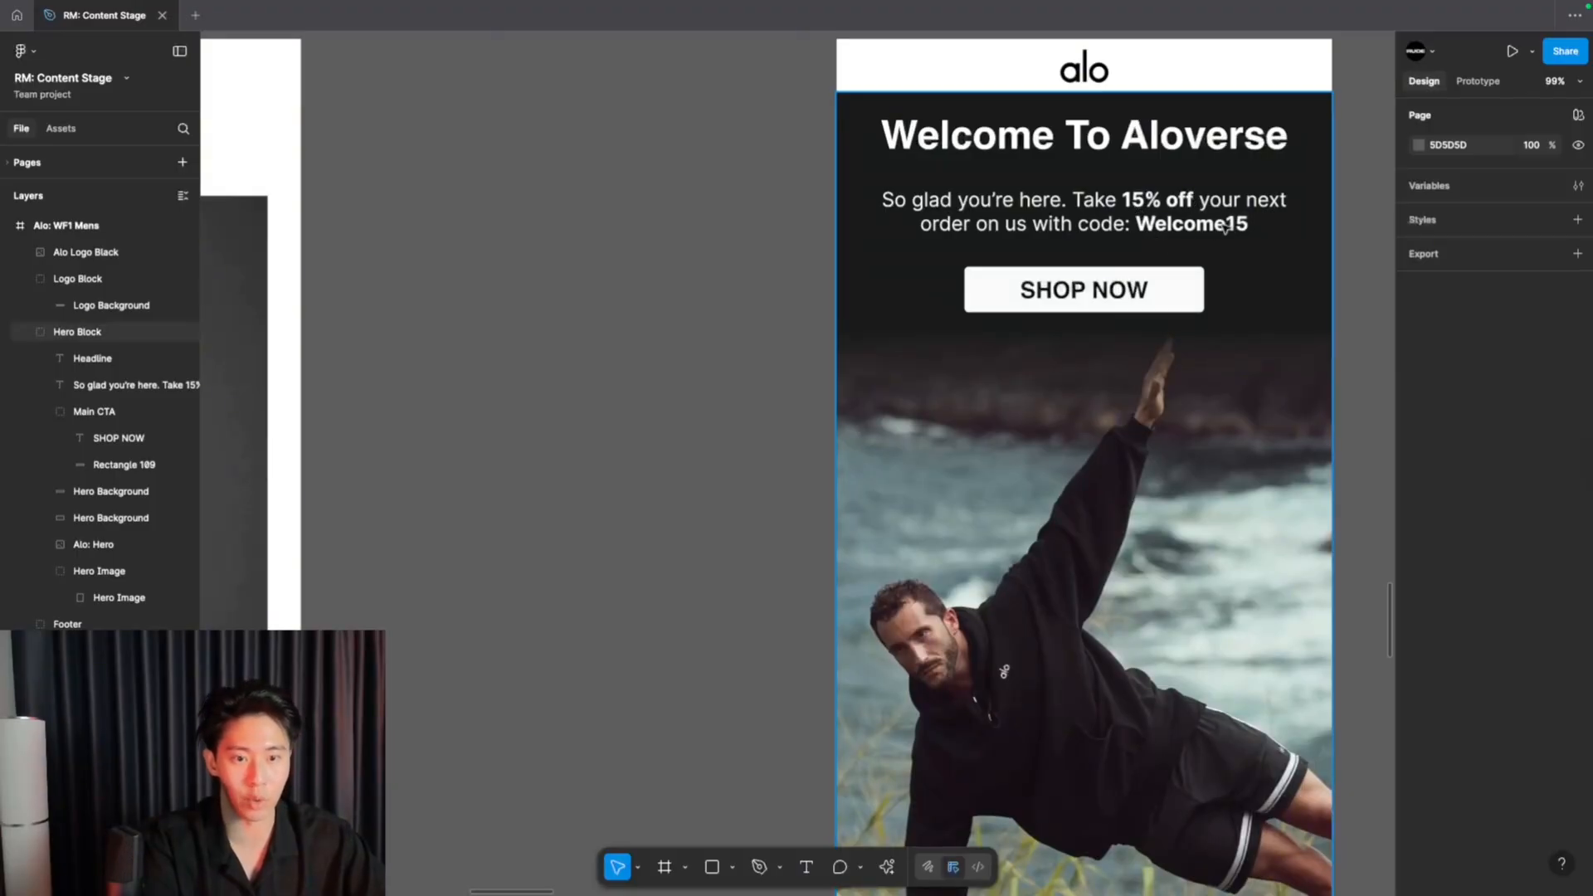
pyautogui.scroll(-6, 1084, 291)
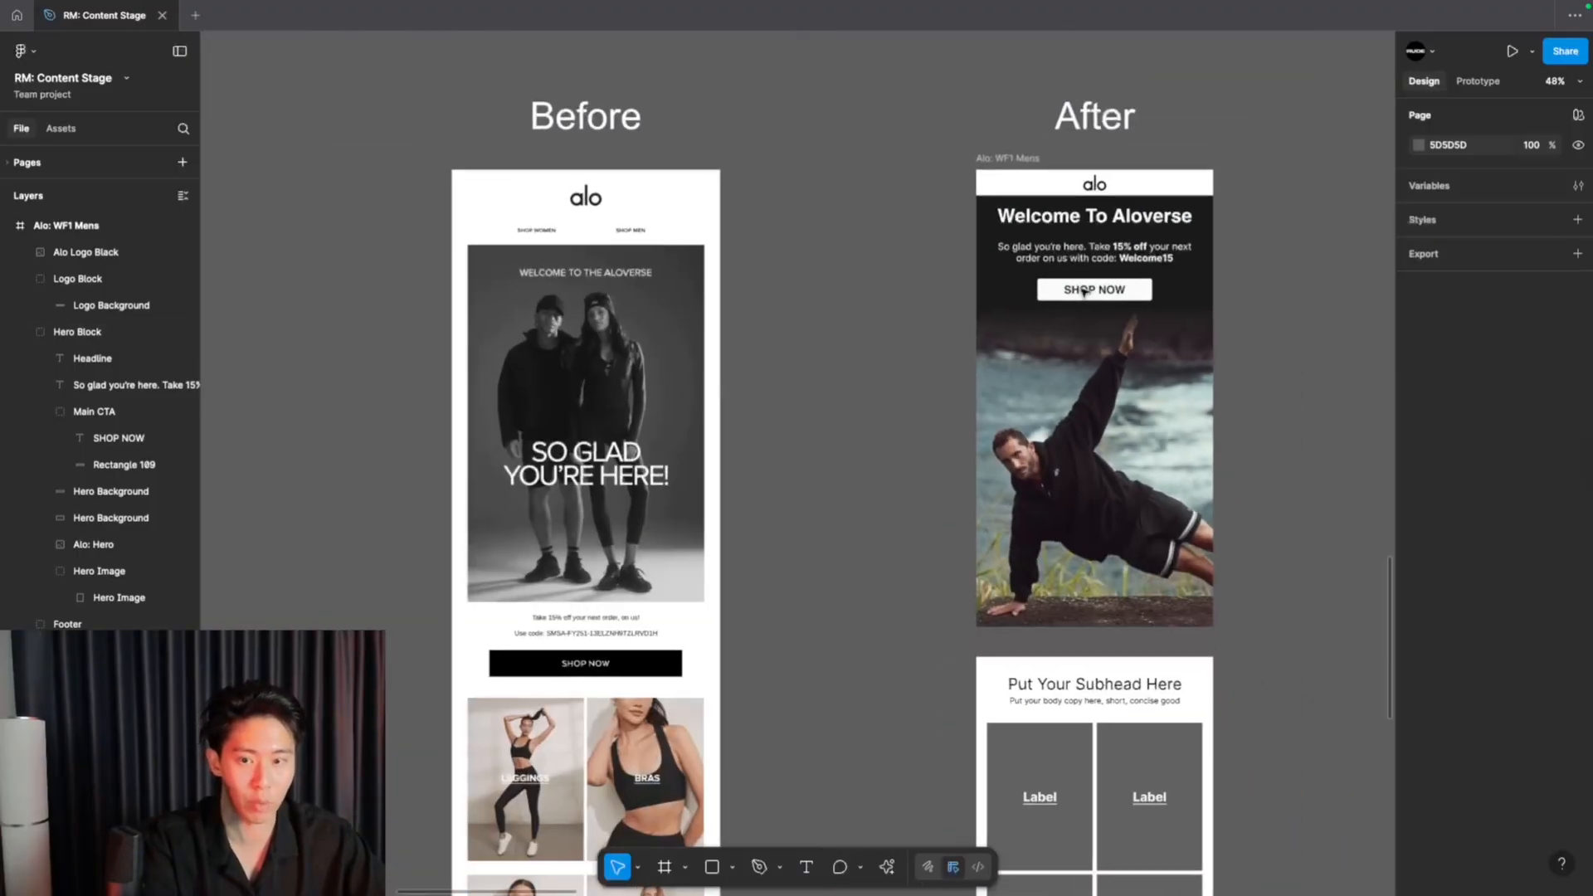
pyautogui.hscroll(-2, 1084, 292)
pyautogui.scroll(6, 594, 387)
pyautogui.scroll(-5, 836, 697)
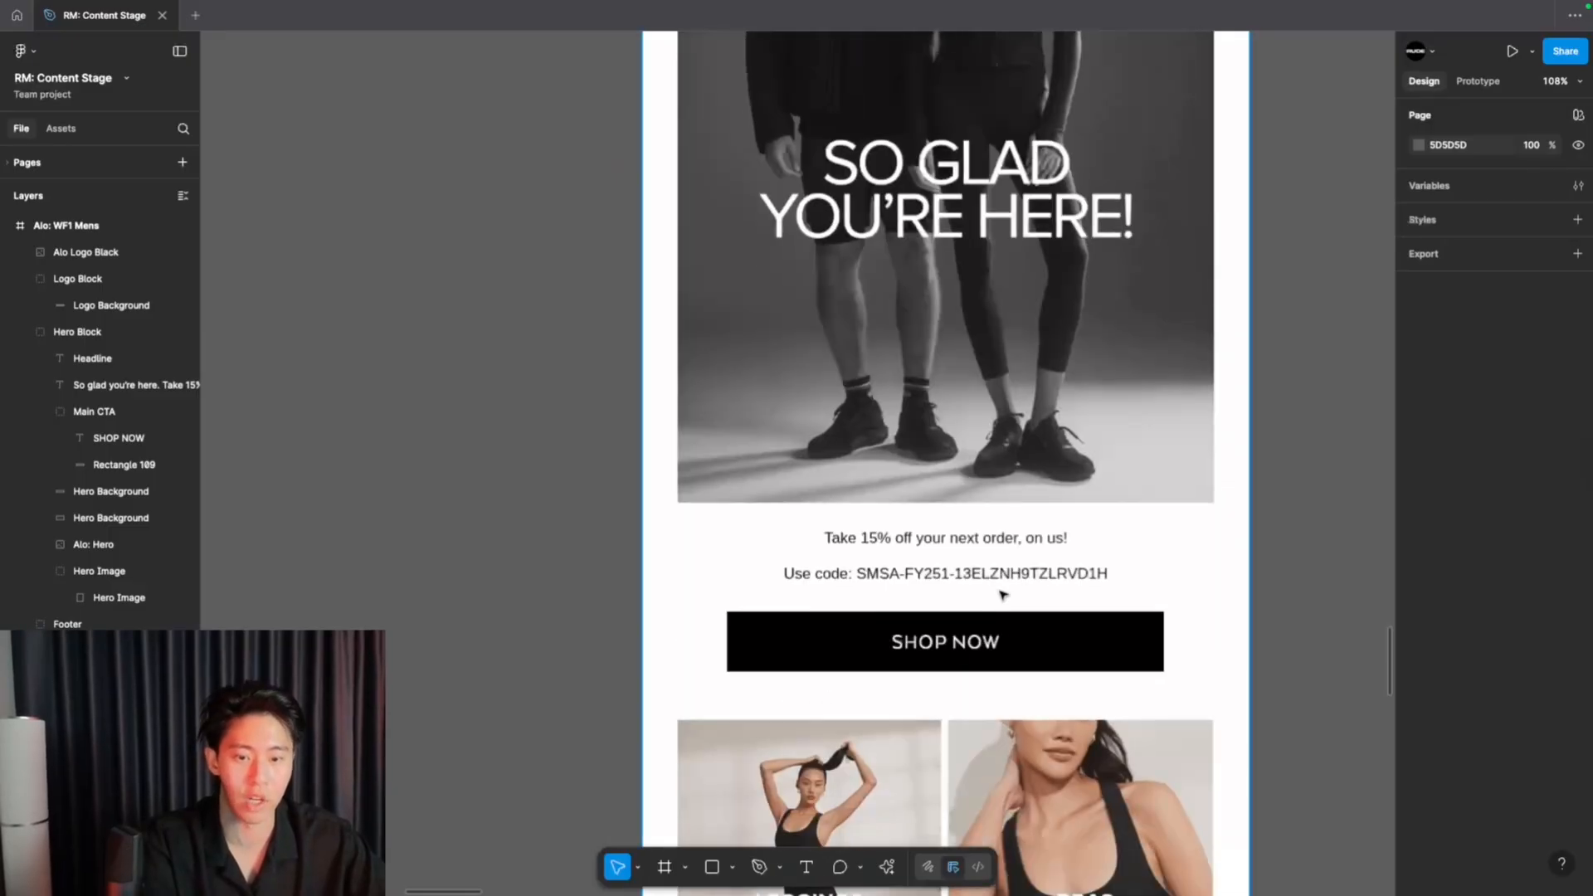
pyautogui.scroll(-5, 960, 597)
pyautogui.scroll(4, 793, 536)
pyautogui.scroll(-5, 793, 537)
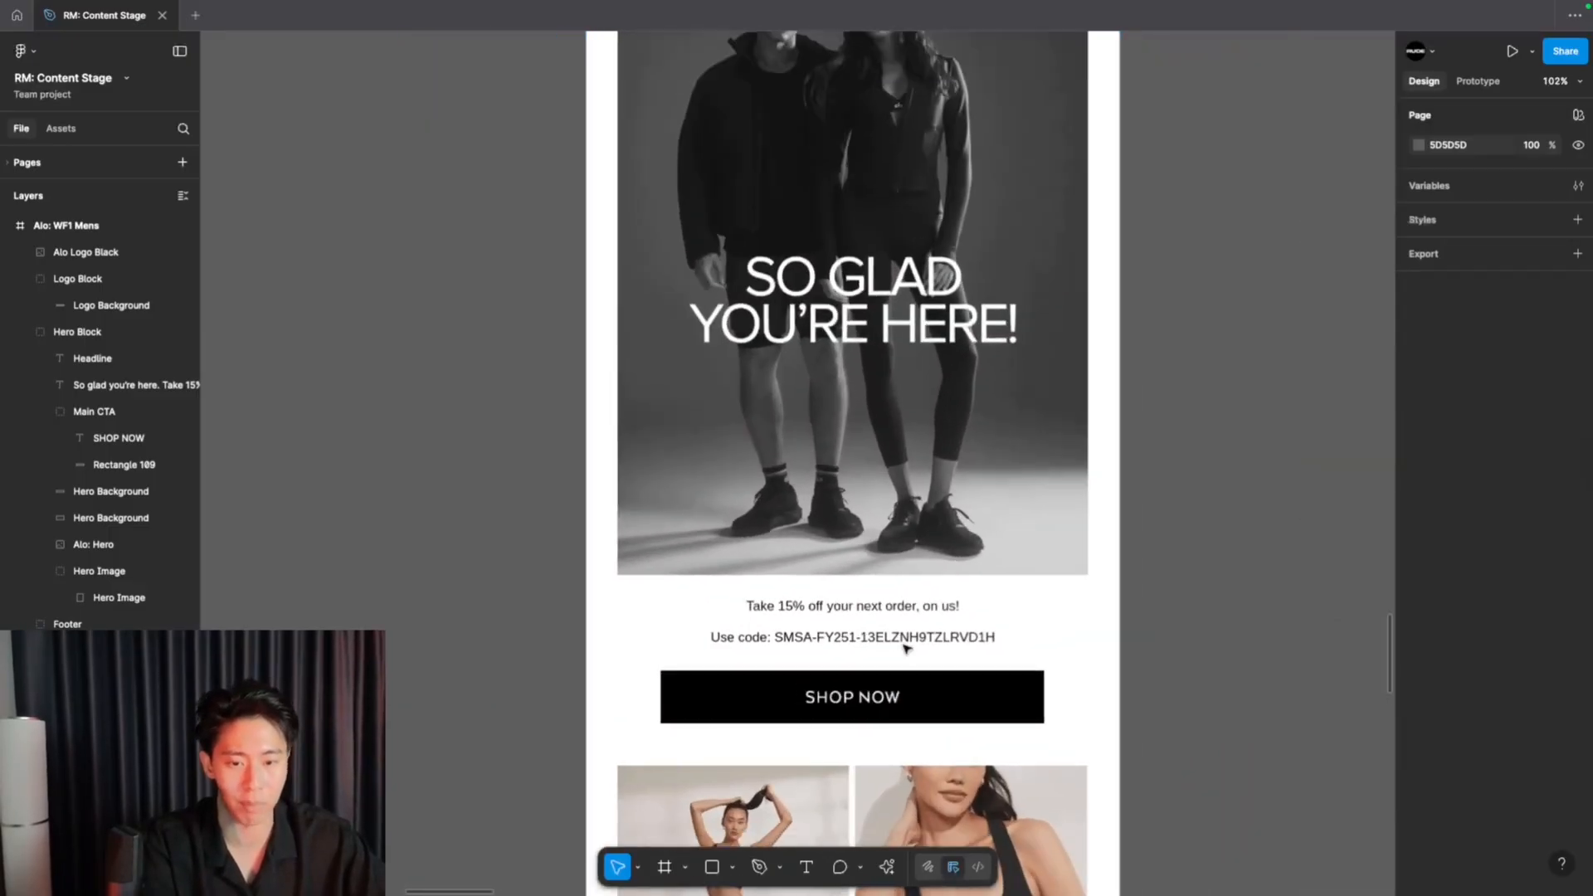
# - Examine the redesigned hero block from the logo and headline down through the offer copy, button and faded photo
pyautogui.hscroll(3, 977, 570)
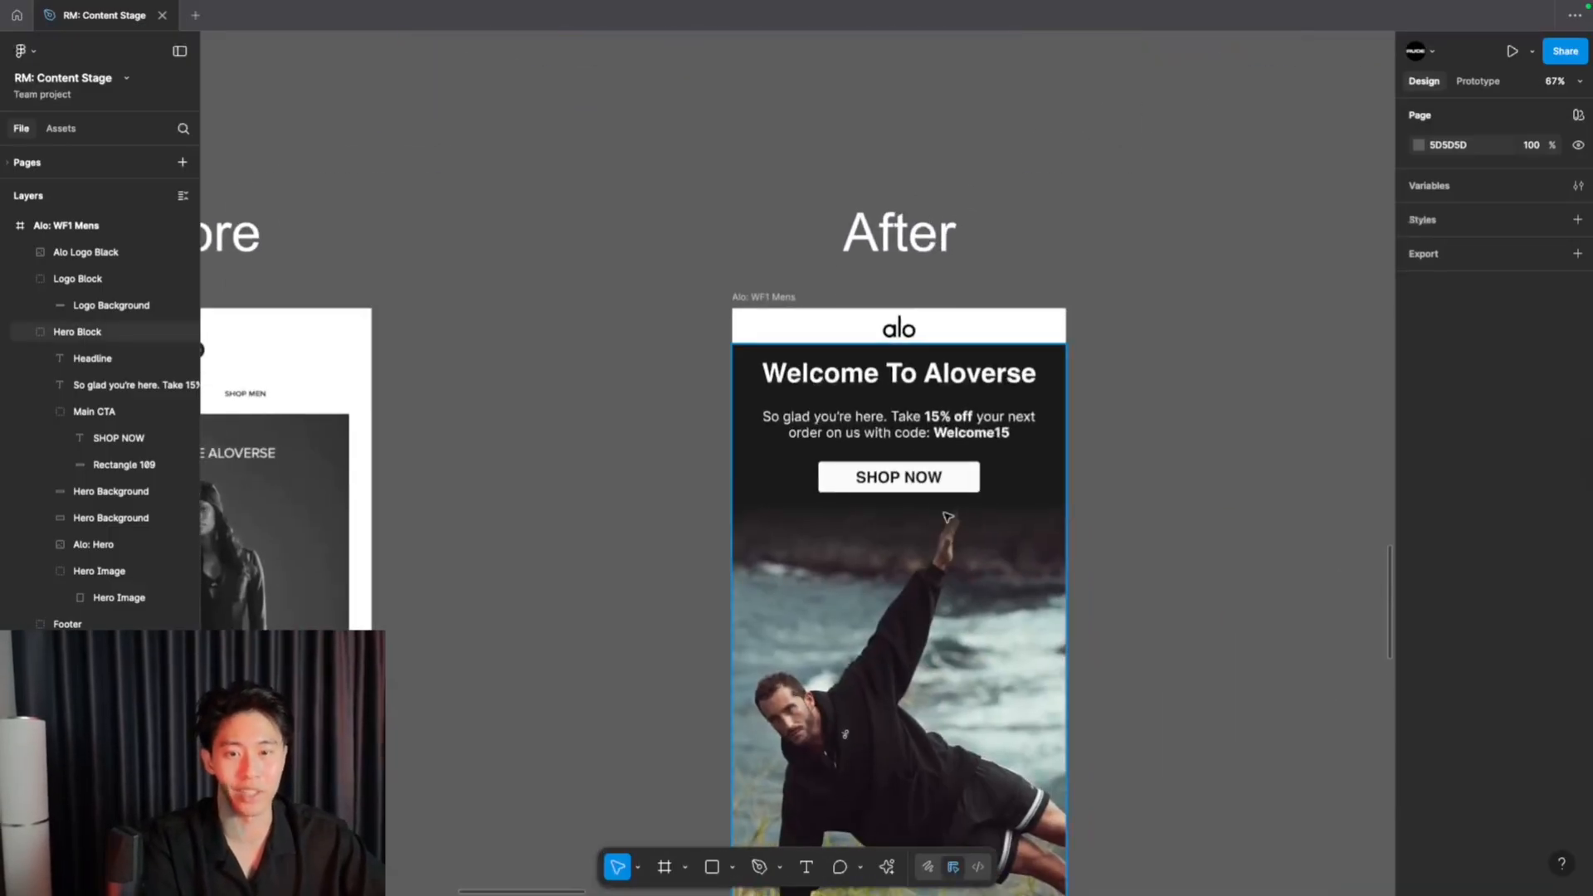
pyautogui.scroll(5, 948, 518)
pyautogui.scroll(-1, 959, 403)
pyautogui.hscroll(-1, 958, 402)
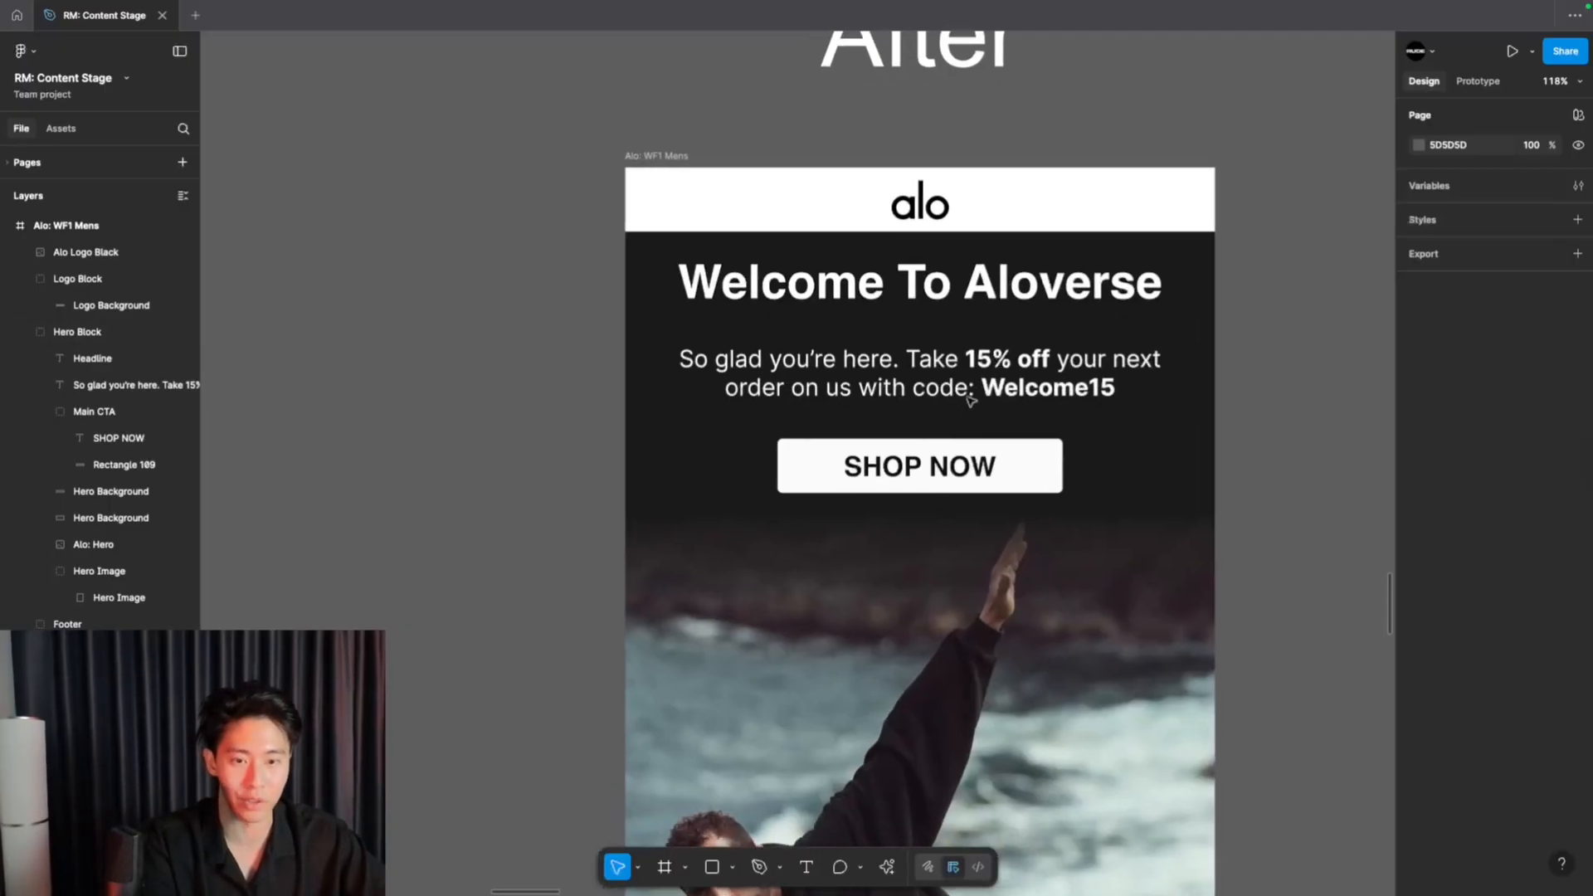
pyautogui.scroll(-3, 944, 496)
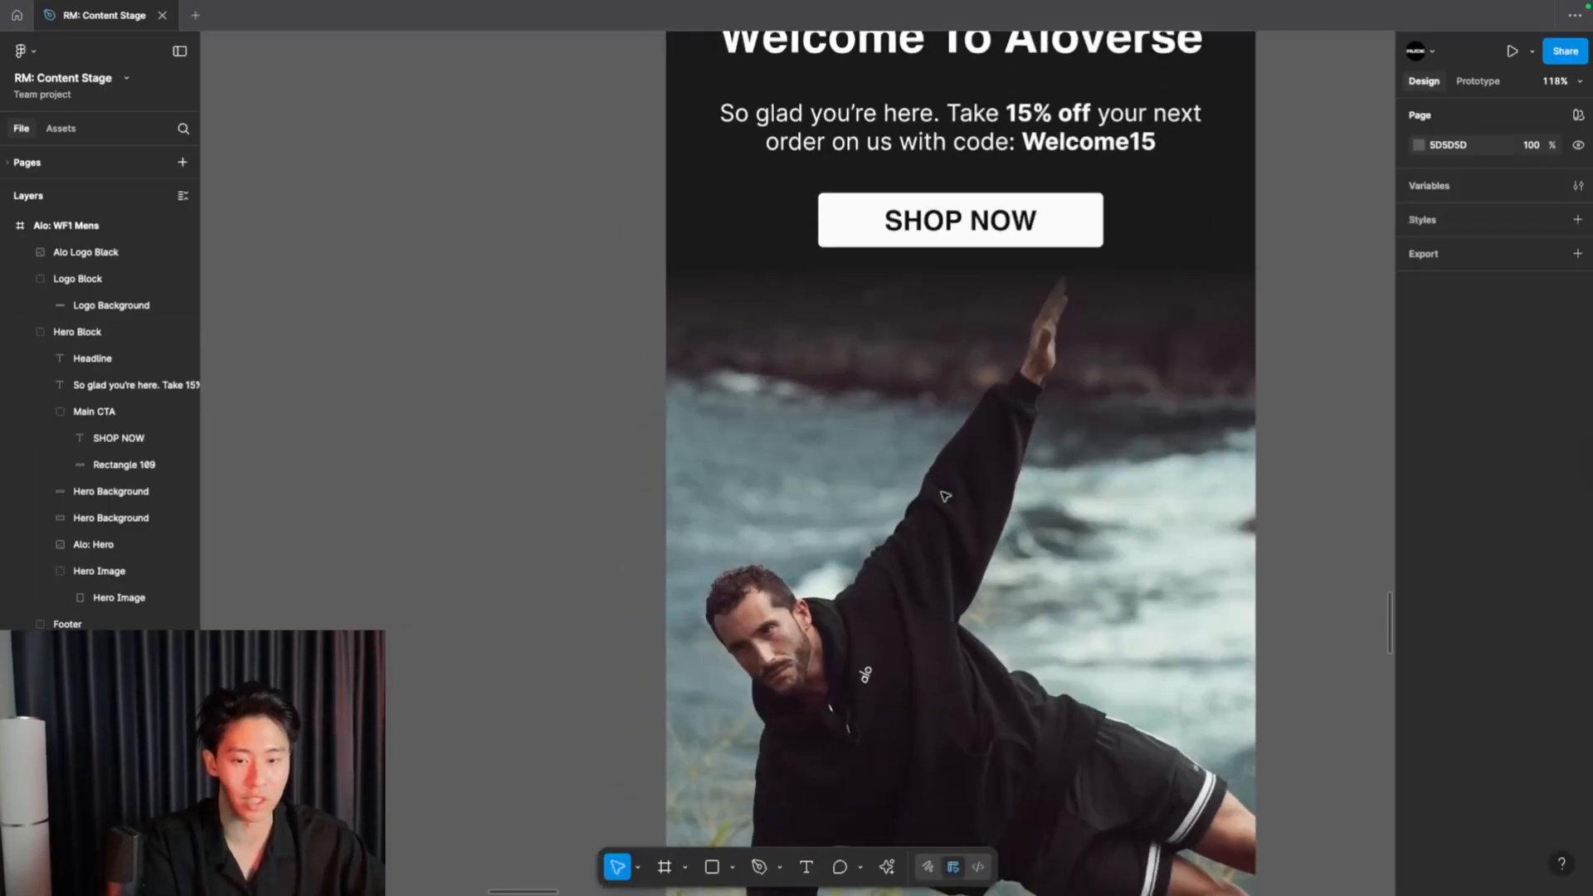
pyautogui.scroll(-3, 821, 419)
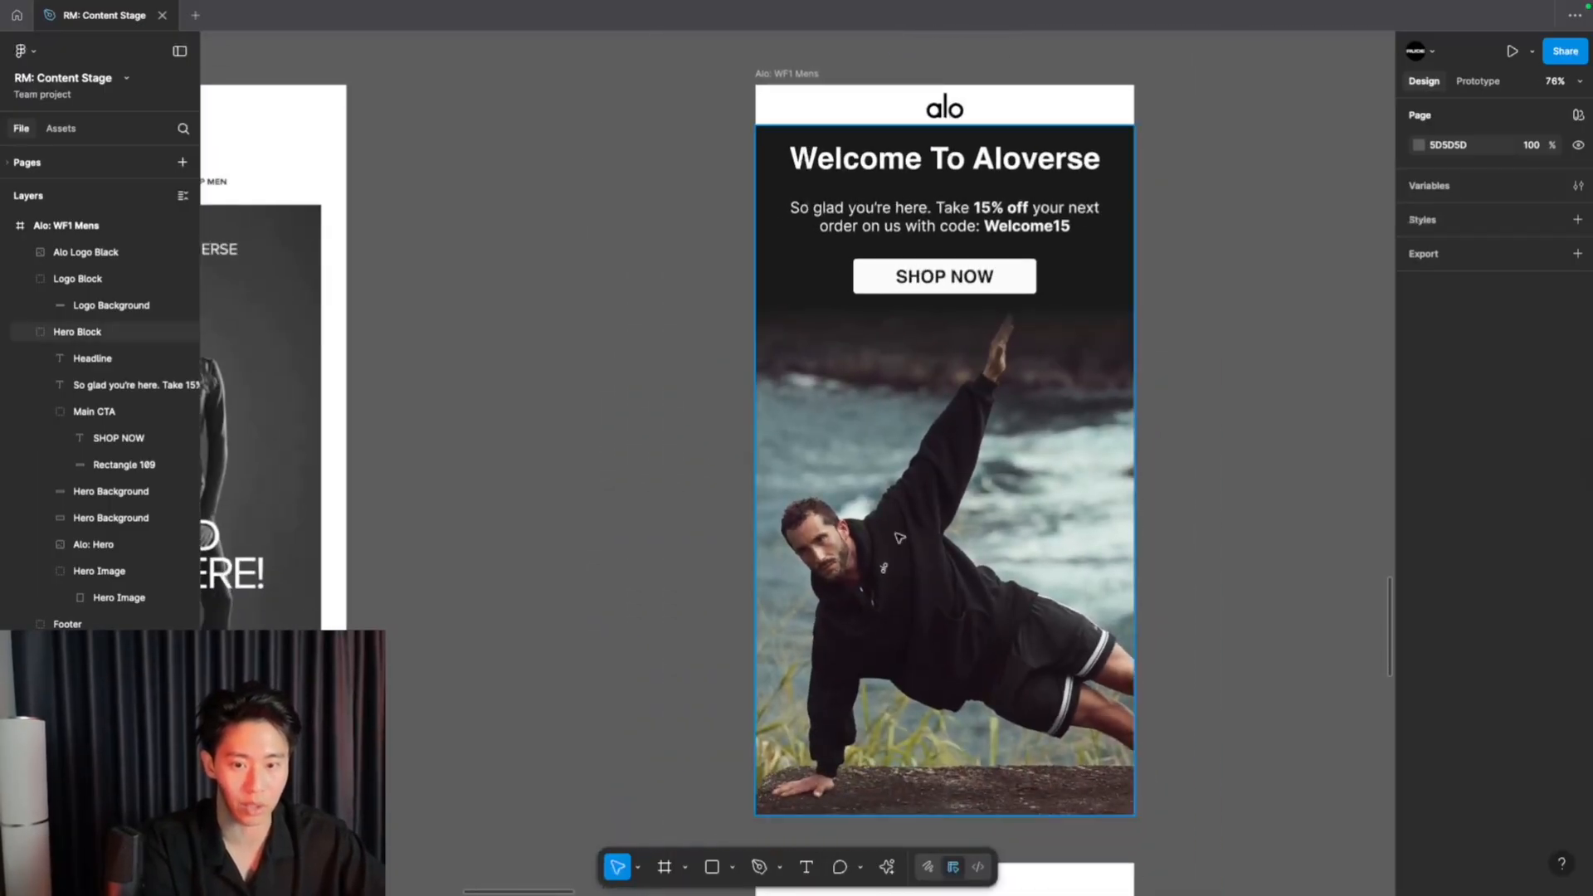
pyautogui.scroll(-3, 927, 542)
# - Look over the Creative photos and the empty product grid, and compare the original email with the redesign side by side
pyautogui.hscroll(10, 927, 543)
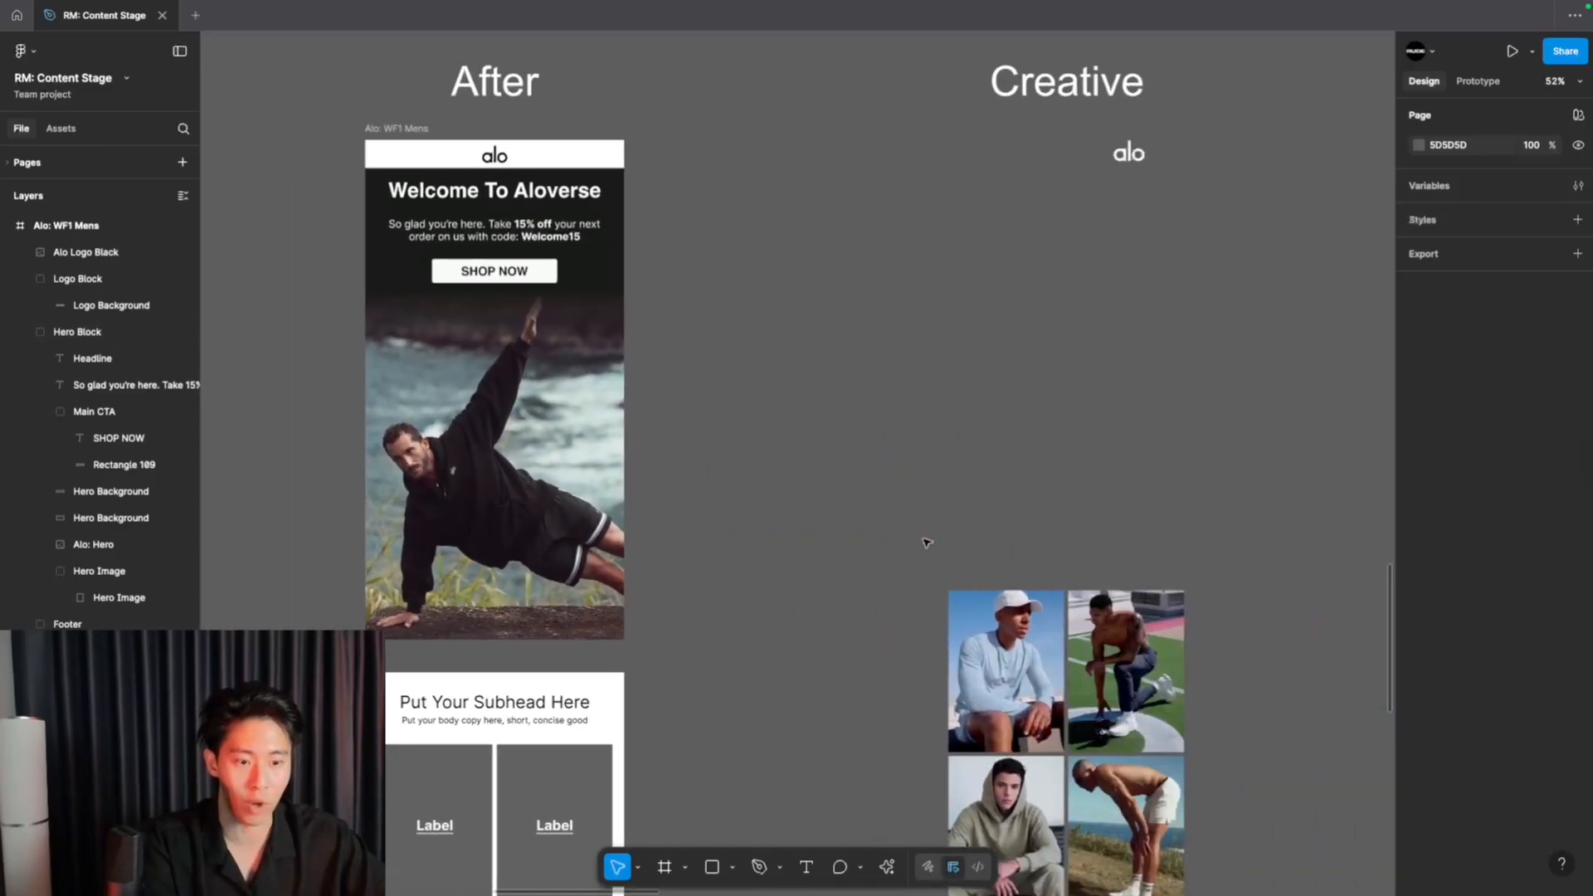
pyautogui.scroll(-3, 926, 542)
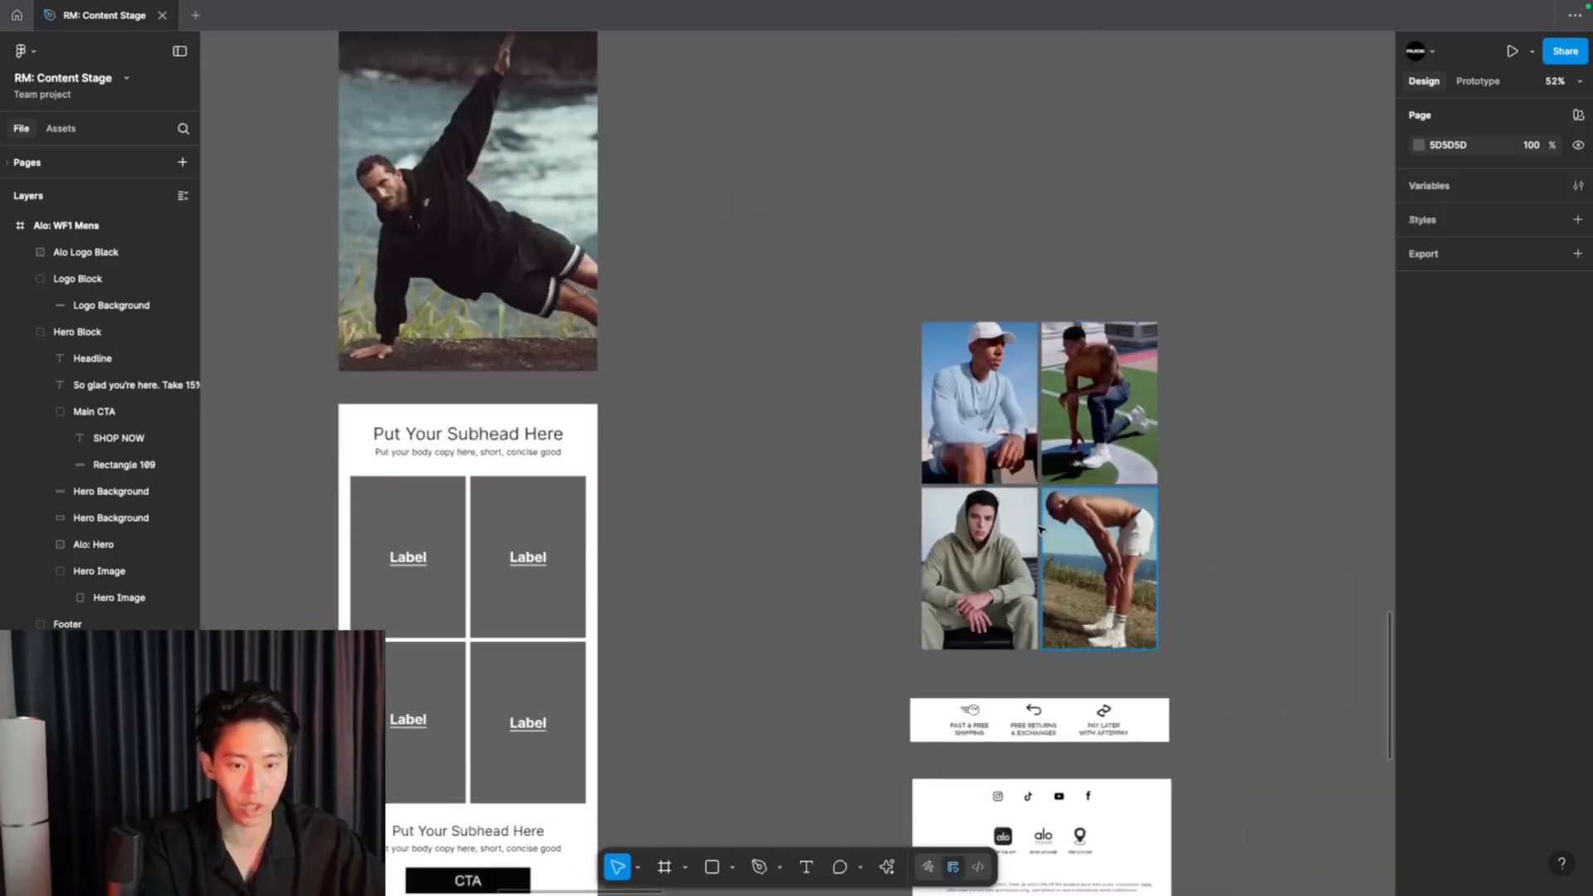
pyautogui.hscroll(-10, 1040, 529)
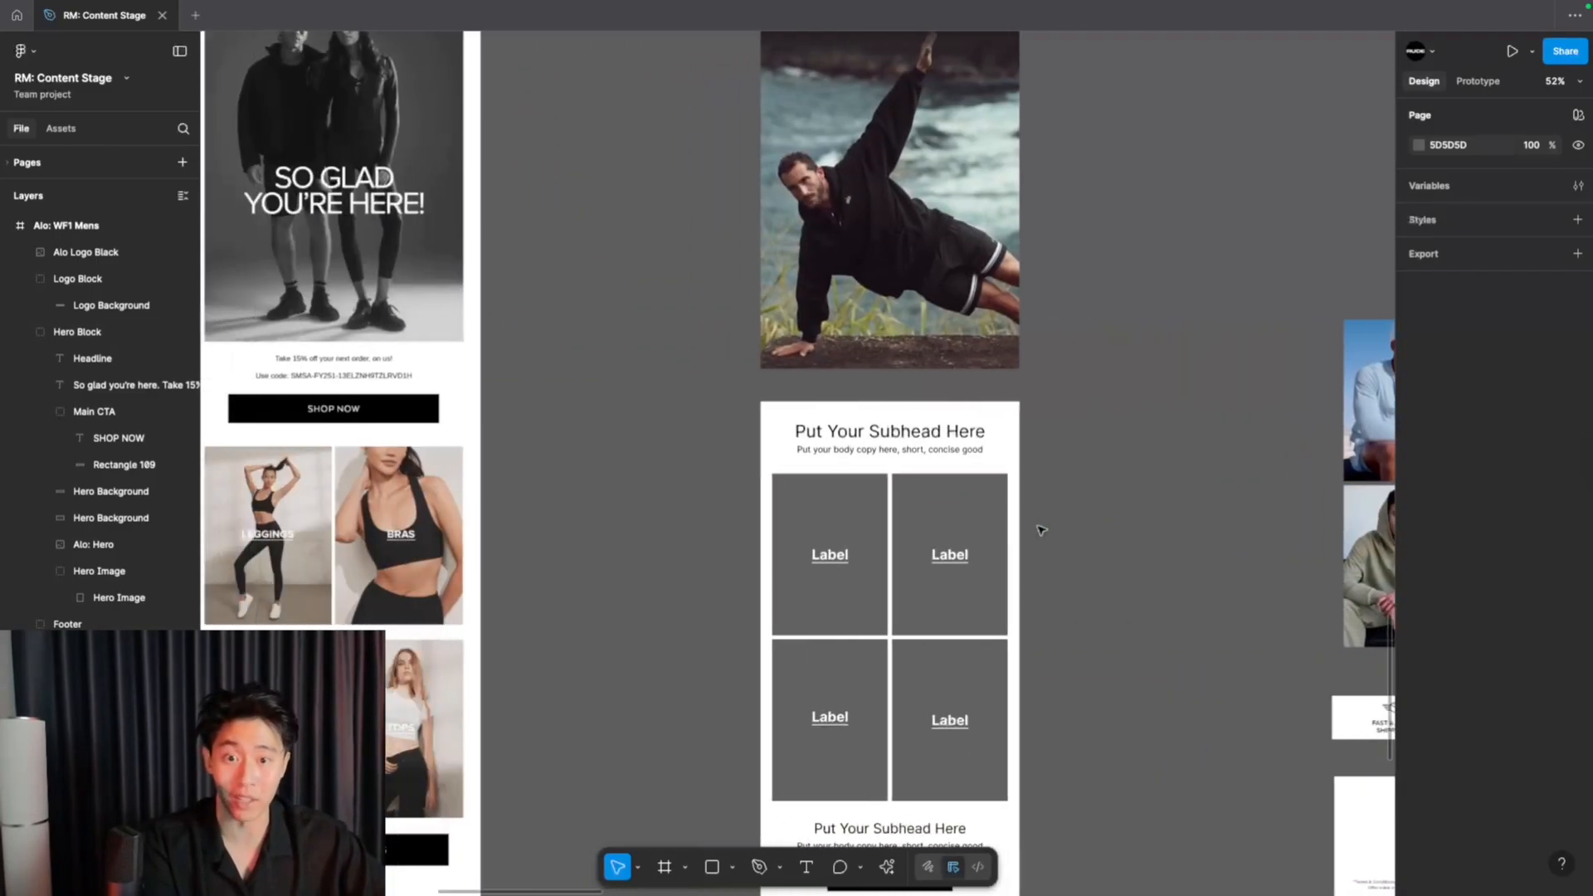
pyautogui.scroll(-2, 1039, 529)
pyautogui.scroll(2, 846, 370)
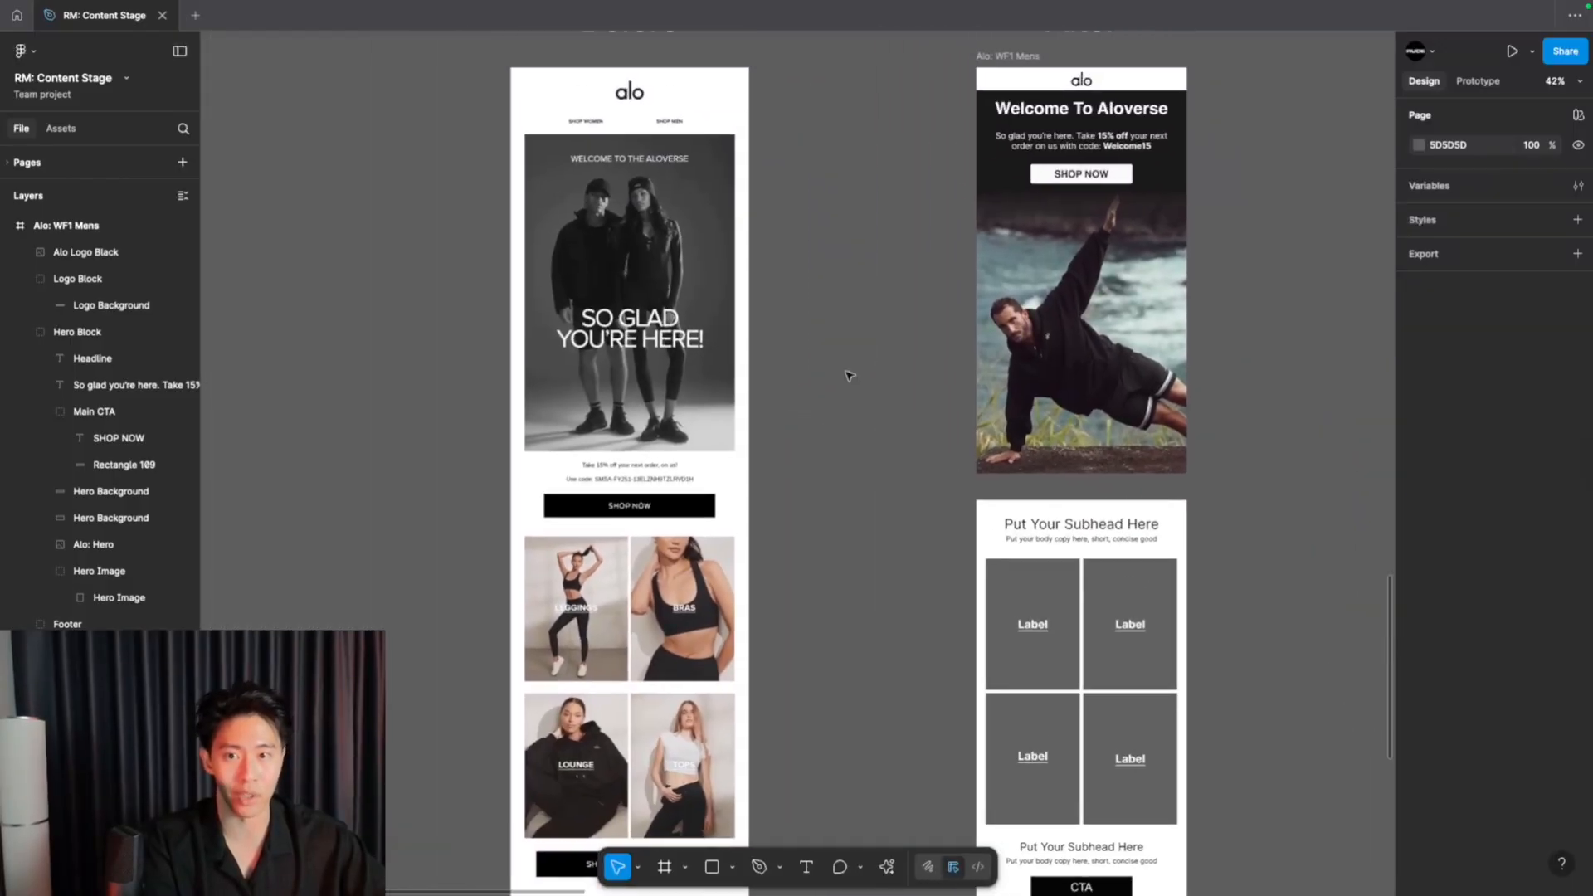
pyautogui.hscroll(-3, 847, 370)
pyautogui.scroll(3, 848, 375)
pyautogui.scroll(3, 849, 375)
pyautogui.hscroll(-2, 838, 367)
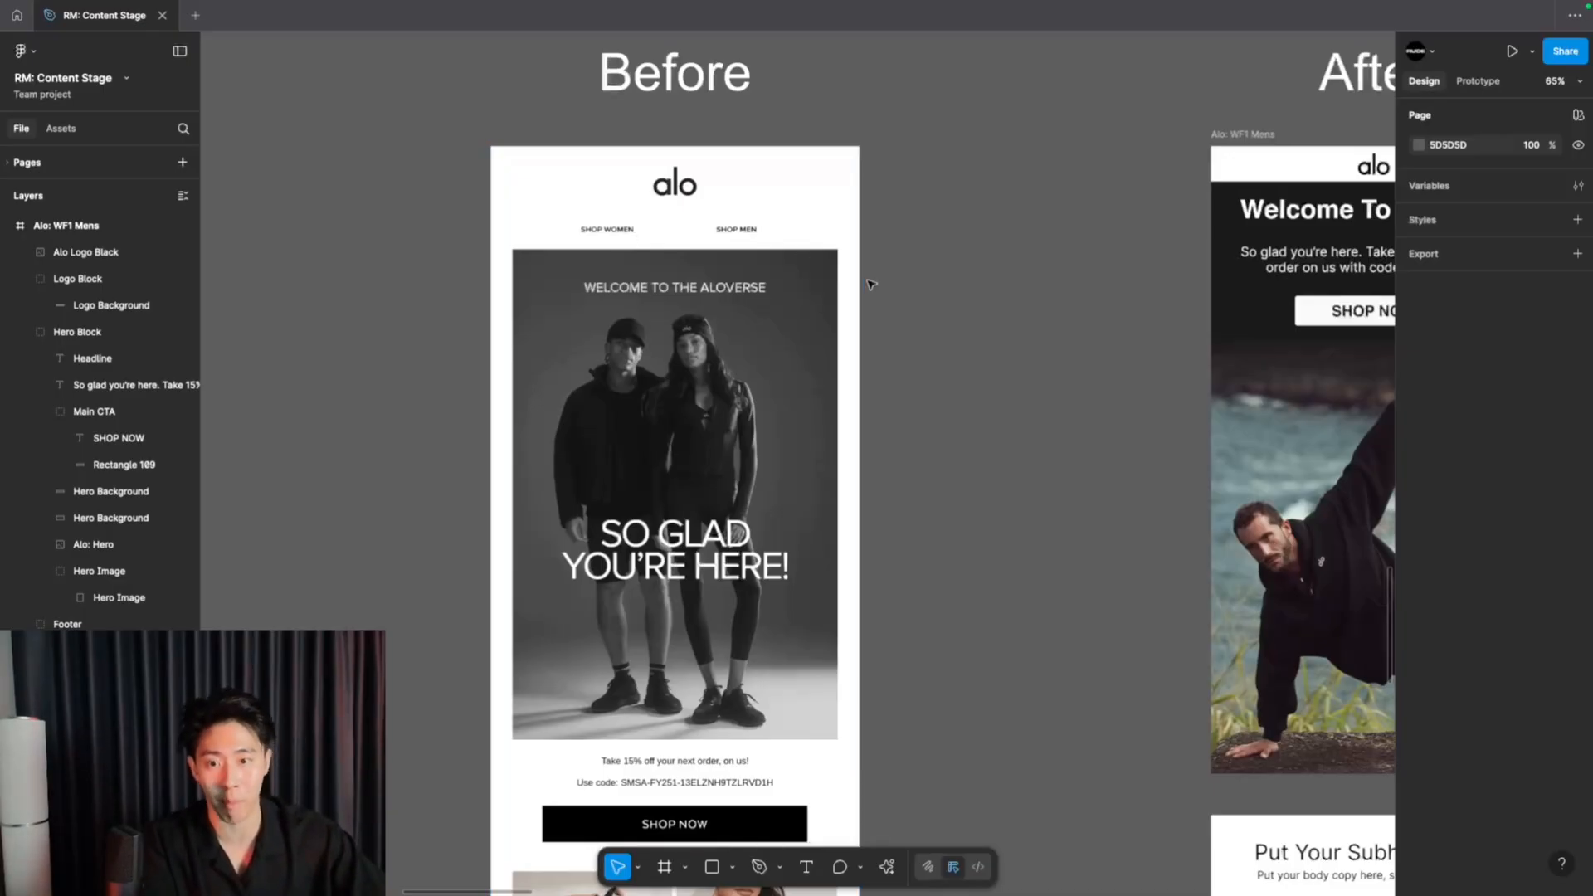
# - Move the product block up to Y 1158 so it sits flush beneath the hero photo
pyautogui.hscroll(5, 867, 278)
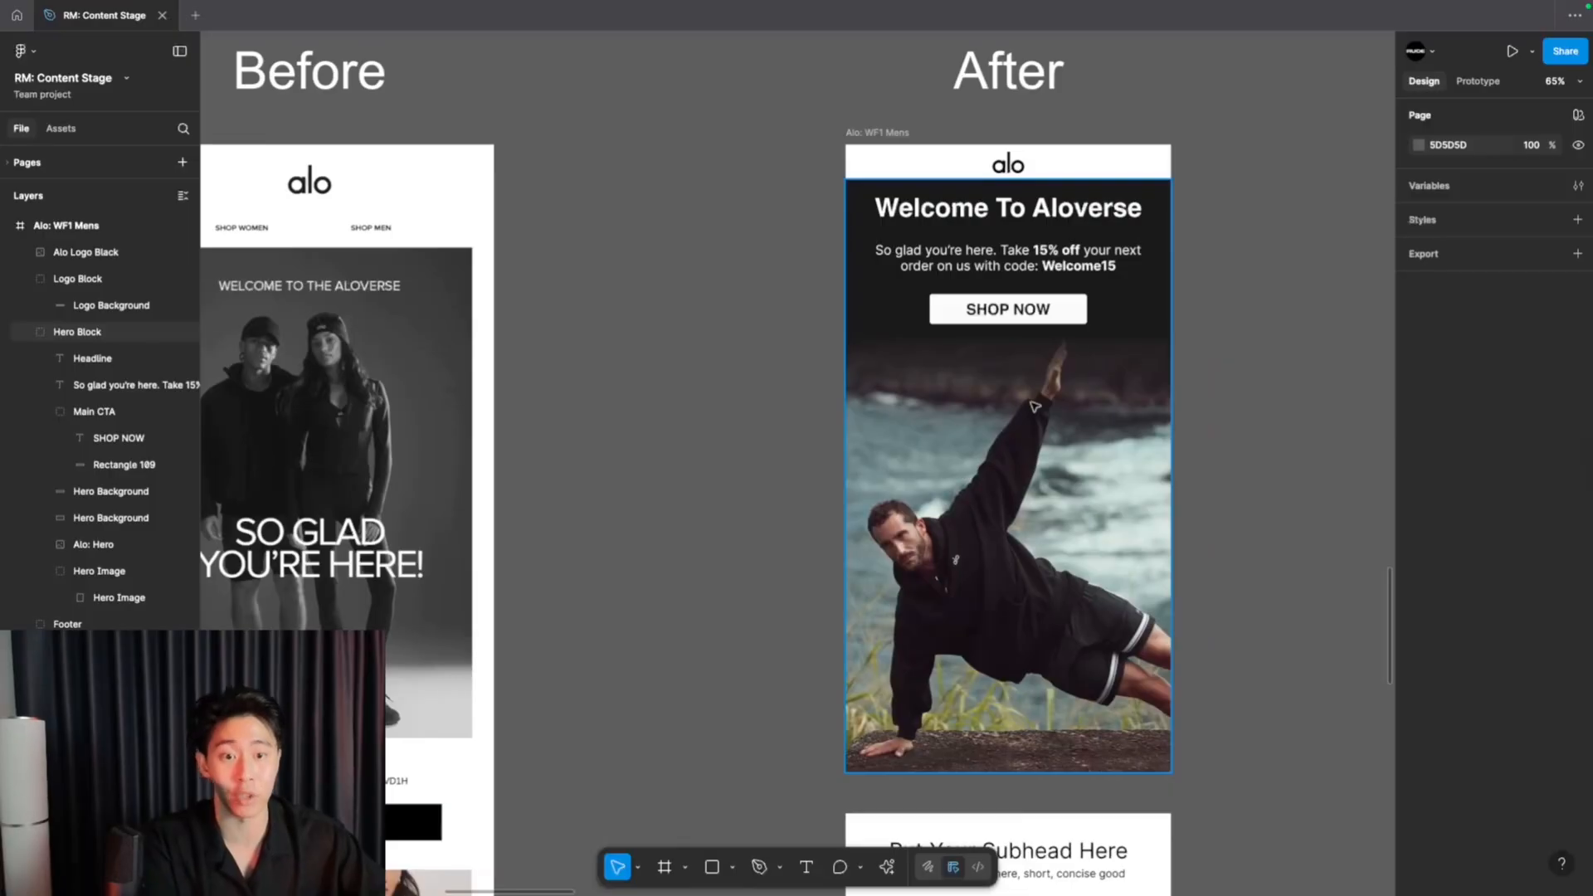
pyautogui.scroll(-3, 1035, 406)
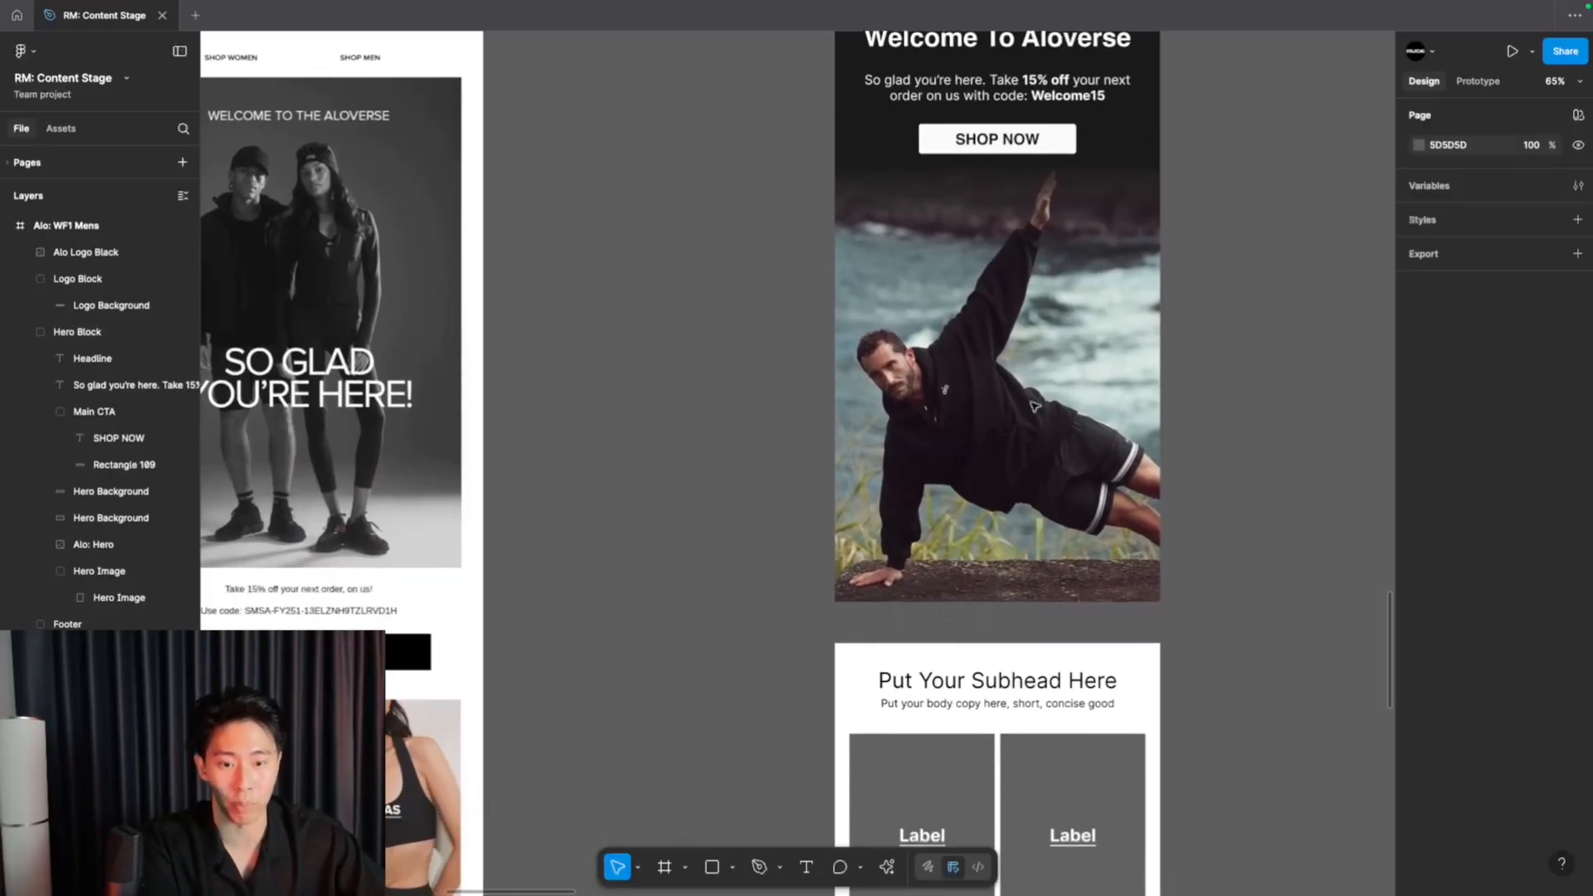
pyautogui.scroll(3, 1035, 406)
pyautogui.hscroll(1, 1035, 406)
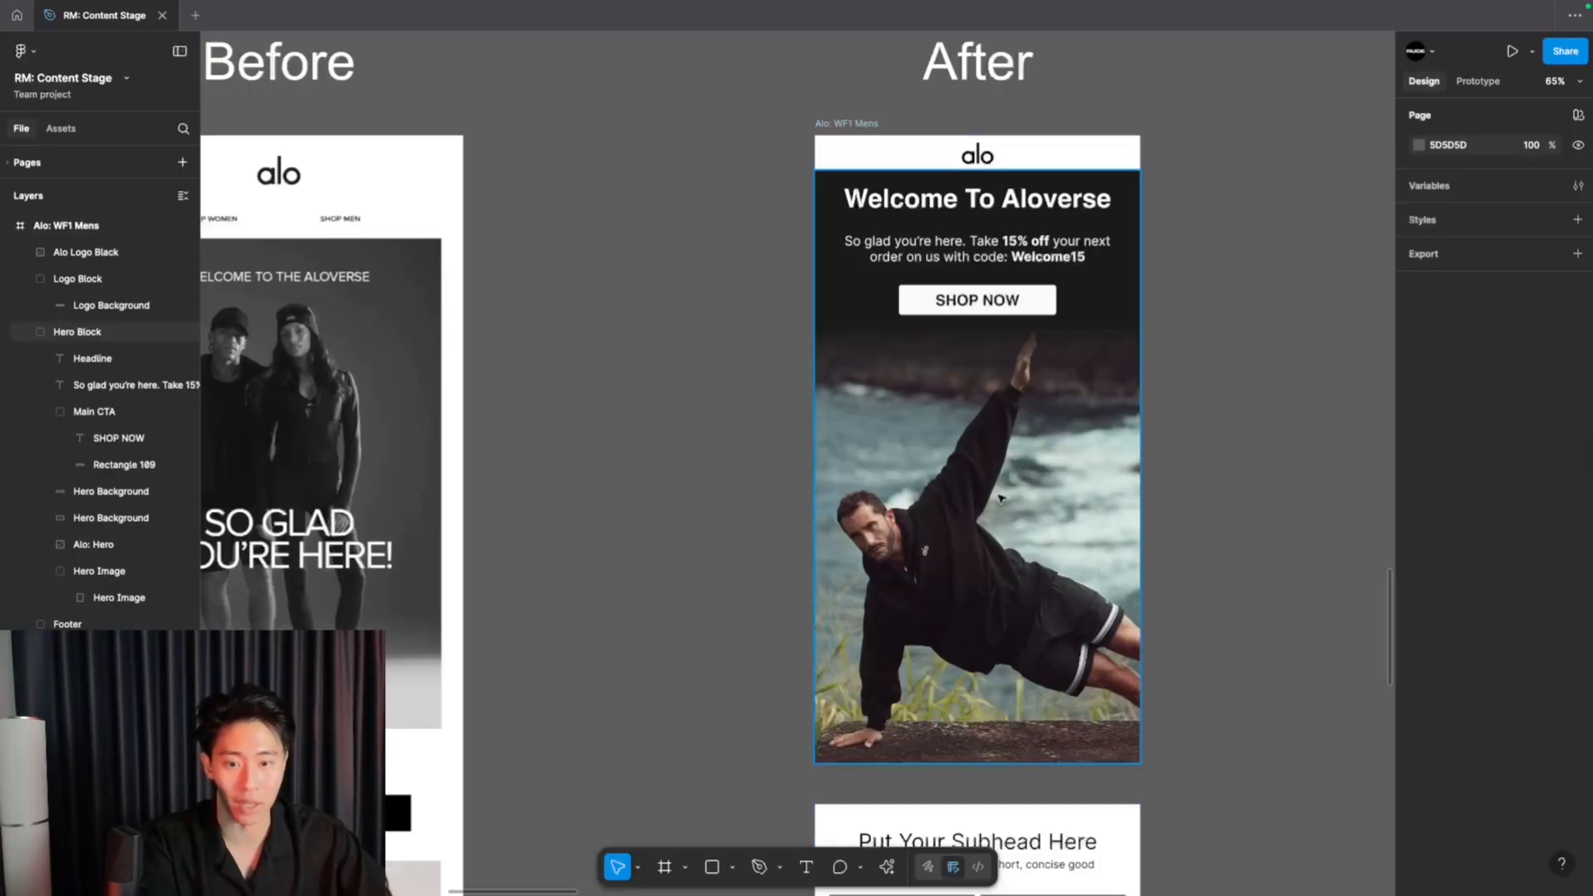
pyautogui.scroll(2, 1014, 545)
pyautogui.scroll(-3, 1014, 545)
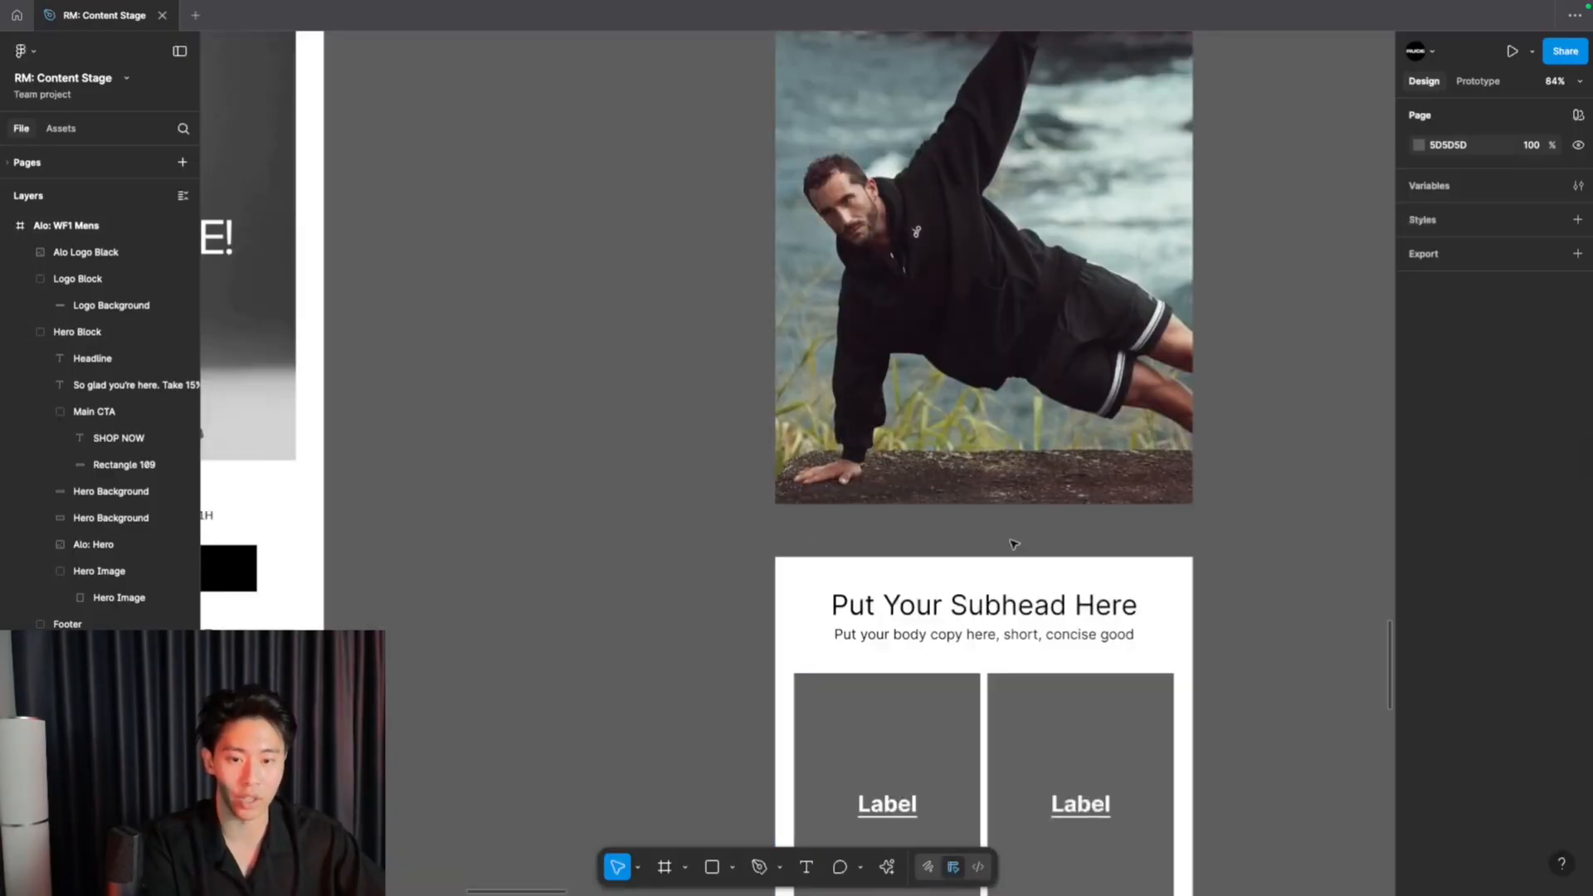
pyautogui.scroll(-1, 1014, 544)
pyautogui.scroll(-3, 1014, 548)
pyautogui.click(1012, 499)
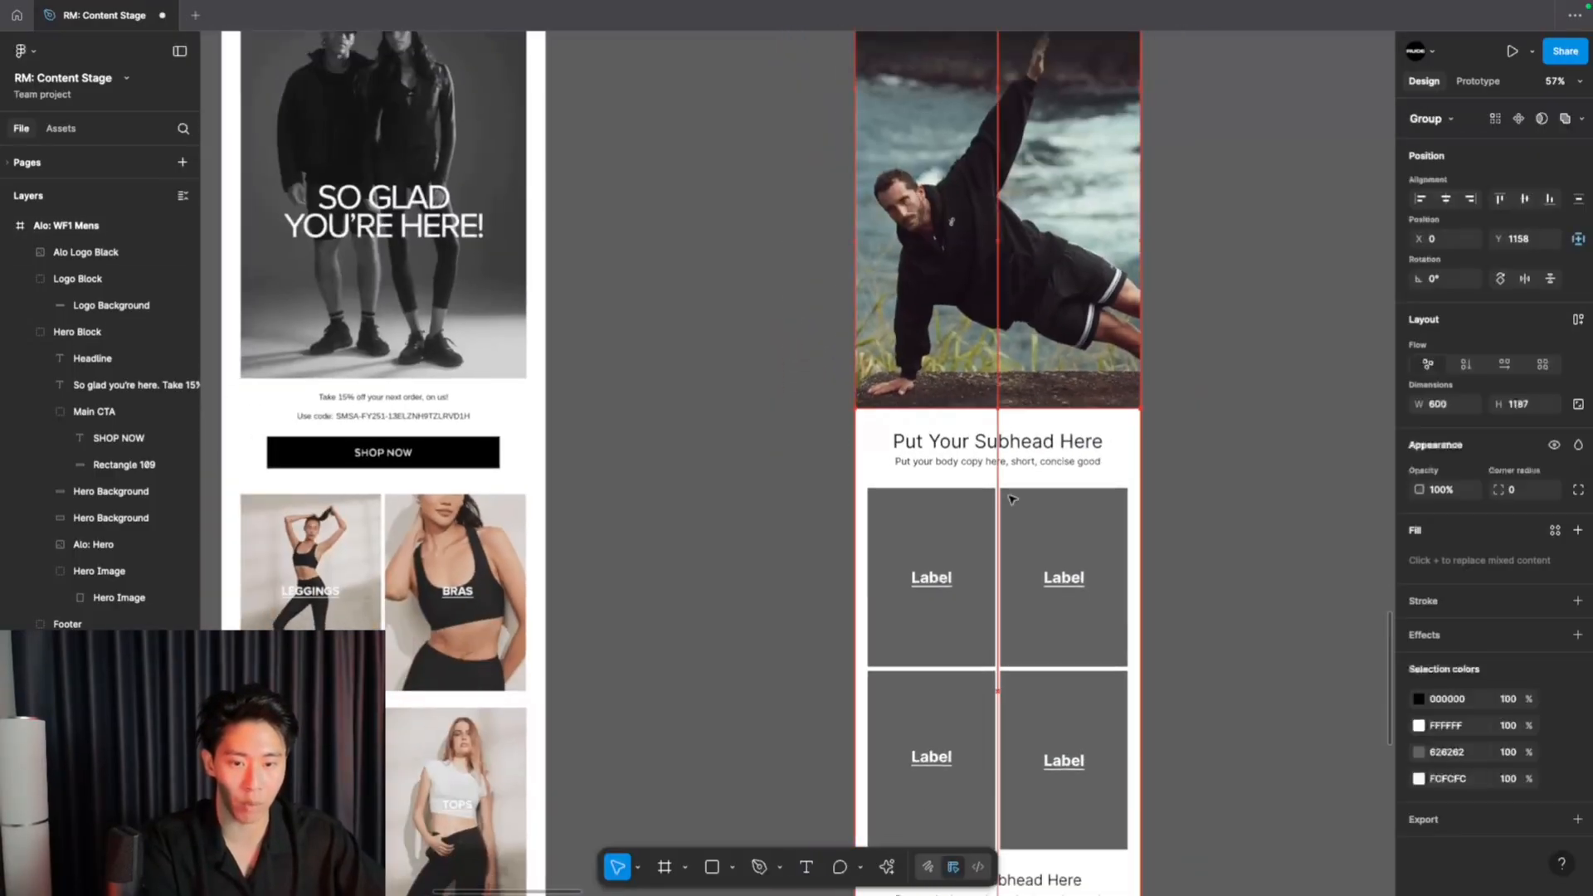
# - Compare the original email's category photos and SHOP BEST SELLERS button with the wireframe's product grid and CTA
pyautogui.scroll(-5, 436, 535)
pyautogui.hscroll(-2, 436, 535)
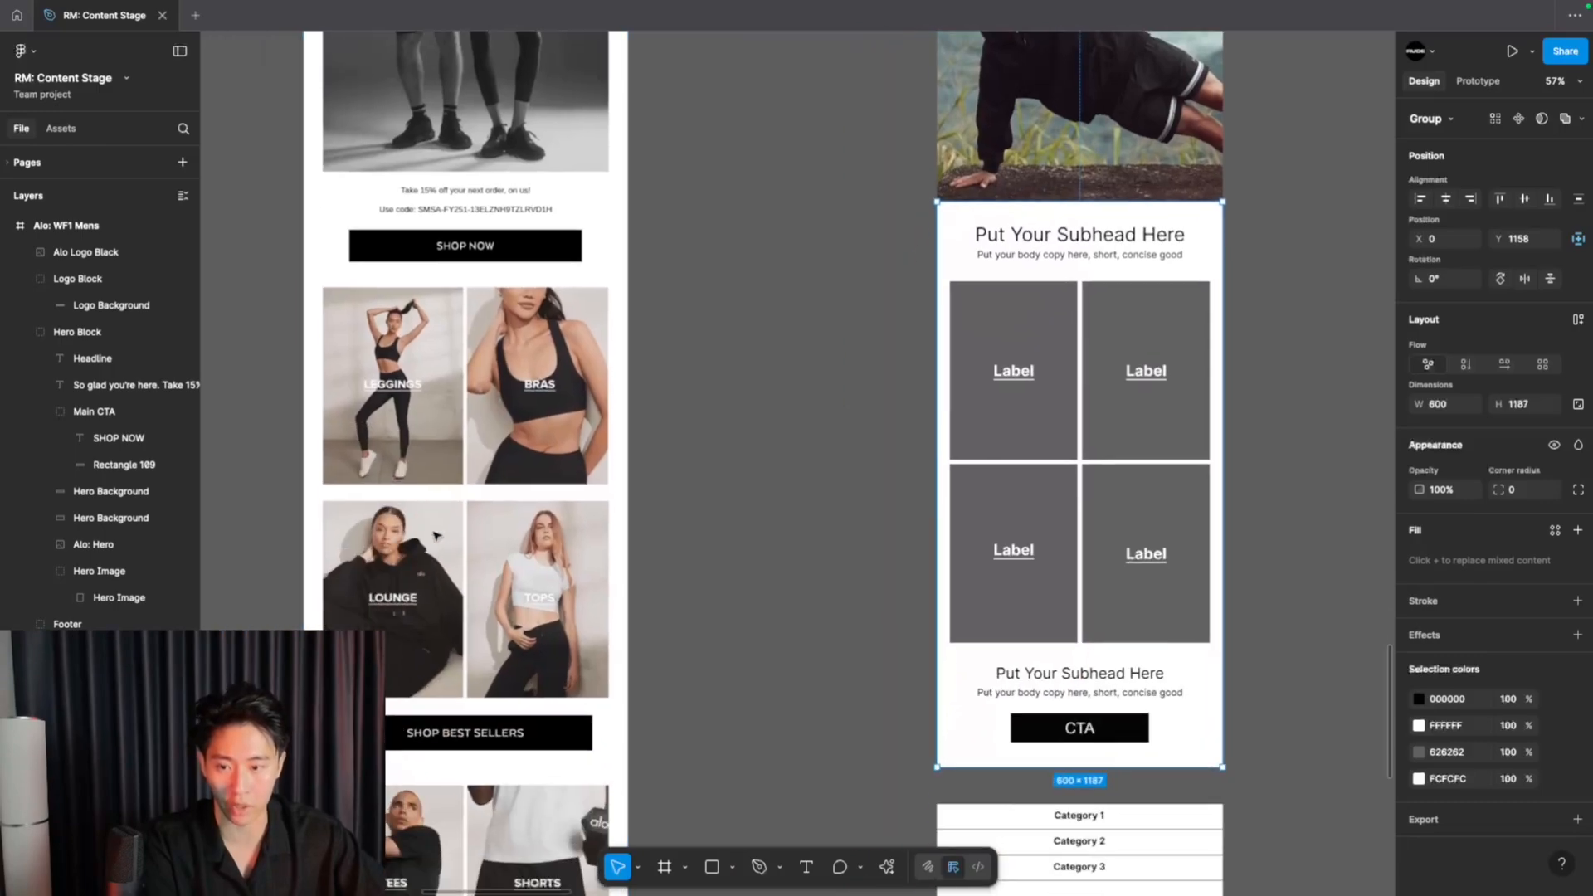
pyautogui.scroll(-6, 435, 535)
pyautogui.scroll(4, 555, 340)
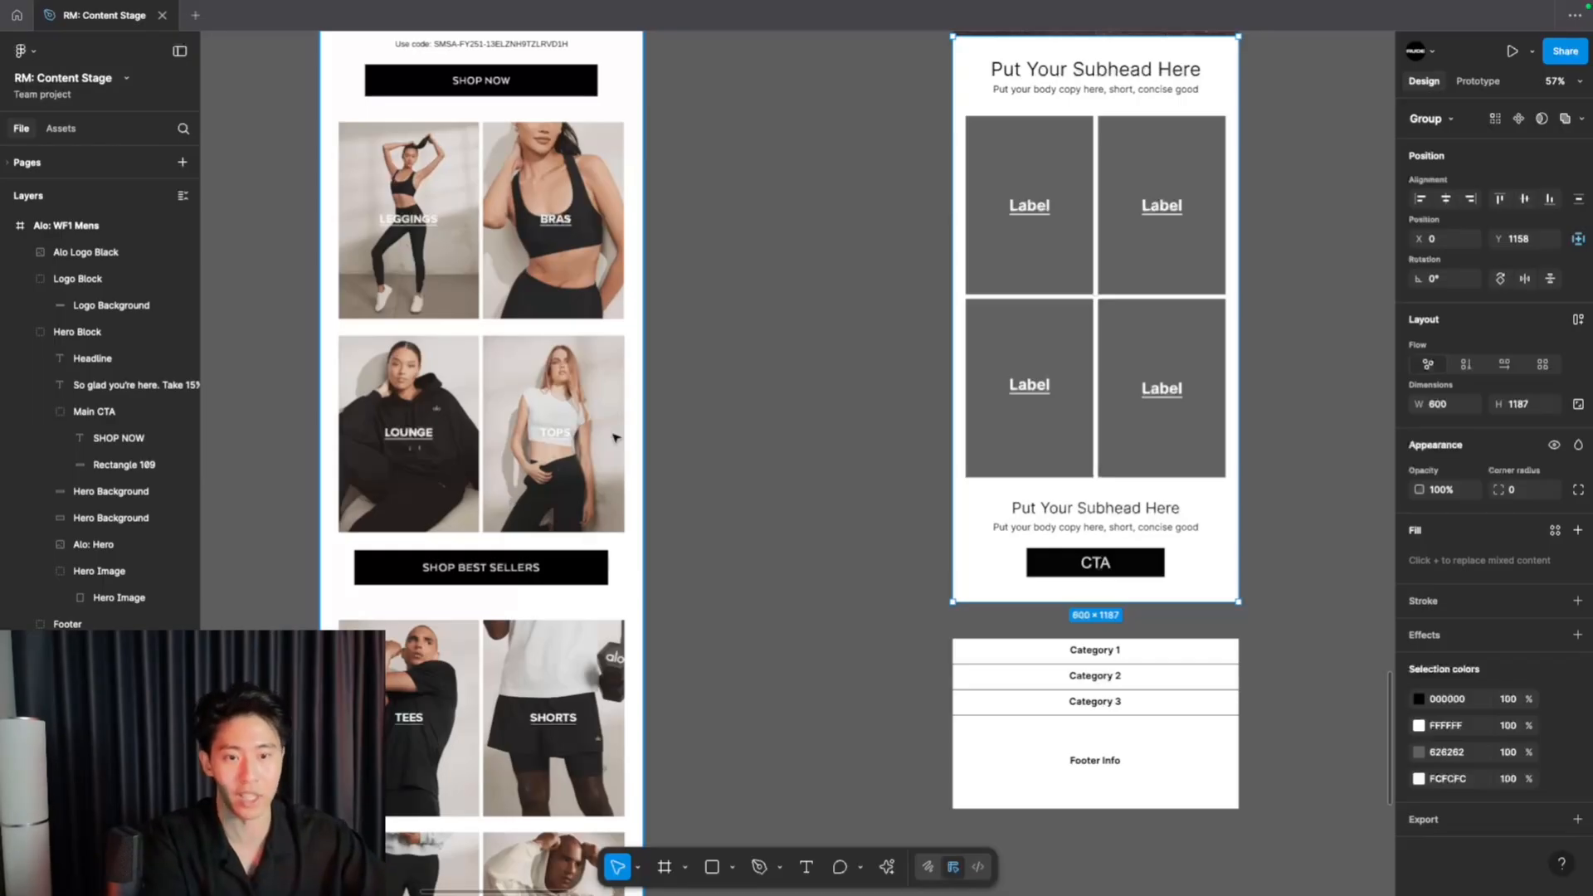
pyautogui.scroll(2, 1126, 246)
pyautogui.scroll(5, 1117, 229)
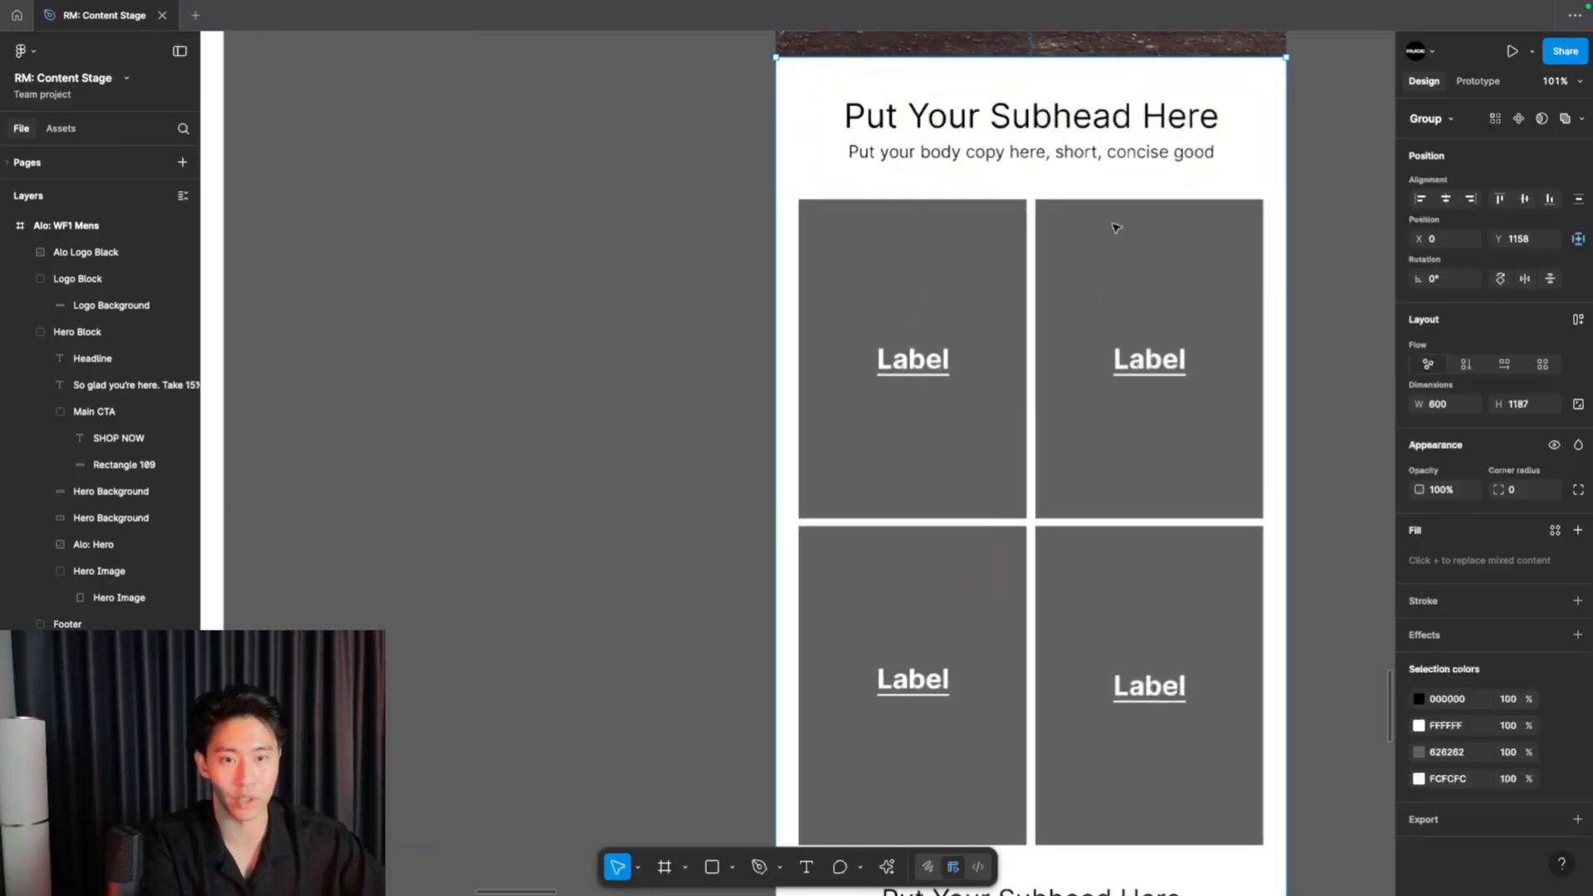
# - Set the product block's subhead to "Shop By Collection", copy to "Find the perfect fit for your lifestyle." and tile labels to SHIRTS, PANTS, SWEATSHIRTS, SHORTS
pyautogui.scroll(3, 1117, 228)
pyautogui.scroll(-2, 1116, 228)
pyautogui.scroll(2, 1116, 228)
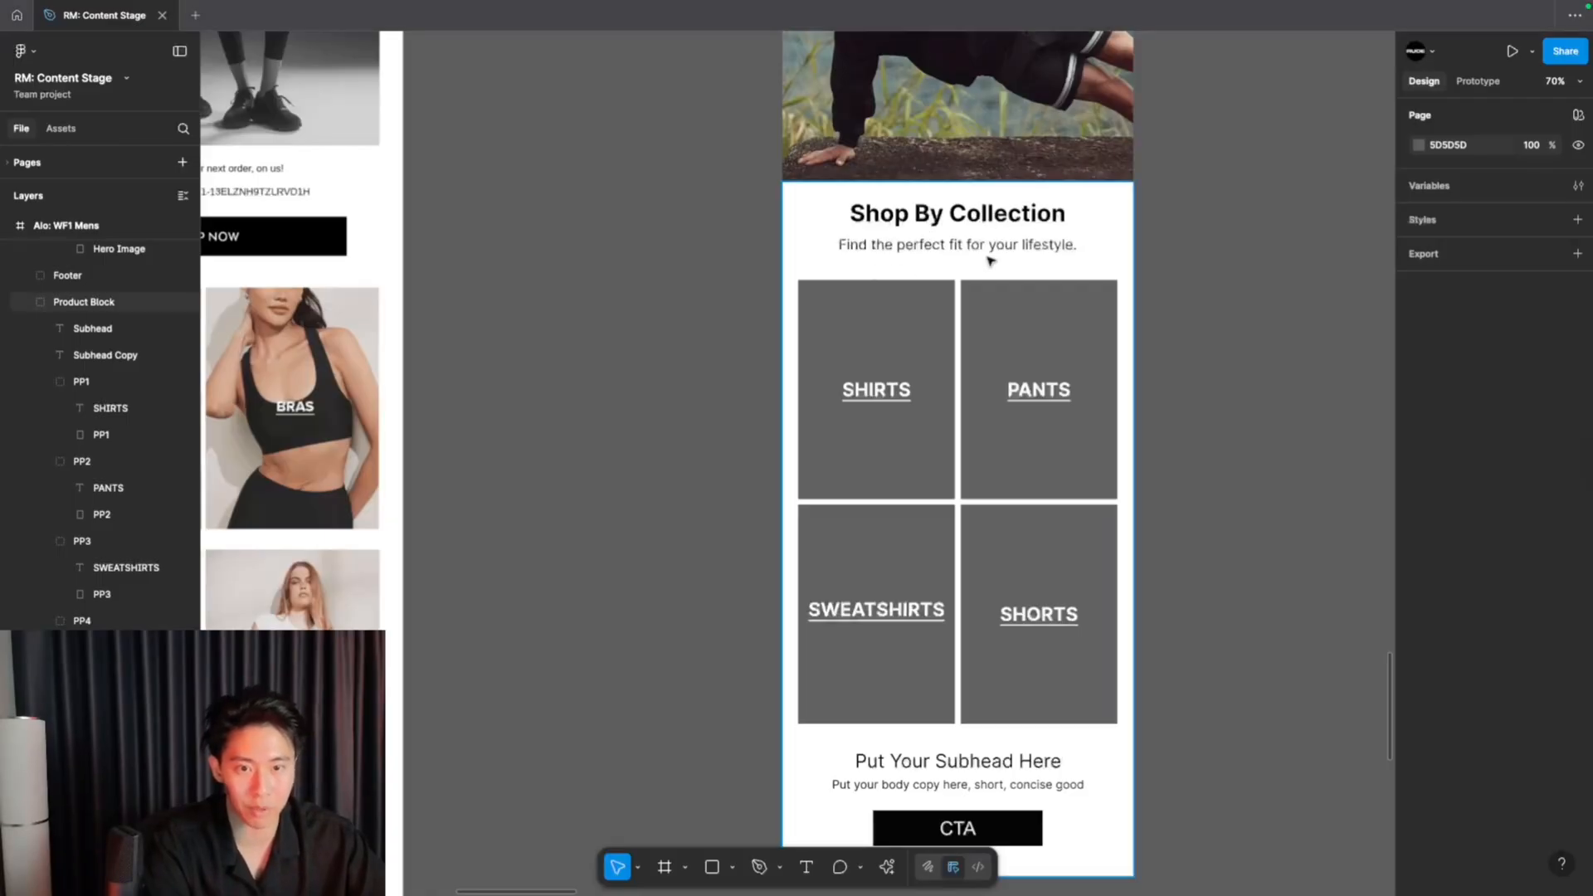
# - Fill the SHIRTS, PANTS, SWEATSHIRTS and SHORTS tiles with the matching men's photos from the Creative section
pyautogui.hscroll(-3, 341, 384)
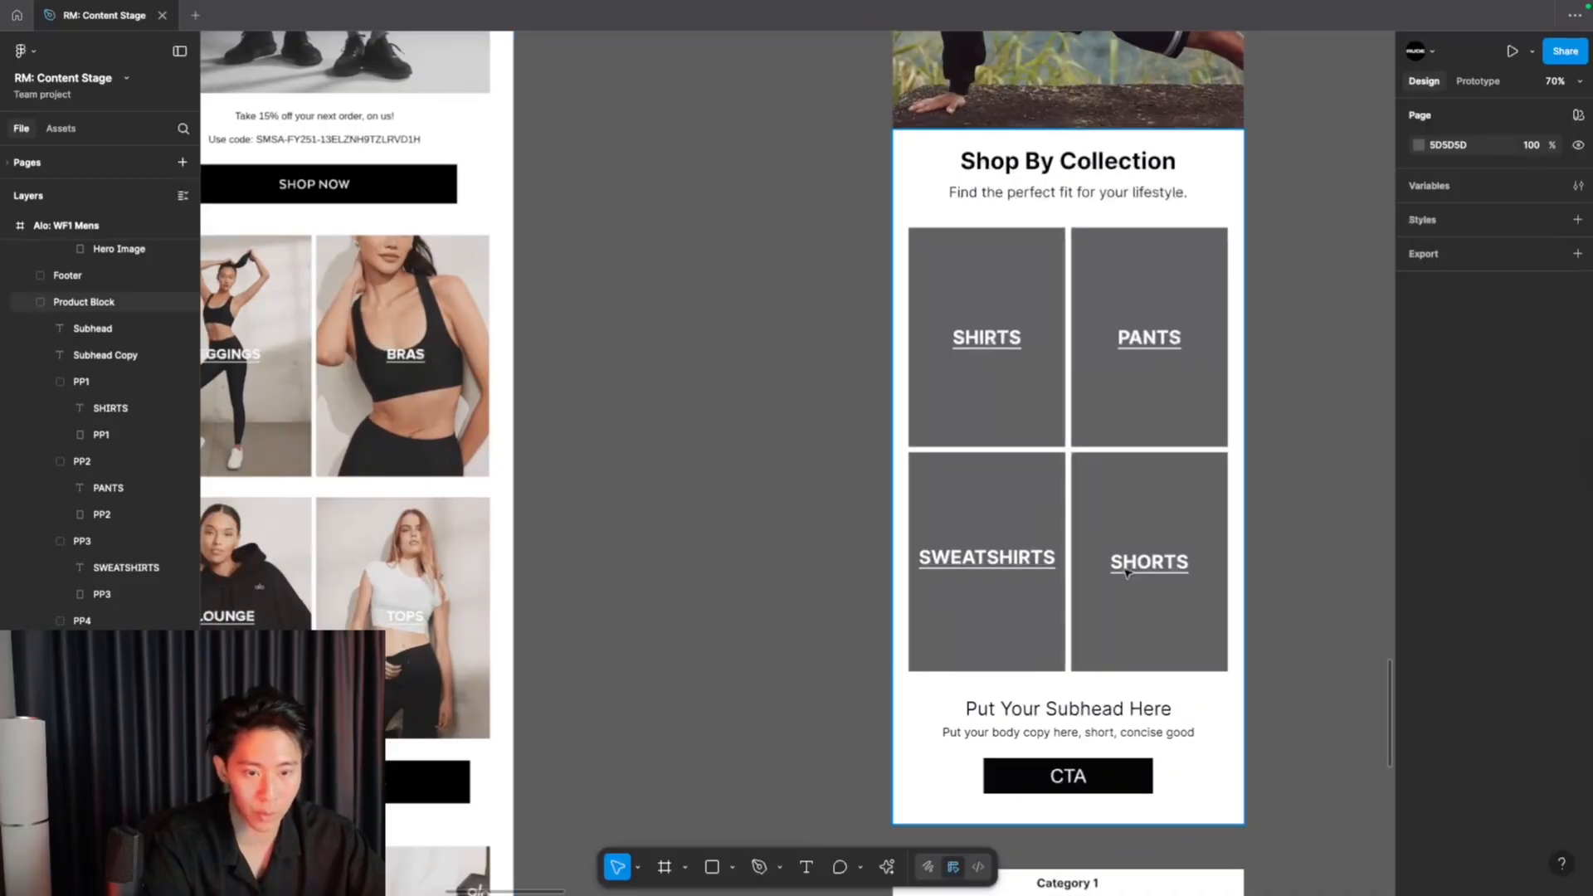
pyautogui.scroll(-3, 1156, 563)
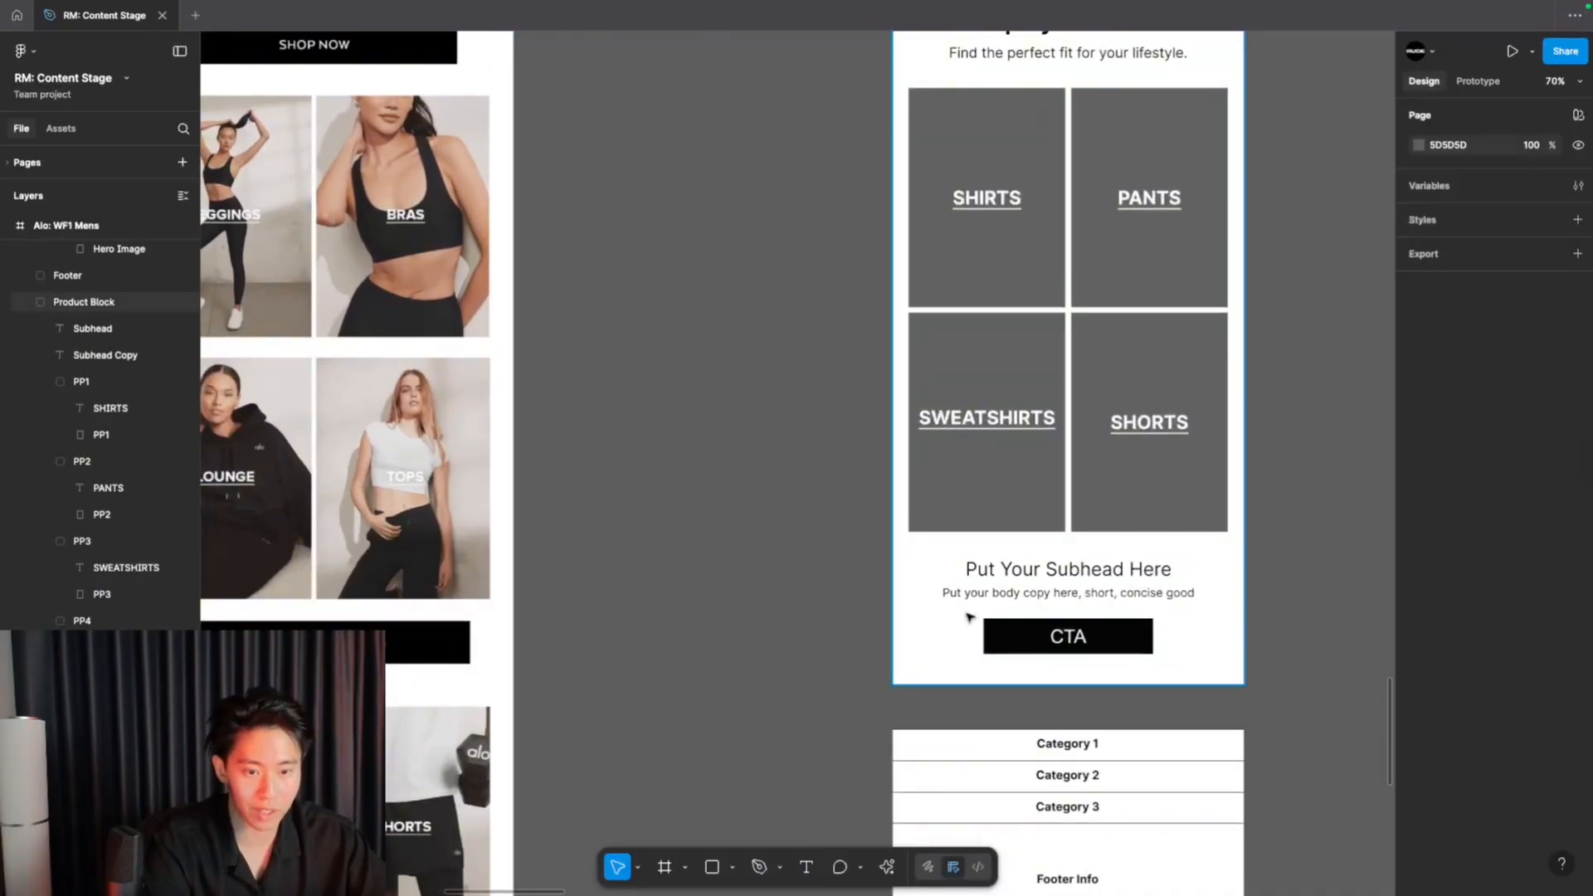
pyautogui.scroll(2, 1128, 619)
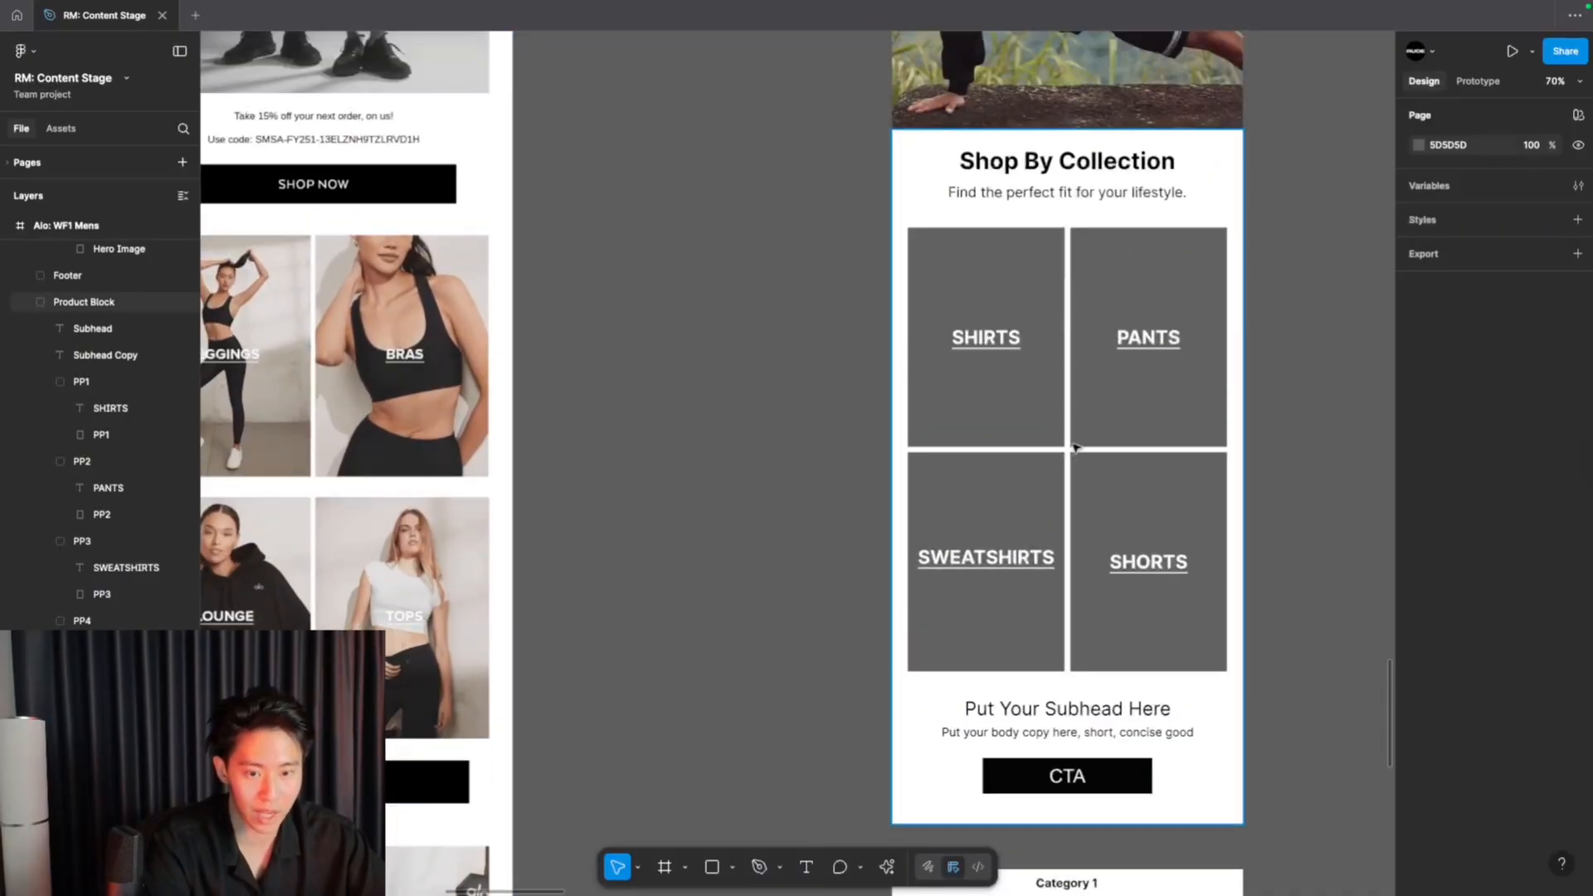
pyautogui.click(968, 377)
pyautogui.scroll(-3, 971, 381)
pyautogui.scroll(-1, 971, 381)
pyautogui.hscroll(3, 971, 381)
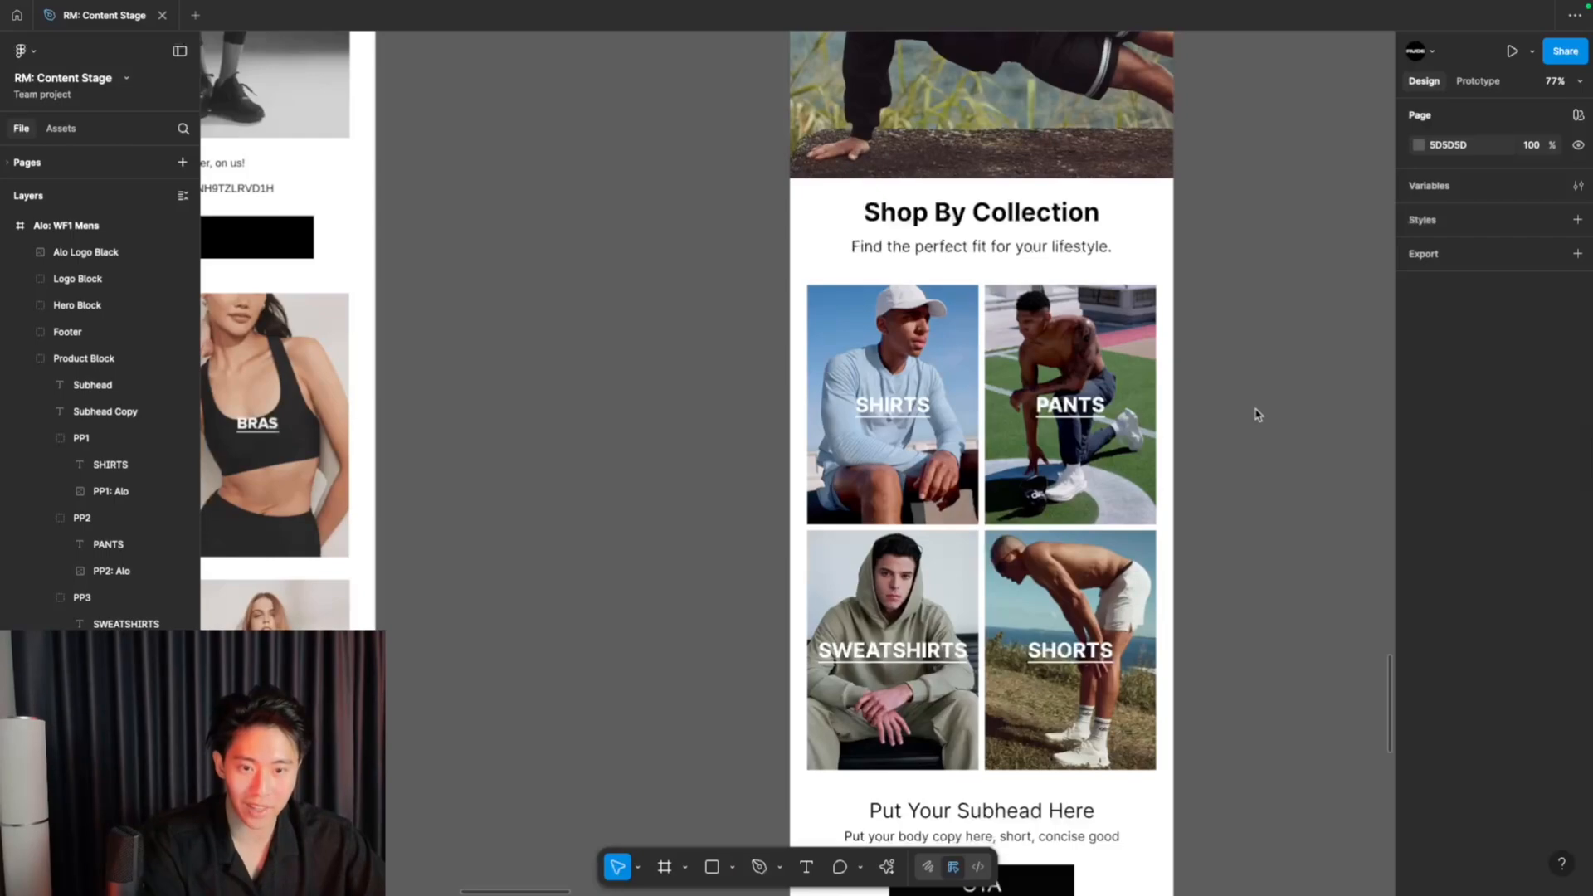
# - Compare the original email's women's and men's category photos and SHOP BEST SELLERS buttons with the redesigned product block
pyautogui.scroll(-10, 1257, 415)
pyautogui.hscroll(-8, 707, 515)
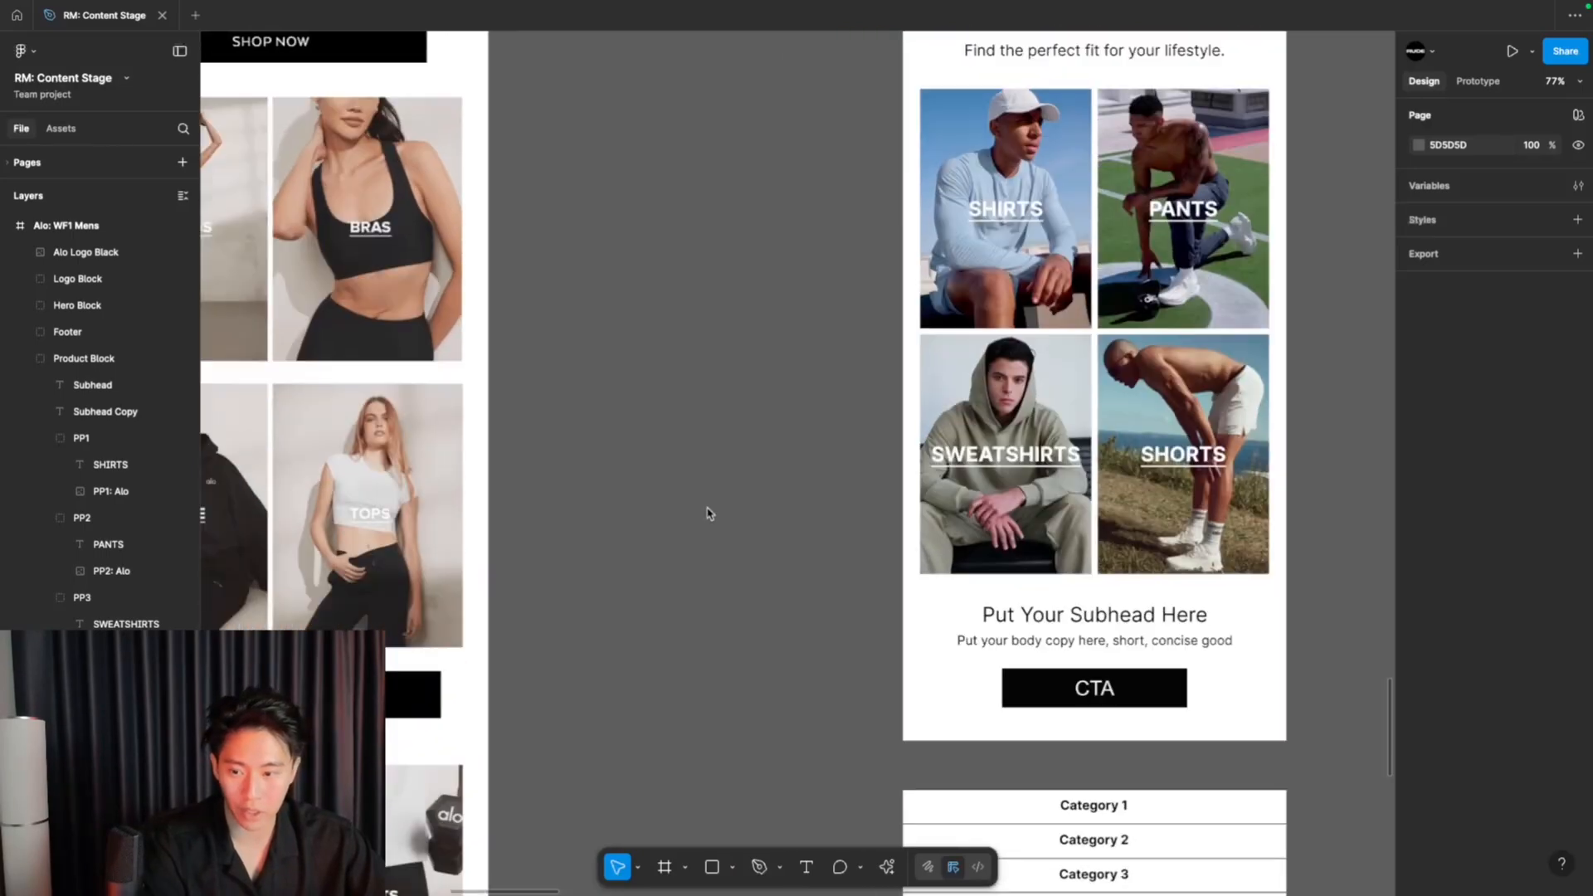
pyautogui.scroll(3, 730, 415)
pyautogui.hscroll(2, 730, 415)
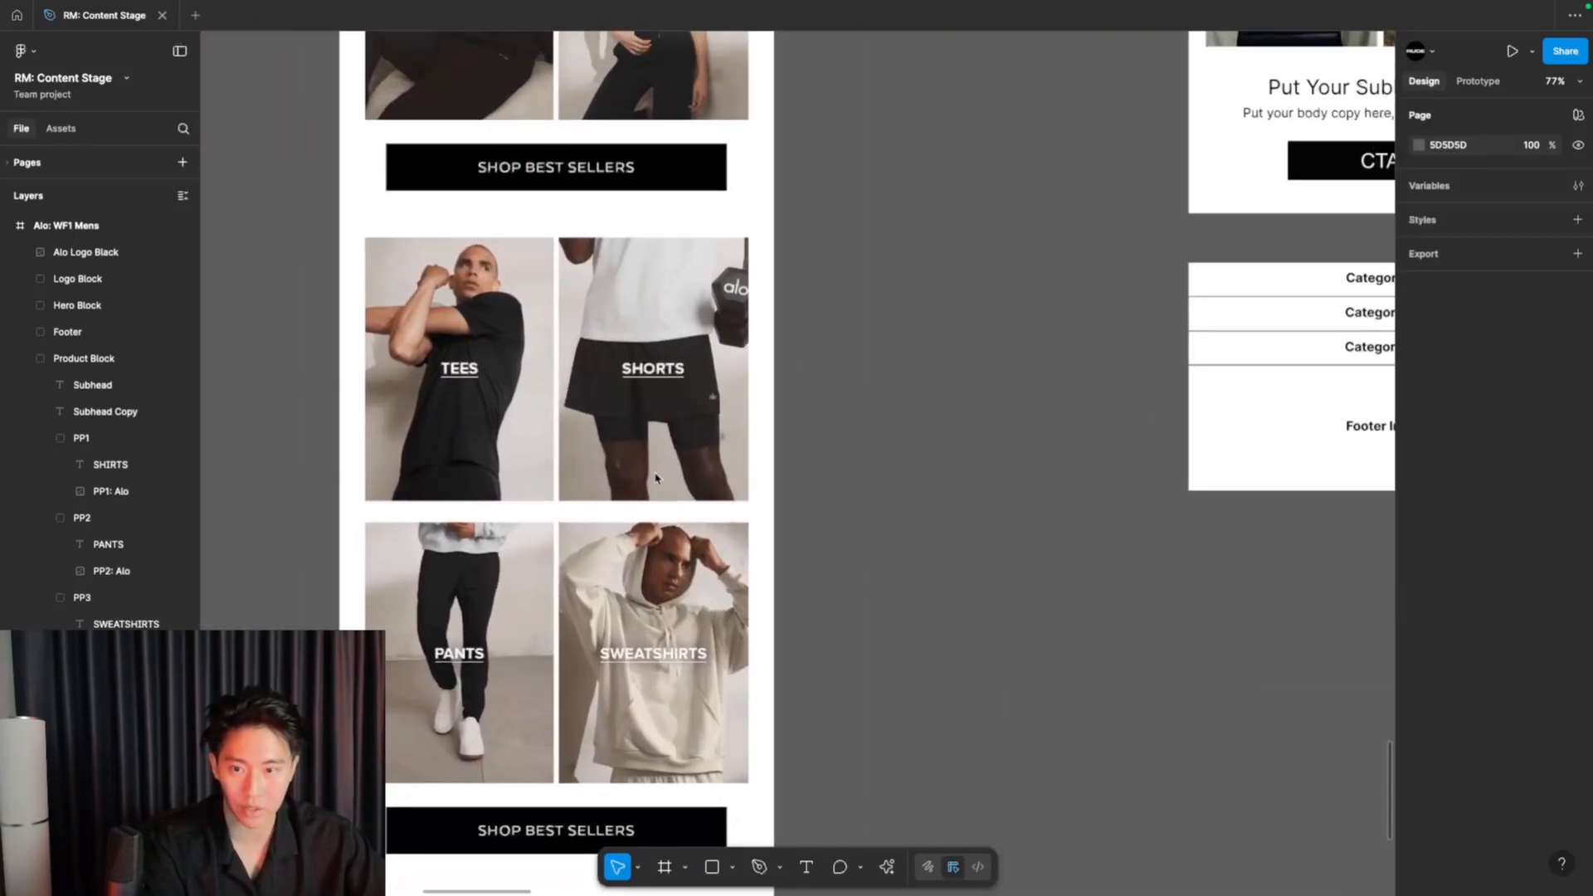
pyautogui.hscroll(-4, 656, 473)
pyautogui.scroll(-3, 655, 479)
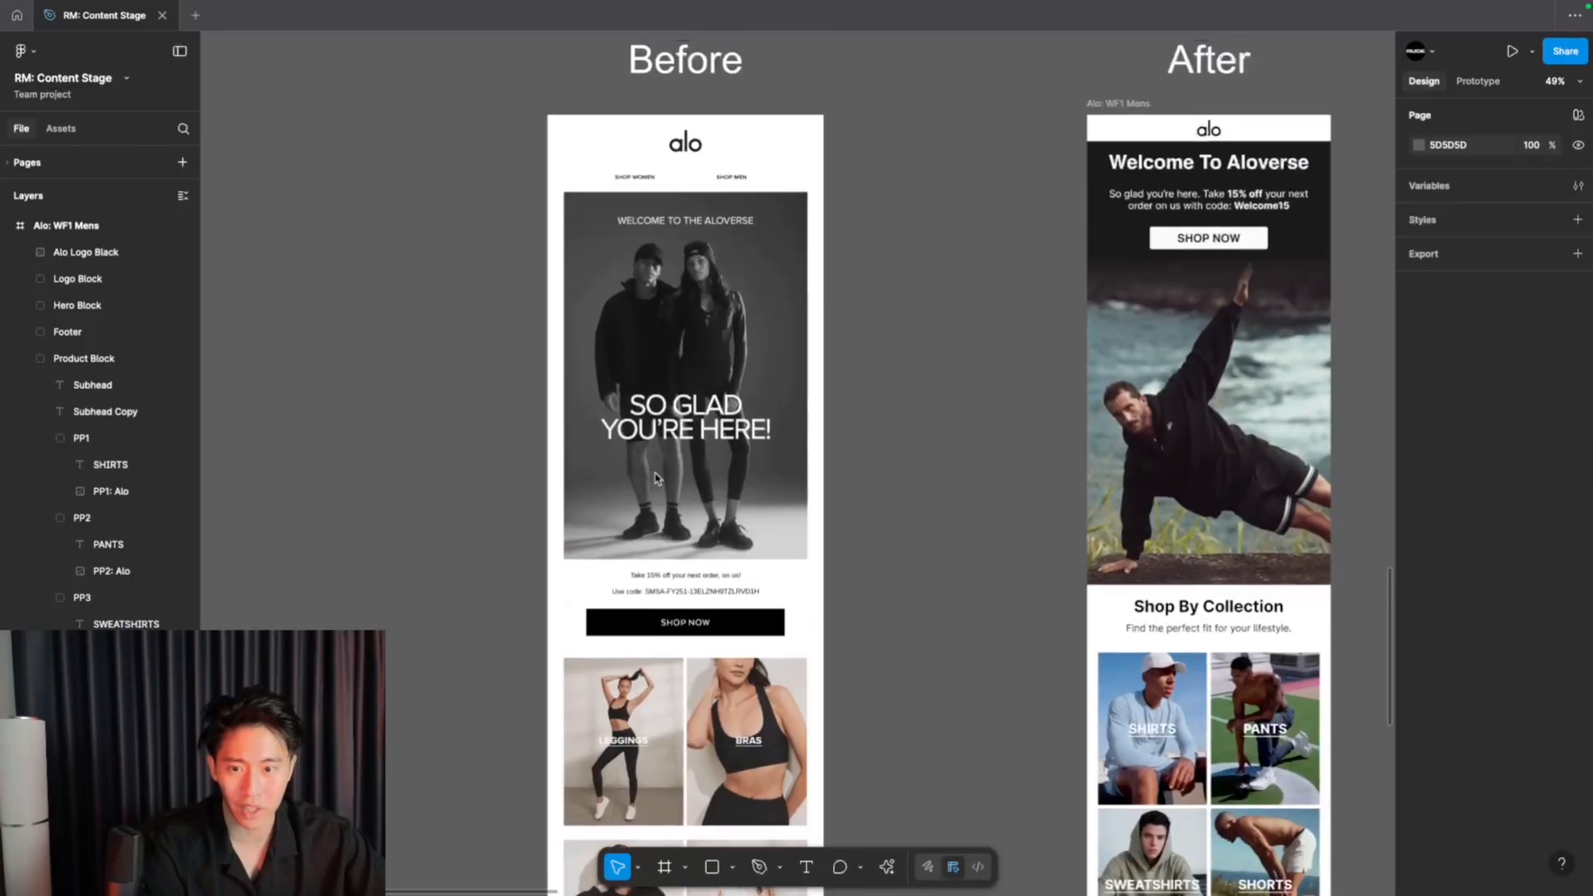
pyautogui.scroll(-1, 653, 454)
pyautogui.scroll(-9, 653, 453)
pyautogui.hscroll(-1, 653, 454)
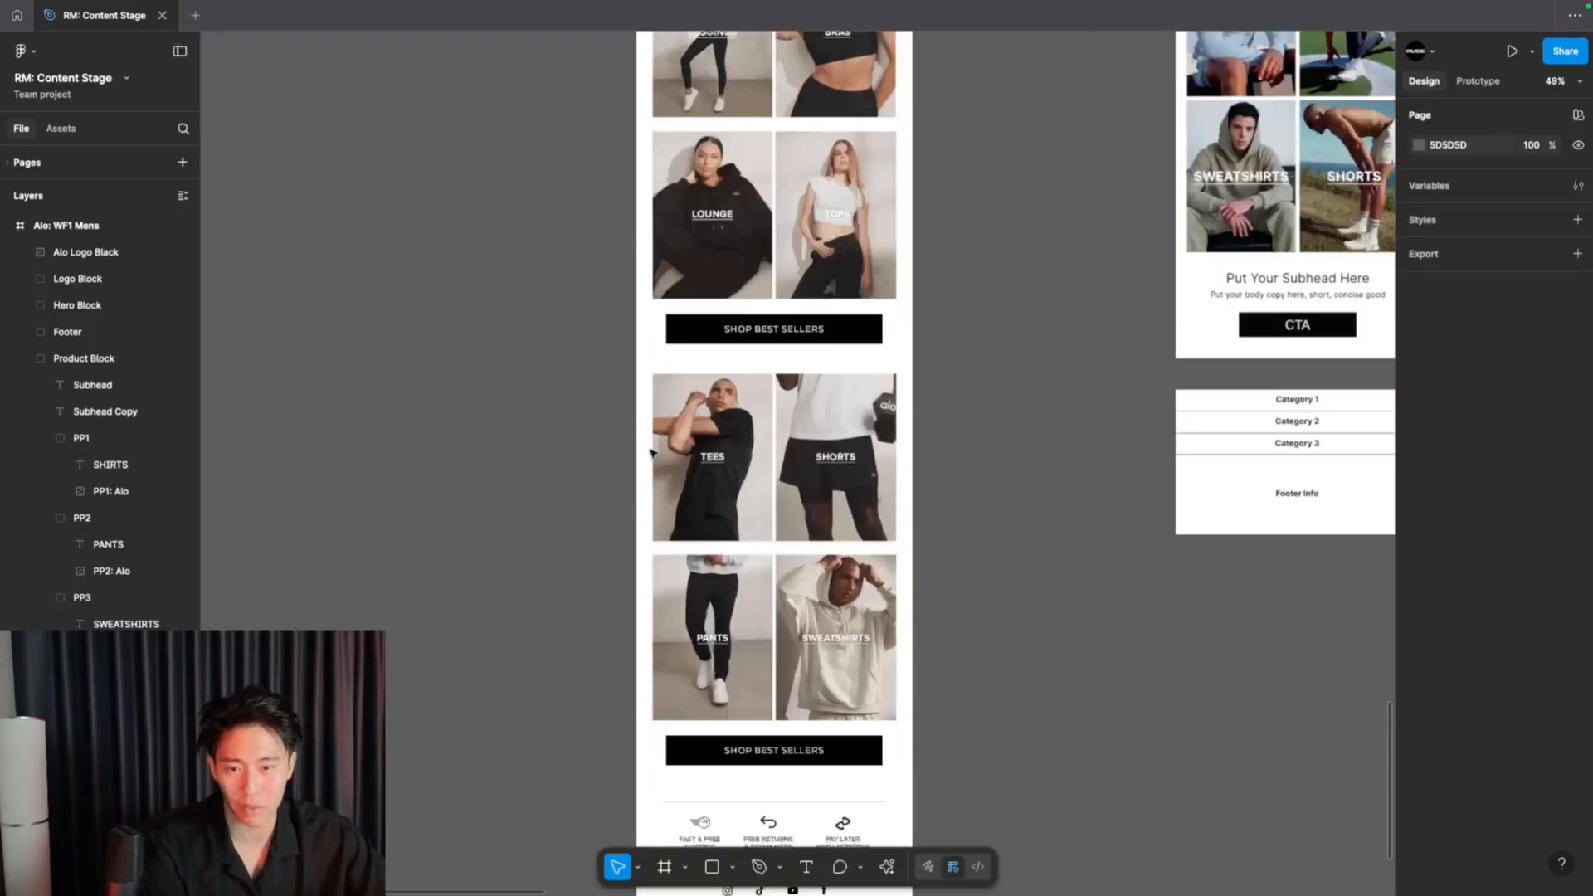
# - Review the Before and After emails from hero to closing CTA, comparing layout, collection tiles and remaining placeholder copy
pyautogui.scroll(9, 653, 454)
pyautogui.scroll(1, 653, 453)
pyautogui.hscroll(6, 653, 454)
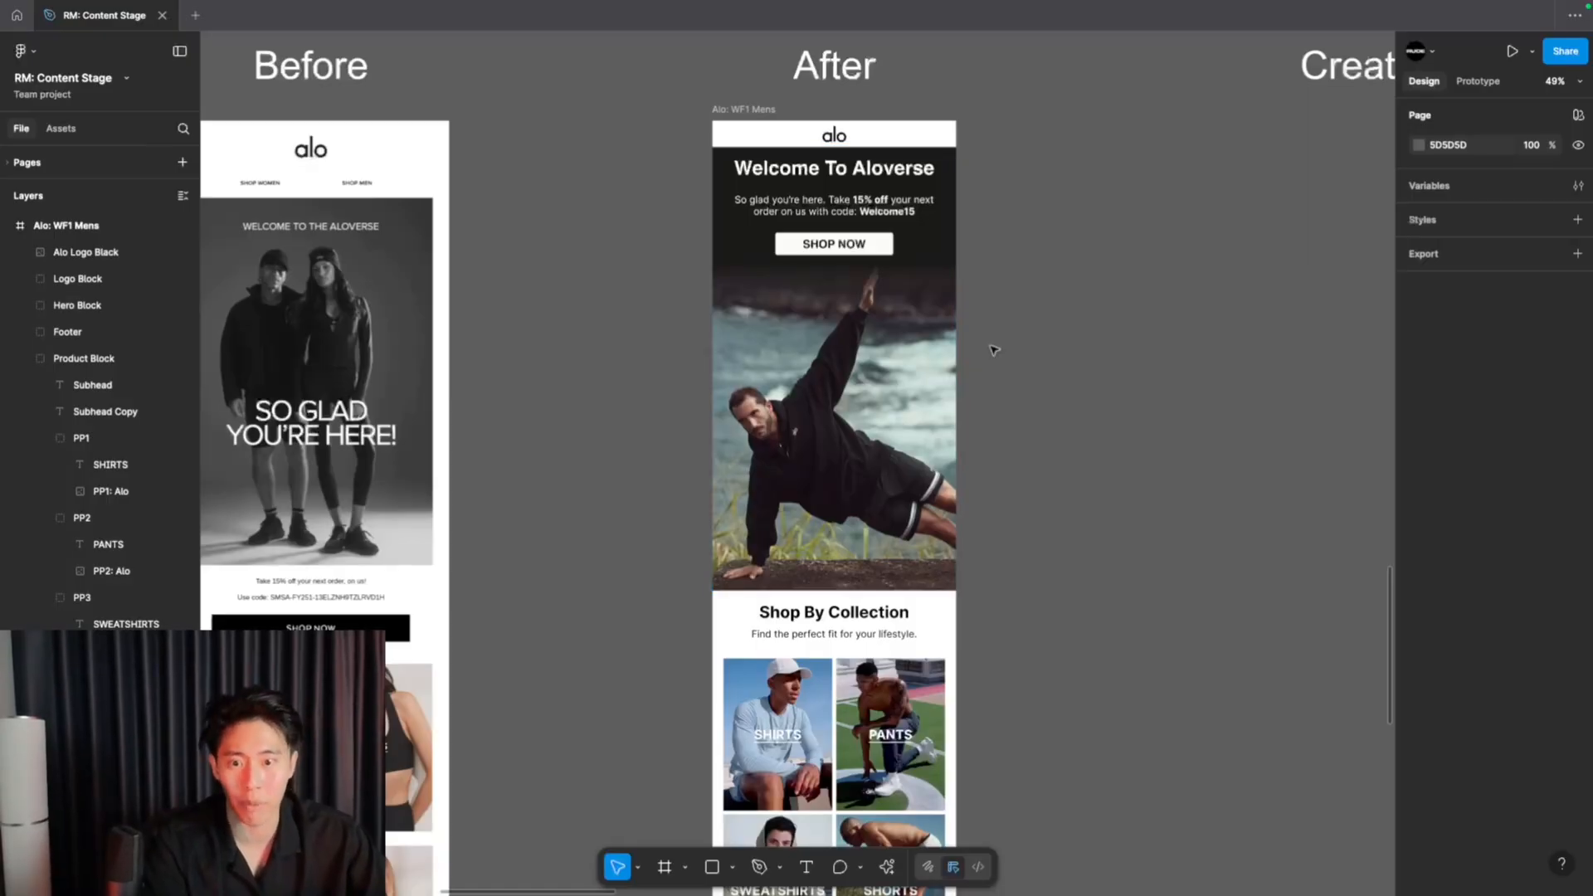
pyautogui.scroll(-1, 938, 472)
pyautogui.hscroll(-1, 939, 472)
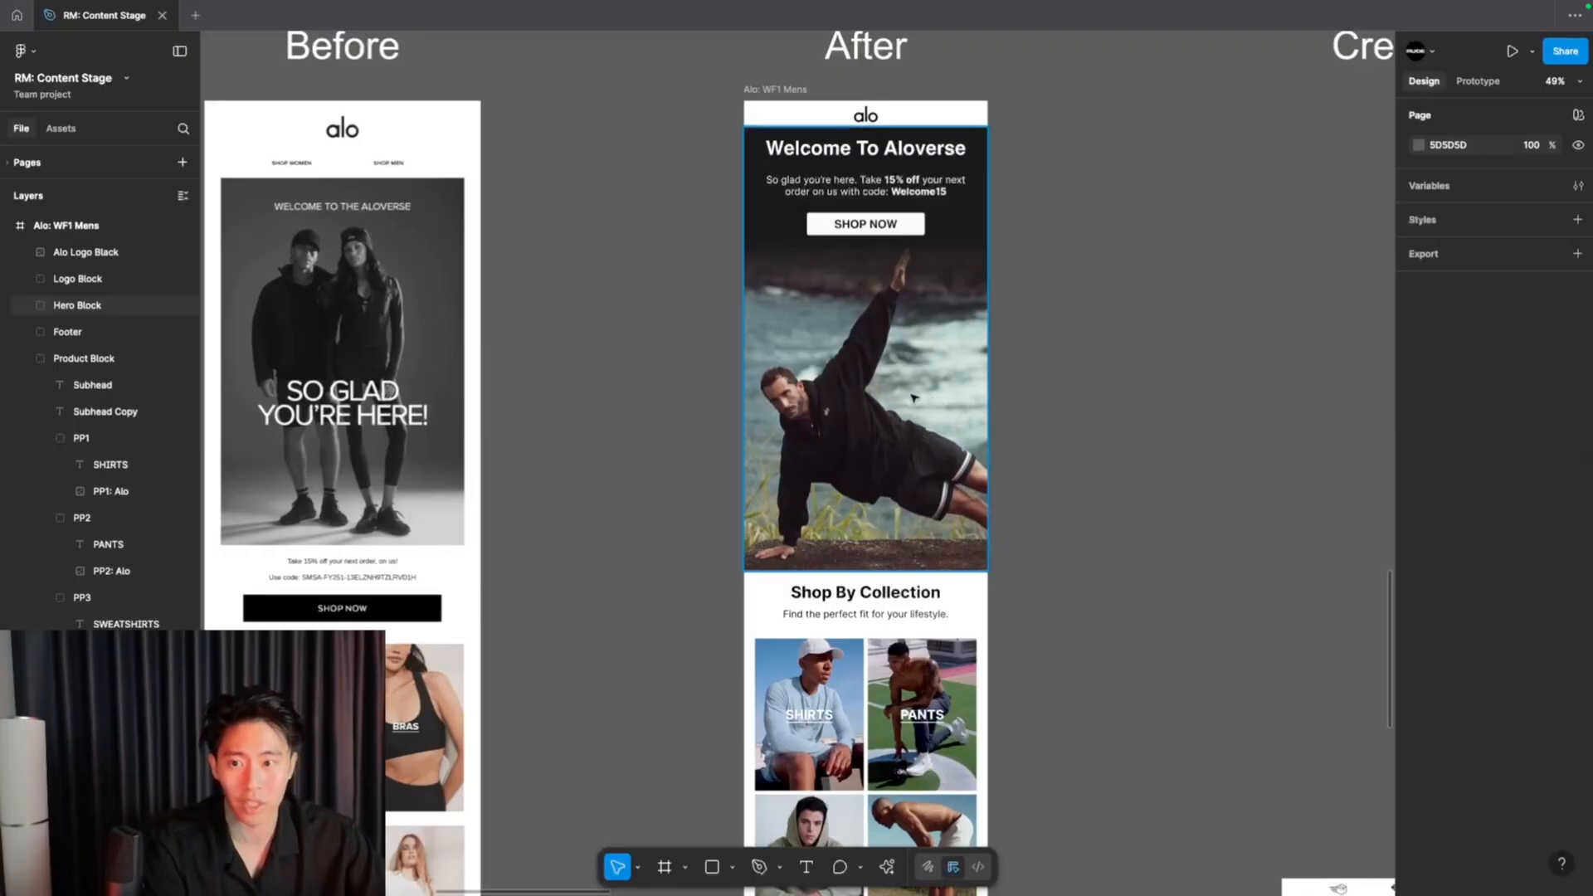
pyautogui.scroll(-10, 594, 521)
pyautogui.hscroll(-2, 594, 521)
pyautogui.scroll(12, 594, 521)
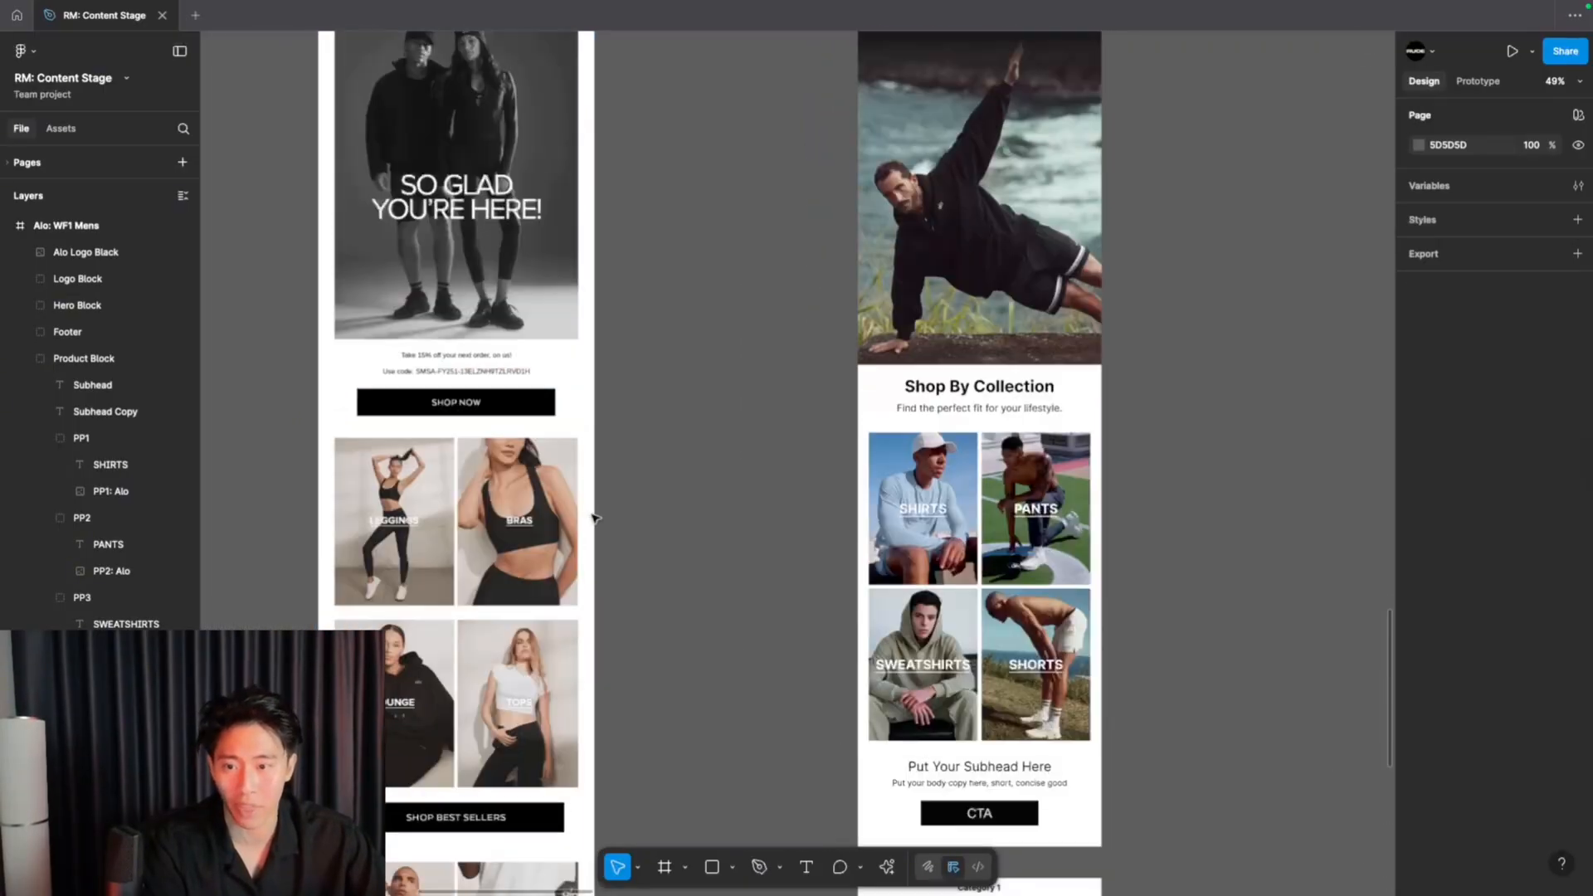
pyautogui.scroll(1, 594, 518)
pyautogui.hscroll(2, 594, 518)
pyautogui.scroll(-10, 824, 532)
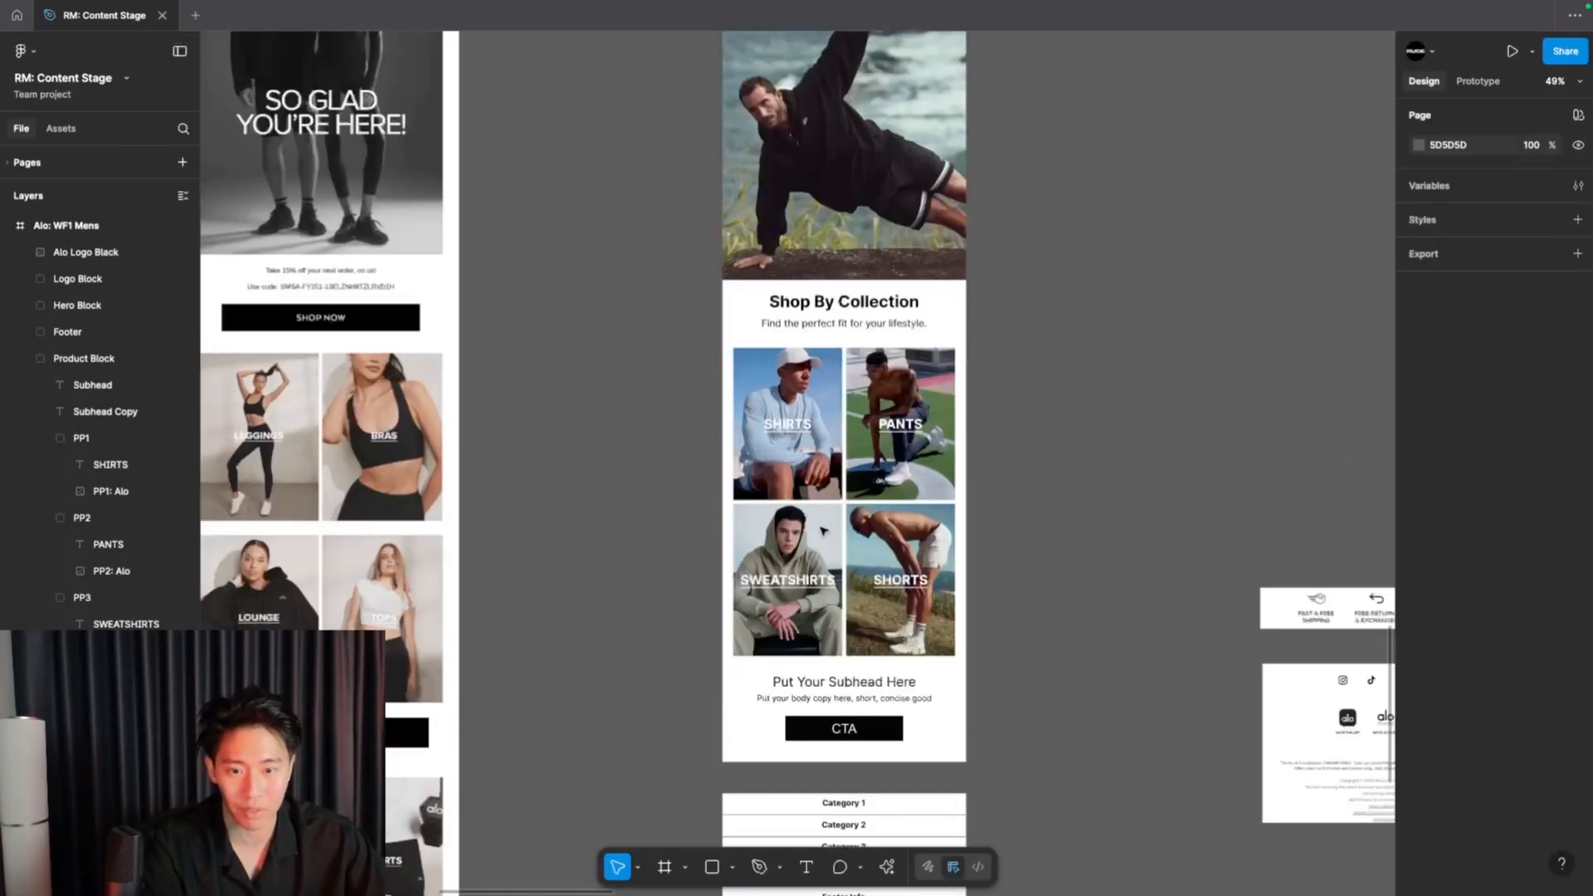
pyautogui.scroll(8, 824, 532)
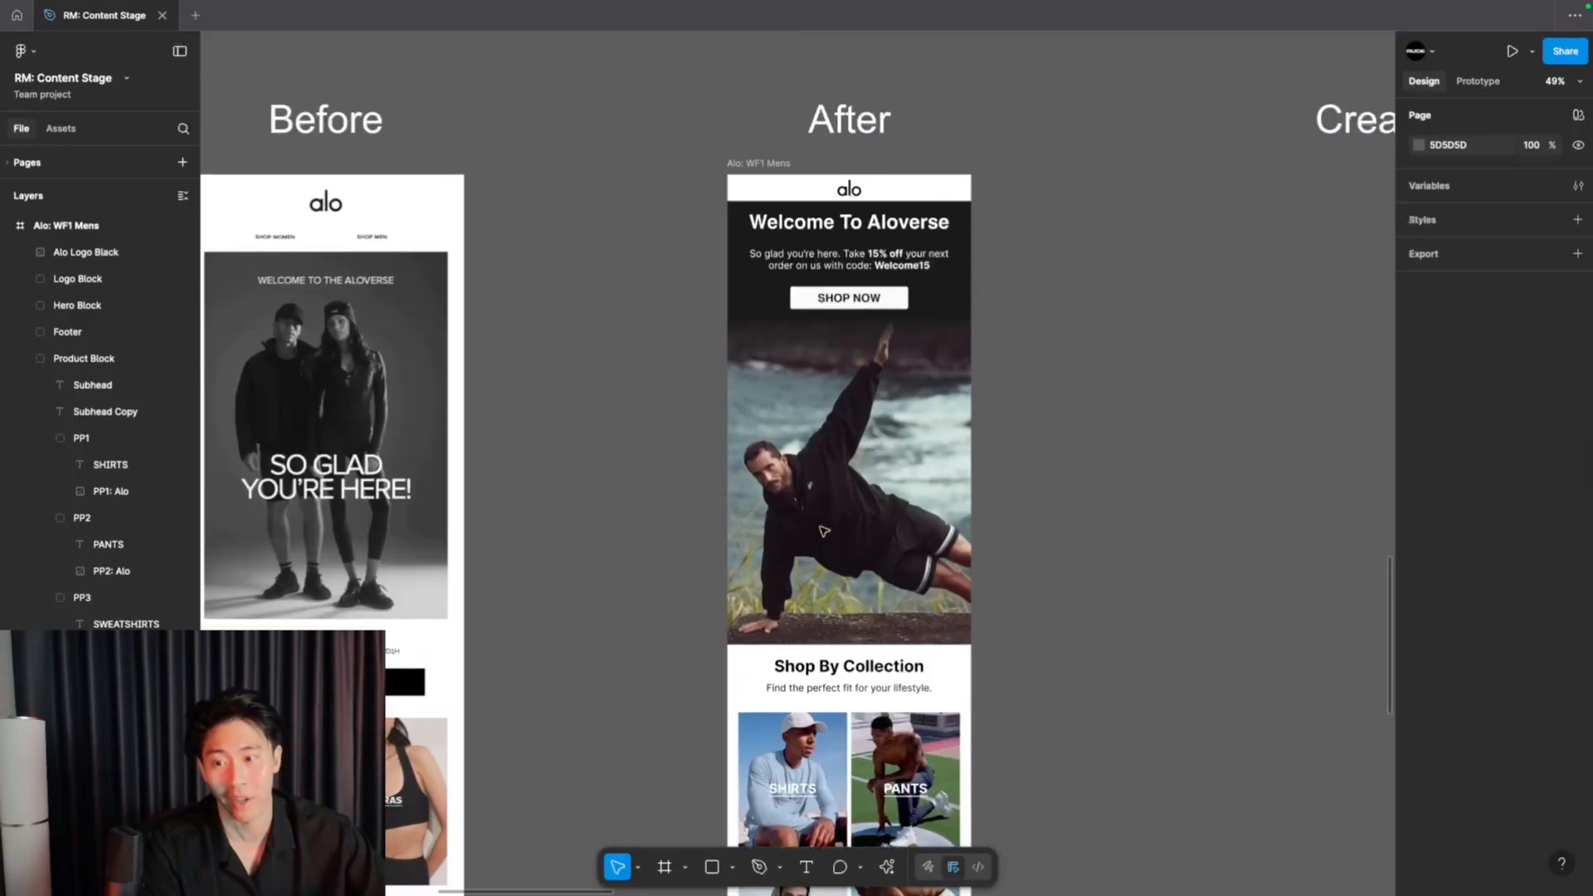
pyautogui.scroll(-4, 824, 532)
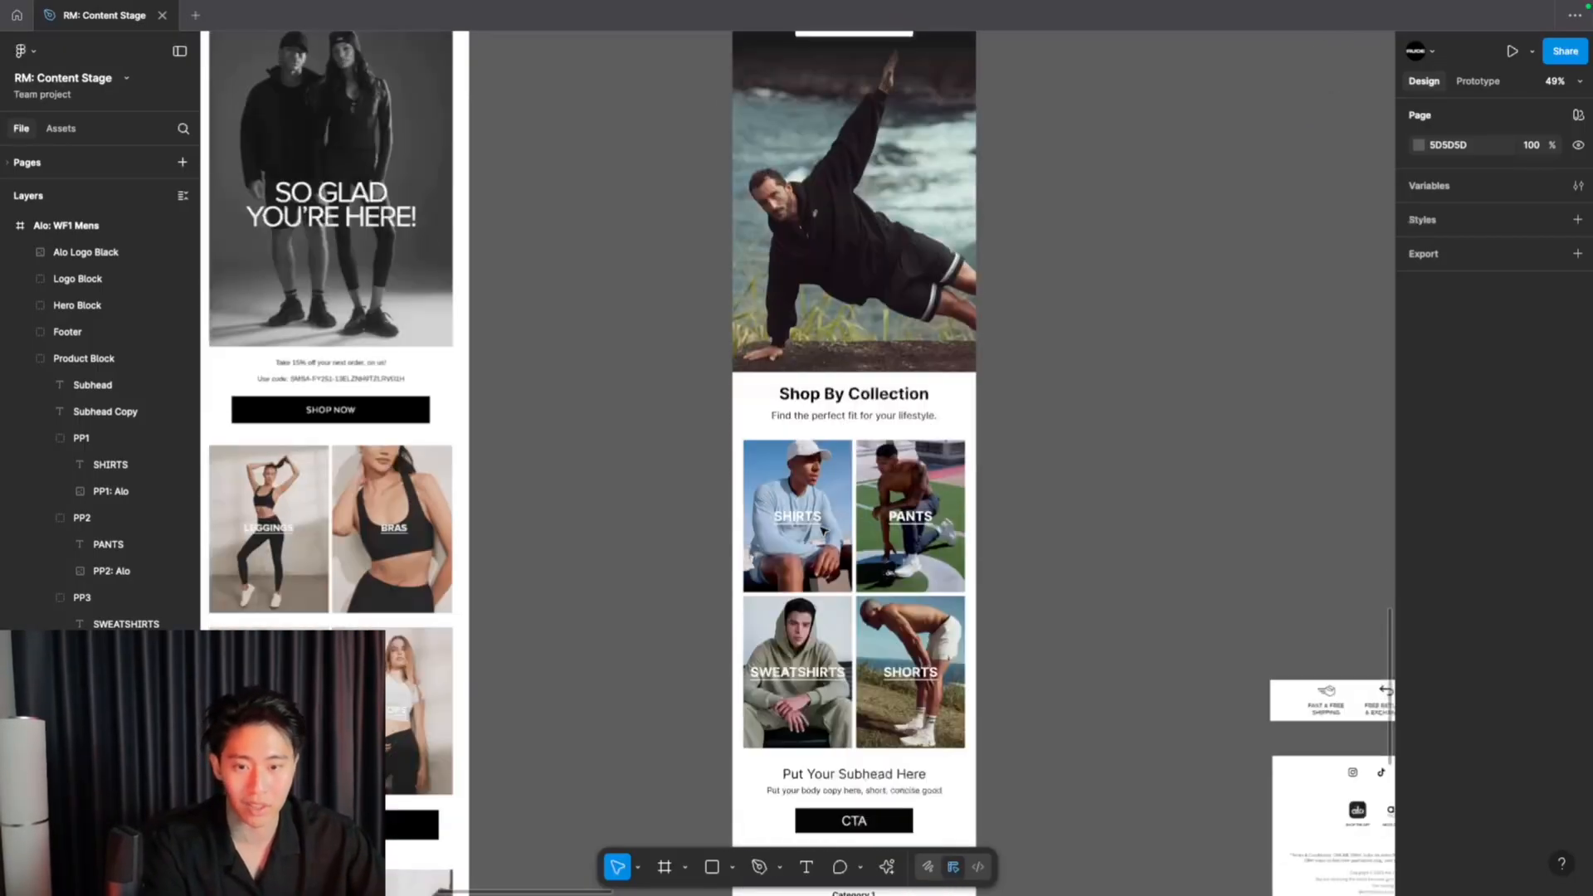
pyautogui.scroll(-1, 824, 532)
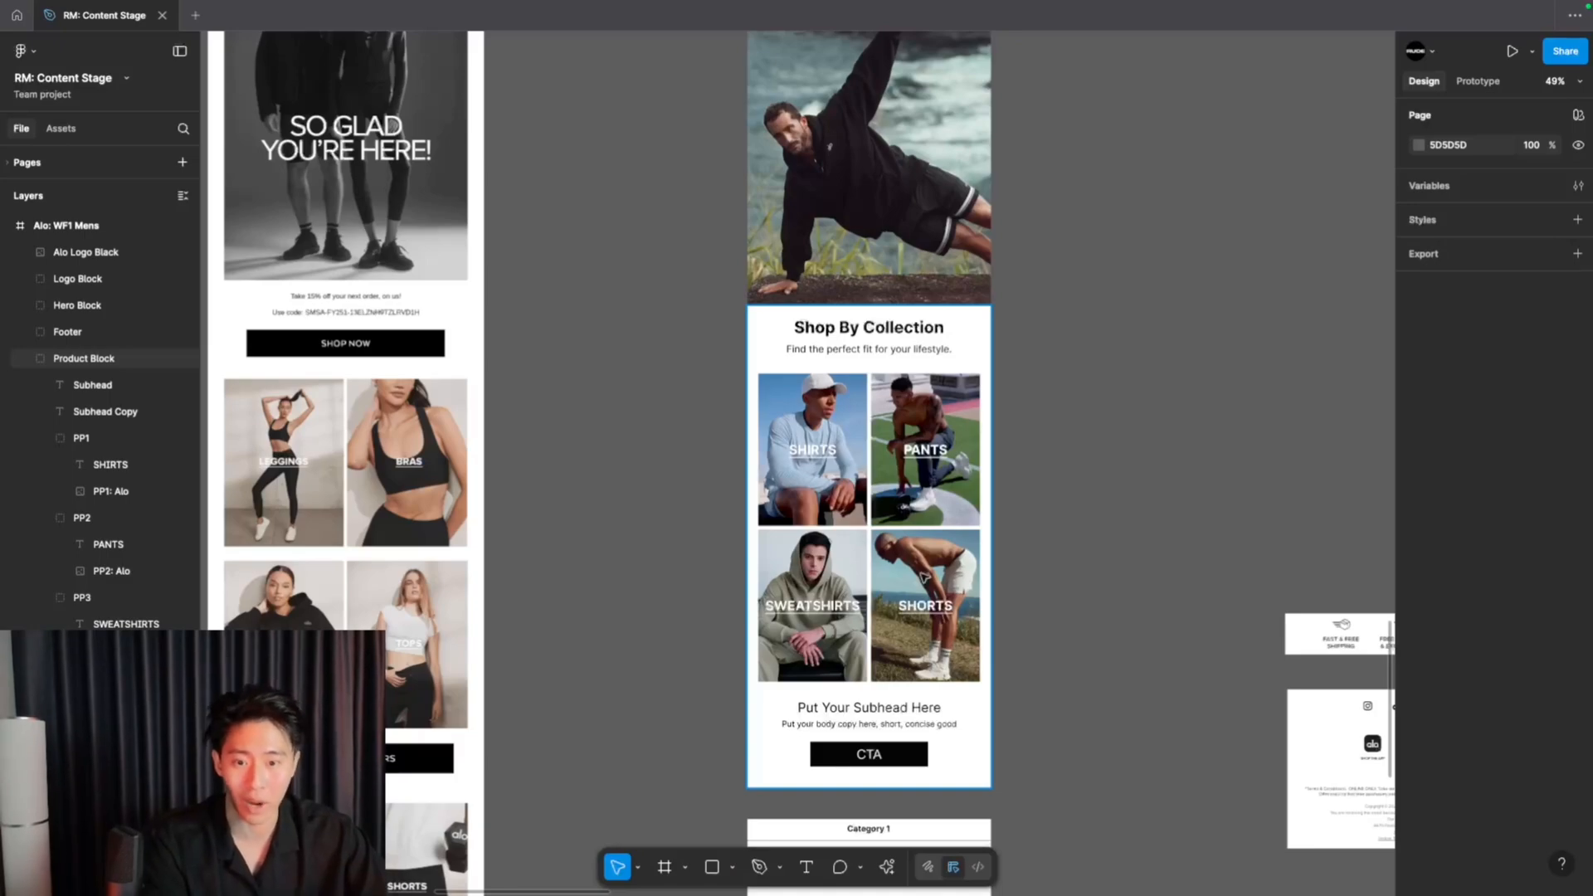
# - Set the closing section's subhead to "Don't Forget Your Gift!" and its copy to "Take 15% off using code WELCOME15", bolding the discount and code
pyautogui.scroll(2, 935, 550)
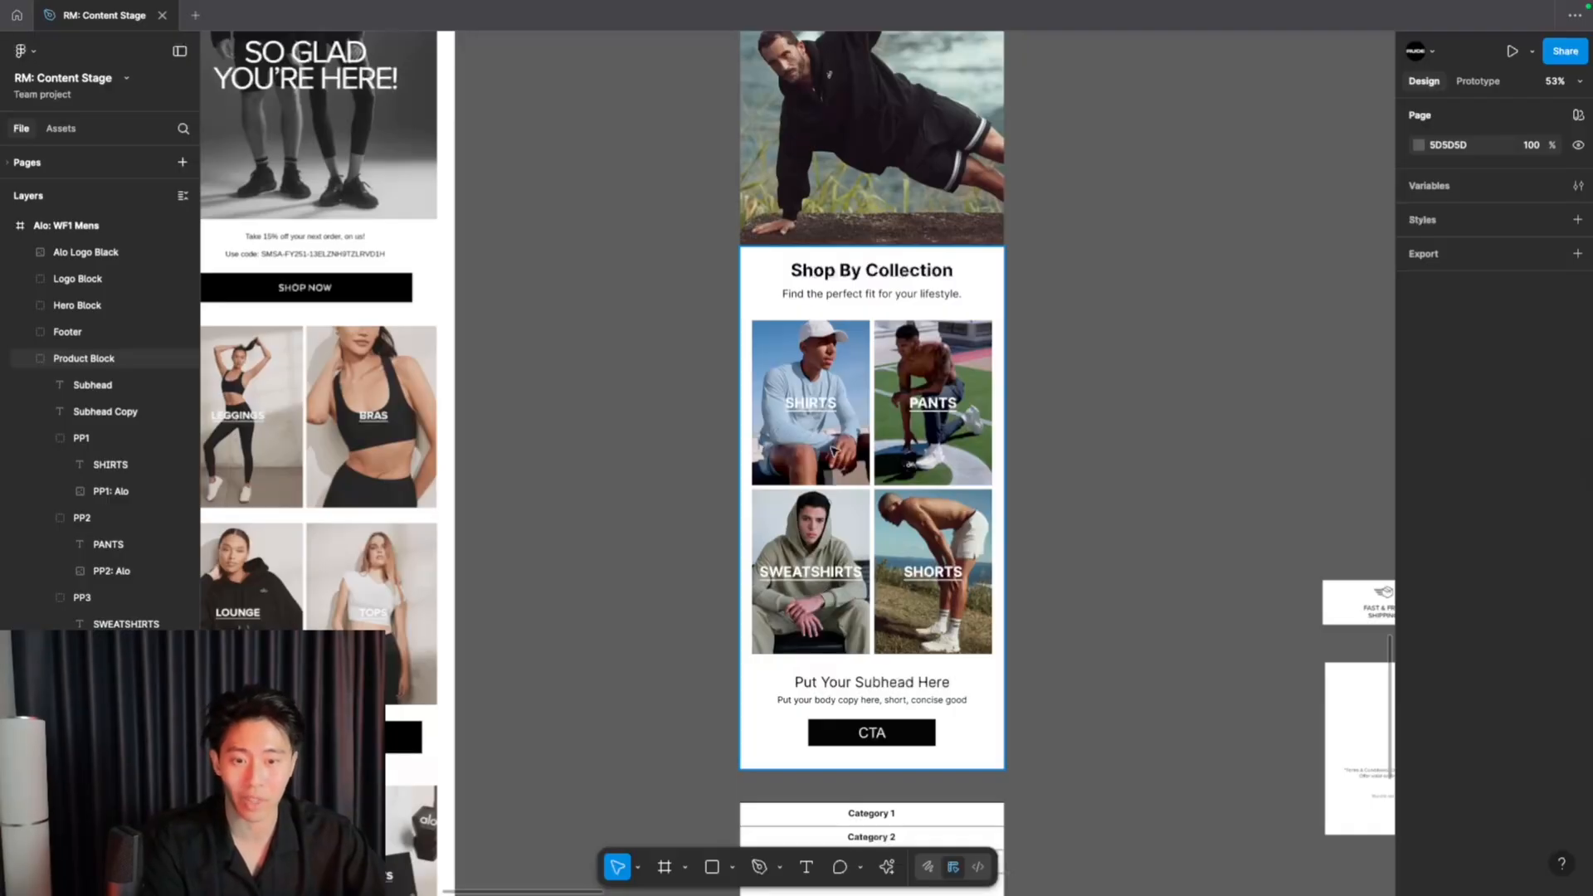
pyautogui.click(869, 682)
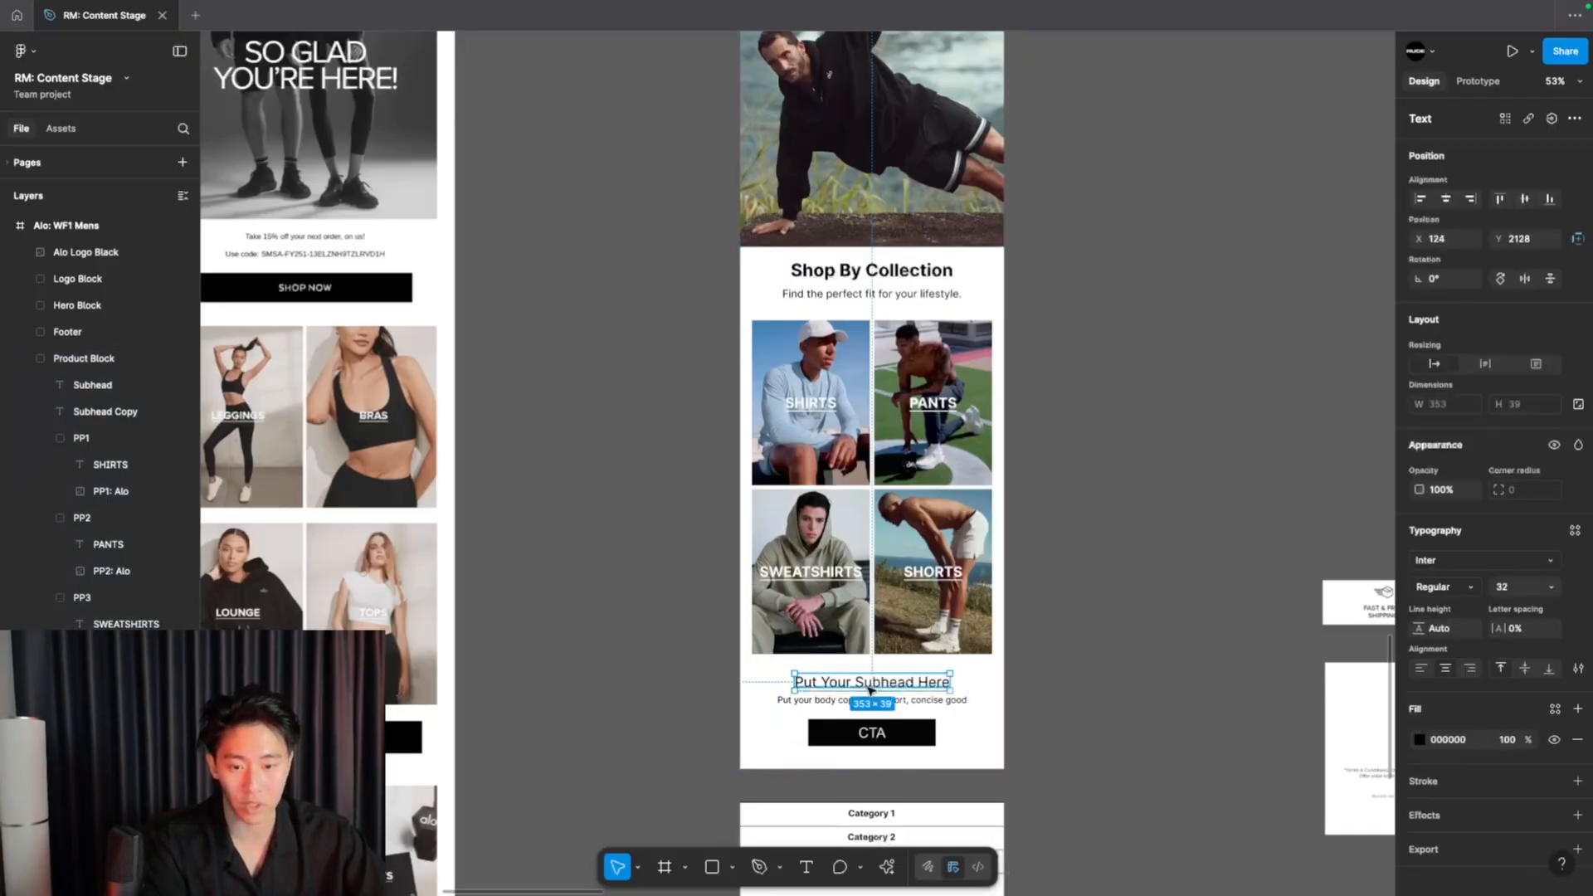
pyautogui.doubleClick(869, 689)
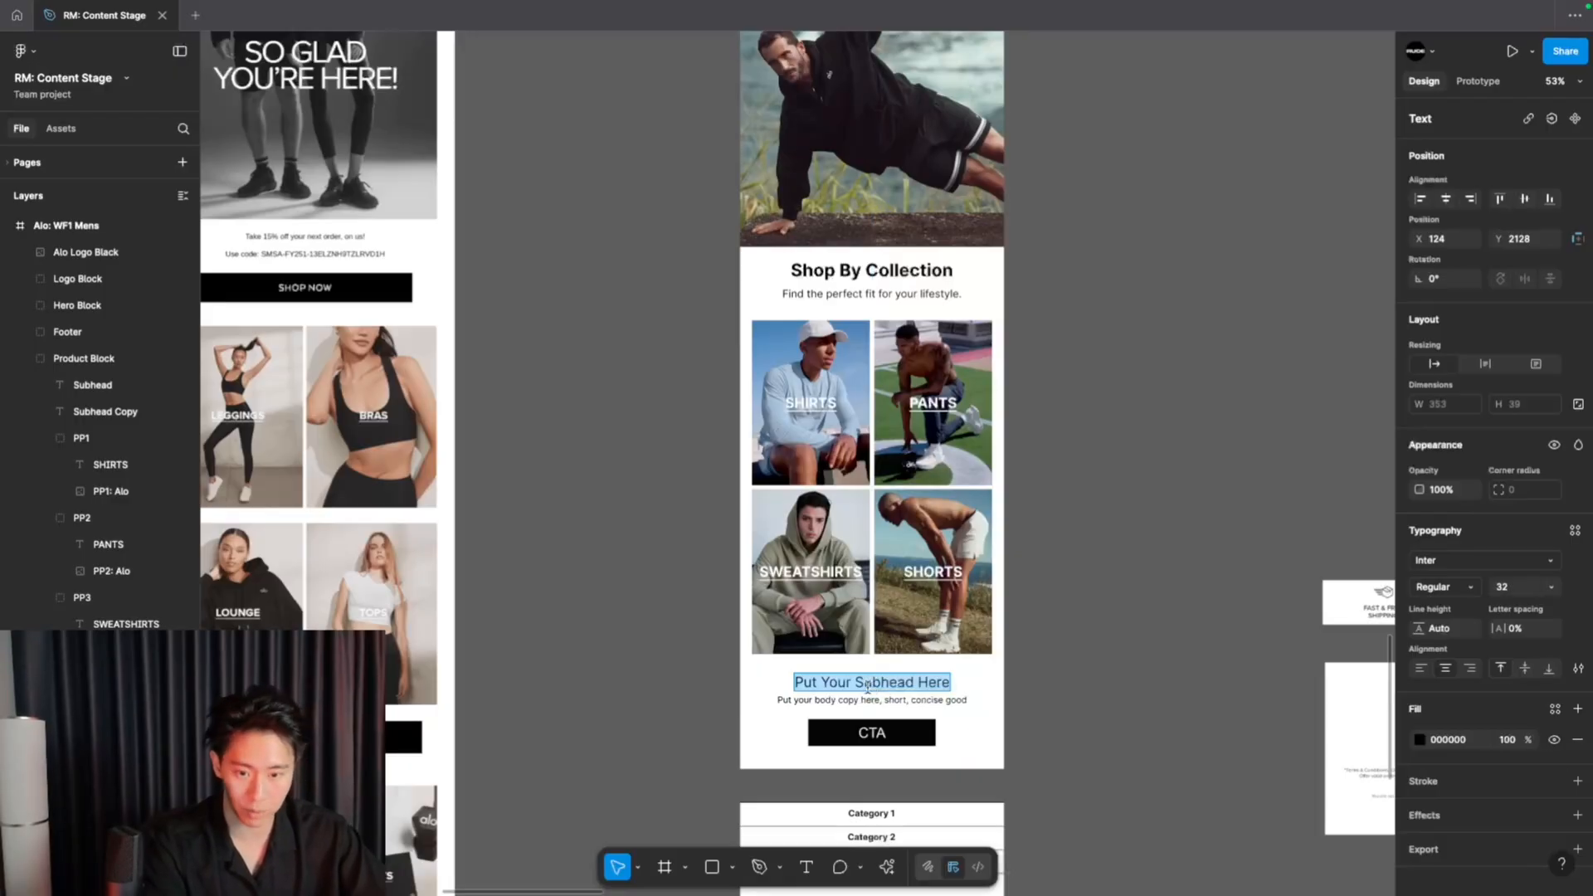
pyautogui.write("Don't Forget Your Gift!")
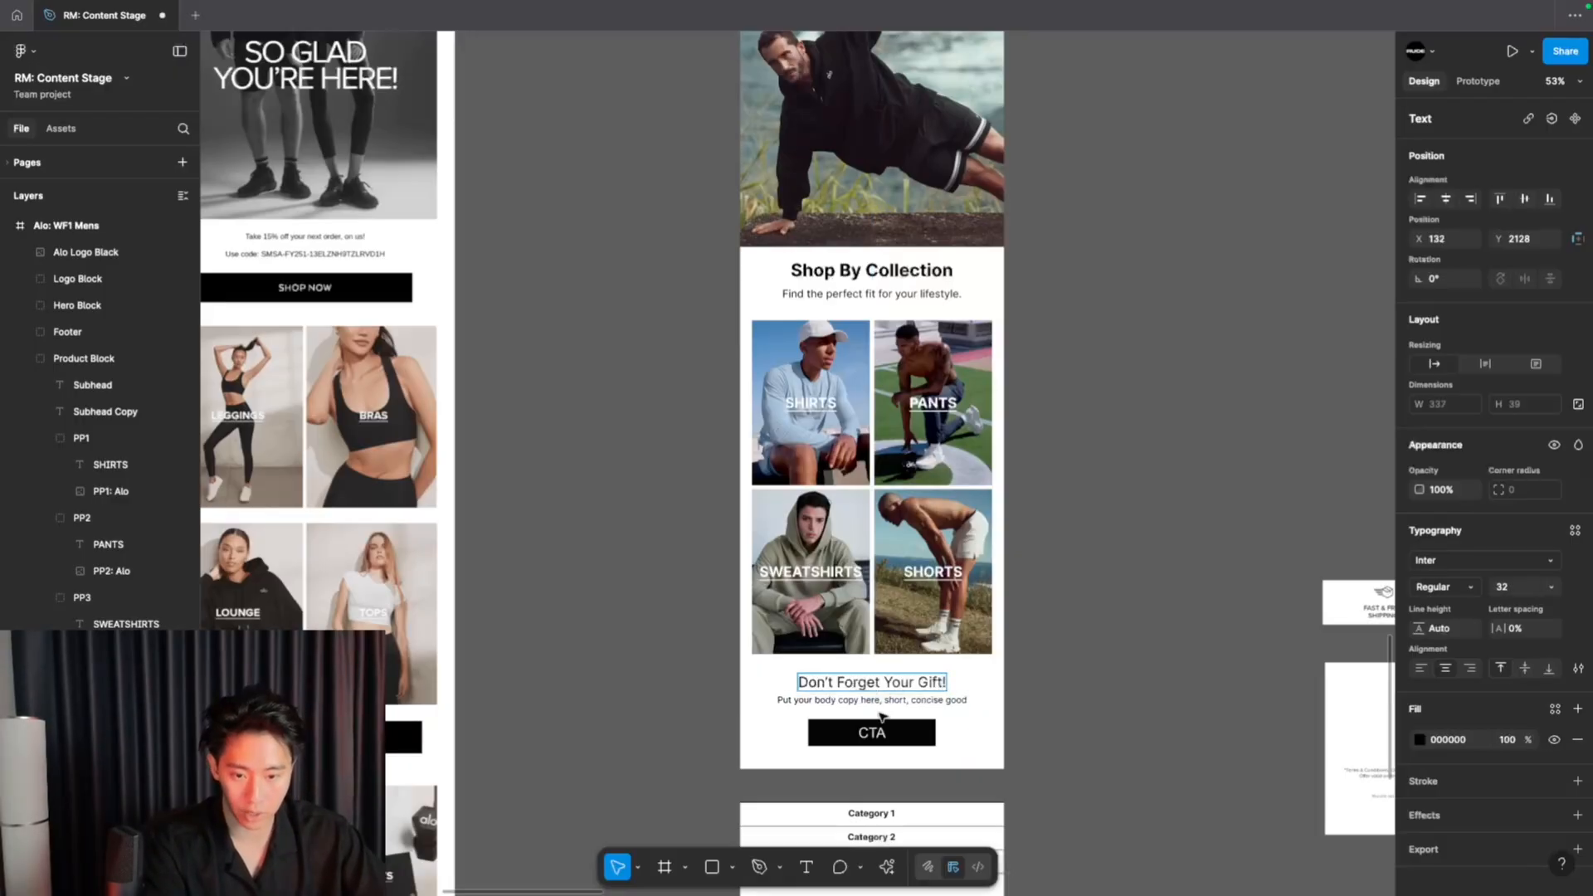
pyautogui.doubleClick(878, 701)
pyautogui.hotkey('ctrl', 'v')
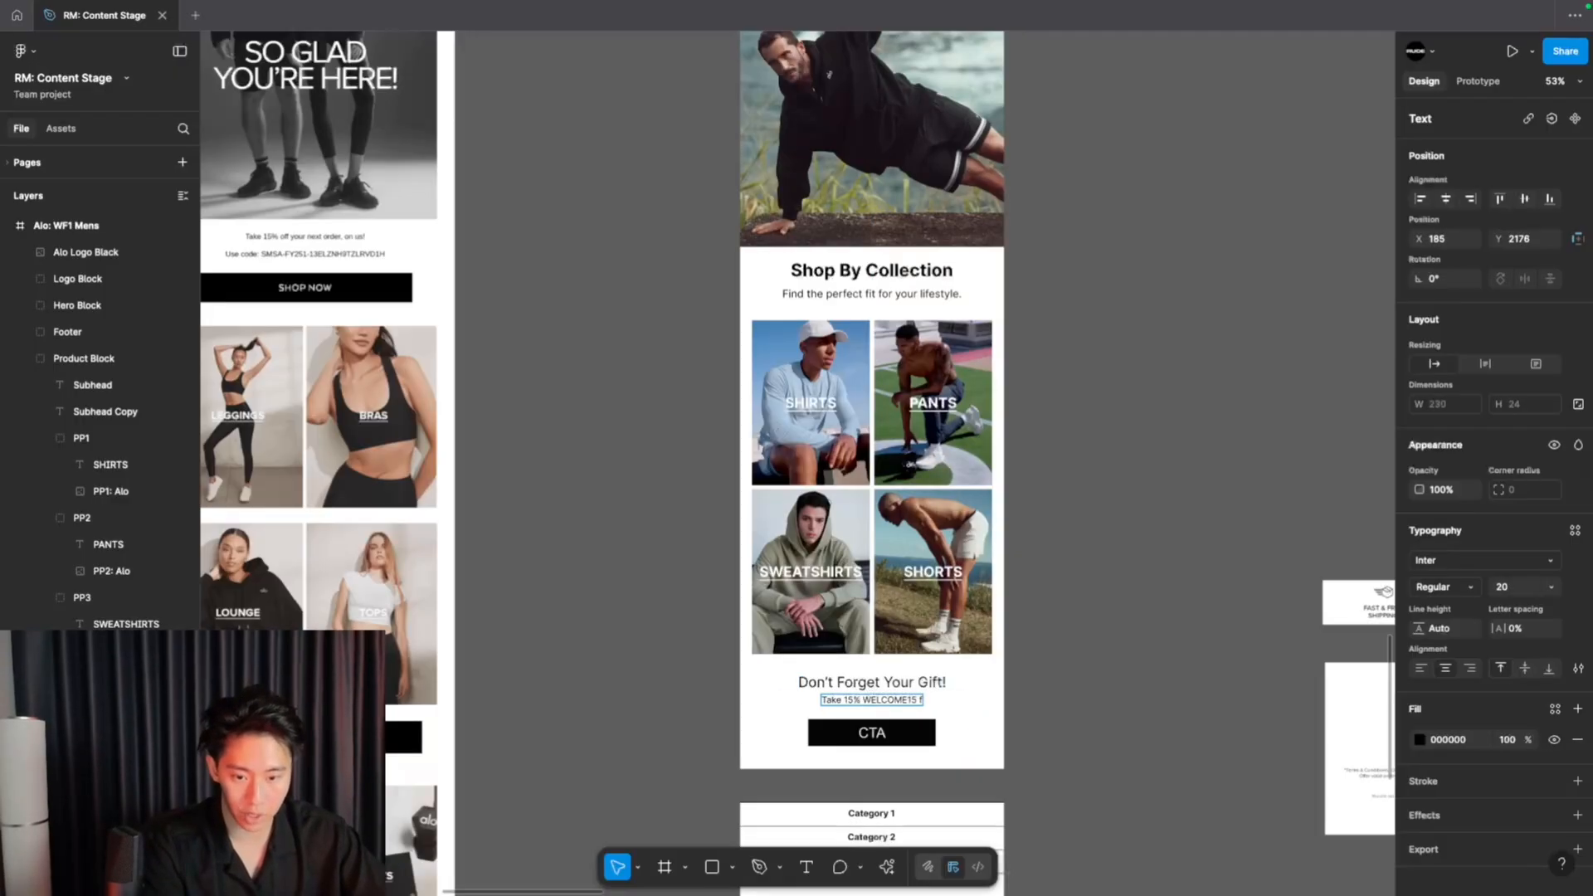
pyautogui.write('off using code')
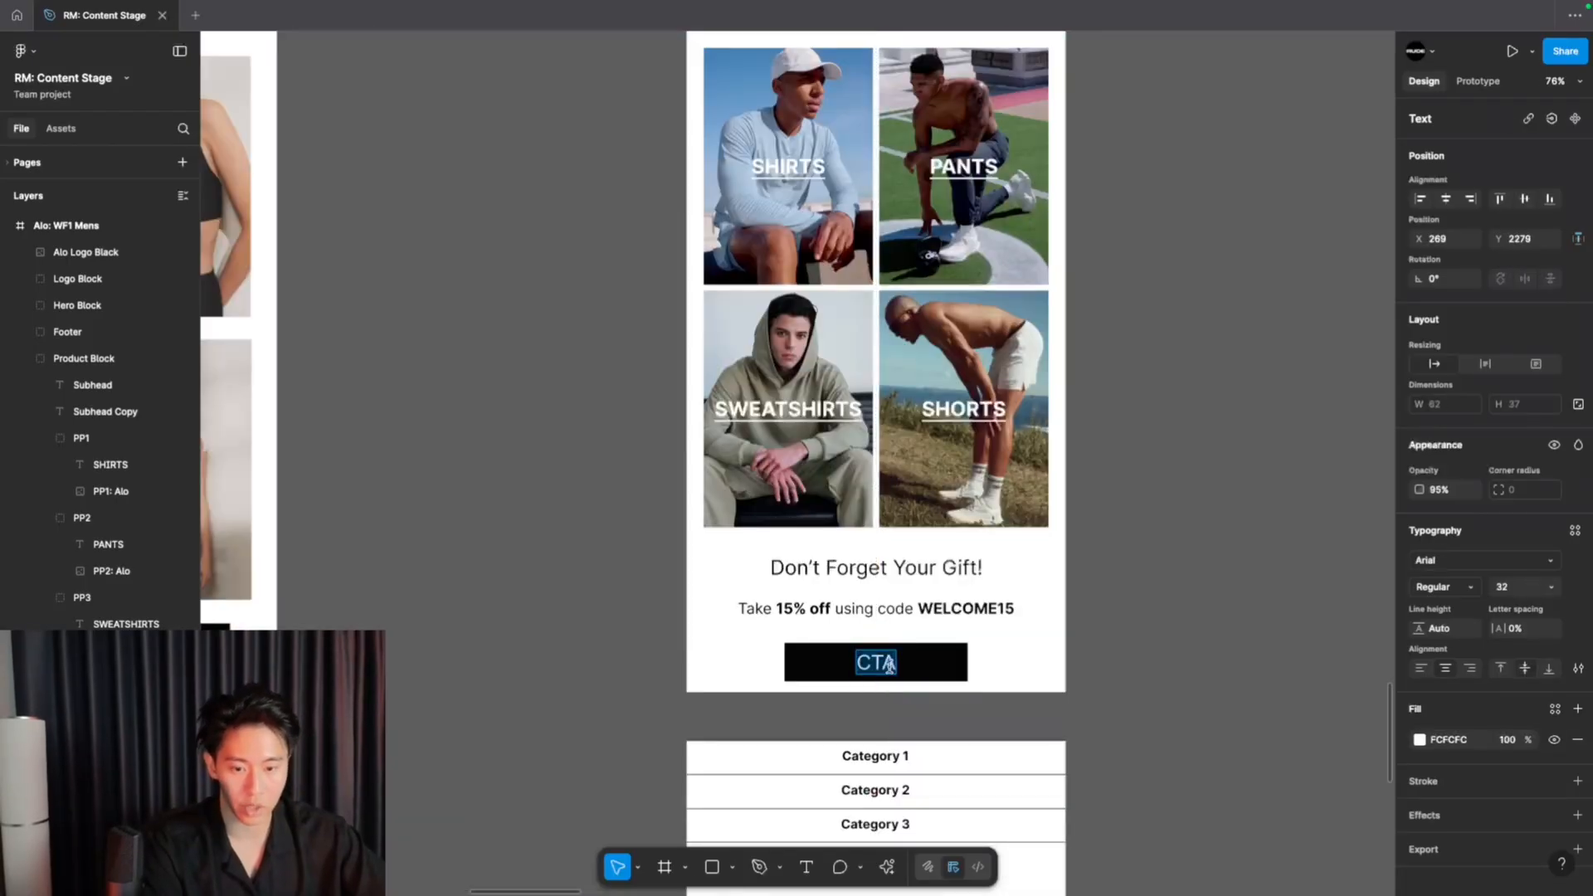
# - Label the closing CTA "SHOP MEN'S BESTSELLERS" in bold and open the subhead above the offer line for editing
pyautogui.write("SHOP MEN'S BESTS")
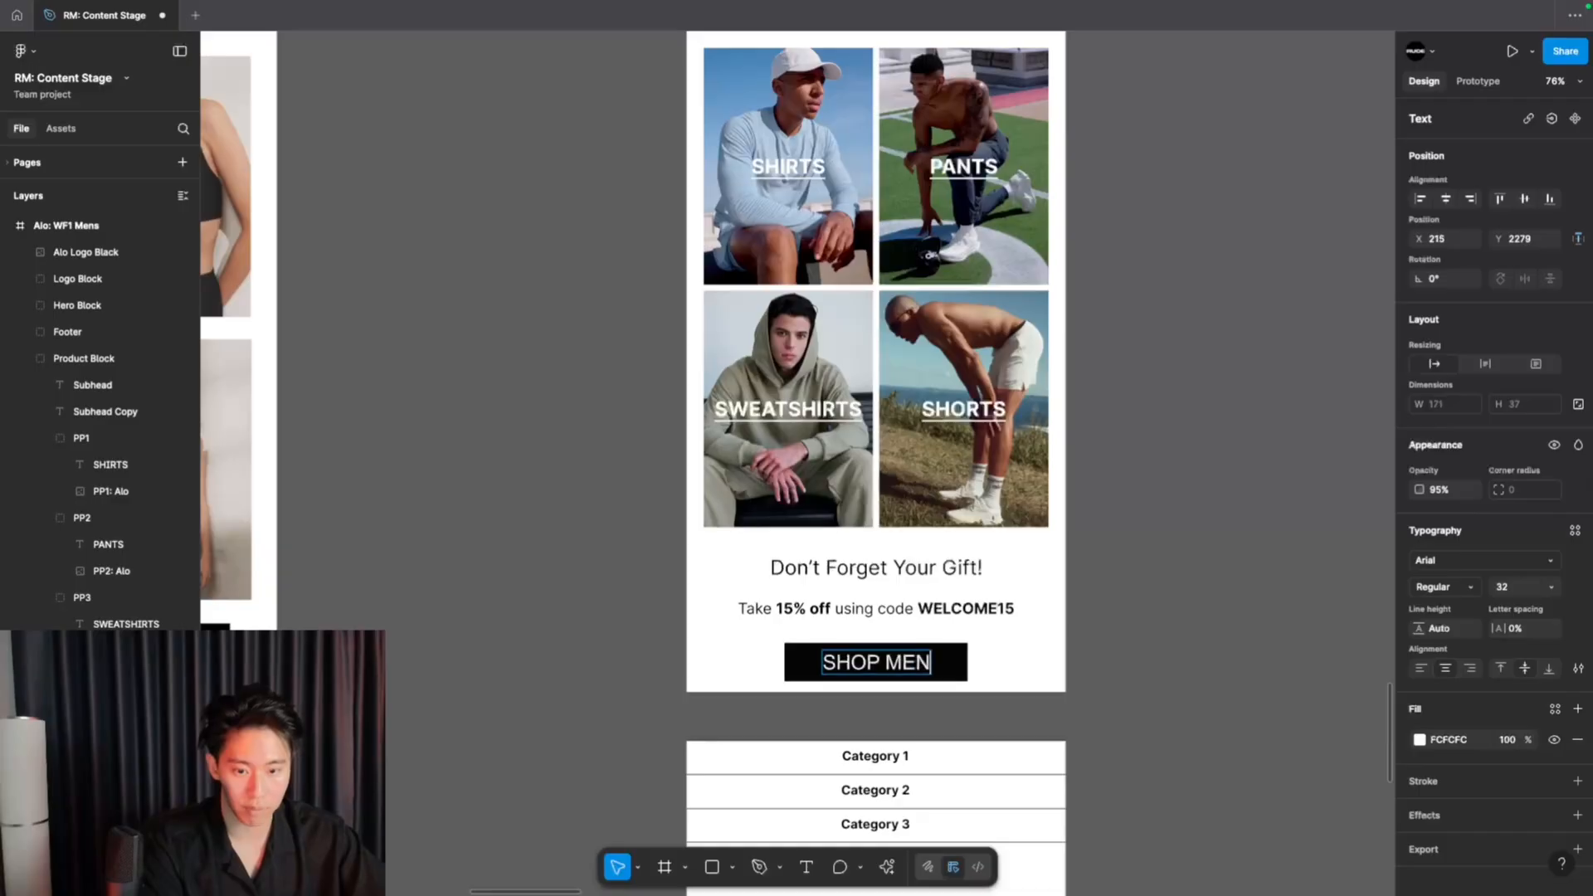
pyautogui.write('ELLERS')
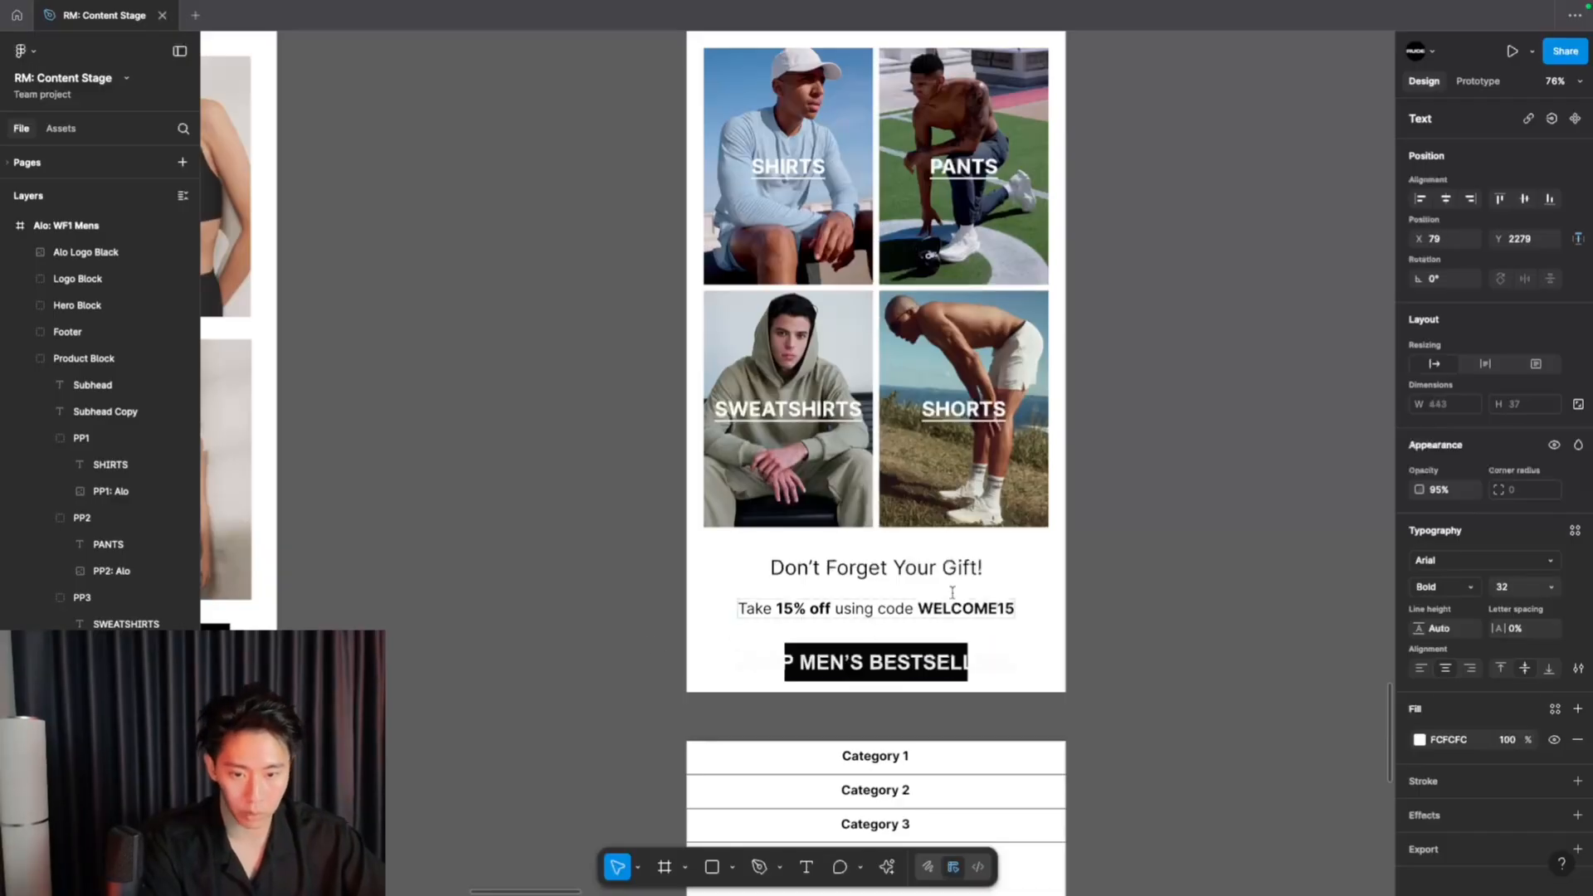
pyautogui.click(850, 565)
# - Examine the redesigned product block's collection tiles and closing gift section for copy, hierarchy and spacing
pyautogui.scroll(-3, 848, 566)
pyautogui.scroll(5, 848, 566)
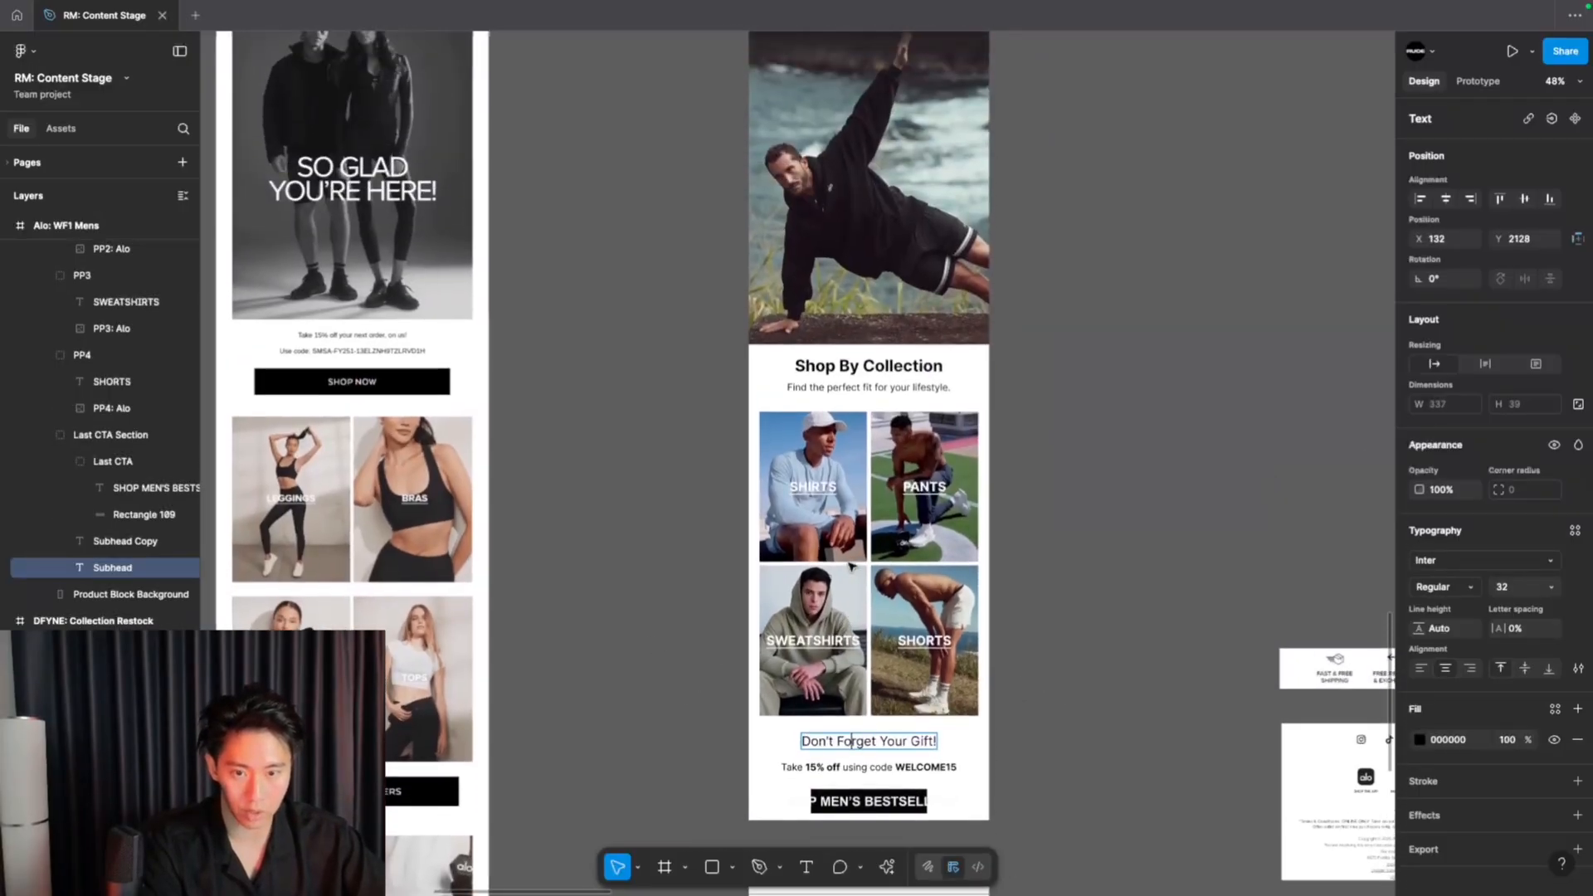
pyautogui.scroll(-4, 858, 471)
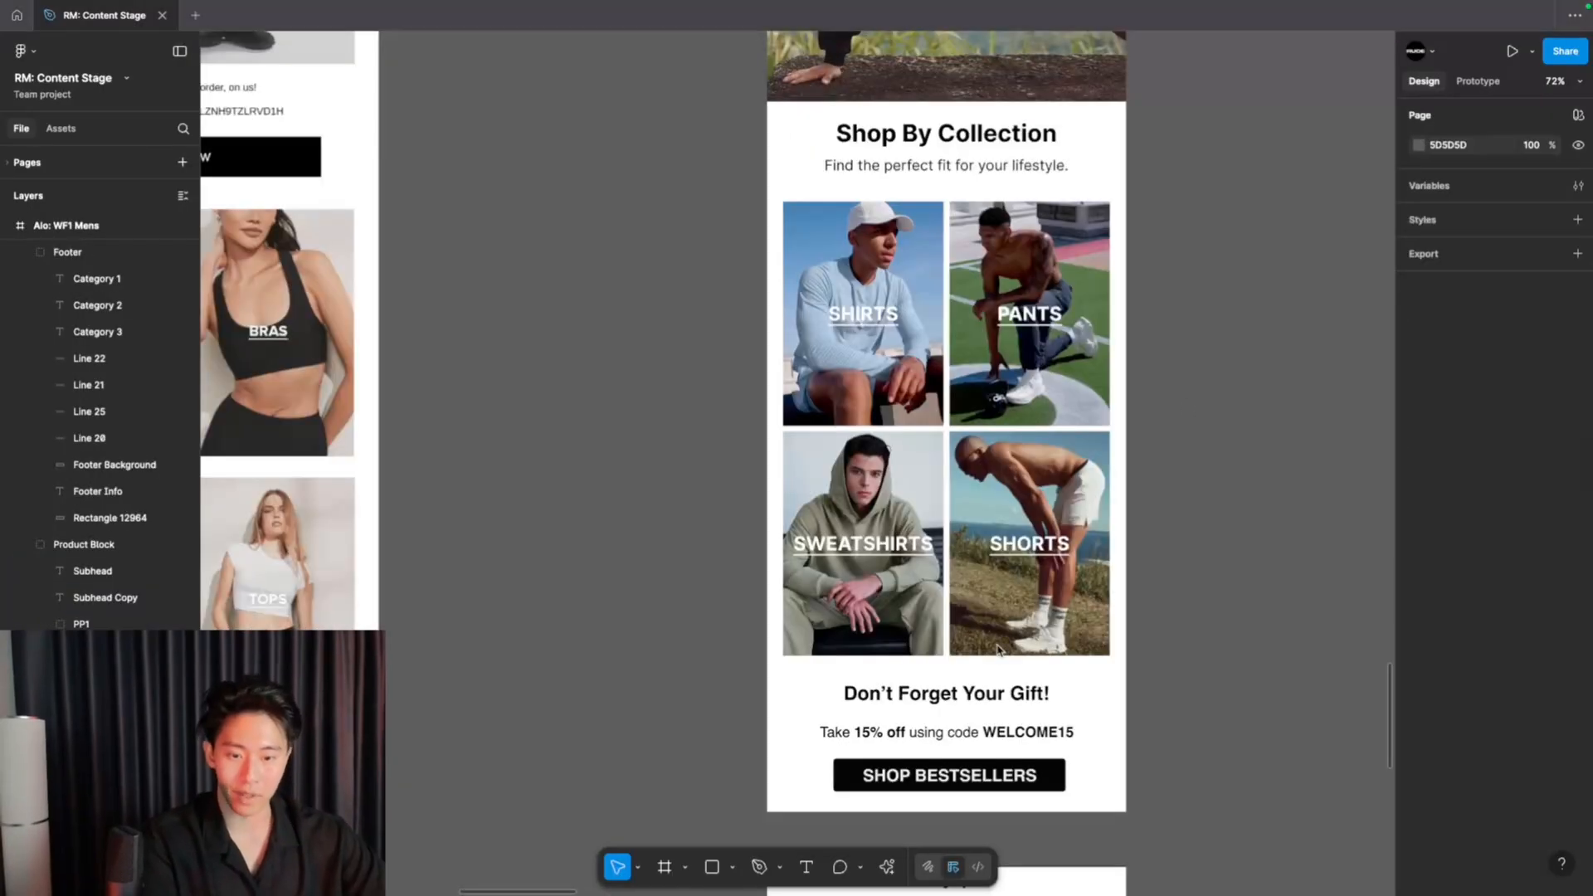
pyautogui.scroll(-3, 1000, 650)
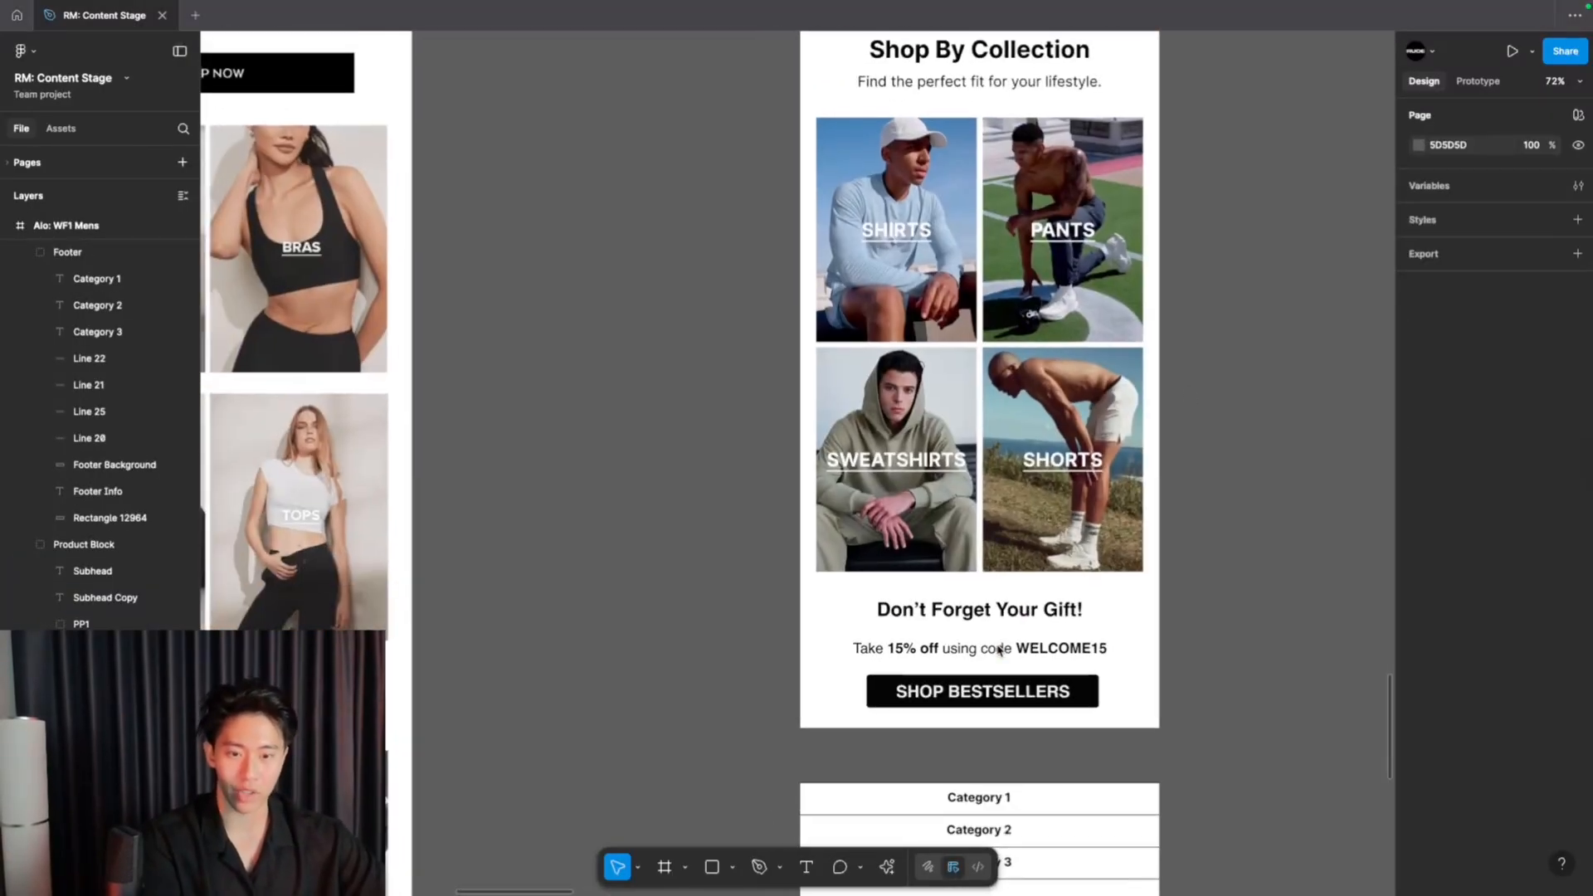
pyautogui.scroll(2, 1000, 649)
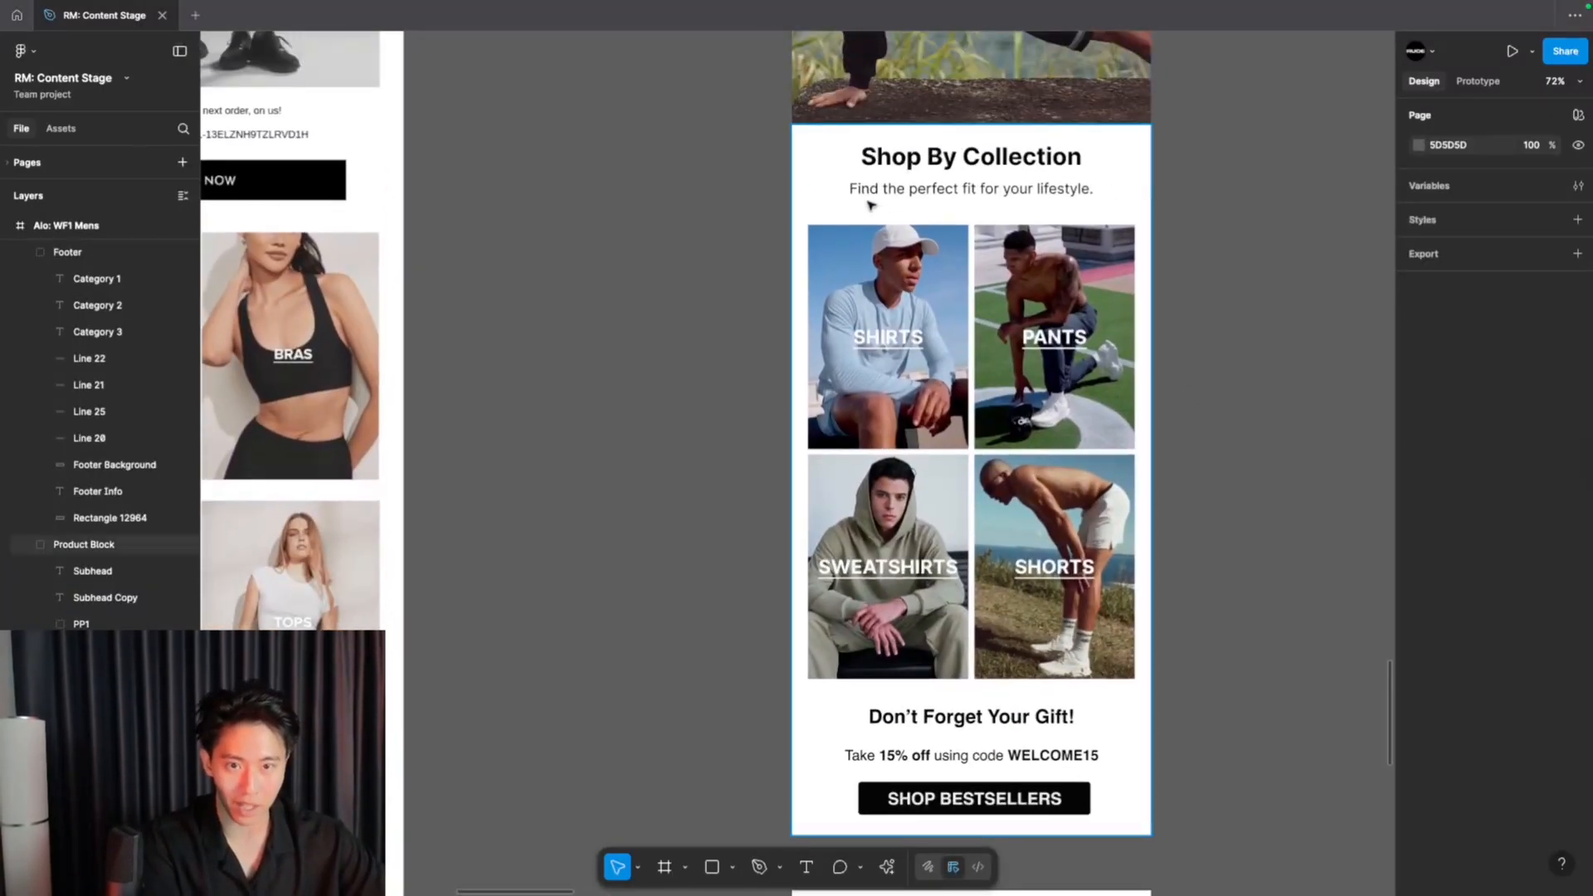
pyautogui.scroll(-1, 996, 224)
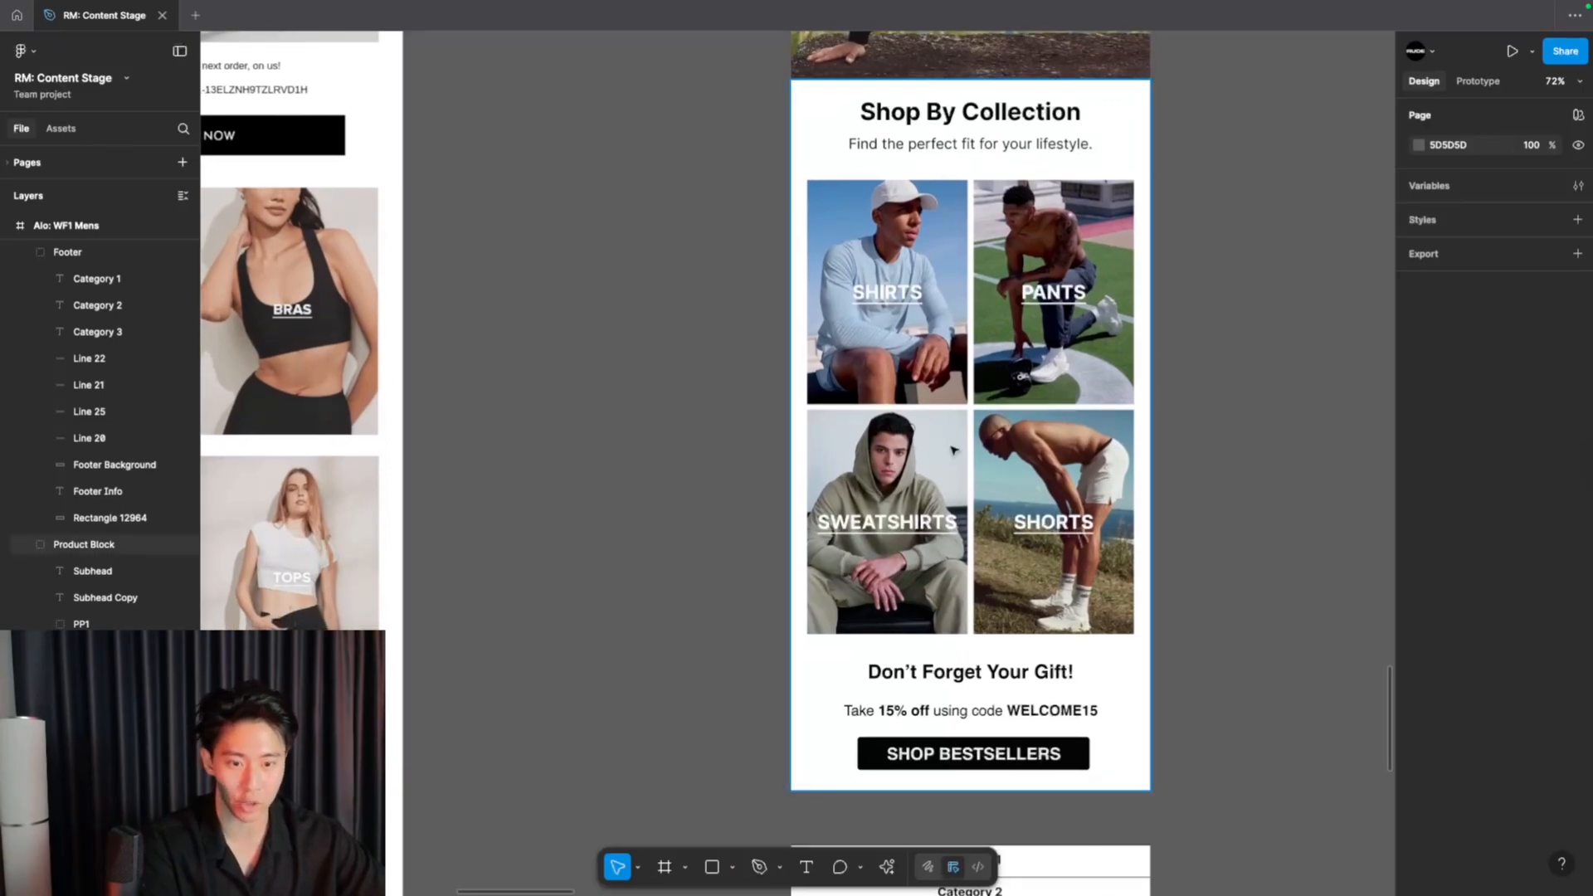
pyautogui.scroll(-2, 953, 449)
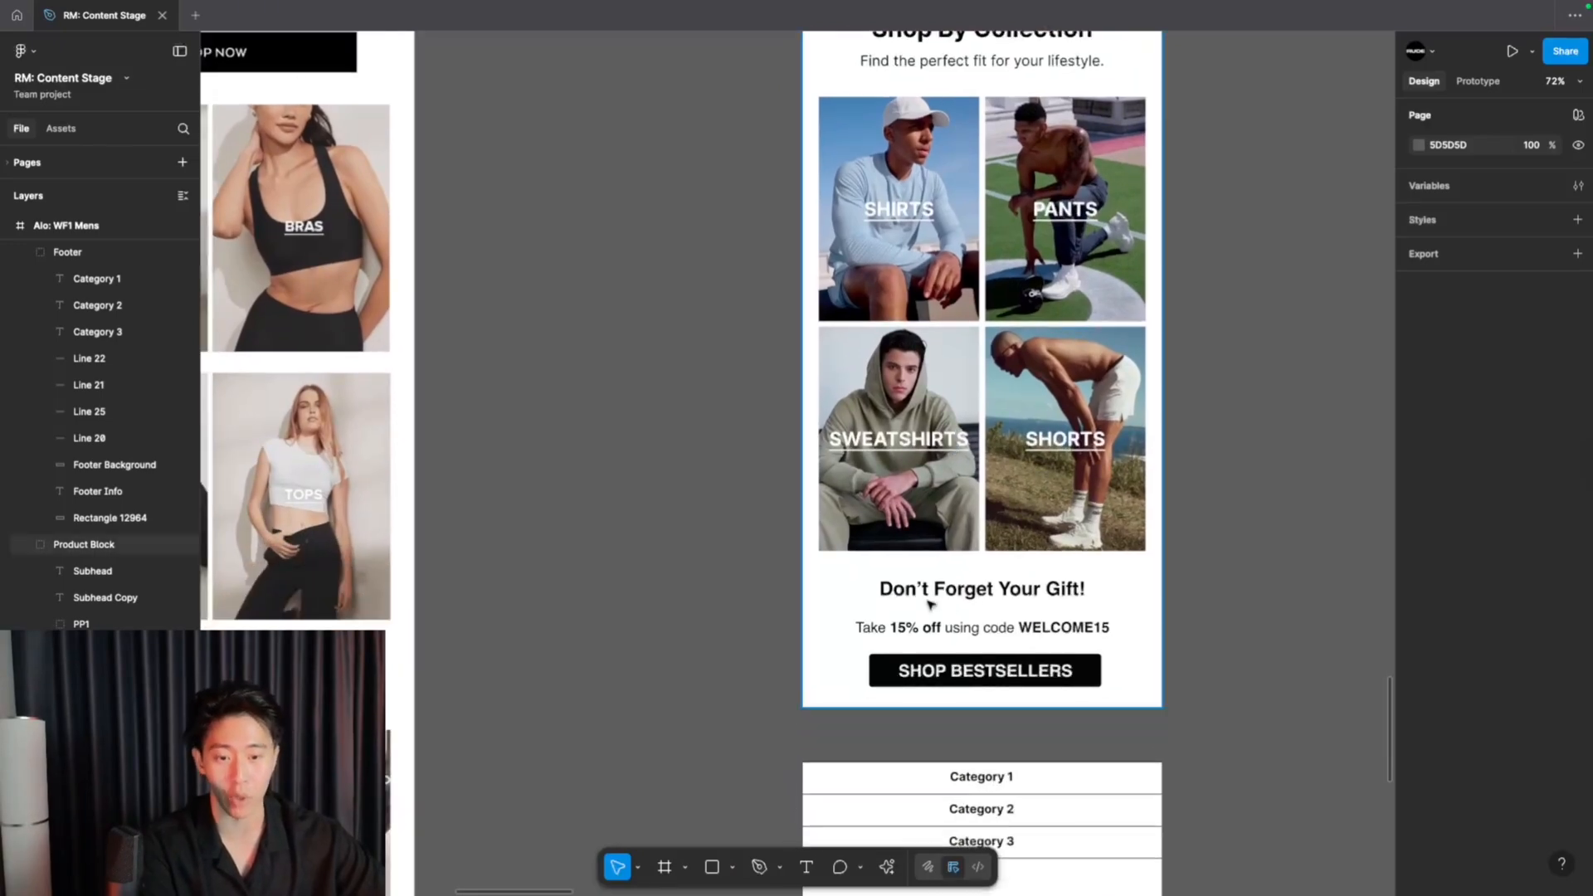
pyautogui.scroll(3, 931, 605)
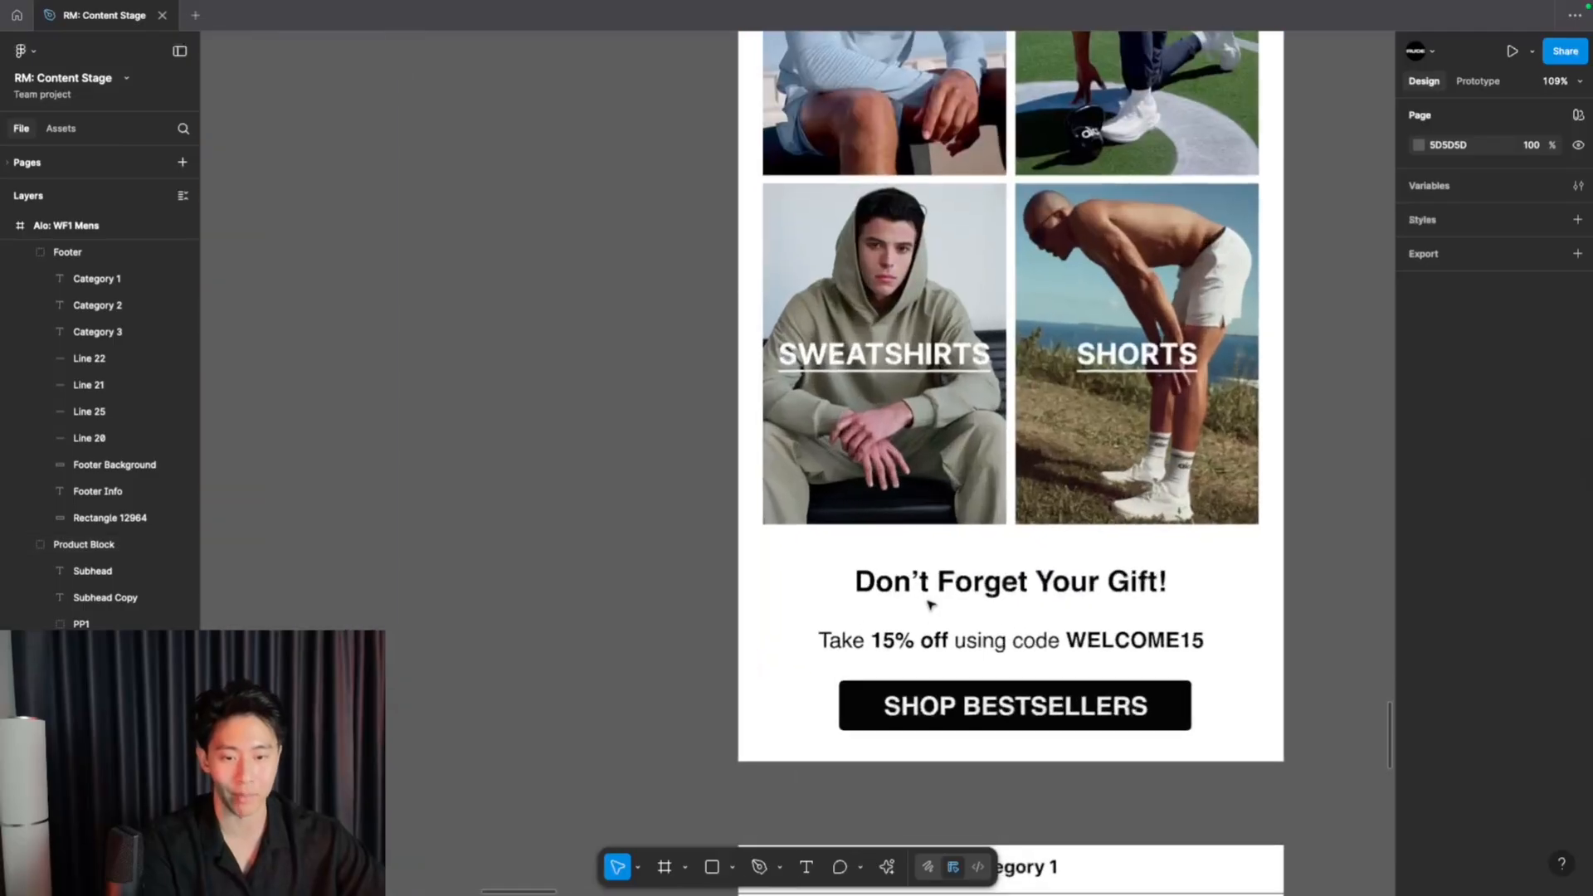
# - Tighten the closing section's spacing by moving the 15% off line up to Y 2190 and the SHOP BESTSELLERS button to Y 2250
pyautogui.click(979, 651)
pyautogui.press('Escape')
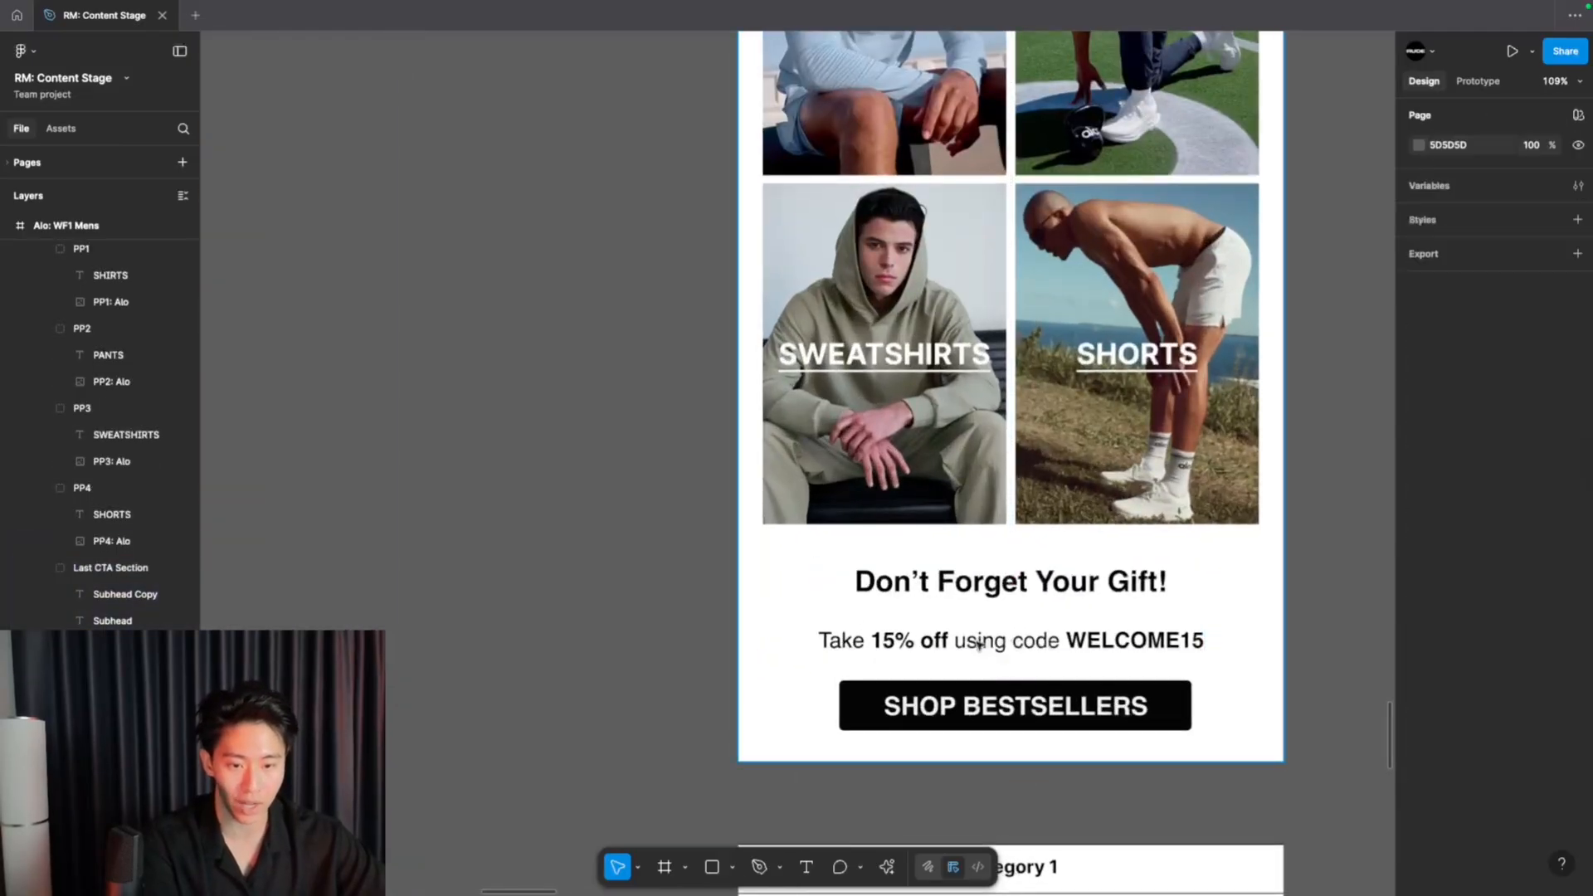
pyautogui.doubleClick(979, 644)
pyautogui.doubleClick(979, 642)
pyautogui.press('Escape')
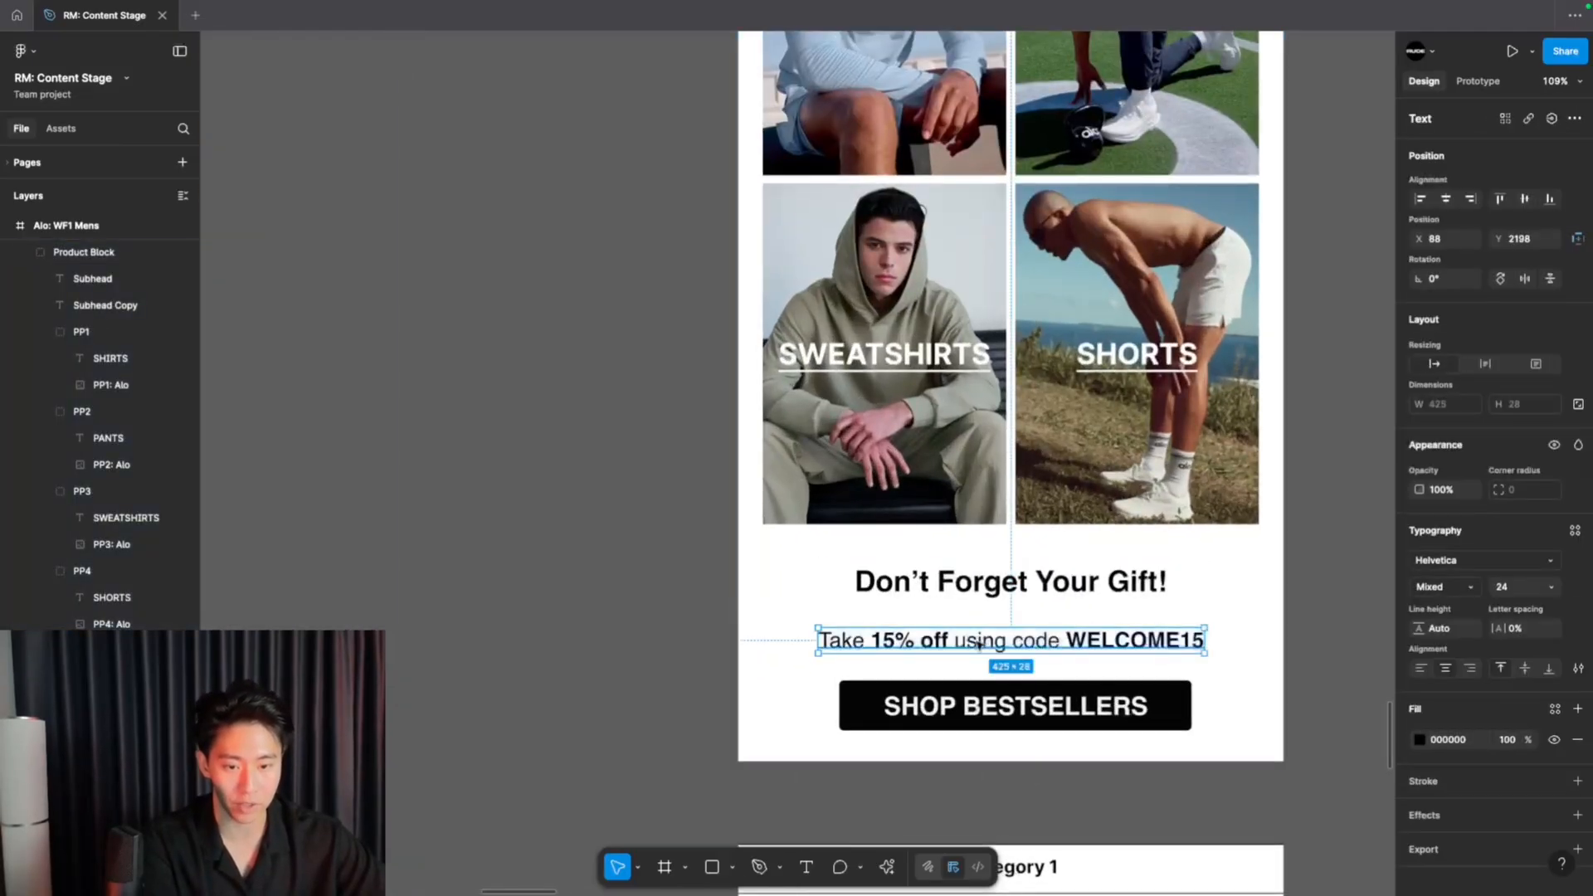
pyautogui.moveTo(979, 645); pyautogui.dragTo(979, 637)
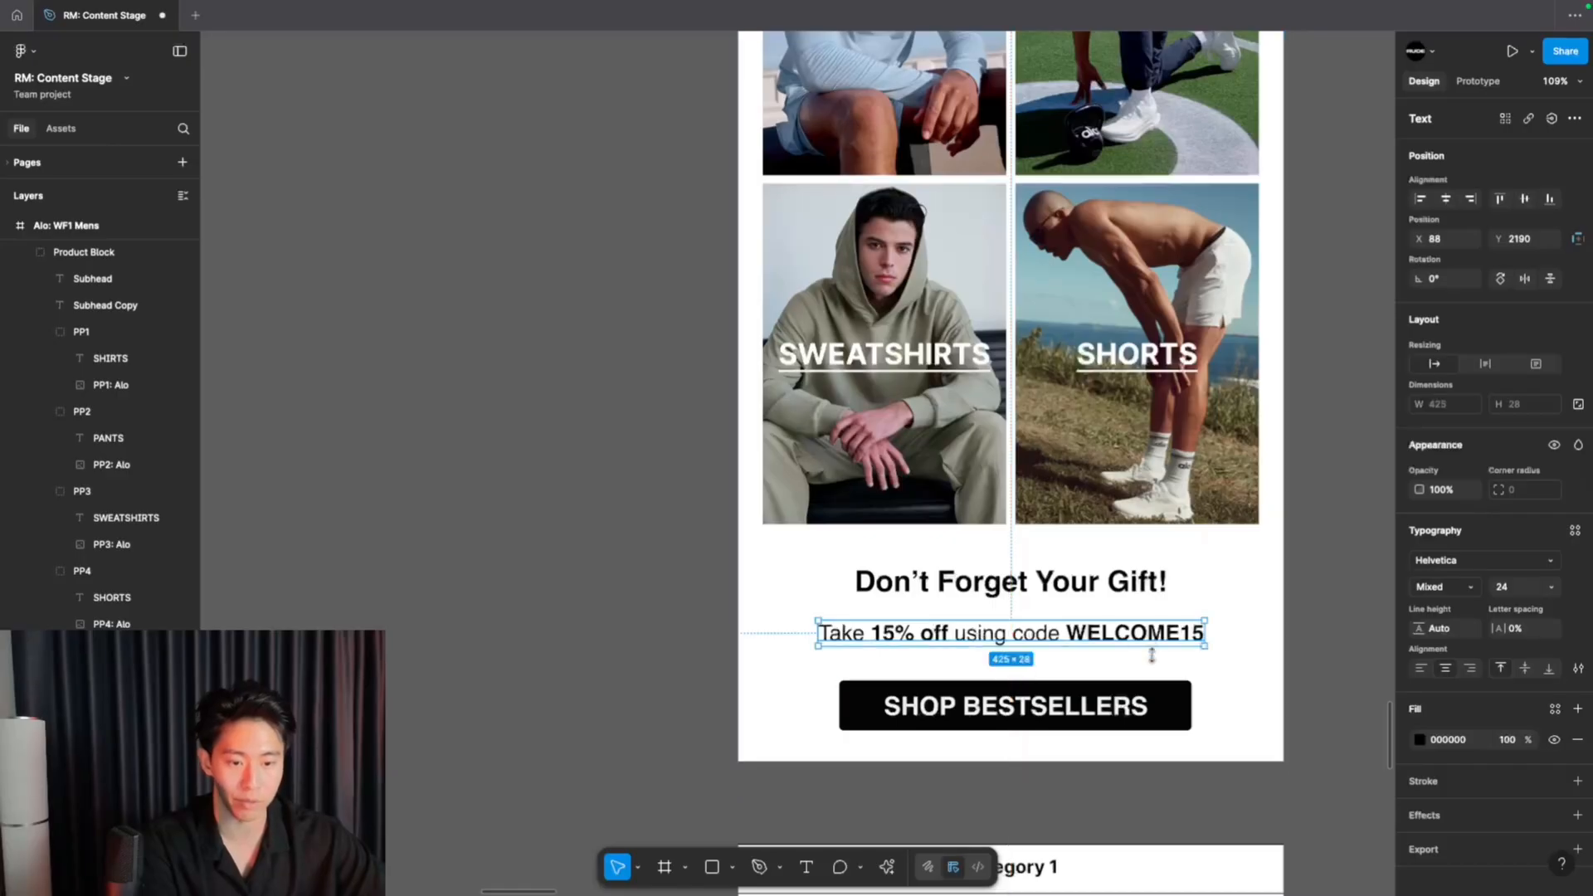
pyautogui.click(1155, 712)
pyautogui.scroll(-3, 1158, 714)
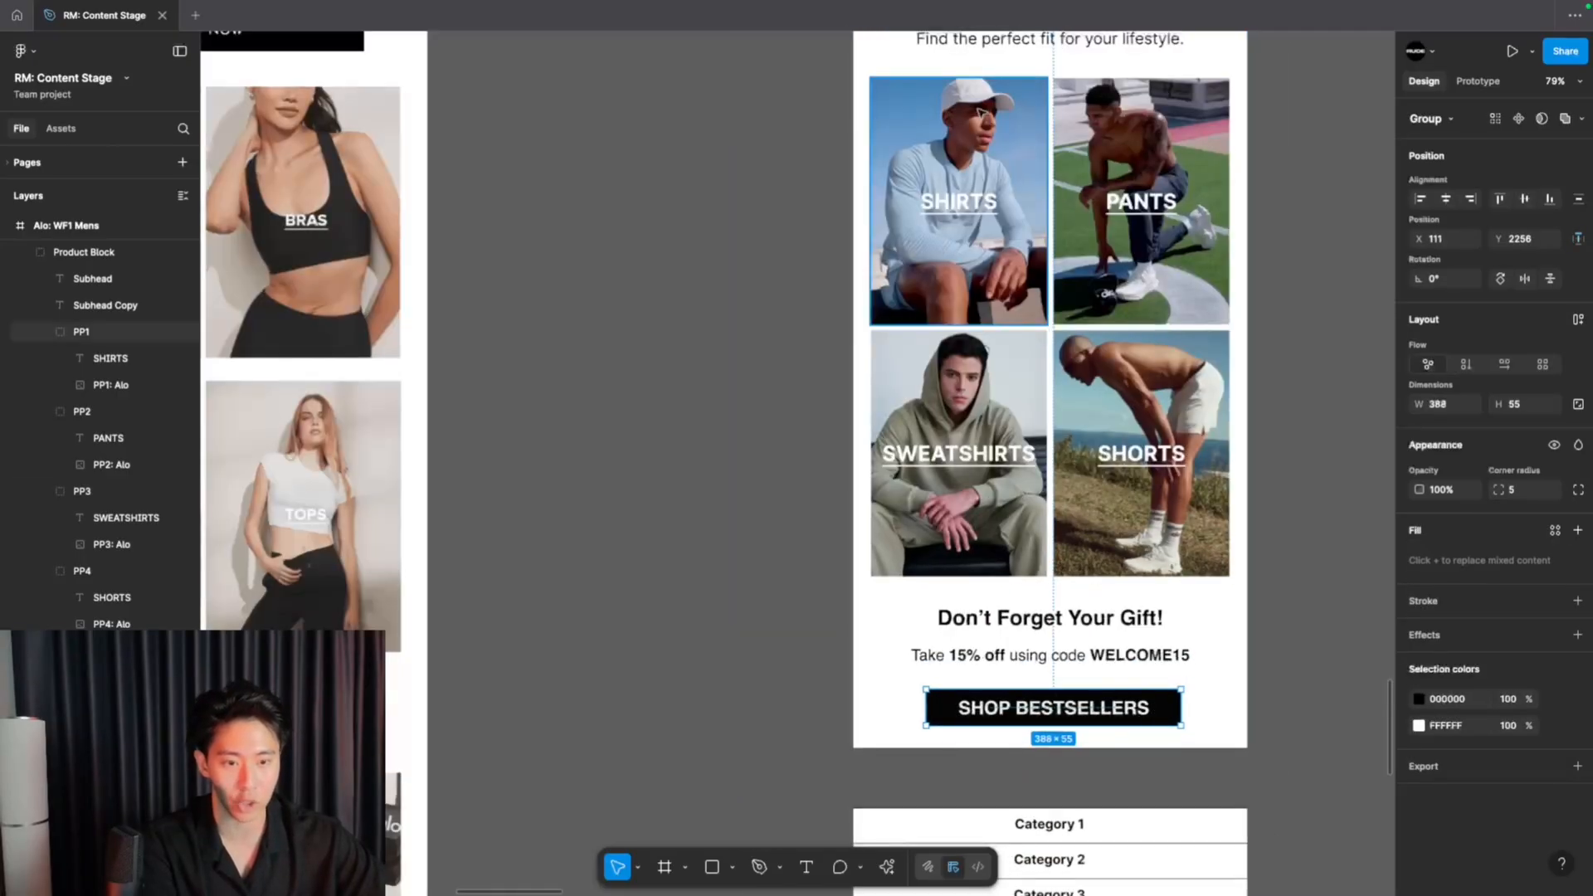
pyautogui.moveTo(1125, 715); pyautogui.dragTo(1124, 709)
# - Place the Alo footer image with the shipping, returns and Afterpay icons just beneath the product block, aligned to its width
pyautogui.scroll(-3, 1124, 709)
pyautogui.scroll(-5, 1146, 747)
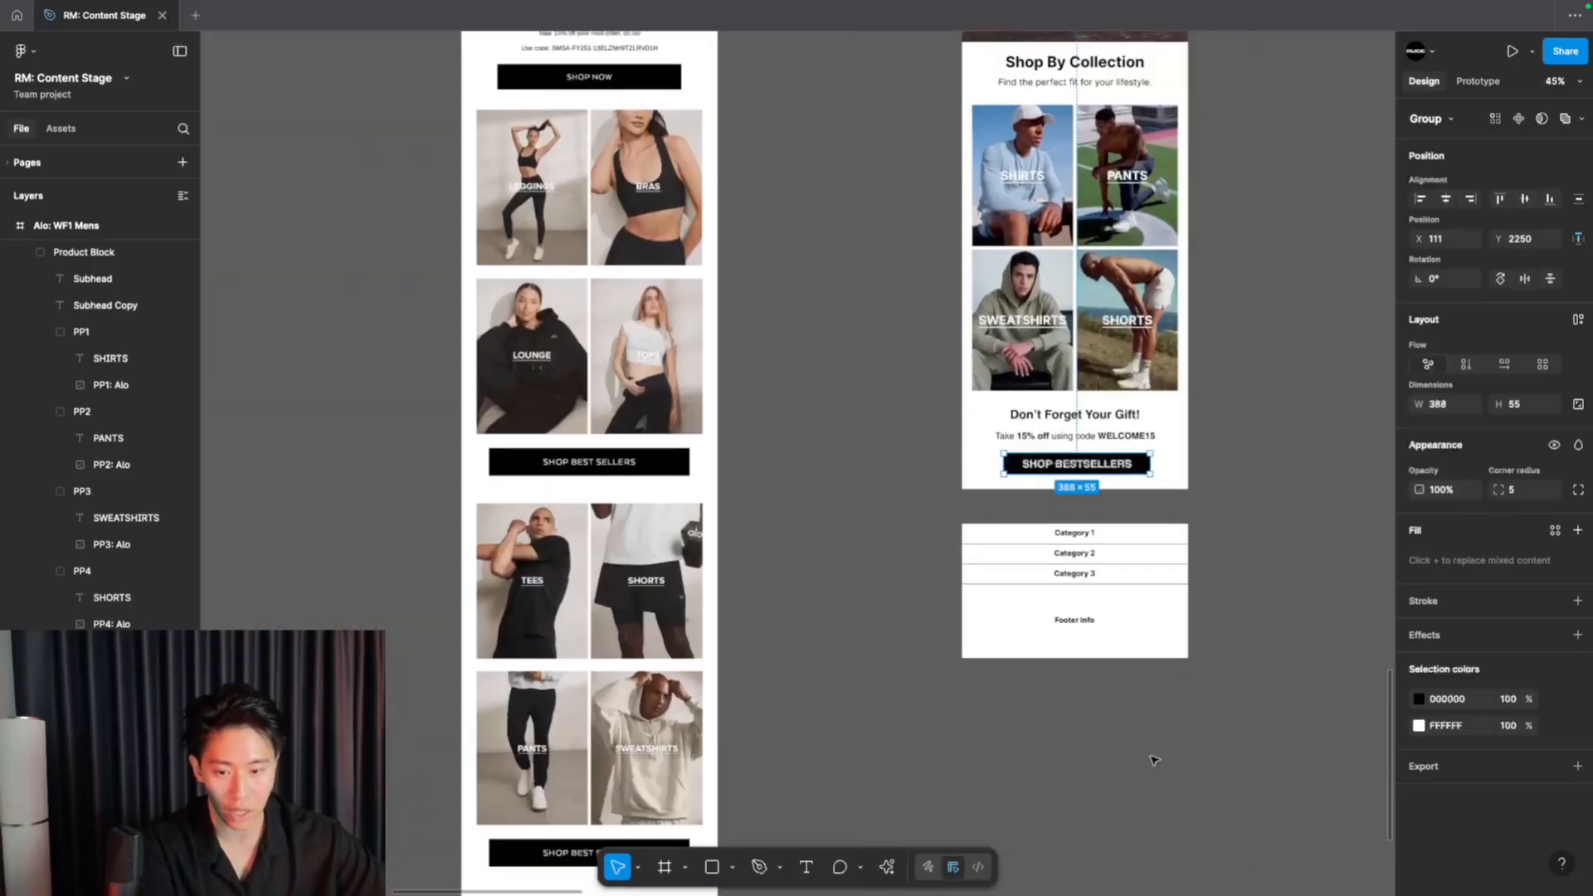
pyautogui.hscroll(2, 650, 799)
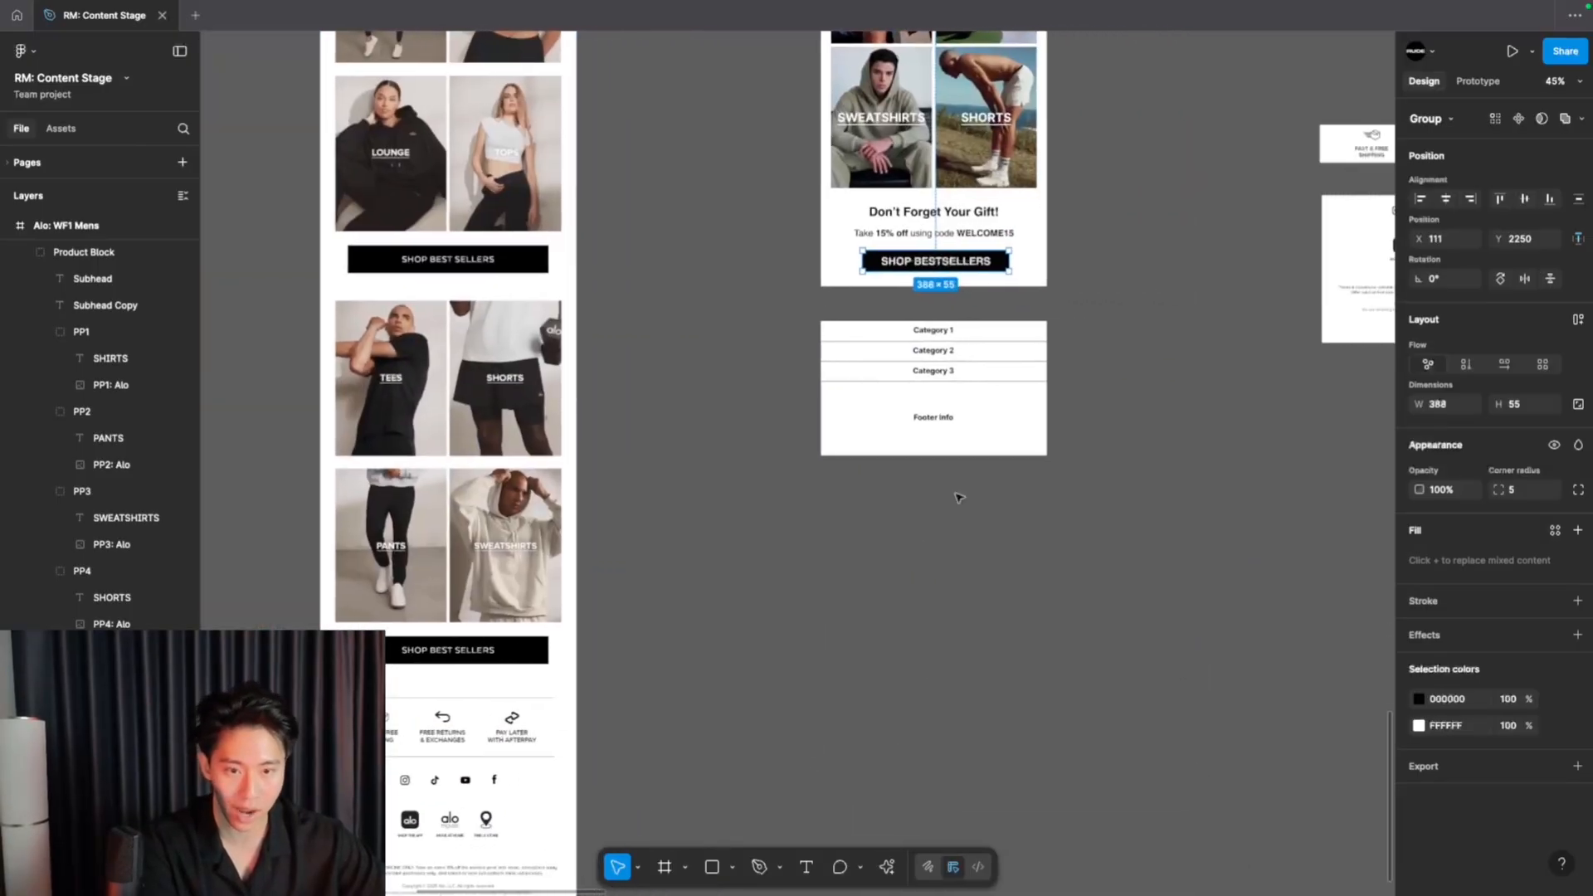
pyautogui.moveTo(535, 395); pyautogui.dragTo(537, 397)
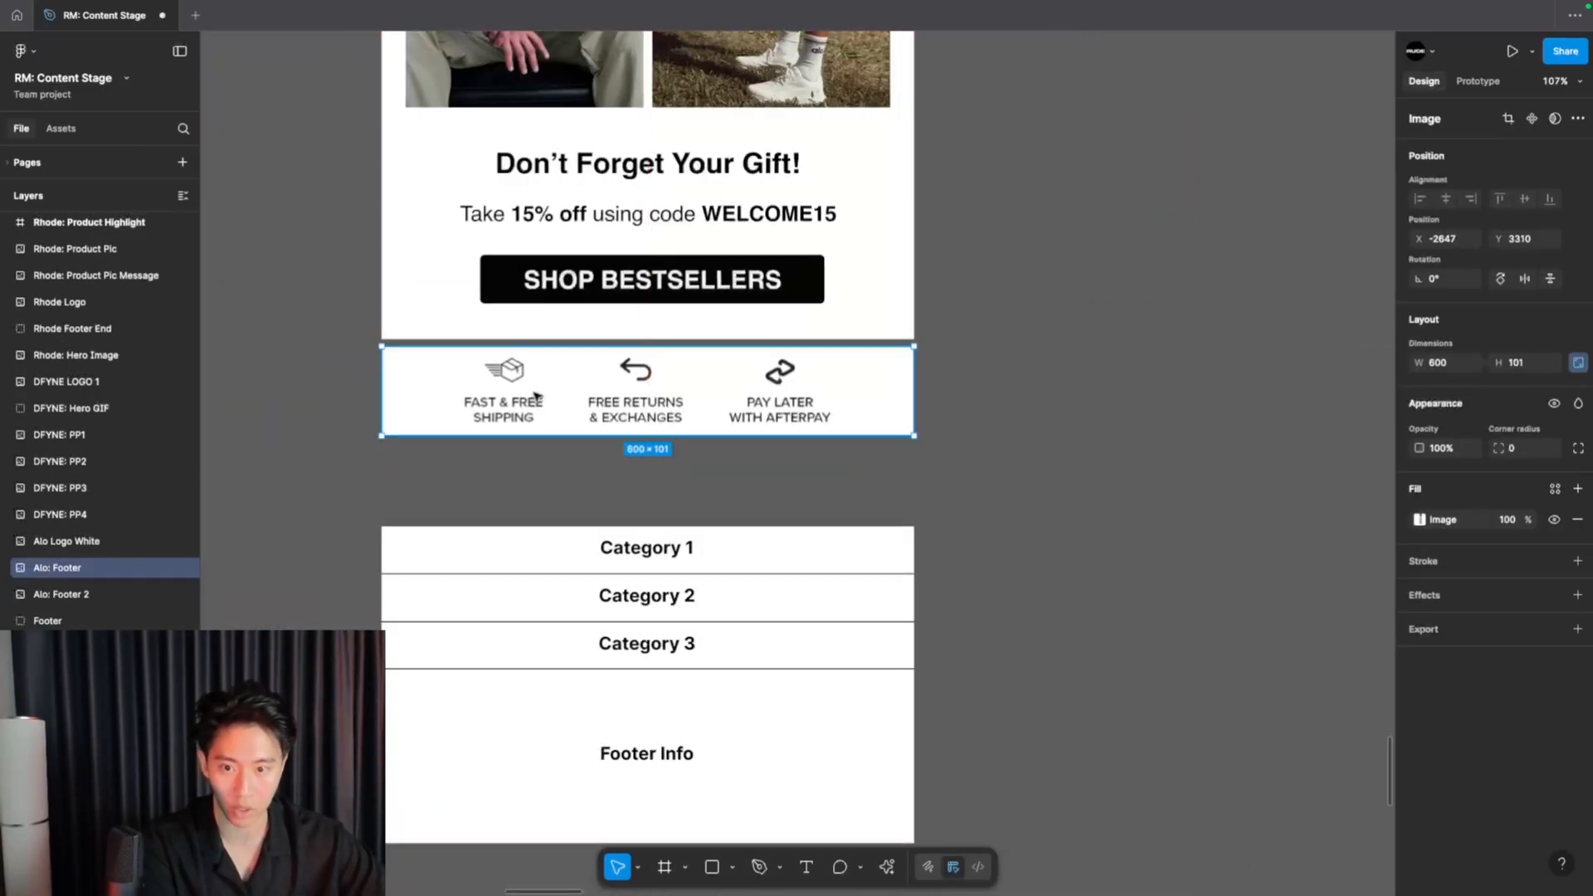
pyautogui.scroll(5, 535, 397)
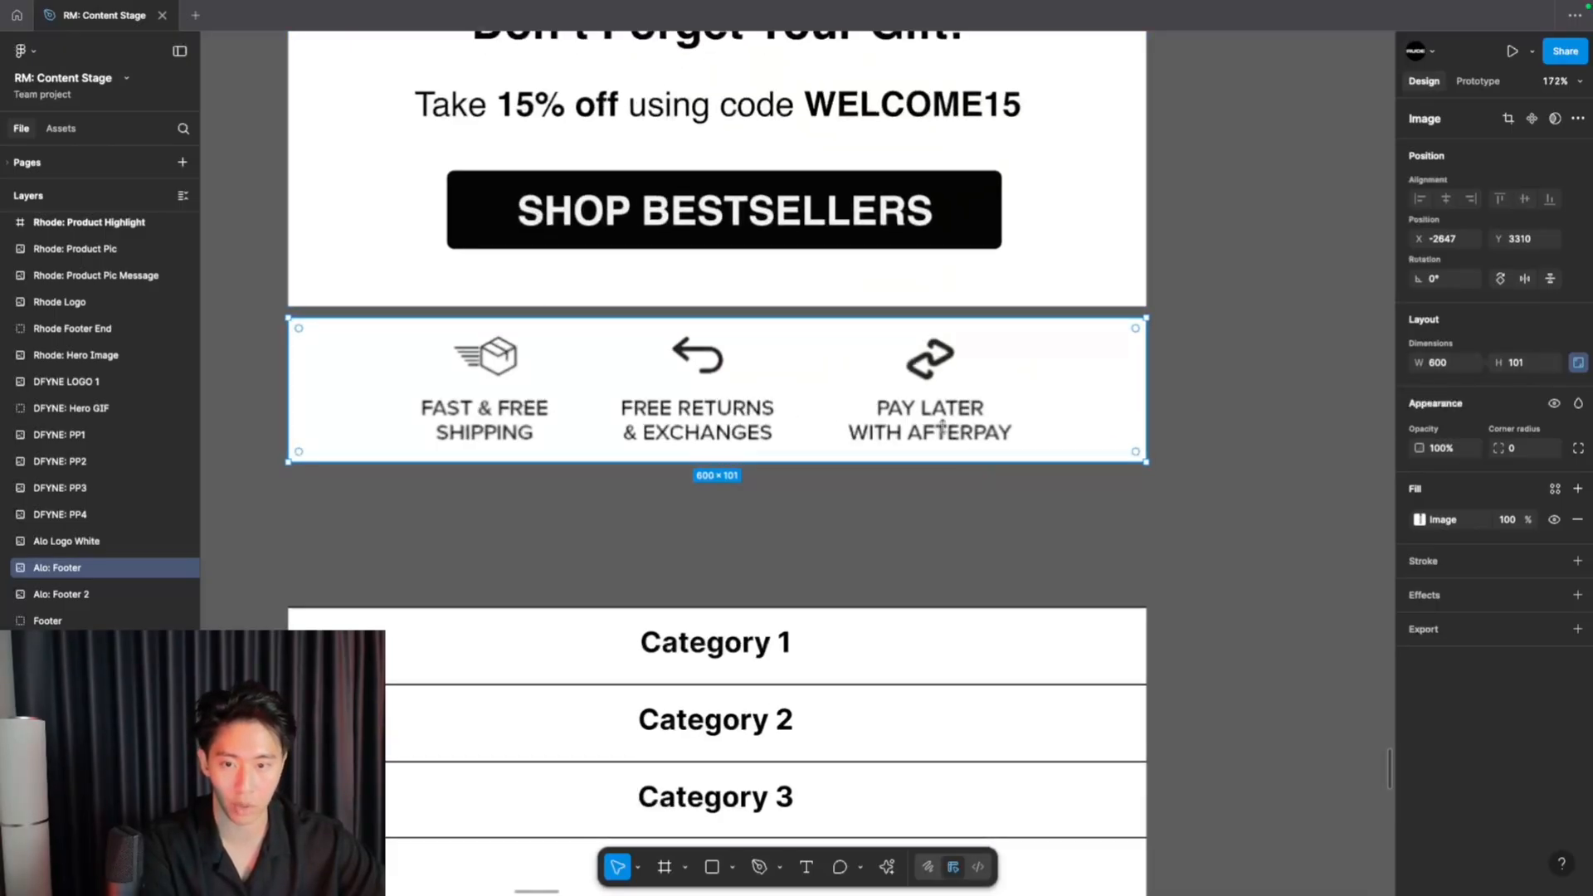
pyautogui.scroll(-7, 942, 428)
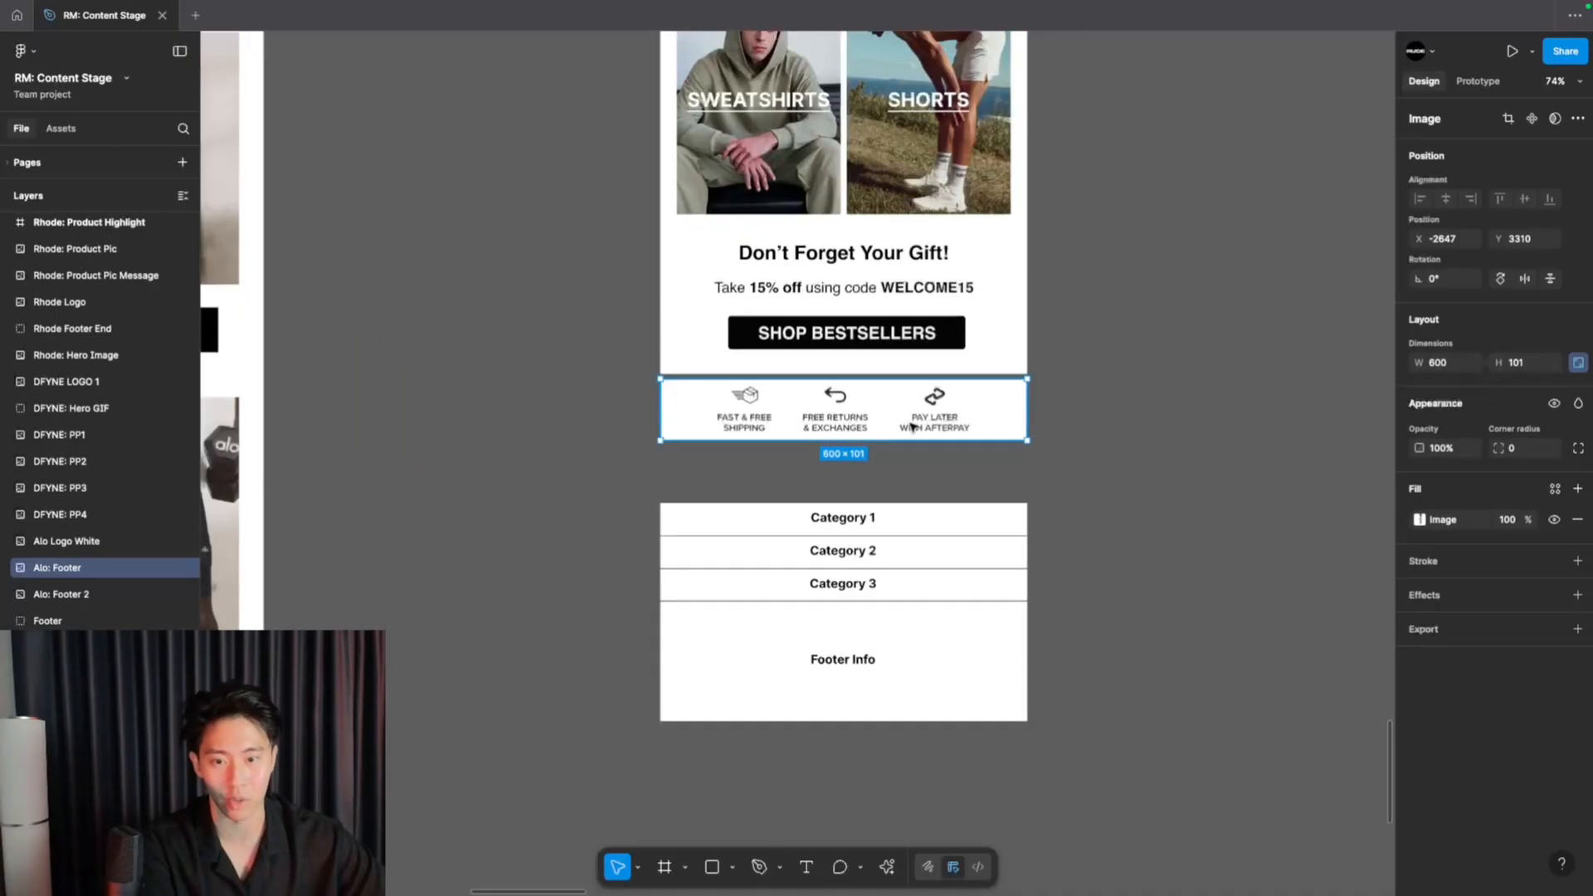
# - Move the footer group up just beneath the shipping icons strip and rename its three categories MENS, WOMENS and WELLNESS
pyautogui.scroll(1, 911, 427)
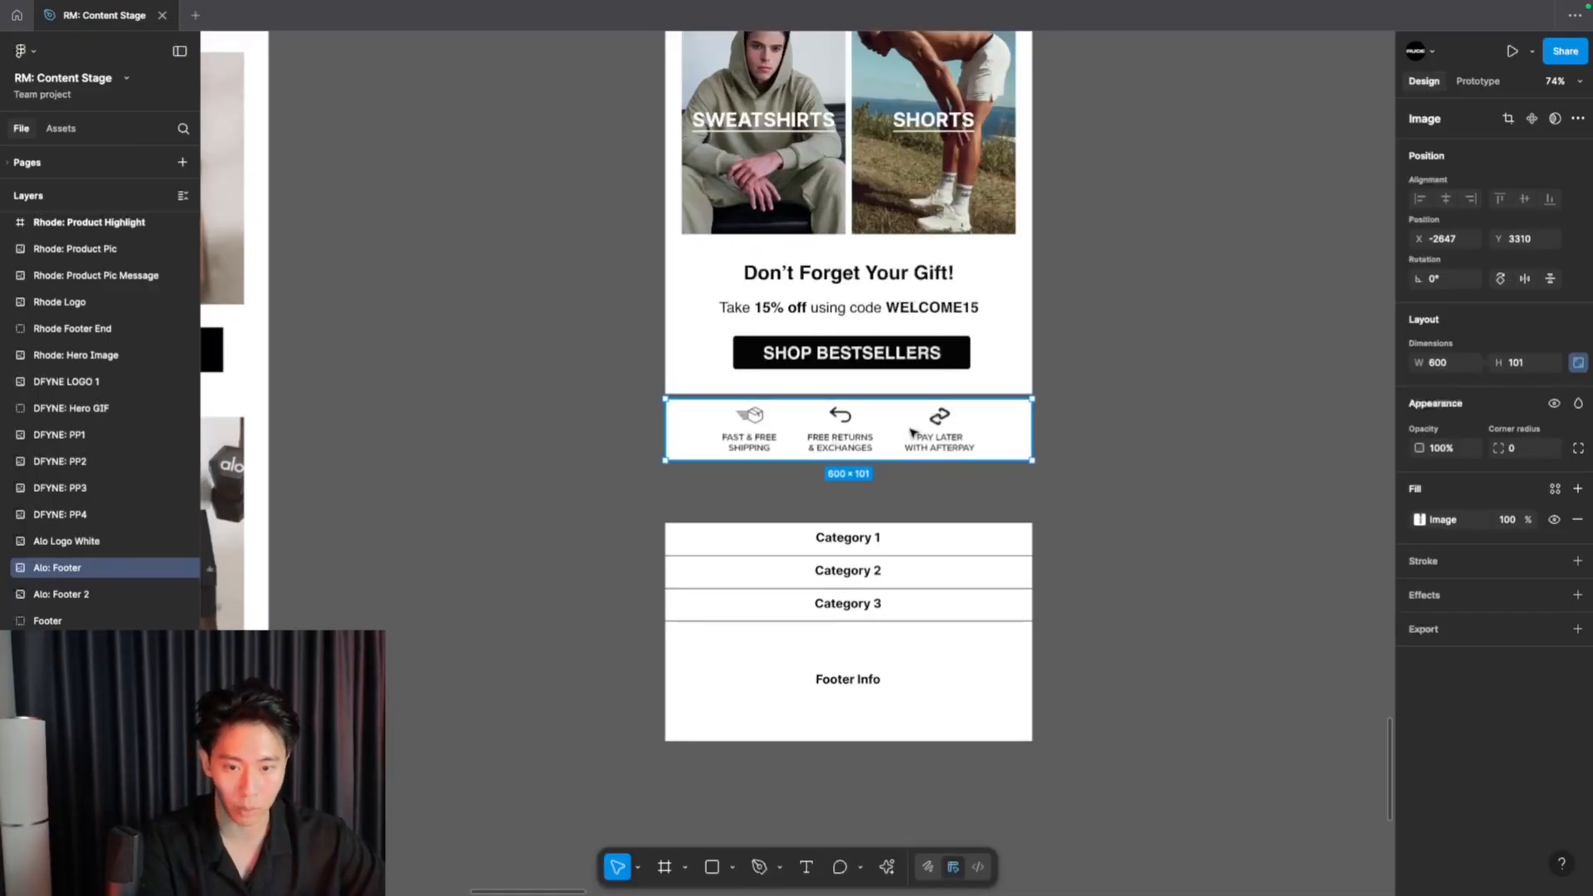
pyautogui.moveTo(879, 571); pyautogui.dragTo(879, 519)
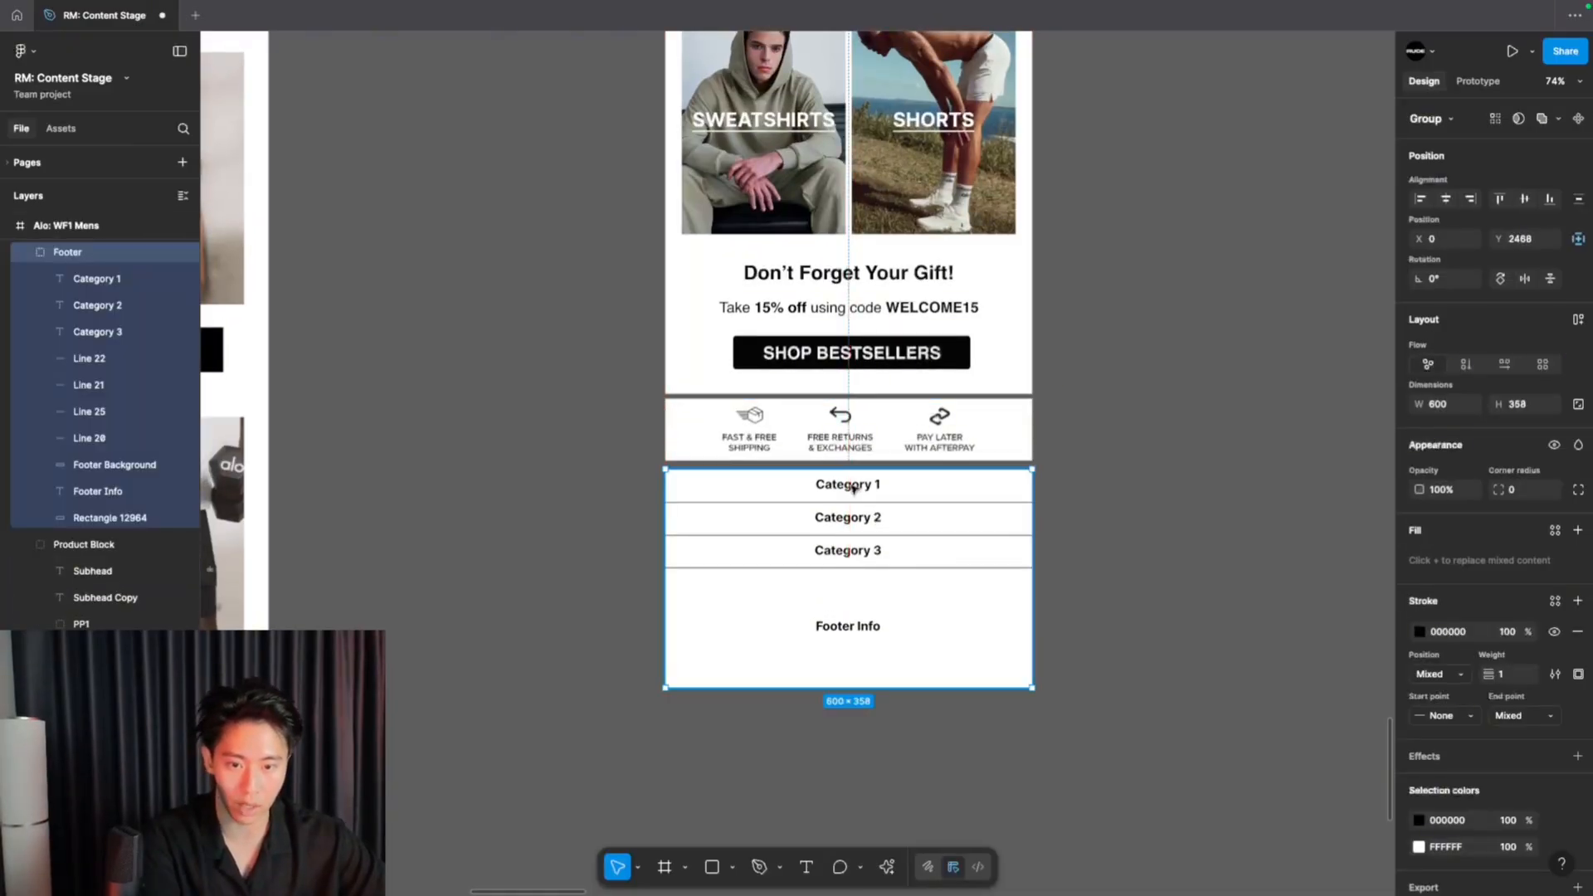
pyautogui.doubleClick(853, 489)
pyautogui.write('M')
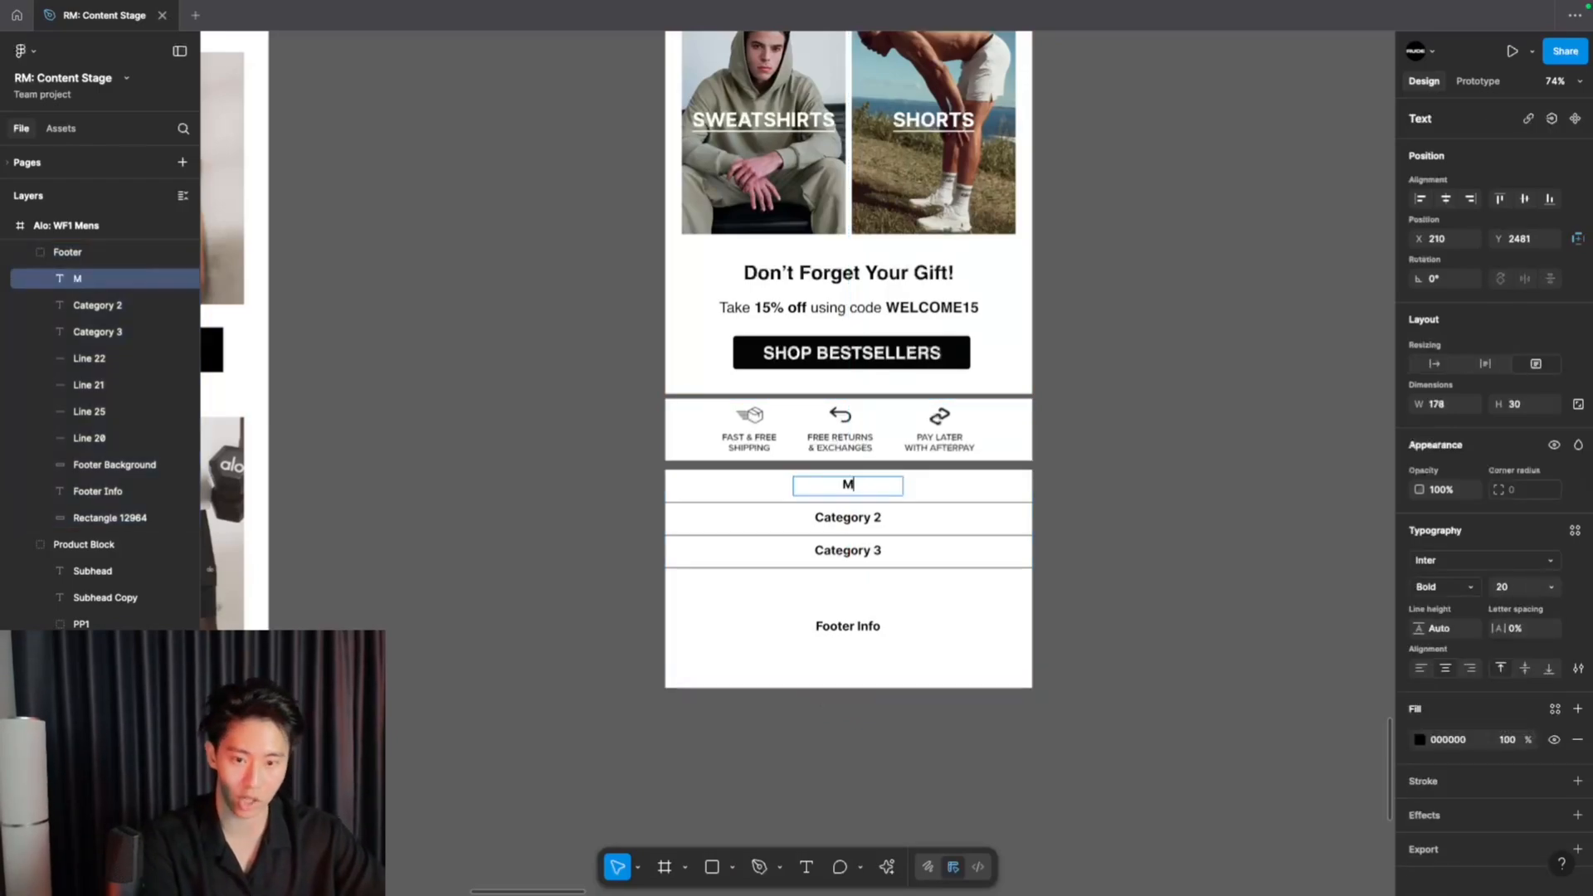
pyautogui.write('ENS')
pyautogui.doubleClick(865, 510)
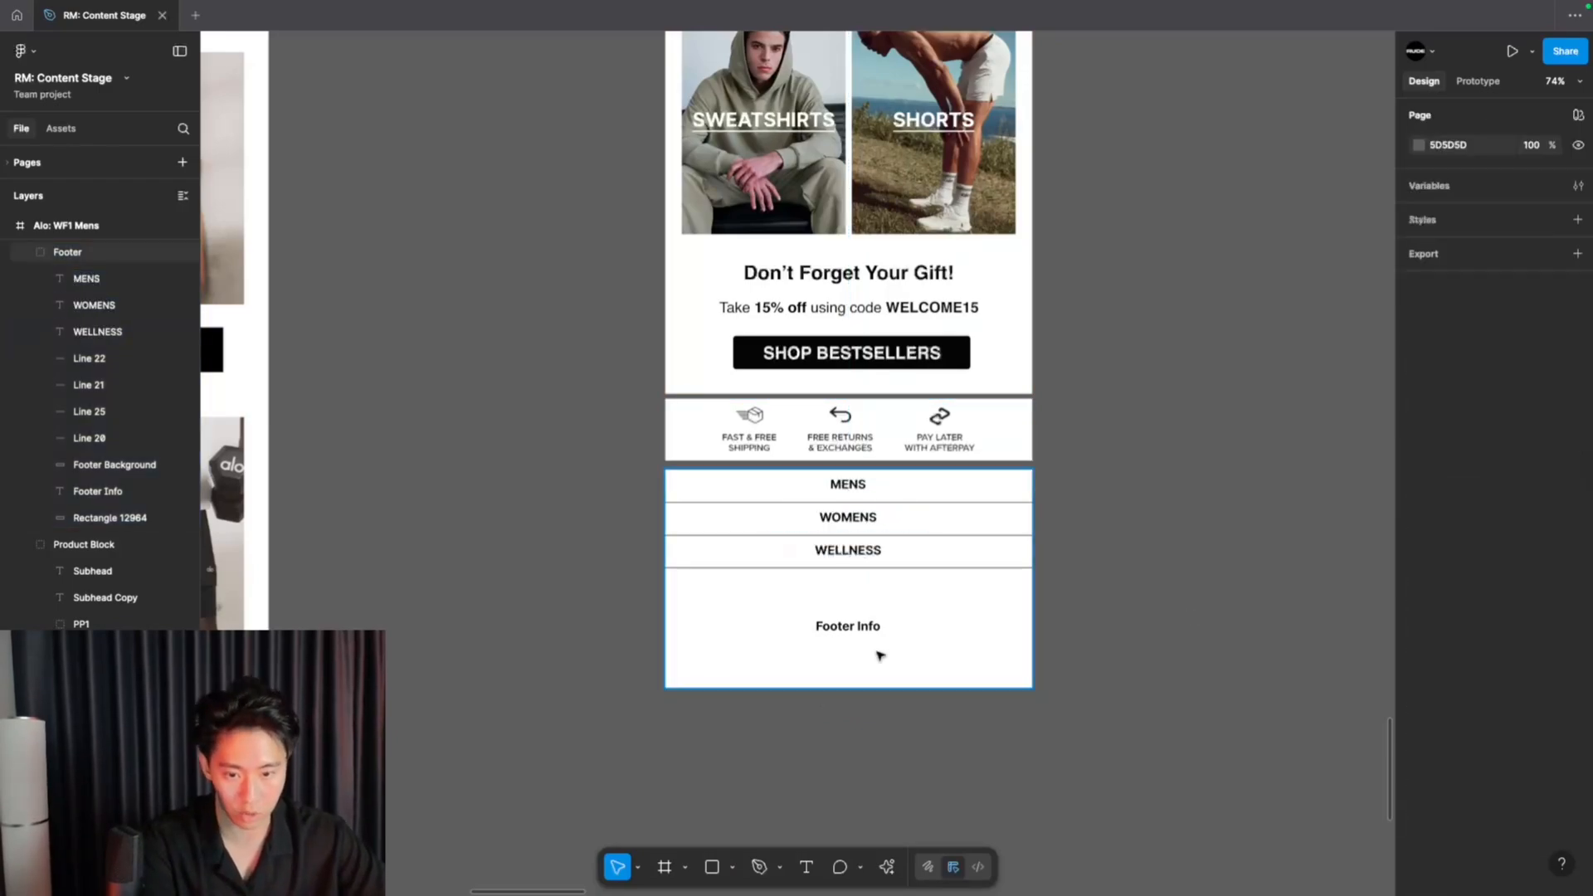
# - Delete the Footer Info placeholder text and the white rectangle behind it
pyautogui.click(838, 624)
pyautogui.press('Delete')
pyautogui.click(882, 634)
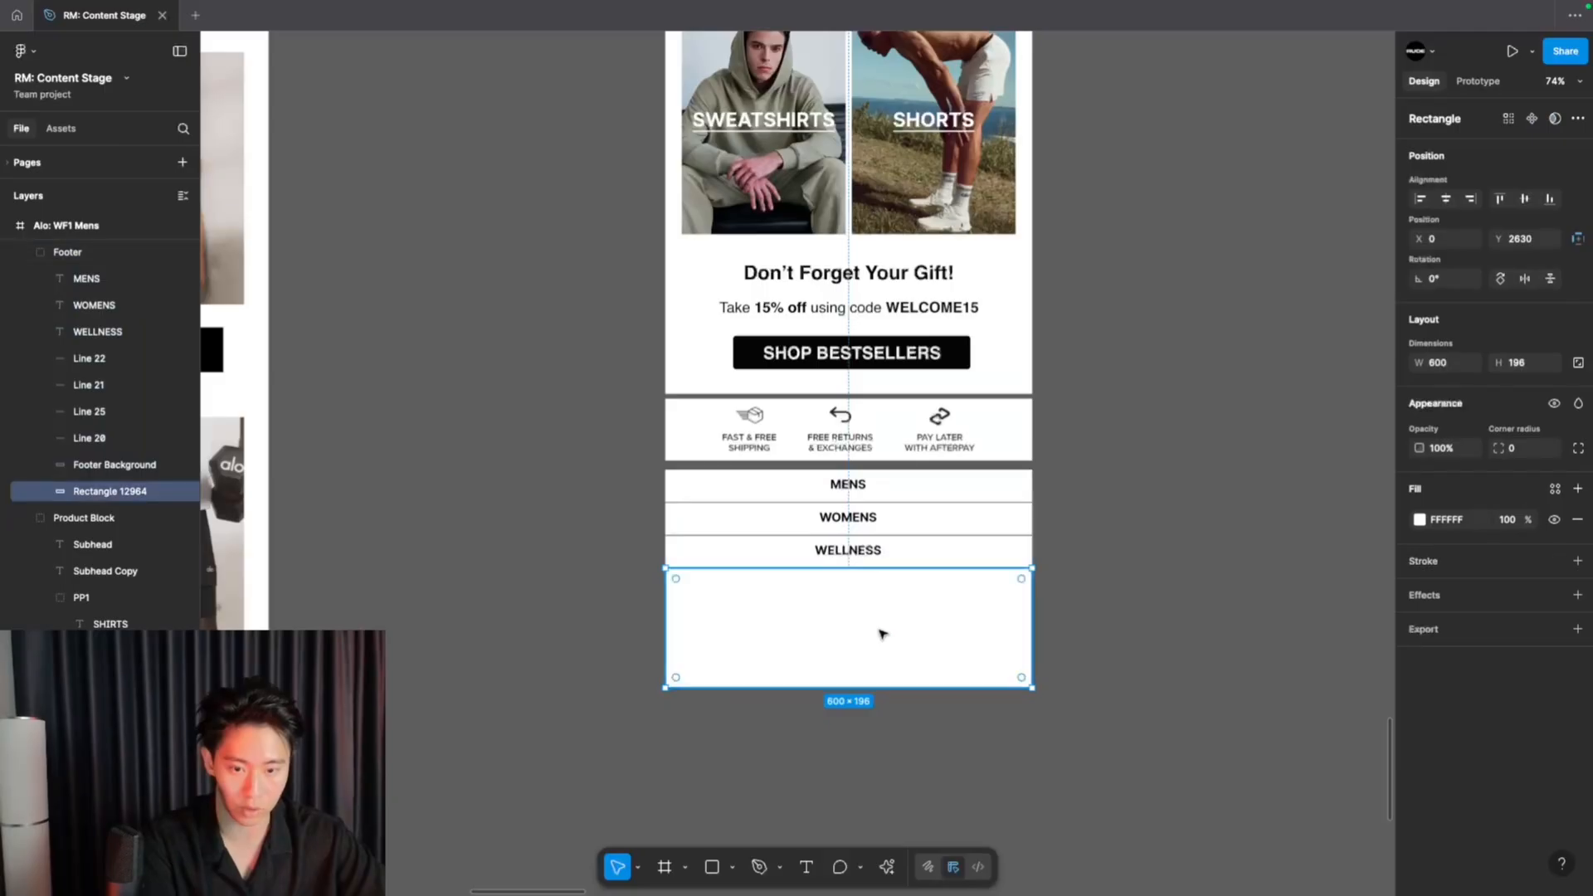
pyautogui.press('Delete')
# - Place the second Alo footer image with social icons and terms directly beneath the WELLNESS row, aligned to the footer's width
pyautogui.scroll(-5, 883, 634)
pyautogui.hscroll(3, 883, 634)
pyautogui.moveTo(1220, 381); pyautogui.dragTo(722, 598)
pyautogui.scroll(-3, 722, 598)
pyautogui.hscroll(-2, 721, 598)
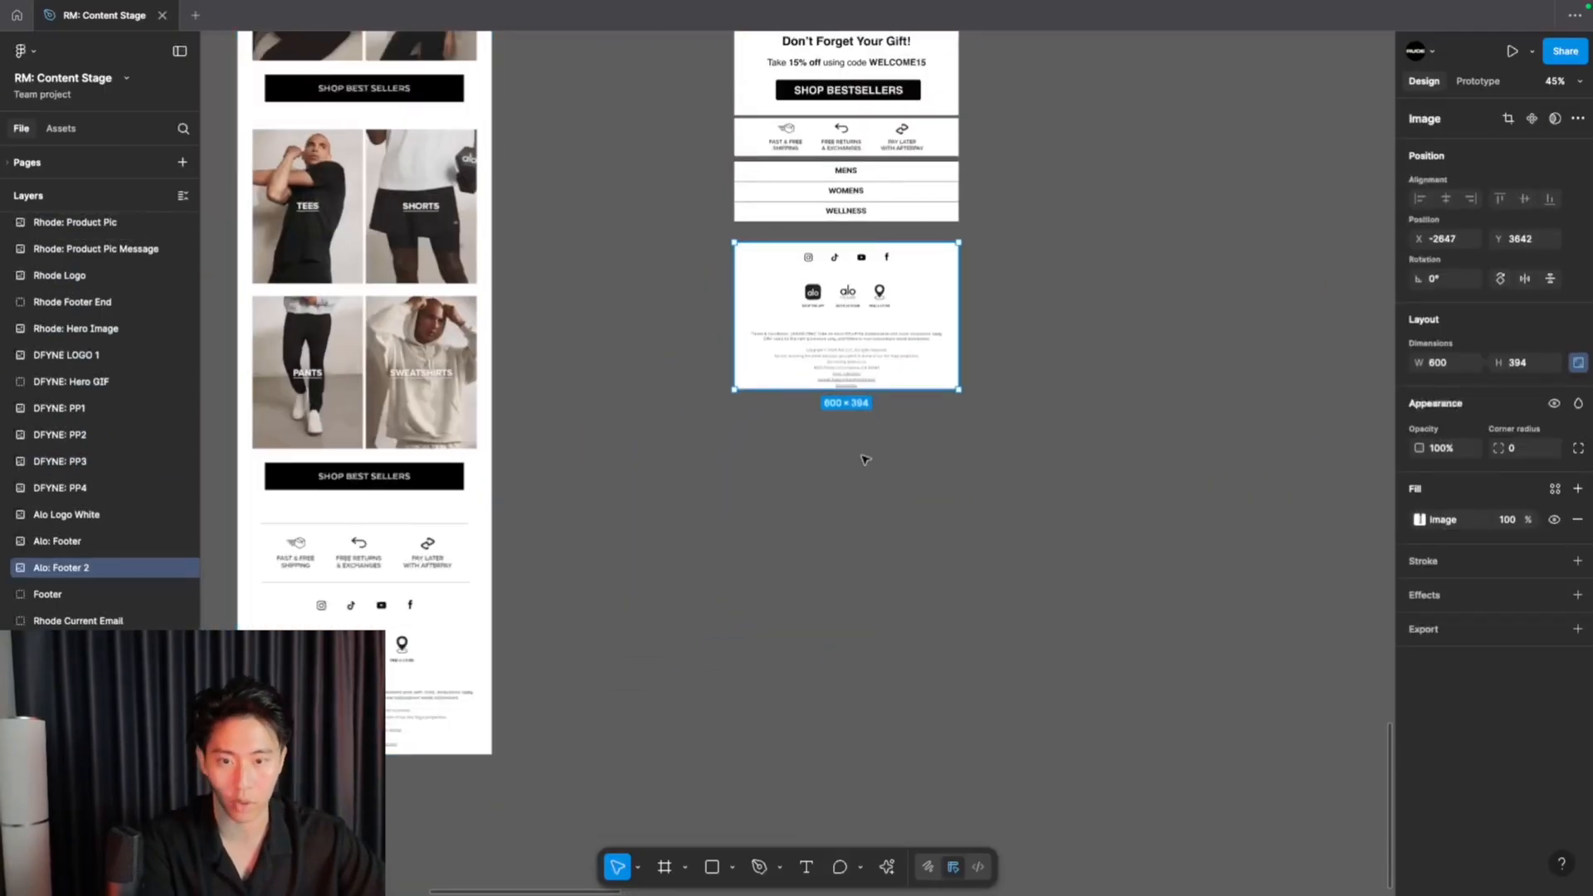
pyautogui.scroll(4, 864, 457)
pyautogui.scroll(2, 863, 457)
pyautogui.moveTo(864, 457); pyautogui.dragTo(863, 427)
pyautogui.scroll(4, 848, 281)
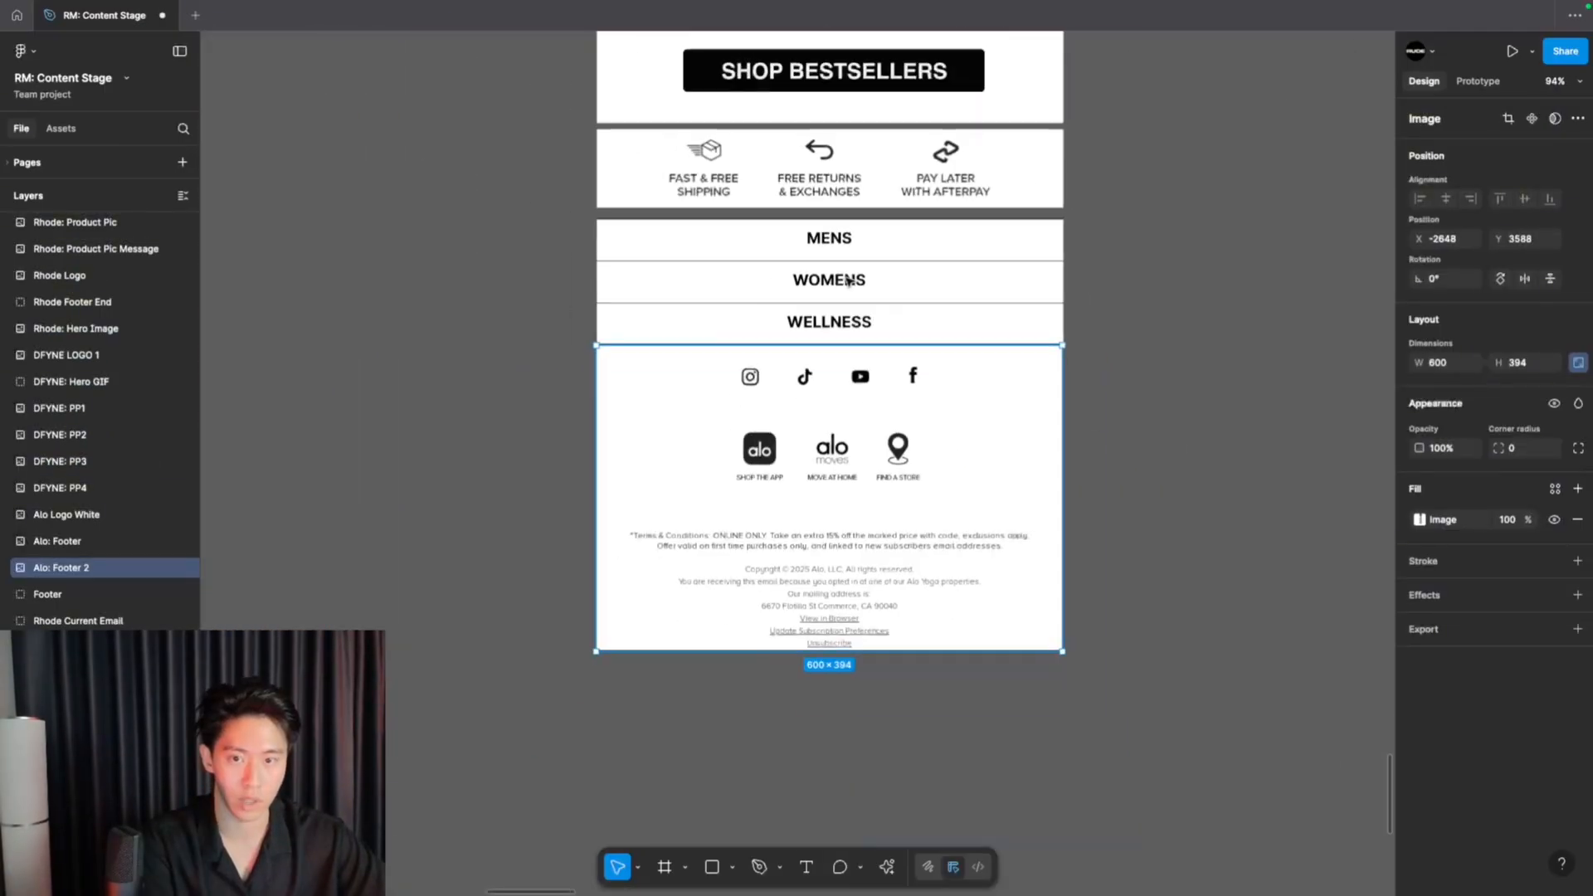
pyautogui.scroll(2, 848, 281)
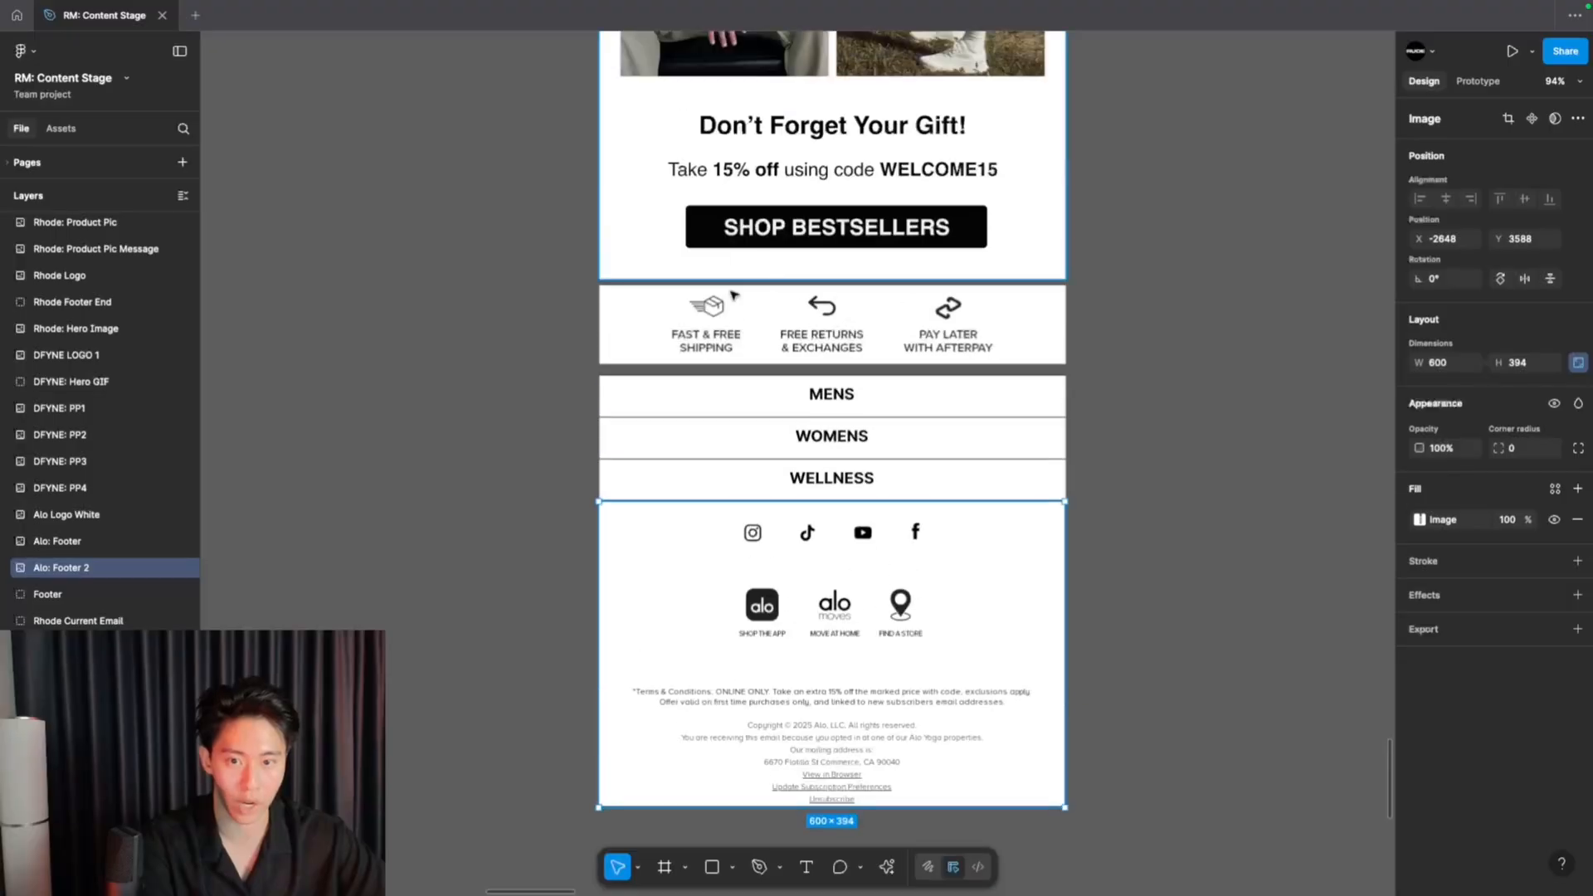
pyautogui.click(1144, 416)
# - Examine the completed footer's sections and dividers, and compare the whole redesigned Alo email with the original
pyautogui.scroll(5, 1144, 417)
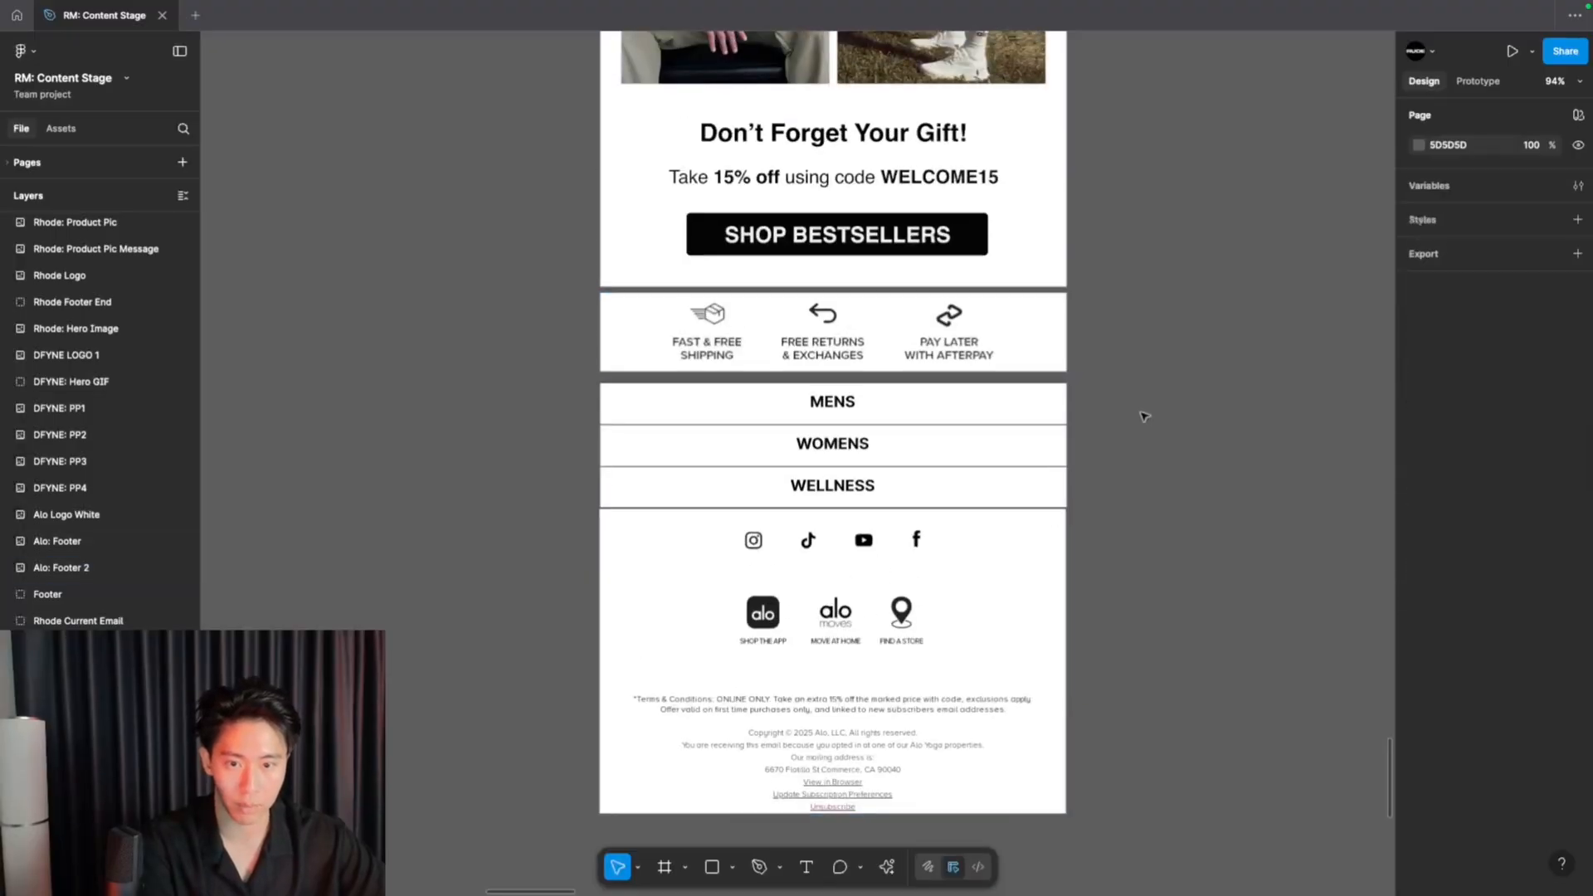
pyautogui.scroll(-6, 1144, 417)
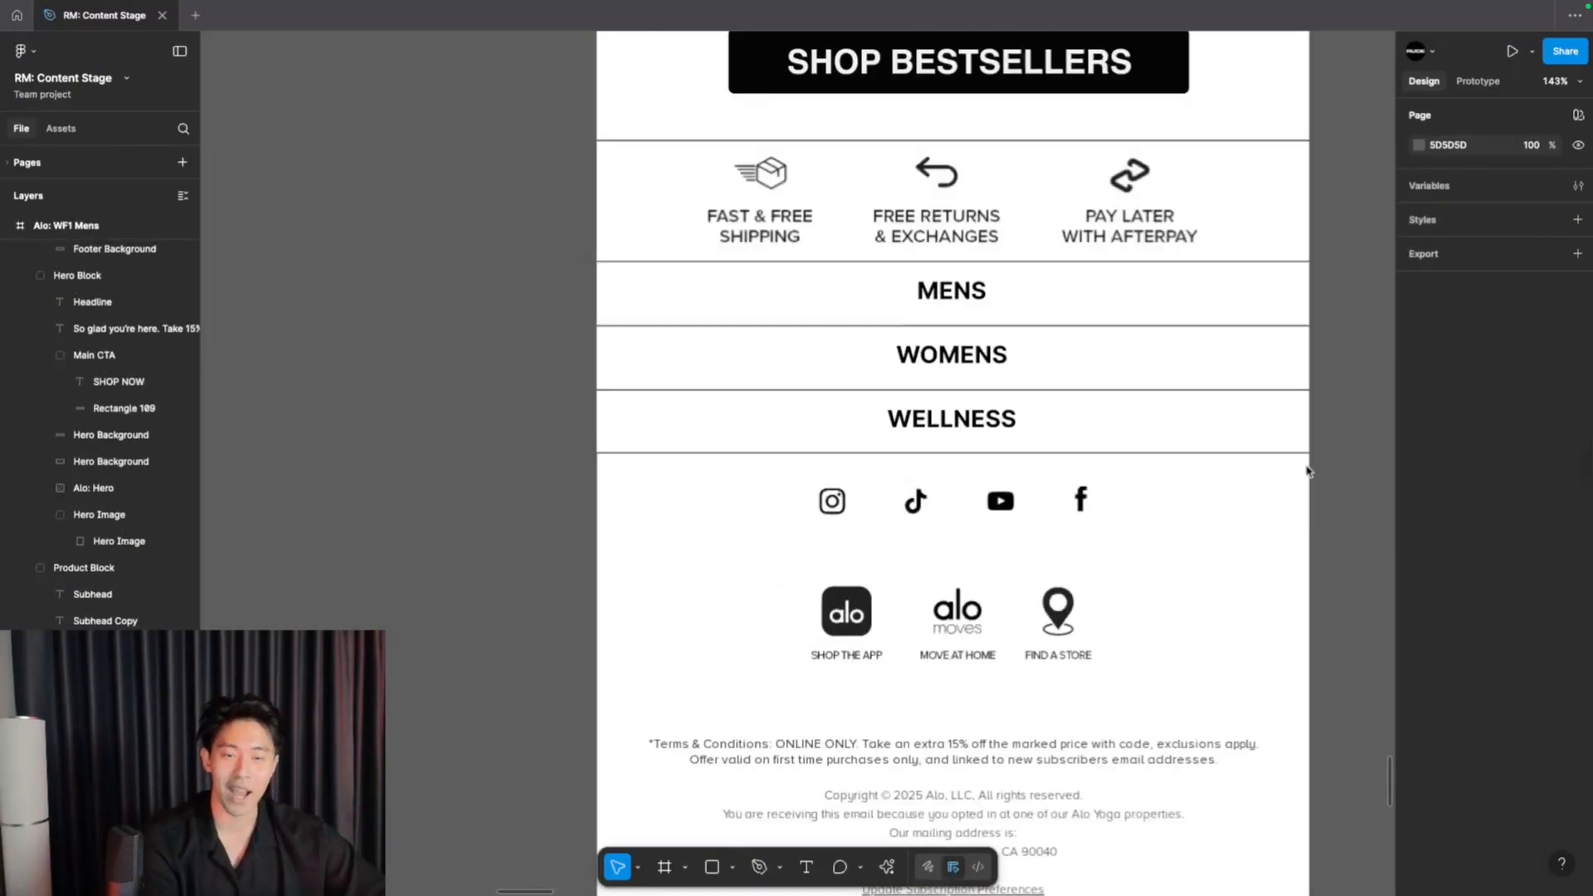
pyautogui.keyDown('ctrl'); pyautogui.scroll(-5, 1307, 473); pyautogui.keyUp('ctrl')
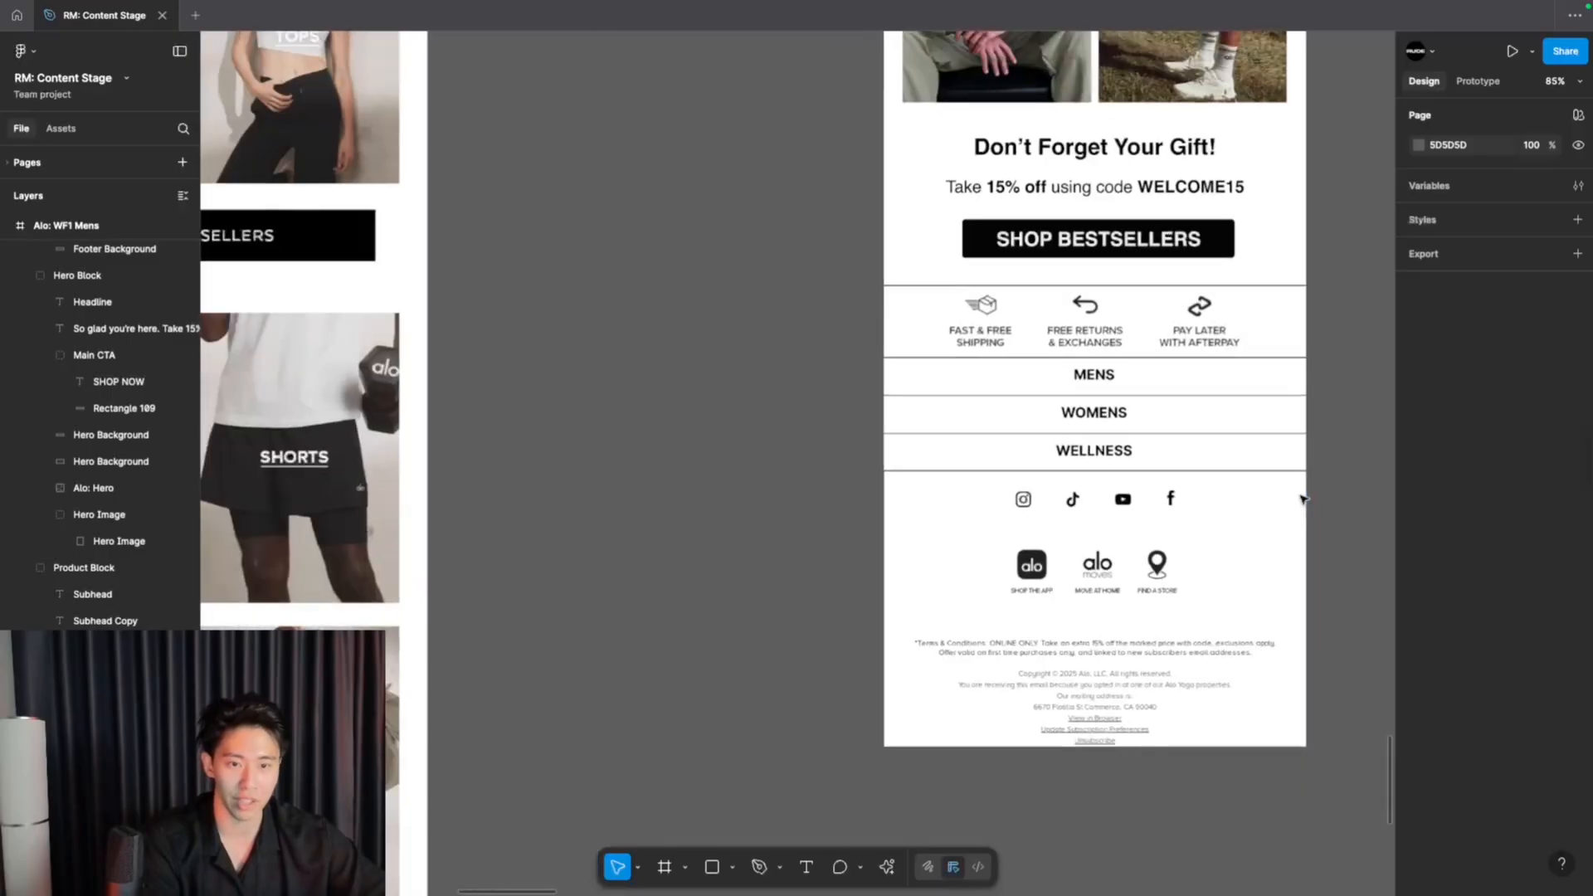
pyautogui.scroll(3, 1304, 486)
pyautogui.keyDown('ctrl'); pyautogui.scroll(-3, 1303, 498); pyautogui.keyUp('ctrl')
pyautogui.scroll(6, 1303, 498)
pyautogui.hscroll(2, 1303, 498)
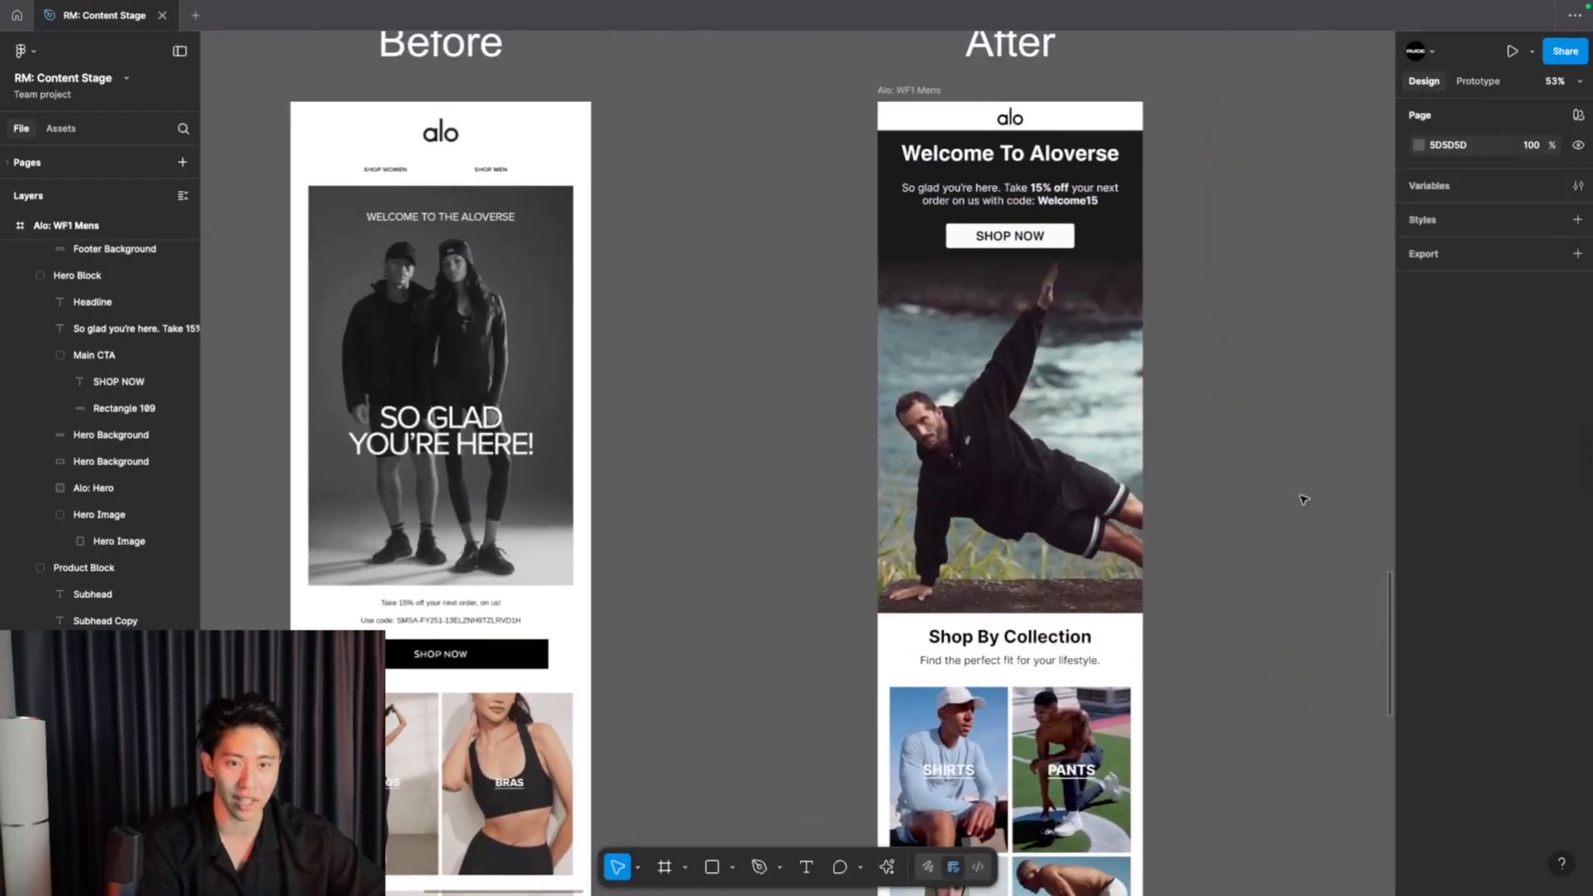
pyautogui.scroll(-5, 1303, 498)
pyautogui.scroll(6, 1302, 498)
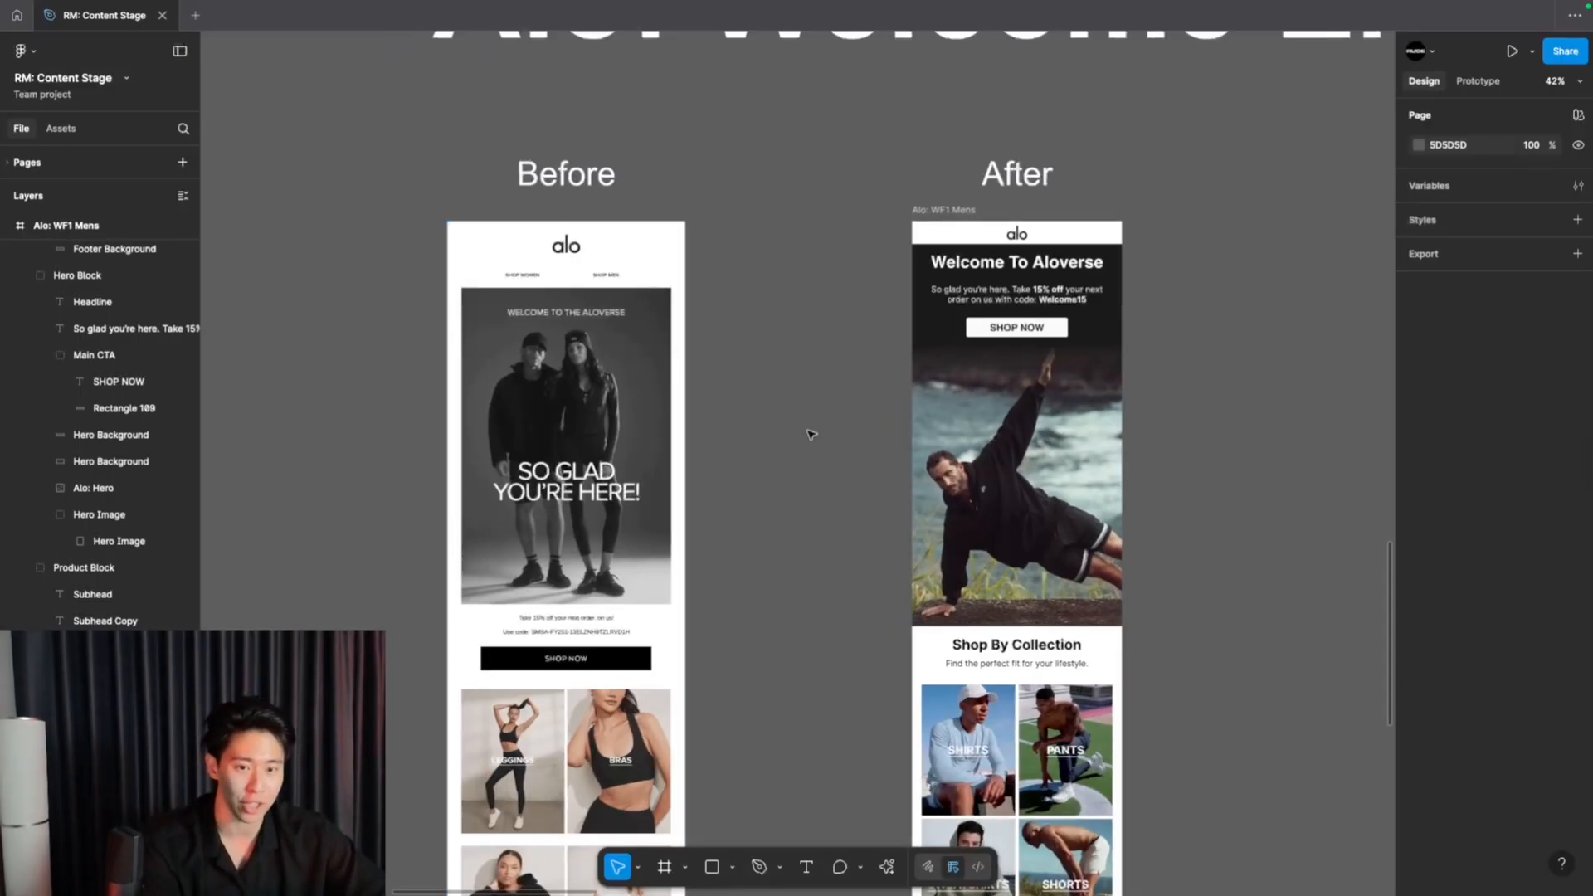
# - Review the redesigned email, including its logo block, against the notes on the approach to creating high-converting emails
pyautogui.scroll(-3, 812, 435)
pyautogui.hscroll(-9, 812, 435)
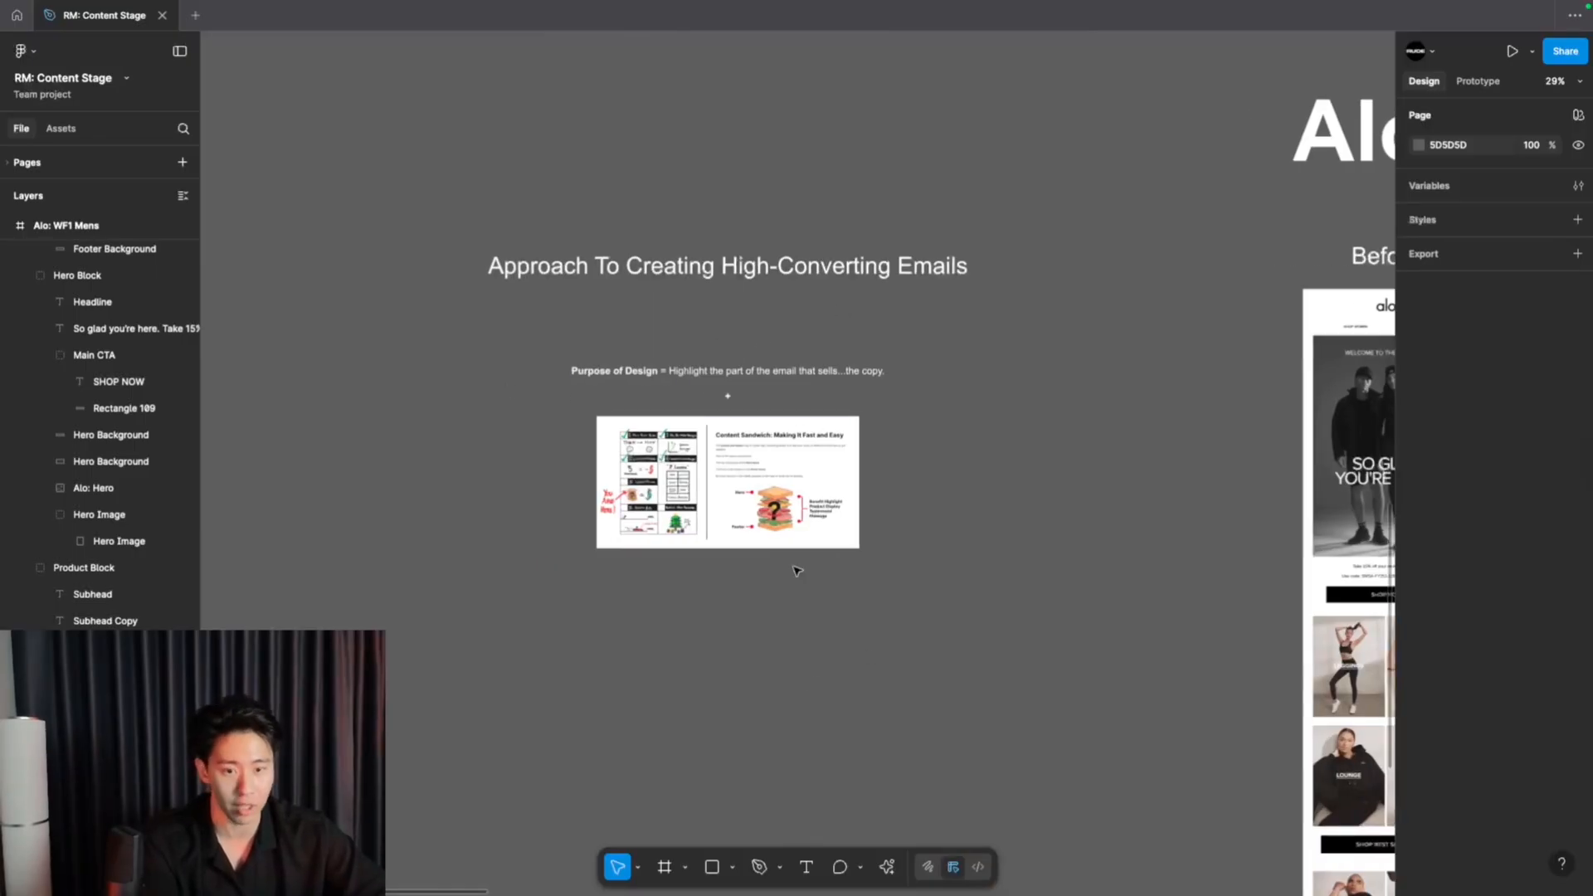
pyautogui.hscroll(6, 800, 570)
pyautogui.hscroll(3, 1229, 353)
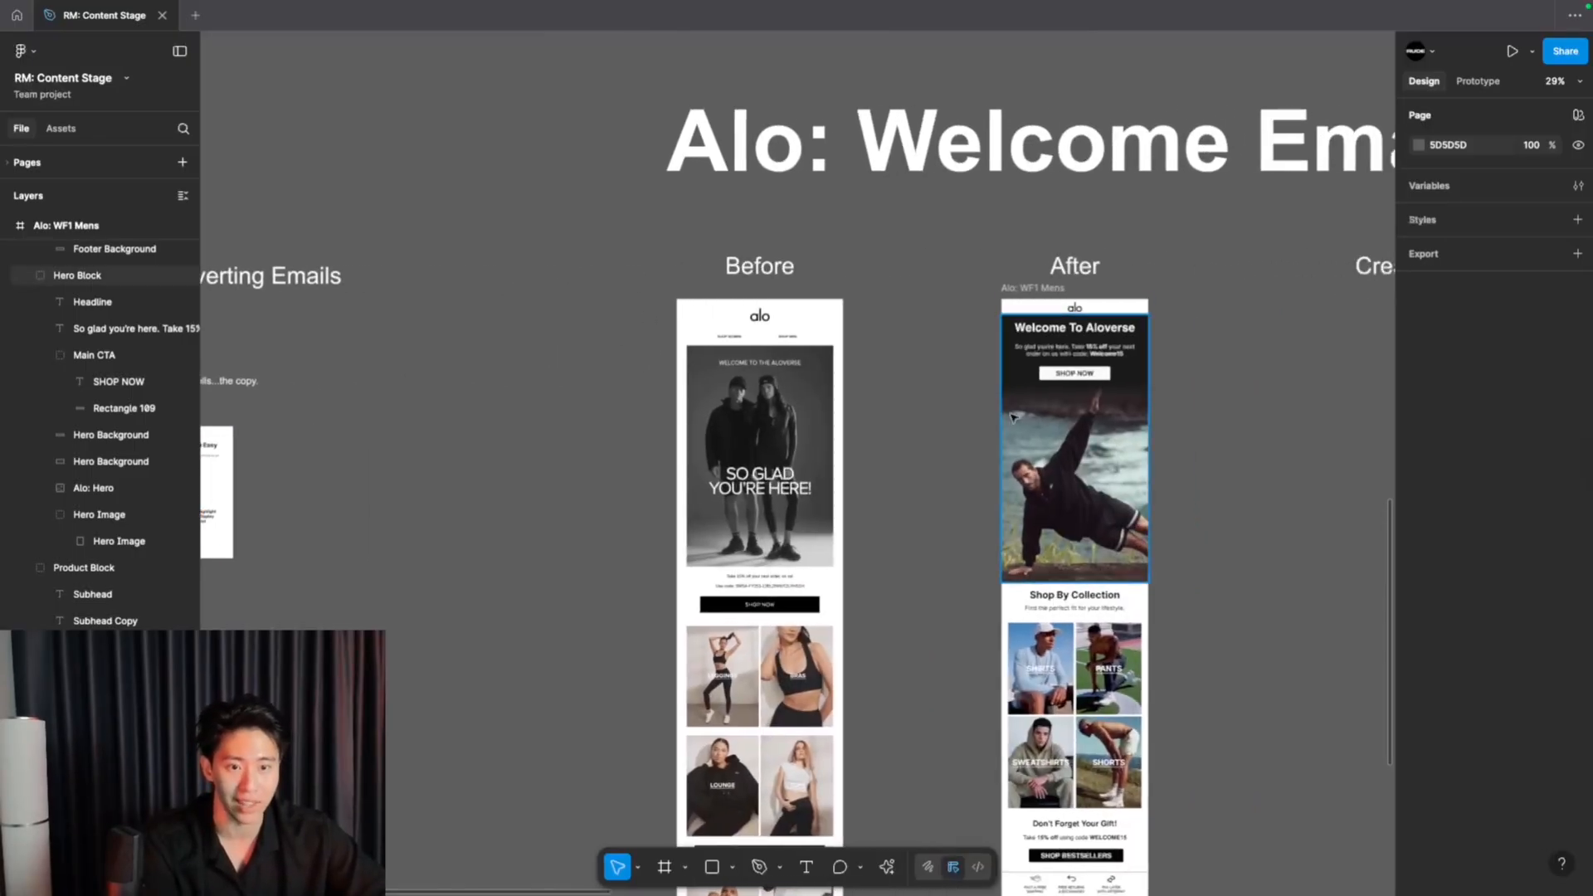
pyautogui.scroll(-5, 1158, 665)
pyautogui.scroll(5, 1158, 665)
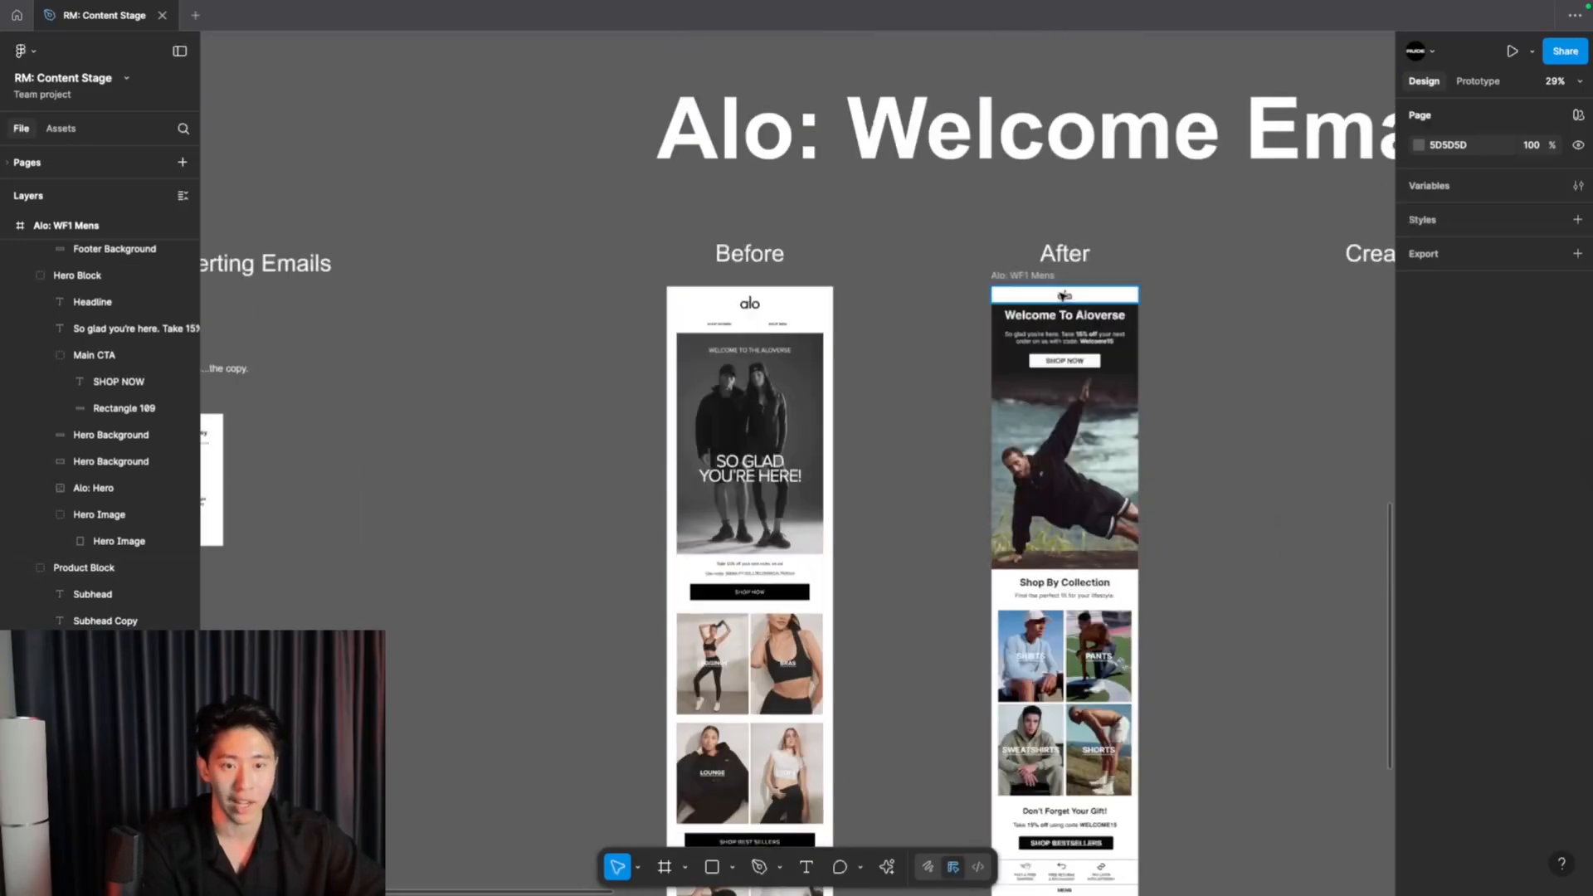
pyautogui.scroll(5, 1064, 295)
pyautogui.click(1233, 279)
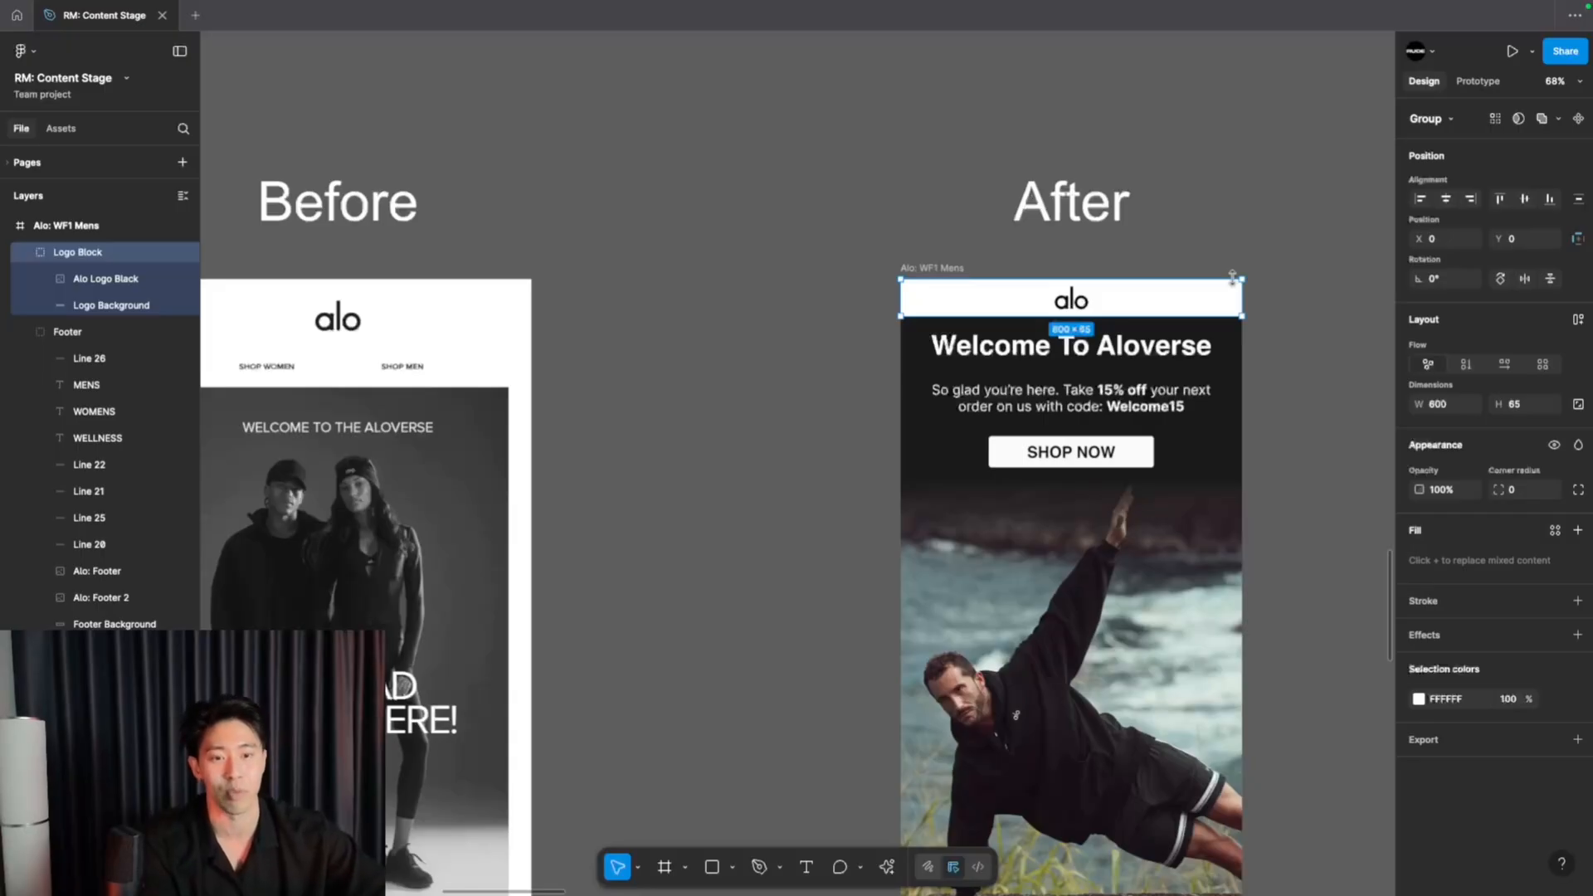
pyautogui.click(1295, 404)
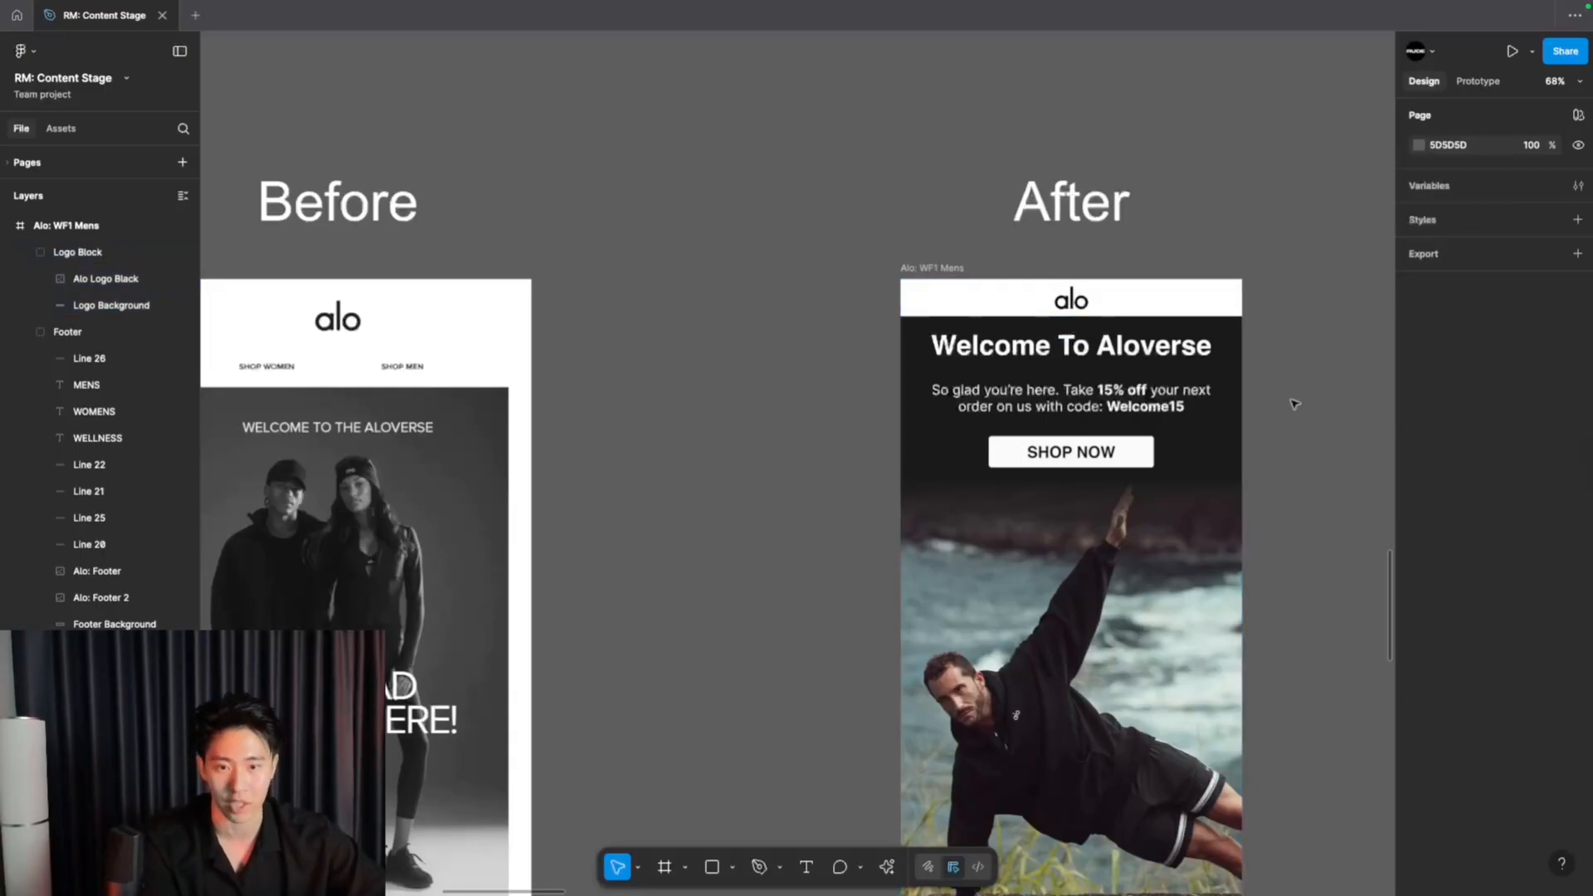
pyautogui.scroll(-3, 934, 384)
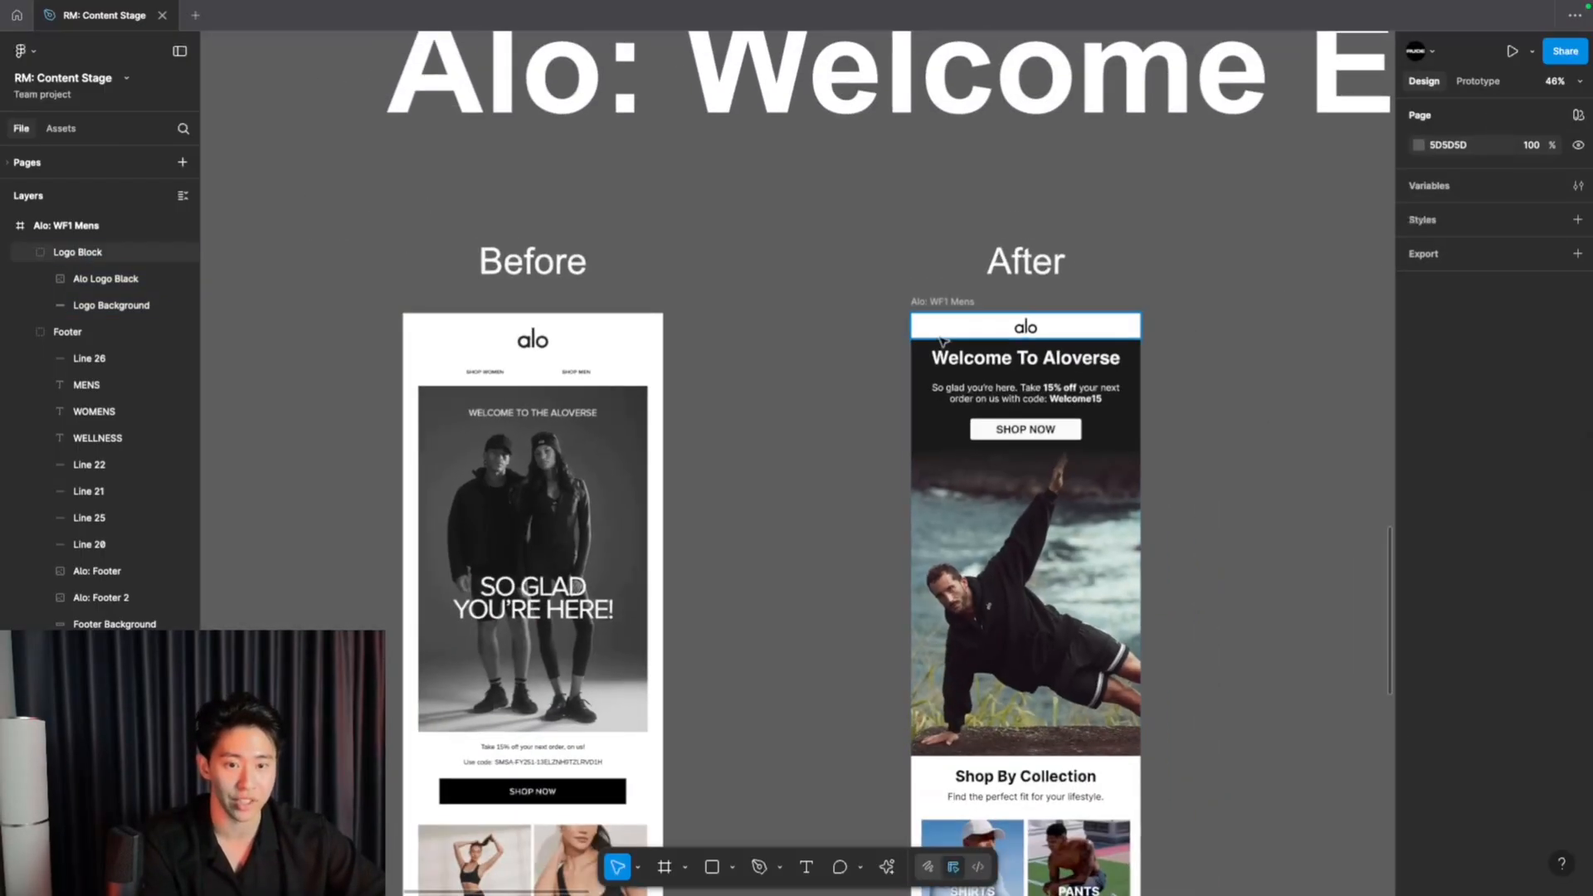
pyautogui.scroll(-3, 942, 340)
pyautogui.hscroll(-5, 871, 360)
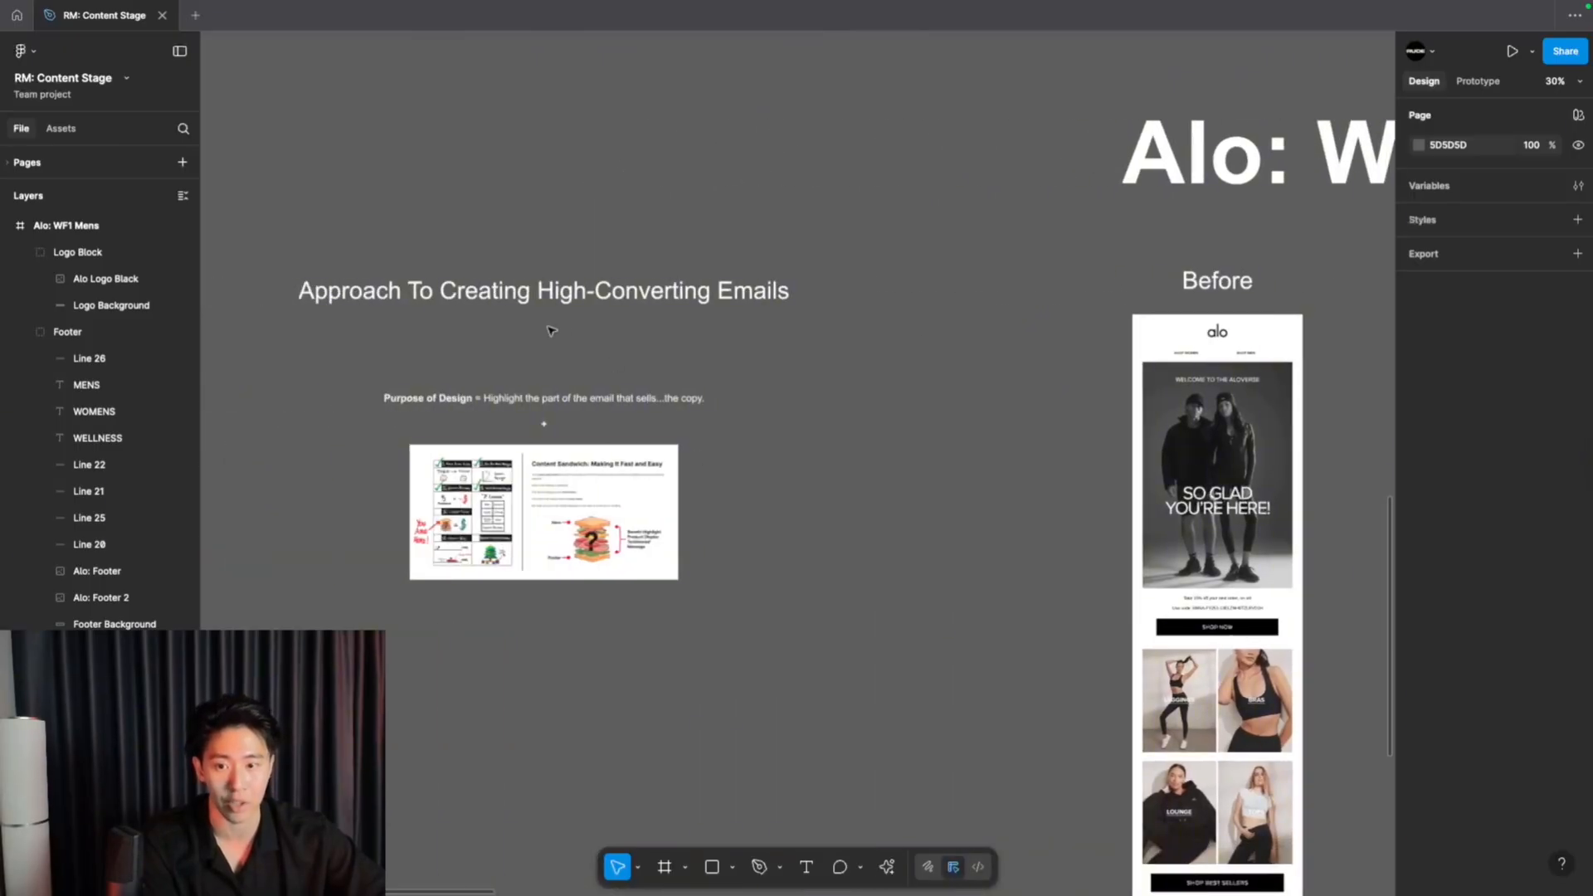
pyautogui.hscroll(5, 619, 534)
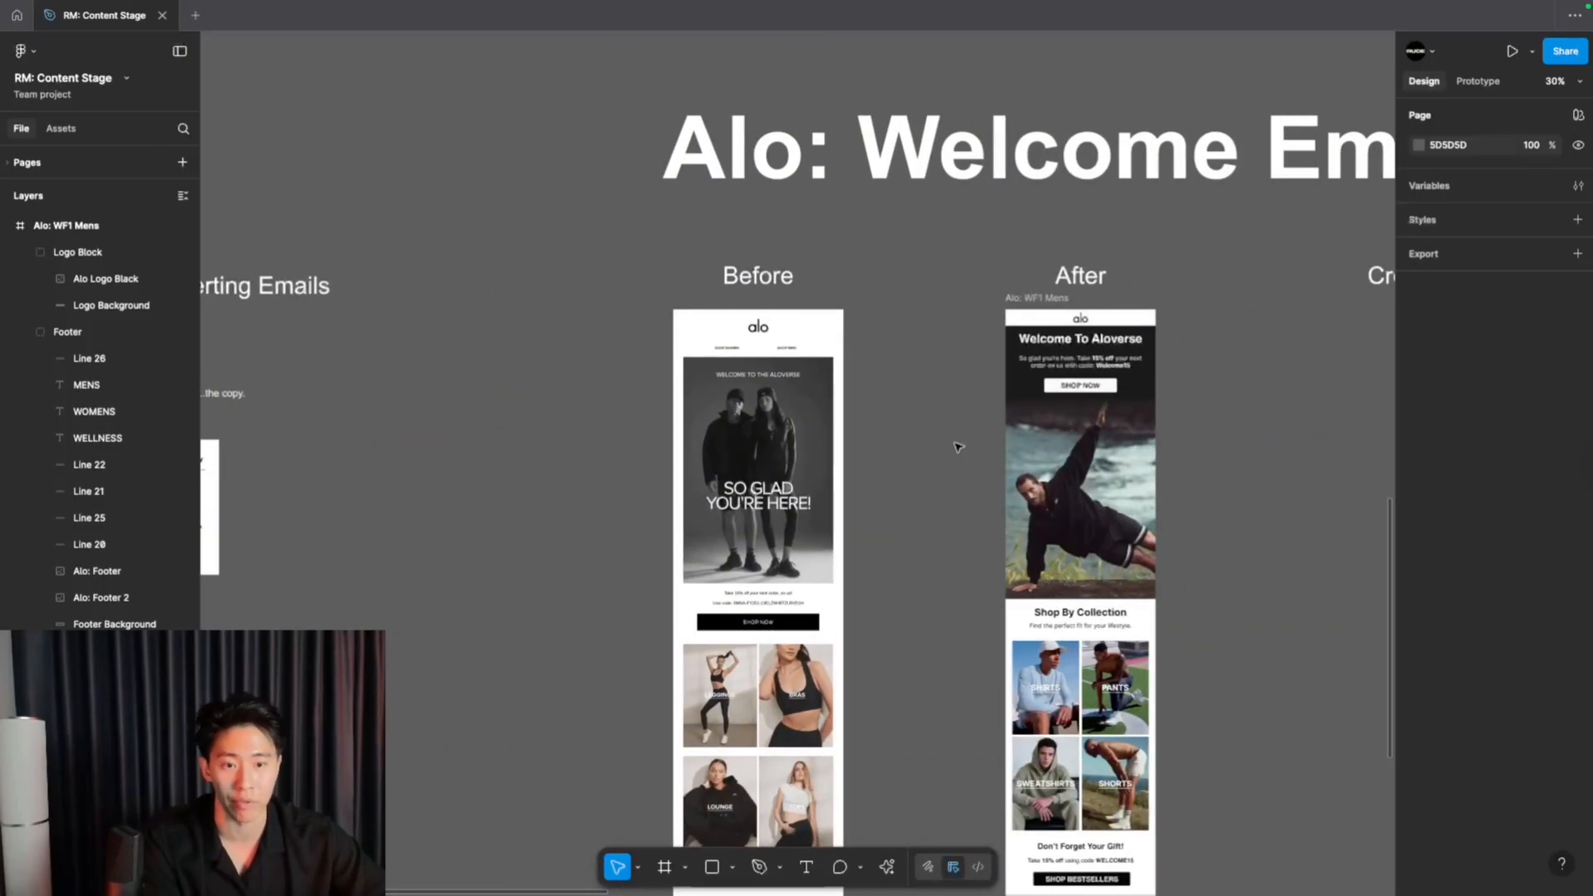
# - Compare the original hero's headline, discount copy and button placement with those in the redesigned hero
pyautogui.scroll(2, 958, 447)
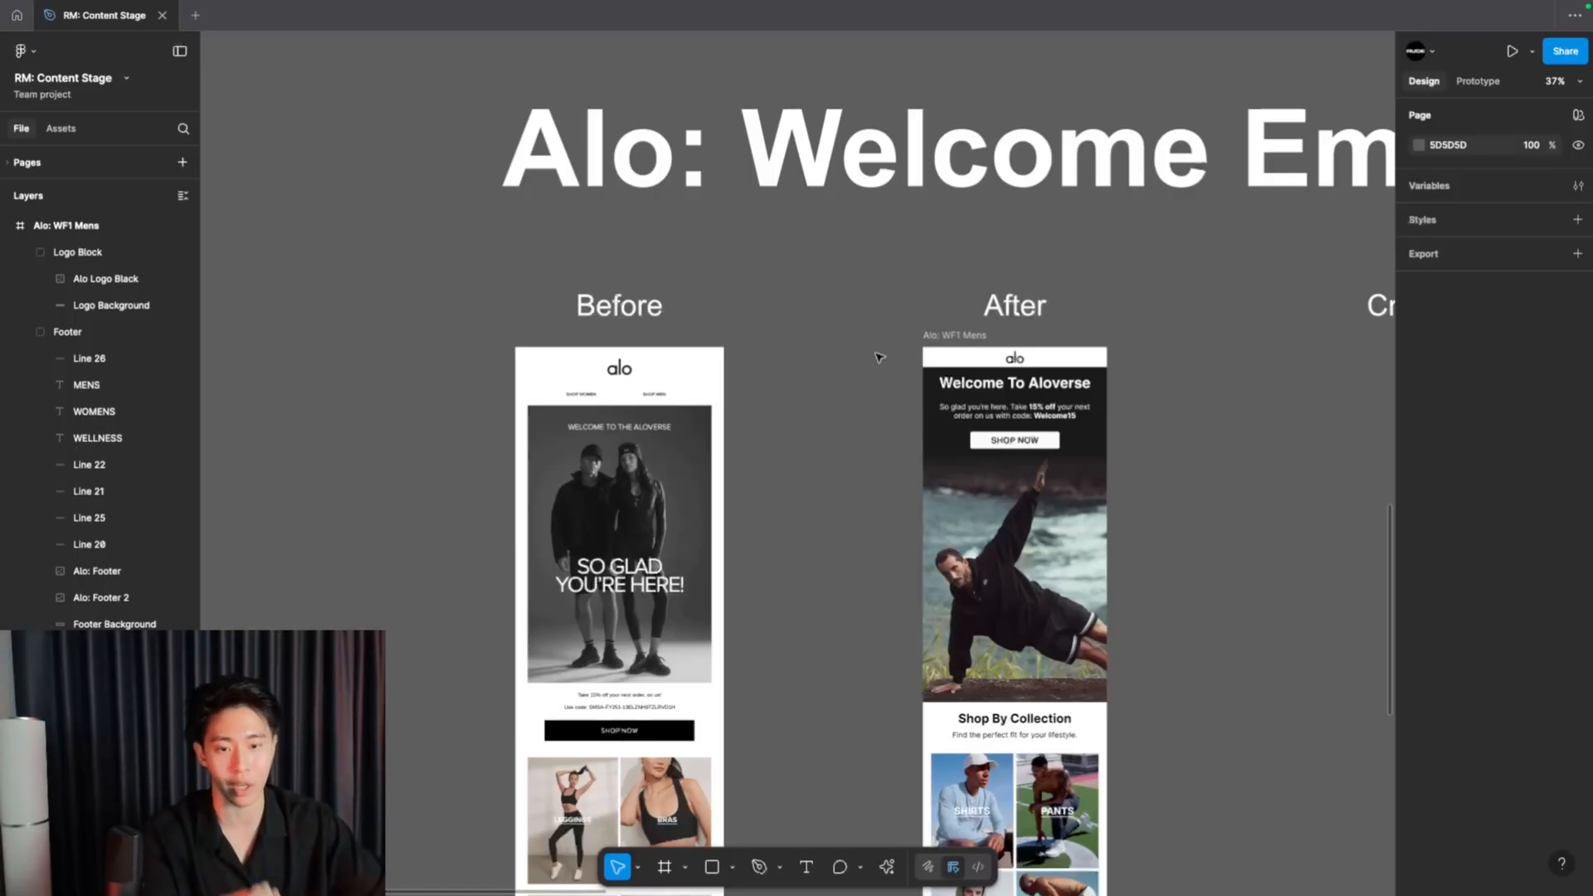
pyautogui.scroll(1, 949, 388)
pyautogui.scroll(-2, 949, 389)
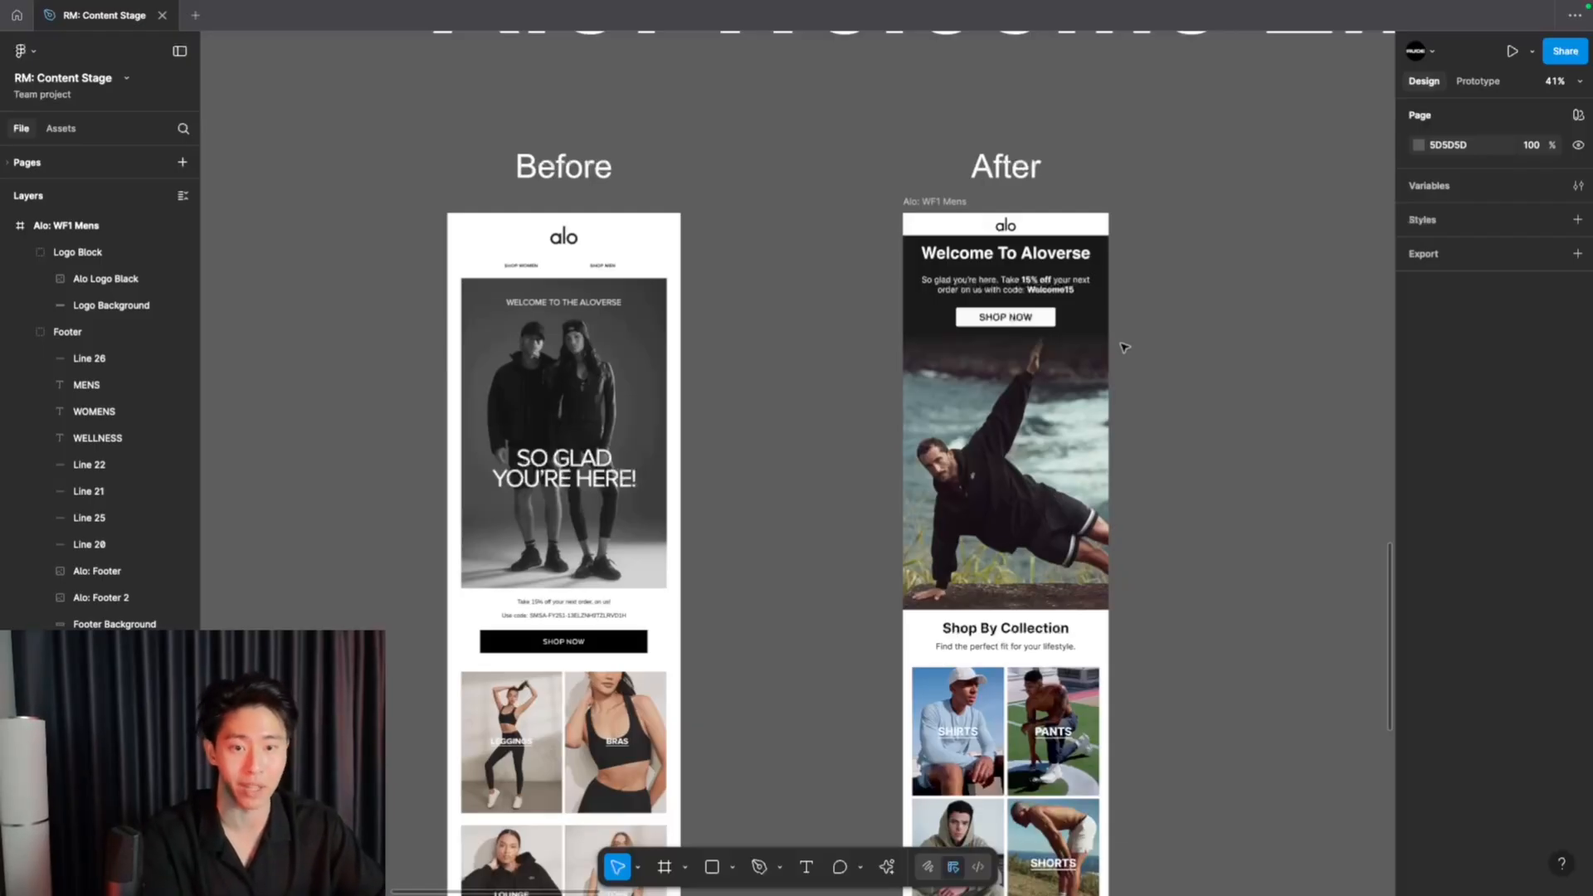
pyautogui.hscroll(-3, 789, 324)
pyautogui.scroll(-1, 788, 324)
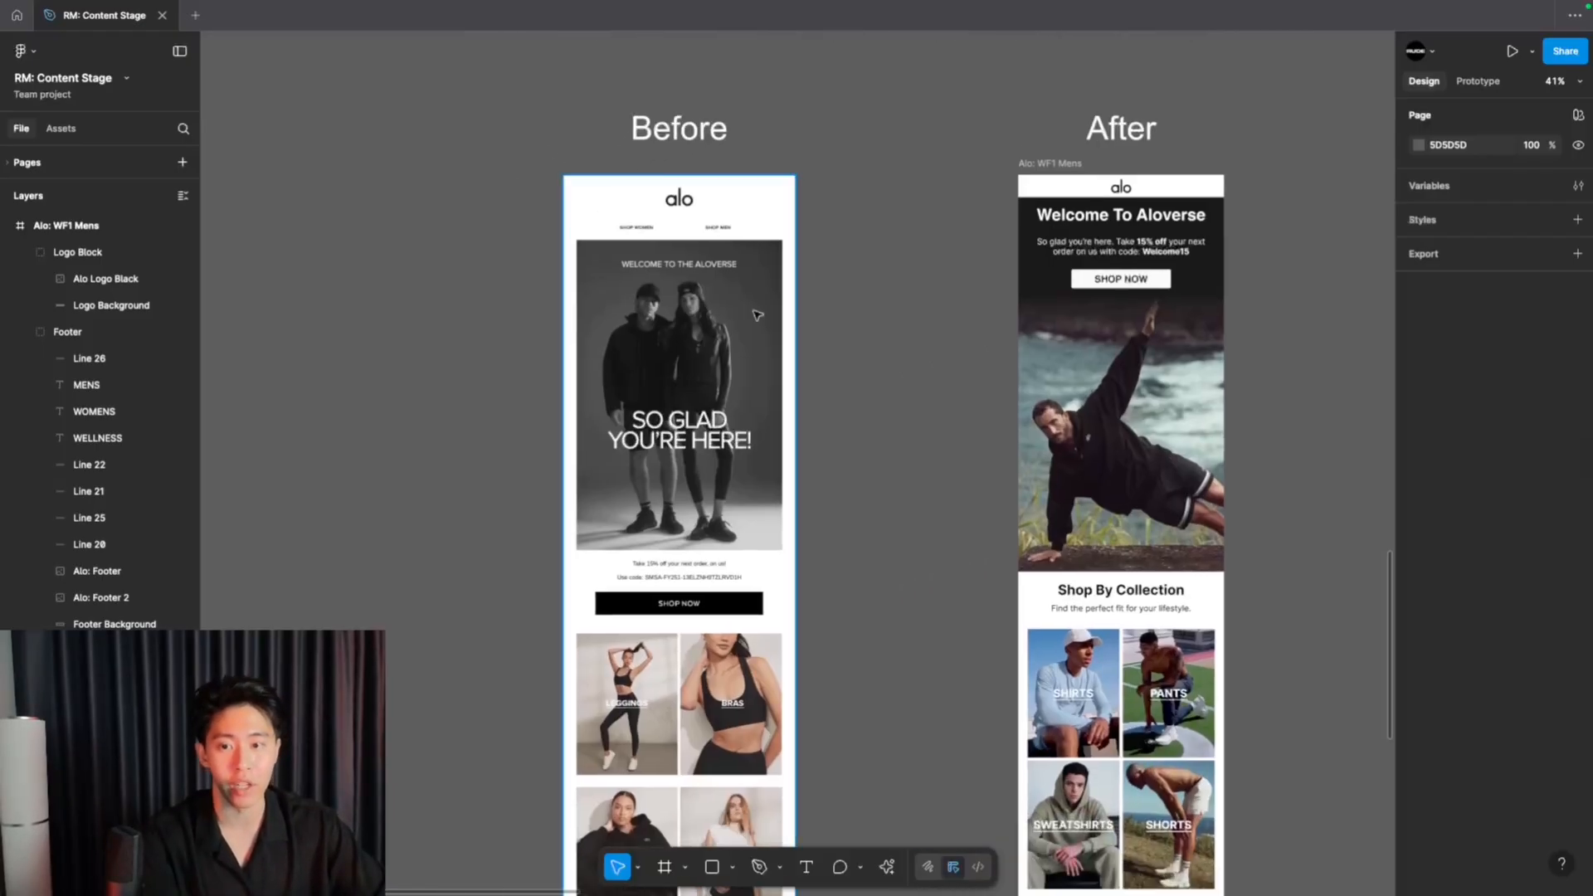
pyautogui.scroll(5, 632, 242)
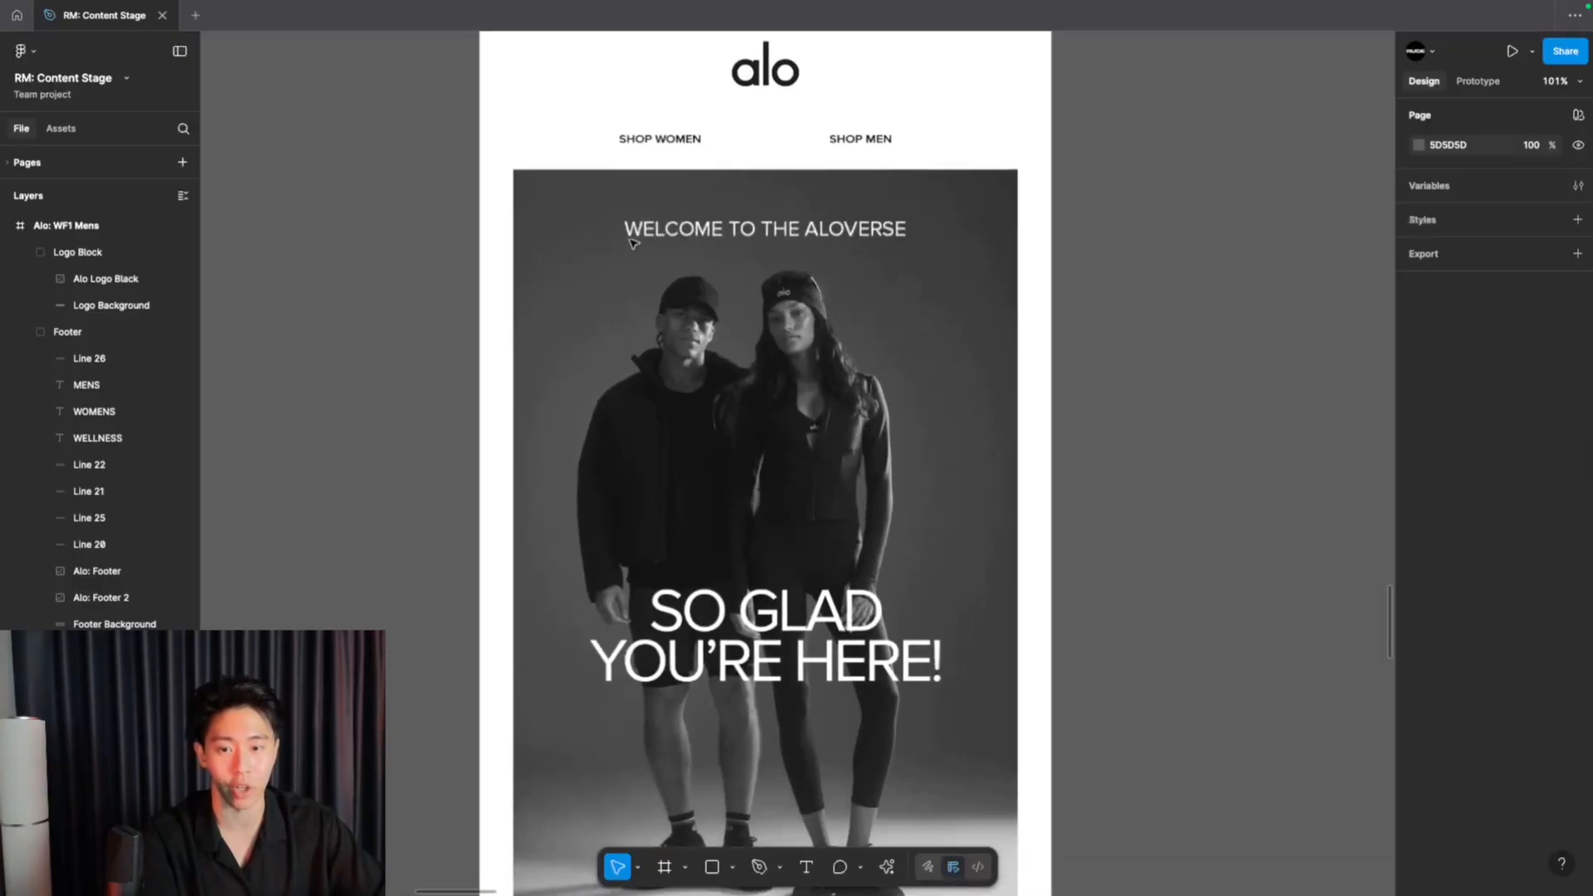
pyautogui.scroll(-7, 704, 519)
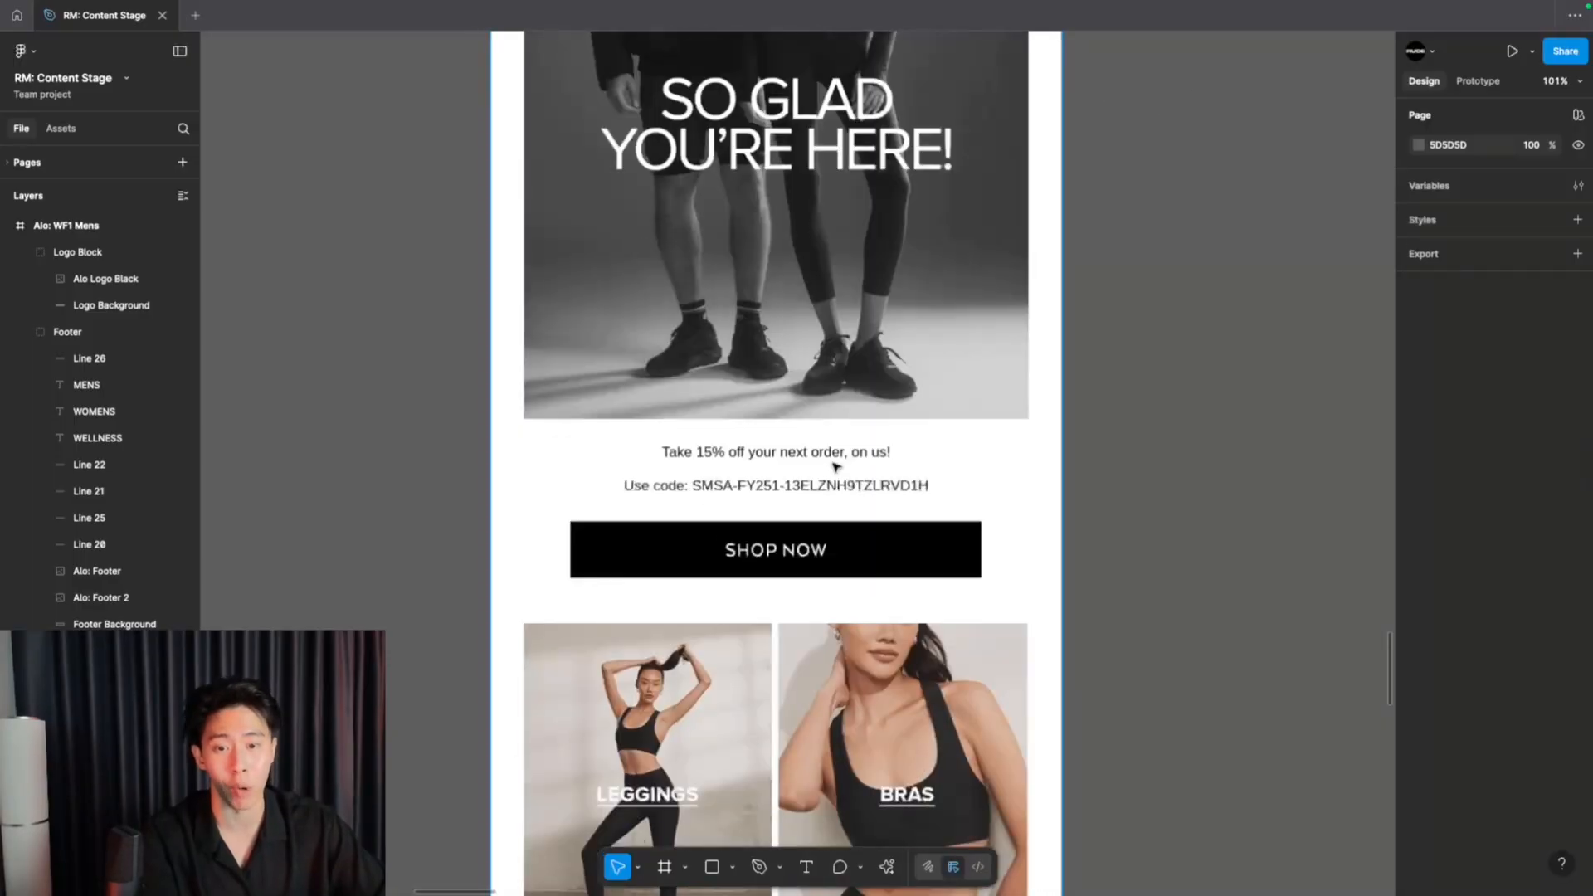
pyautogui.scroll(7, 836, 467)
pyautogui.hscroll(-1, 836, 467)
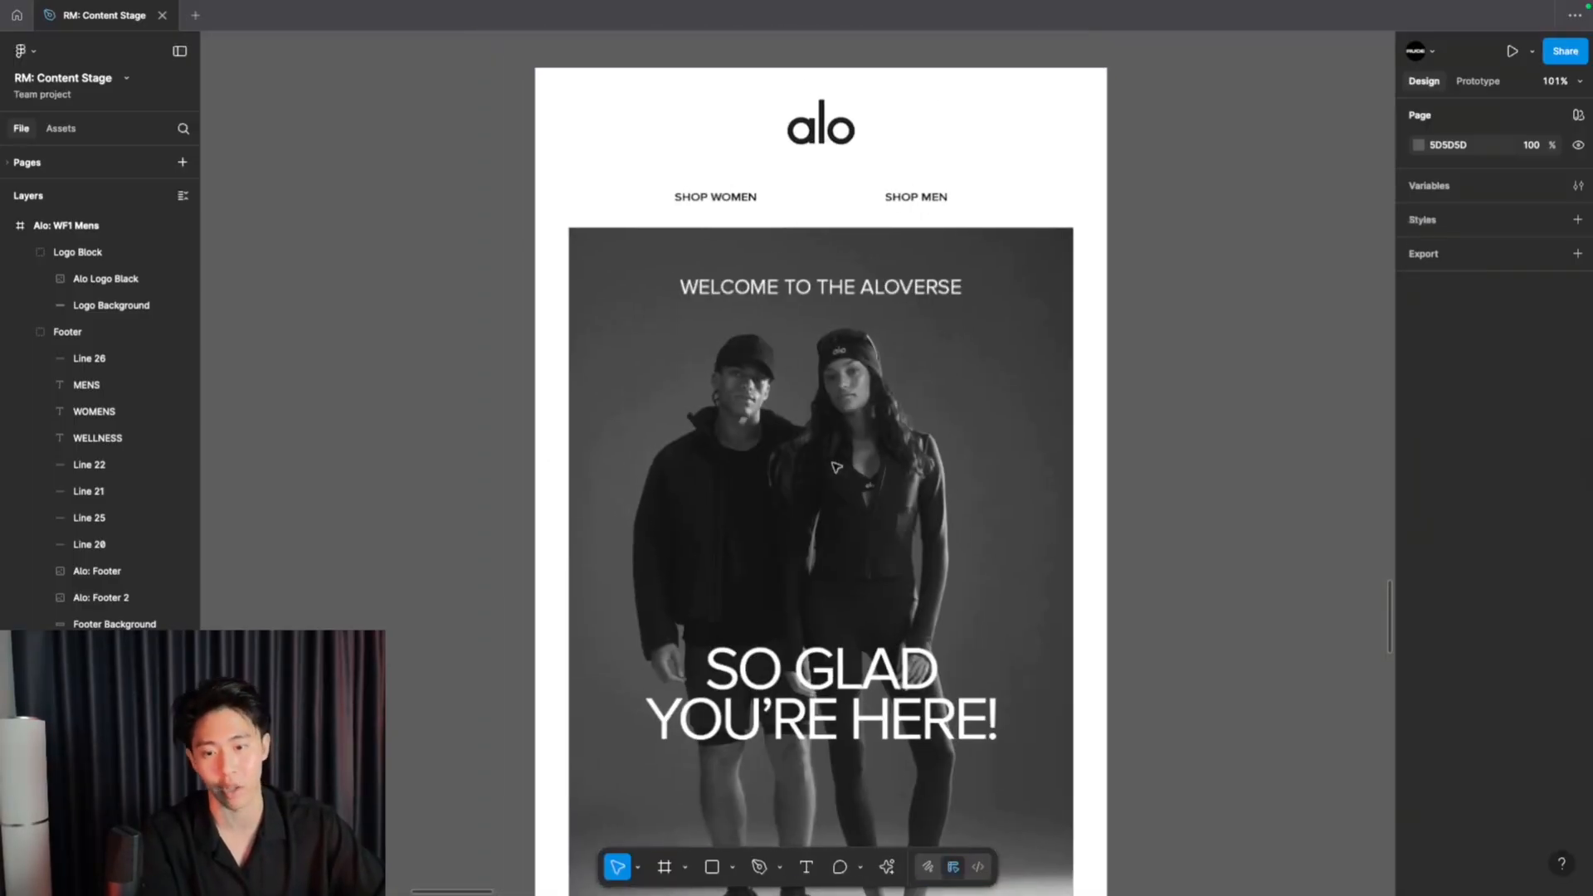
pyautogui.scroll(-3, 836, 467)
pyautogui.hscroll(4, 836, 467)
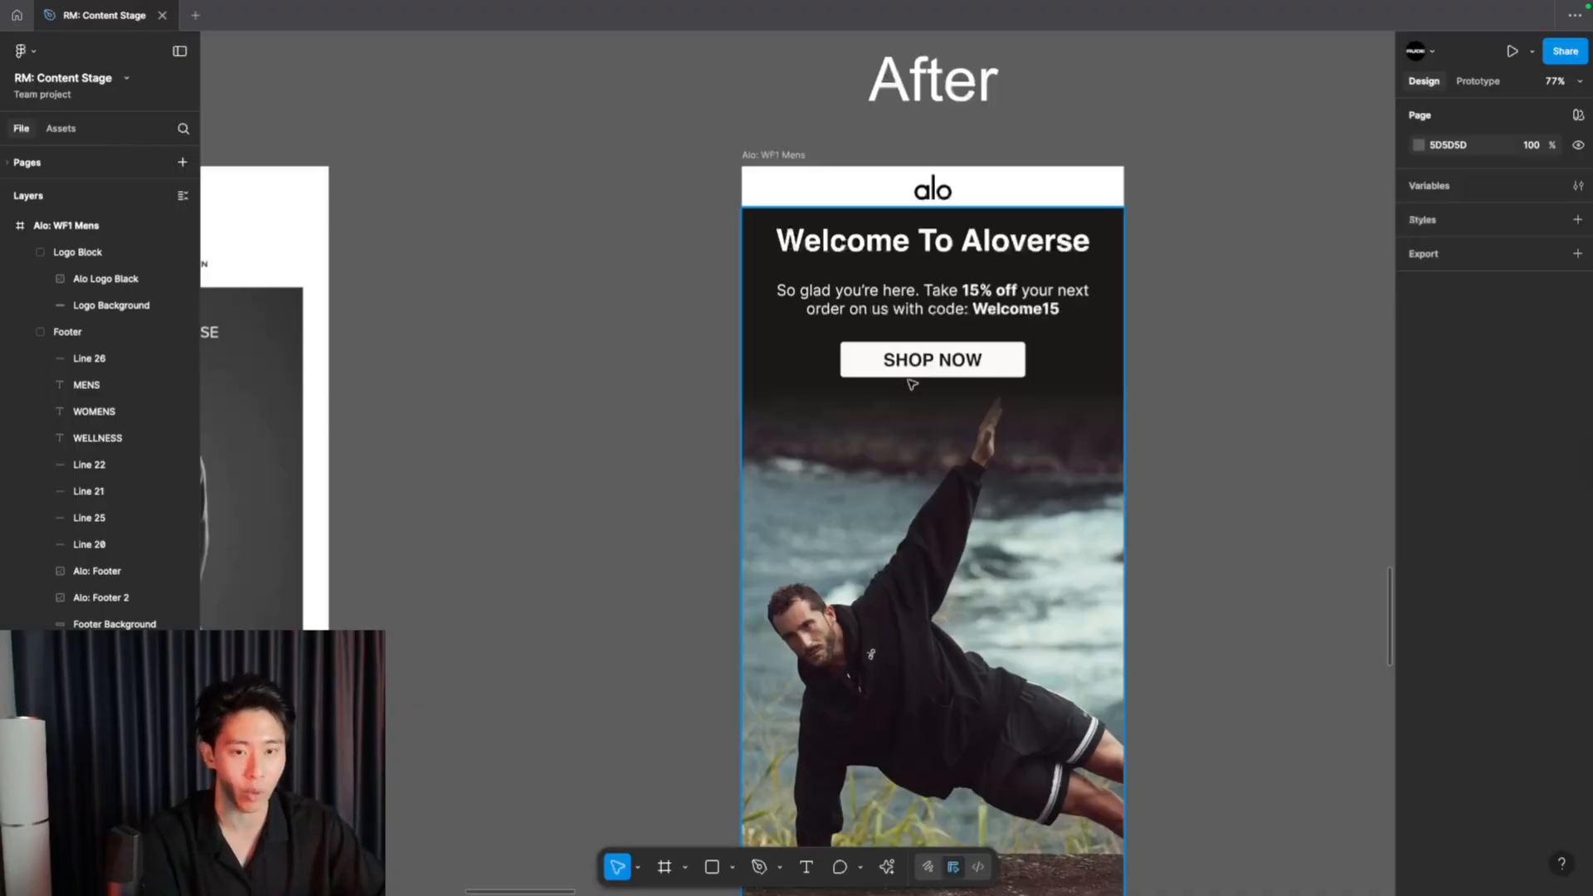
pyautogui.scroll(-2, 912, 384)
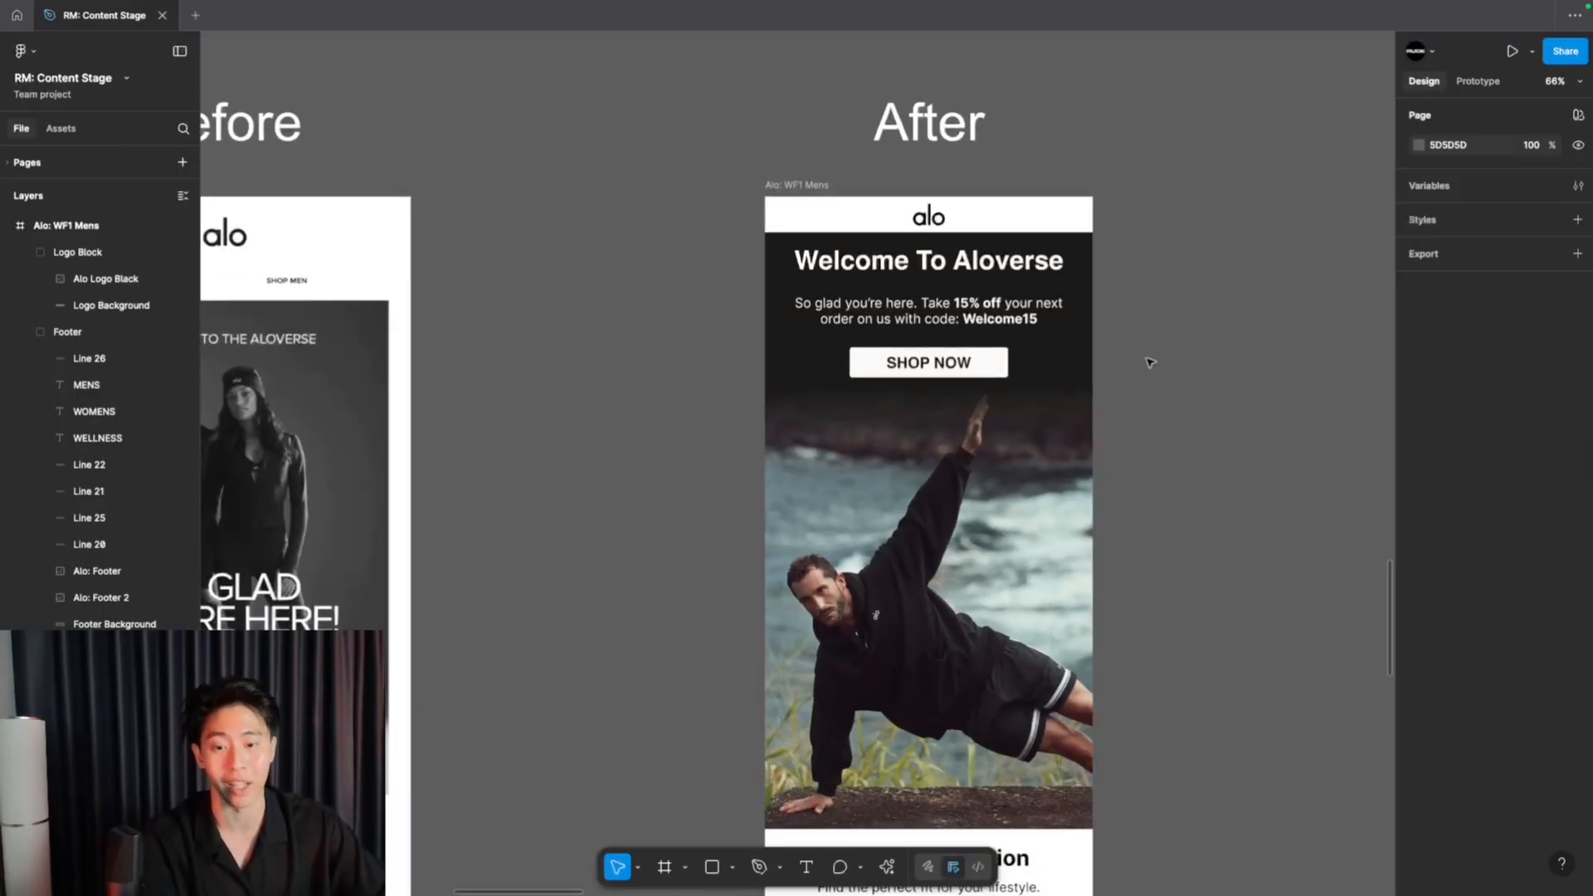
pyautogui.scroll(-3, 1150, 363)
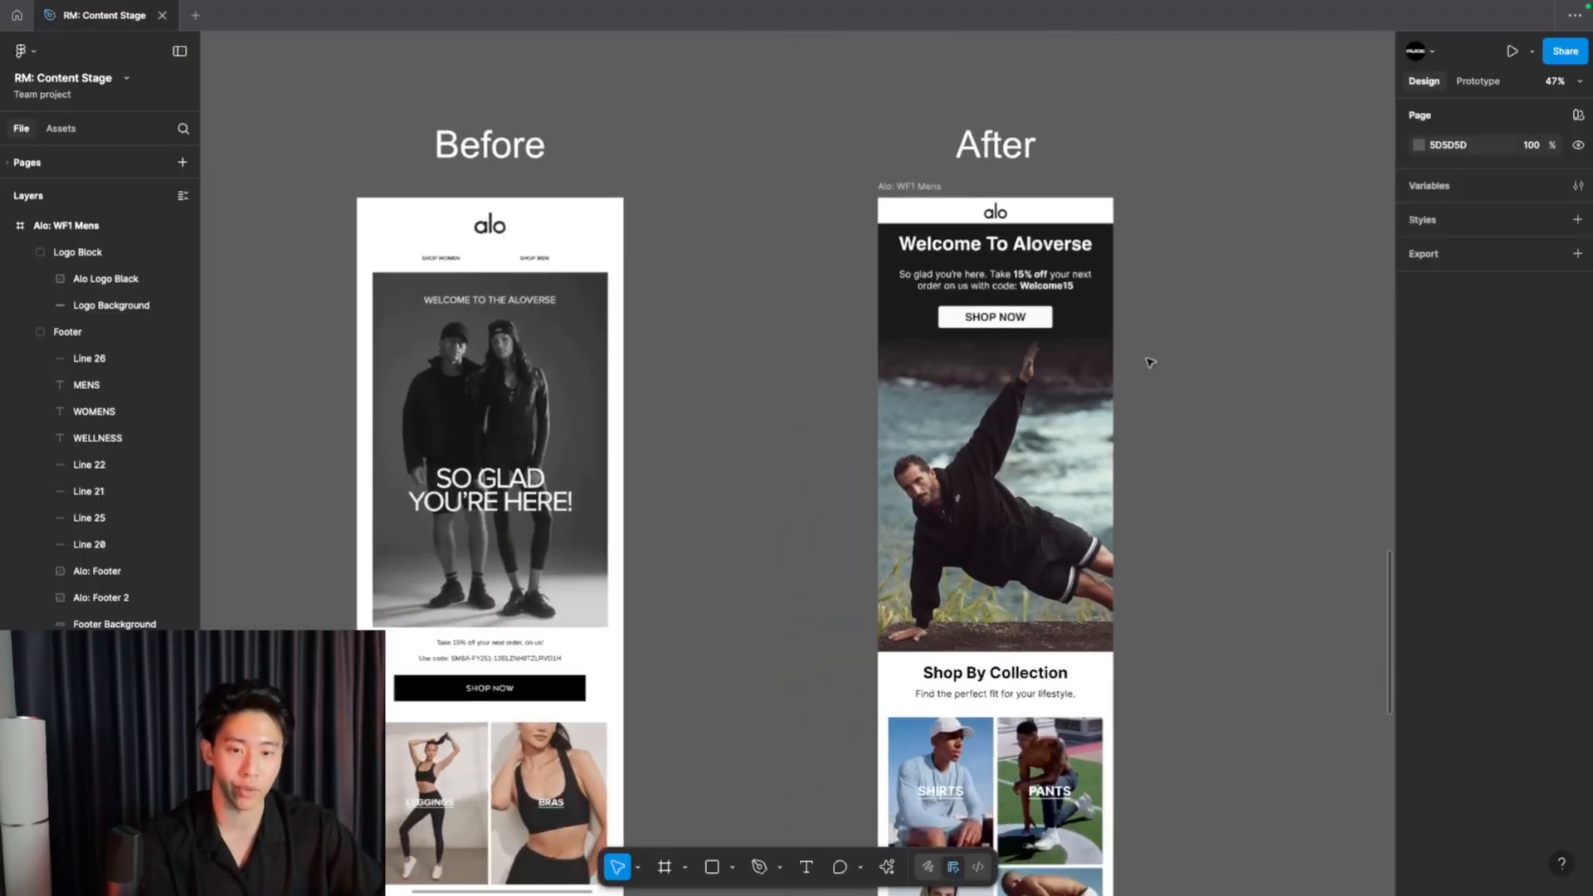
# - Compare the collection tiles, calls to action and overall length of both Alo emails, and bring the DFYNE: Restock section into view
pyautogui.scroll(-6, 1151, 362)
pyautogui.scroll(-2, 1150, 362)
pyautogui.scroll(2, 1150, 363)
pyautogui.scroll(2, 1150, 362)
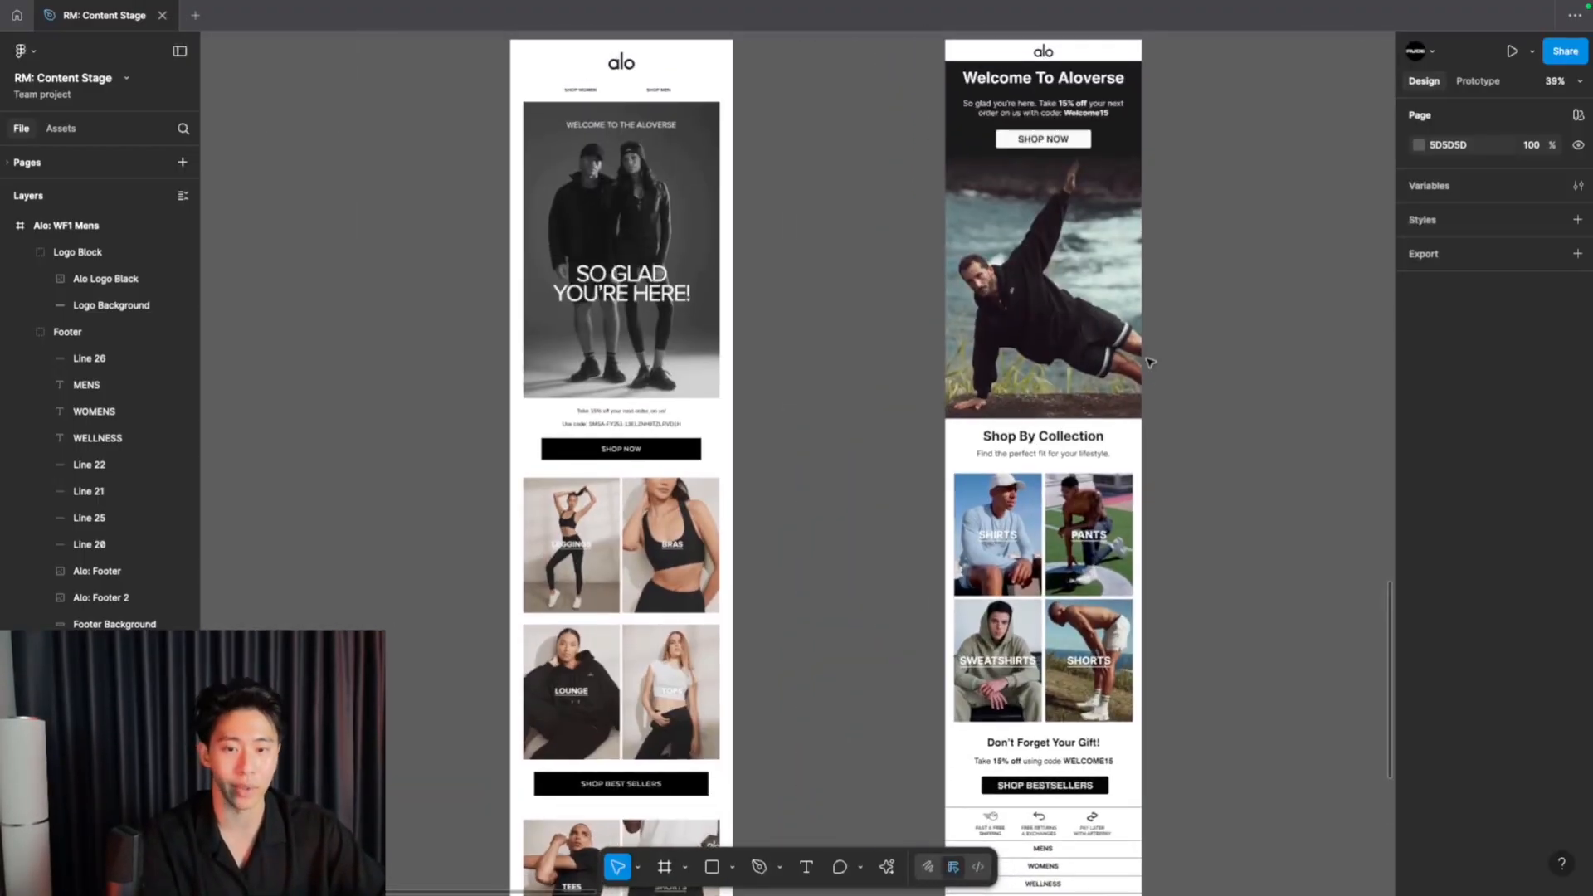
pyautogui.hscroll(-1, 784, 500)
pyautogui.scroll(-4, 673, 481)
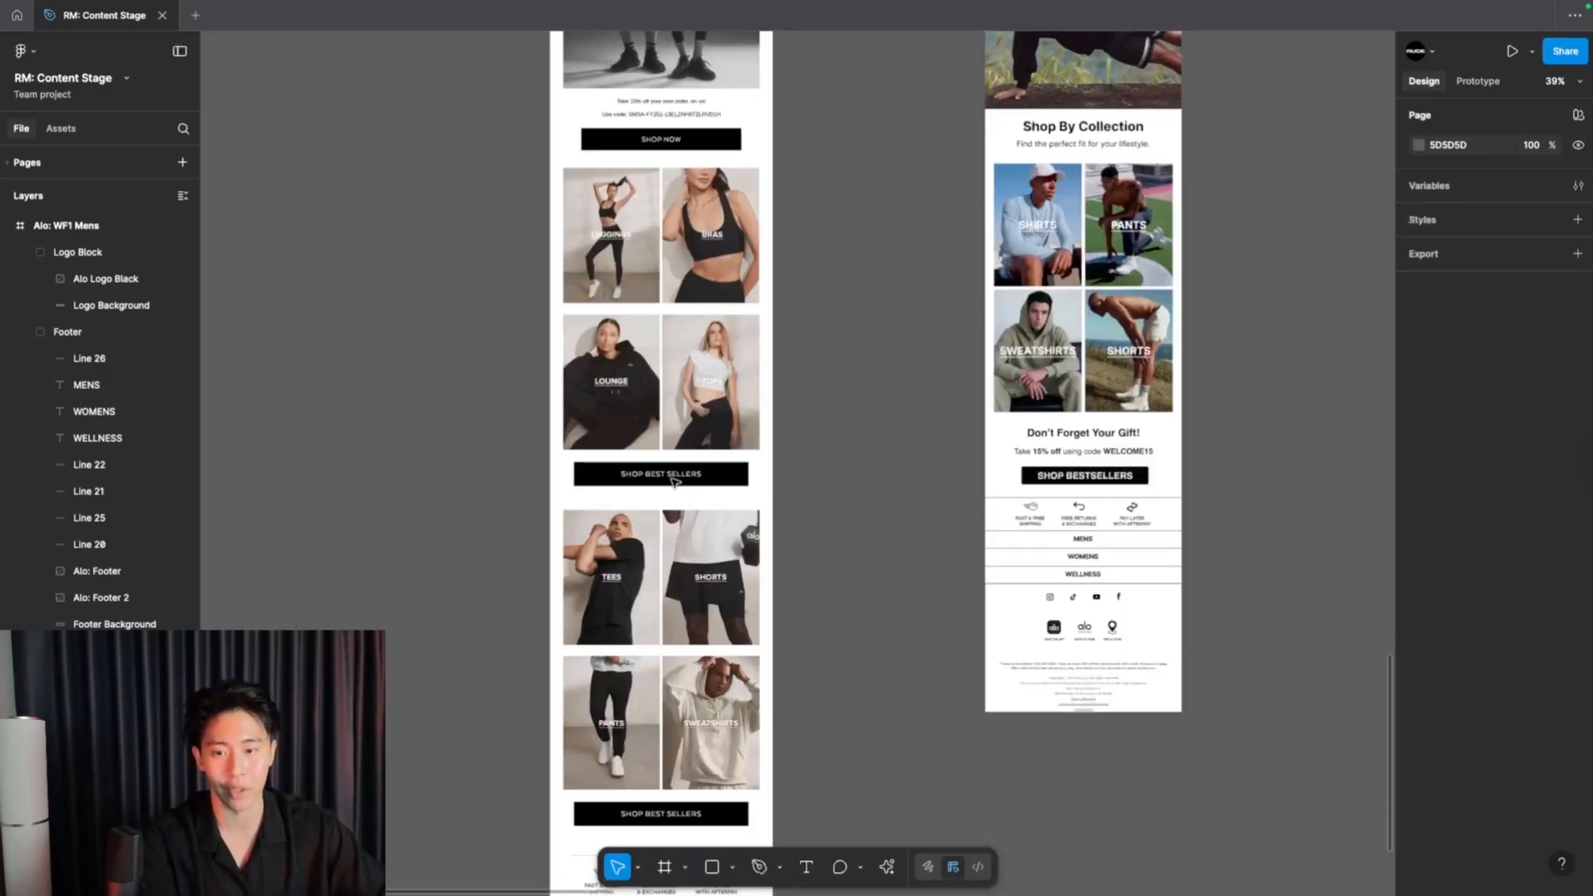
pyautogui.scroll(3, 674, 481)
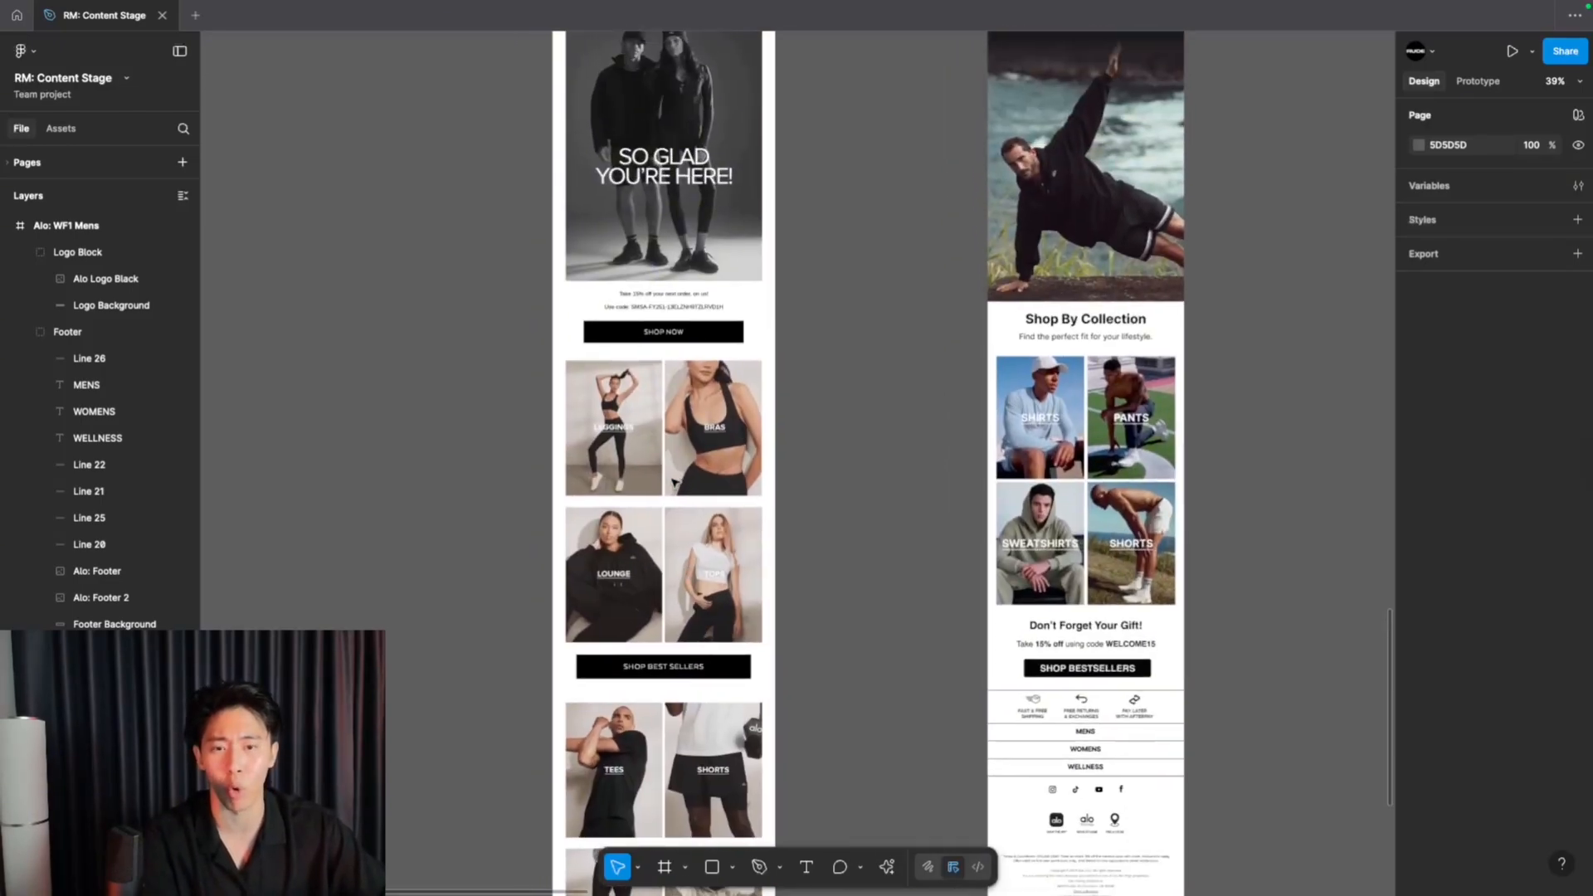
pyautogui.scroll(3, 858, 436)
pyautogui.hscroll(1, 858, 435)
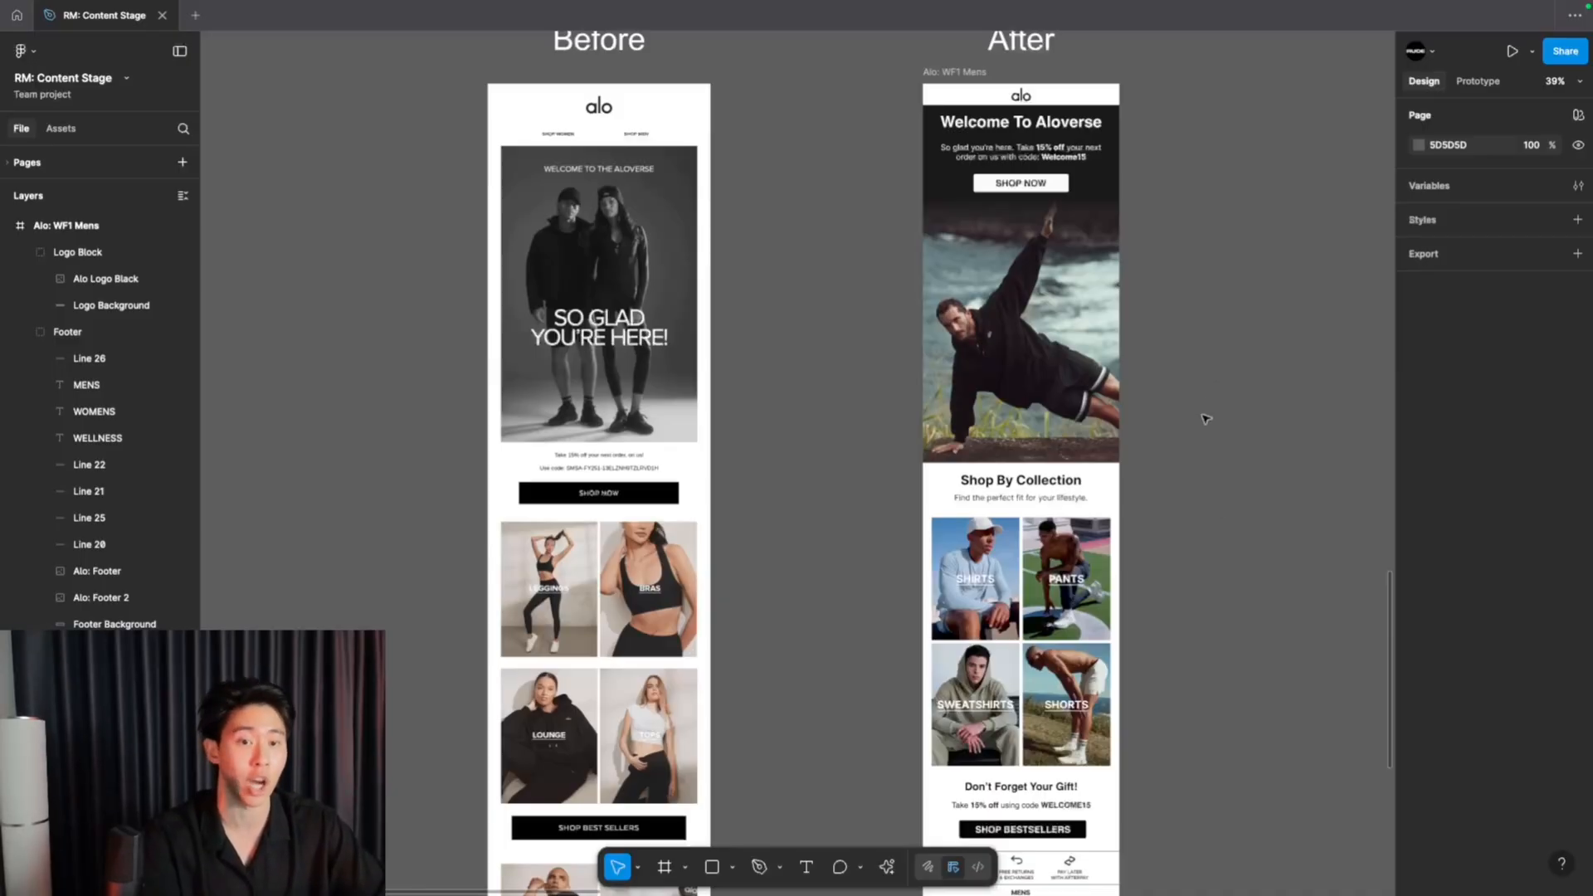
pyautogui.scroll(-2, 1206, 427)
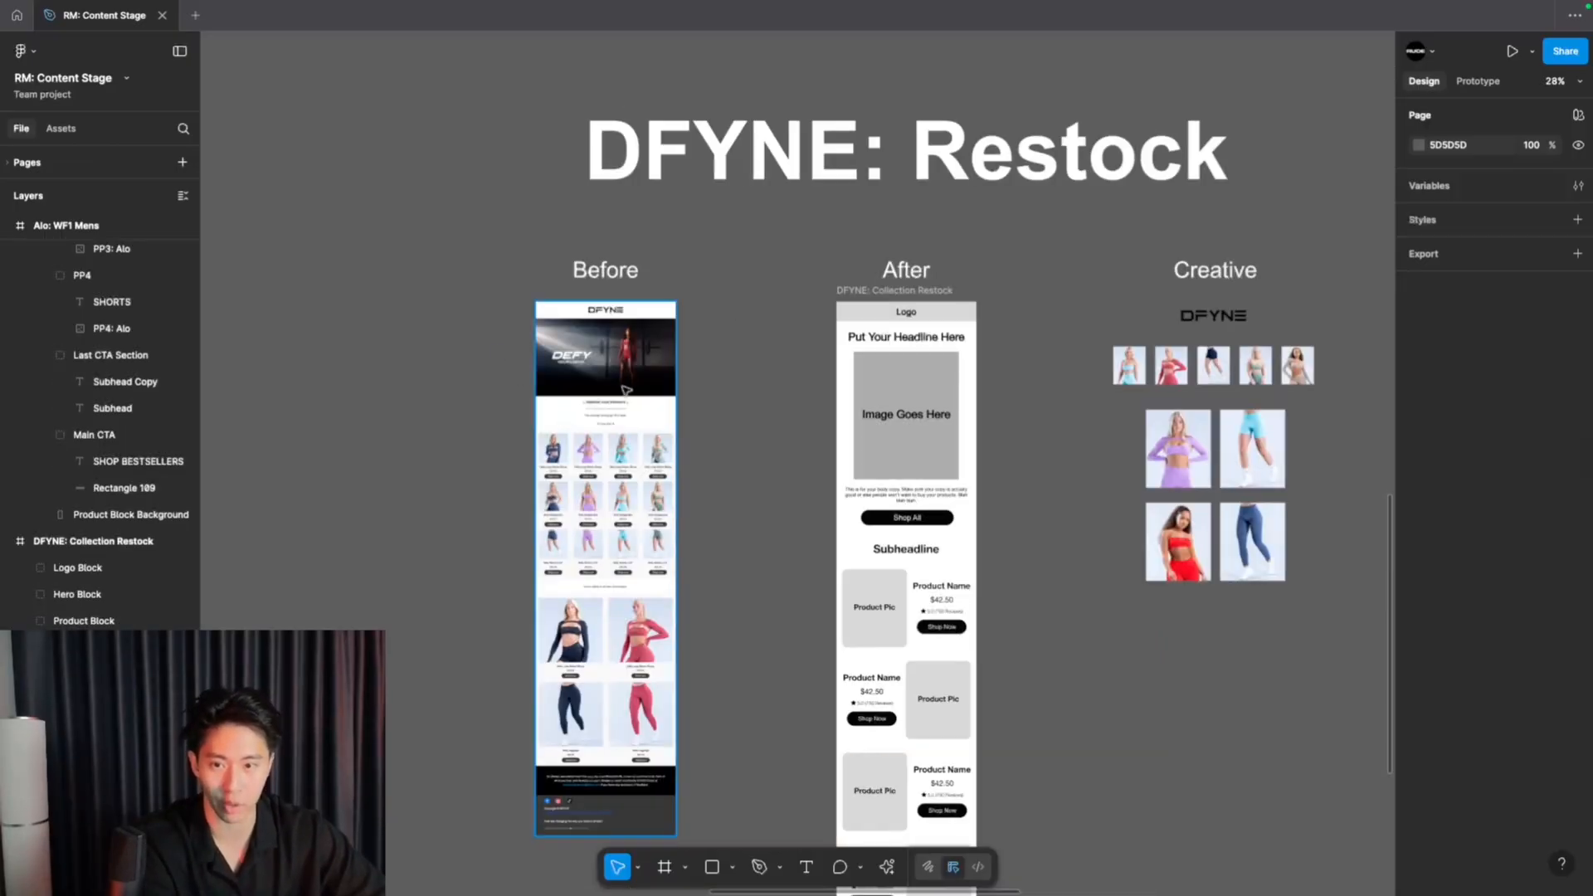
# - Examine the original DFYNE restock email from its hero and intro copy through the product grids to the footer
pyautogui.scroll(5, 565, 421)
pyautogui.scroll(4, 626, 389)
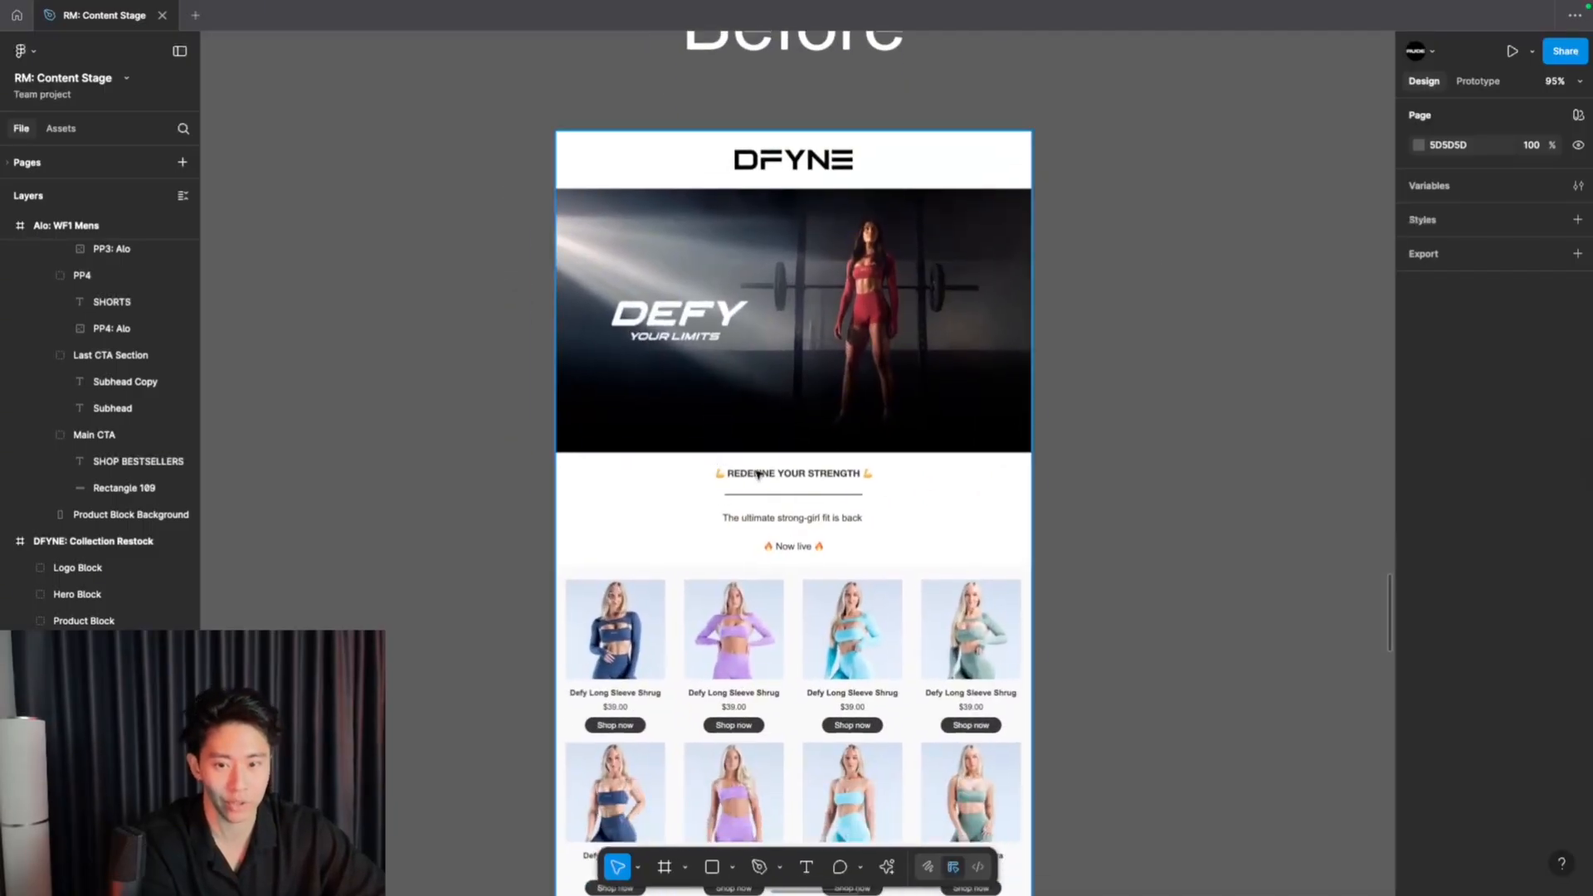
pyautogui.scroll(-1, 721, 469)
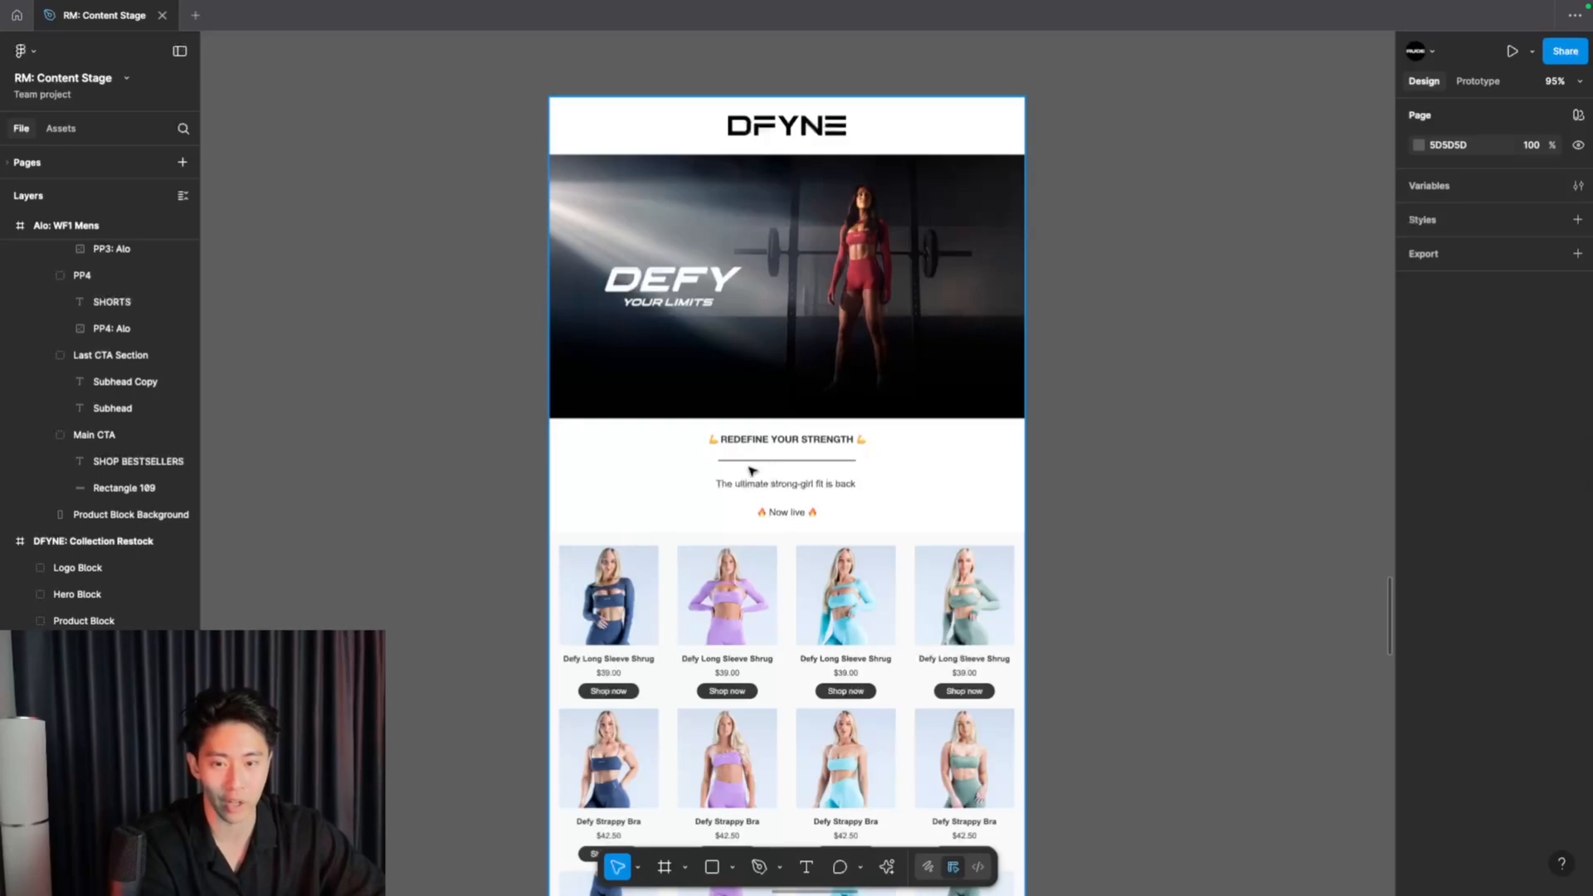
pyautogui.scroll(-5, 806, 475)
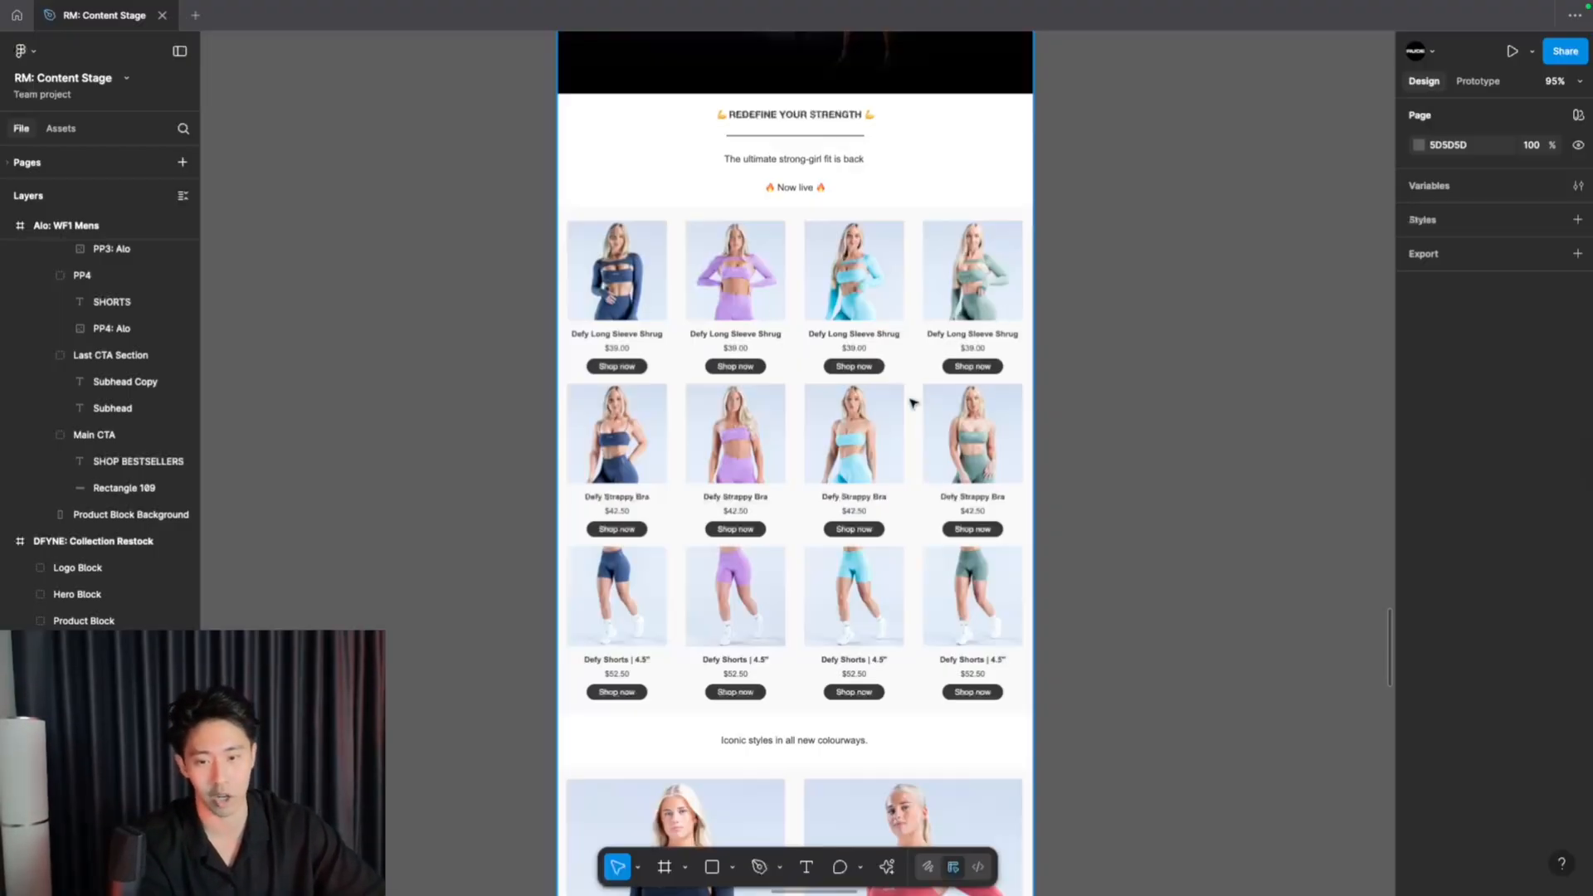
pyautogui.scroll(-10, 912, 403)
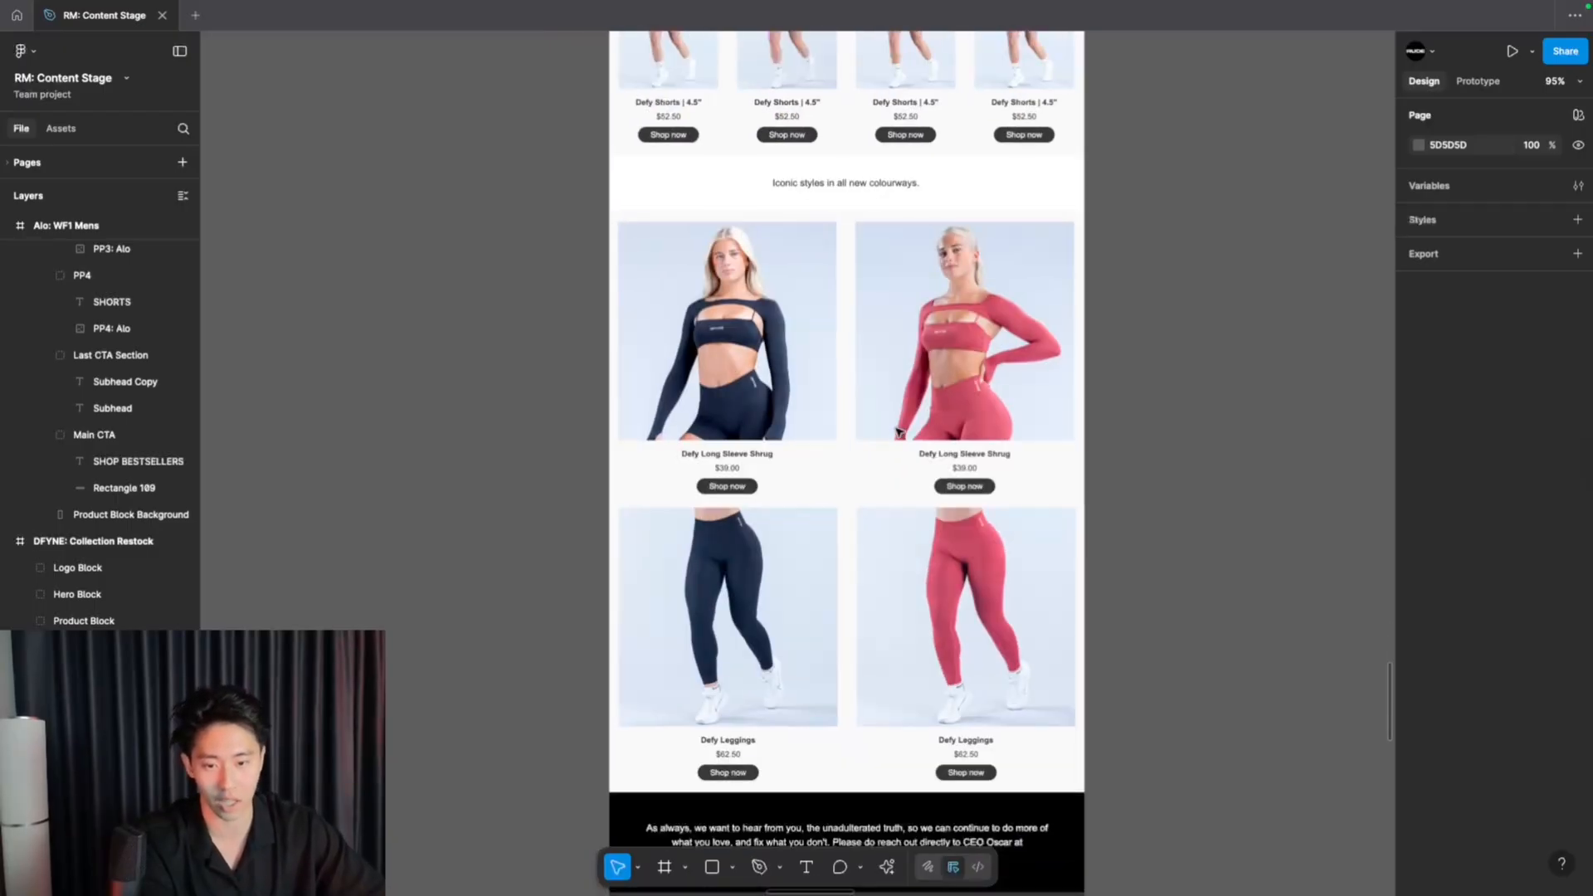
pyautogui.scroll(-3, 898, 433)
pyautogui.keyDown('ctrl'); pyautogui.scroll(-3, 899, 432); pyautogui.keyUp('ctrl')
pyautogui.scroll(15, 899, 432)
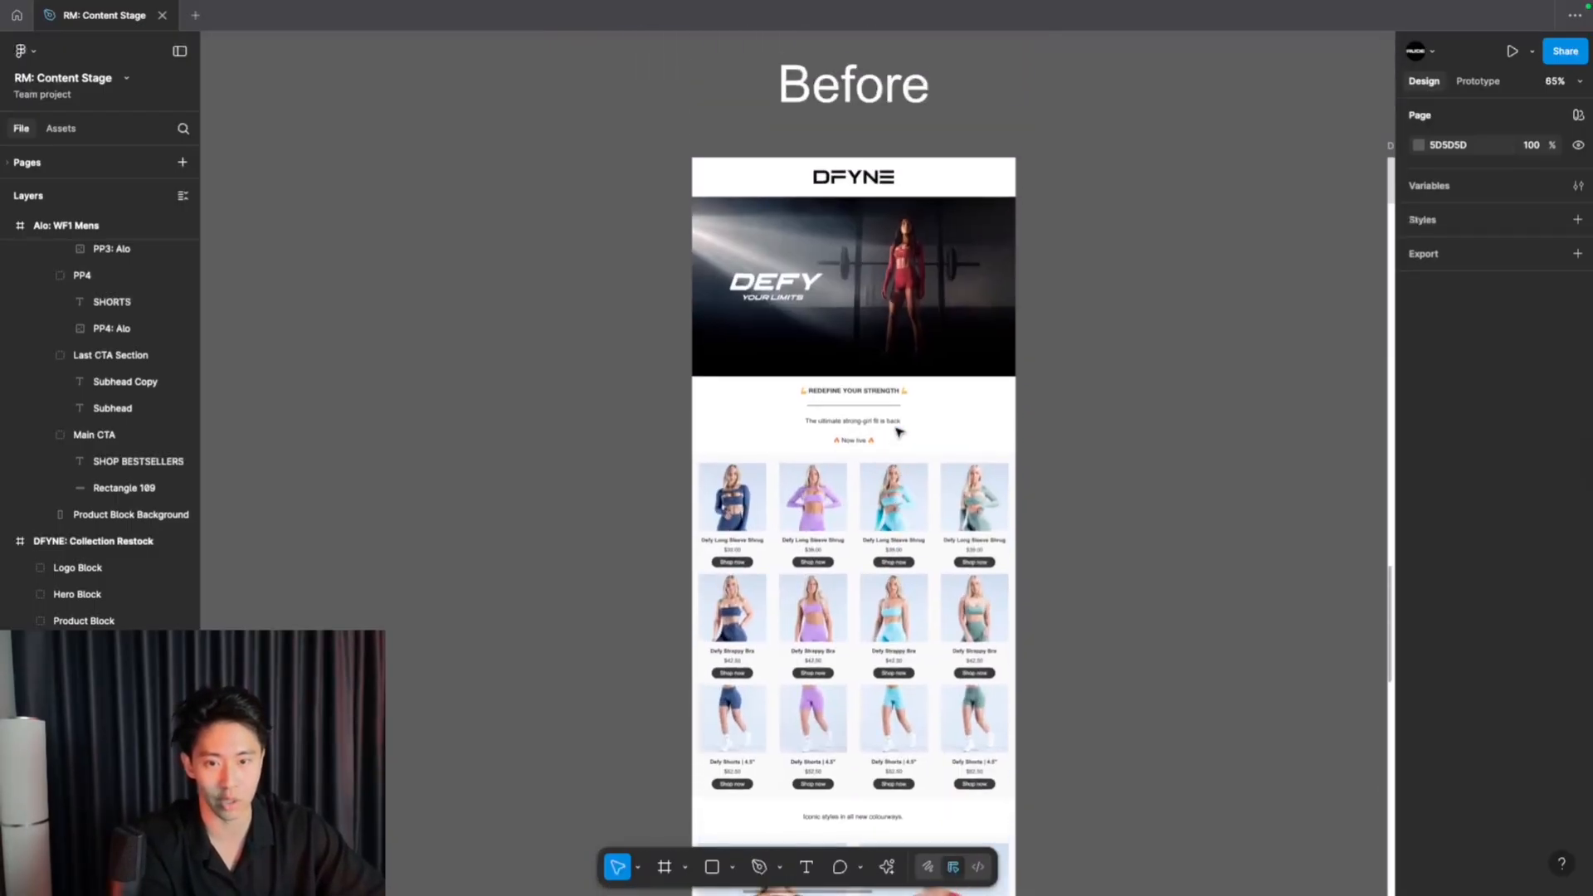
# - Replace the placeholder headline in the DFYNE: Collection Restock hero block with "Your Favorites Are Back!"
pyautogui.hscroll(5, 989, 326)
pyautogui.keyDown('ctrl'); pyautogui.scroll(-1, 989, 326); pyautogui.keyUp('ctrl')
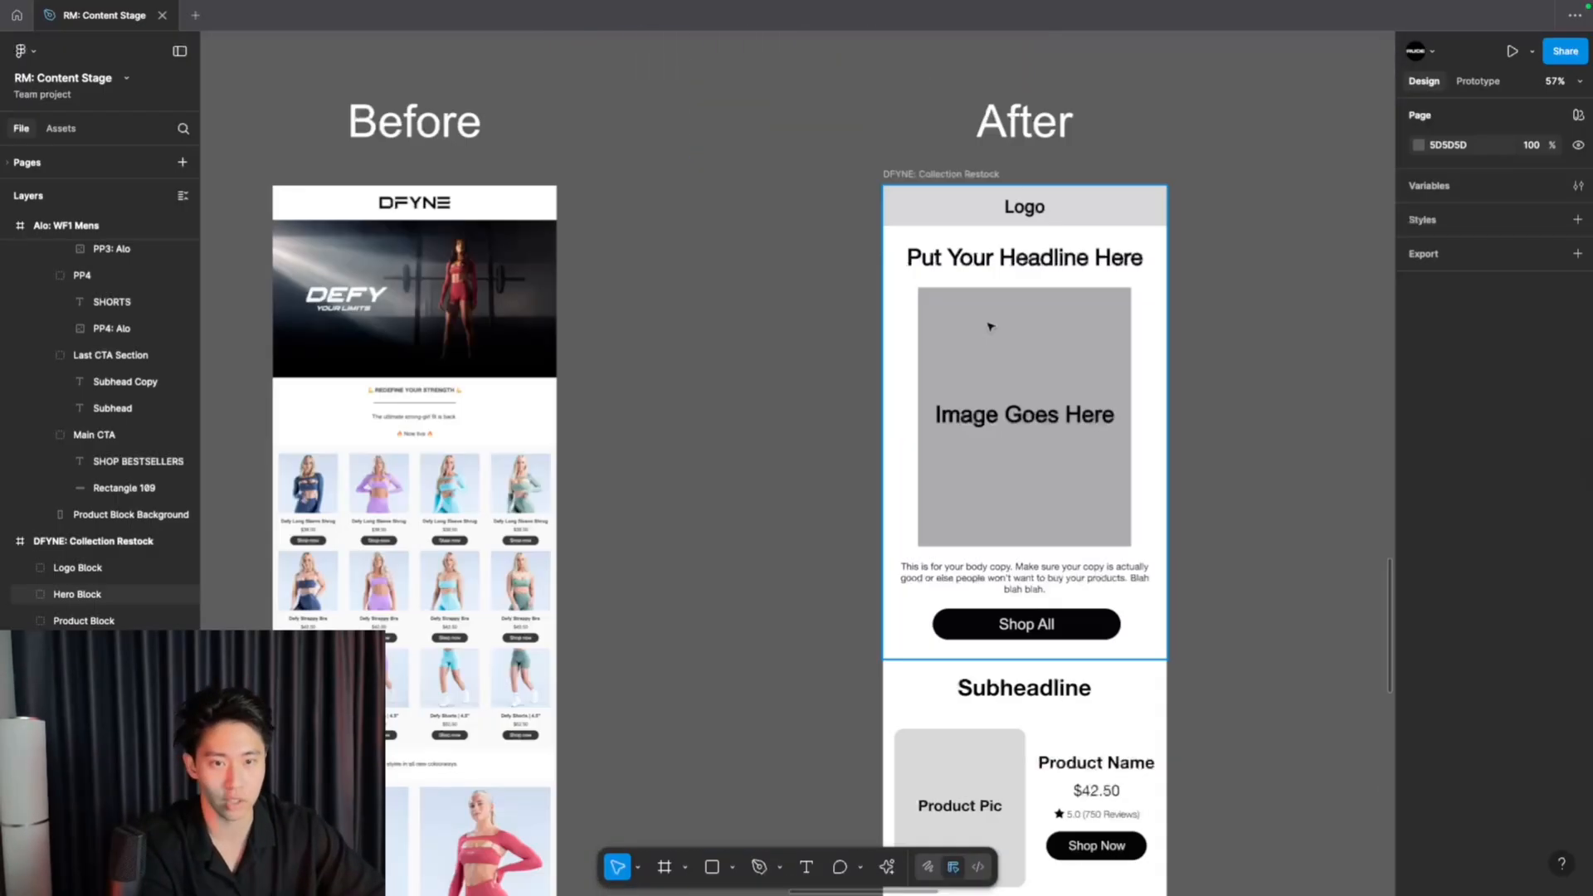
pyautogui.scroll(-6, 1209, 415)
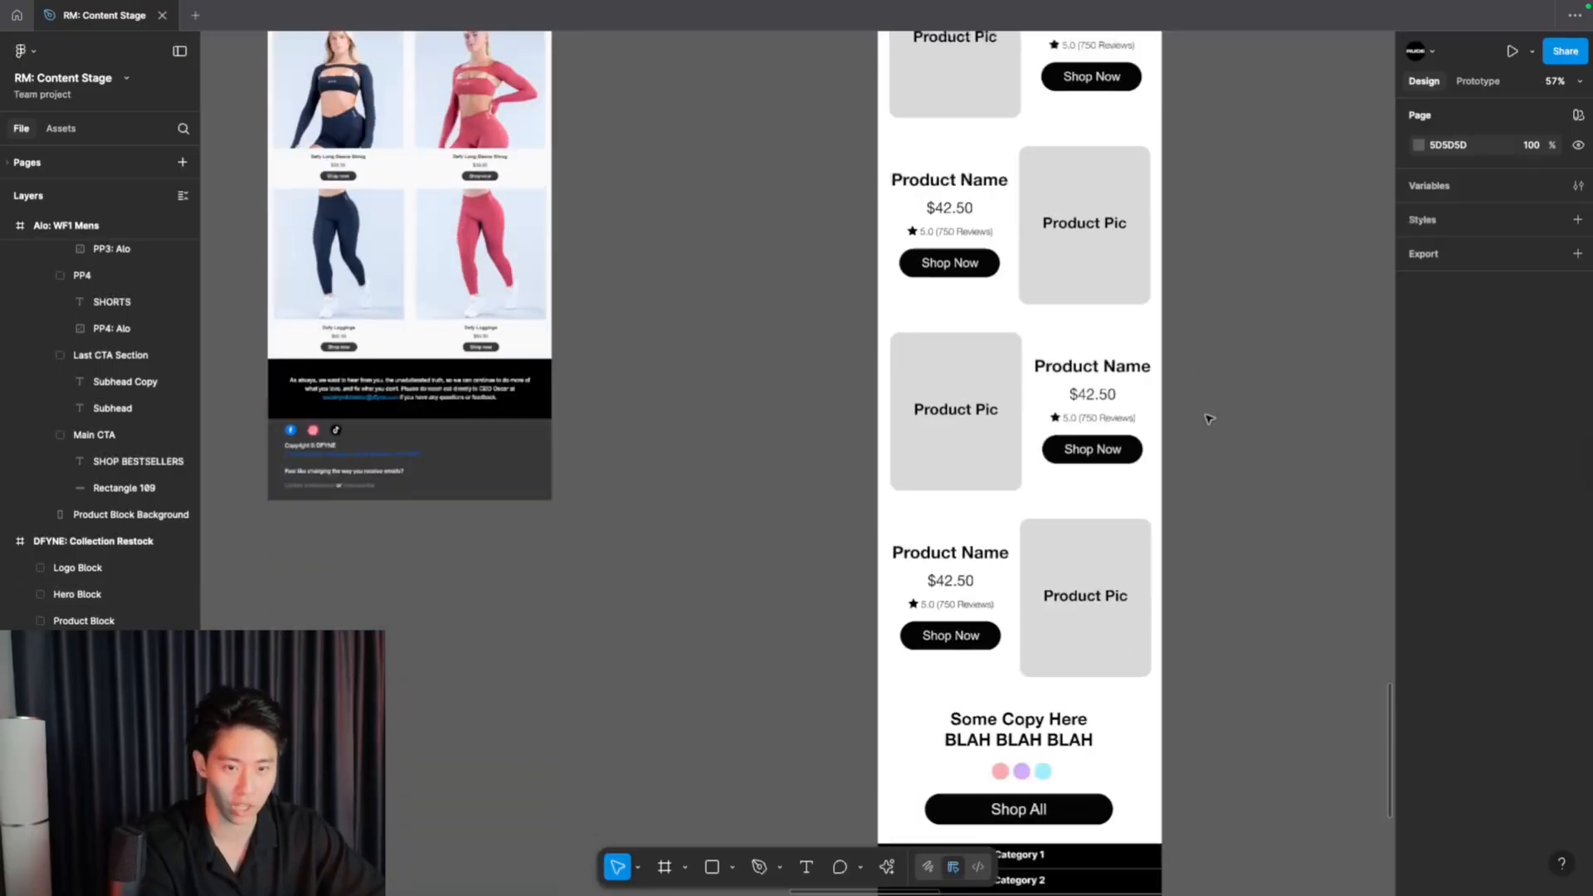
pyautogui.scroll(8, 1209, 419)
pyautogui.click(1036, 342)
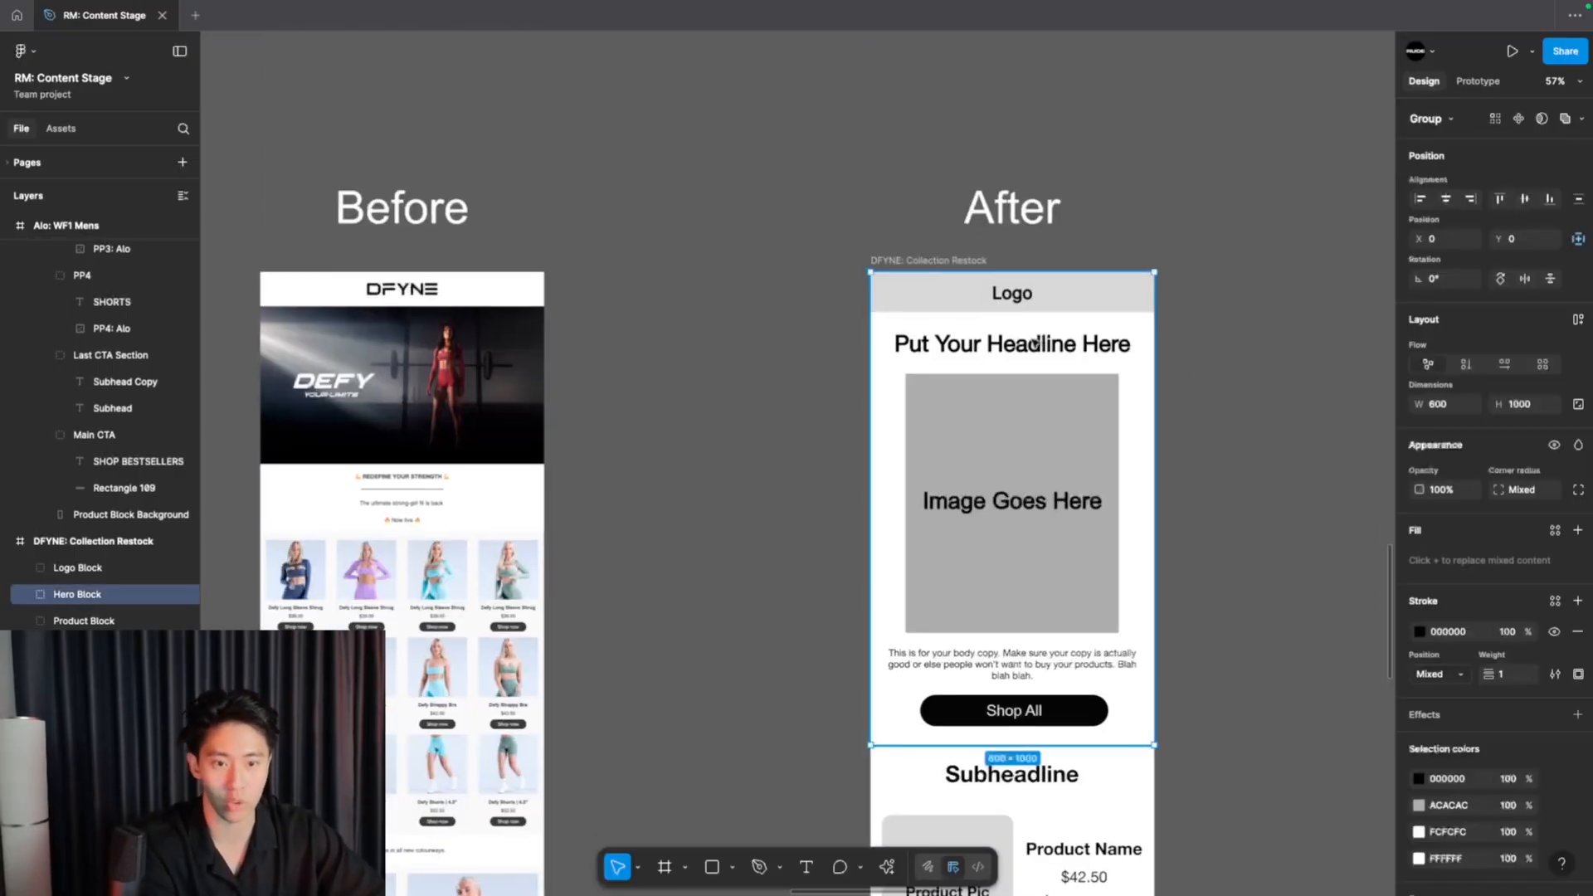
pyautogui.doubleClick(1034, 340)
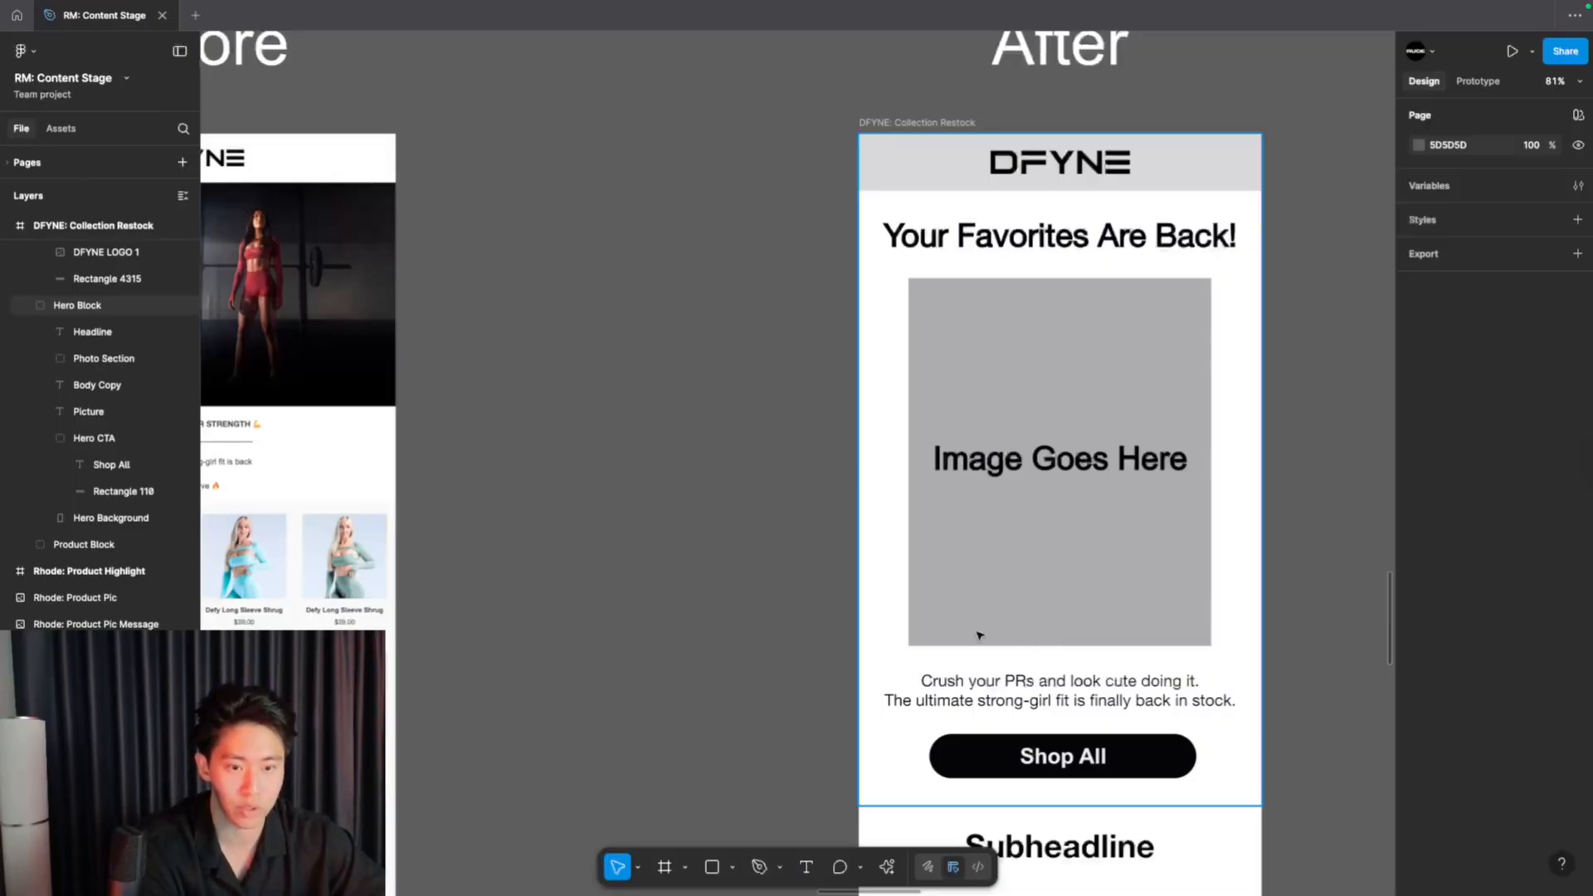
# - Compare the filled-in hero and the remaining product, closing copy and footer placeholders with the original DFYNE email
pyautogui.scroll(-3, 1187, 638)
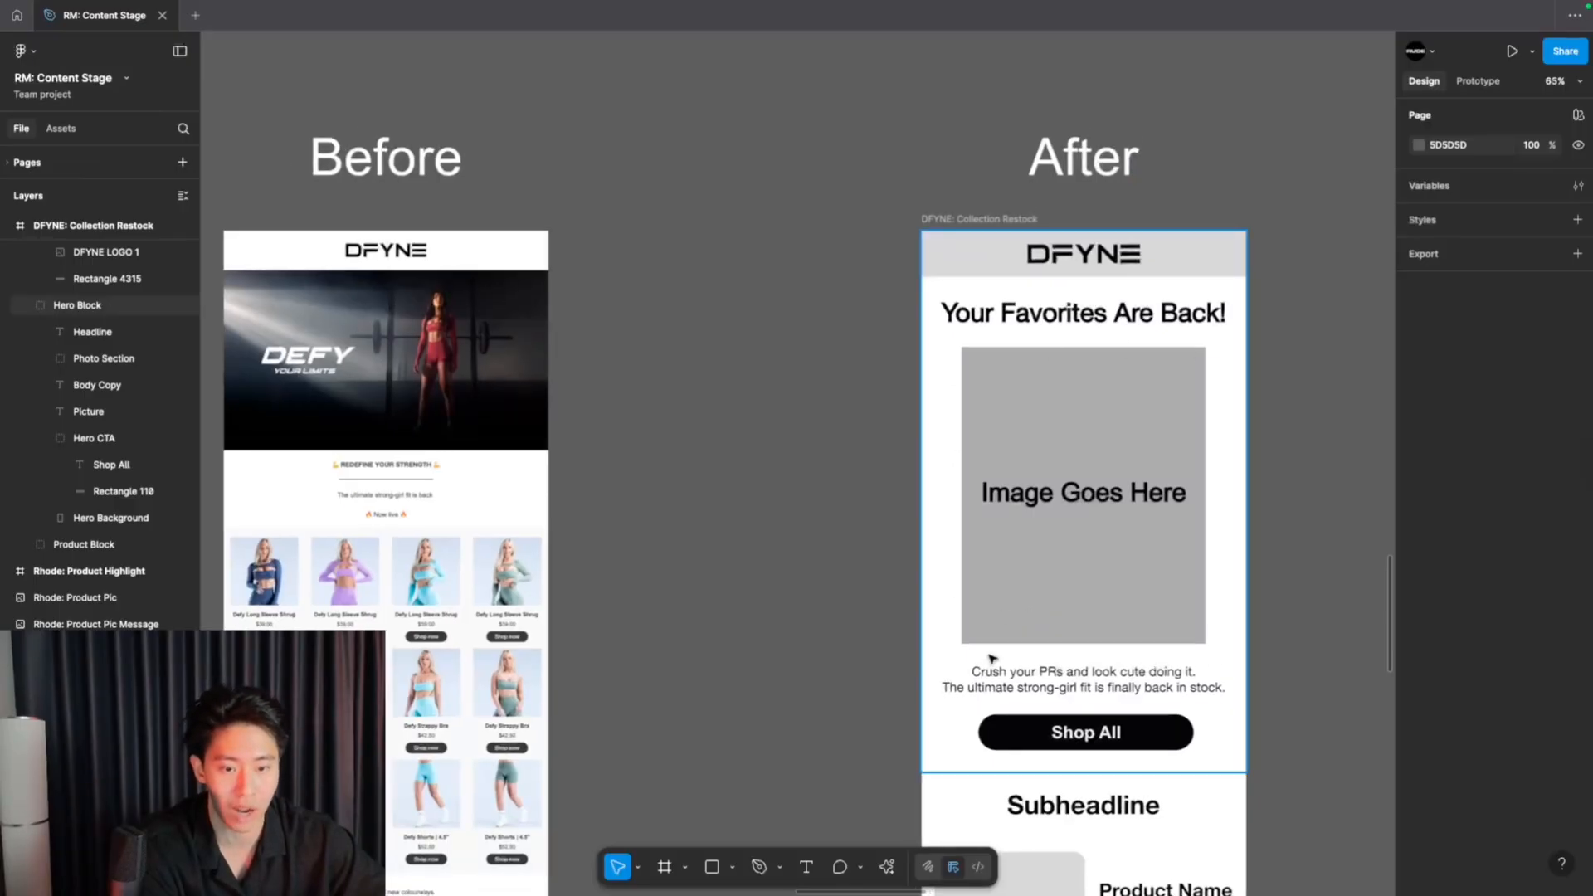
pyautogui.scroll(-10, 993, 658)
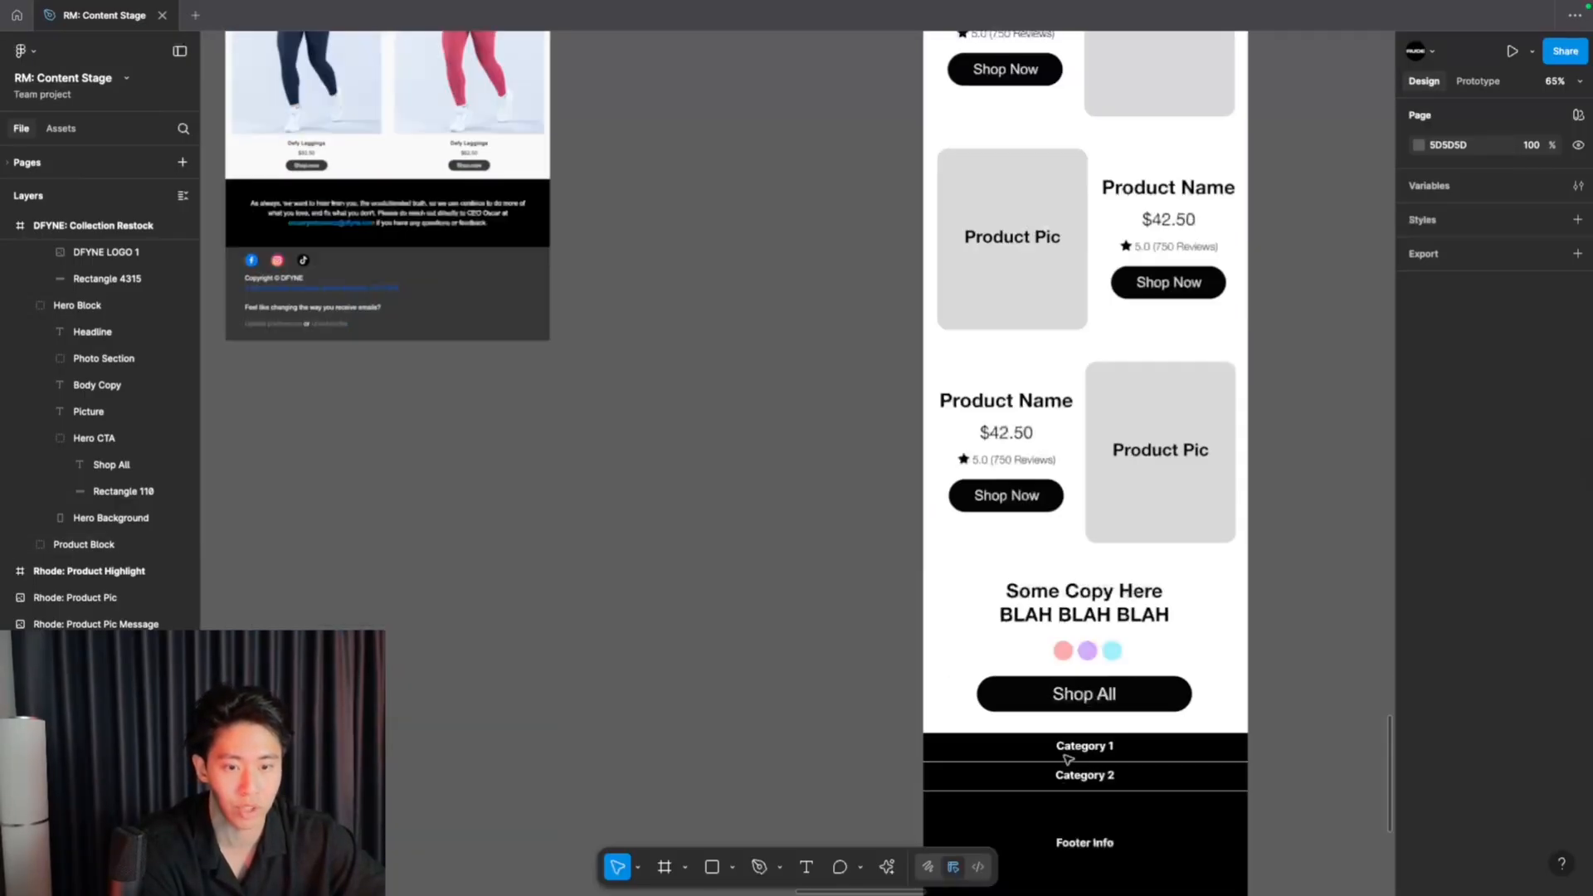
pyautogui.scroll(10, 996, 705)
pyautogui.scroll(1, 1067, 760)
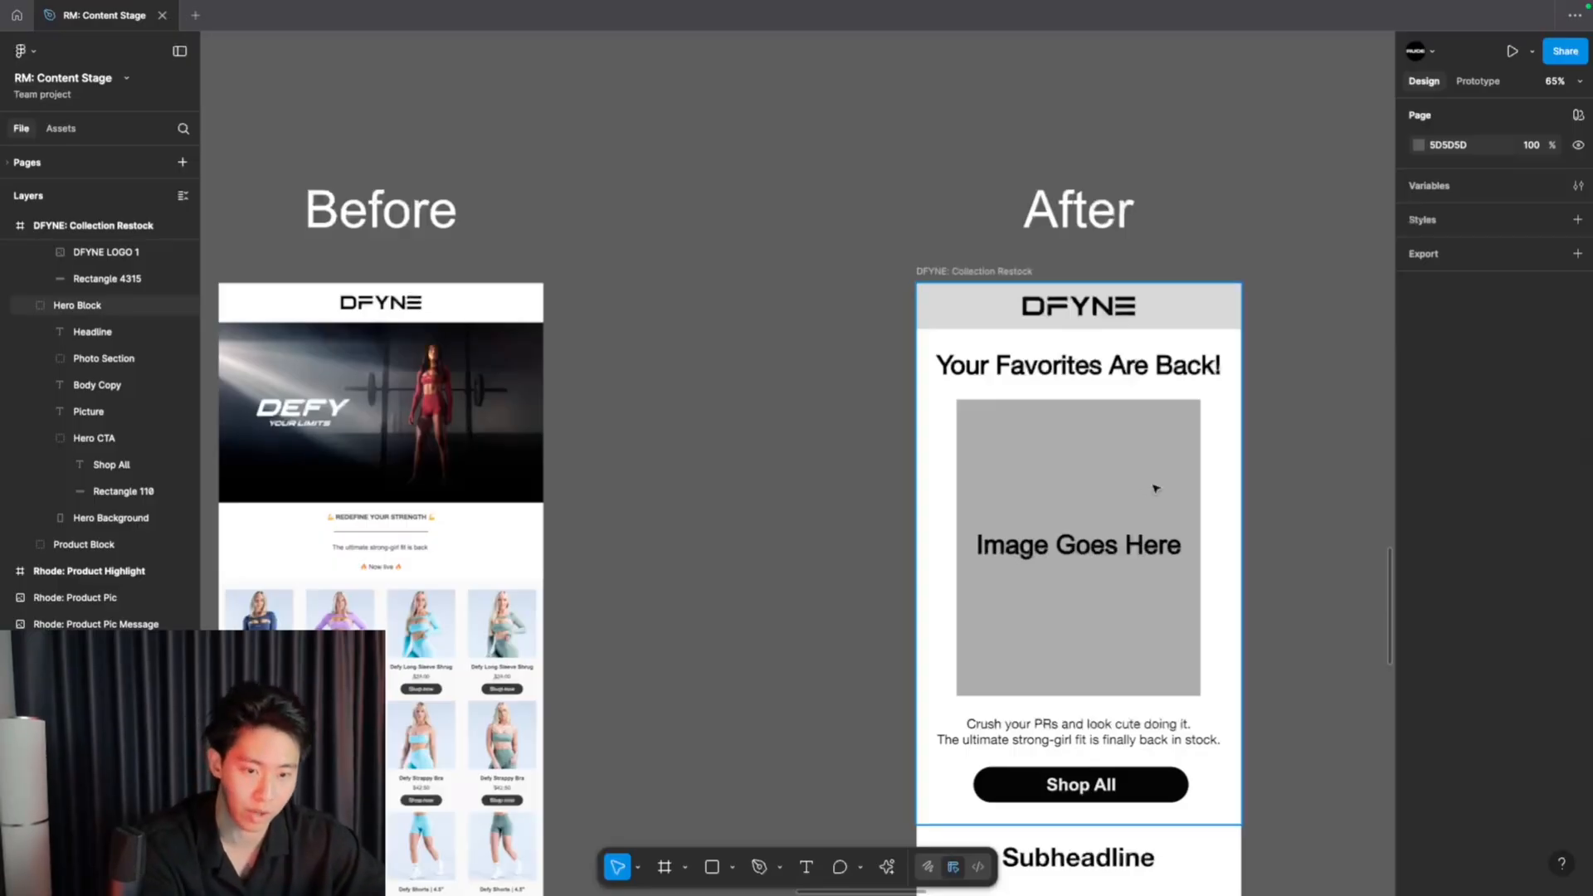
pyautogui.scroll(-5, 1154, 492)
pyautogui.scroll(-4, 1021, 540)
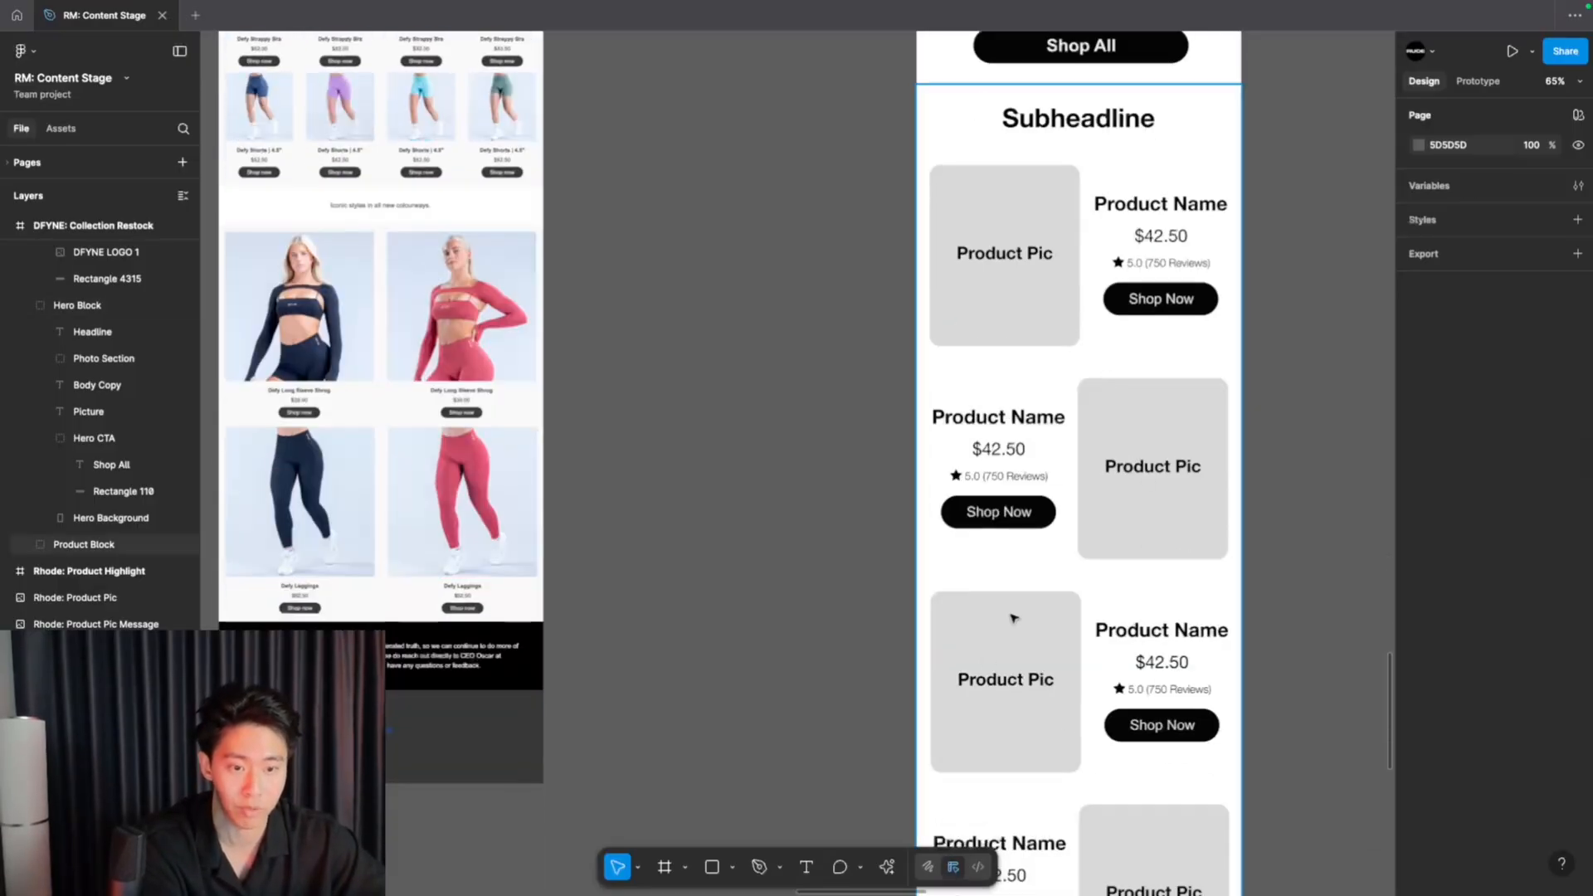
pyautogui.scroll(-5, 1013, 622)
pyautogui.scroll(15, 1017, 610)
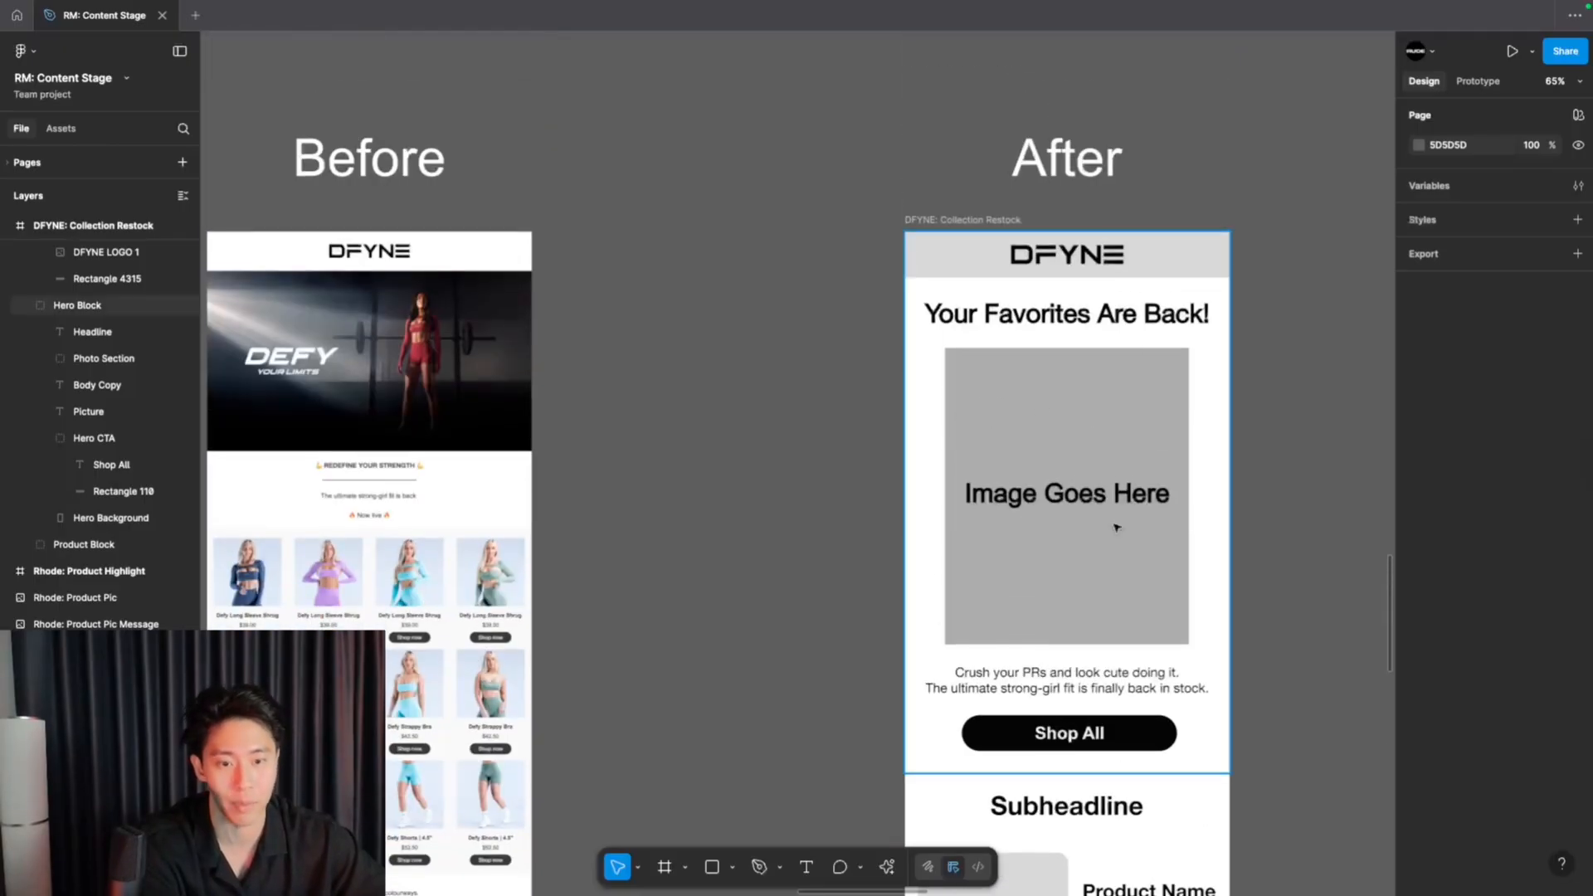
pyautogui.scroll(-5, 1117, 527)
pyautogui.scroll(-5, 1188, 609)
pyautogui.scroll(10, 1188, 612)
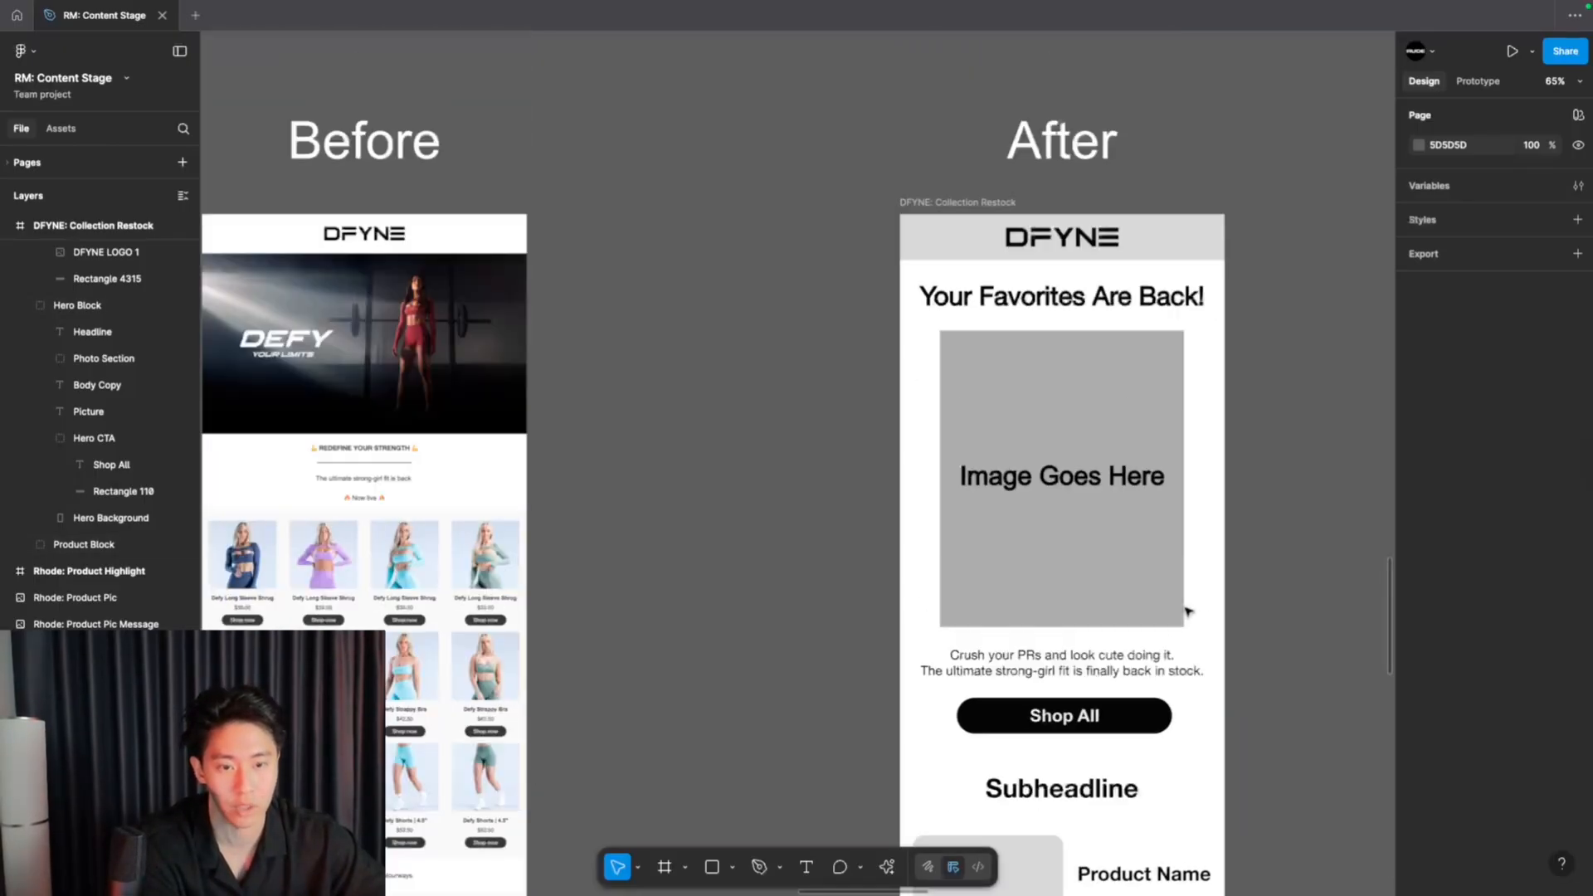
# - Select the row of five product photos in the Creative area and compare it with the hero's image placeholder
pyautogui.hscroll(6, 1205, 561)
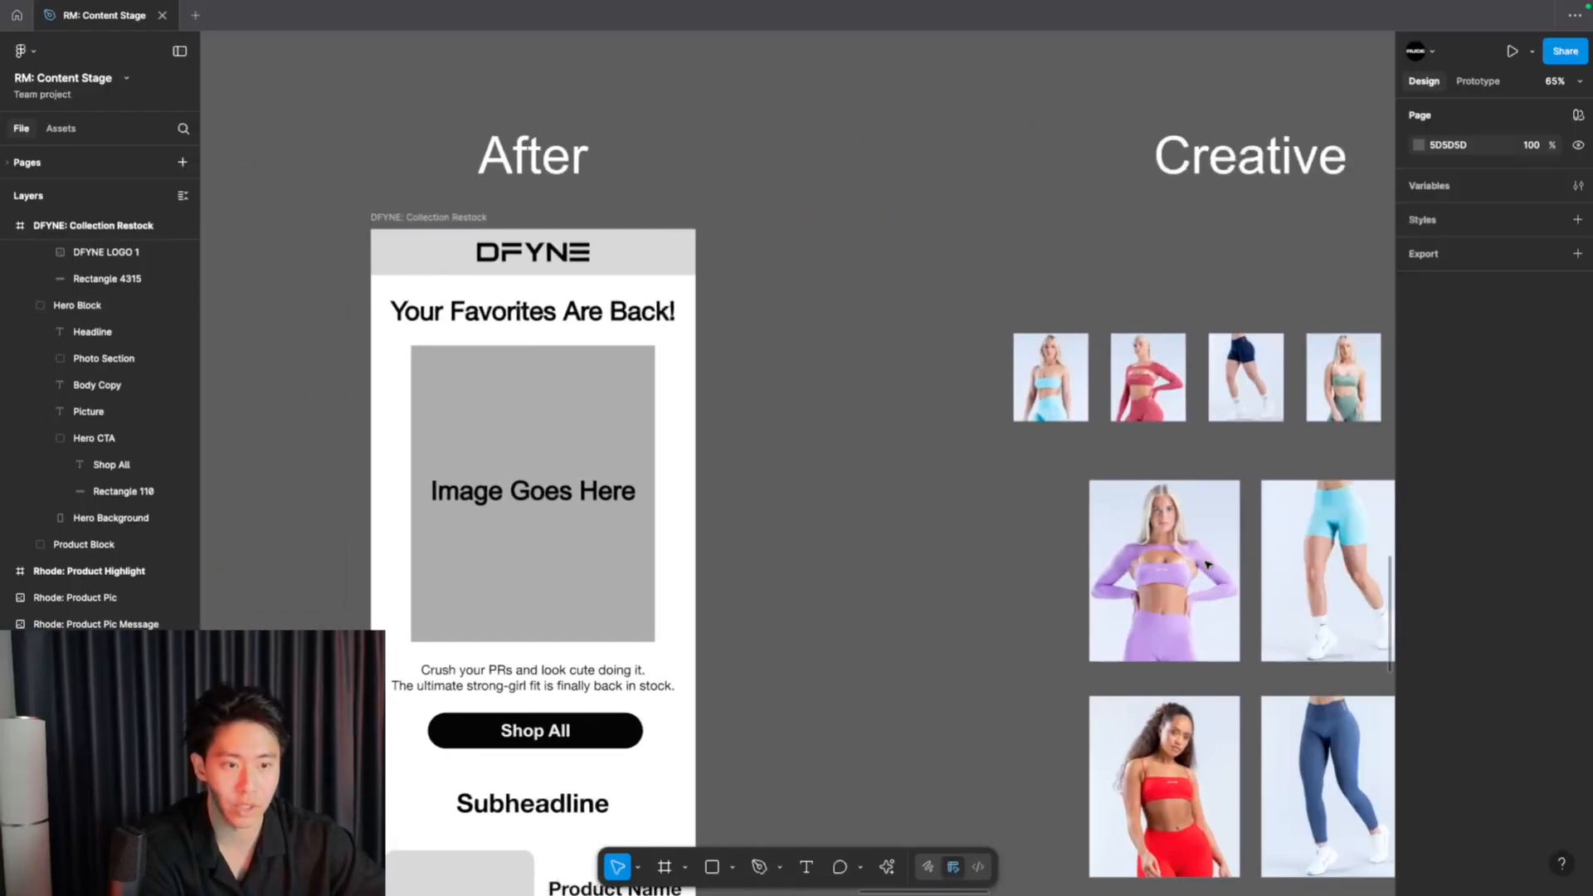
pyautogui.moveTo(947, 372); pyautogui.dragTo(1276, 402)
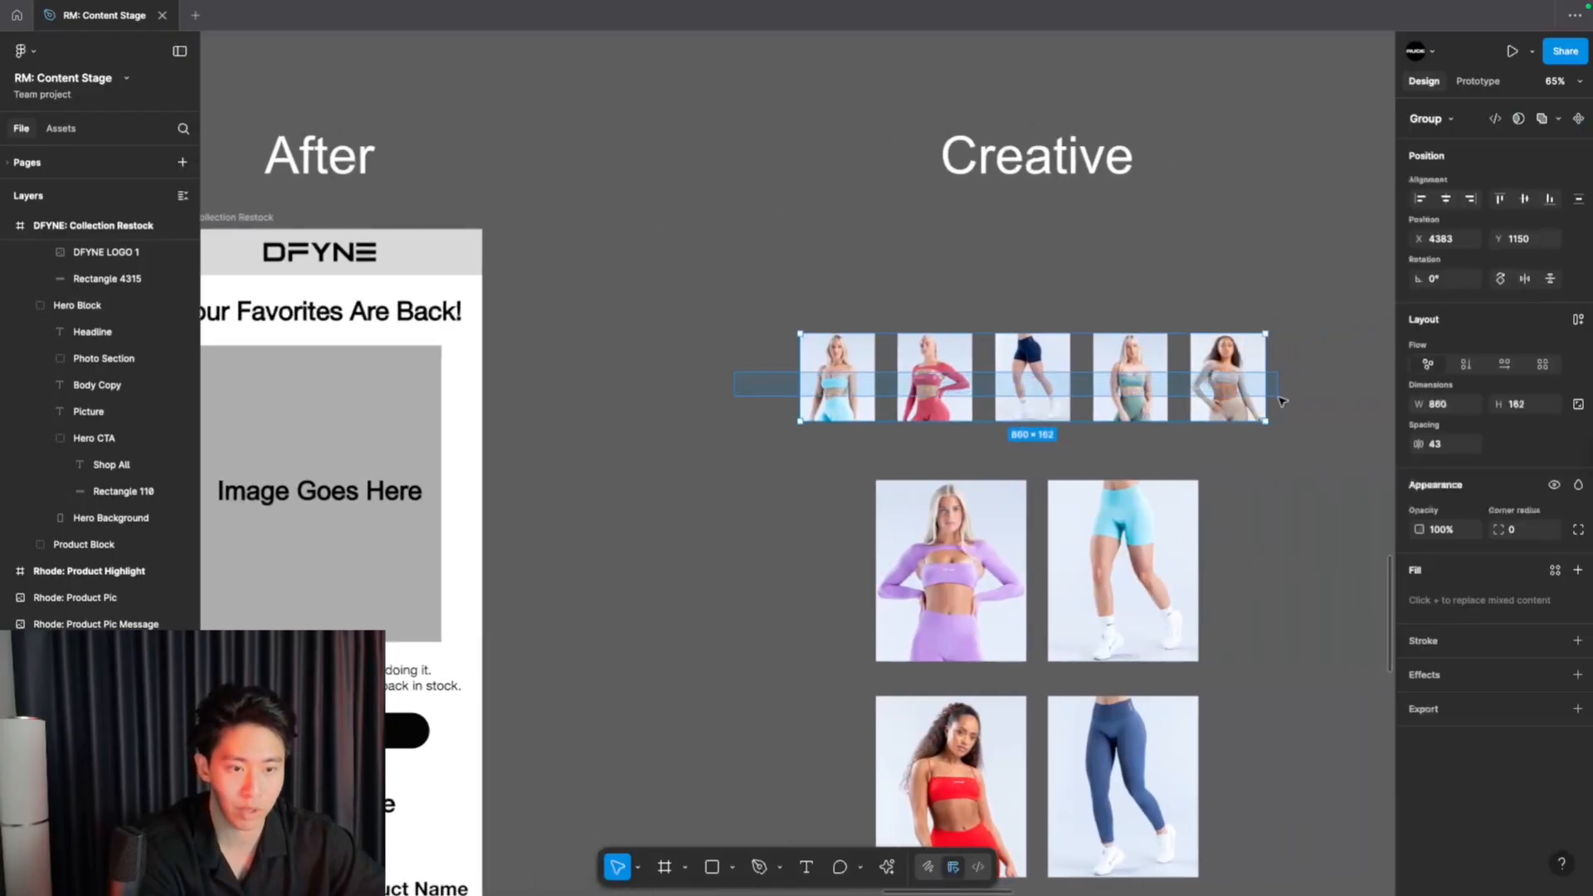
pyautogui.click(1282, 401)
pyautogui.click(871, 404)
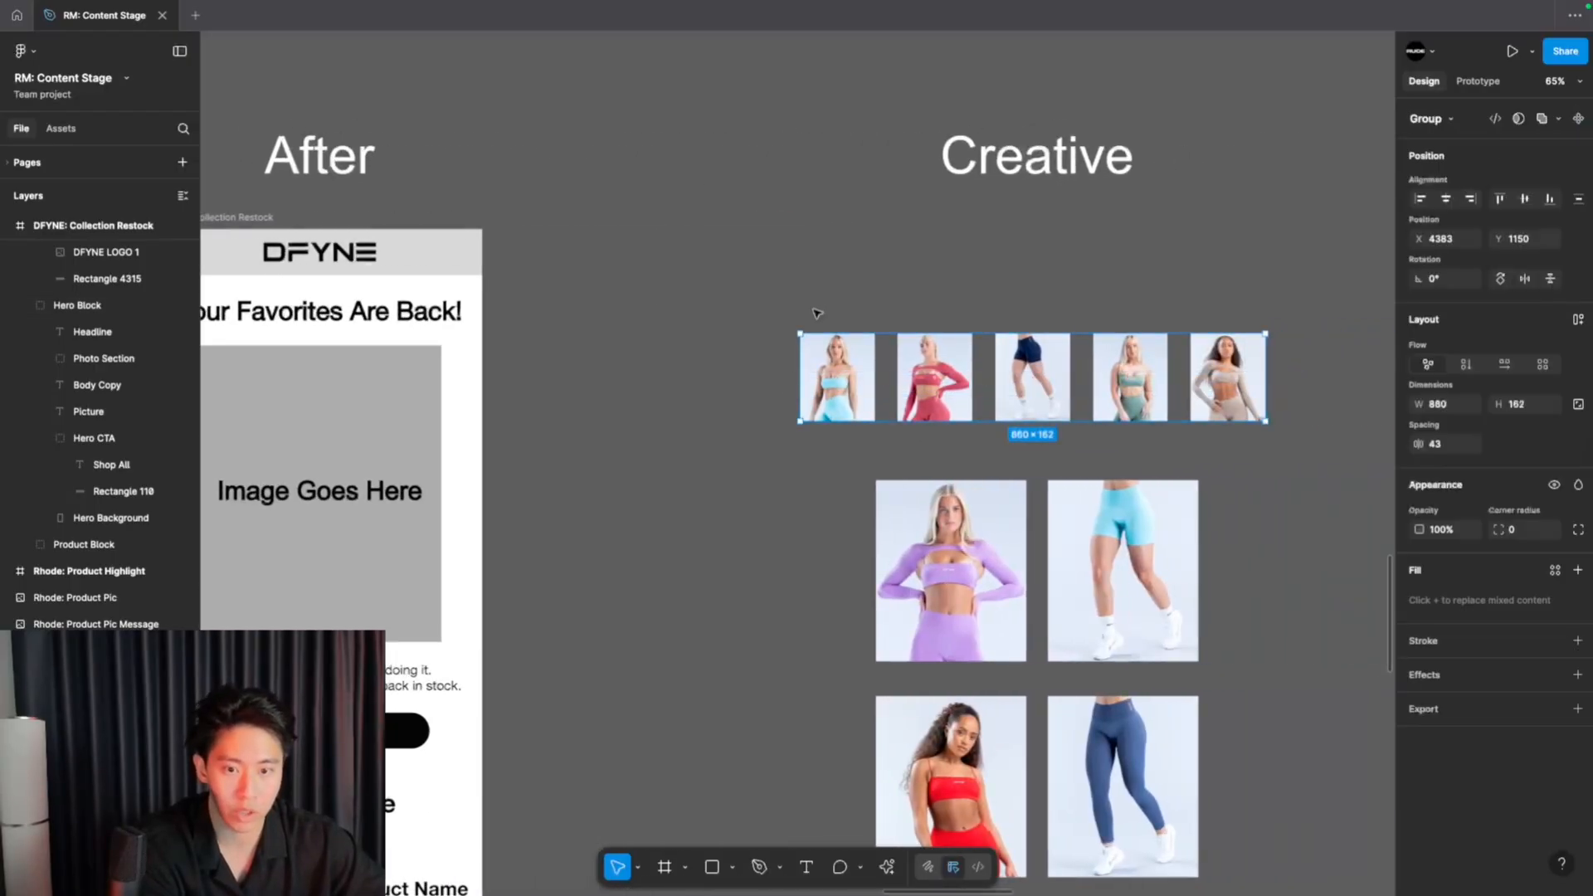
pyautogui.moveTo(814, 306); pyautogui.dragTo(1327, 409)
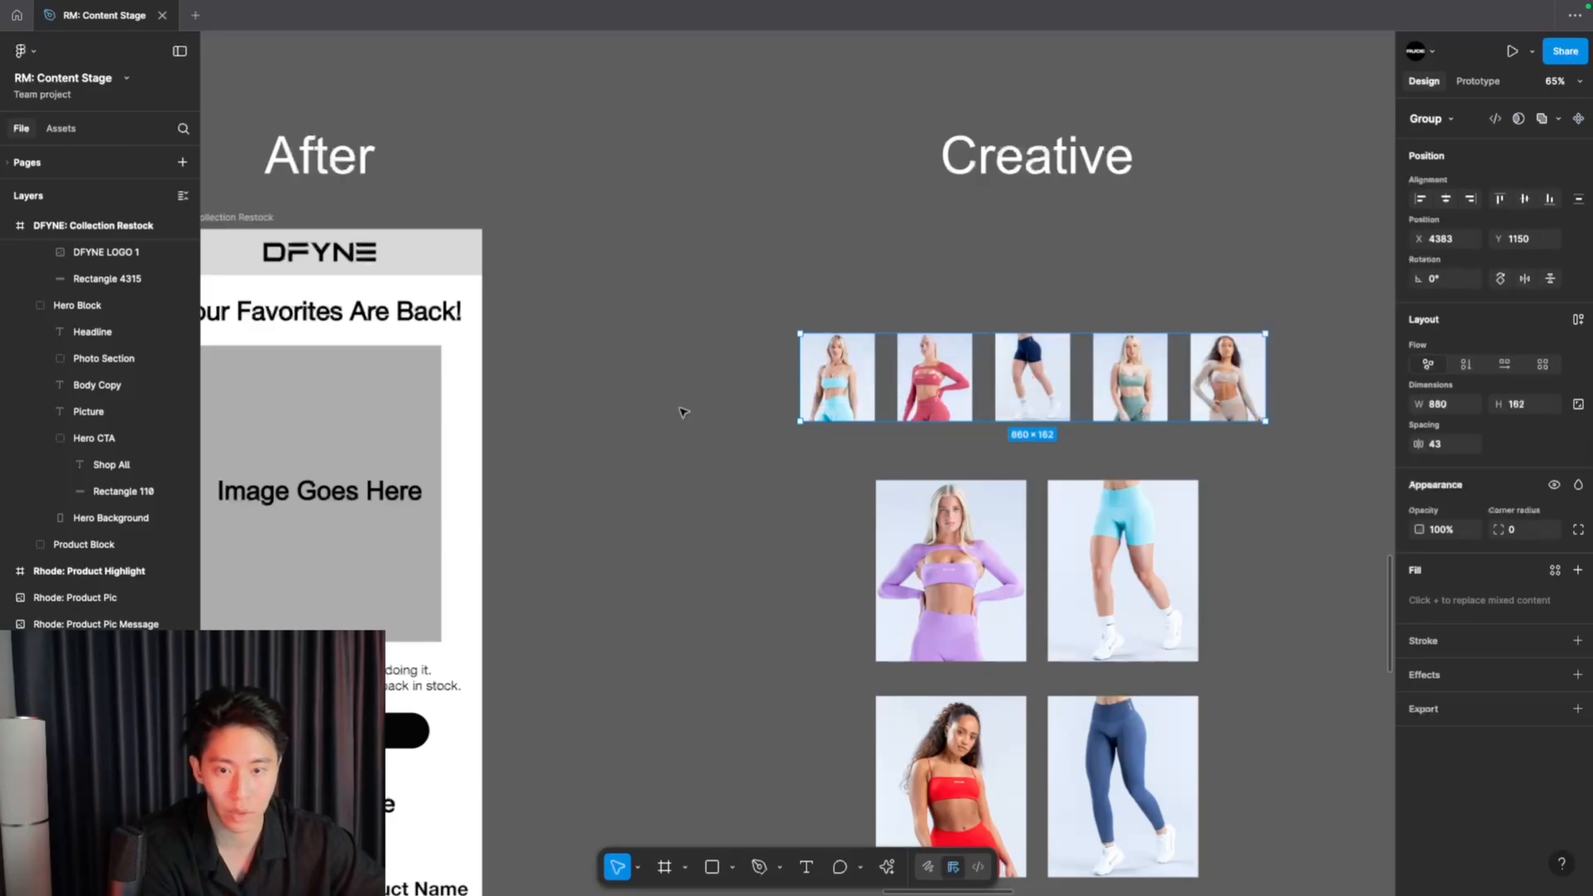
pyautogui.hscroll(-8, 683, 413)
pyautogui.hscroll(2, 924, 467)
pyautogui.scroll(-1, 923, 467)
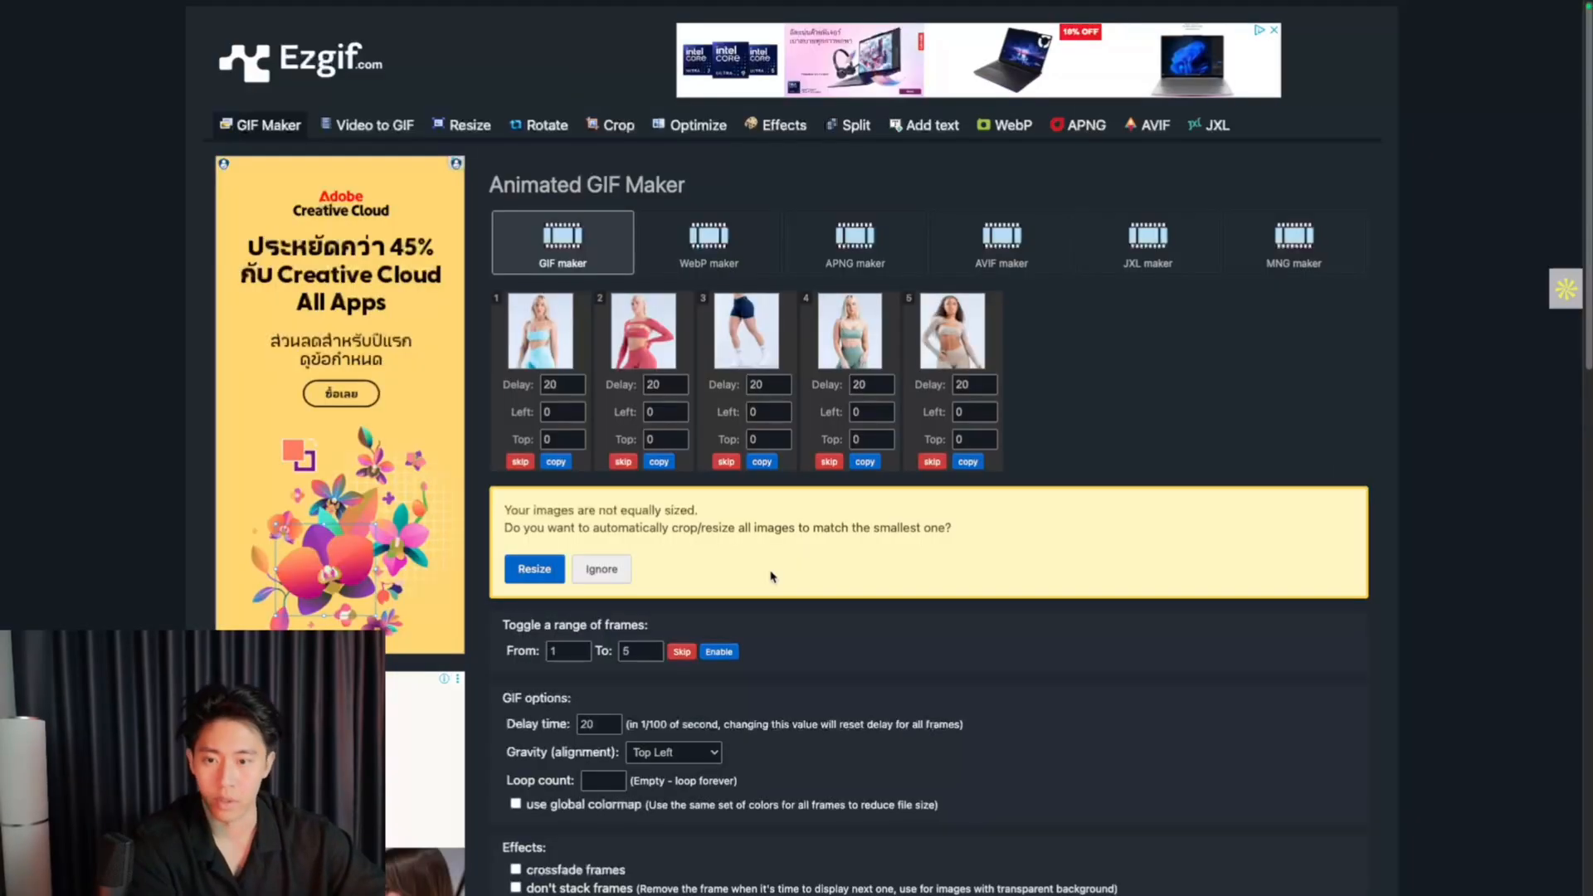
# - In Ezgif's Animated GIF Maker, resize all five uploaded images to match the smallest one
pyautogui.click(535, 569)
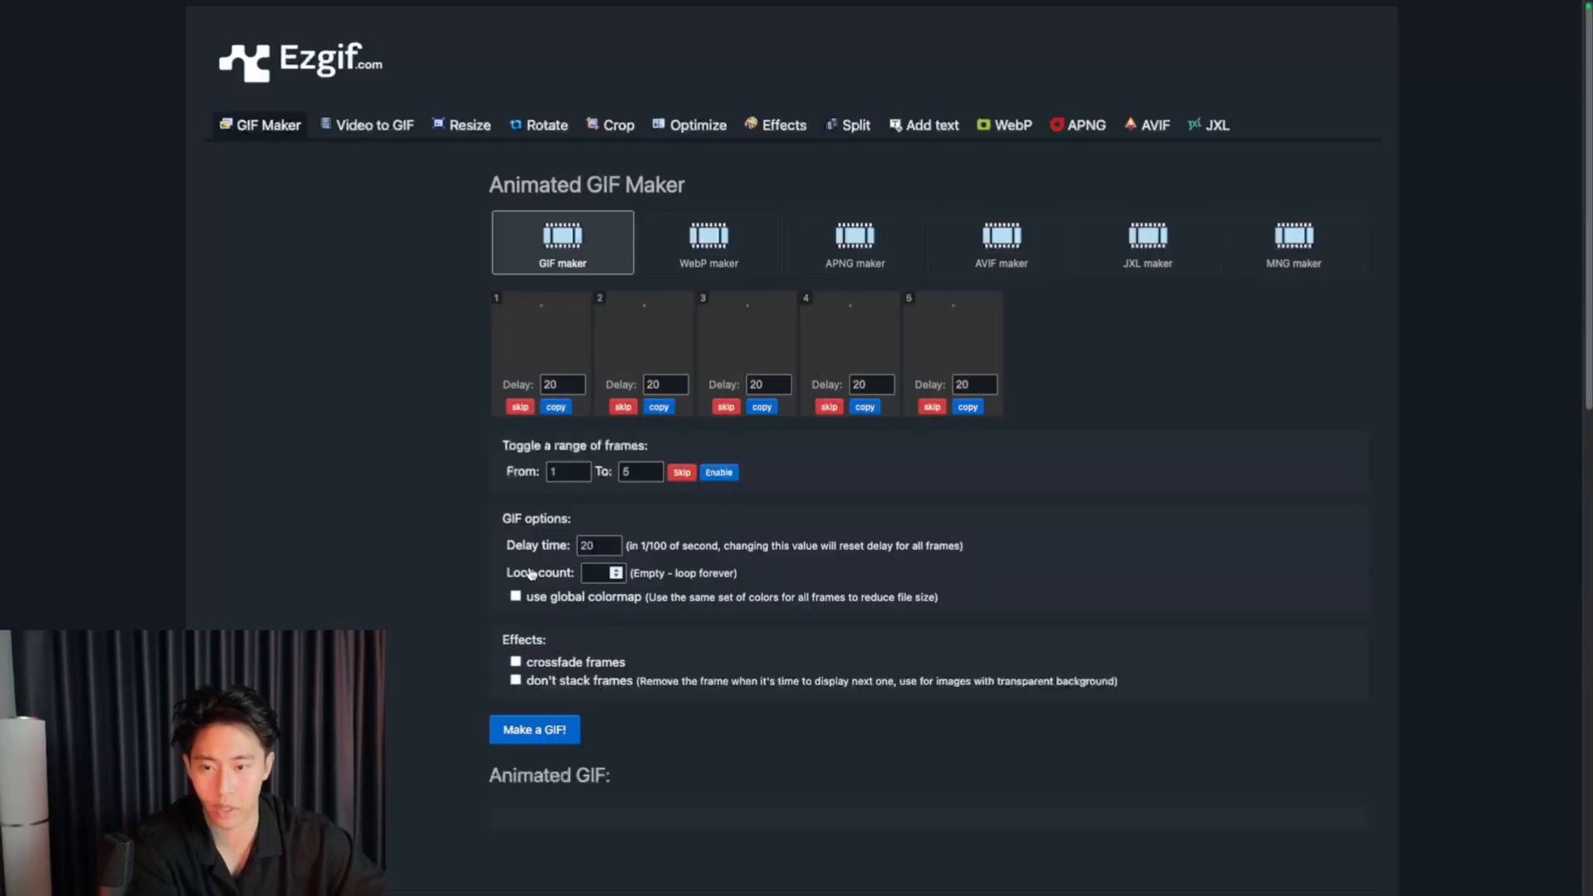
pyautogui.click(531, 572)
pyautogui.click(782, 526)
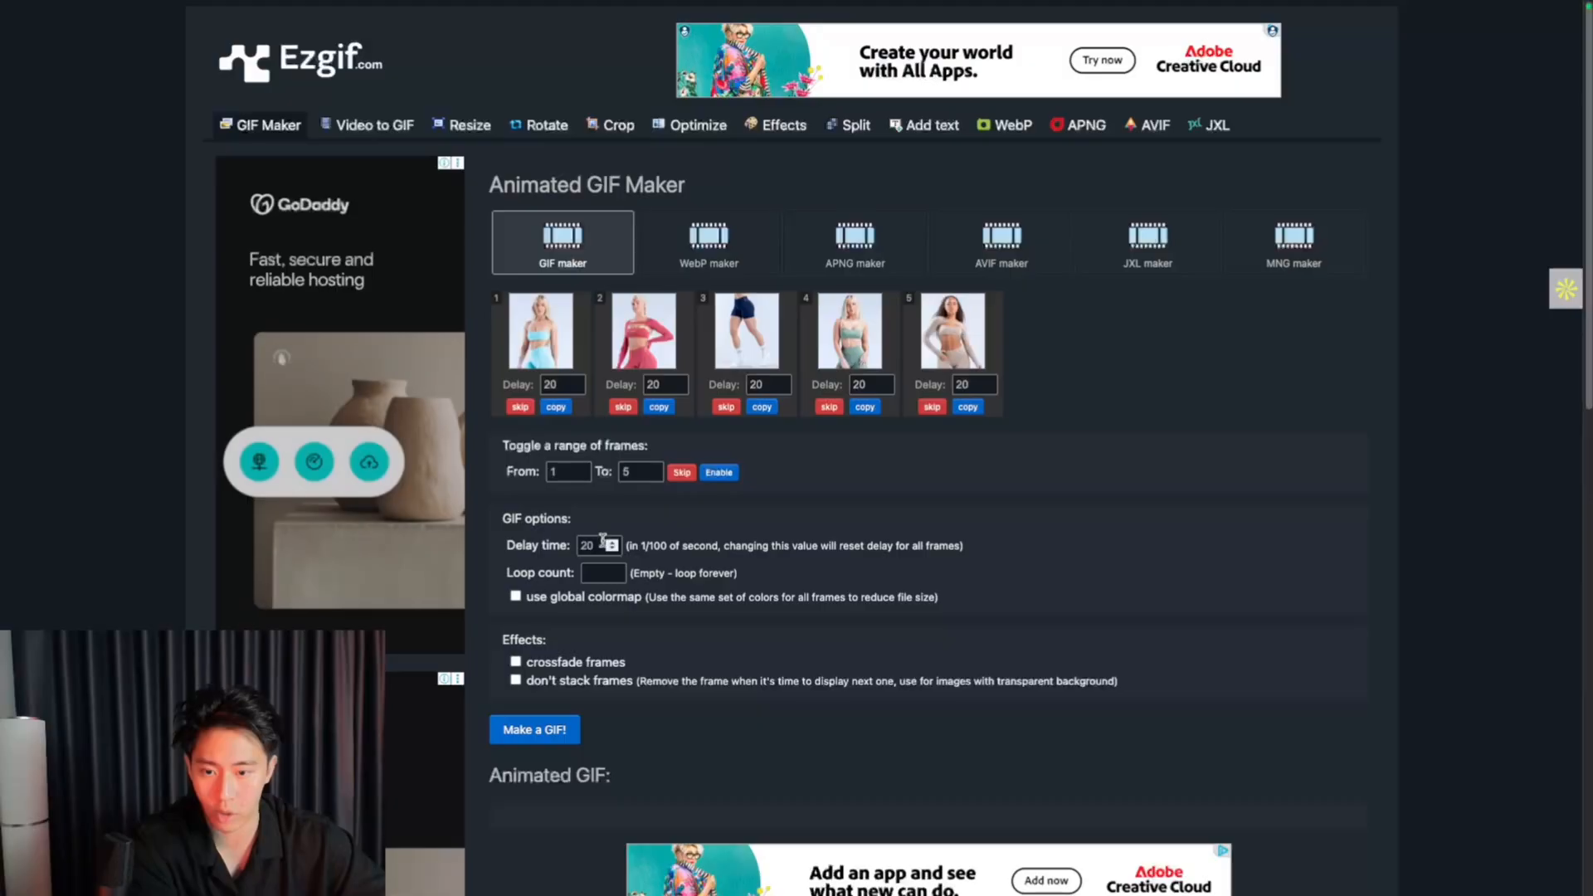
# - Set the delay time of all frames to 100 and generate the GIF
pyautogui.moveTo(596, 545); pyautogui.dragTo(559, 546)
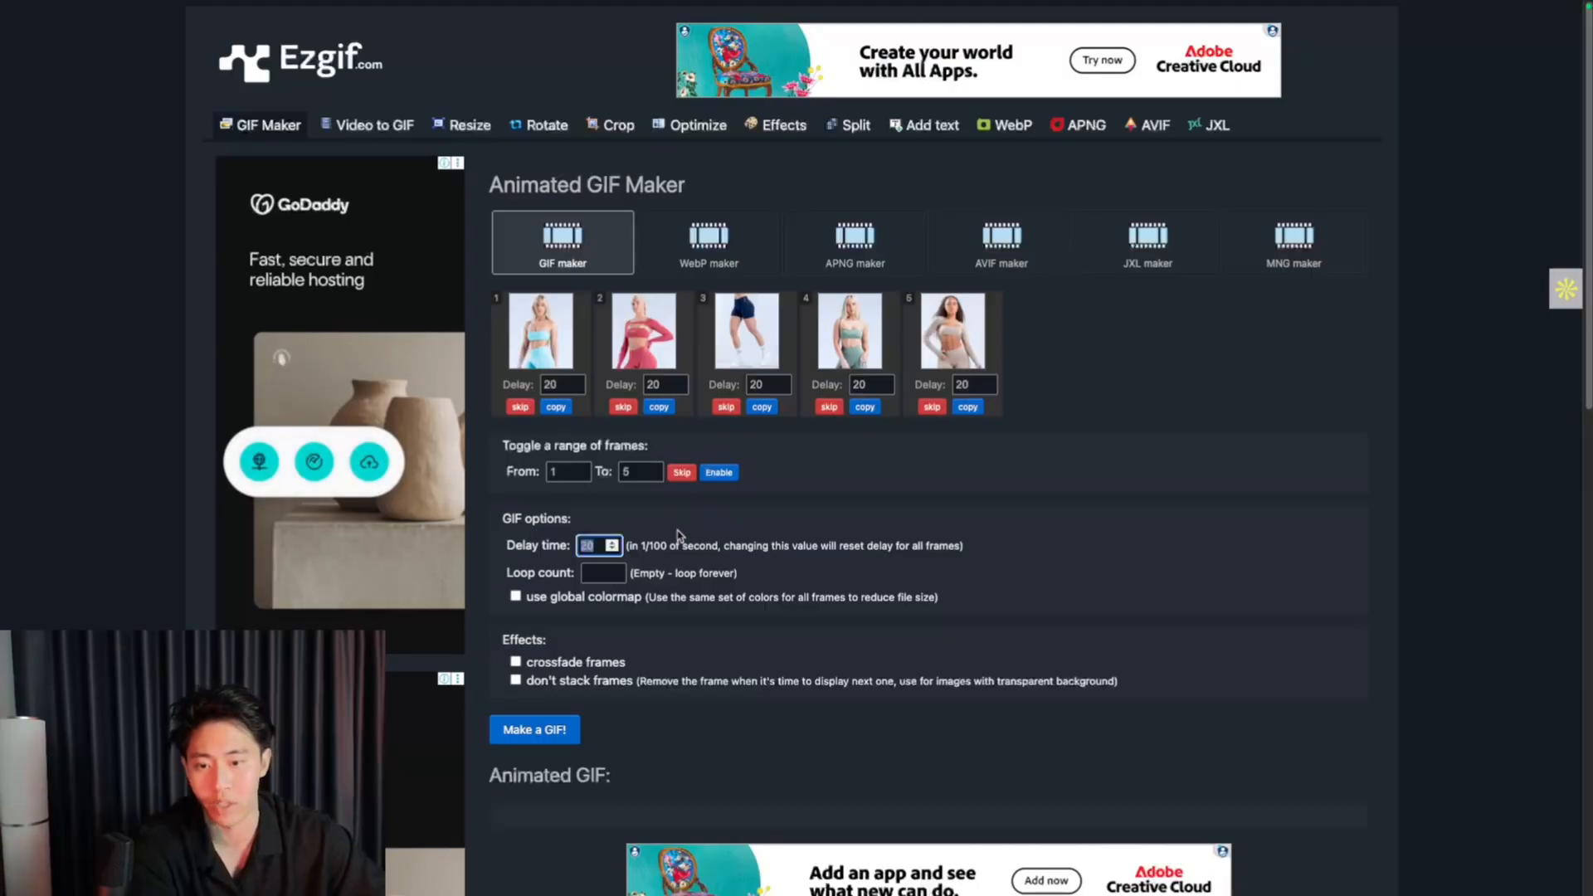
pyautogui.moveTo(642, 548); pyautogui.dragTo(762, 549)
pyautogui.click(590, 546)
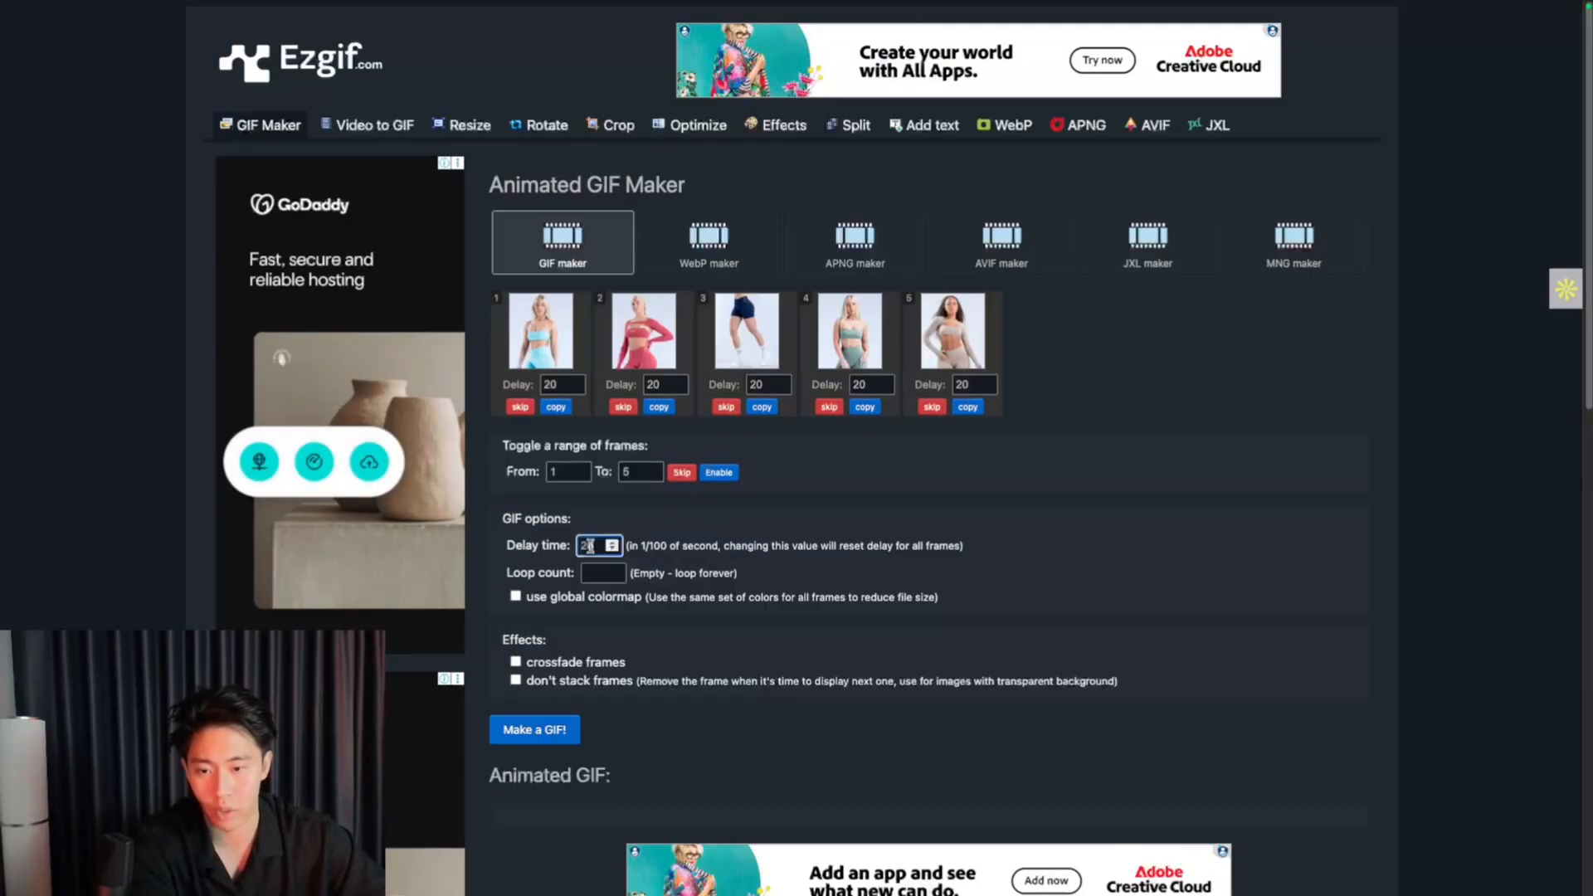
pyautogui.press('BackSpace')
pyautogui.press('BackSpace')
pyautogui.write('1')
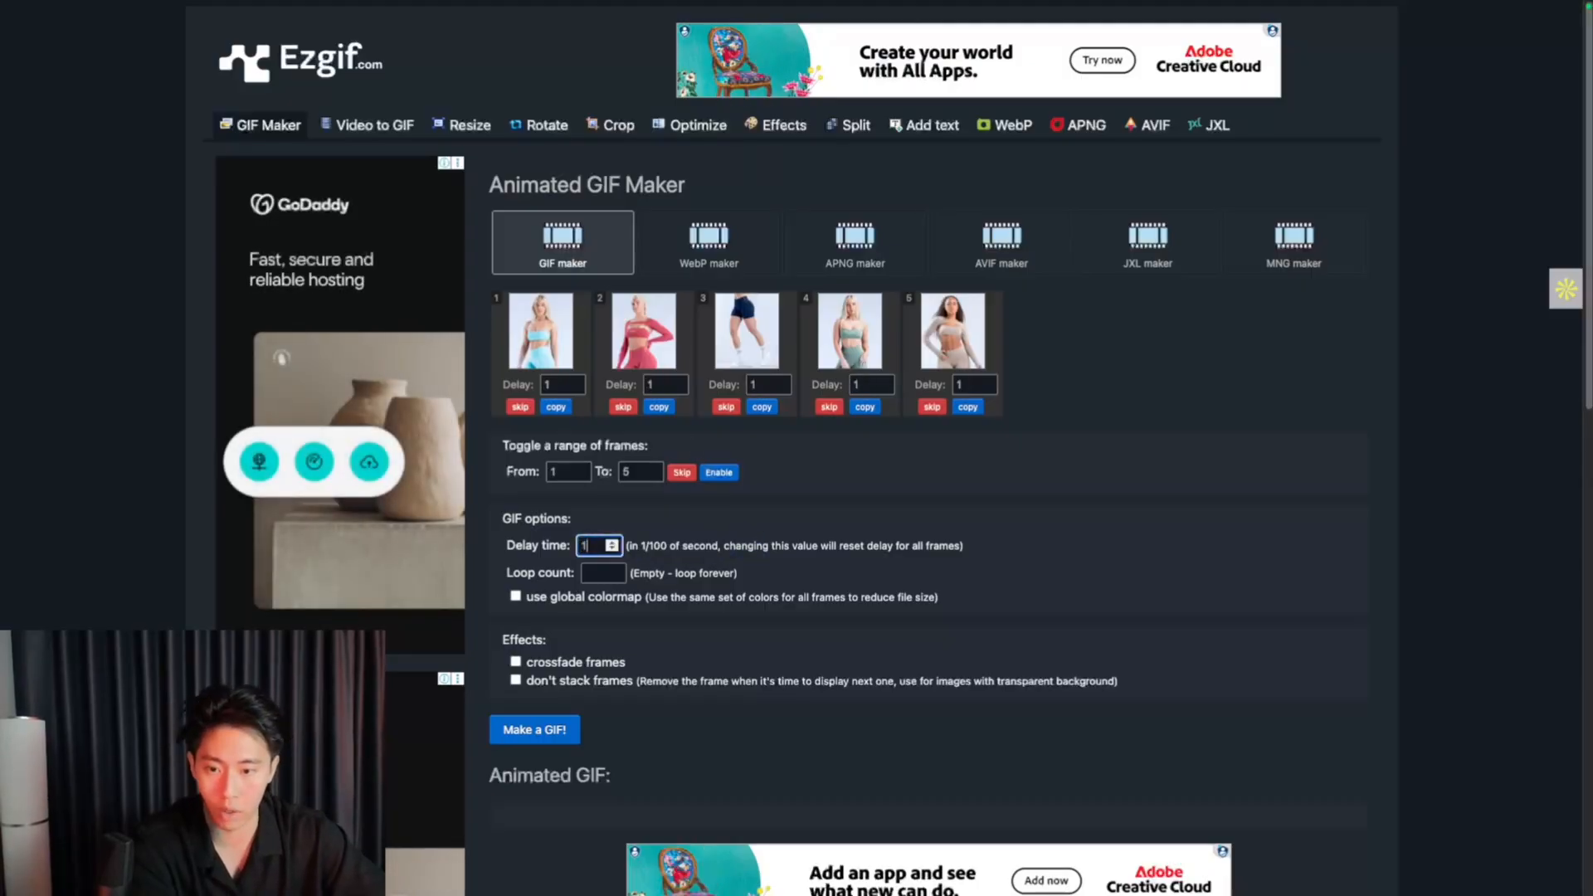
pyautogui.write('00')
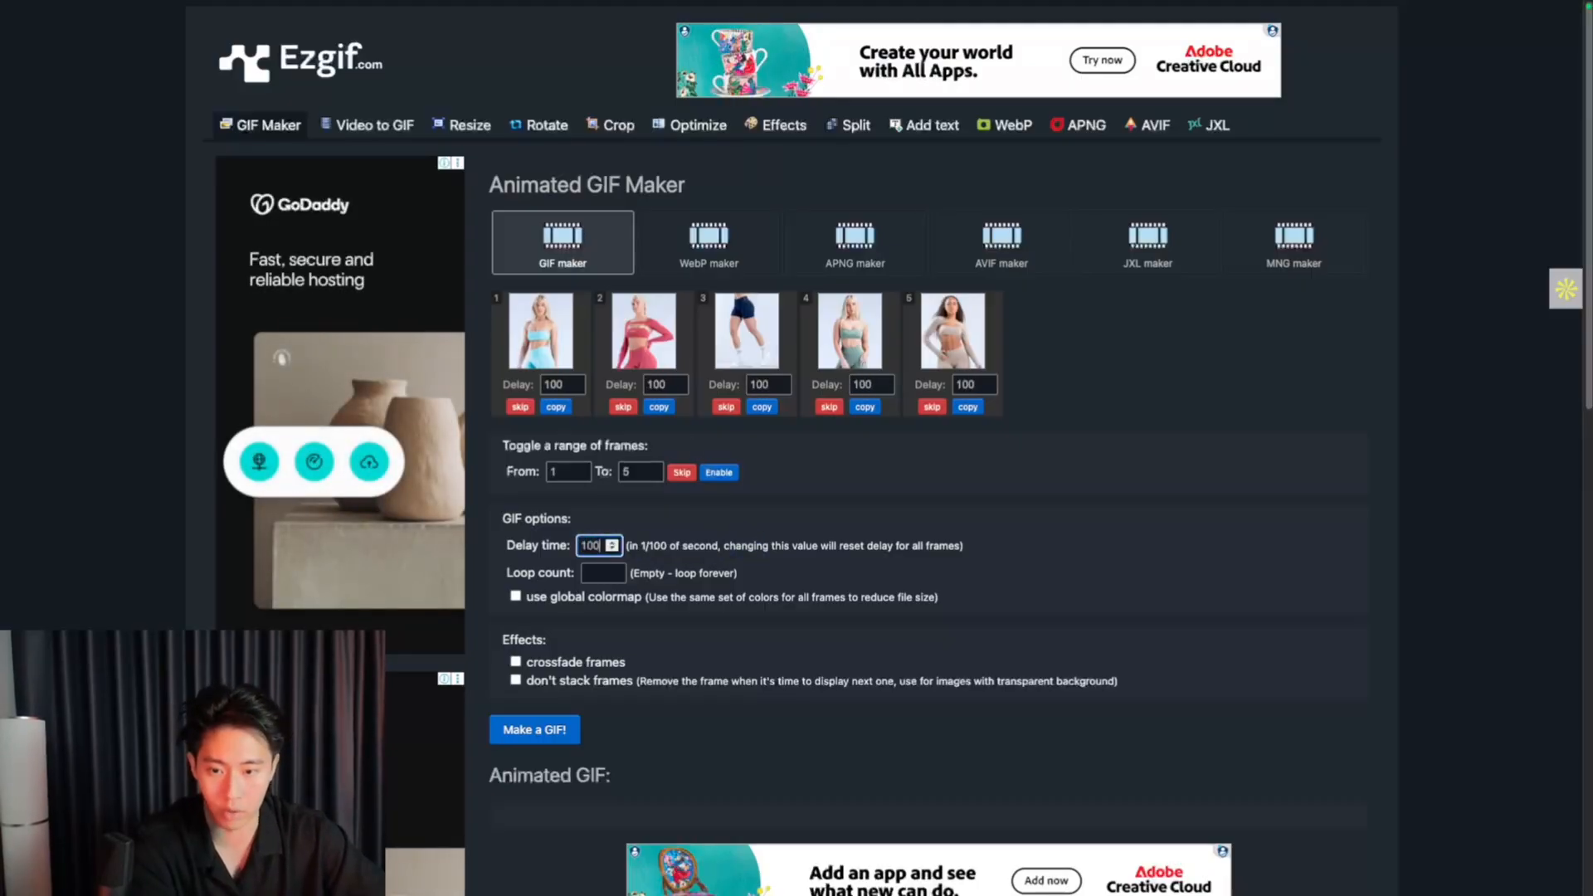
pyautogui.click(534, 730)
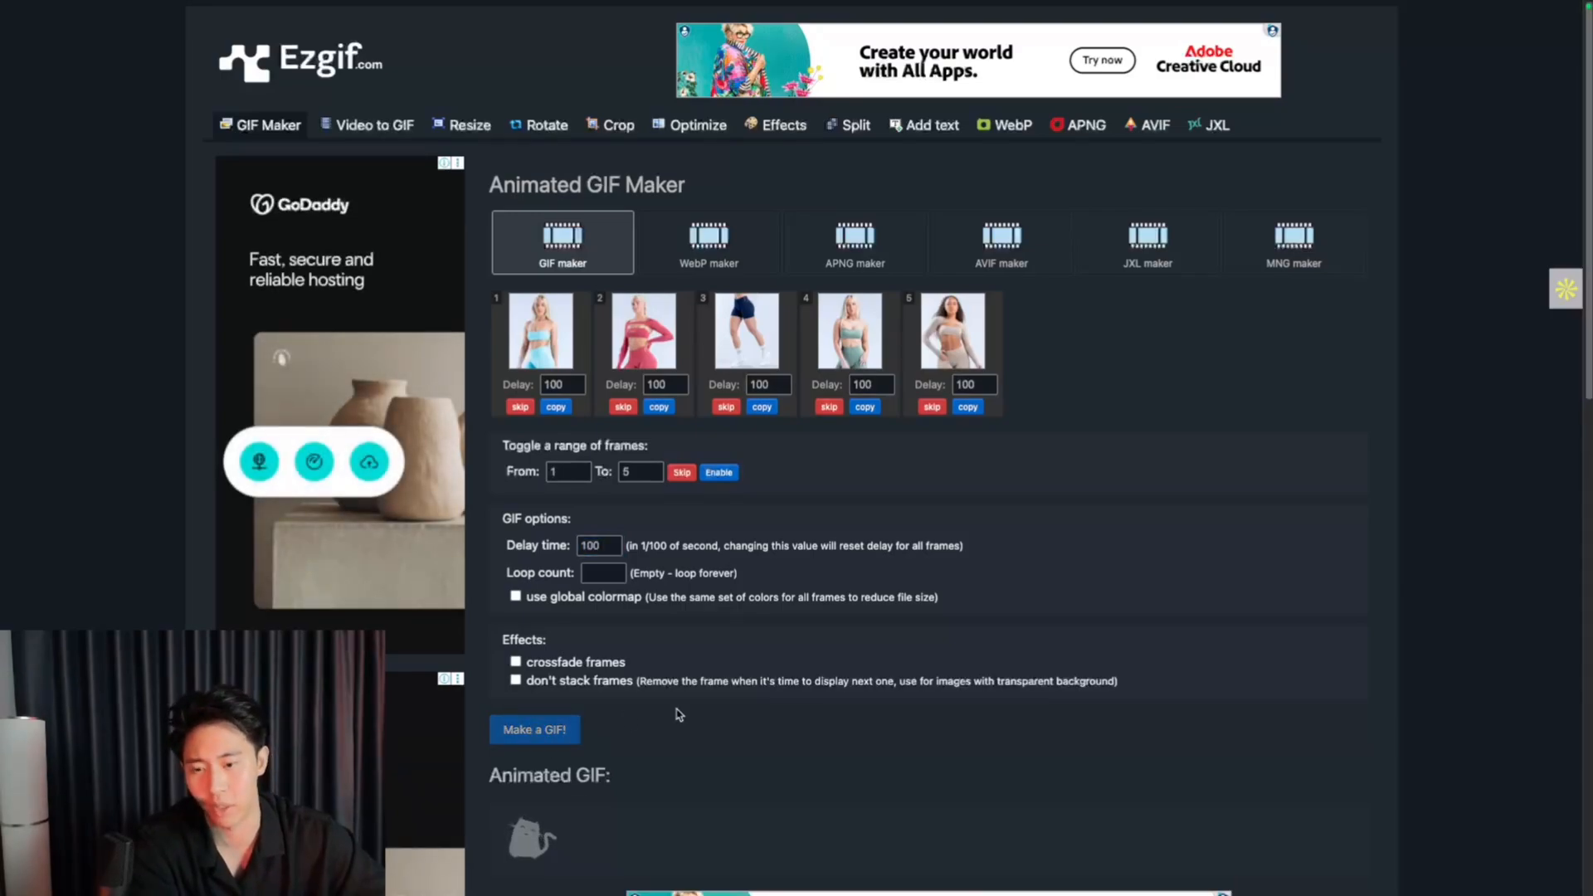
# - Preview the generated GIF as it cycles through its frames, and review its file details
pyautogui.scroll(-15, 679, 714)
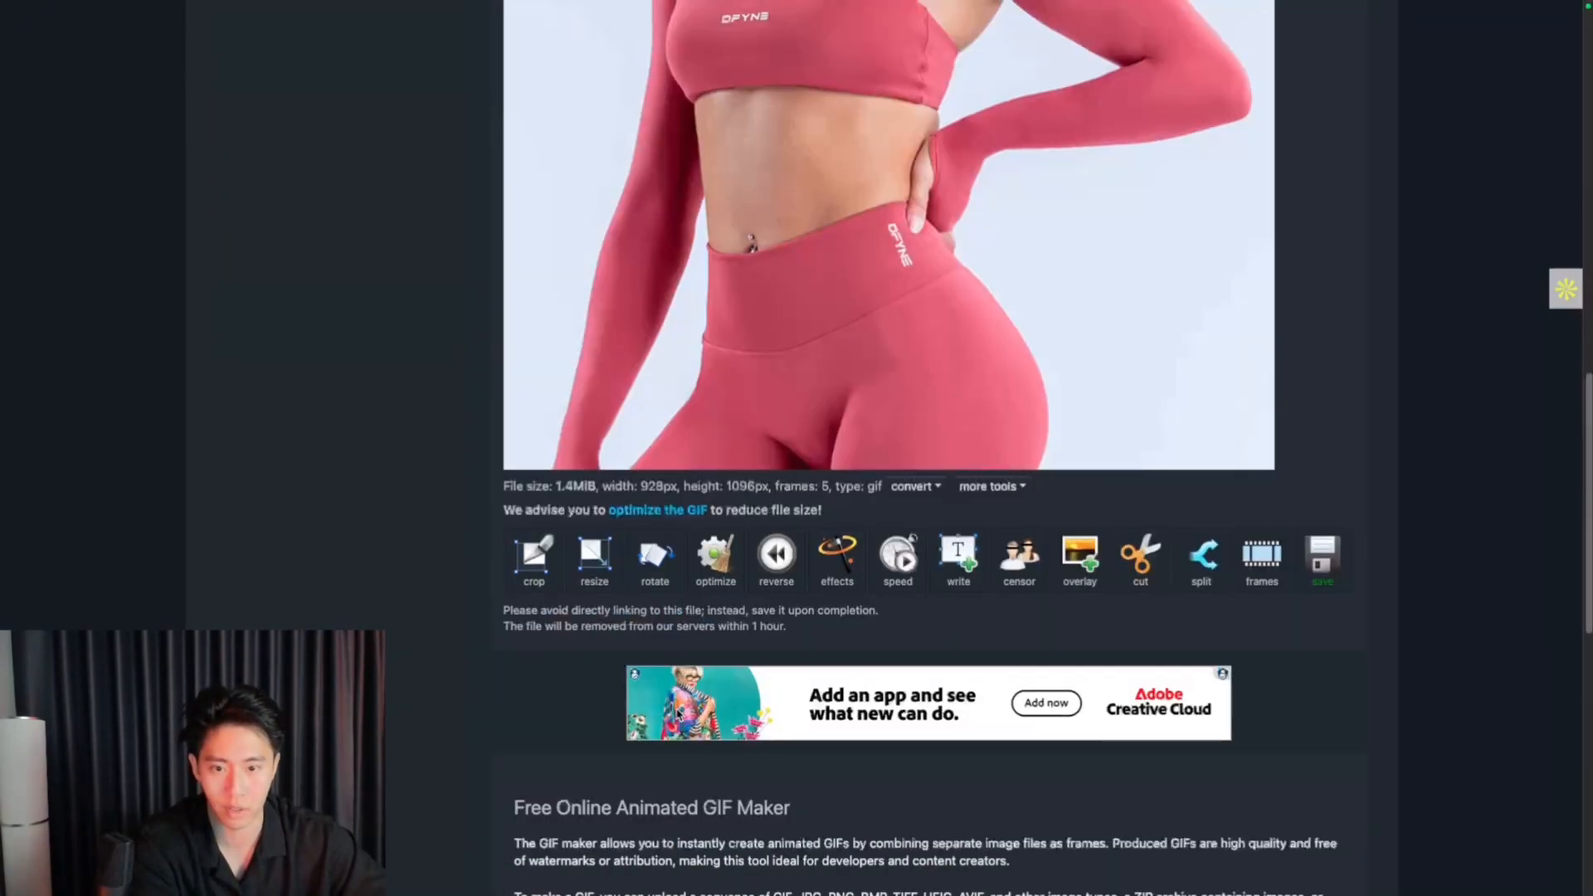
pyautogui.scroll(10, 678, 712)
pyautogui.scroll(-7, 676, 711)
pyautogui.scroll(7, 747, 622)
pyautogui.scroll(-7, 834, 531)
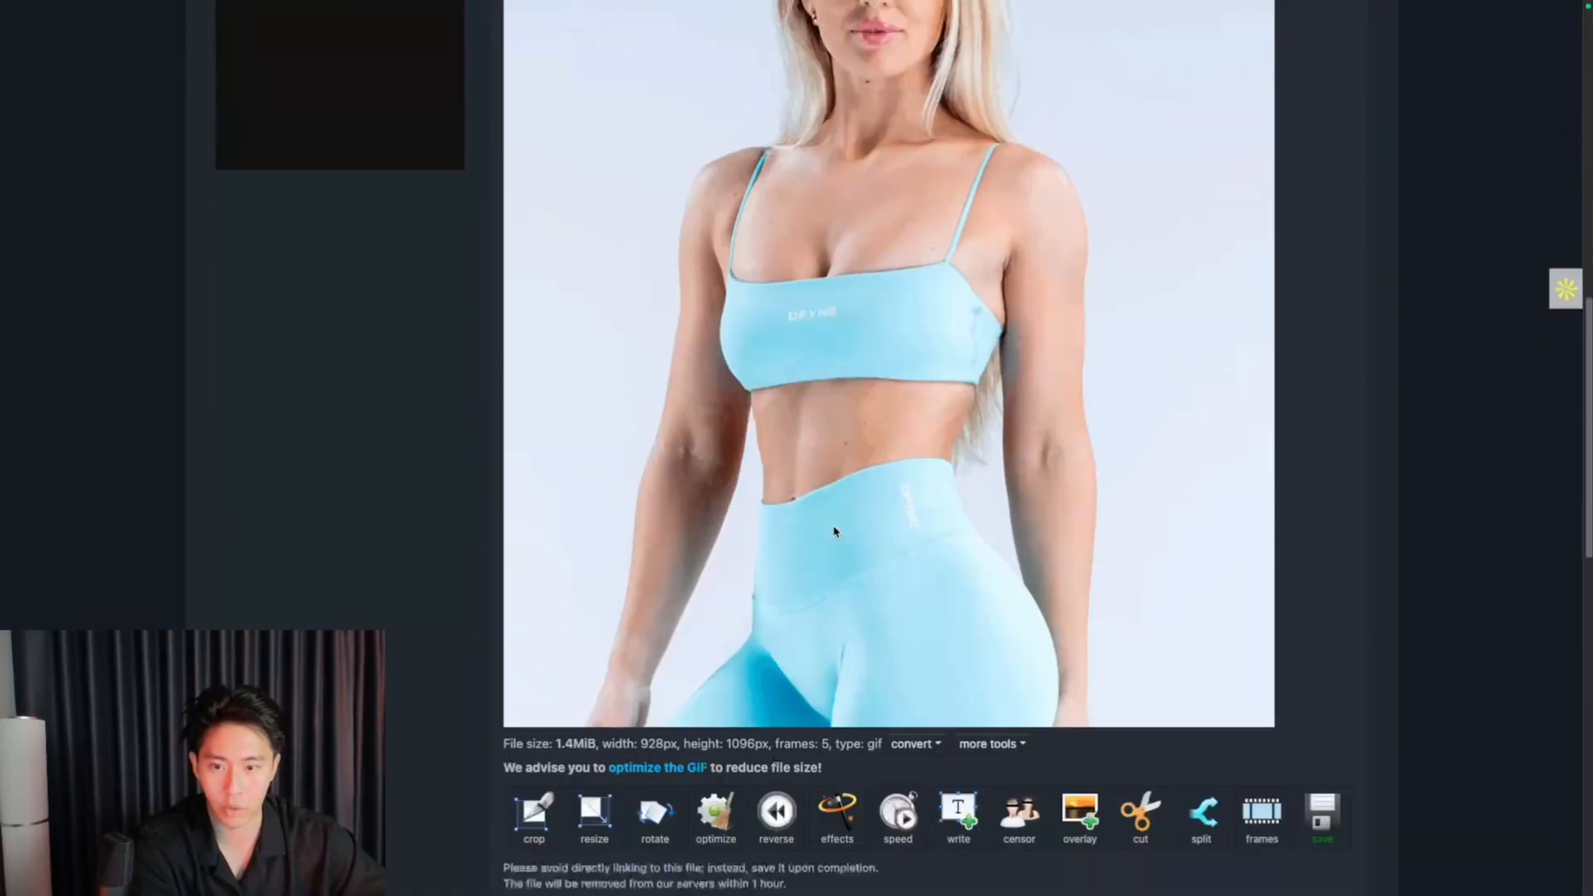
pyautogui.scroll(-8, 835, 531)
pyautogui.scroll(7, 835, 531)
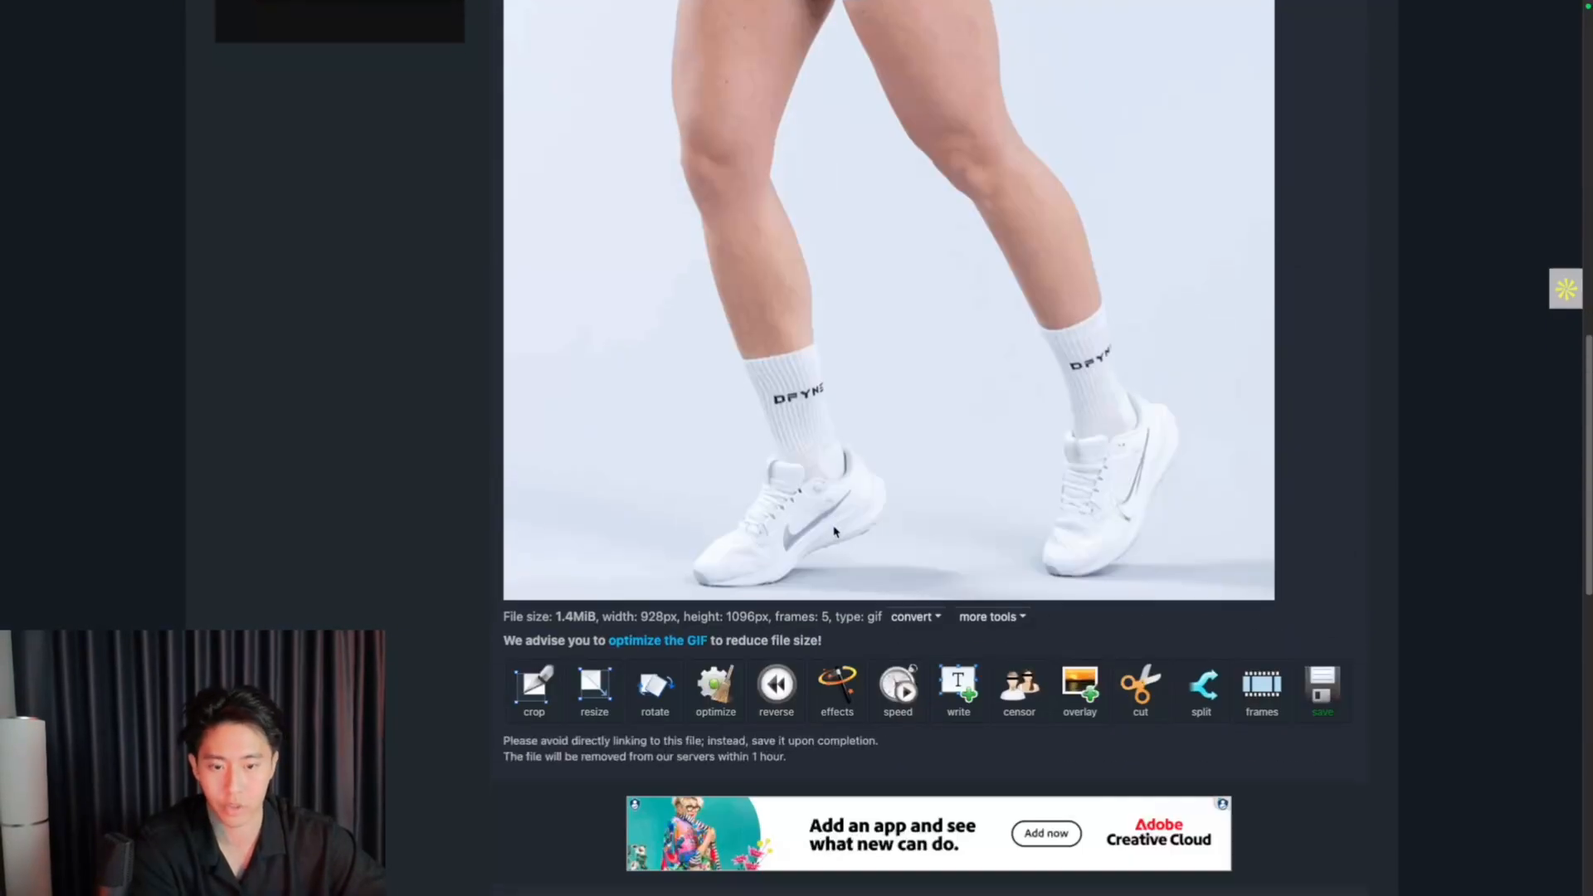
pyautogui.scroll(7, 948, 592)
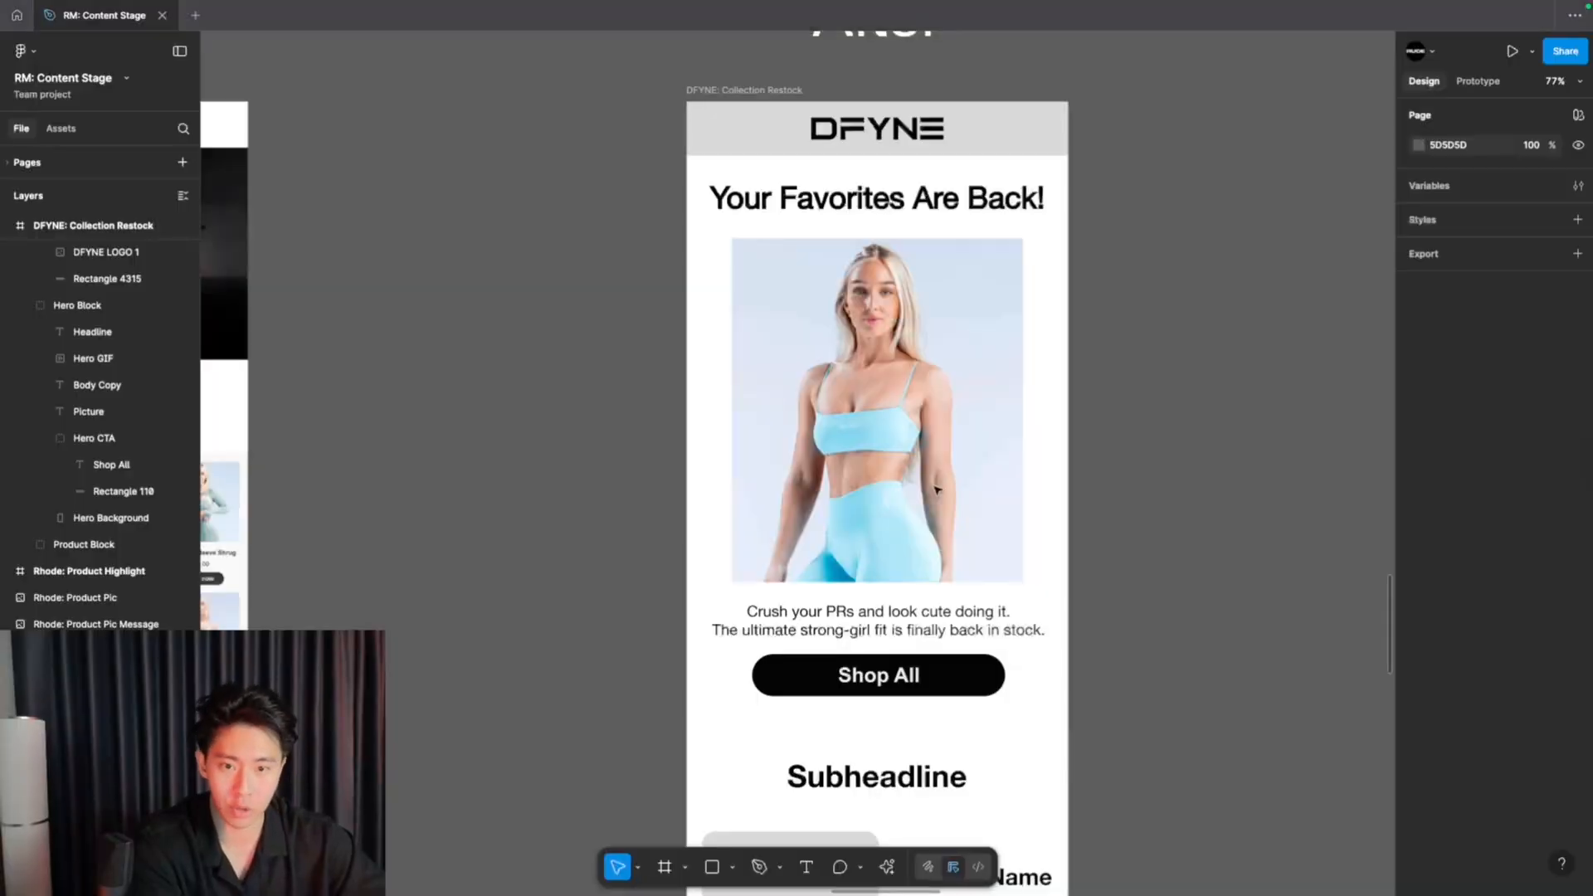
# - In Figma, add a black 000000 inside stroke with a weight of 3 to the hero GIF
pyautogui.click(937, 490)
pyautogui.hscroll(1, 894, 423)
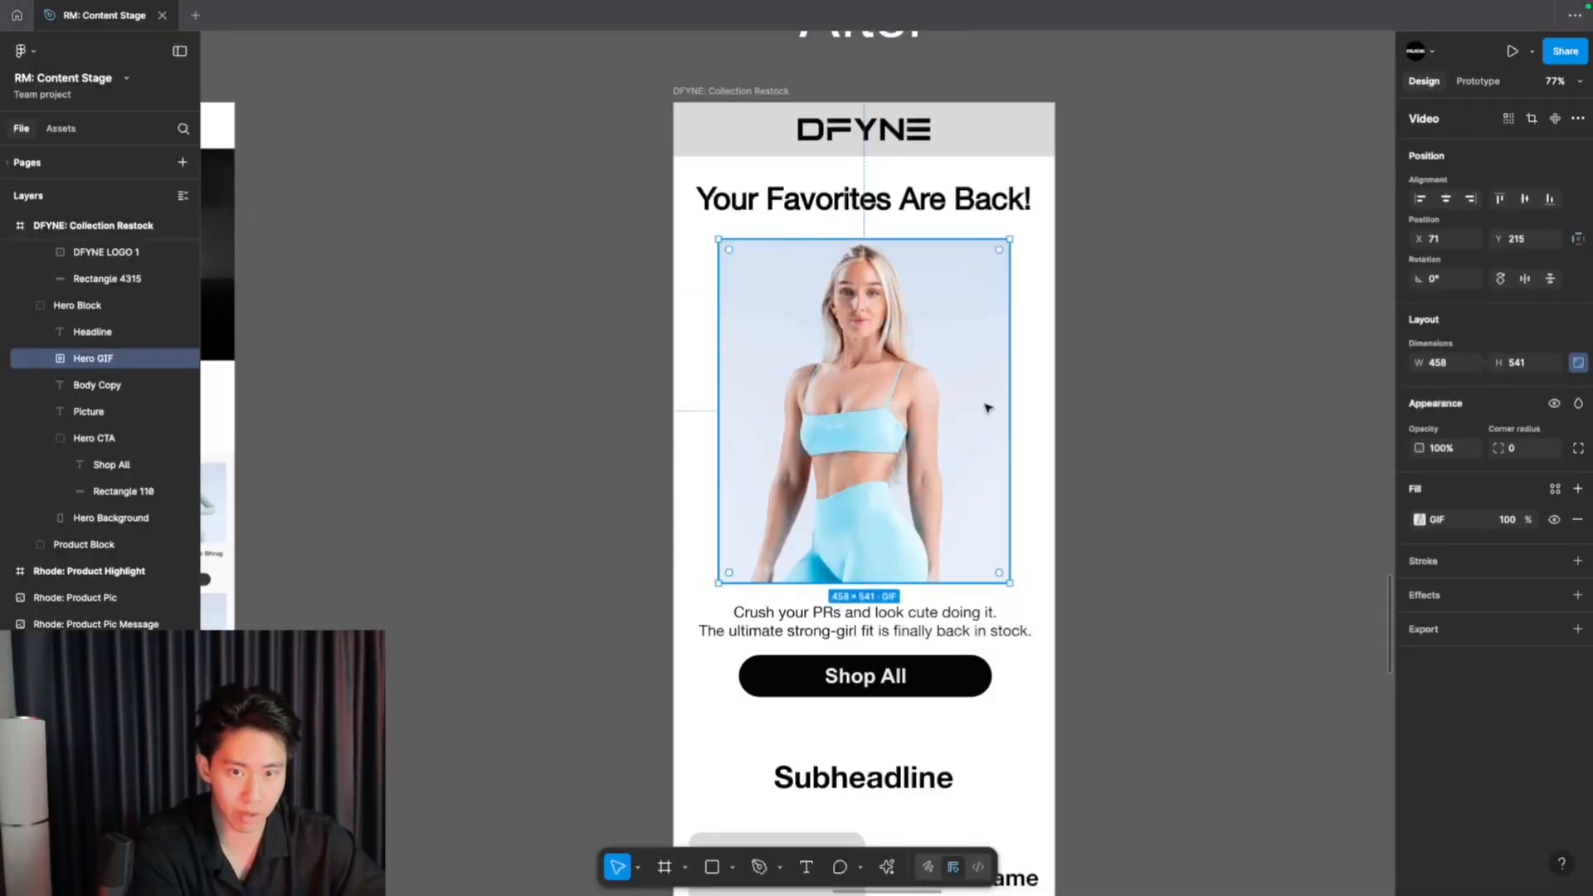
pyautogui.click(1461, 561)
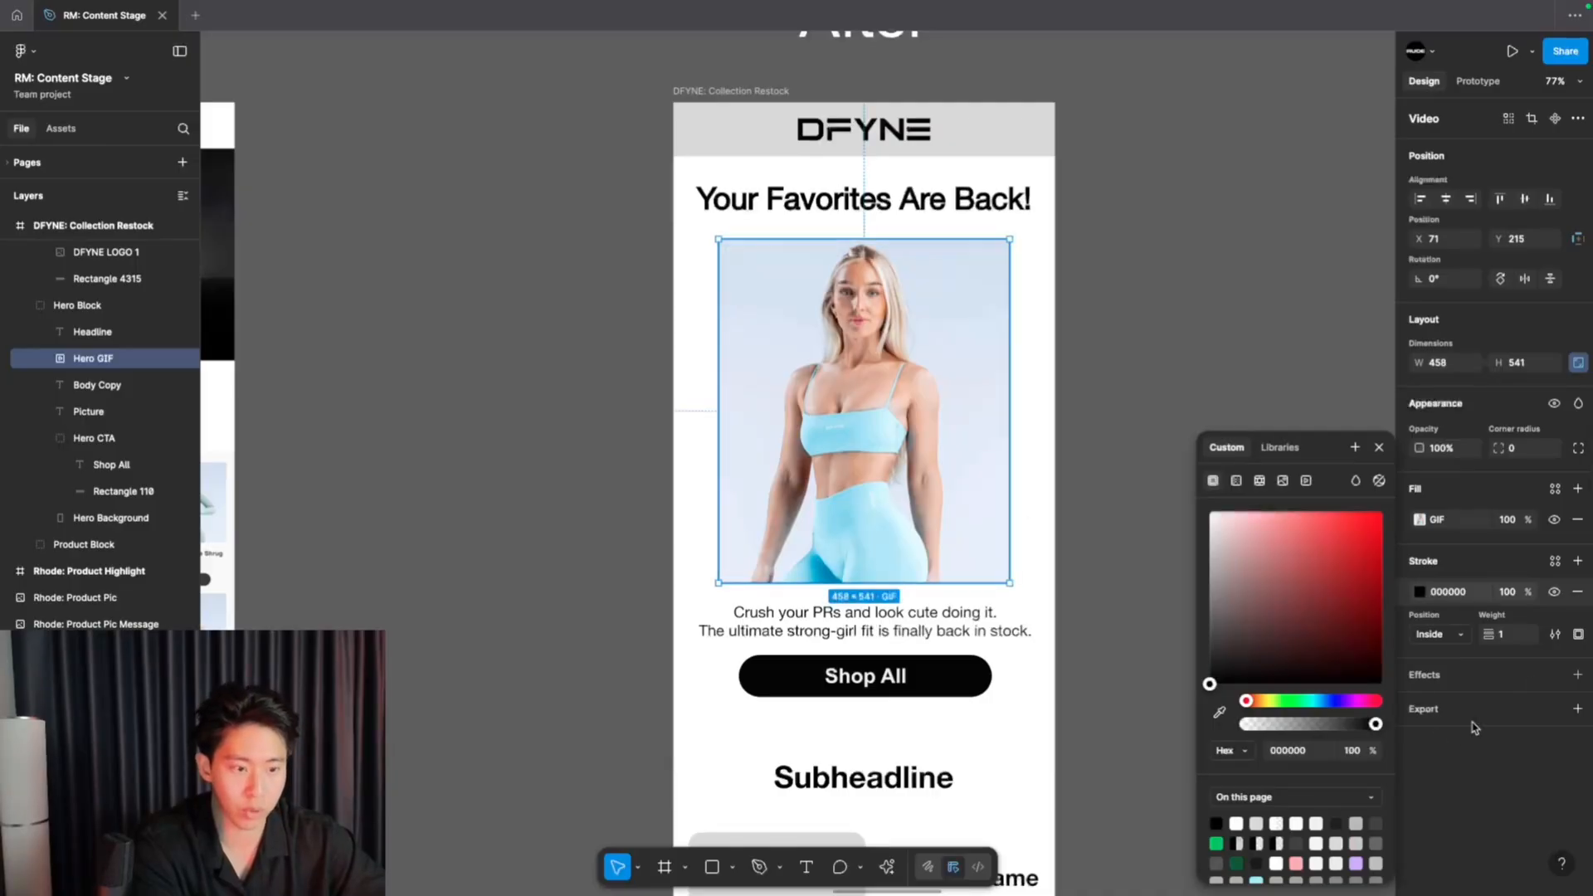
pyautogui.click(1506, 636)
pyautogui.click(1086, 596)
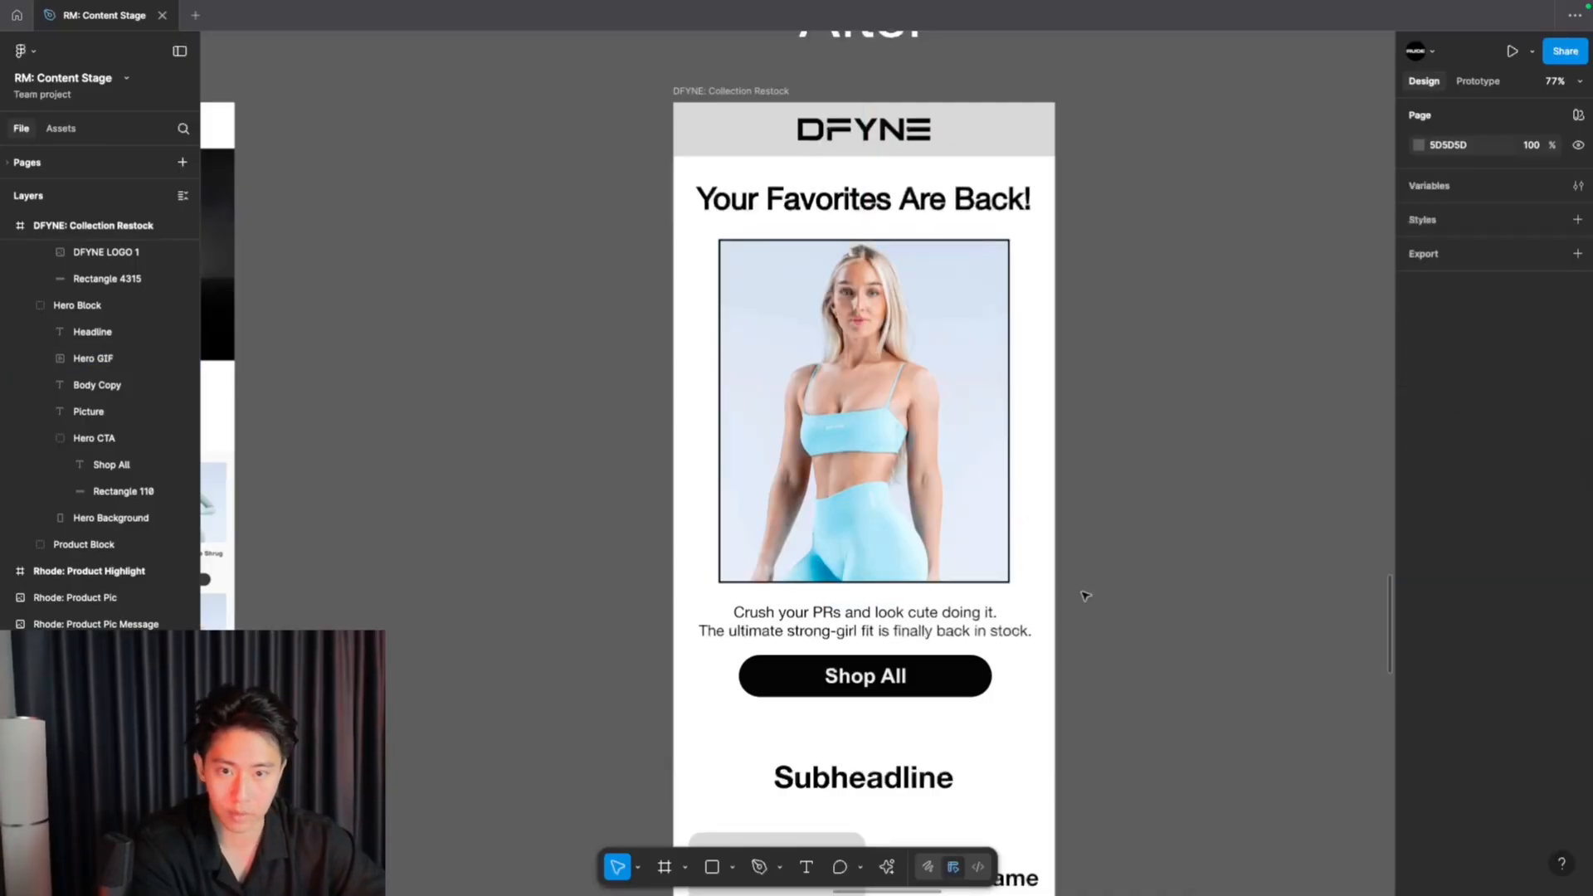
# - Preview the DFYNE restock email in presentation mode to check the animated hero GIF, then close the preview
pyautogui.click(870, 633)
pyautogui.click(888, 332)
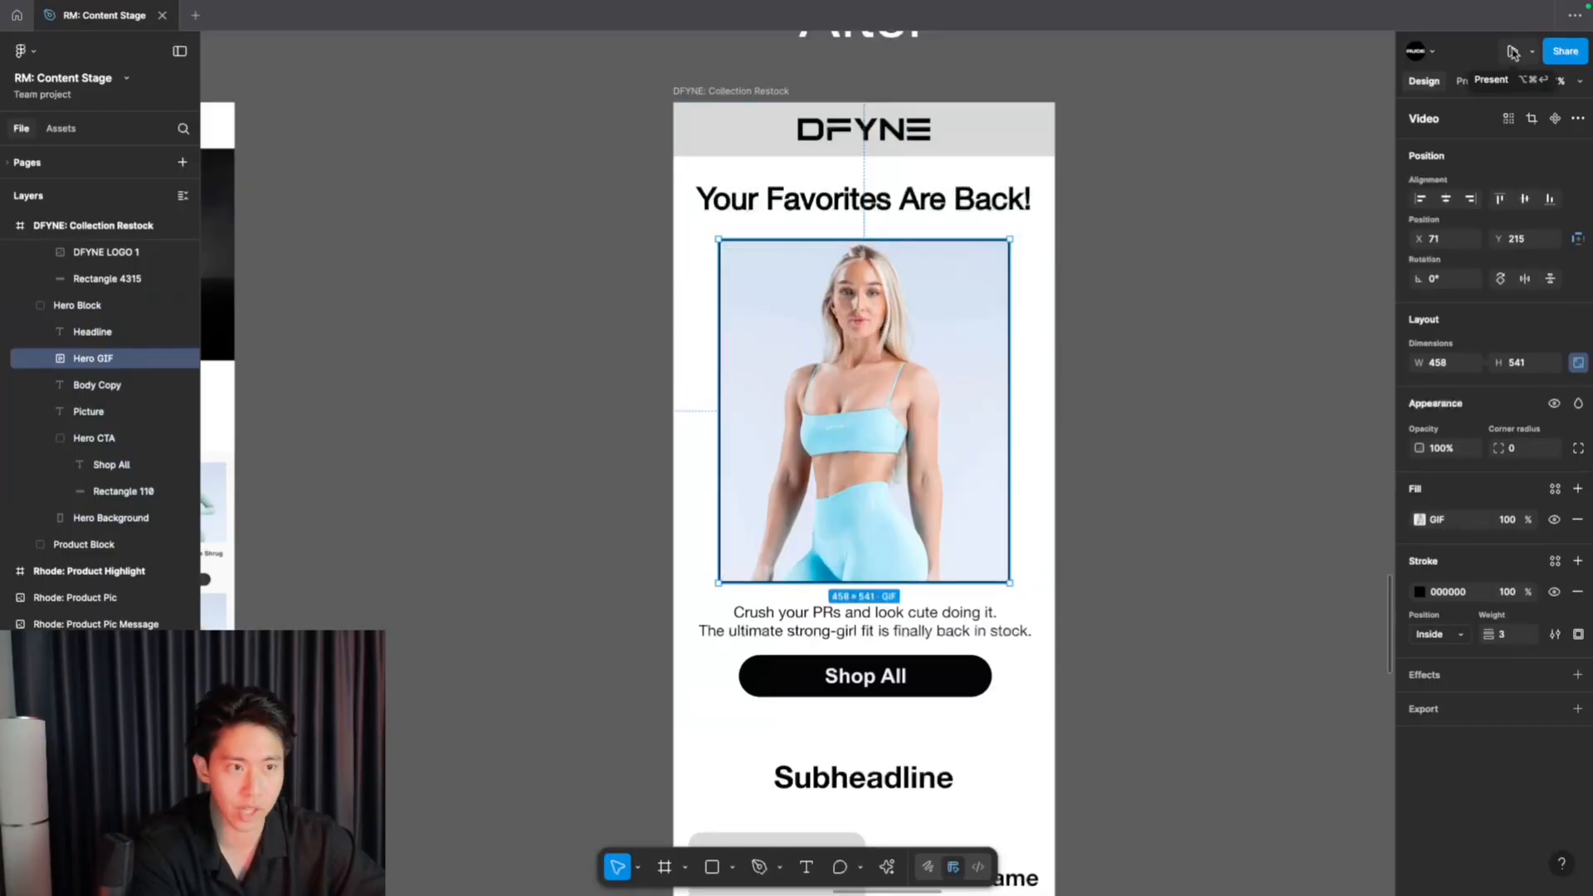
pyautogui.click(1514, 53)
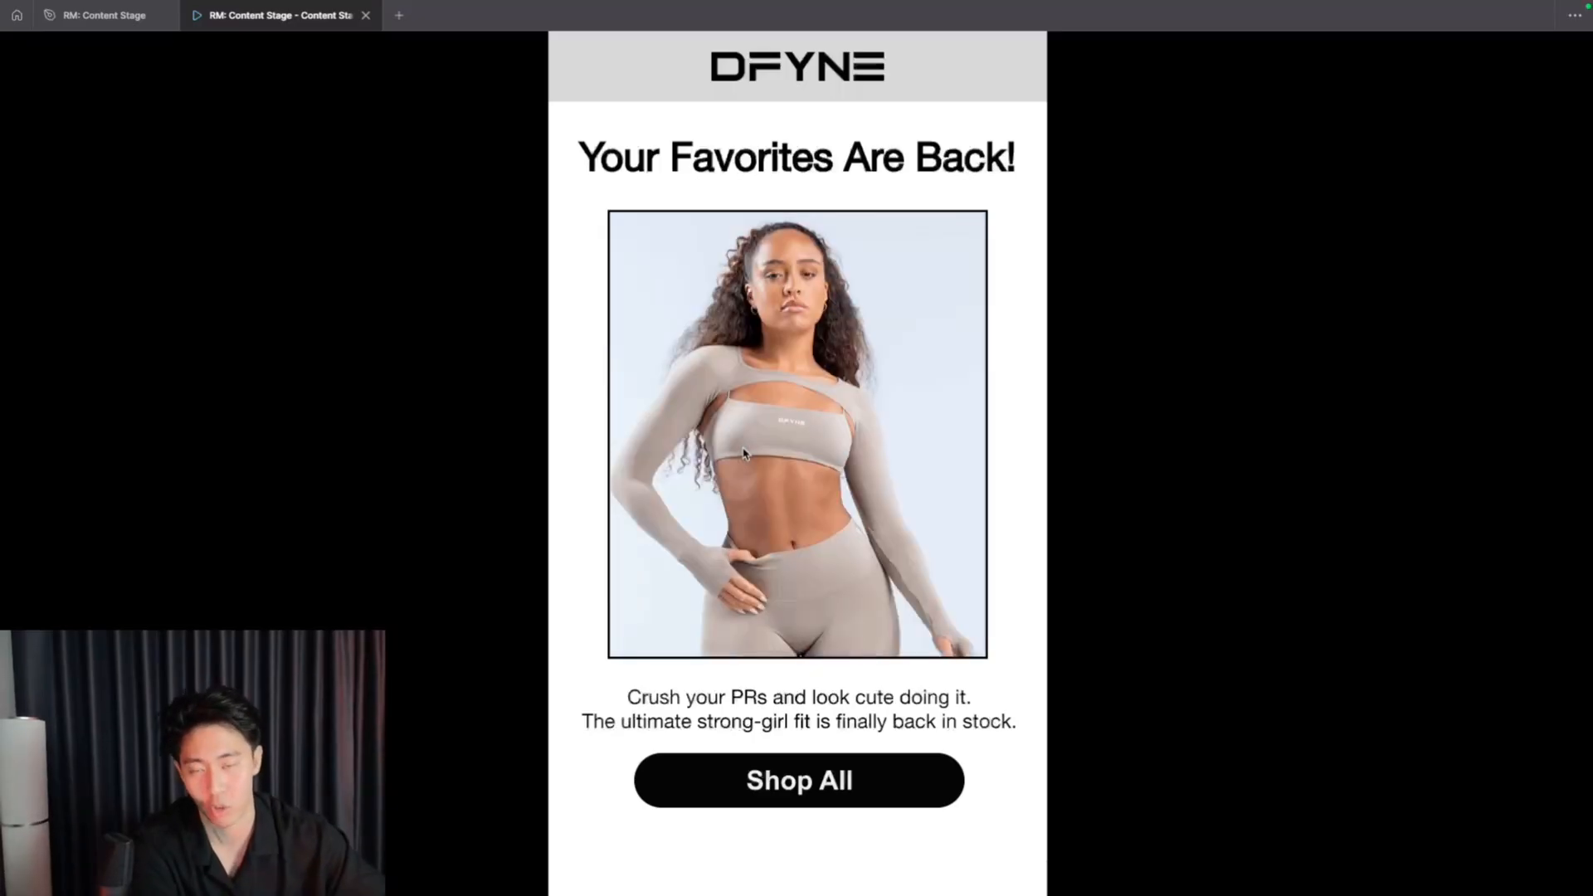
pyautogui.hotkey('ctrl', 'w')
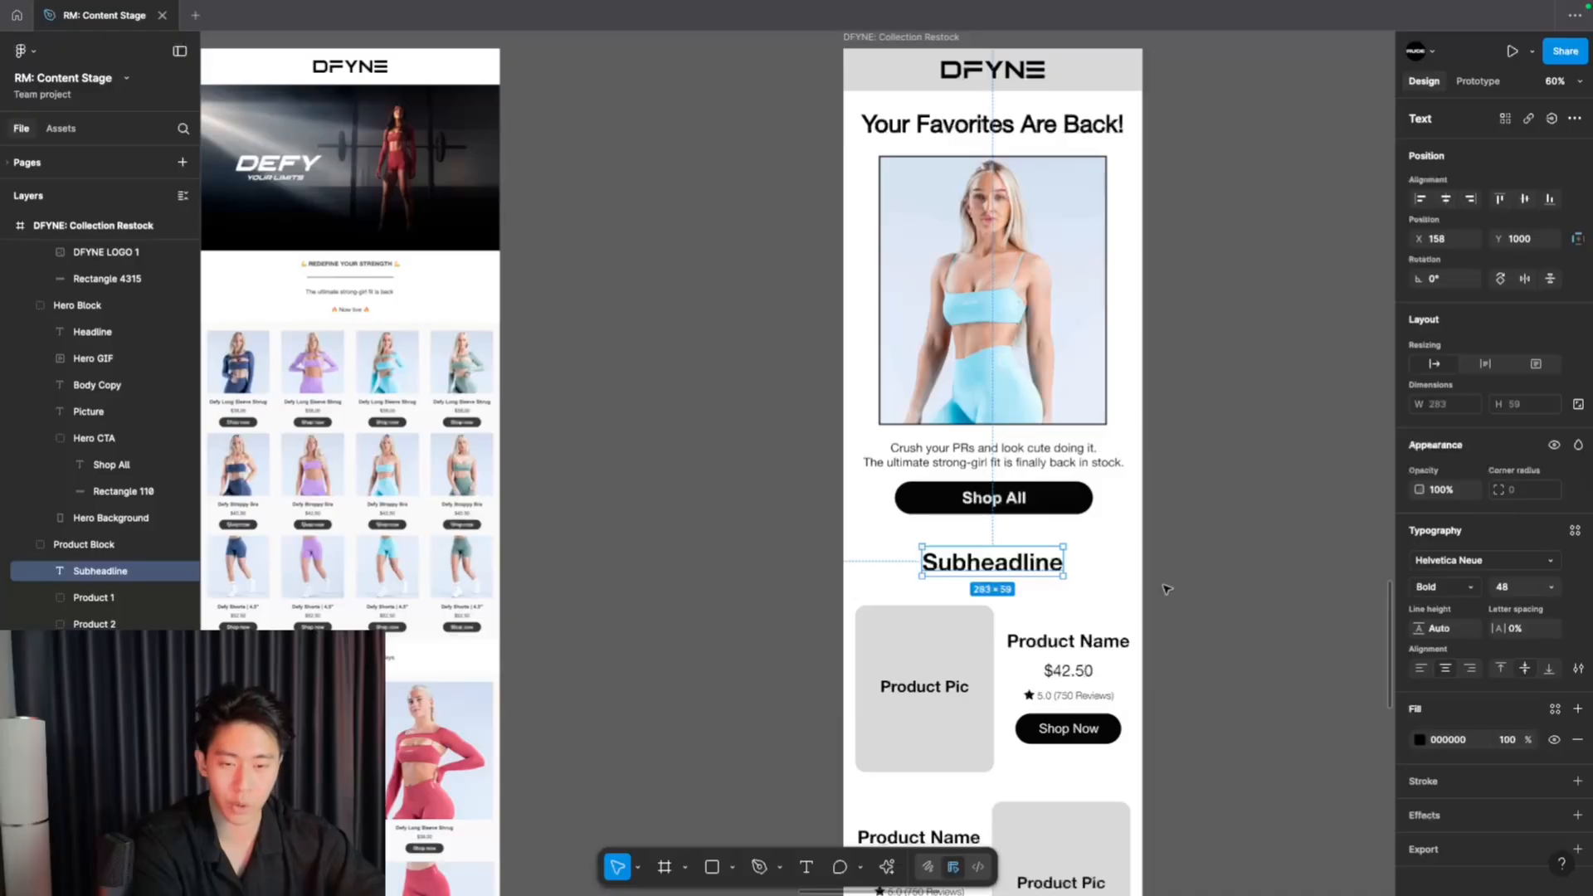
# - Examine the product block's placeholder rows alongside the original email and the prepared product photos
pyautogui.scroll(-2, 1162, 590)
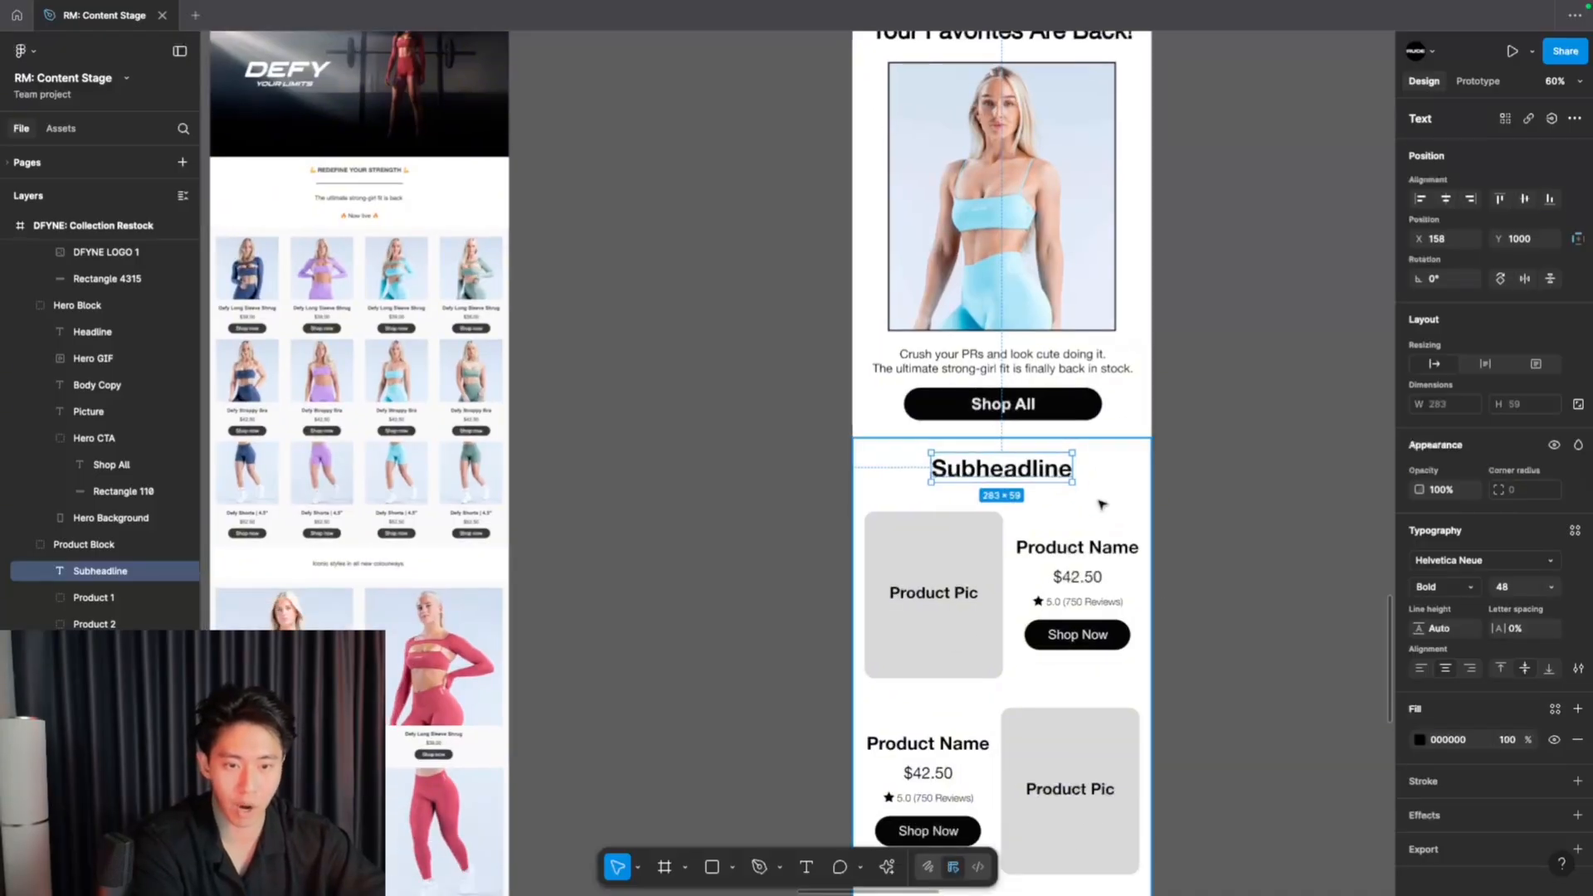
pyautogui.scroll(-4, 1101, 504)
pyautogui.keyDown('ctrl'); pyautogui.scroll(-3, 1101, 504); pyautogui.keyUp('ctrl')
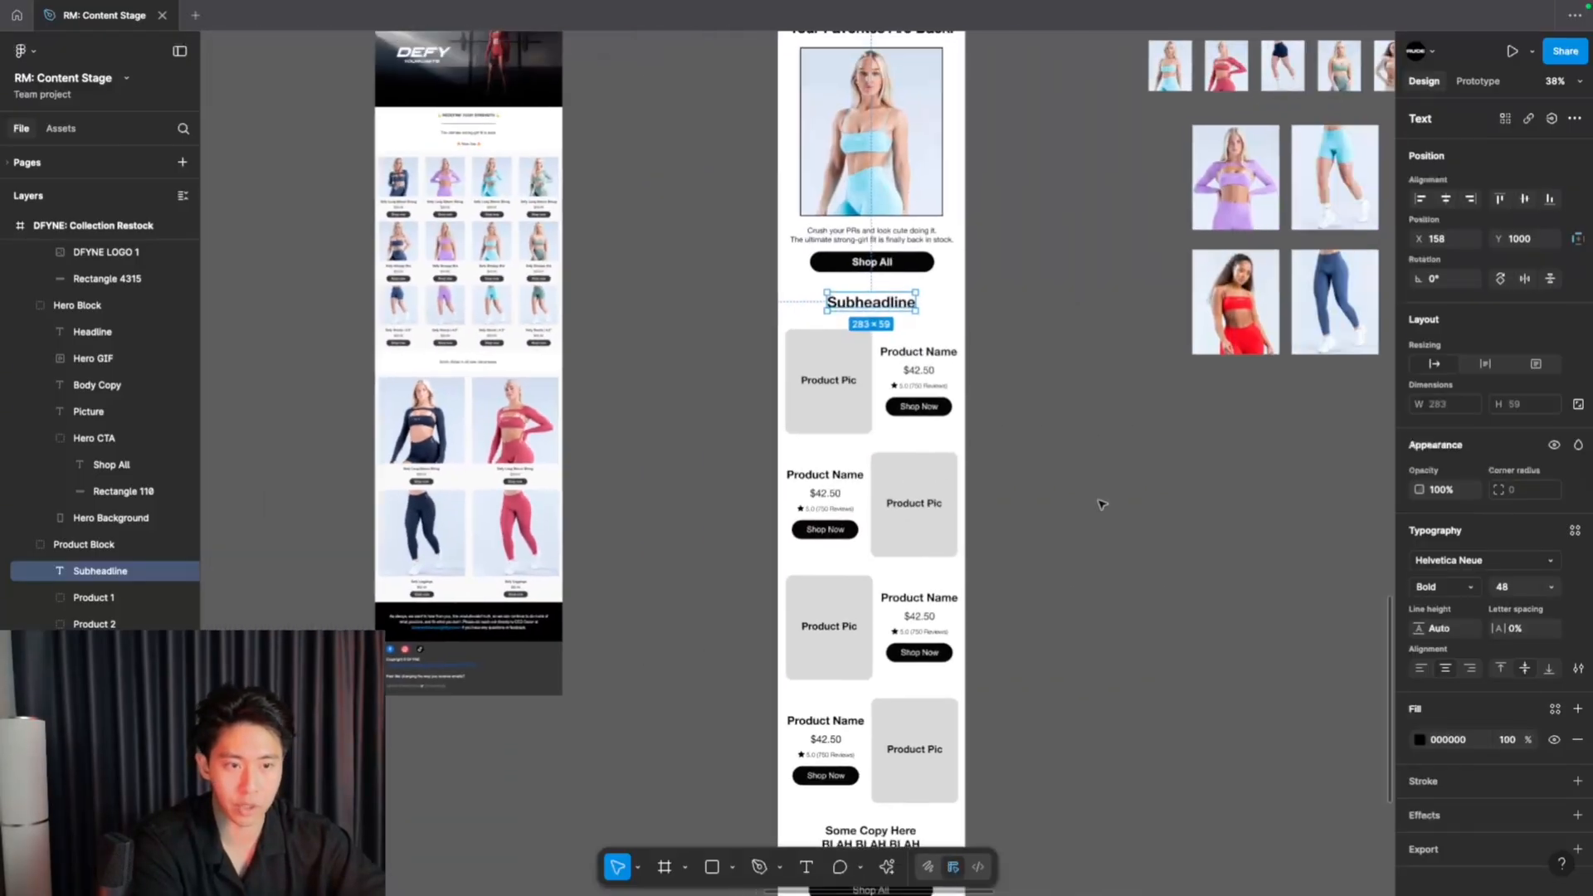
pyautogui.hscroll(5, 1101, 503)
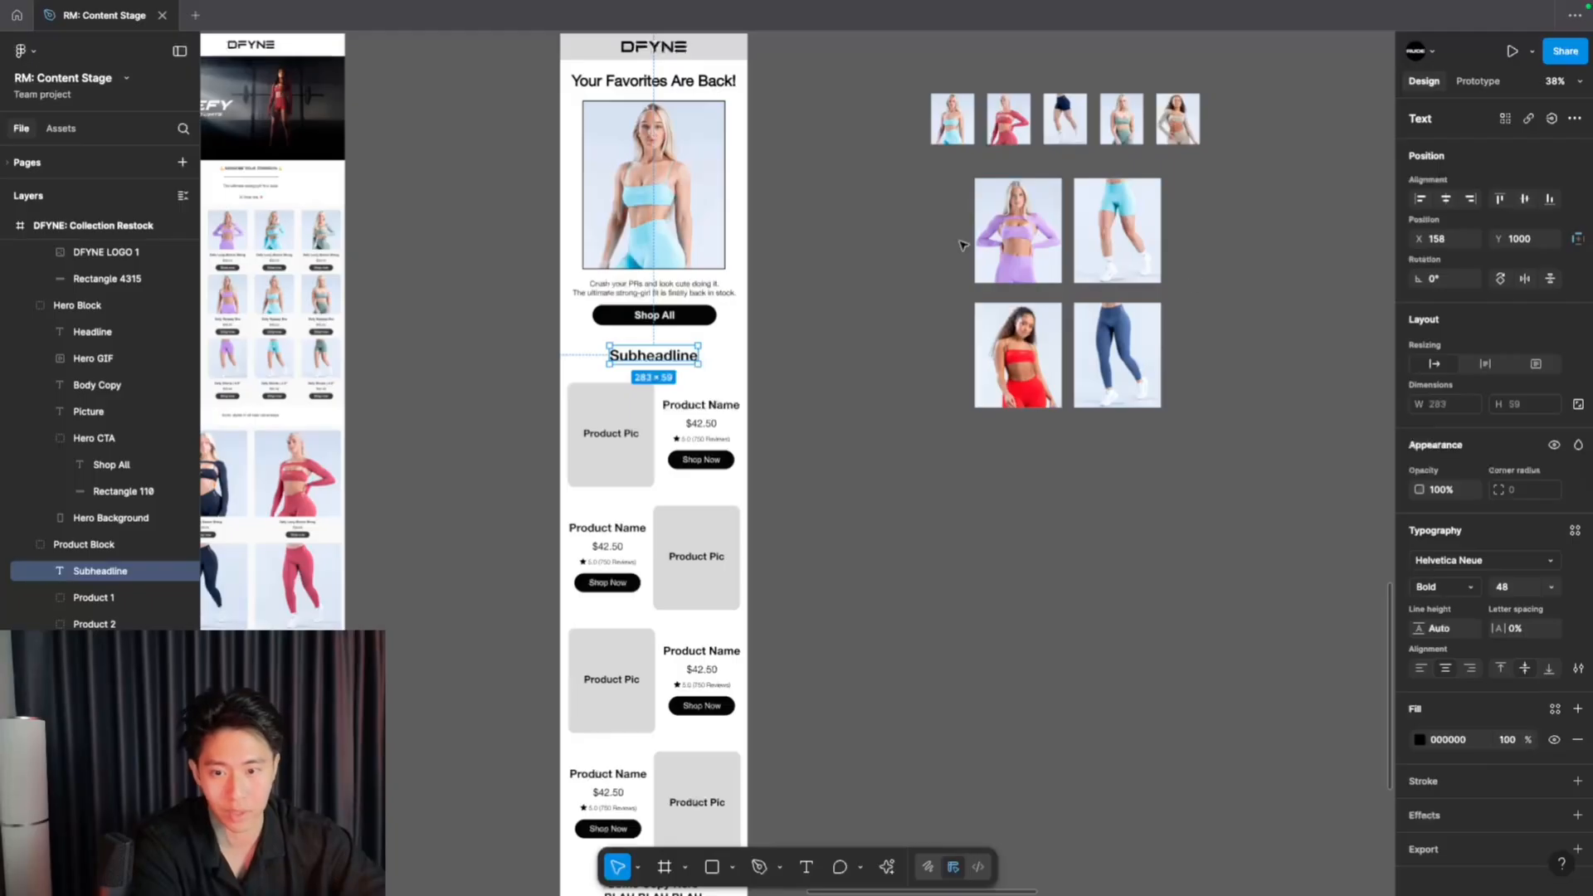
pyautogui.scroll(-5, 935, 444)
pyautogui.hscroll(-4, 935, 445)
pyautogui.keyDown('ctrl'); pyautogui.scroll(3, 826, 303); pyautogui.keyUp('ctrl')
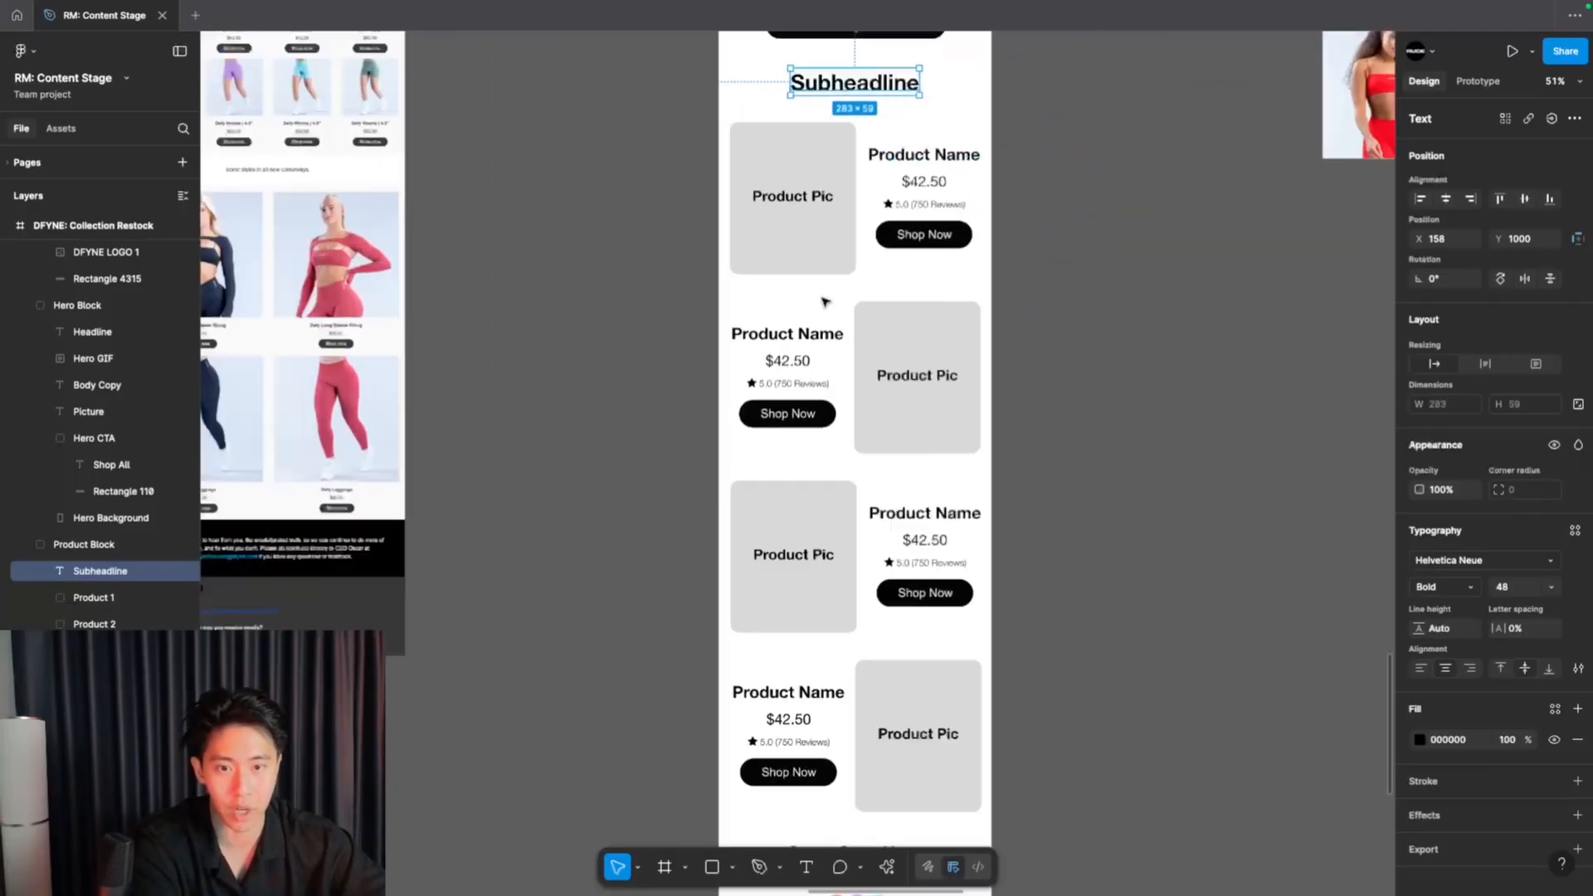
pyautogui.keyDown('ctrl'); pyautogui.scroll(2, 824, 302); pyautogui.keyUp('ctrl')
pyautogui.scroll(1, 940, 210)
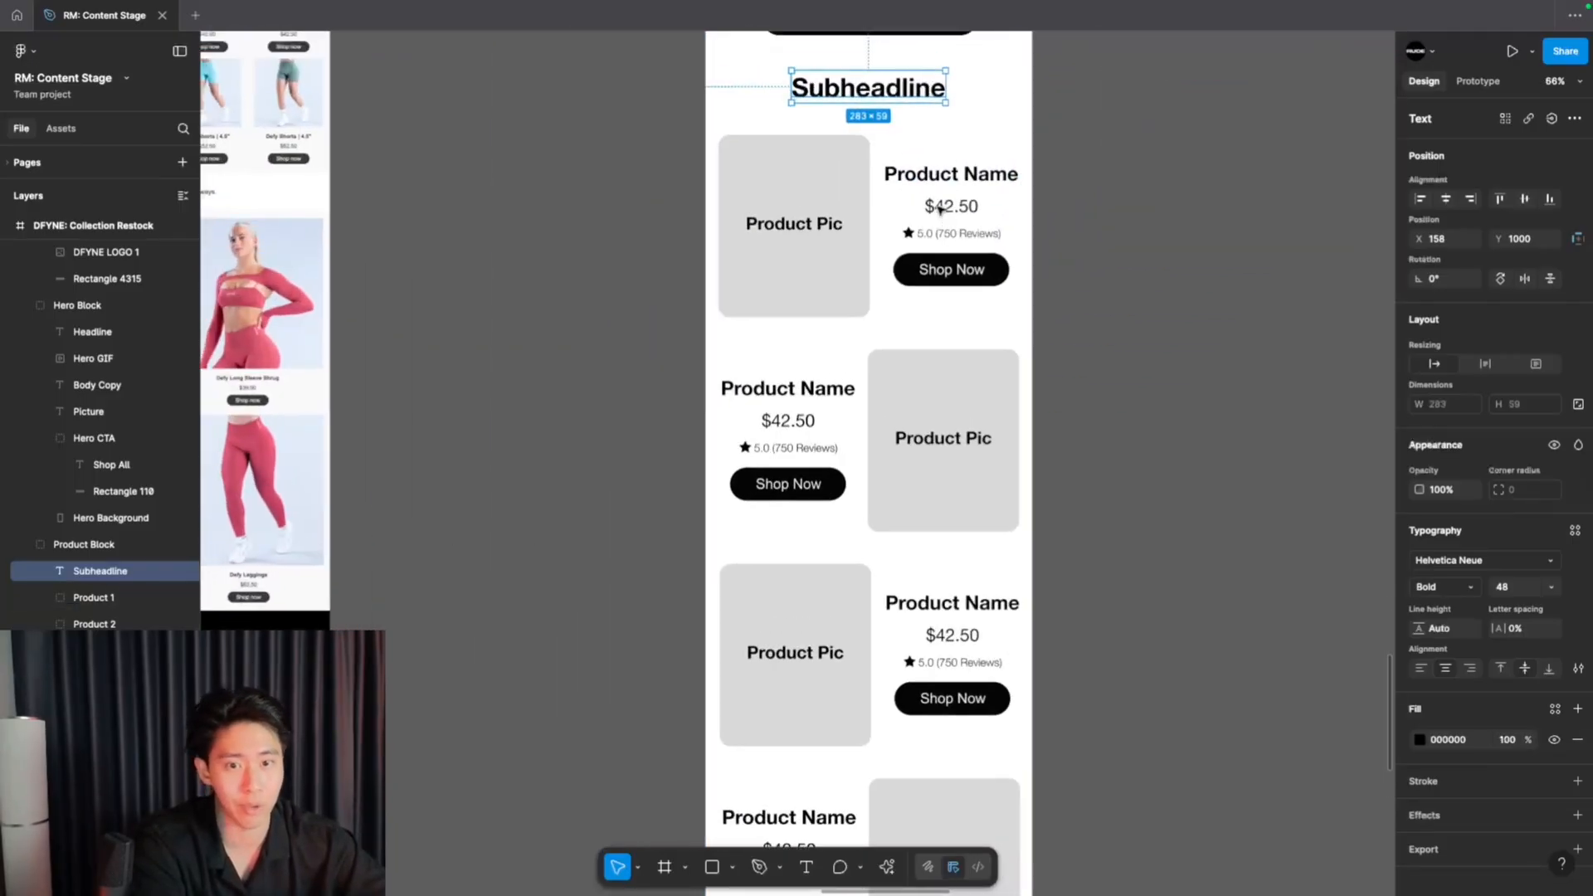
# - Inspect the review rating, price and Shop Now button in the first product row
pyautogui.click(946, 232)
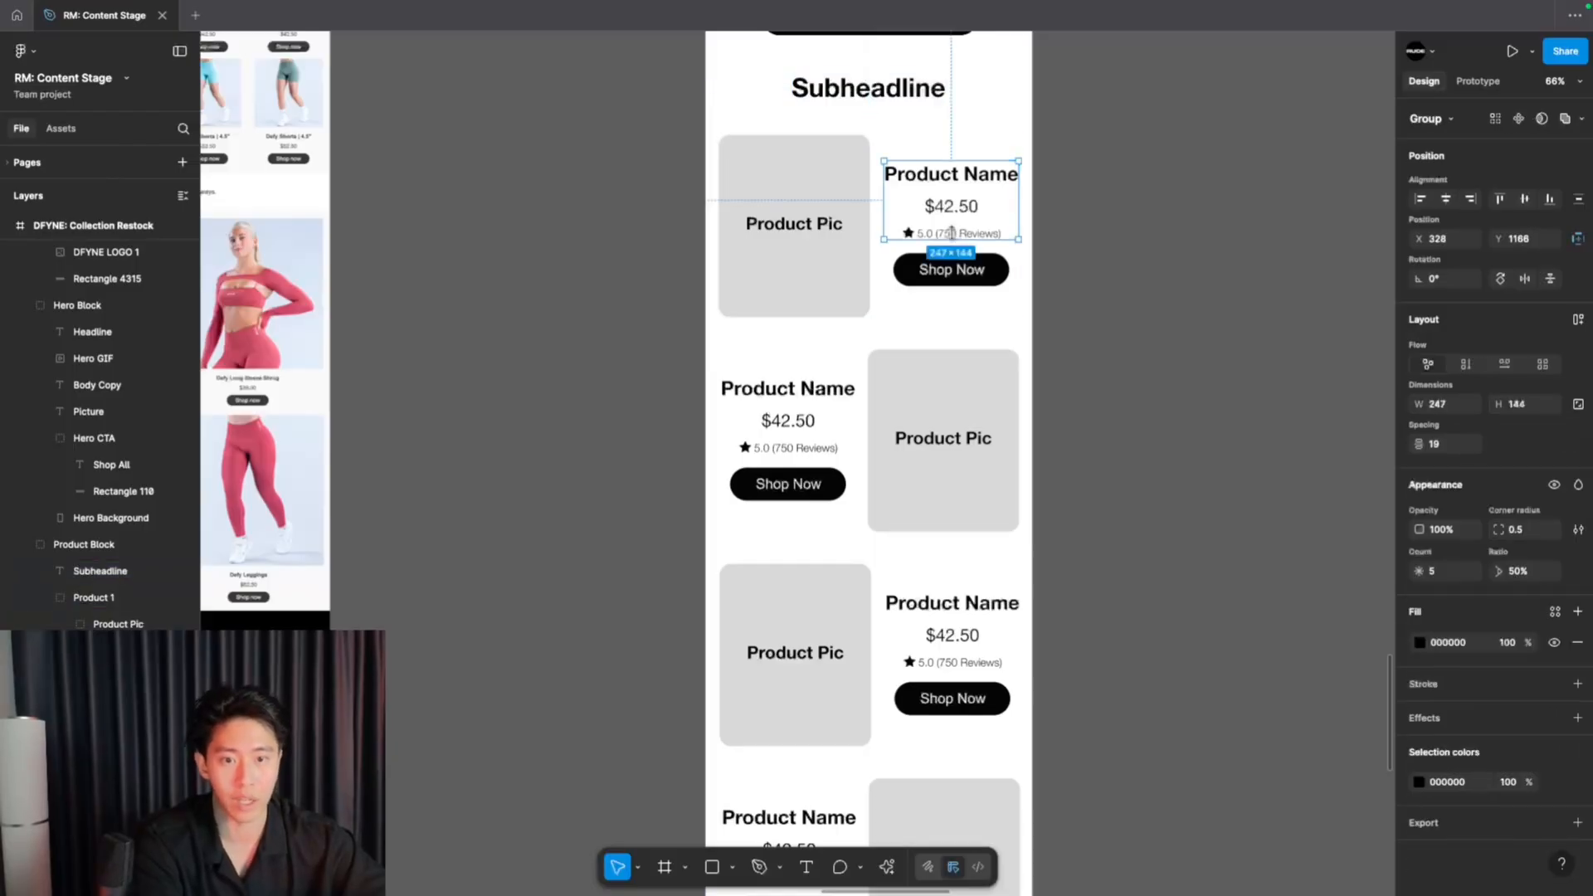
pyautogui.doubleClick(947, 234)
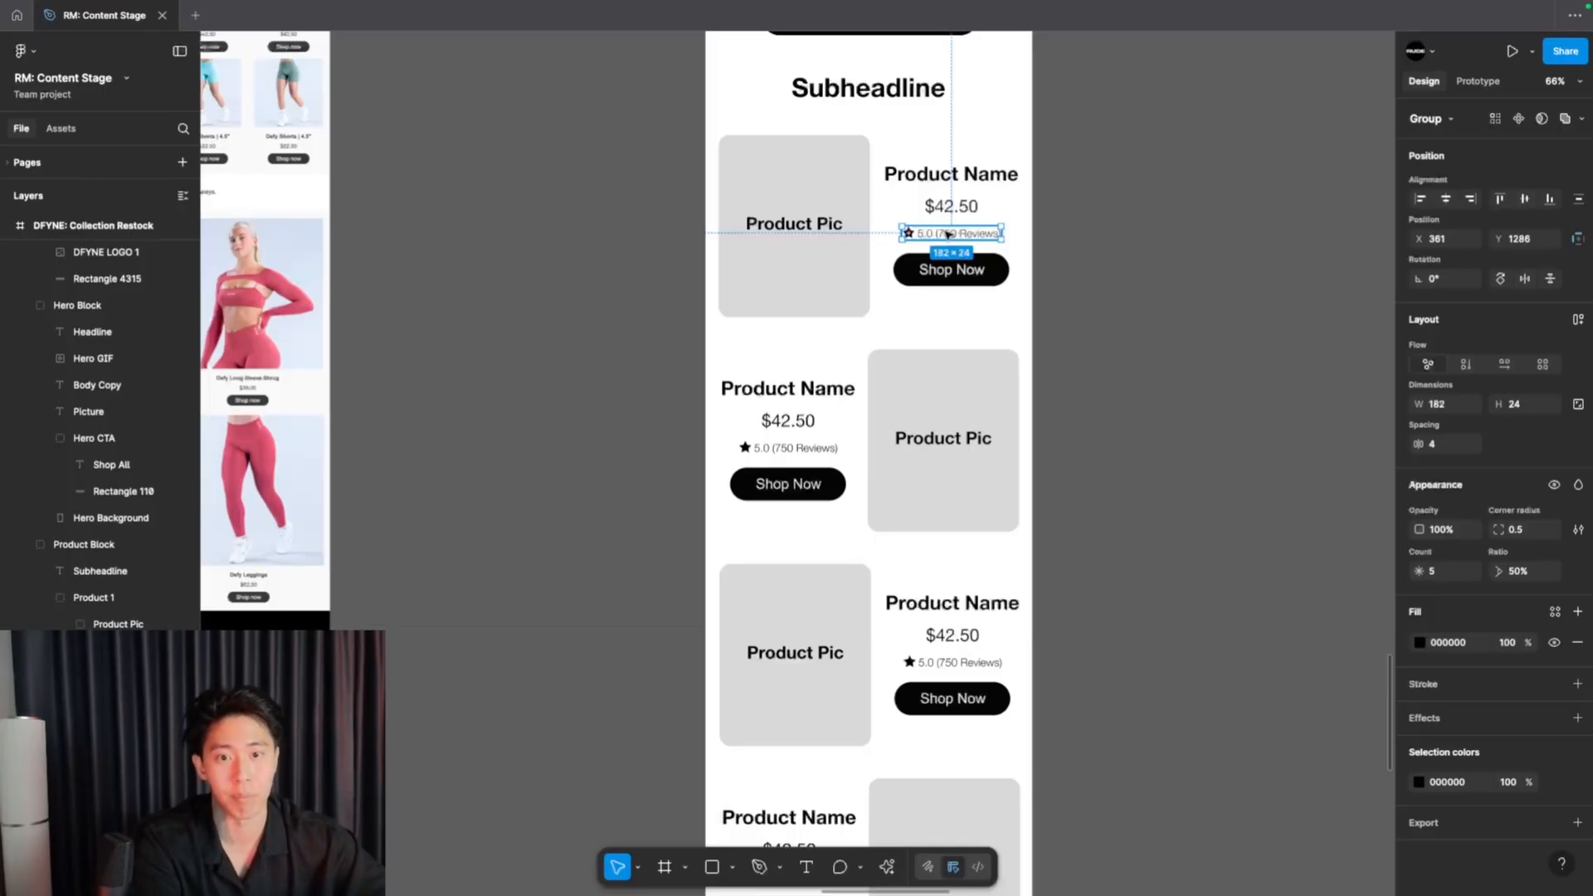
pyautogui.click(947, 208)
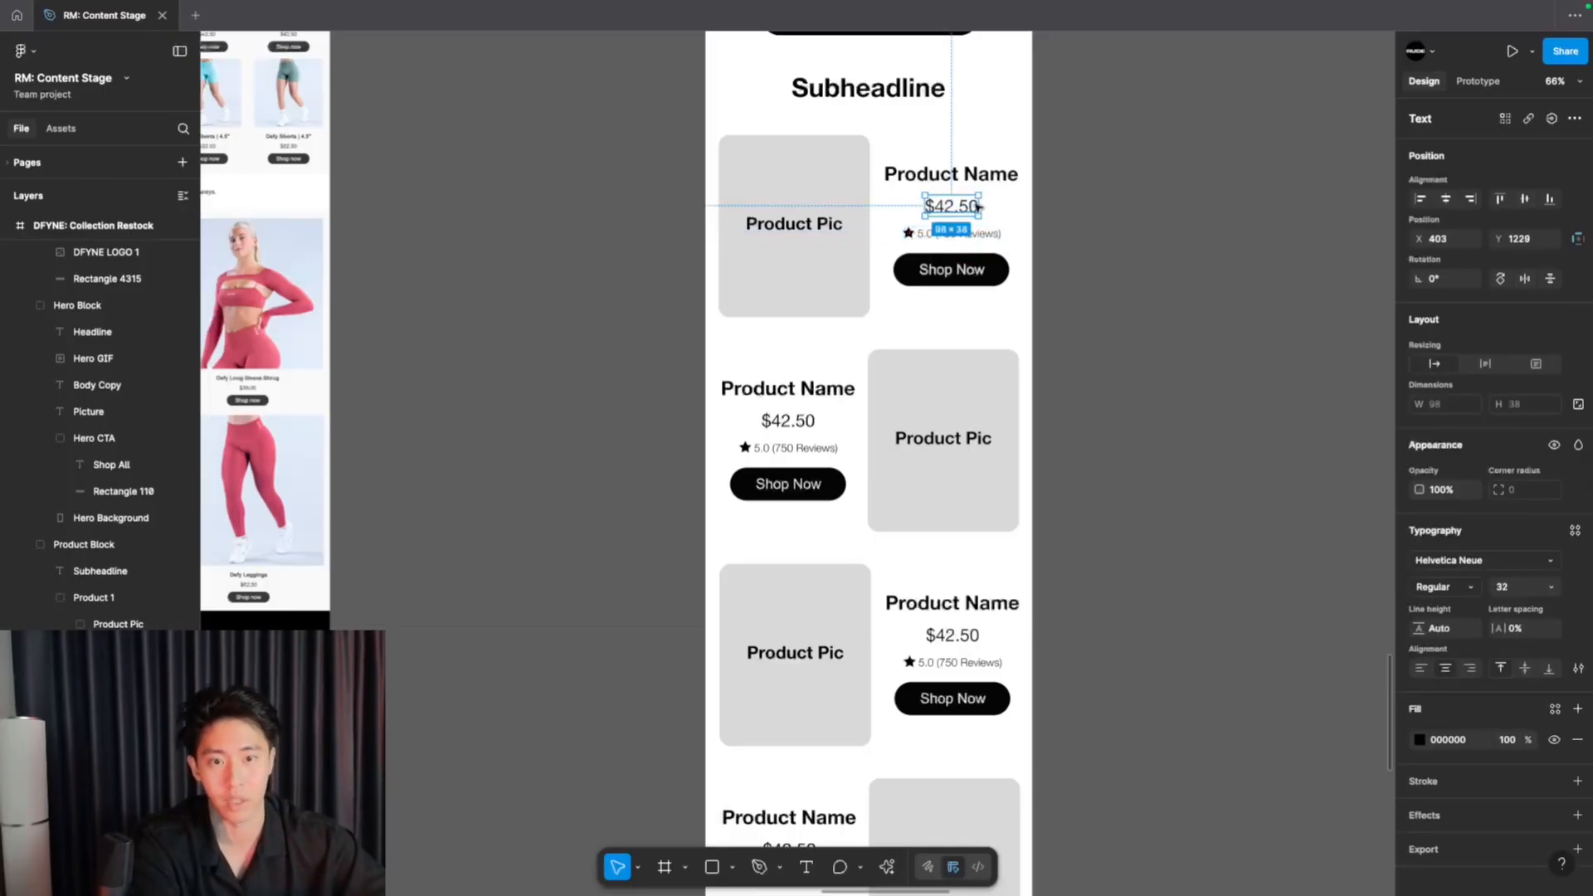
pyautogui.click(938, 266)
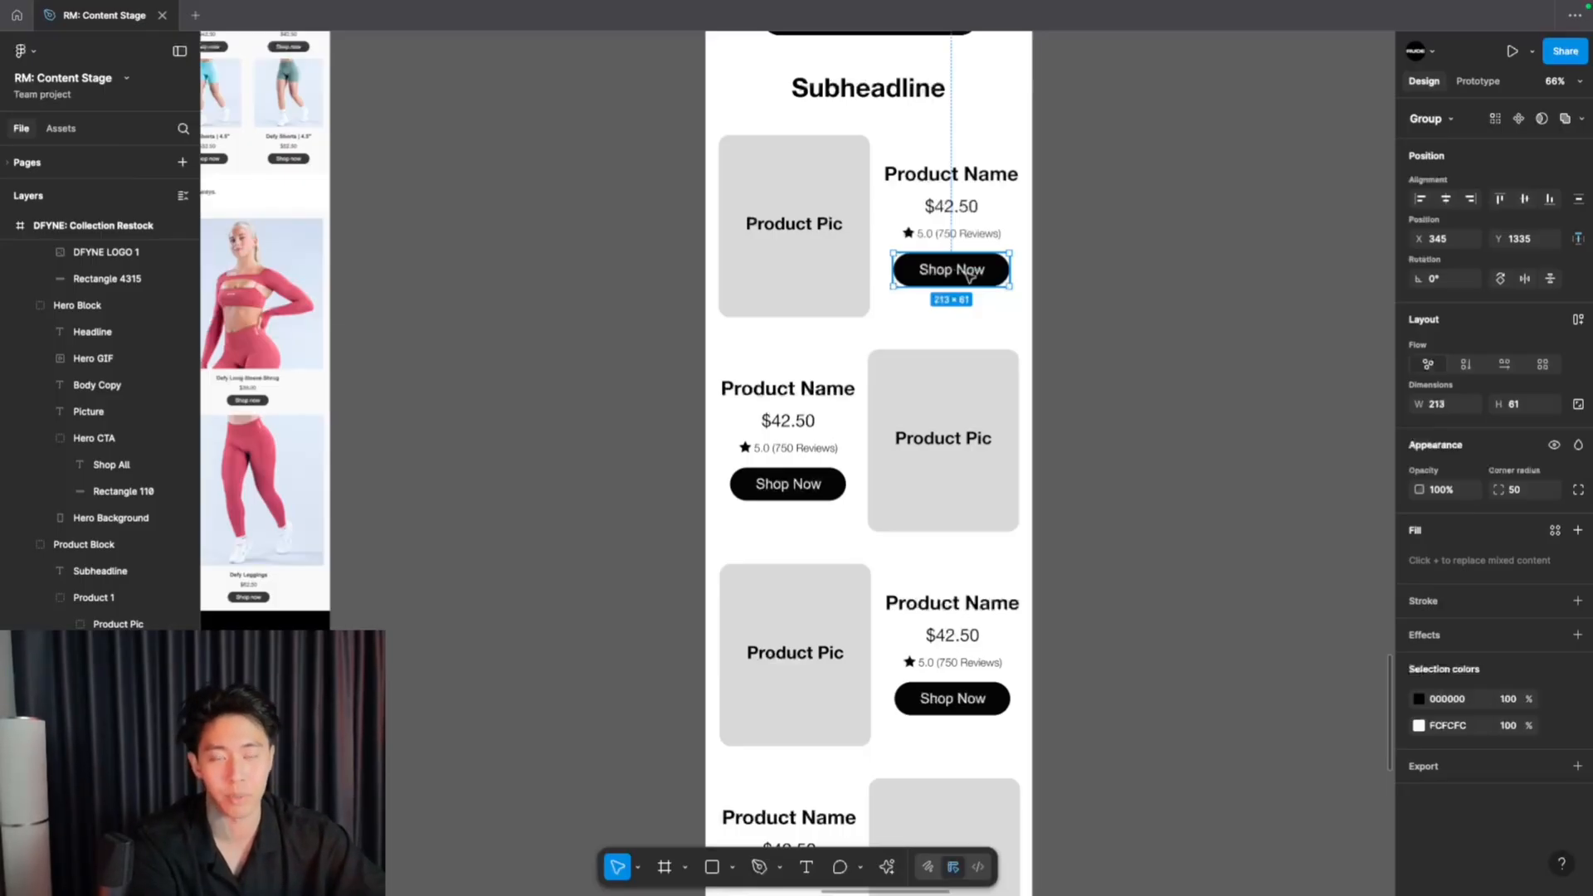
# - Replace the product block's subheadline with "Iconic Styles" and "In All Colourways" on two lines, based on the original email's wording
pyautogui.scroll(2, 968, 277)
pyautogui.doubleClick(883, 149)
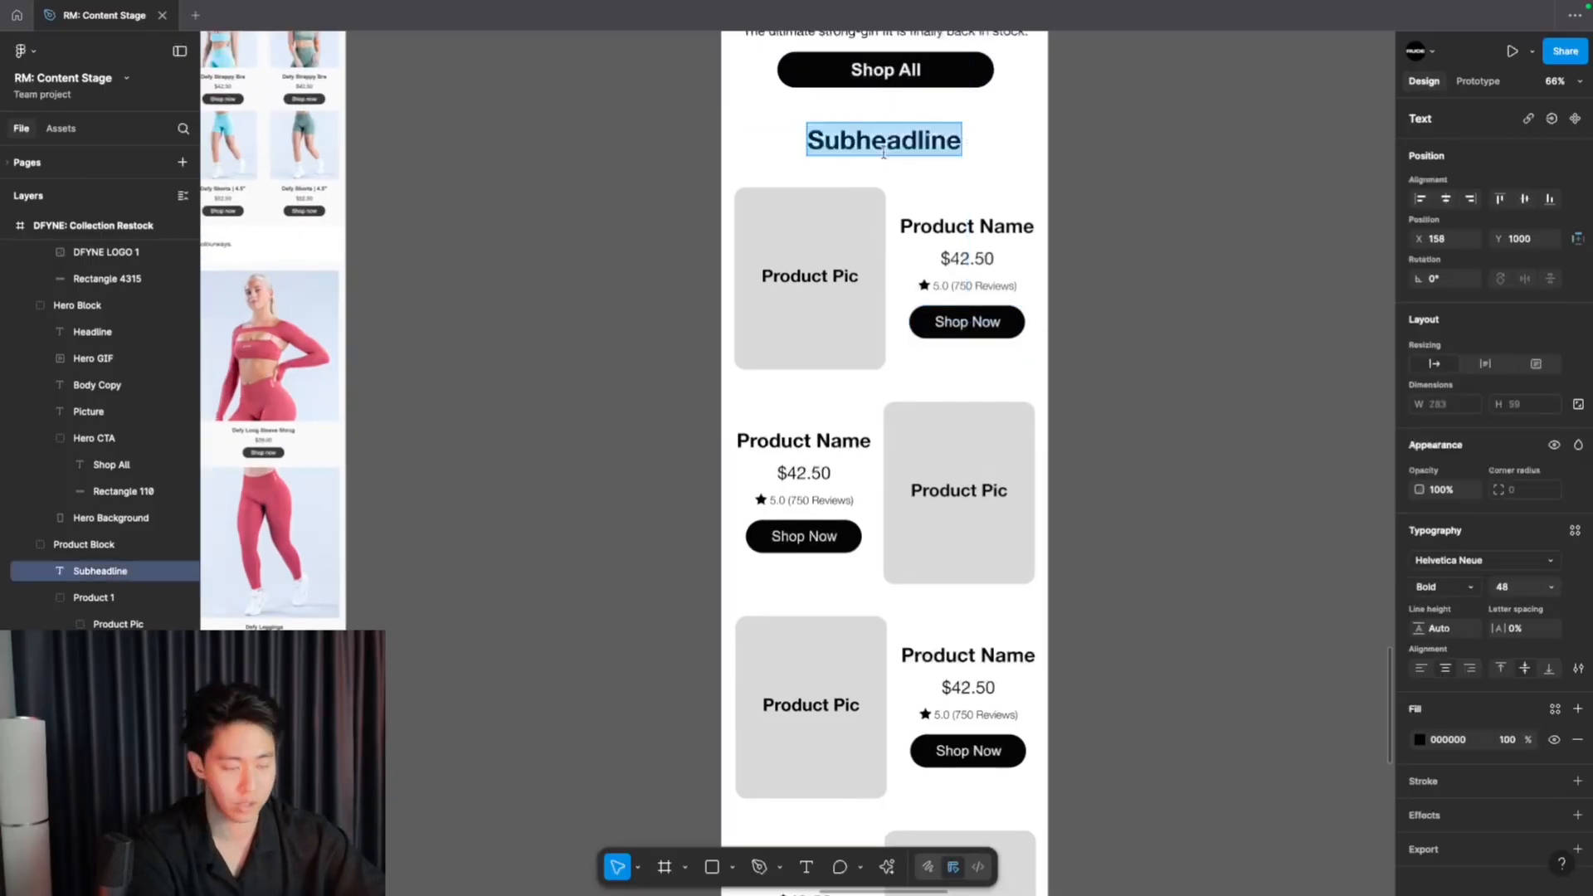
pyautogui.hscroll(-5, 541, 350)
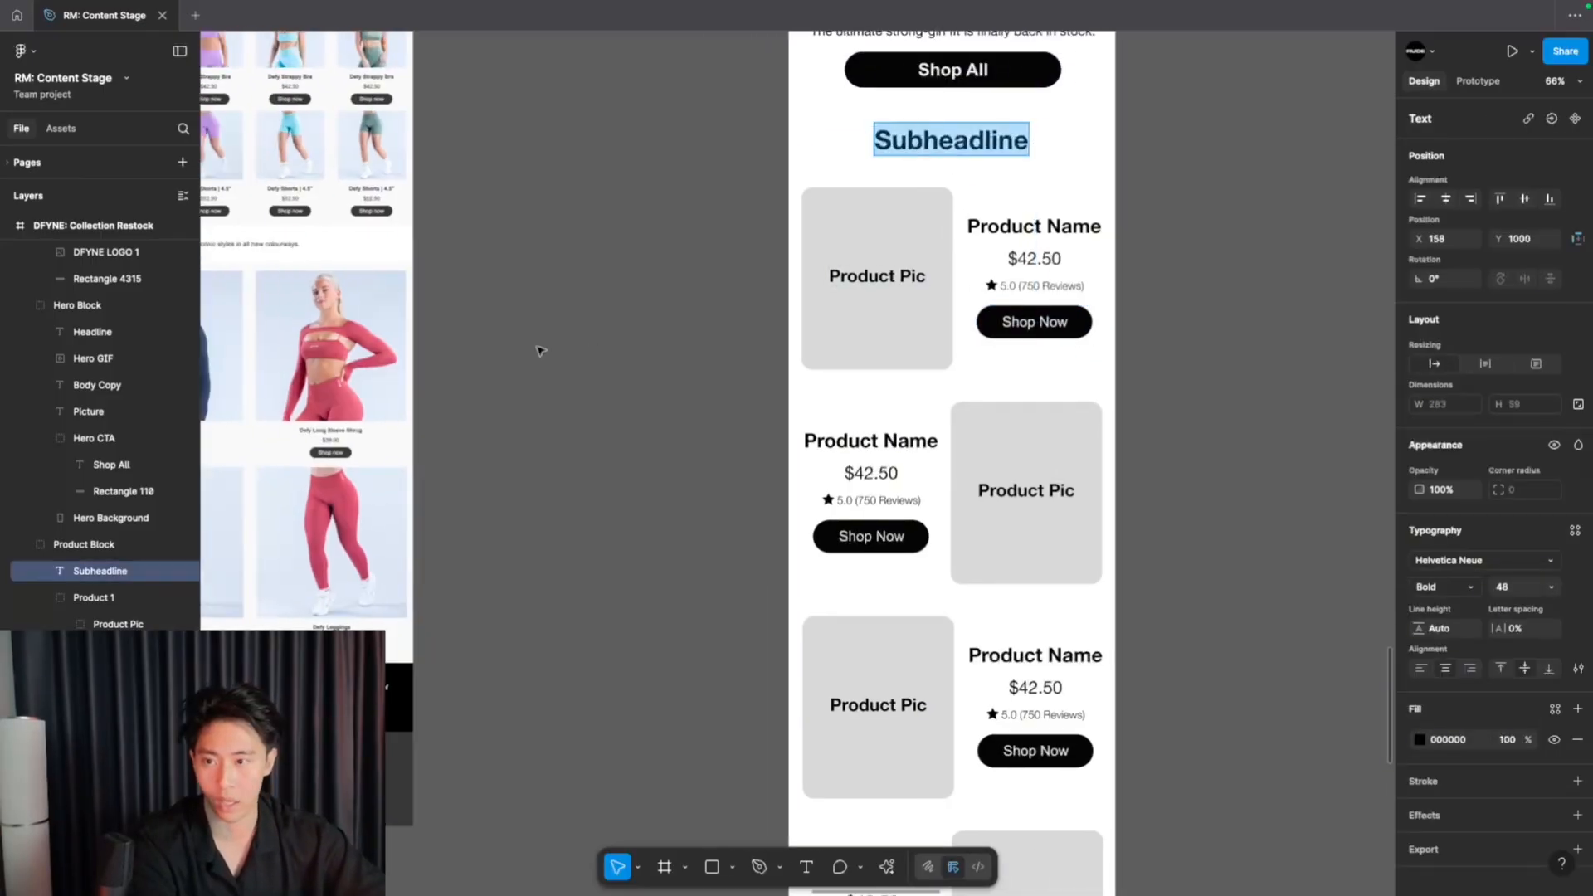
pyautogui.scroll(5, 314, 232)
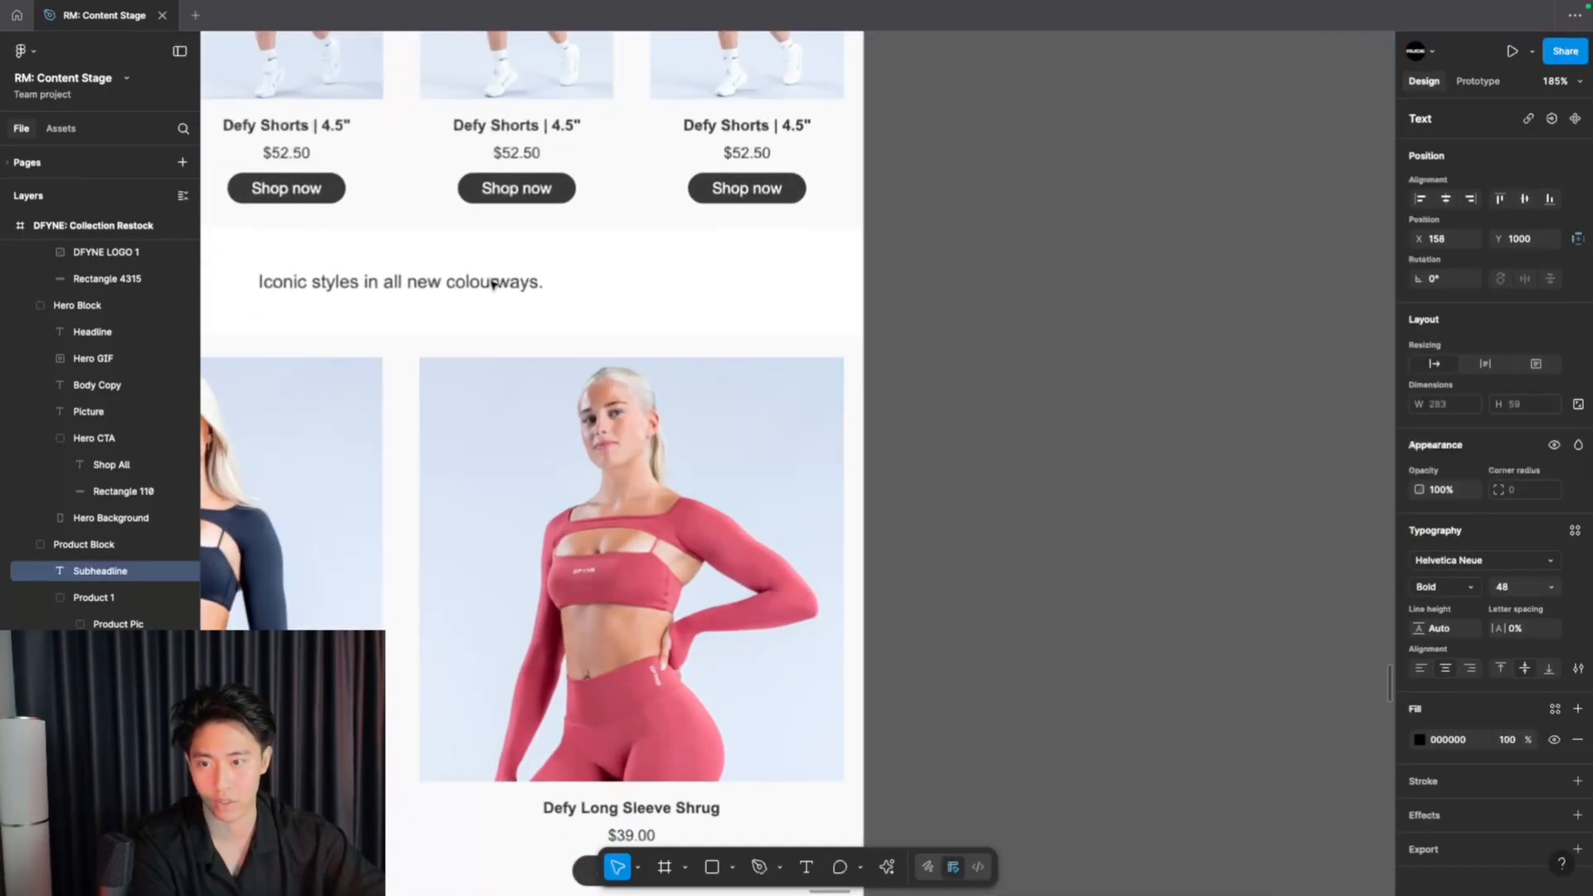
pyautogui.scroll(-4, 493, 283)
pyautogui.hscroll(5, 594, 308)
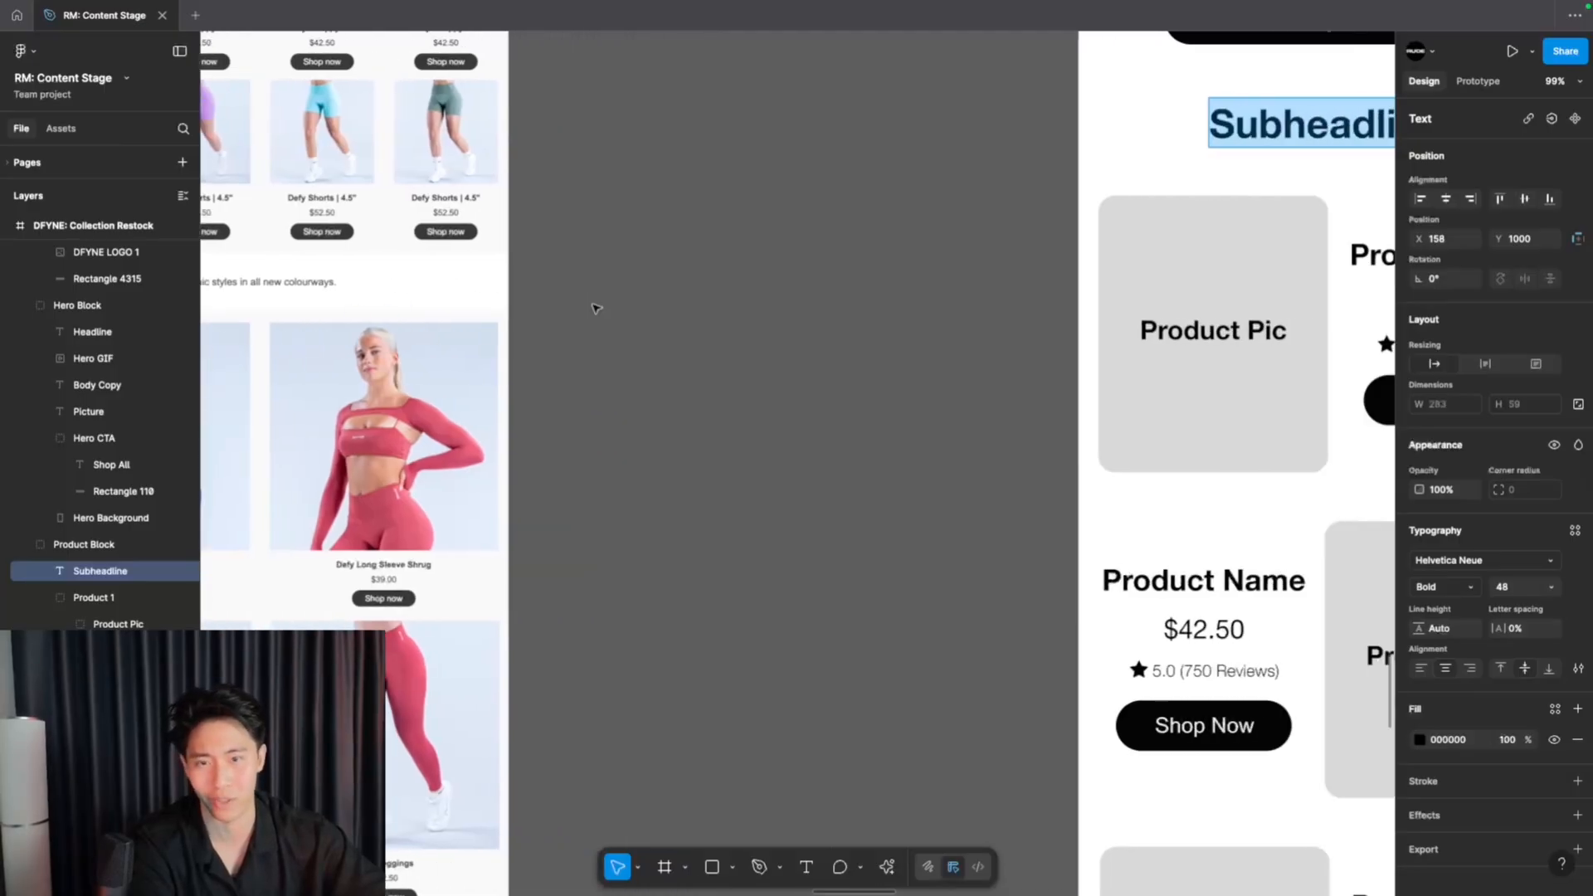
pyautogui.scroll(-2, 594, 309)
pyautogui.write('Iconic Styles')
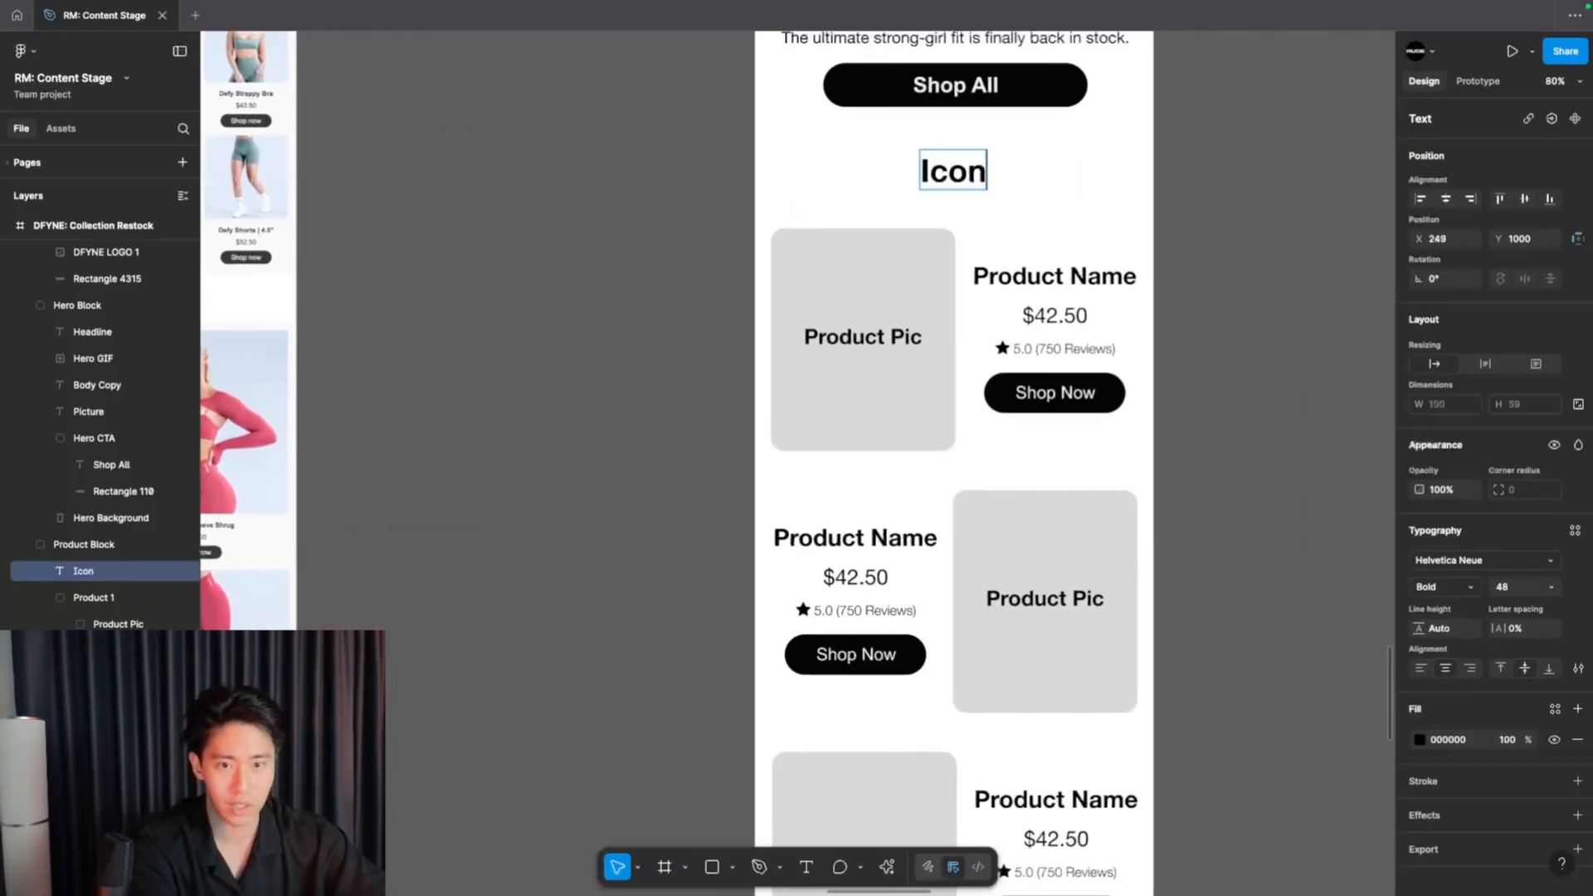
pyautogui.press('Return')
pyautogui.write('In All Colourways')
pyautogui.press('Escape')
pyautogui.press('Escape')
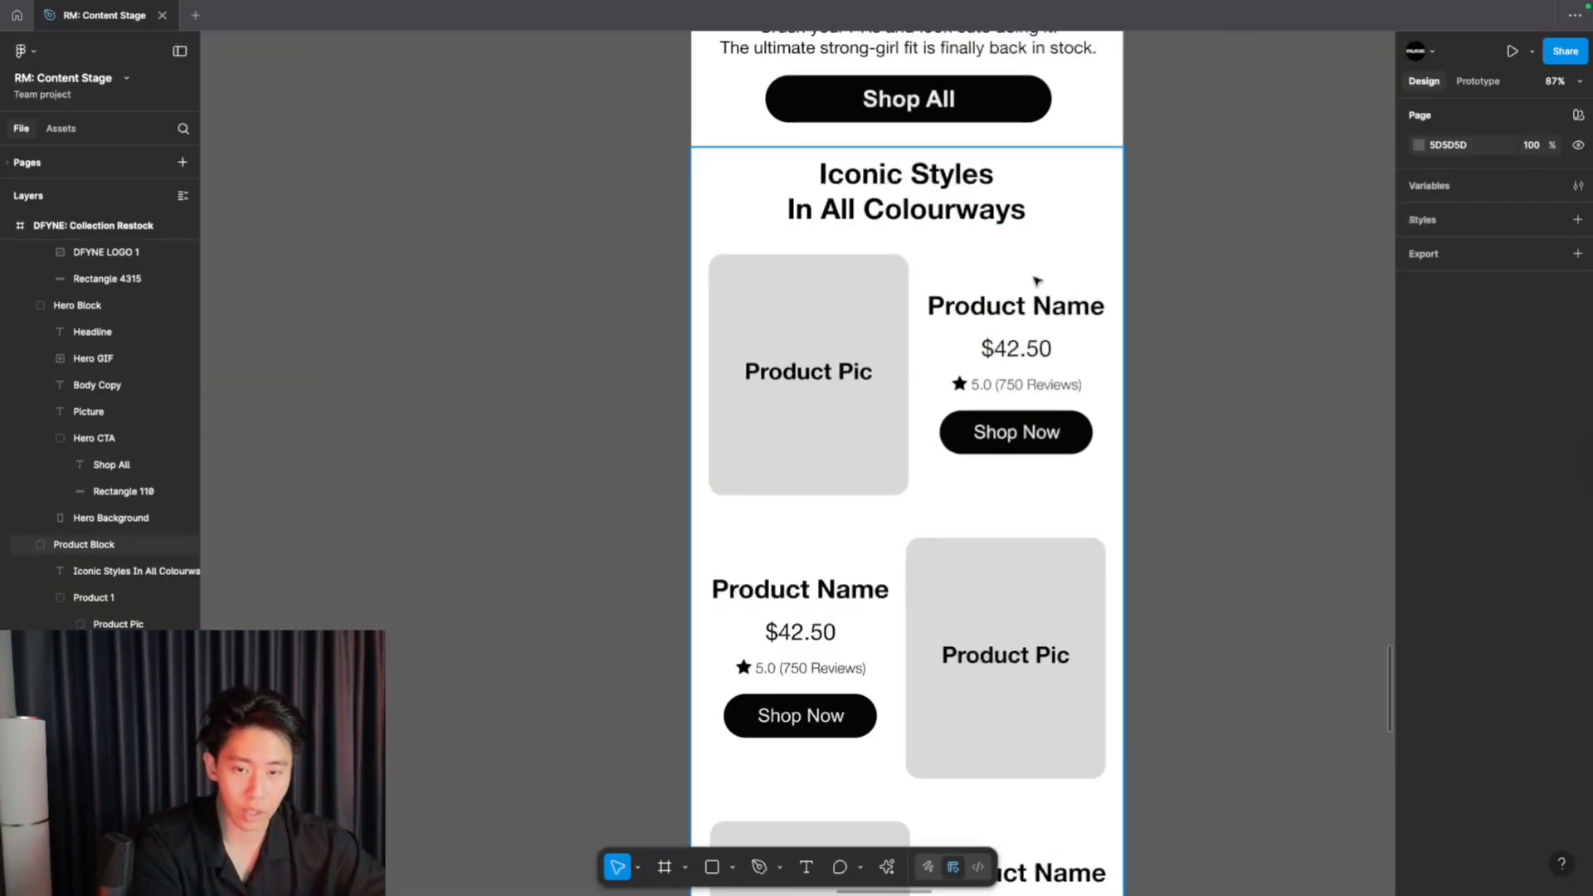
# - Compare the first product row's placeholder copy with the prepared product photos and the original email's product listings
pyautogui.scroll(-3, 1058, 291)
pyautogui.hscroll(5, 1062, 295)
pyautogui.scroll(-2, 1062, 295)
pyautogui.hscroll(2, 1062, 295)
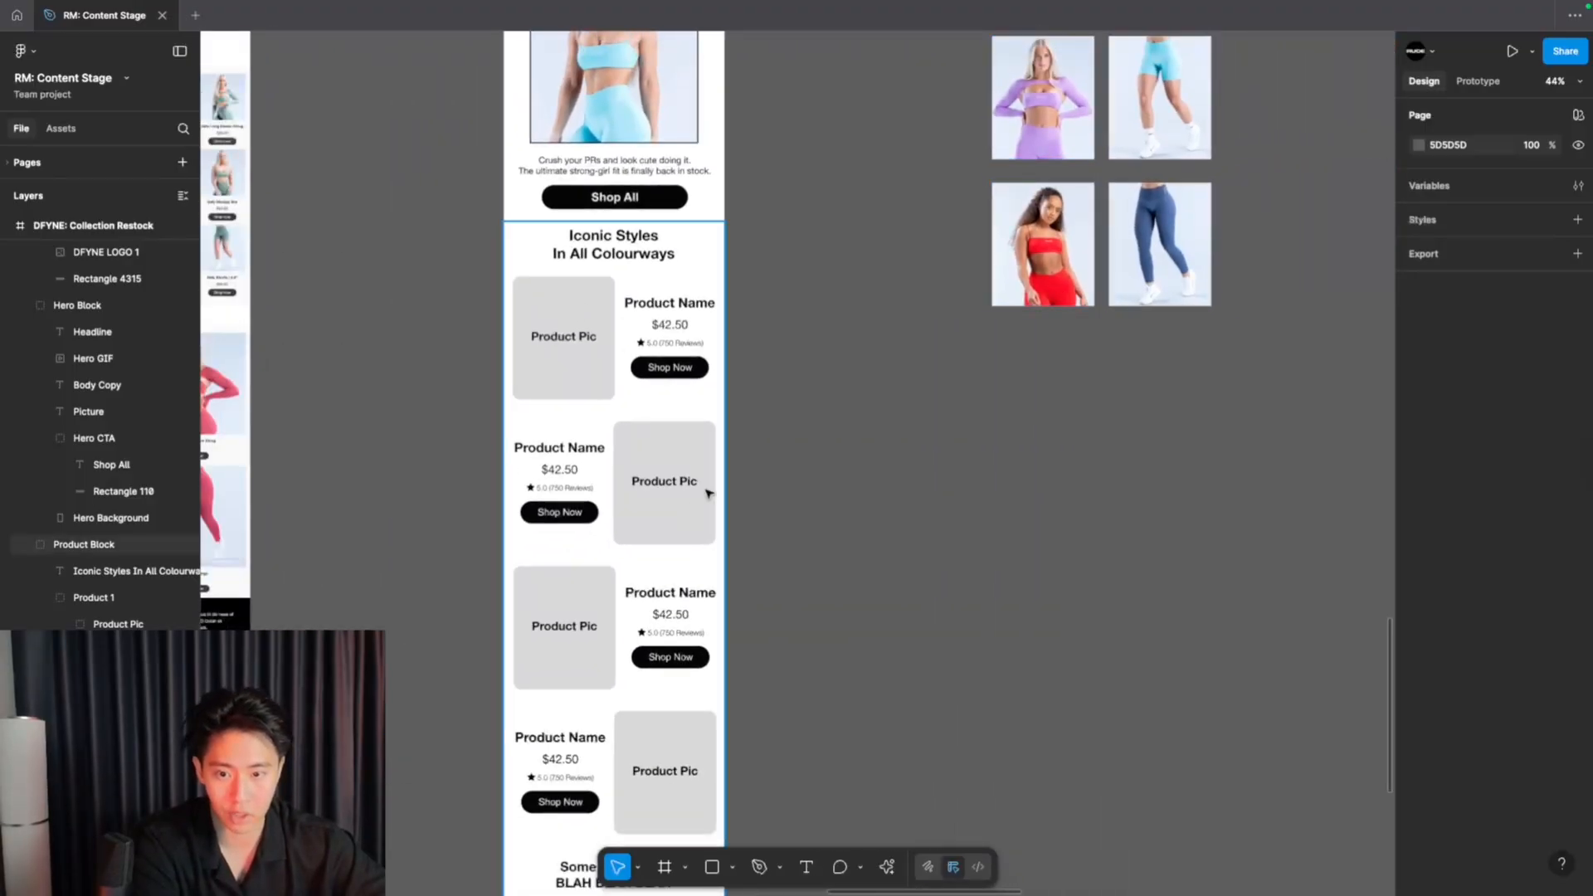
pyautogui.click(661, 317)
pyautogui.doubleClick(660, 317)
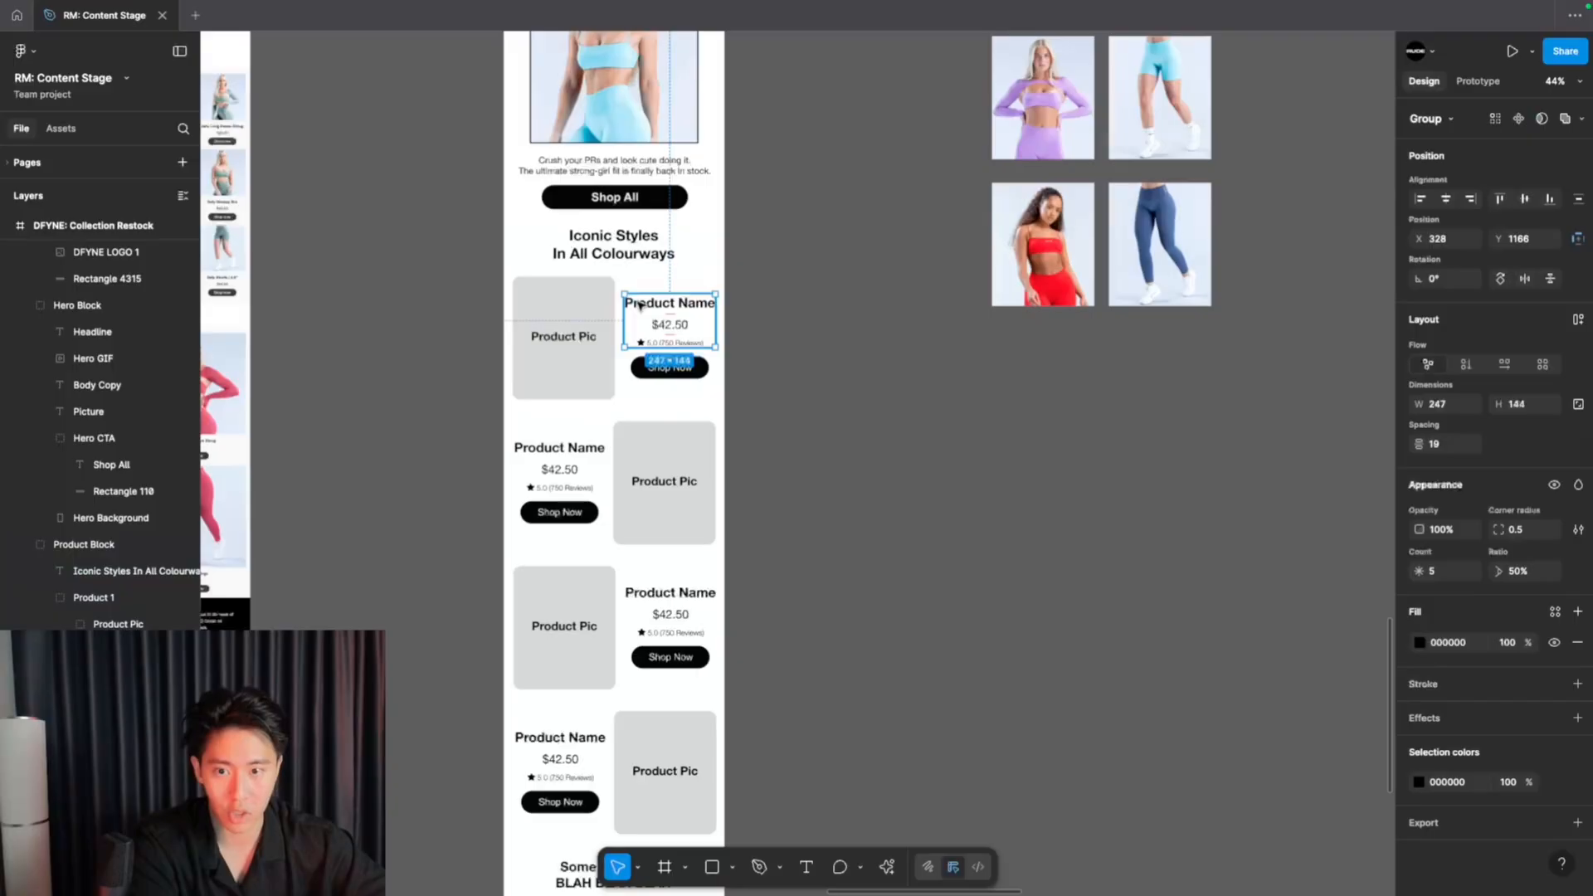
pyautogui.hscroll(-3, 661, 317)
pyautogui.hscroll(-2, 777, 350)
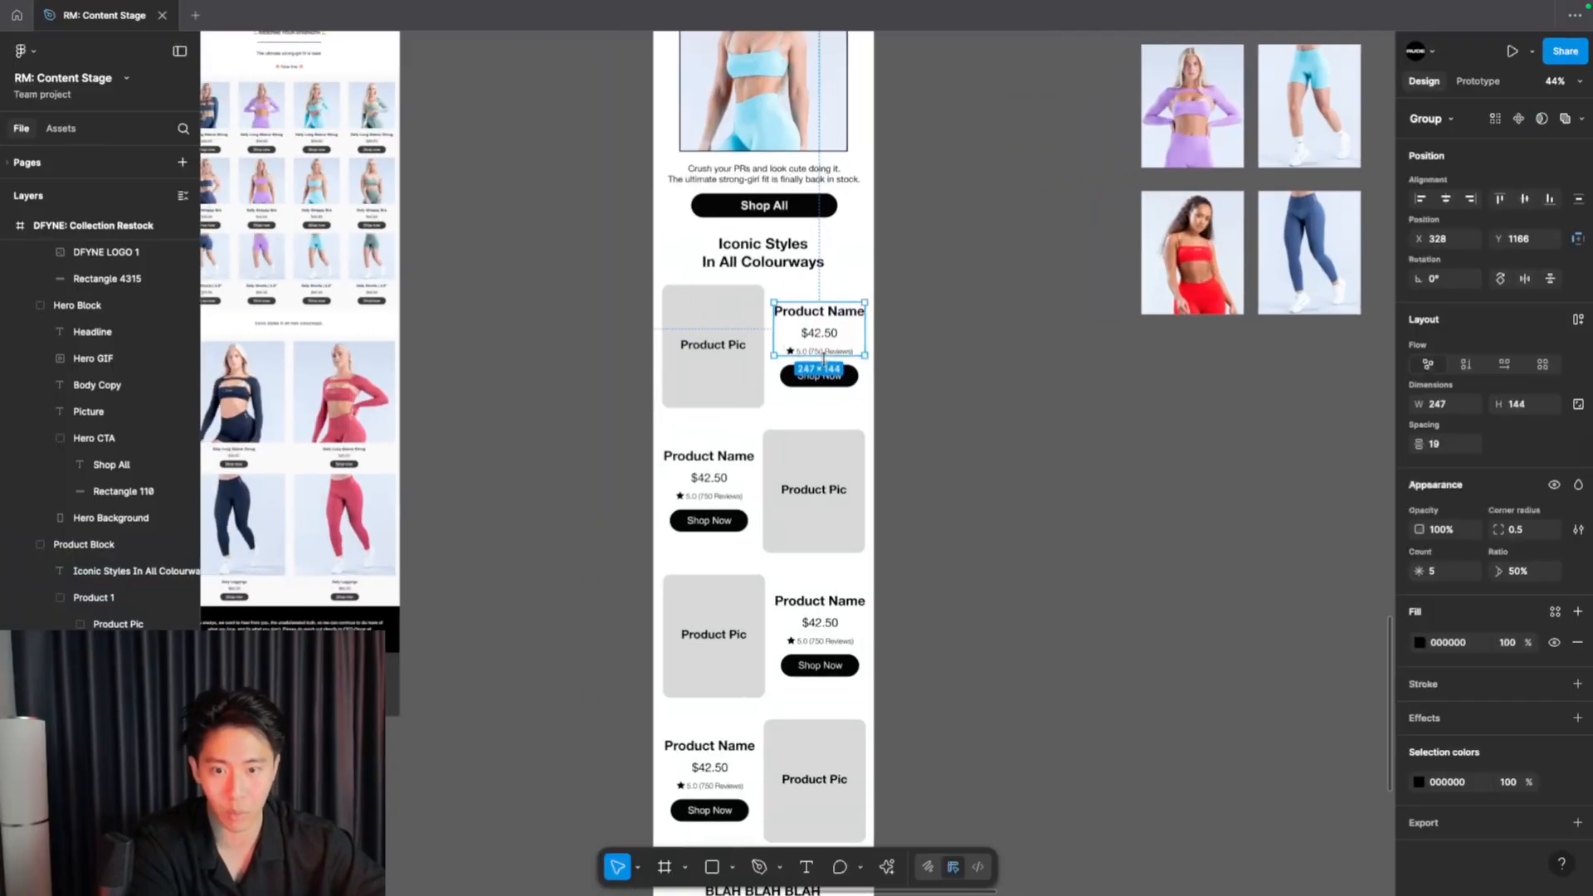
pyautogui.hscroll(-4, 830, 355)
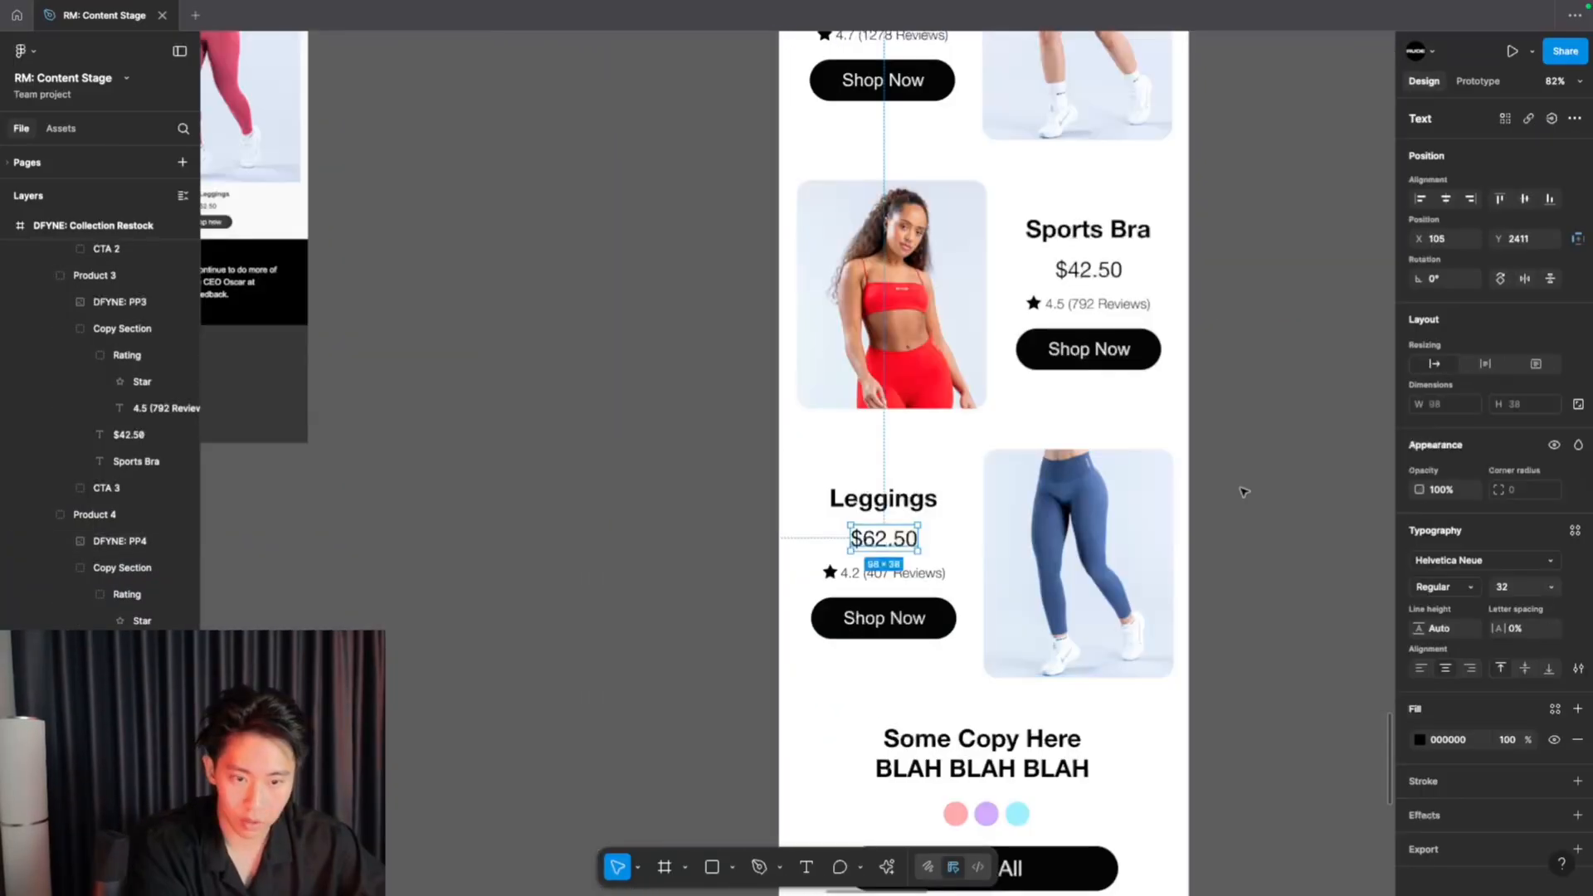
# - Review the filled-in product rows and the hero block against the original email's layout
pyautogui.click(1241, 490)
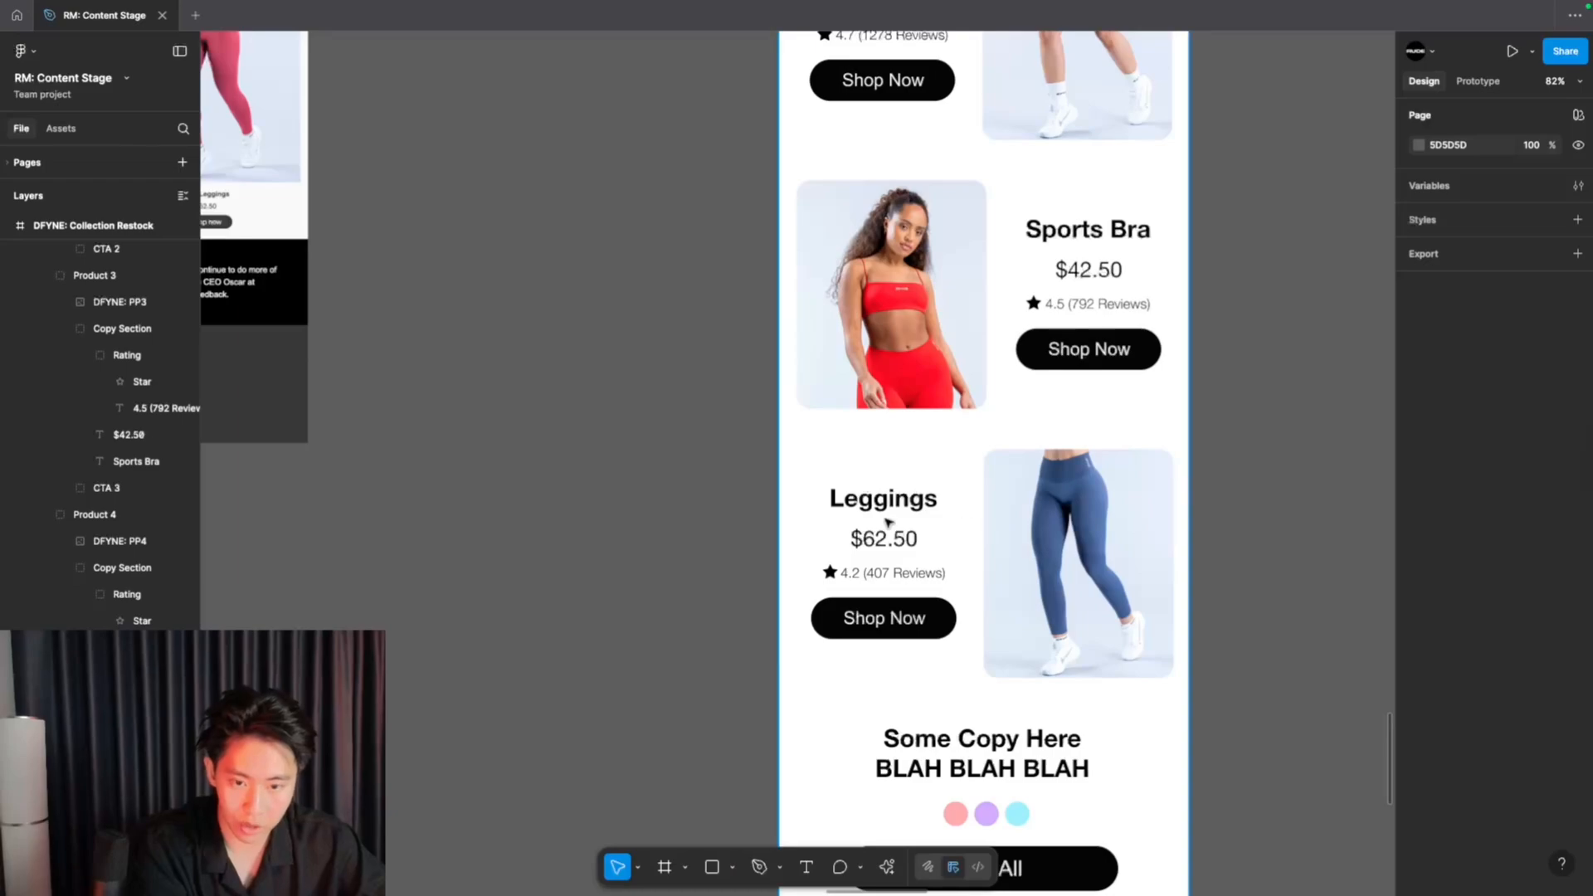
pyautogui.scroll(-1, 889, 521)
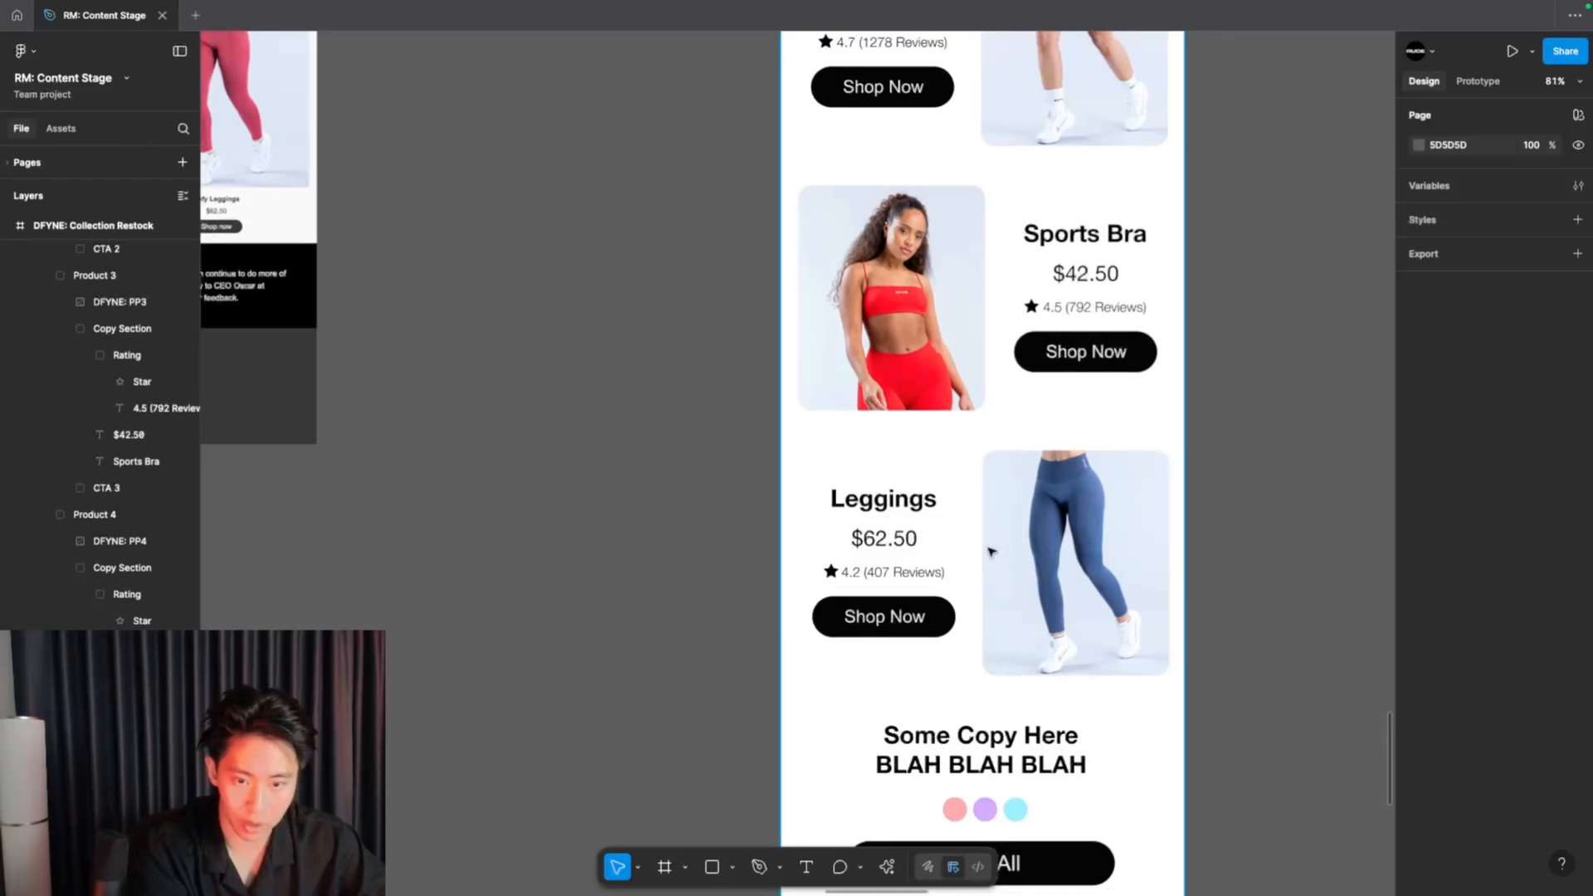
pyautogui.scroll(-5, 991, 551)
pyautogui.scroll(3, 1062, 361)
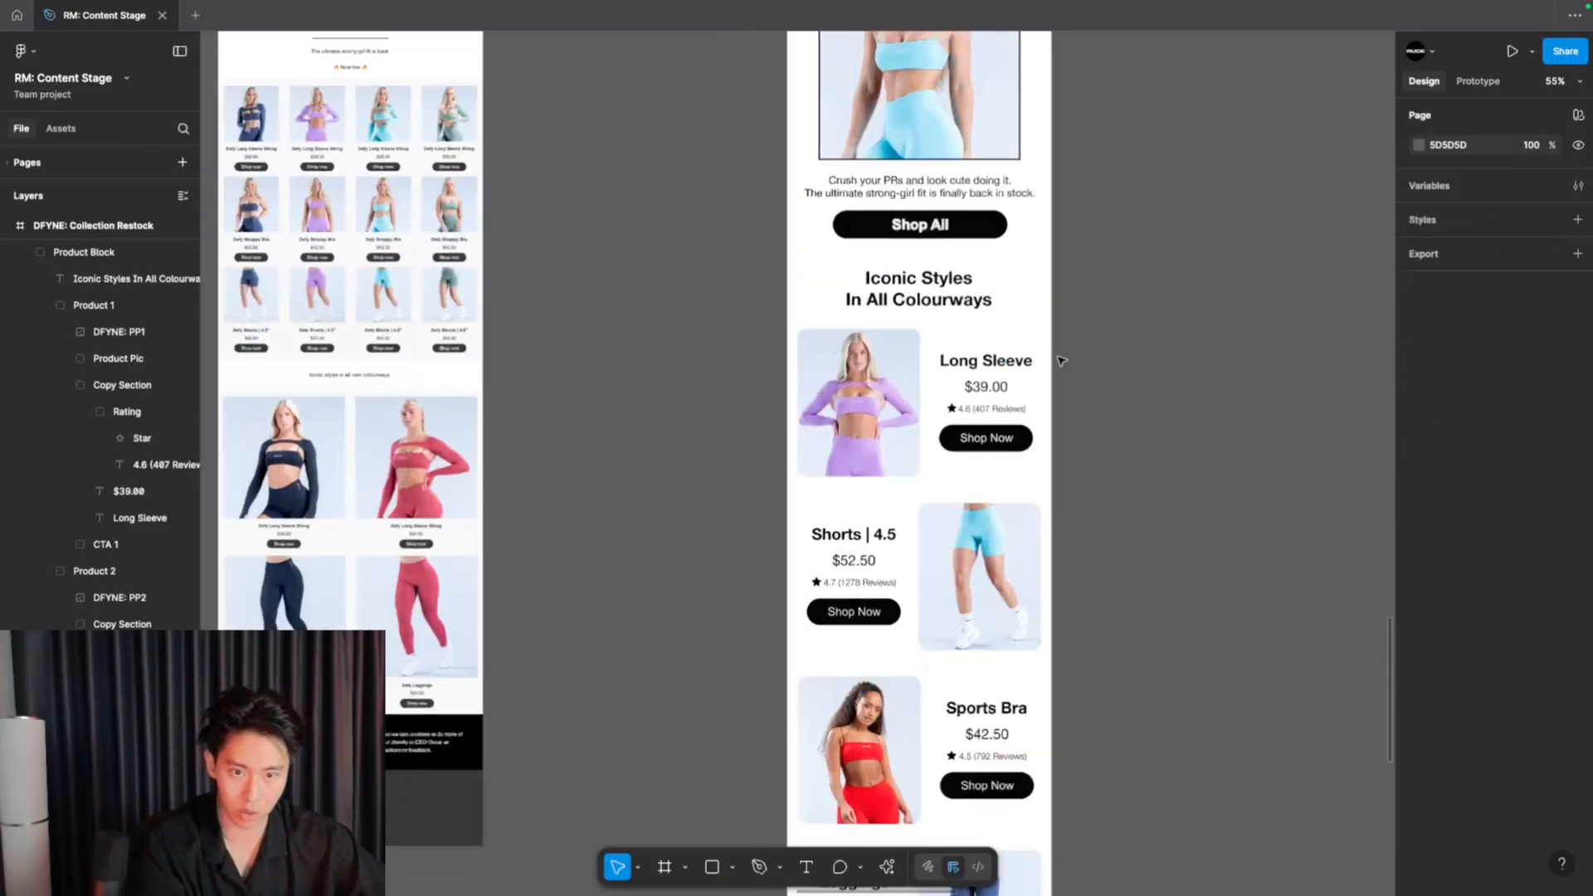
pyautogui.scroll(-4, 1061, 361)
pyautogui.click(1029, 685)
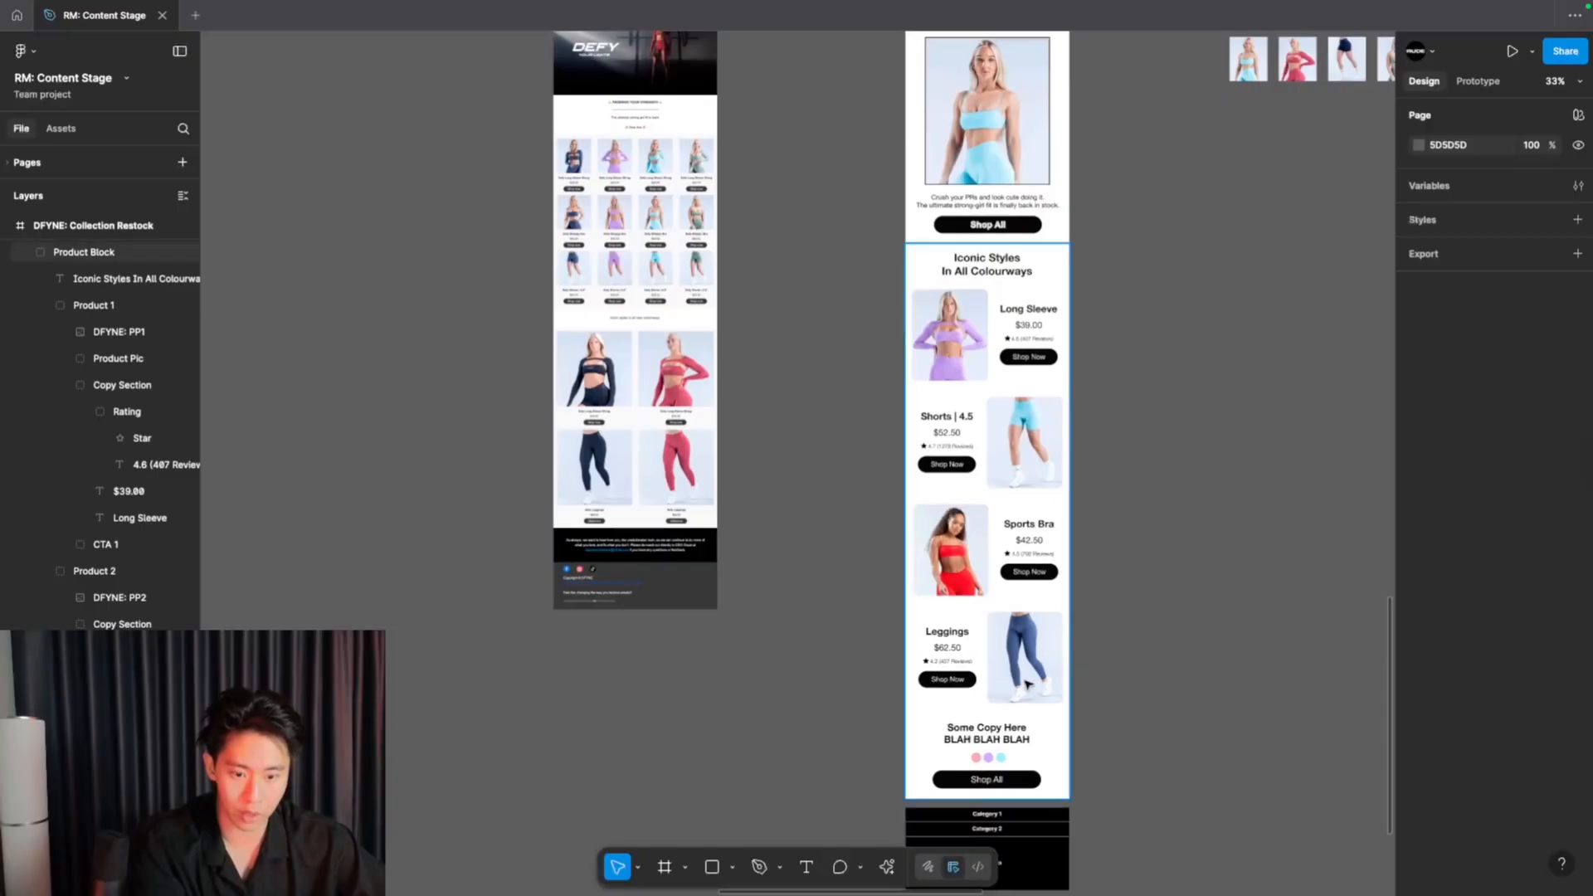
pyautogui.scroll(5, 998, 725)
pyautogui.scroll(4, 837, 419)
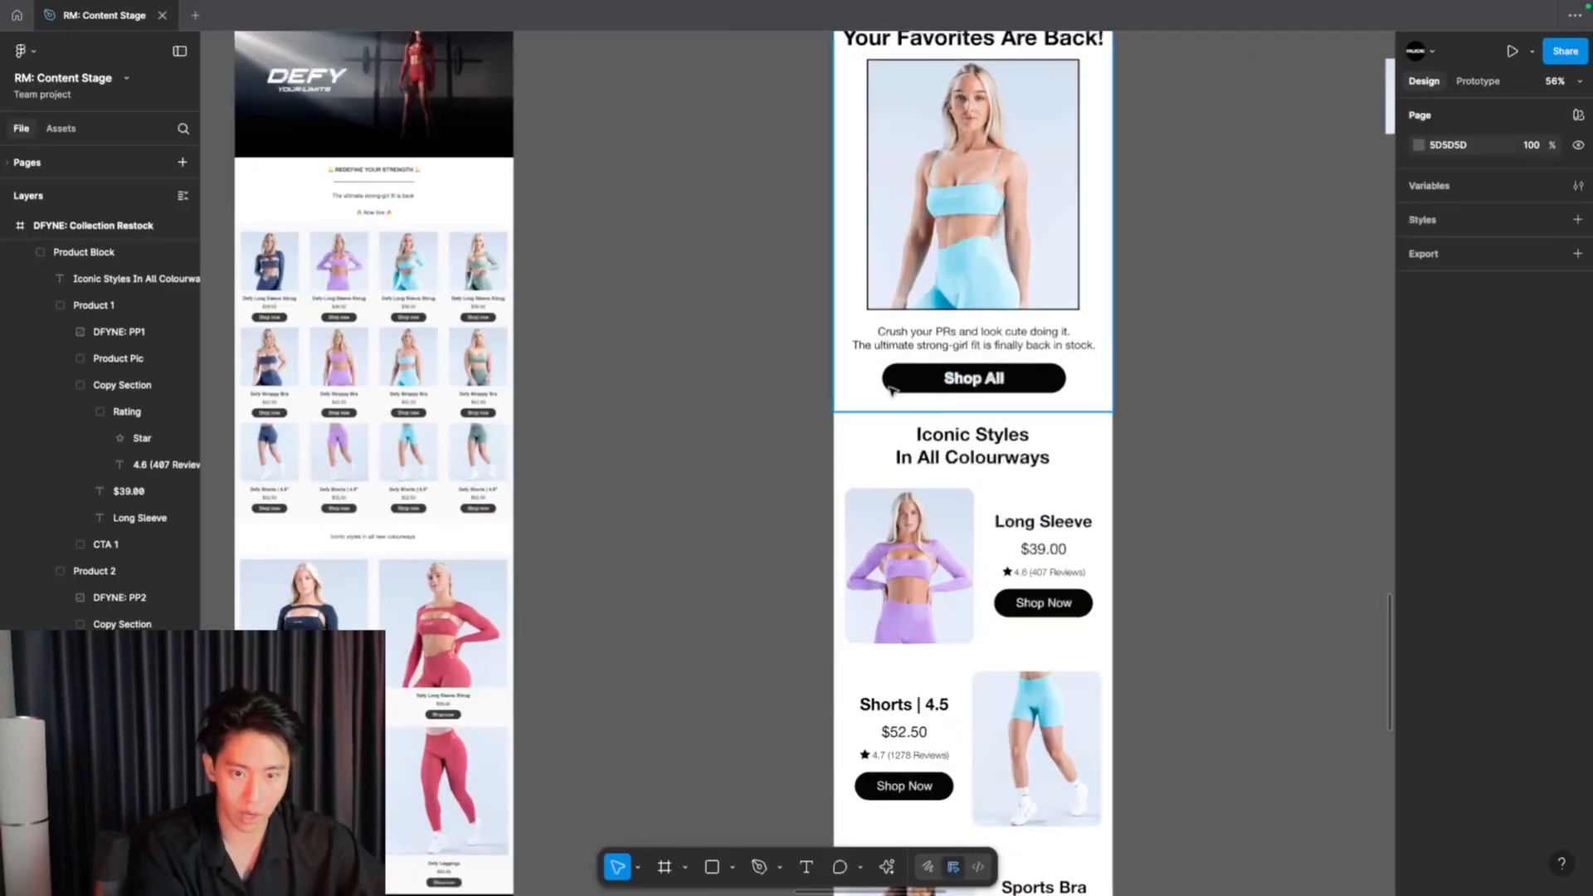
pyautogui.scroll(2, 913, 316)
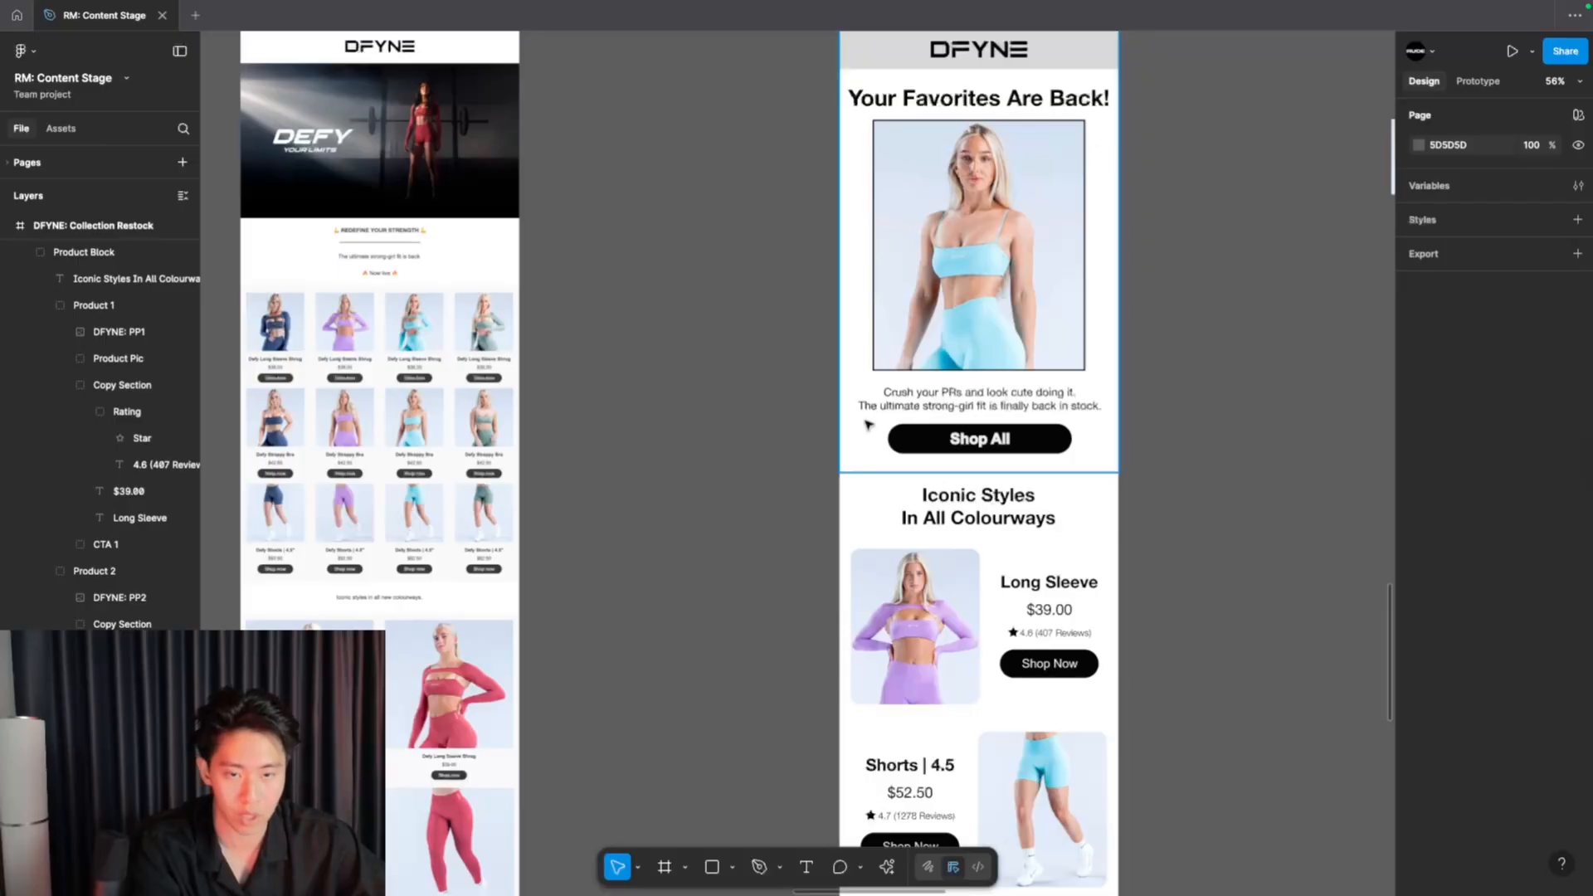
pyautogui.scroll(3, 867, 425)
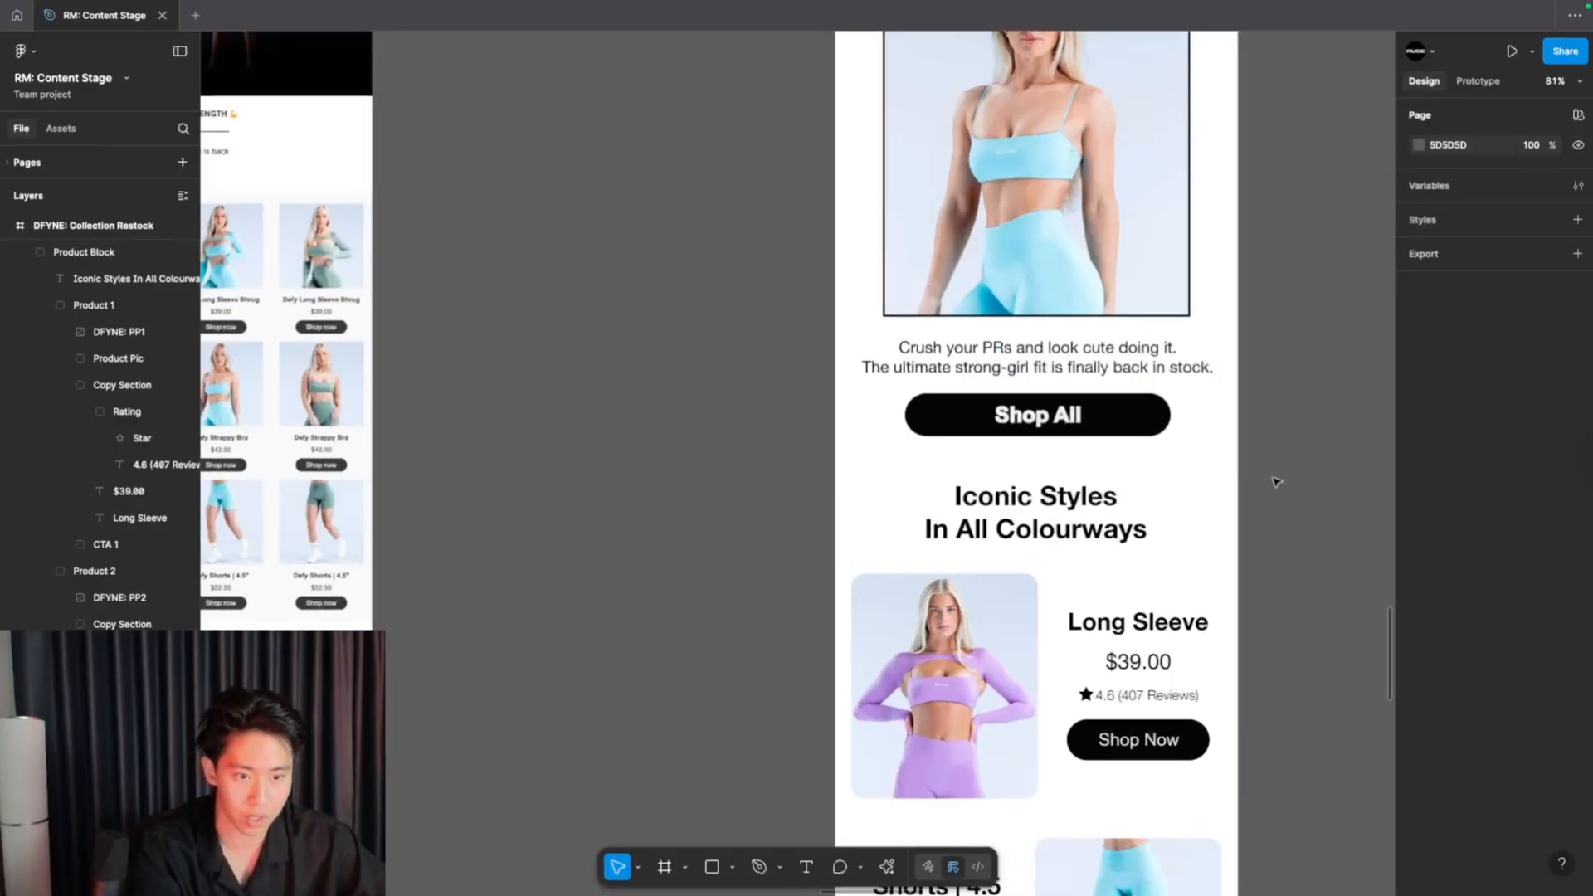
pyautogui.scroll(2, 1276, 483)
pyautogui.scroll(-2, 1242, 452)
pyautogui.scroll(3, 1241, 452)
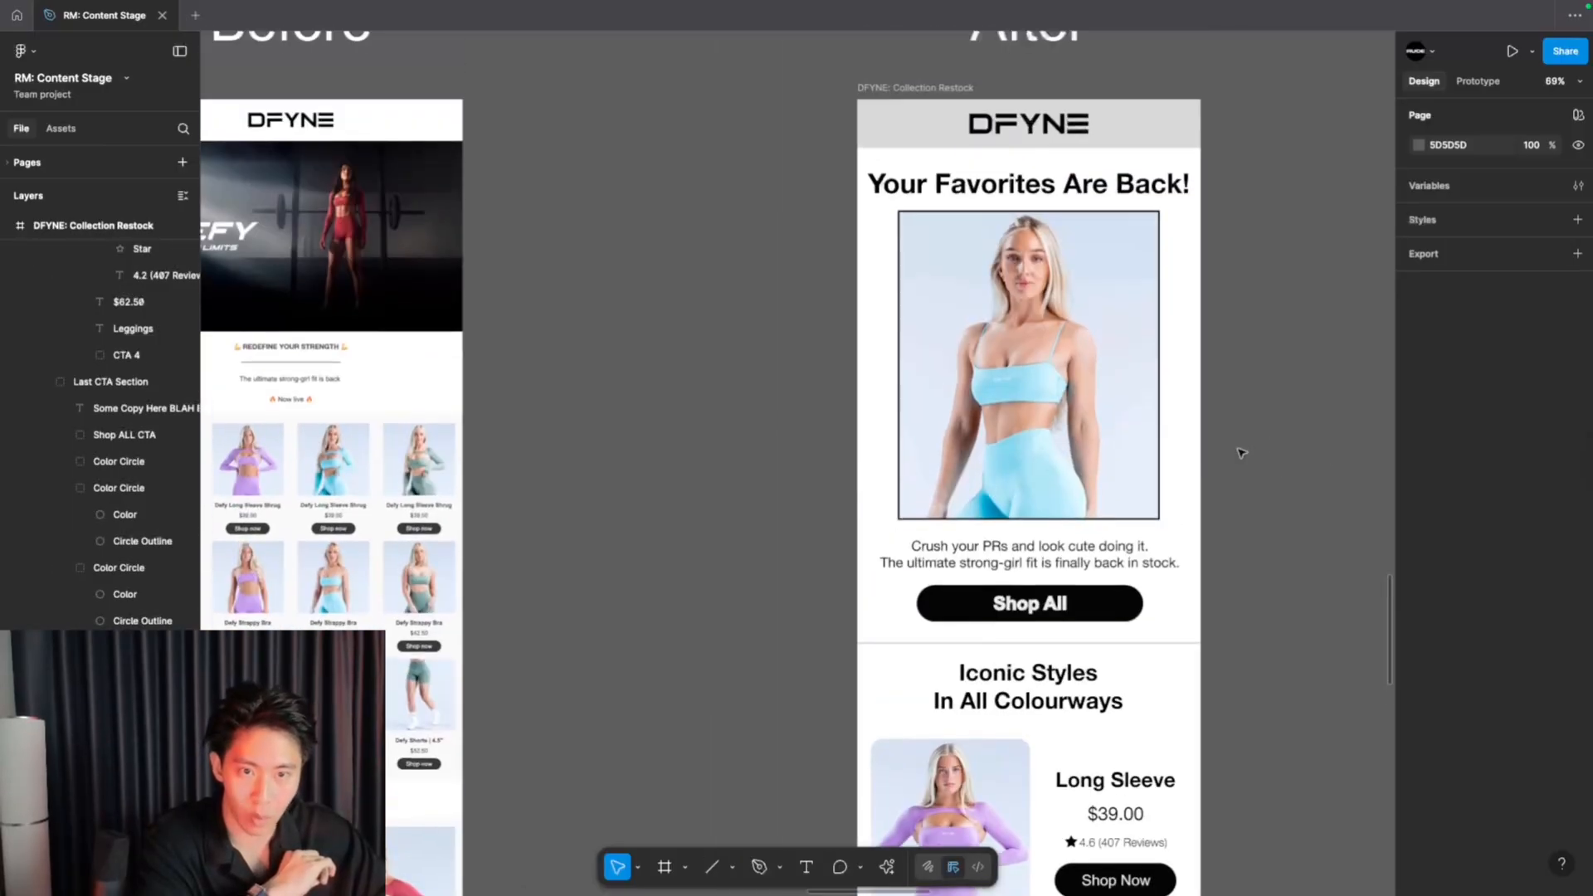
# - Select the "Some Copy Here BLAH BLAH BLAH" placeholder above the last Shop All button and review the product rows leading to it
pyautogui.scroll(-5, 1241, 452)
pyautogui.scroll(-2, 1241, 452)
pyautogui.scroll(-6, 1241, 452)
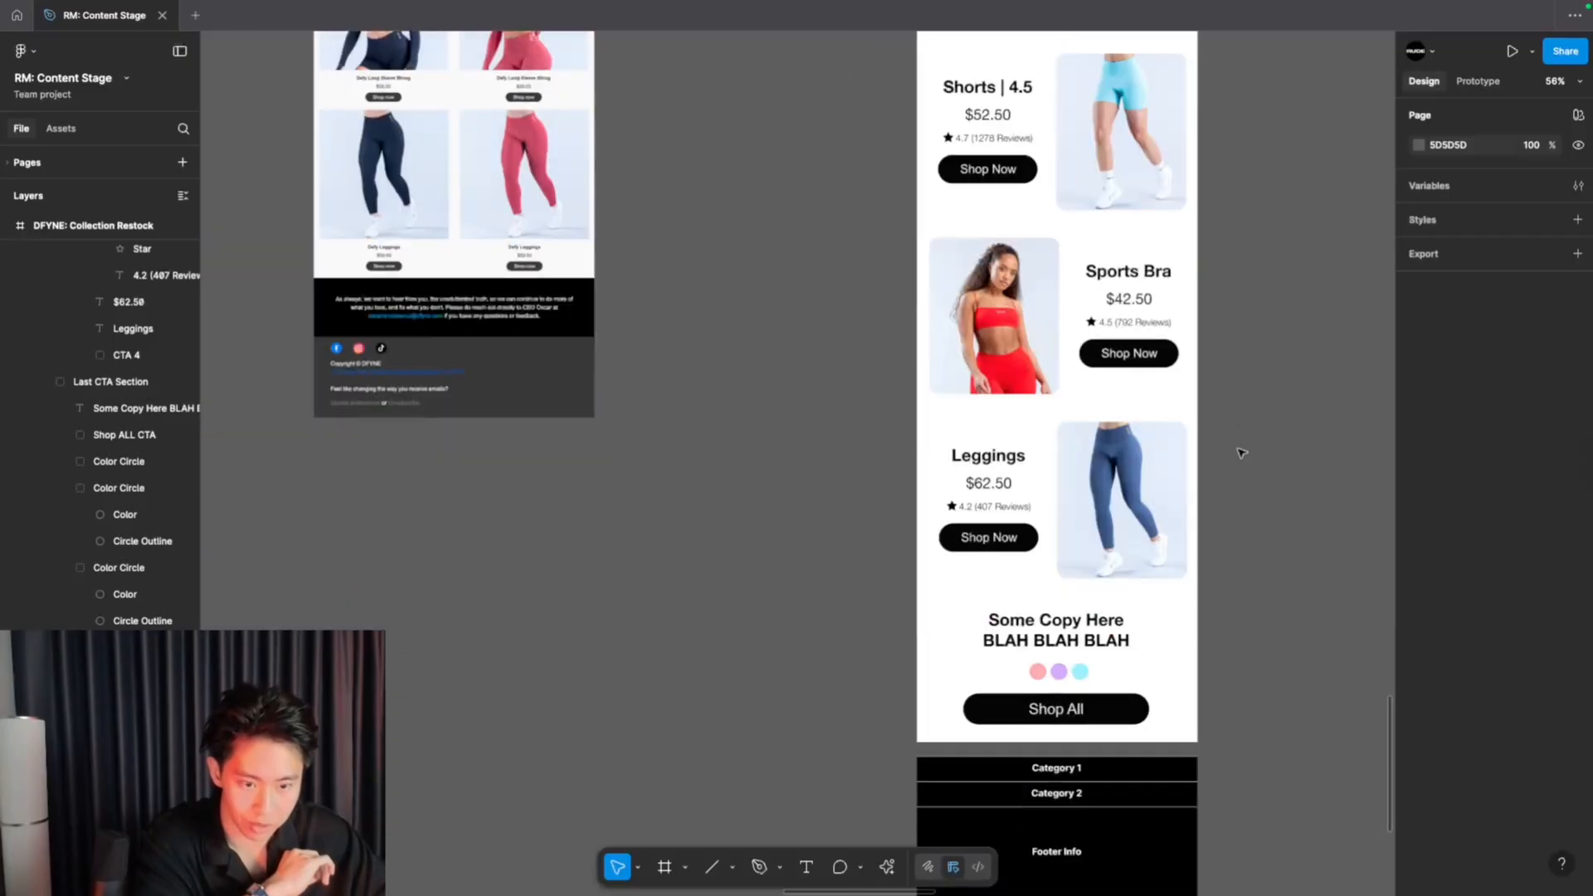
pyautogui.click(1058, 569)
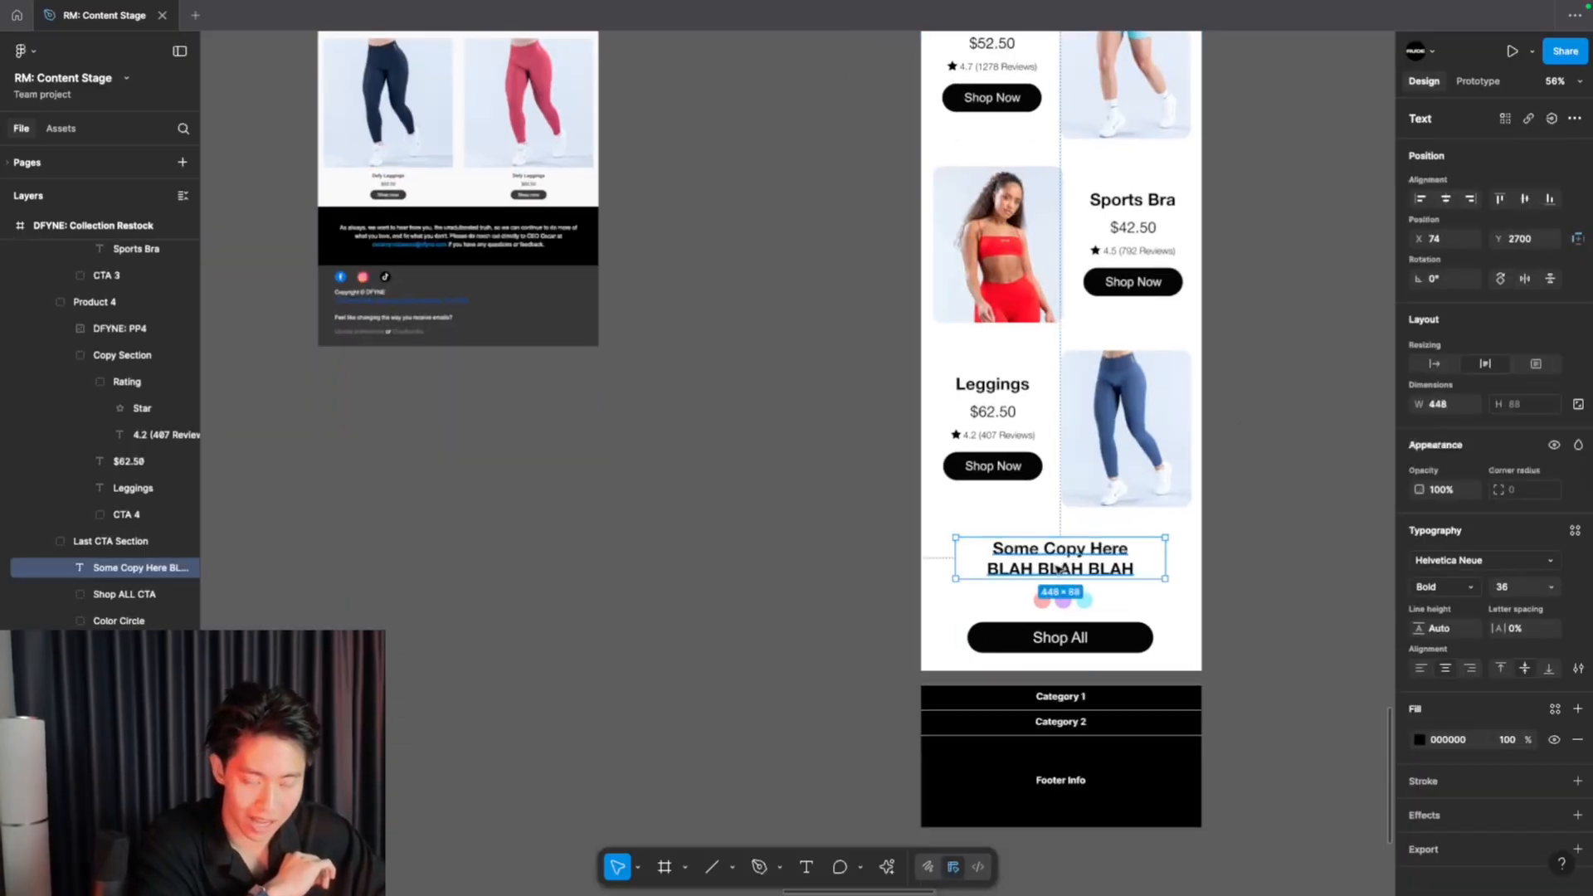
pyautogui.scroll(2, 1058, 568)
pyautogui.scroll(3, 1063, 653)
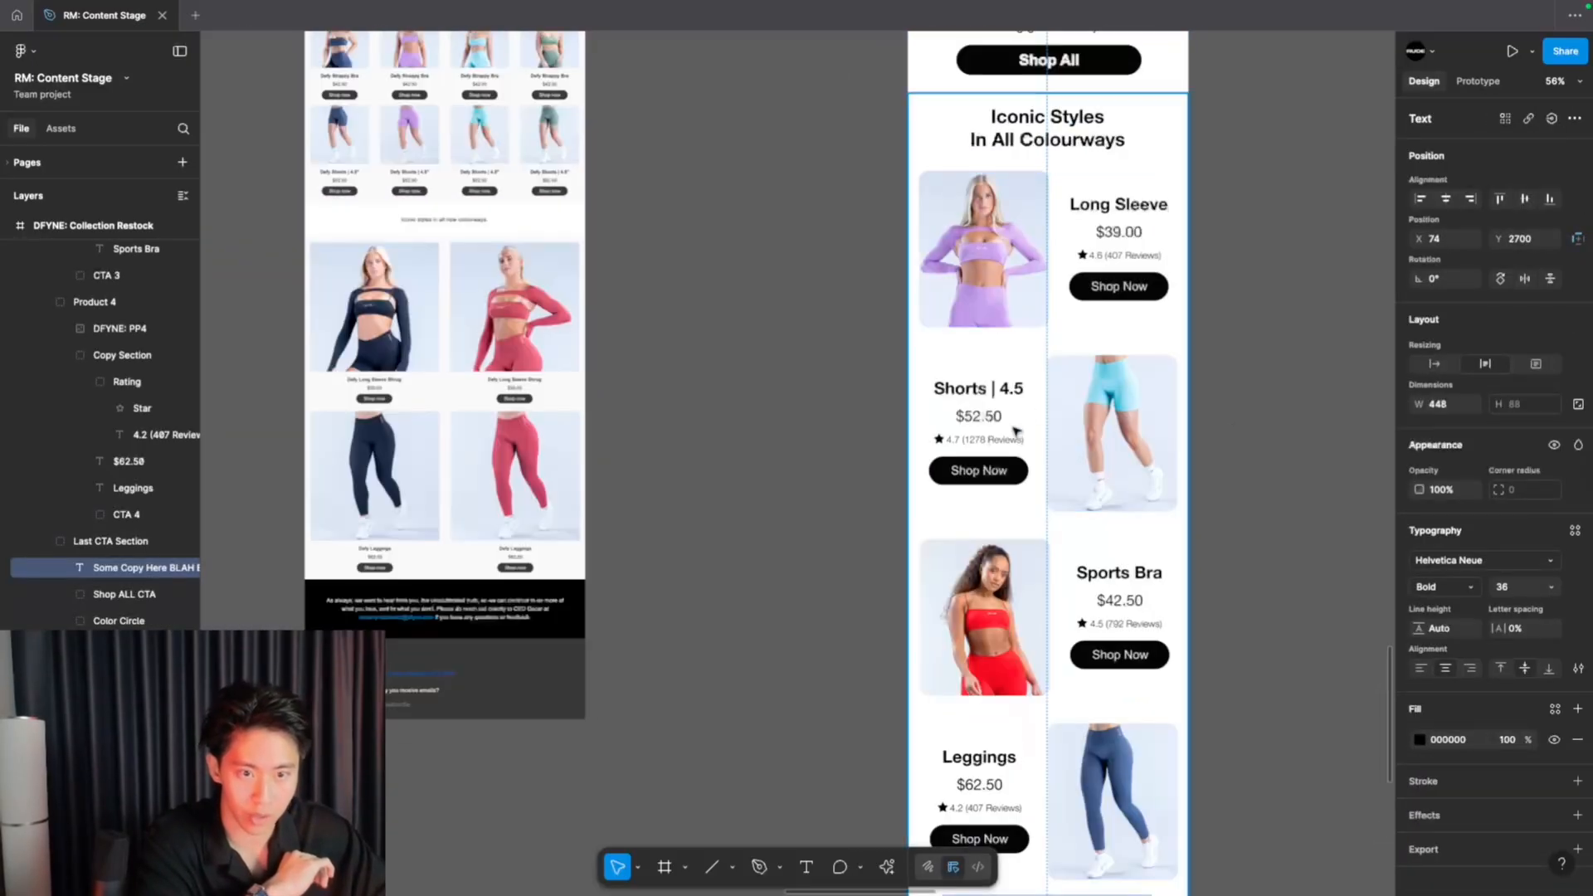
pyautogui.scroll(-2, 1063, 653)
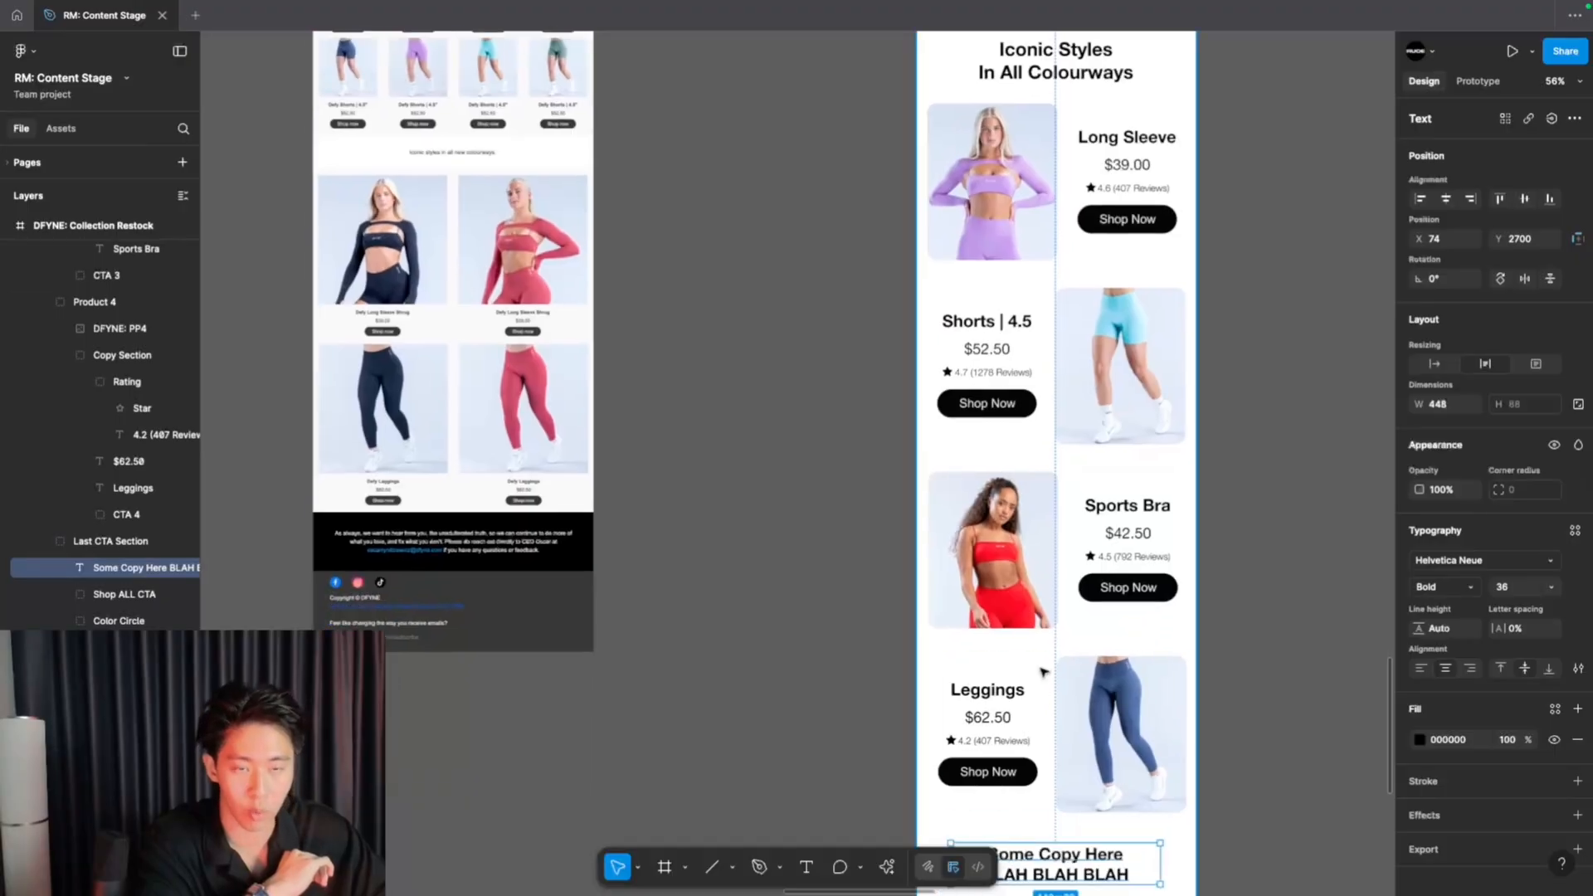
pyautogui.scroll(-3, 1050, 679)
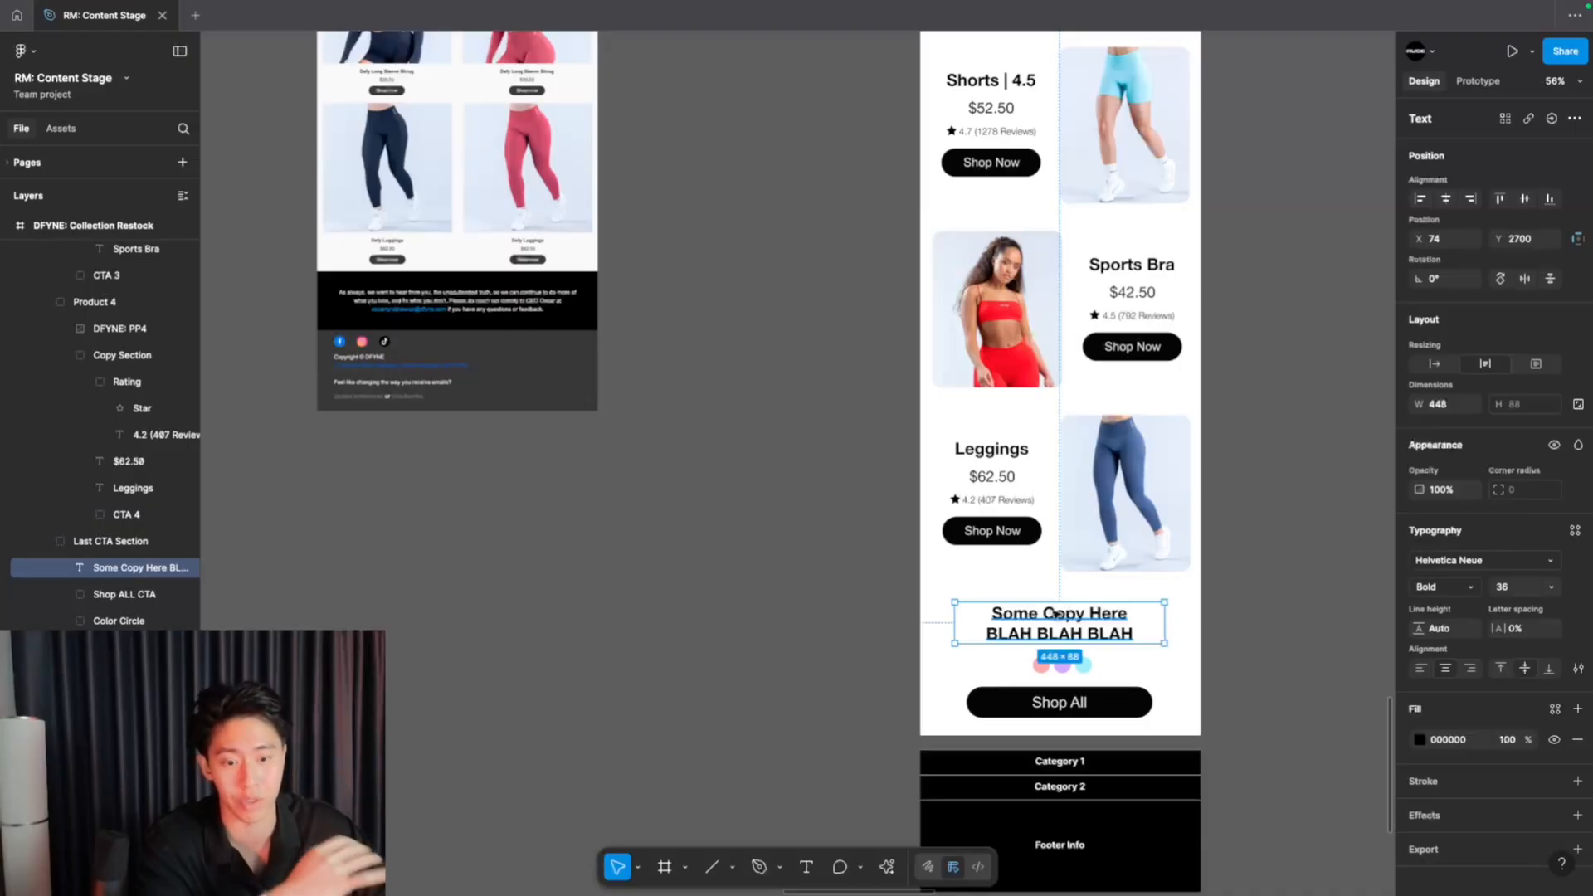
# - Examine the three colour circles between the closing placeholder copy and the last Shop All button
pyautogui.scroll(5, 1074, 668)
pyautogui.click(1008, 673)
pyautogui.click(1065, 669)
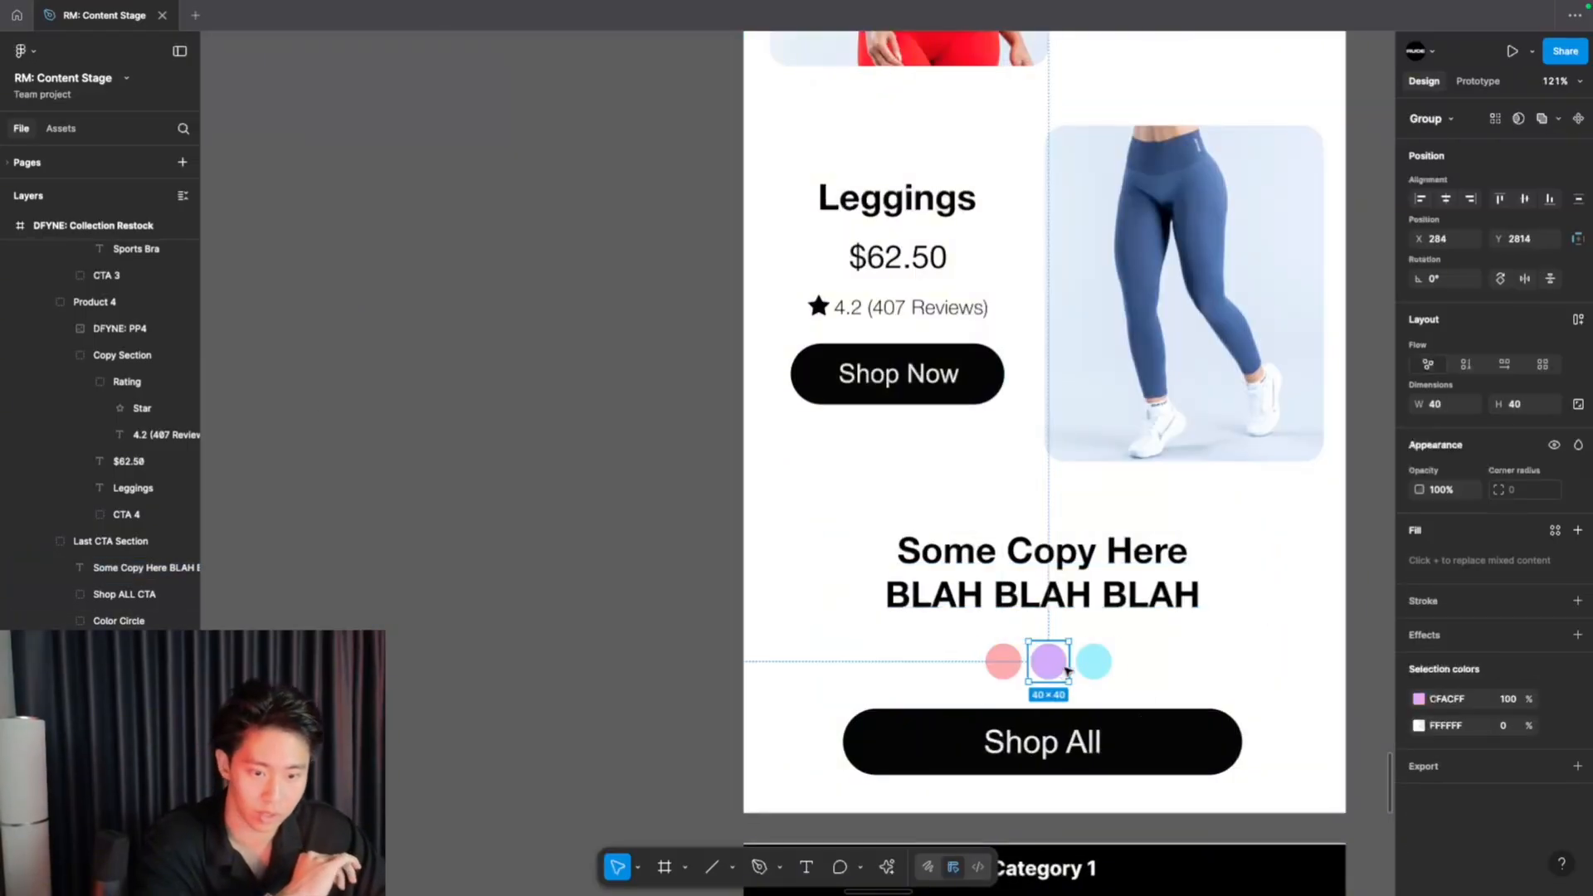
pyautogui.click(1099, 669)
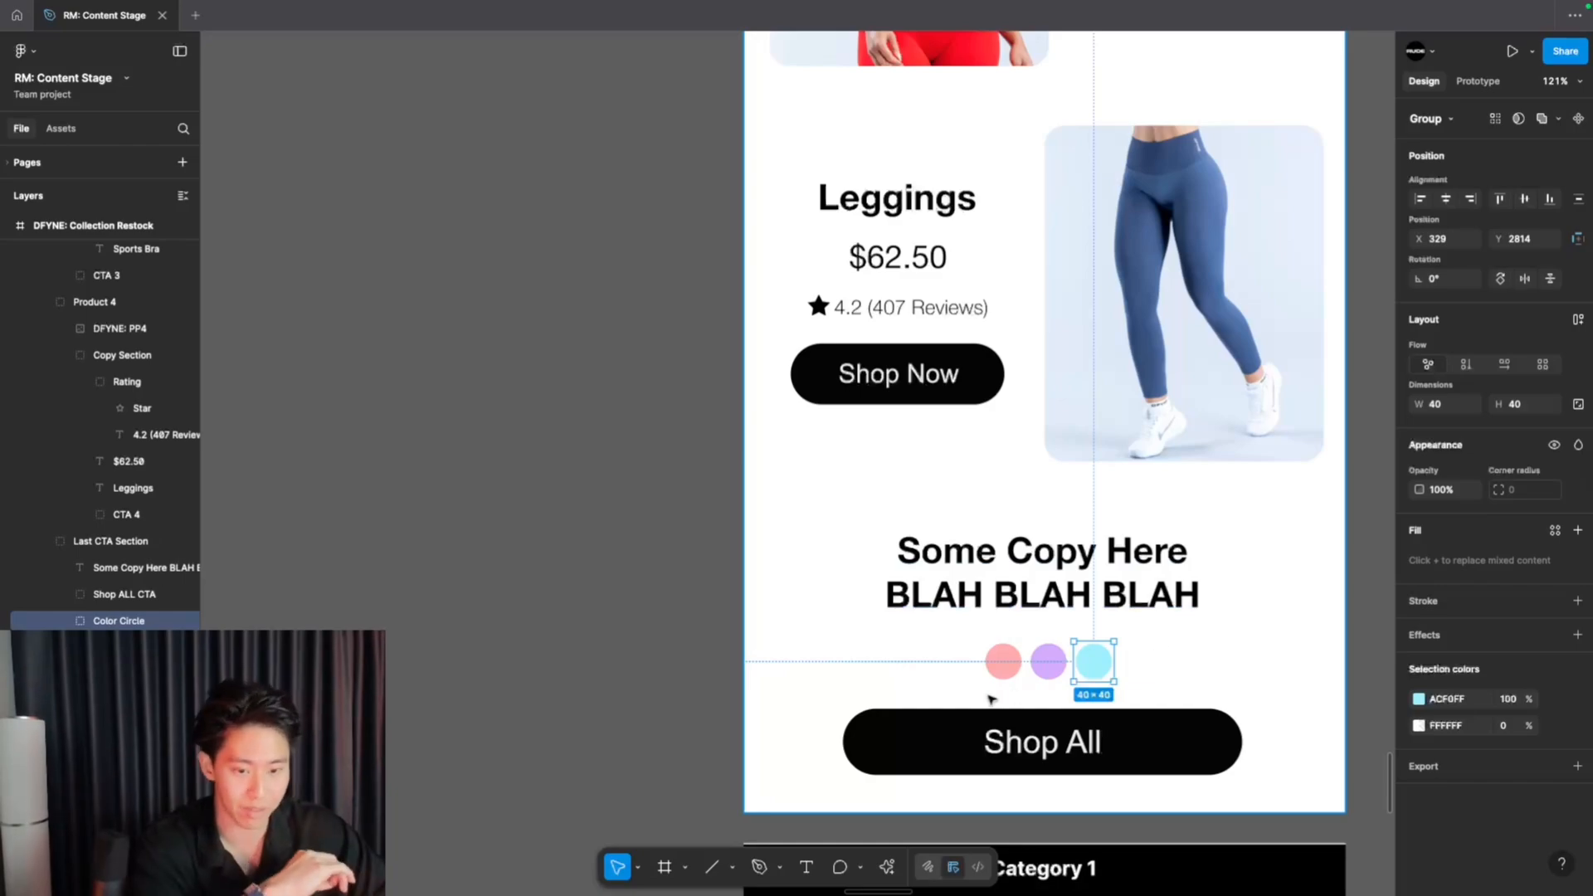
pyautogui.click(1012, 669)
pyautogui.click(1056, 669)
pyautogui.click(1101, 669)
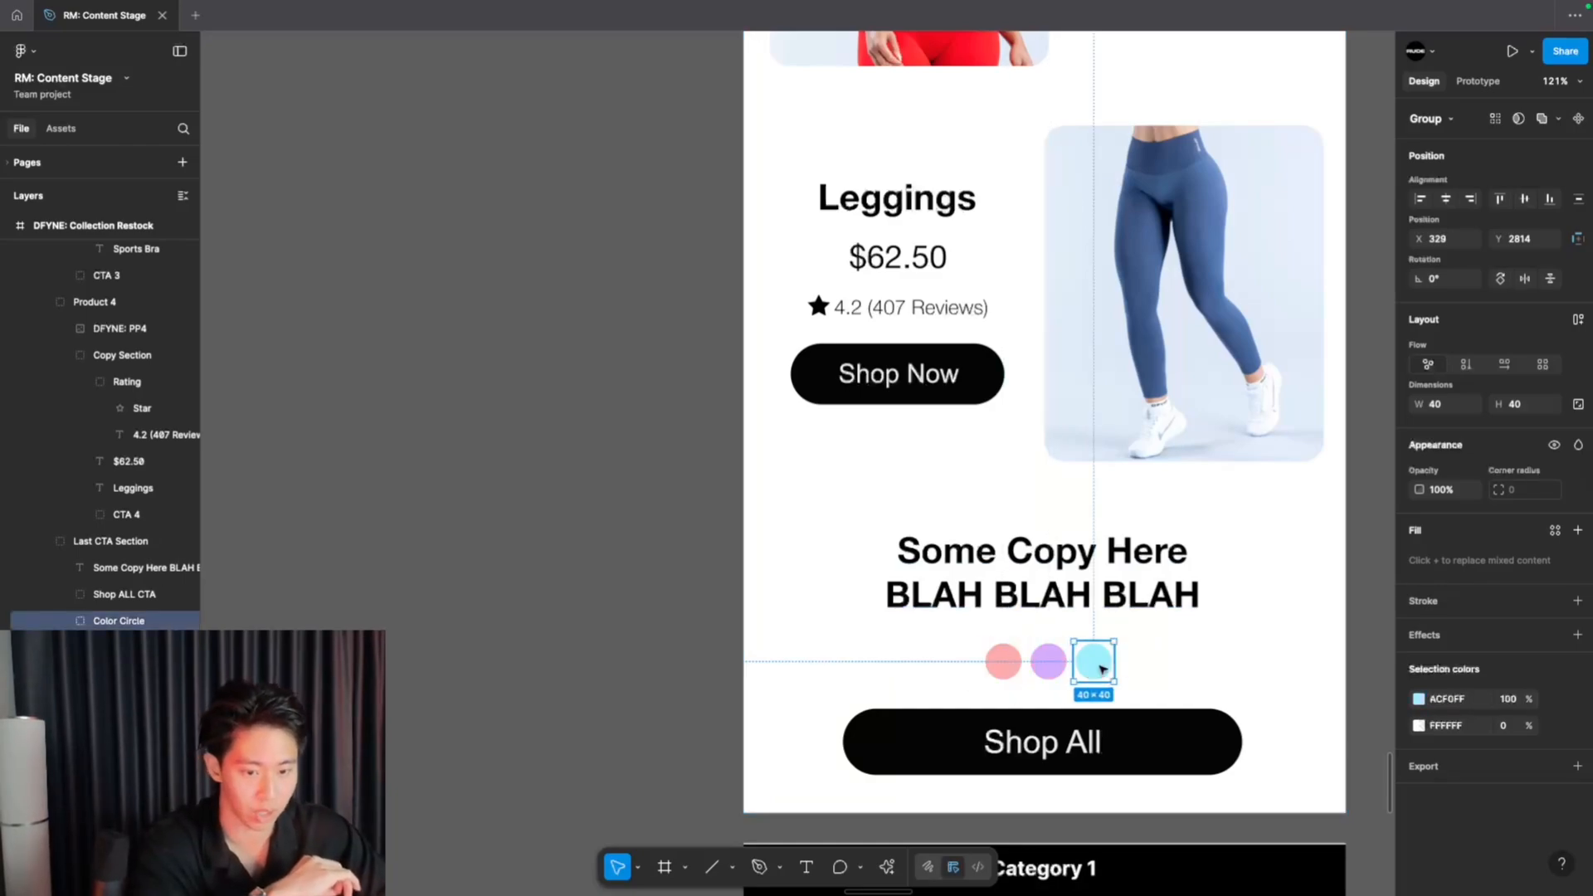
# - Change the closing copy to "11 Colourways. Endless Possibilities.", expand the swatches to eleven colour circles and relabel the button "Shop Collection"
pyautogui.click(1048, 583)
pyautogui.scroll(-5, 1048, 584)
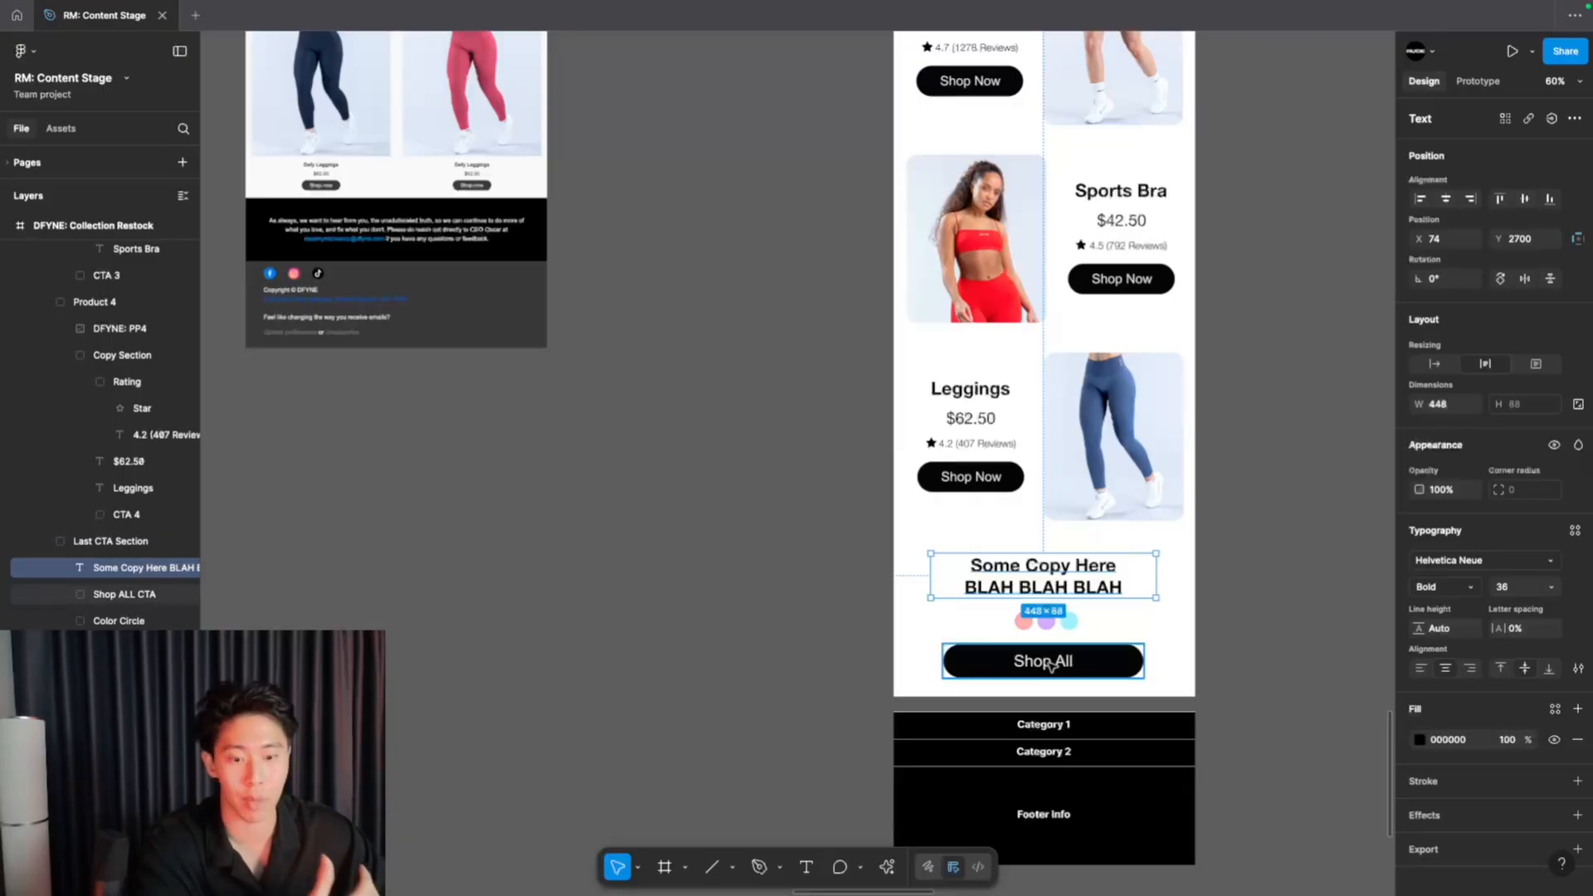
pyautogui.scroll(5, 1050, 664)
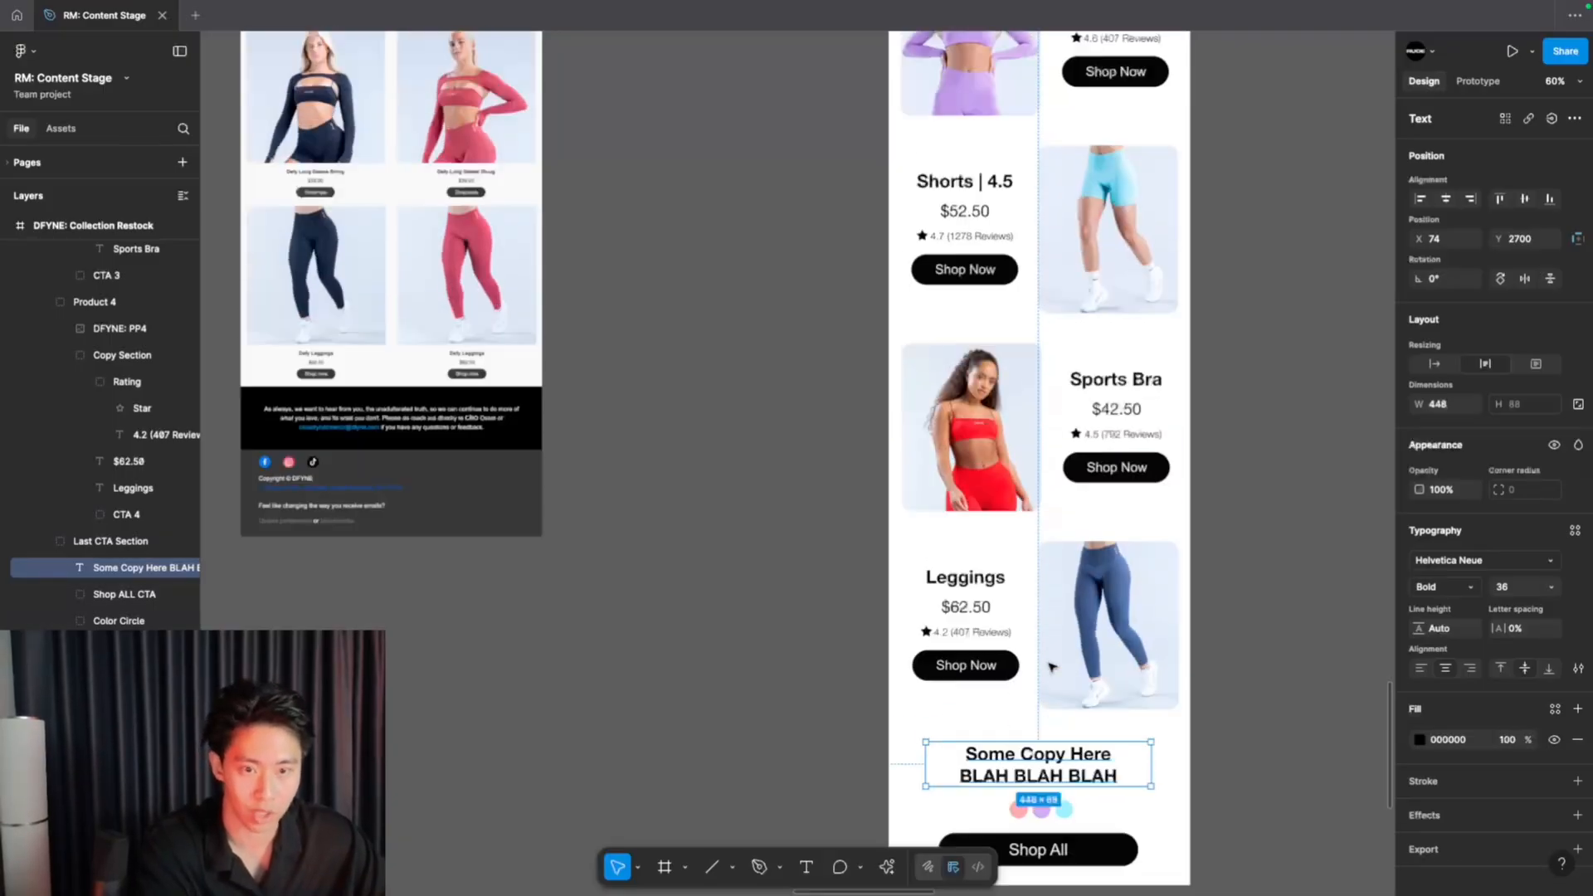
pyautogui.scroll(-2, 1050, 664)
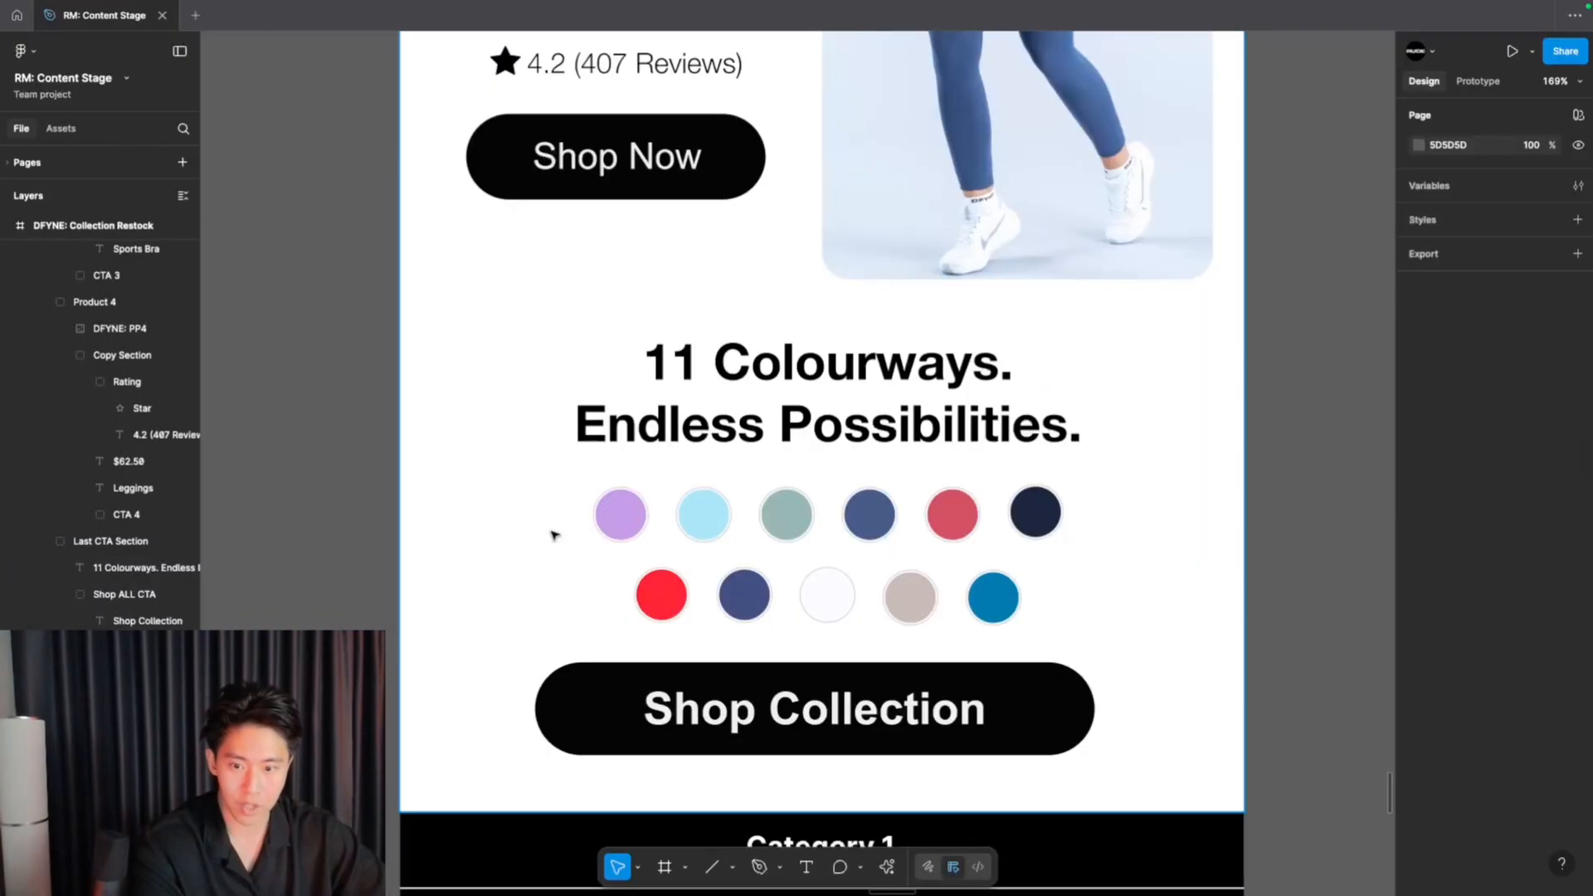
# - Review how the closing colourways section follows from the "Iconic Styles In All Colourways" subheadline and the four product rows
pyautogui.scroll(-3, 772, 606)
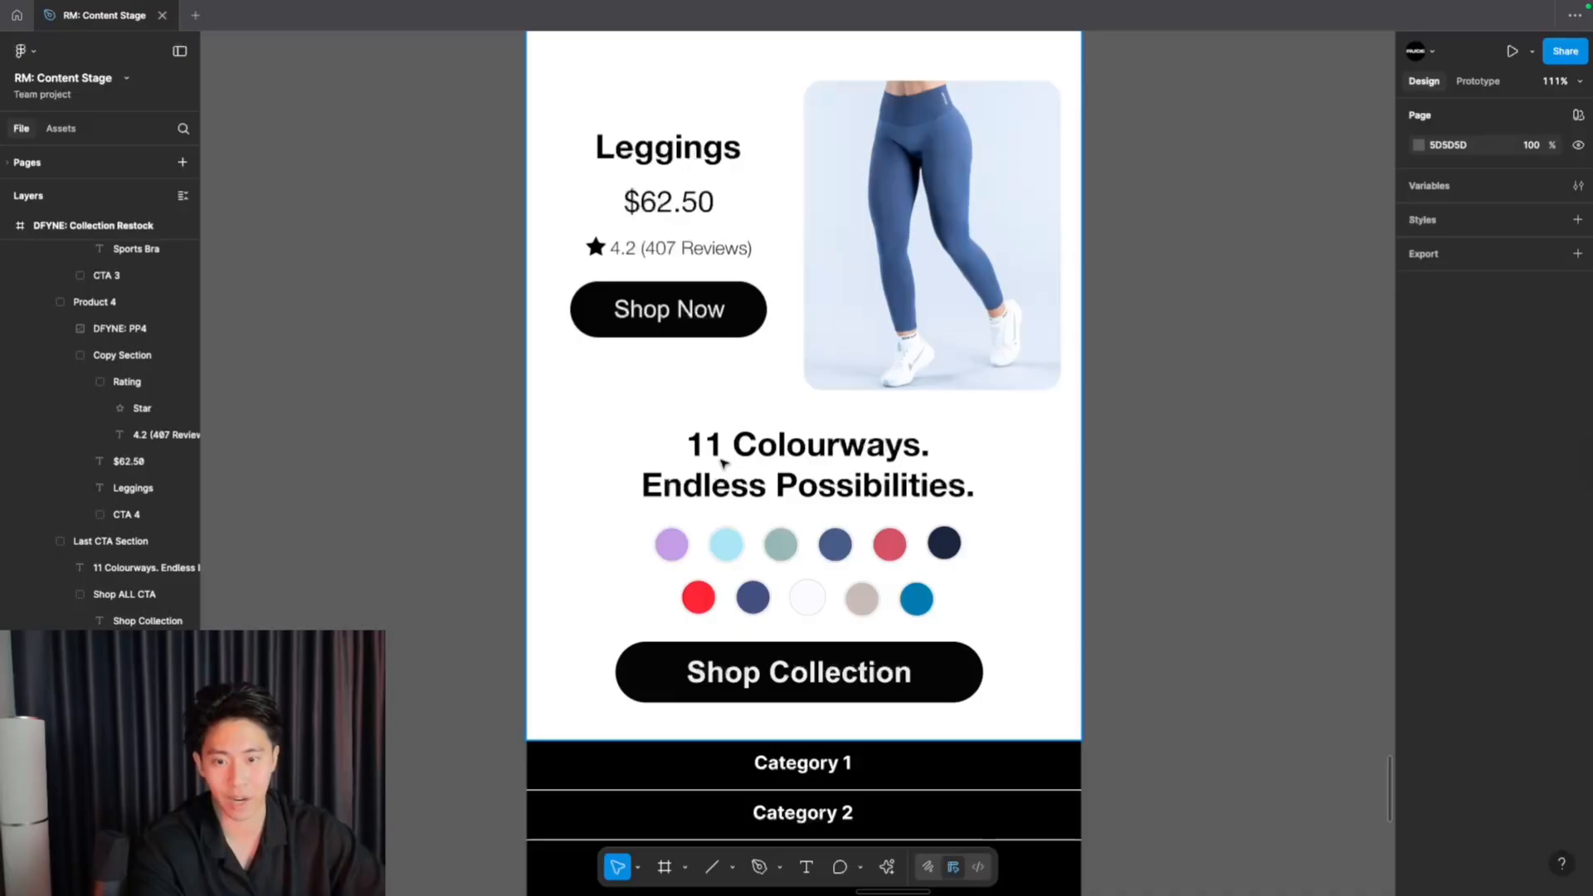
pyautogui.scroll(-3, 722, 463)
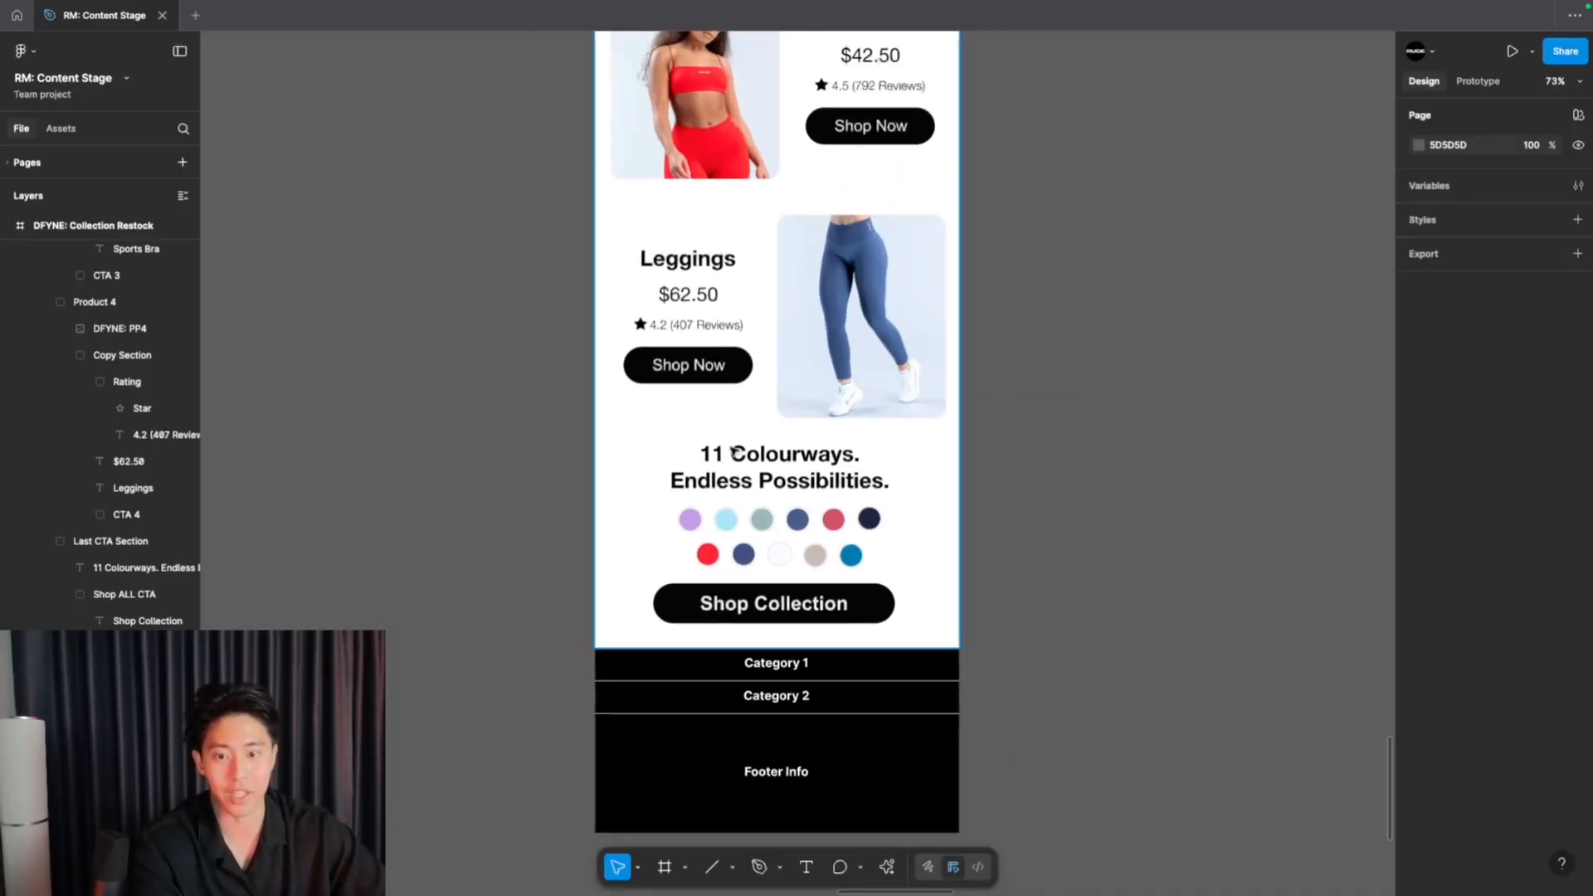
pyautogui.scroll(5, 734, 451)
pyautogui.scroll(4, 733, 451)
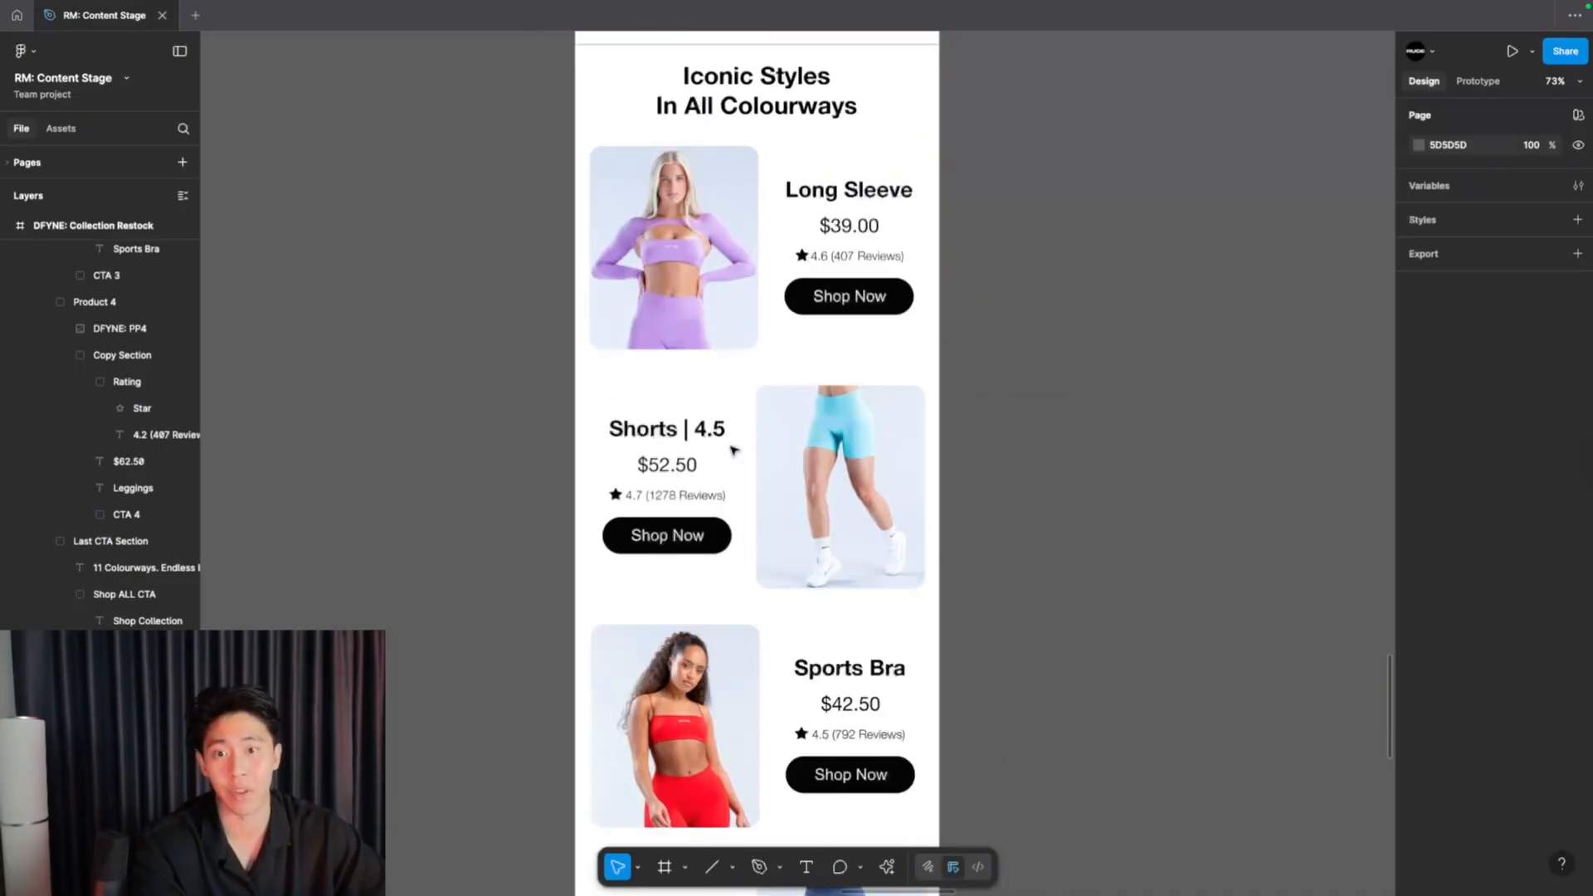
pyautogui.scroll(-7, 734, 451)
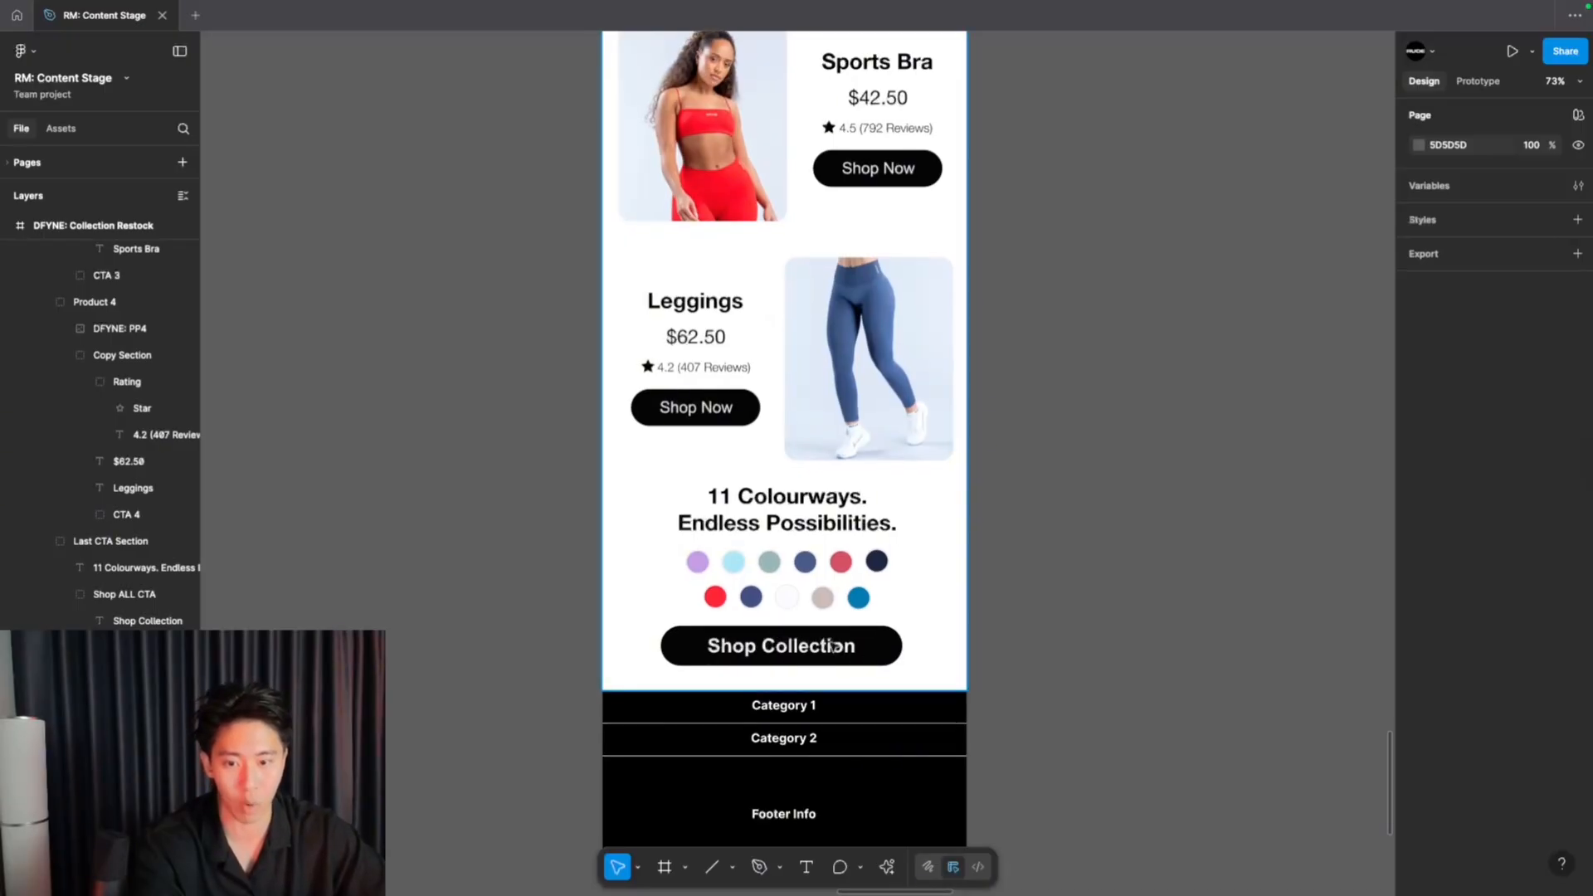
pyautogui.scroll(8, 832, 646)
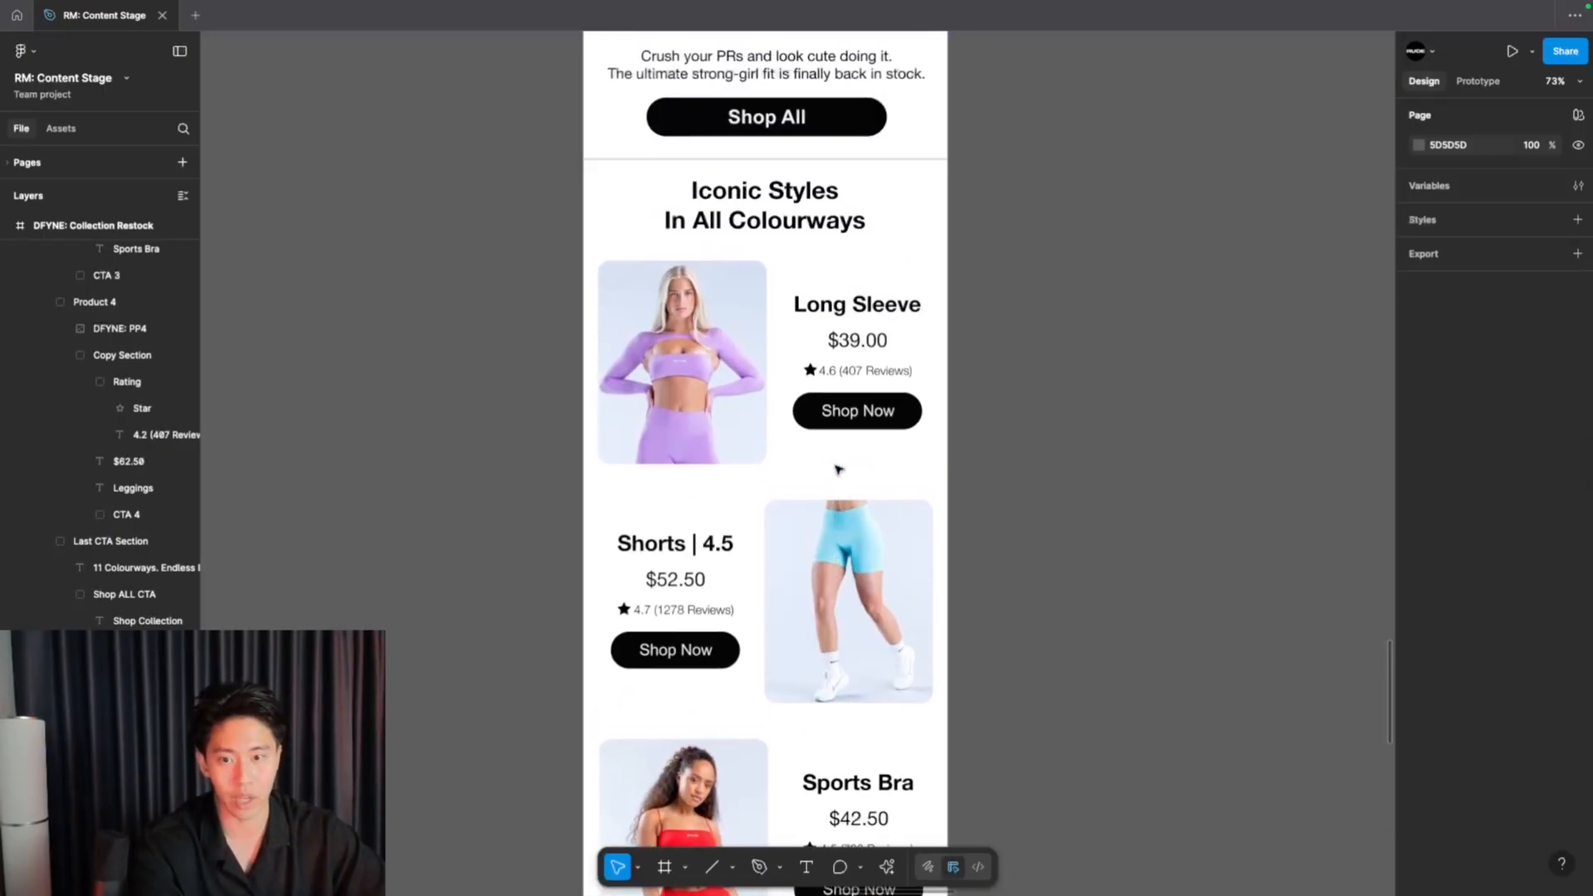
pyautogui.scroll(-5, 838, 470)
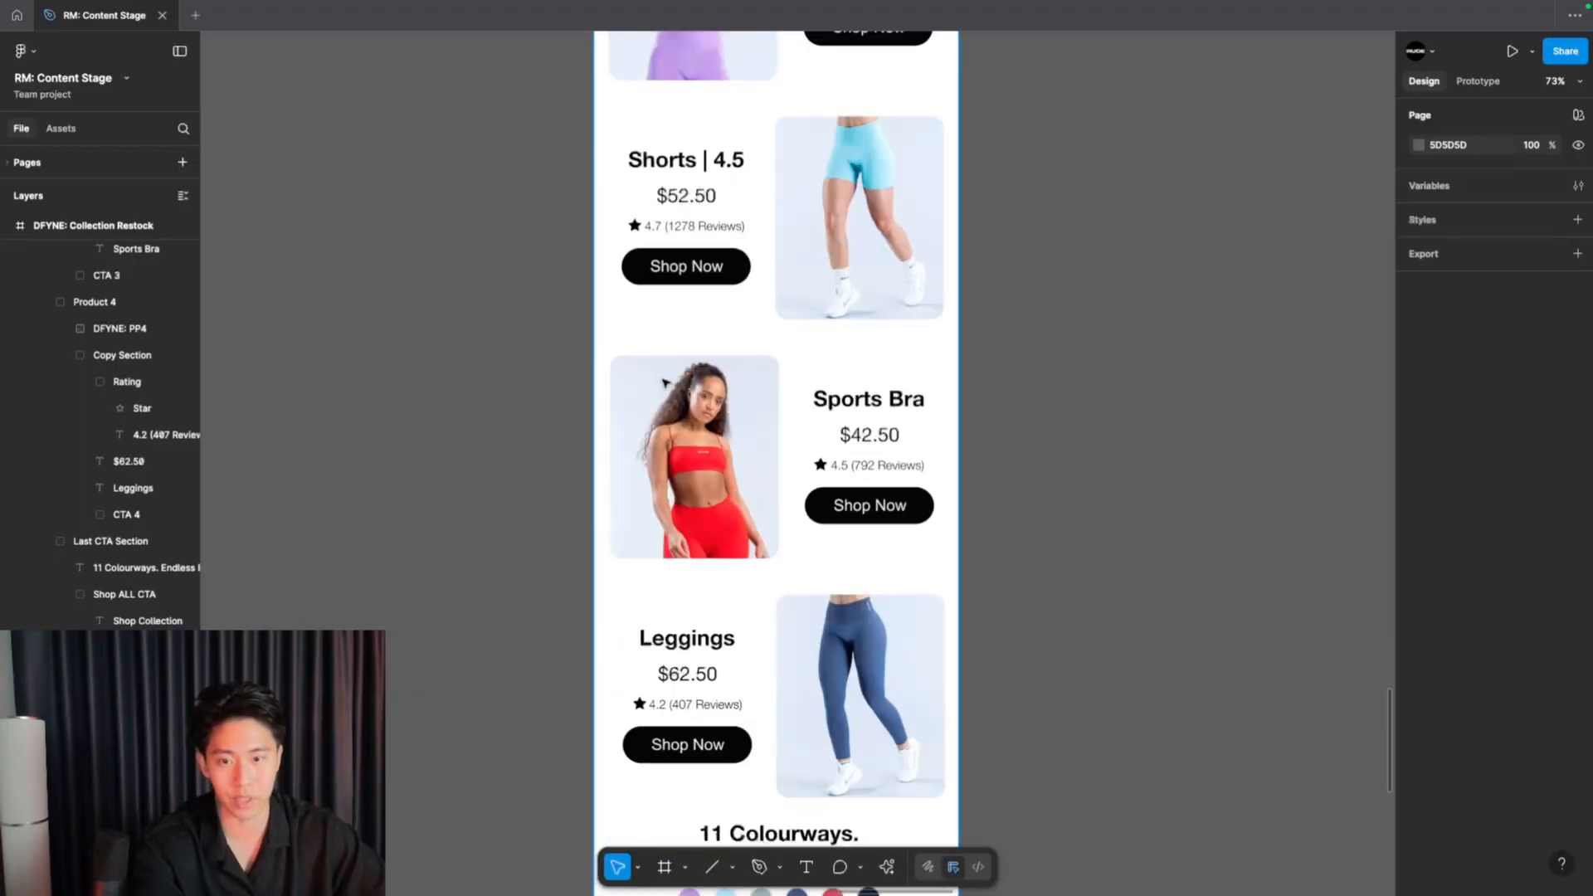
pyautogui.scroll(-5, 673, 390)
pyautogui.scroll(-2, 817, 434)
# - Rename the footer's Category 1 and Category 2 labels to "Mens" and "Womans"
pyautogui.click(798, 438)
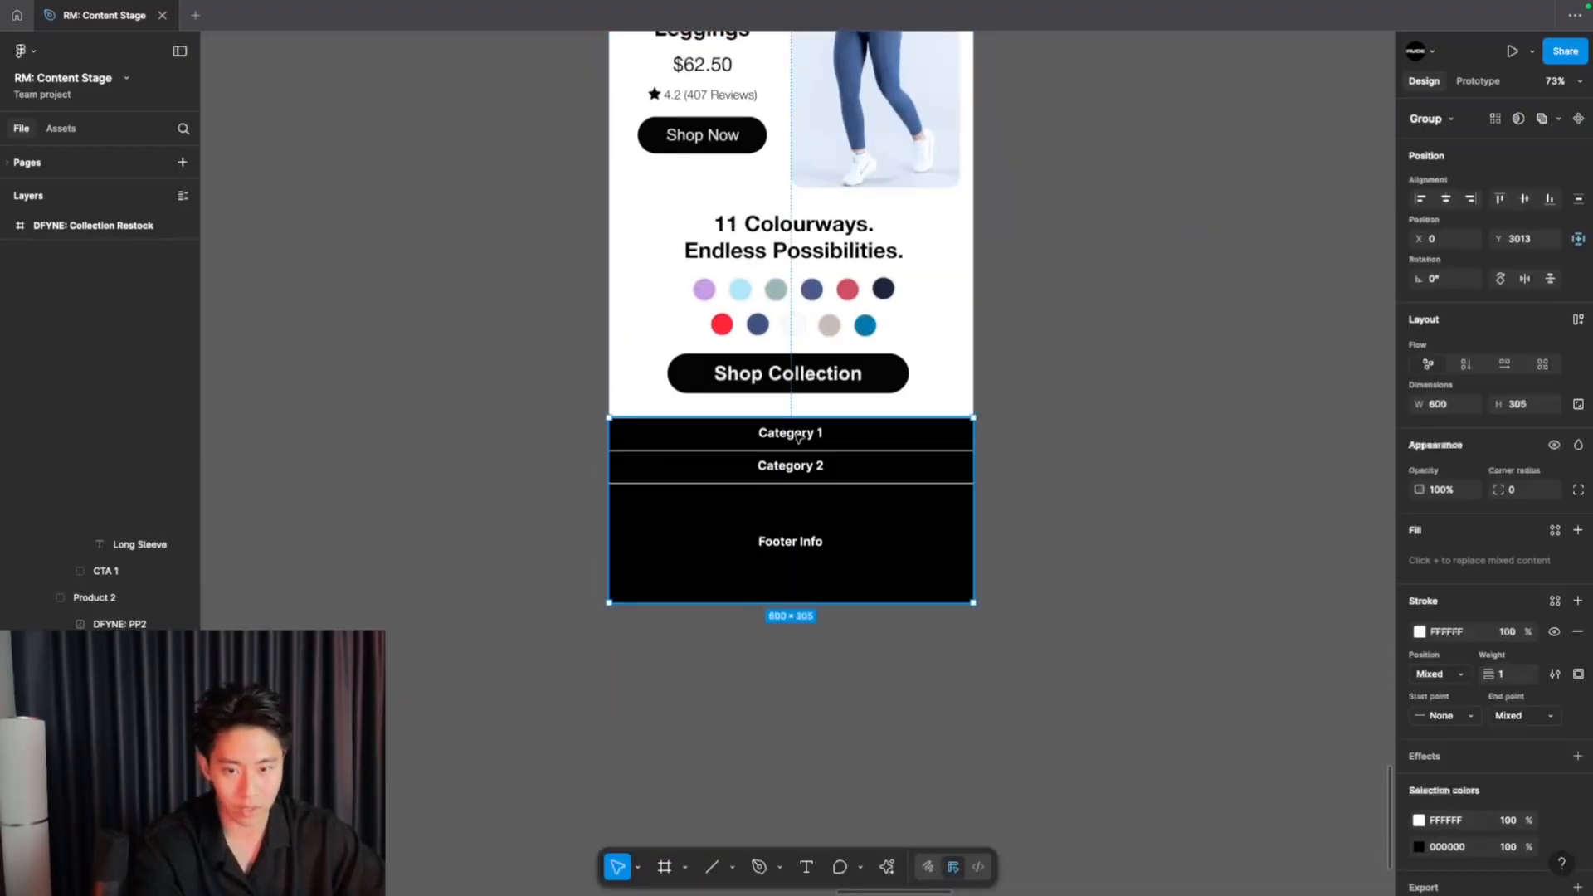
pyautogui.doubleClick(798, 438)
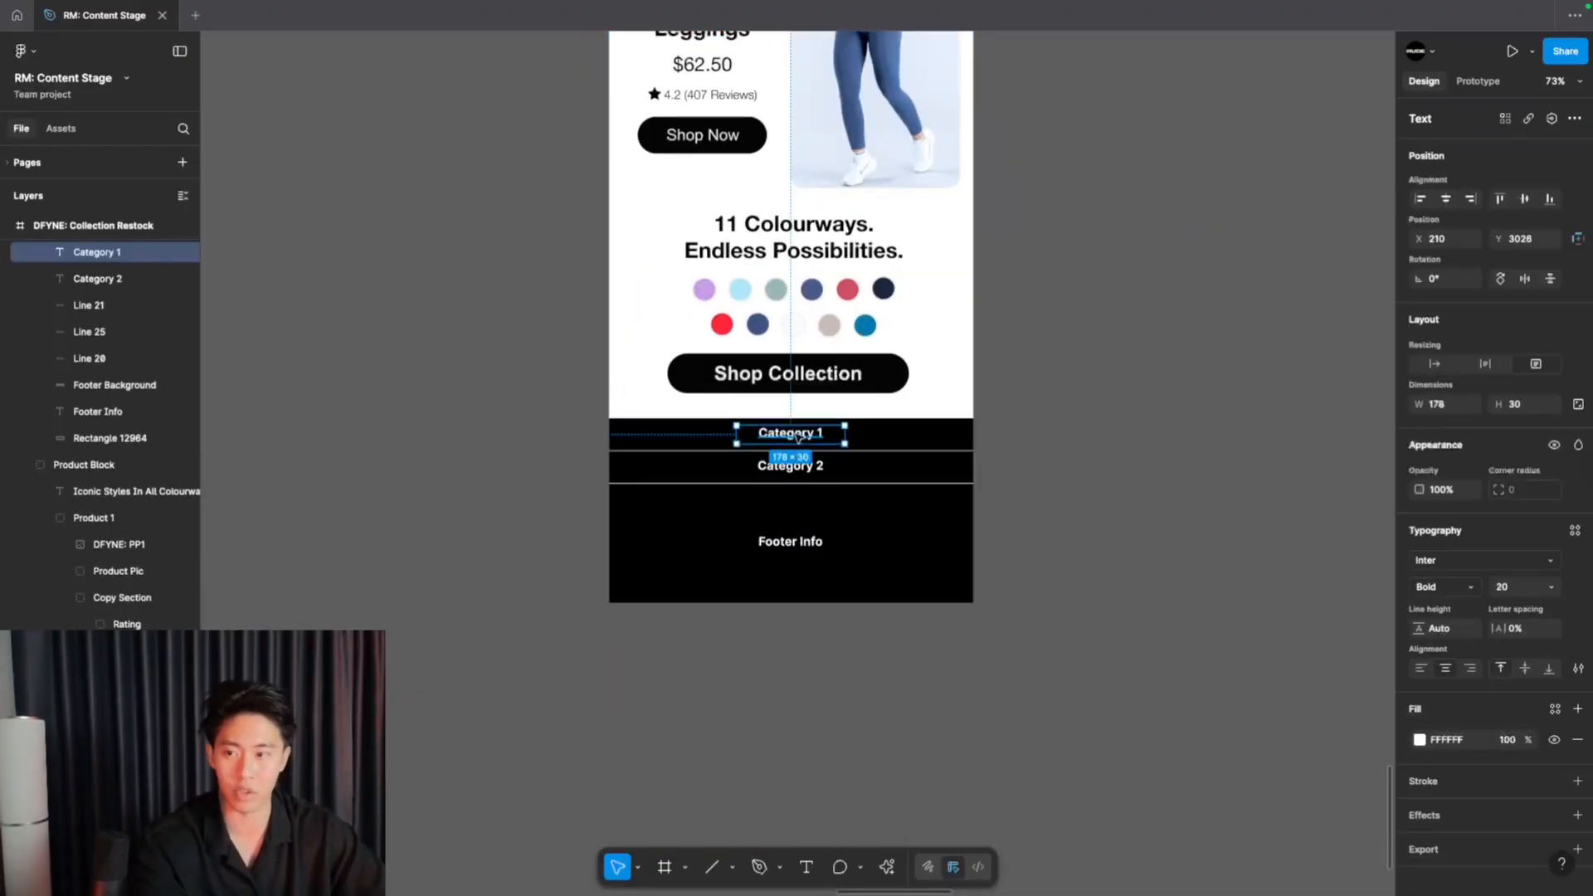
pyautogui.press('Return')
pyautogui.write('Mens')
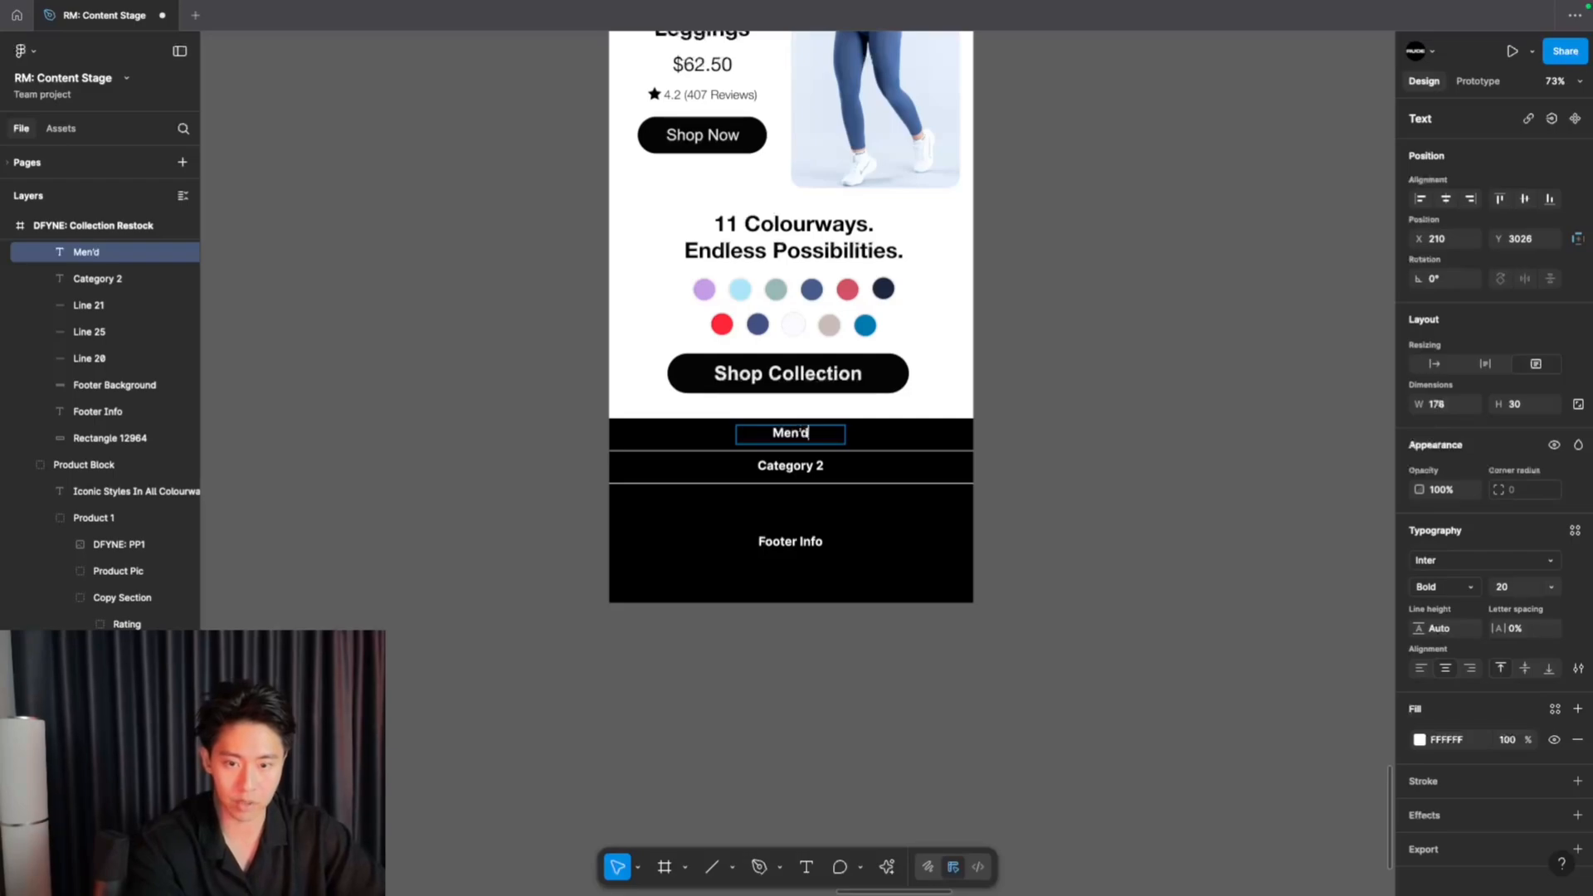
pyautogui.click(806, 461)
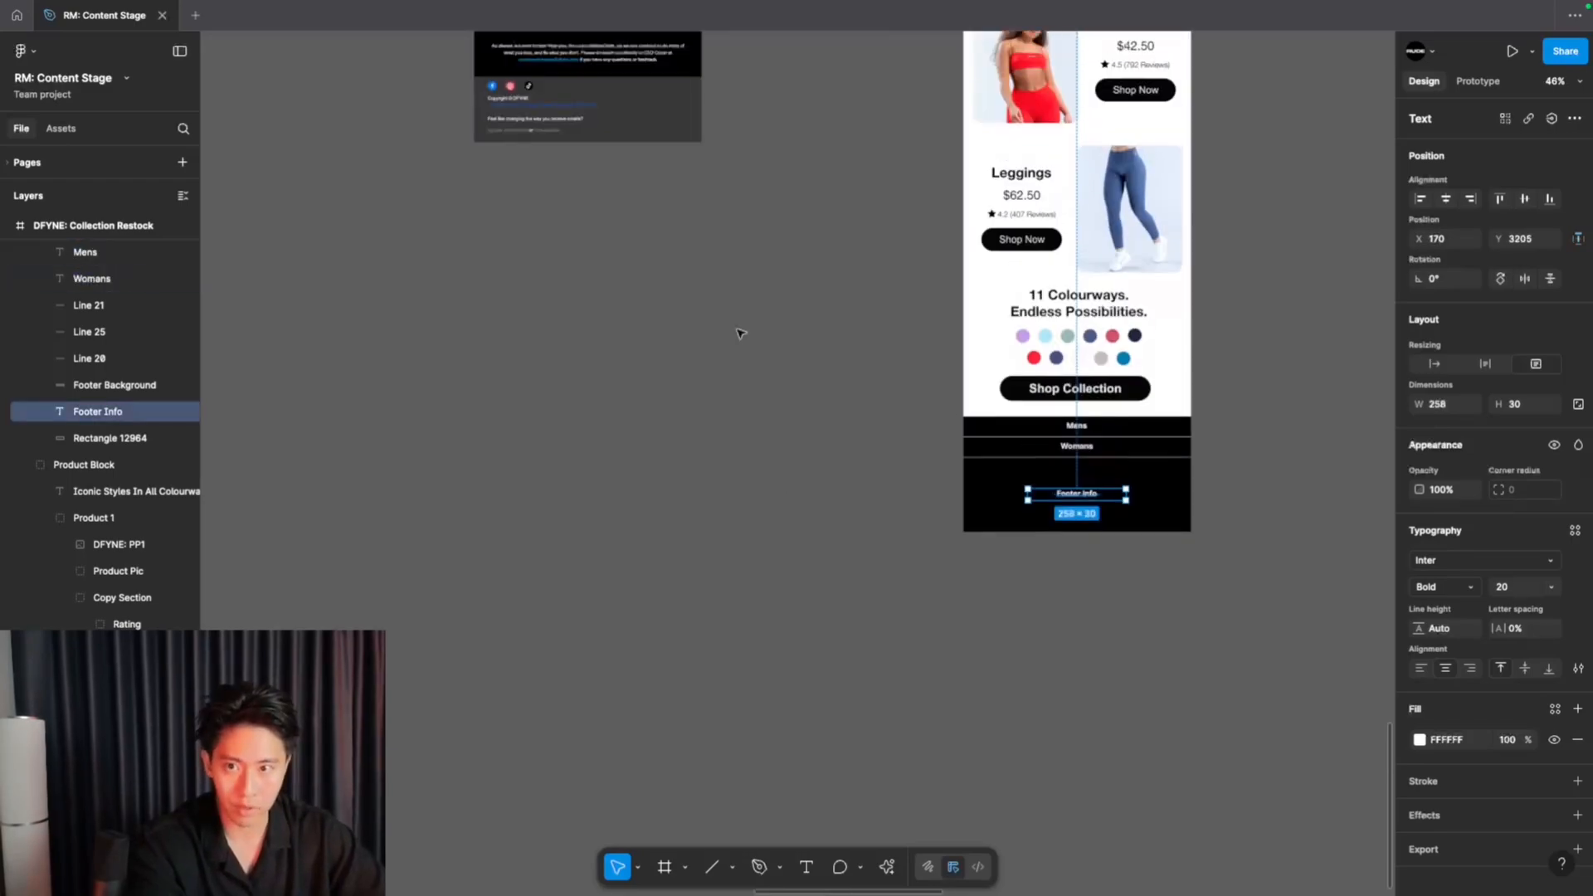
# - Replace the Footer Info placeholder with the footer portion of the original DFYNE email's screenshot, placed directly below the category bars
pyautogui.keyDown('ctrl'); pyautogui.scroll(5, 508, 353); pyautogui.keyUp('ctrl')
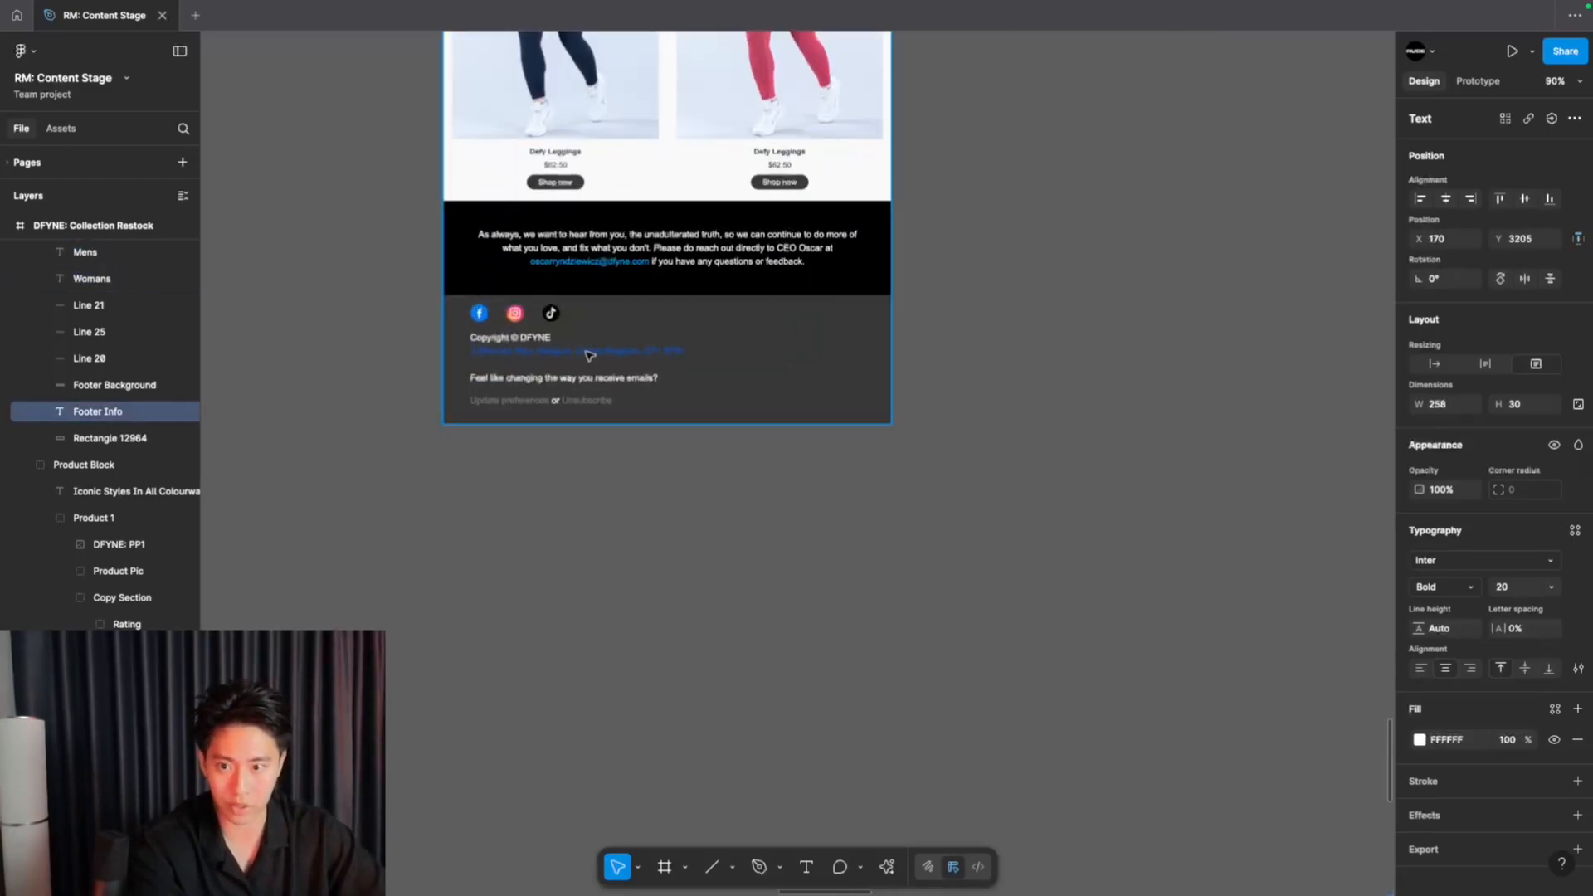
pyautogui.click(559, 354)
pyautogui.hscroll(8, 944, 391)
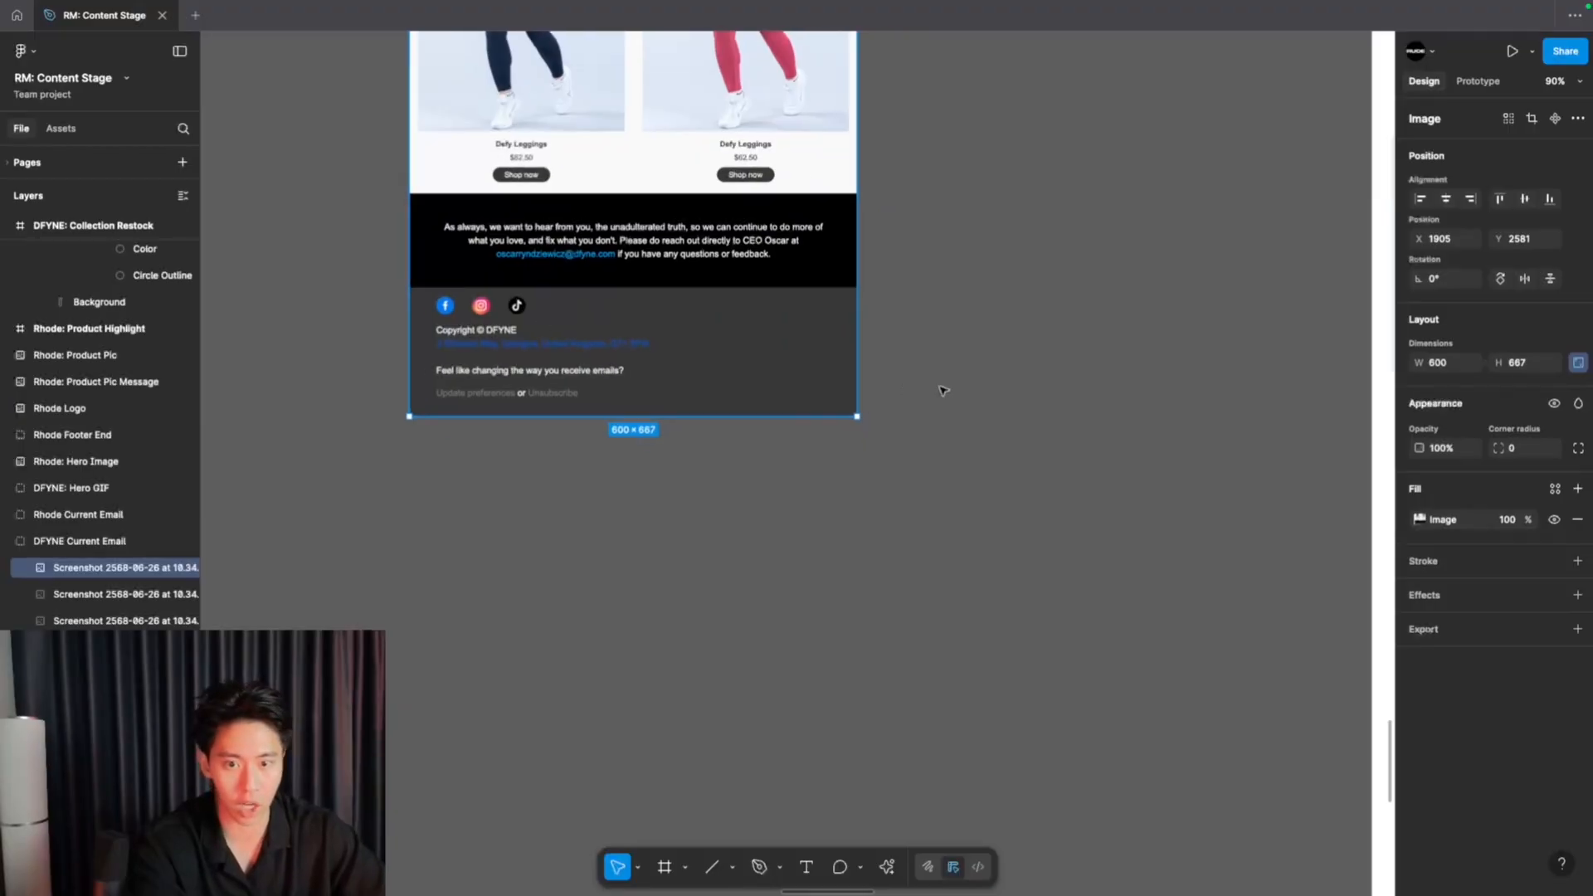
pyautogui.scroll(-6, 1027, 610)
pyautogui.scroll(-3, 1027, 609)
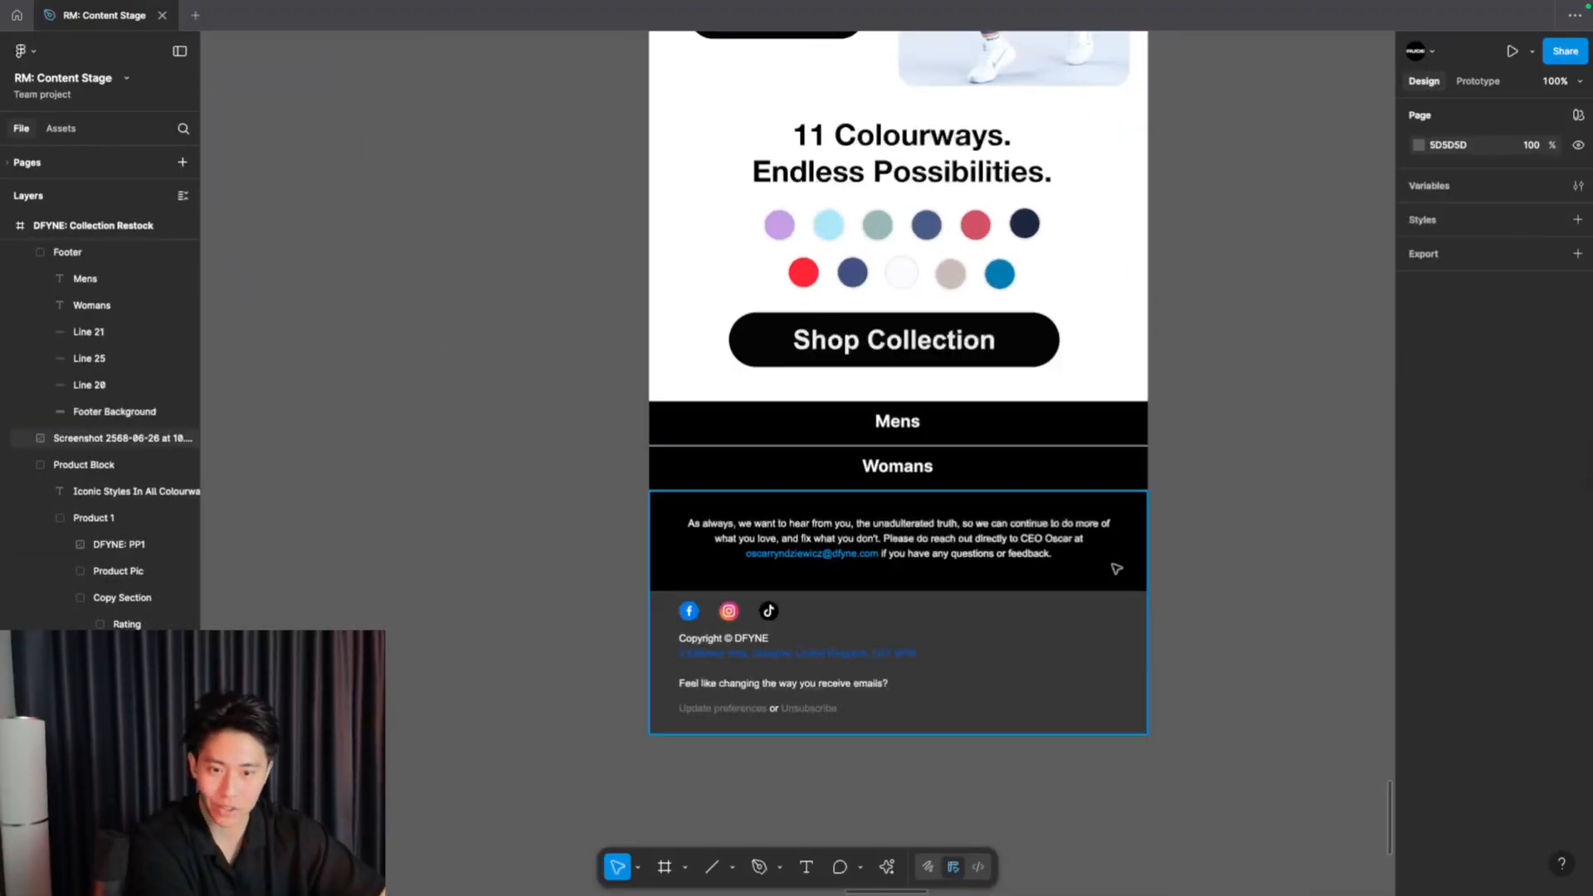
# - Compare the redesigned email's logo, headline, hero picture and body copy with the original DFYNE email's top section
pyautogui.scroll(-5, 1192, 597)
pyautogui.scroll(10, 1192, 597)
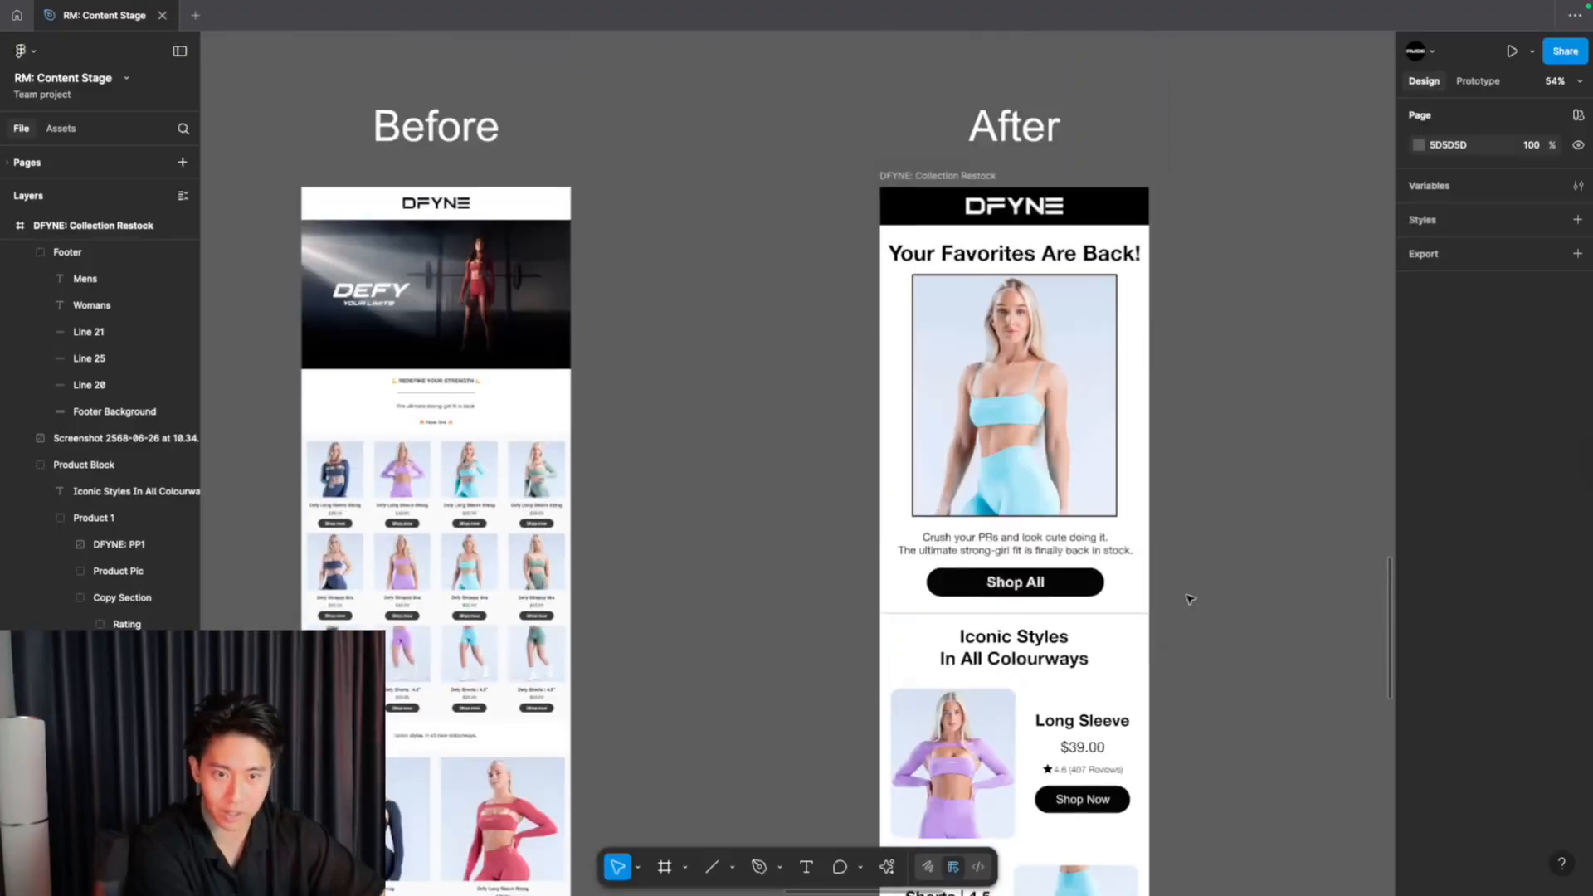
pyautogui.scroll(3, 1192, 597)
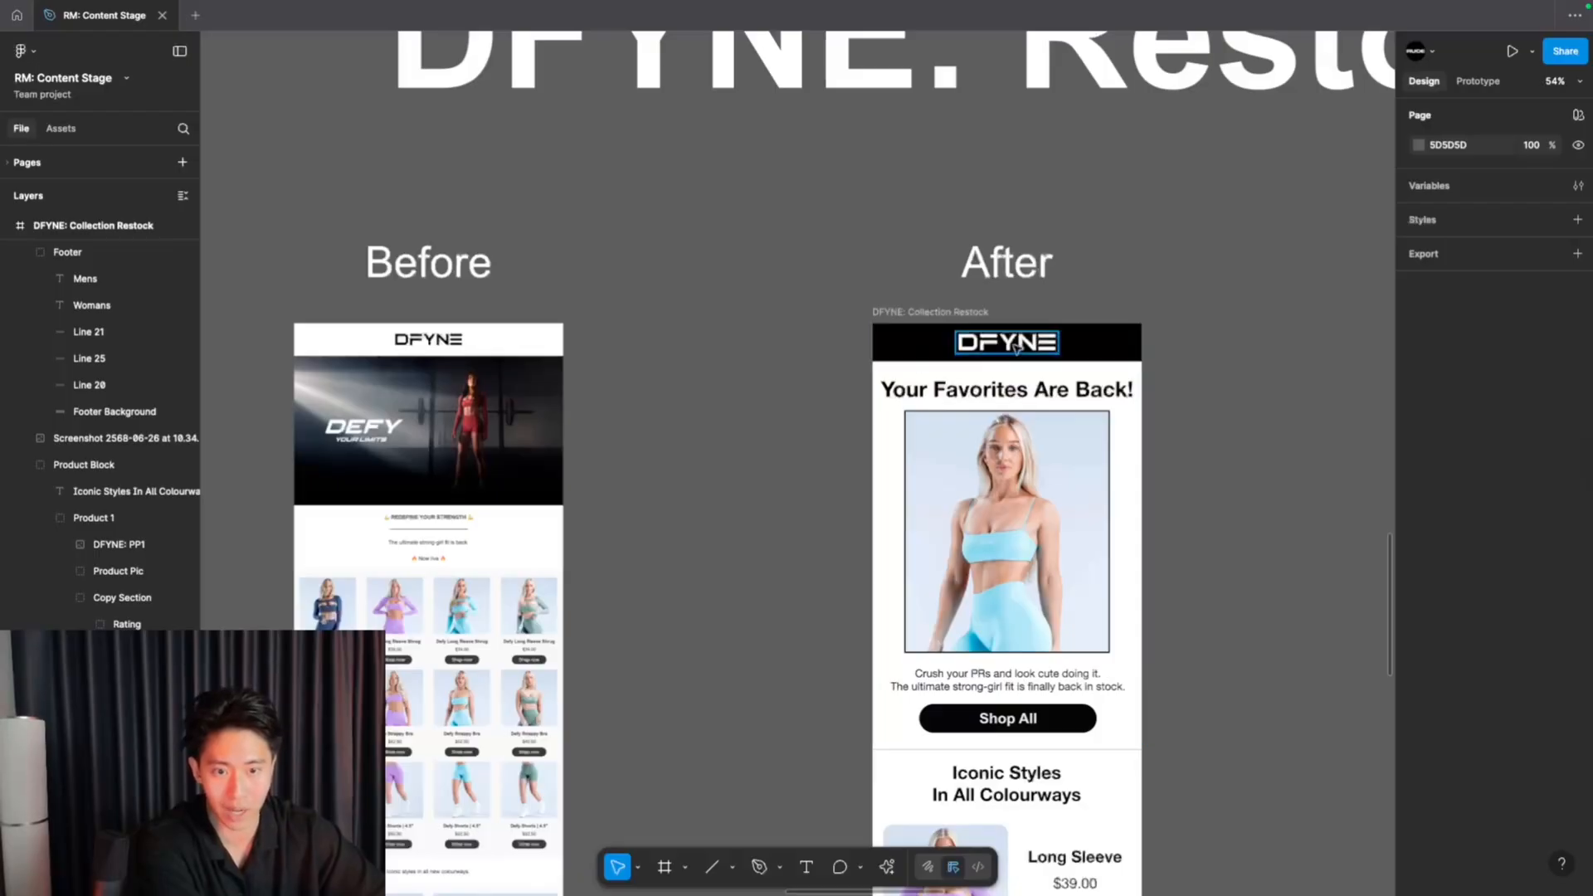
pyautogui.scroll(-2, 1192, 353)
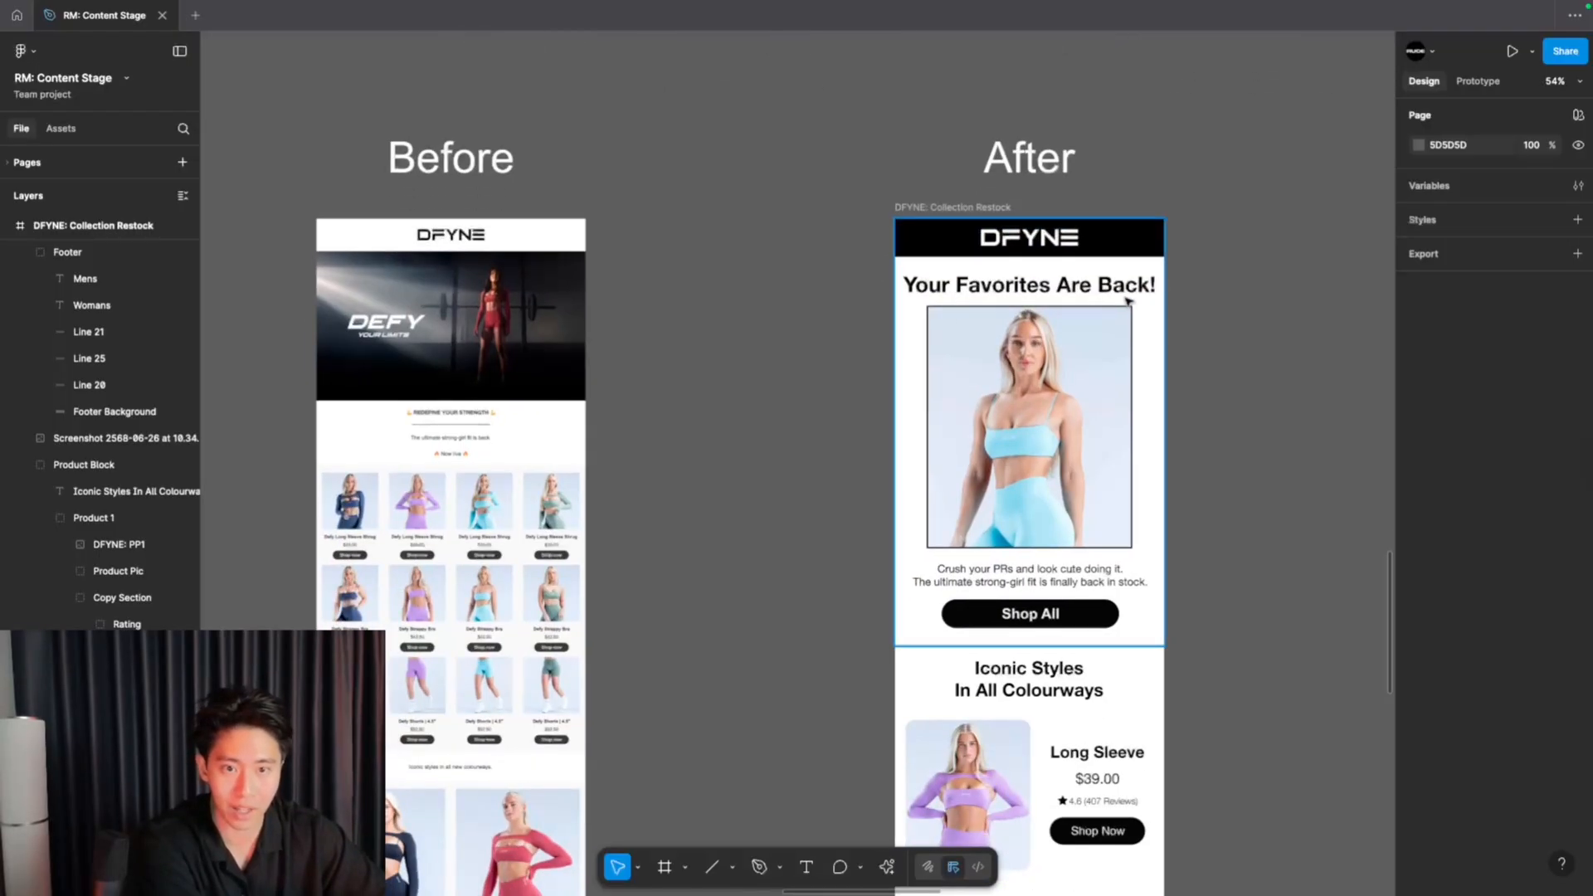
pyautogui.click(1082, 392)
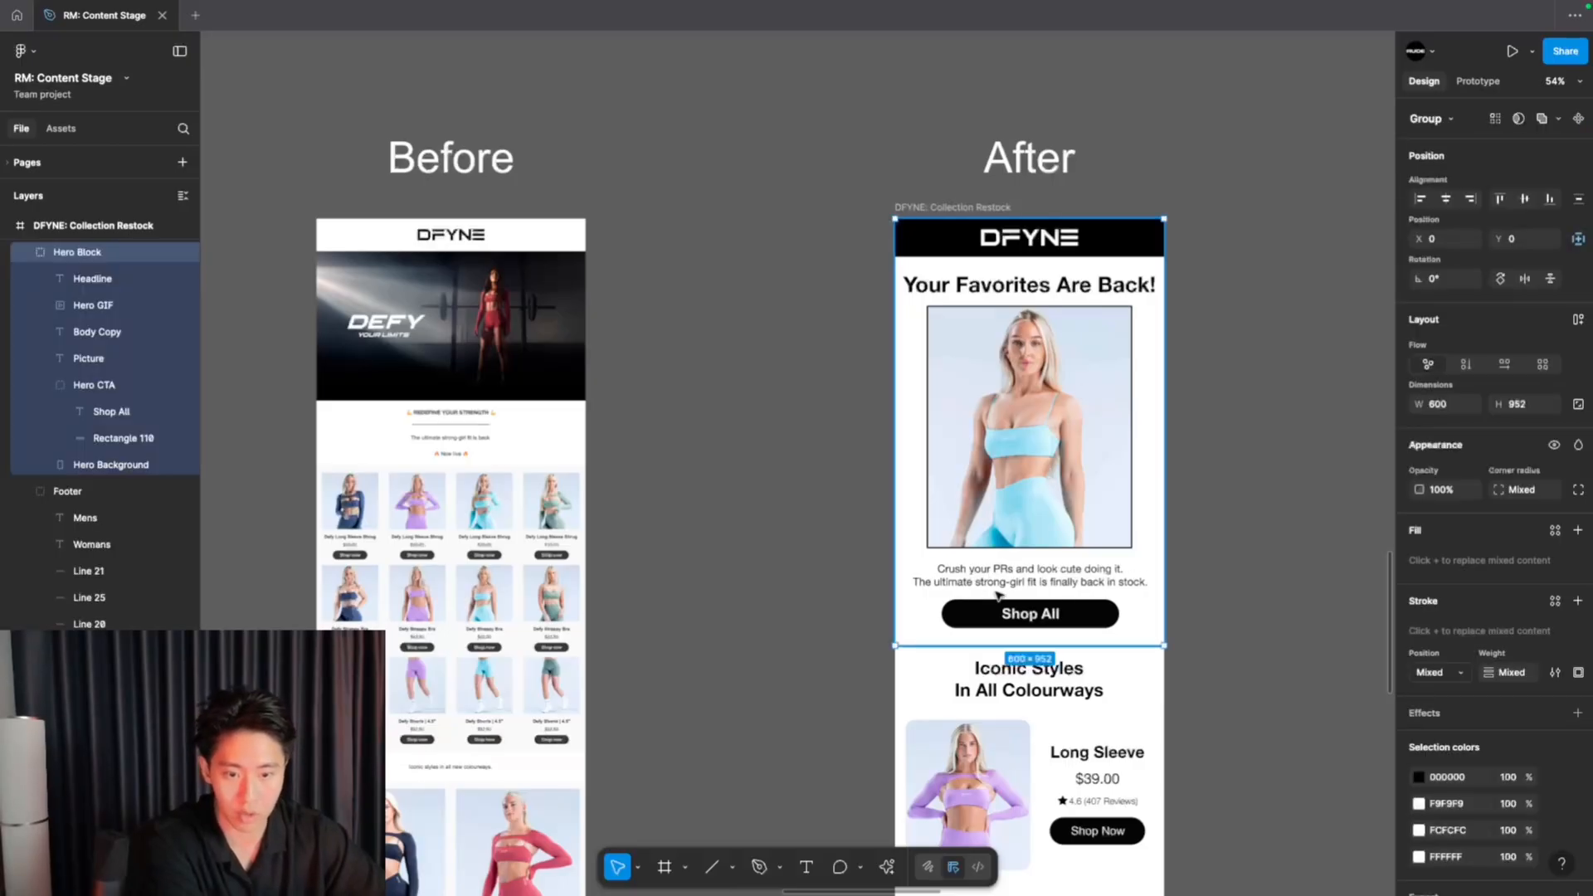
pyautogui.click(1216, 589)
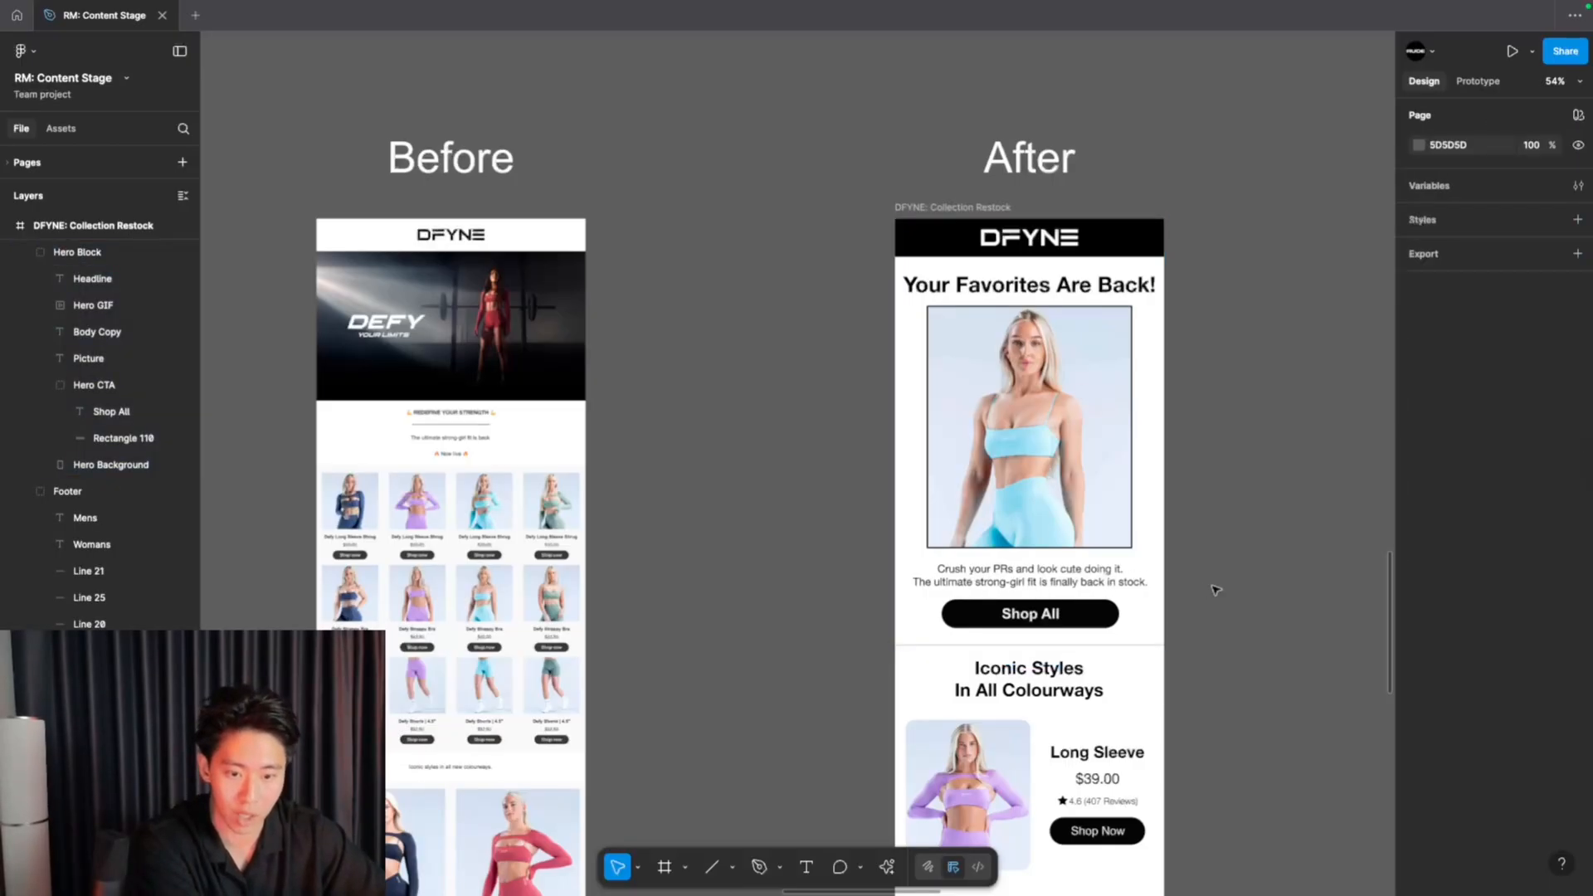
# - Review the redesigned product rows, closing colourways section and footer against the original DFYNE email
pyautogui.scroll(-5, 1216, 589)
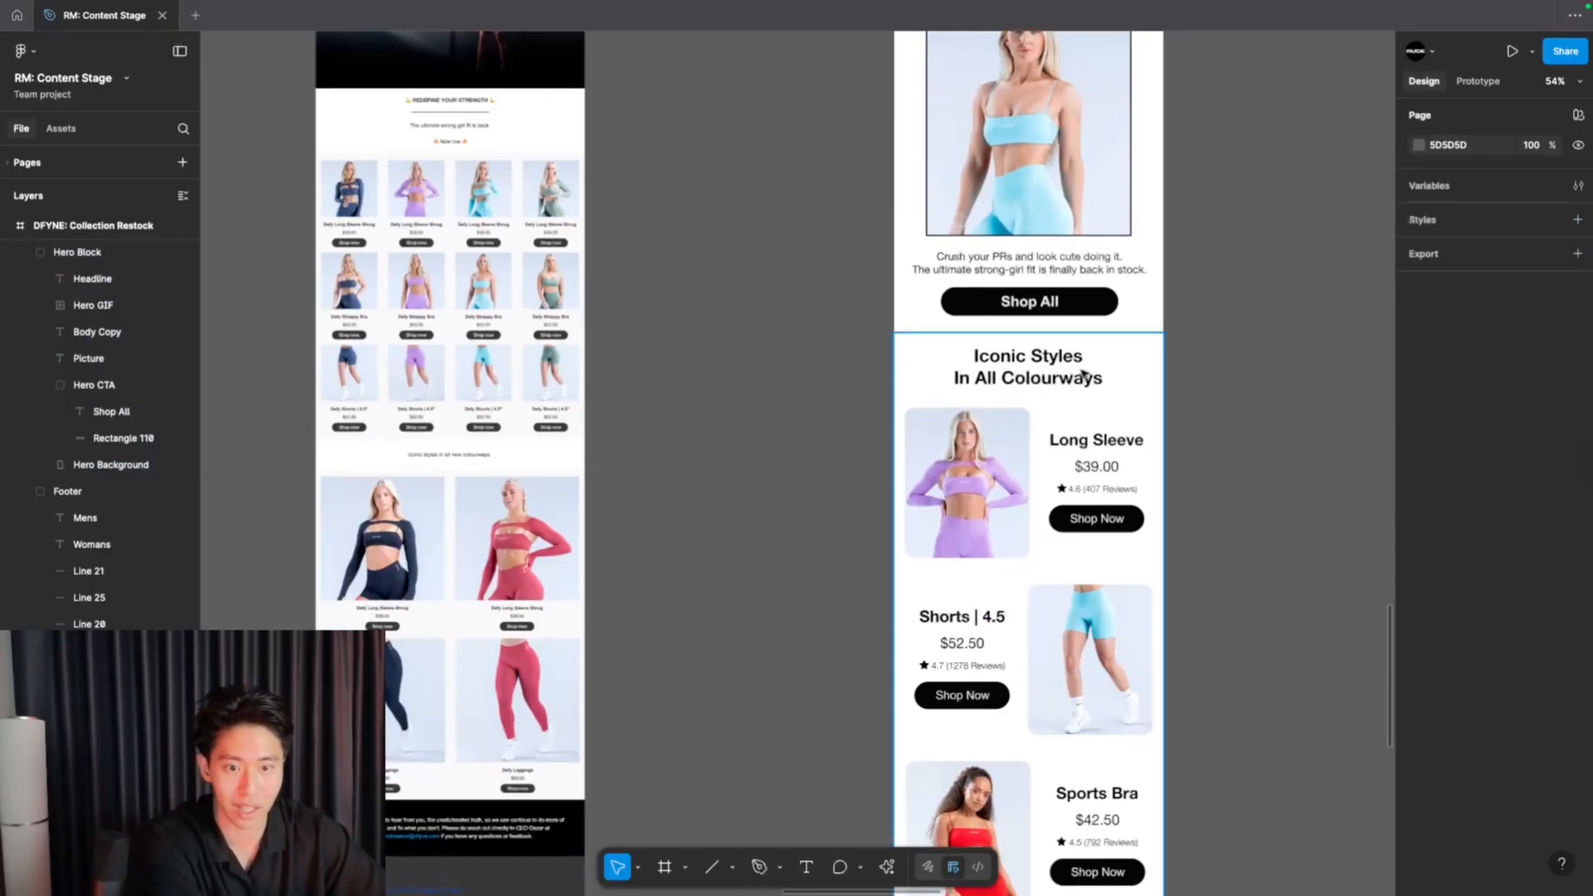
pyautogui.scroll(-1, 1051, 390)
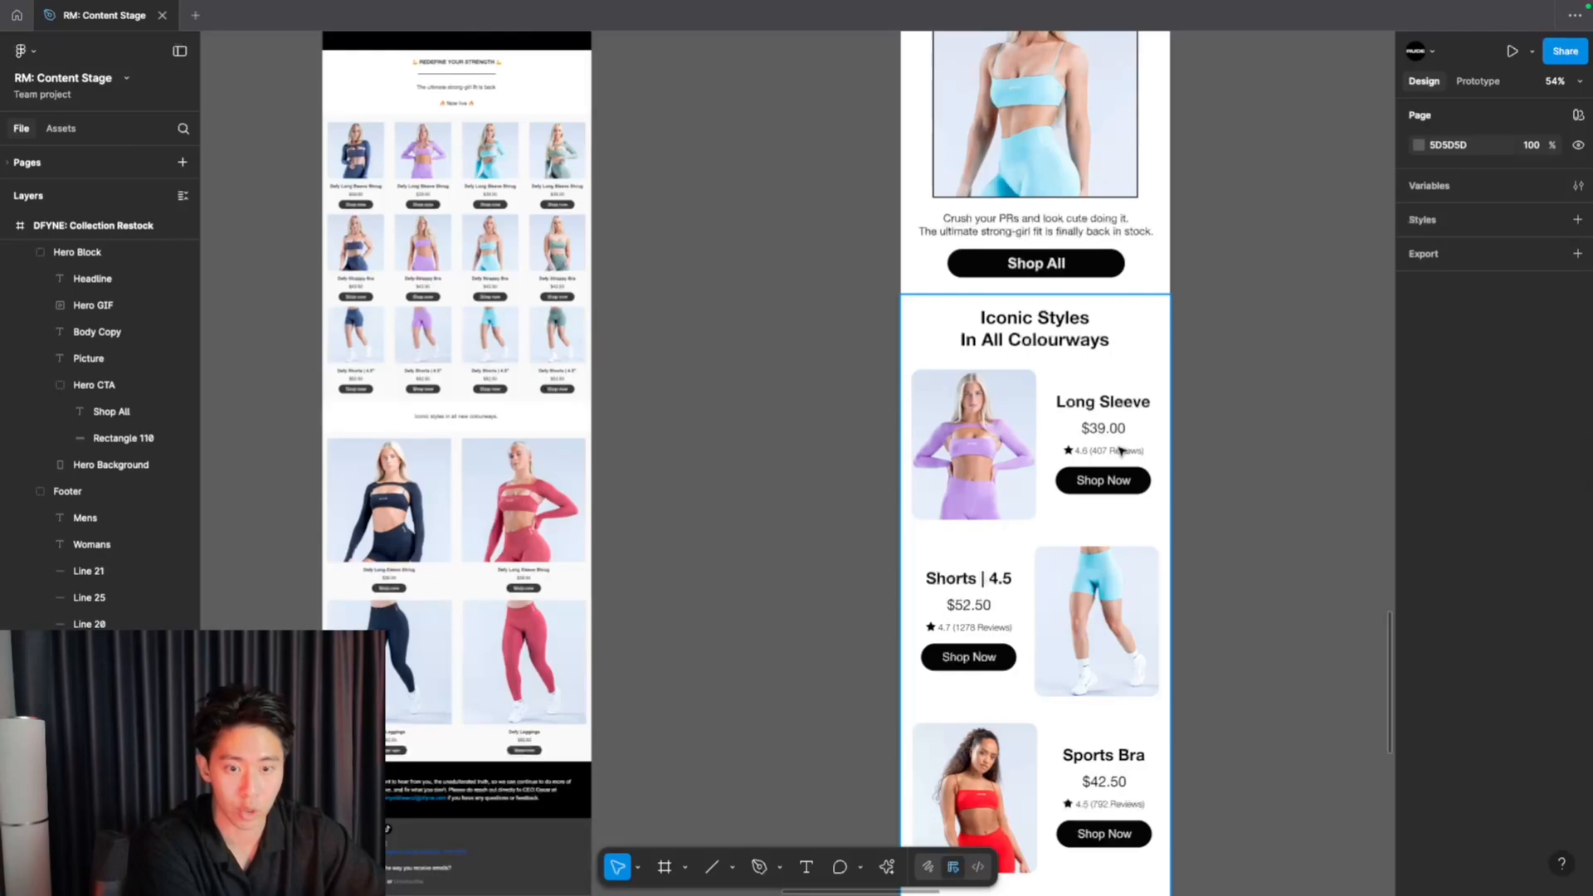
pyautogui.scroll(-5, 1120, 450)
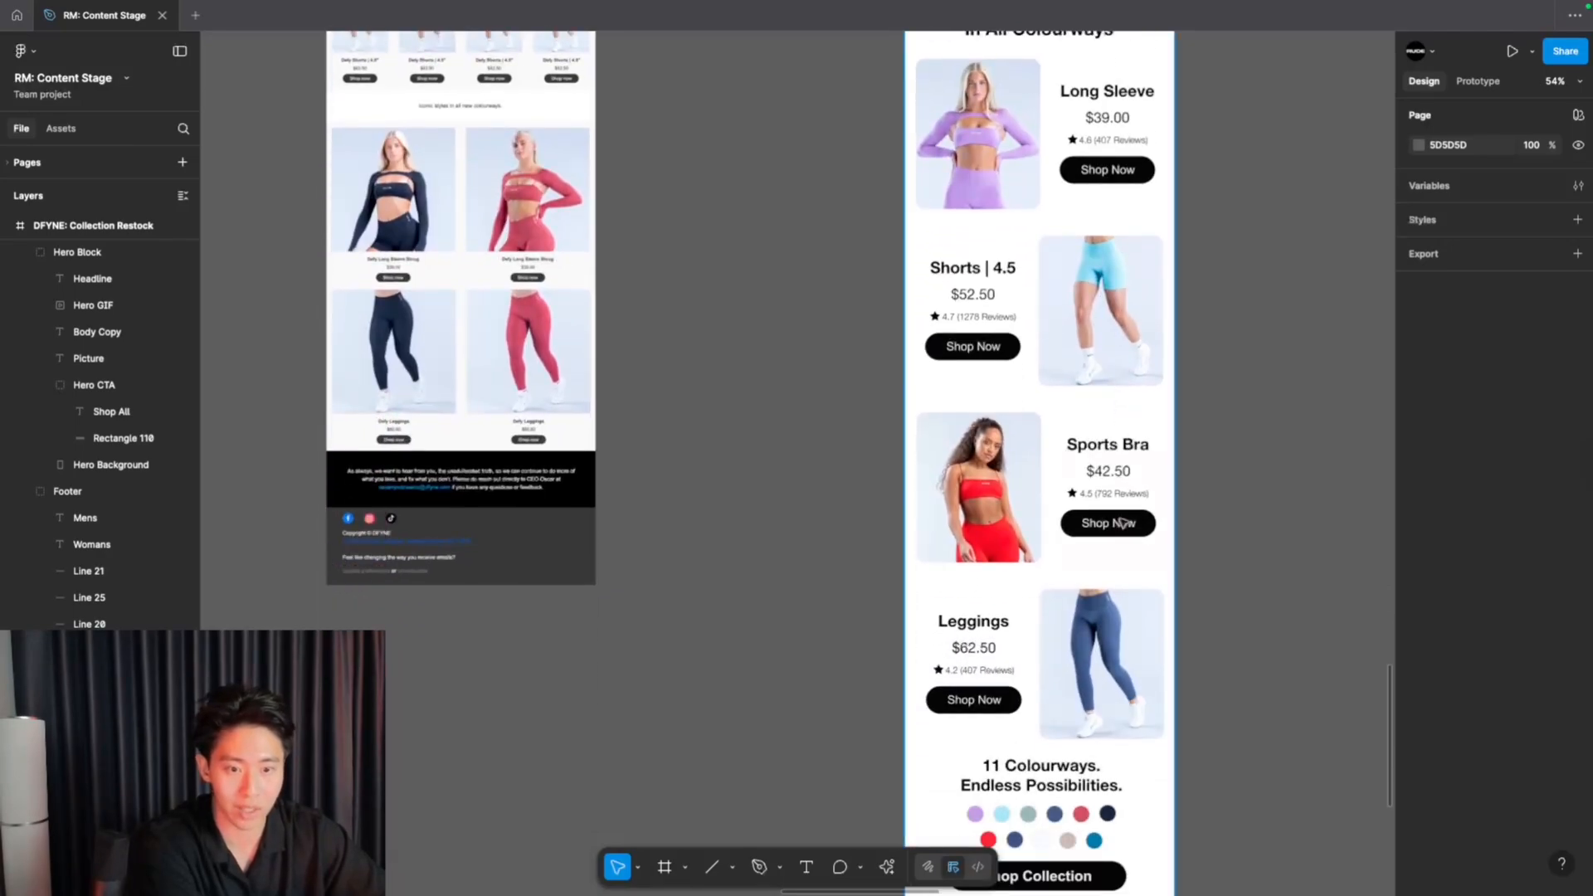
pyautogui.scroll(-4, 1122, 523)
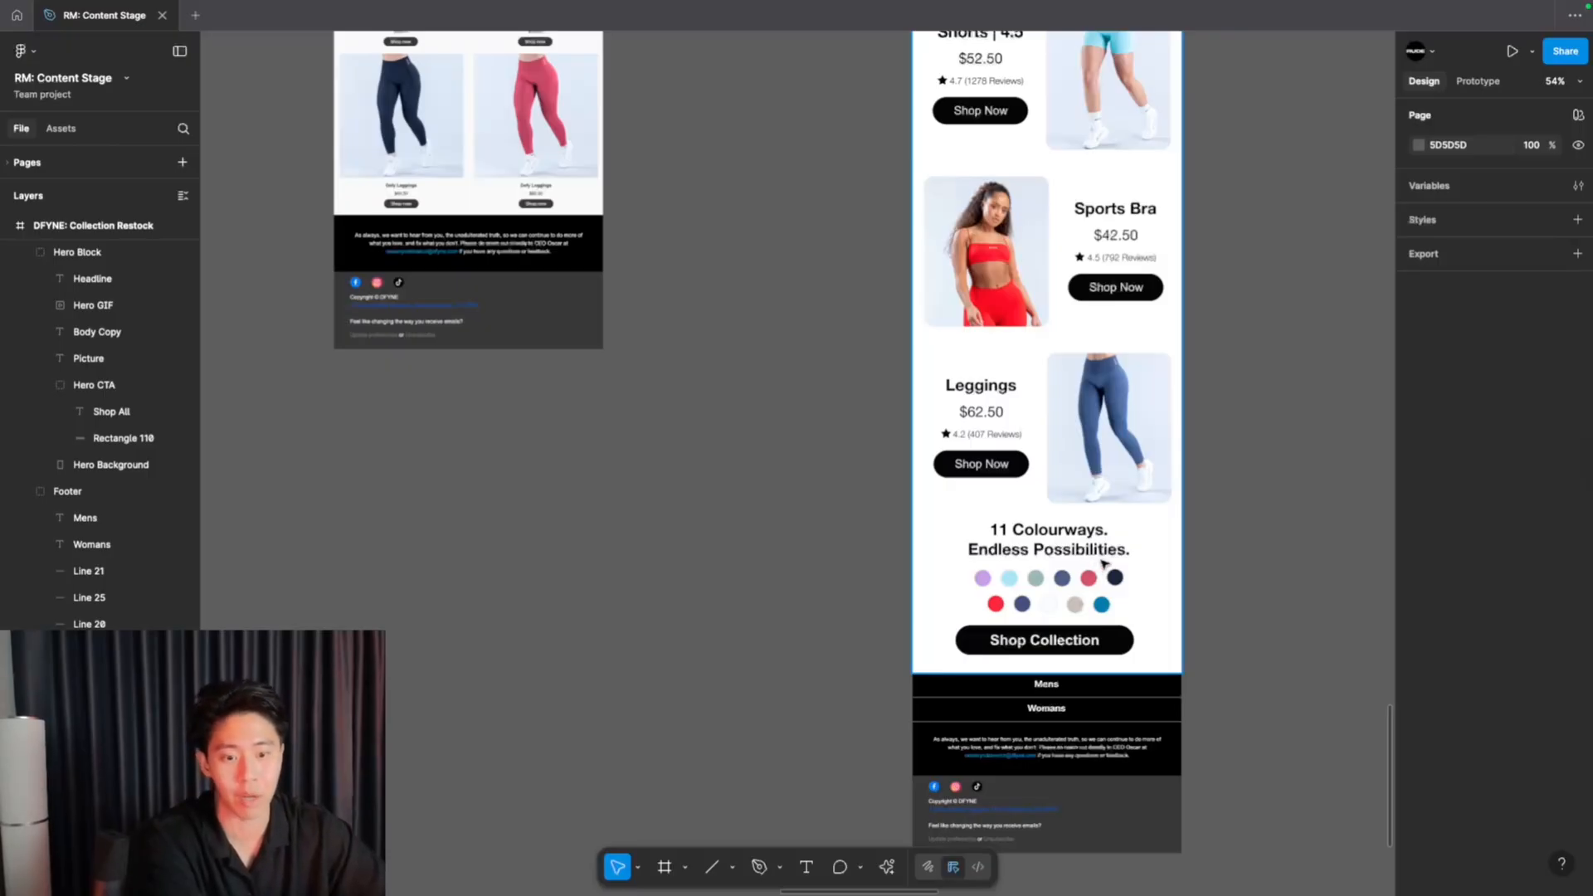
pyautogui.scroll(-1, 1103, 564)
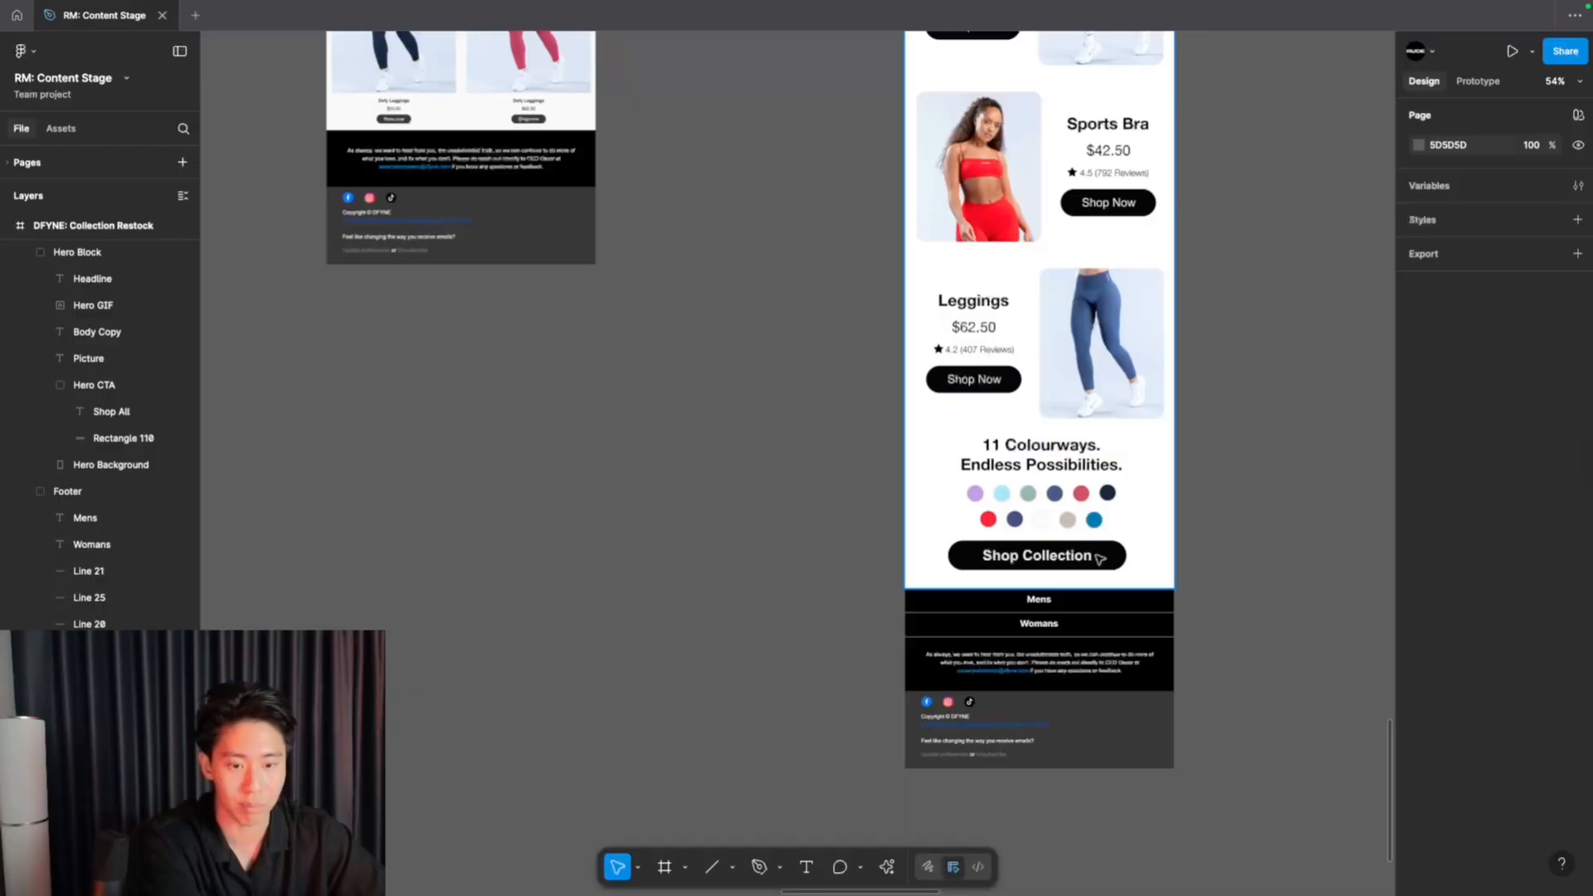
pyautogui.scroll(-5, 1082, 560)
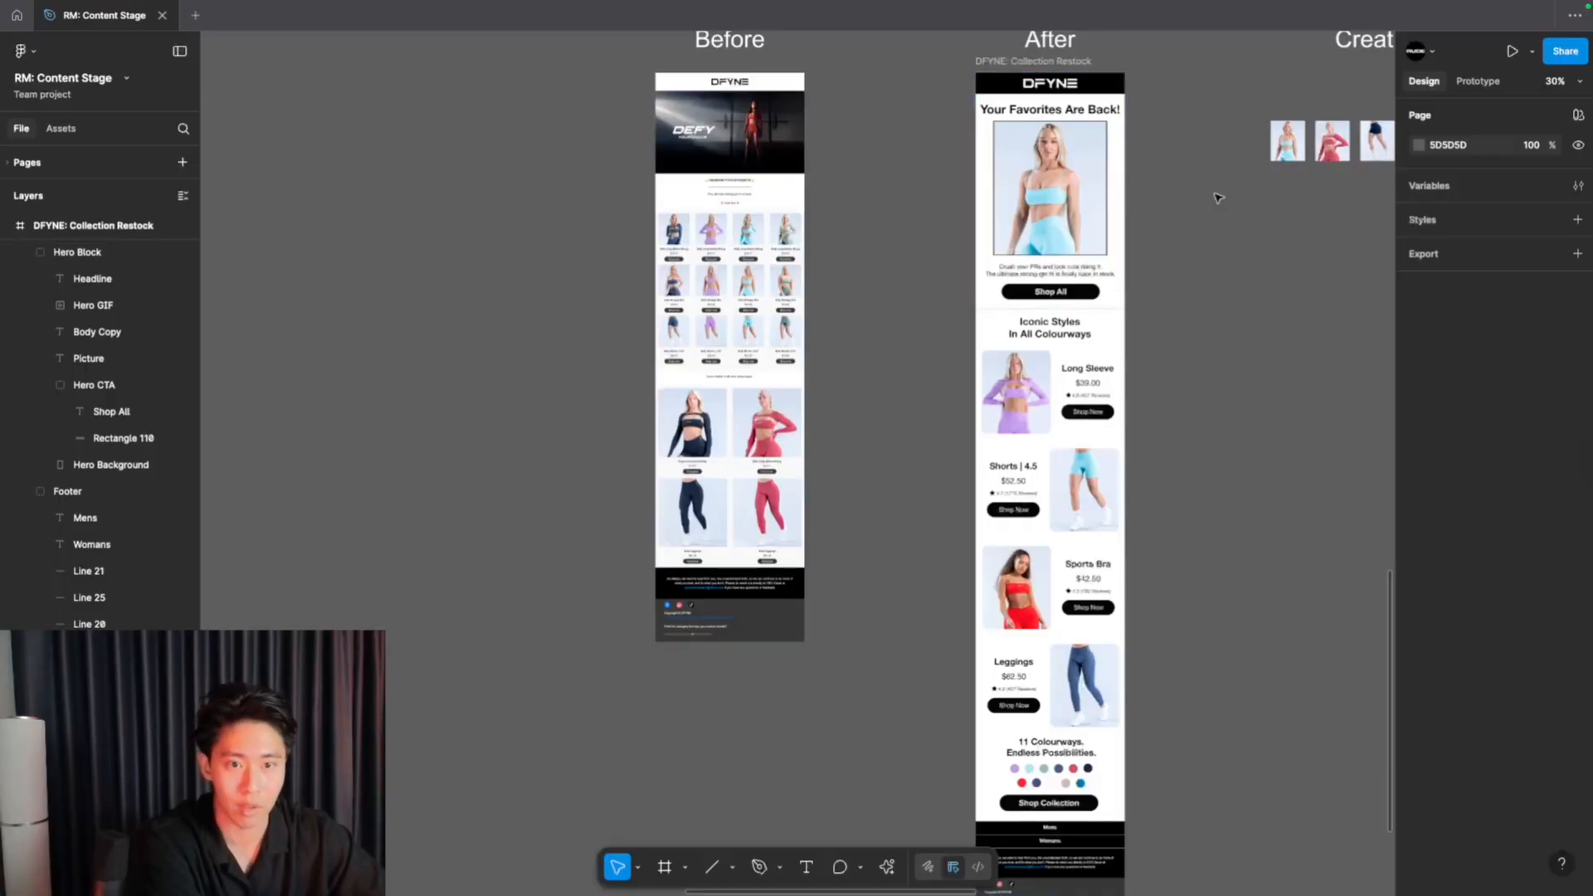
# - Preview the DFYNE restock email in presentation mode to check the hero GIF, and return to the design file
pyautogui.scroll(2, 1185, 199)
pyautogui.click(1053, 255)
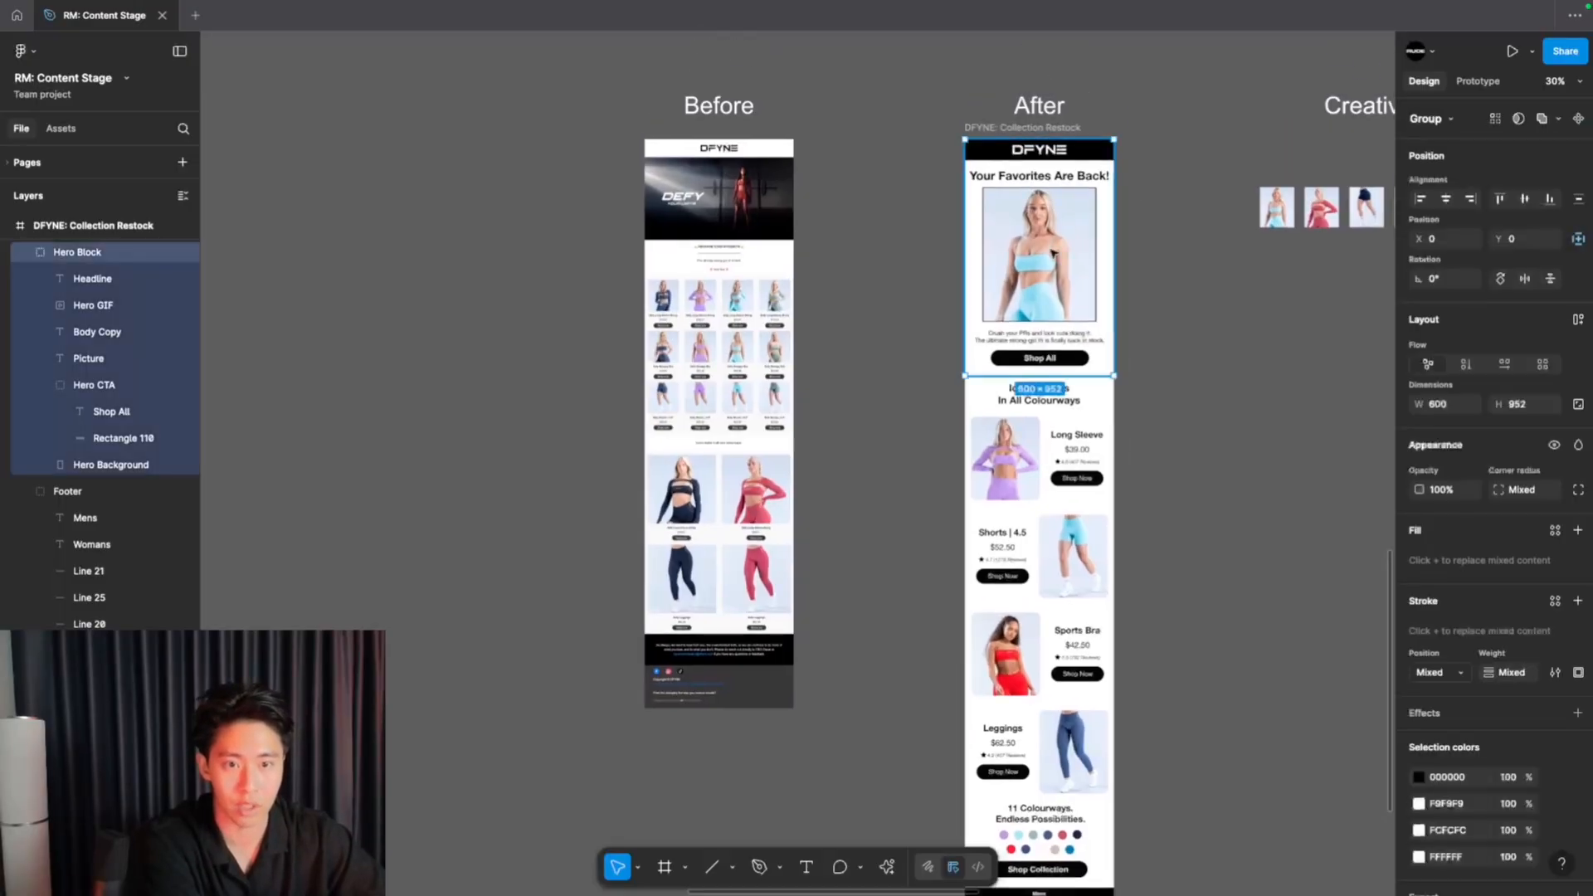
pyautogui.click(1512, 50)
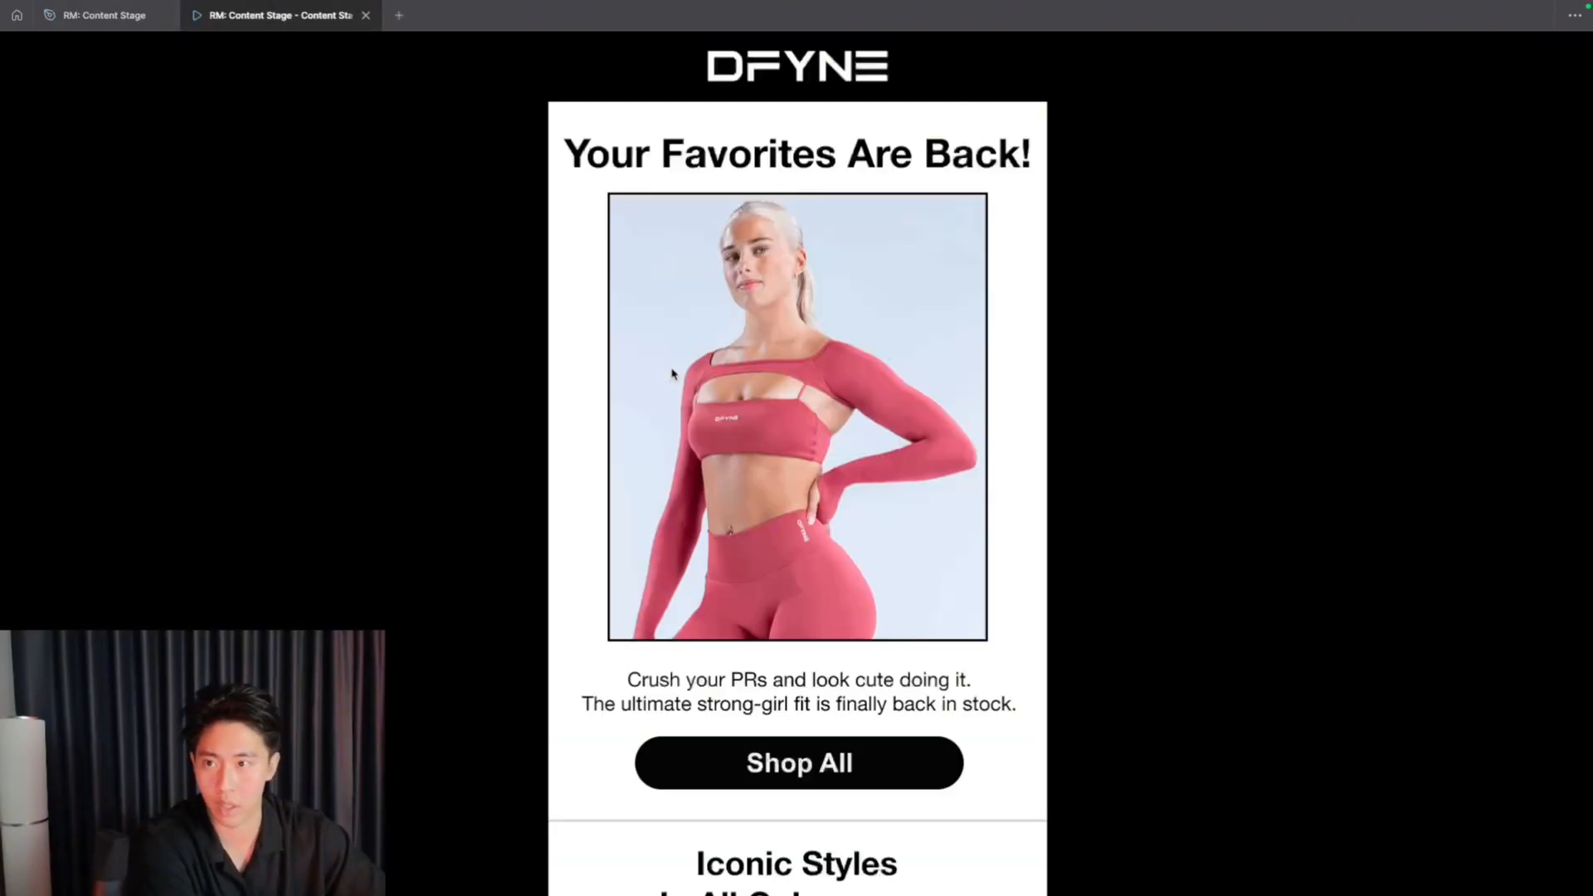
pyautogui.click(120, 29)
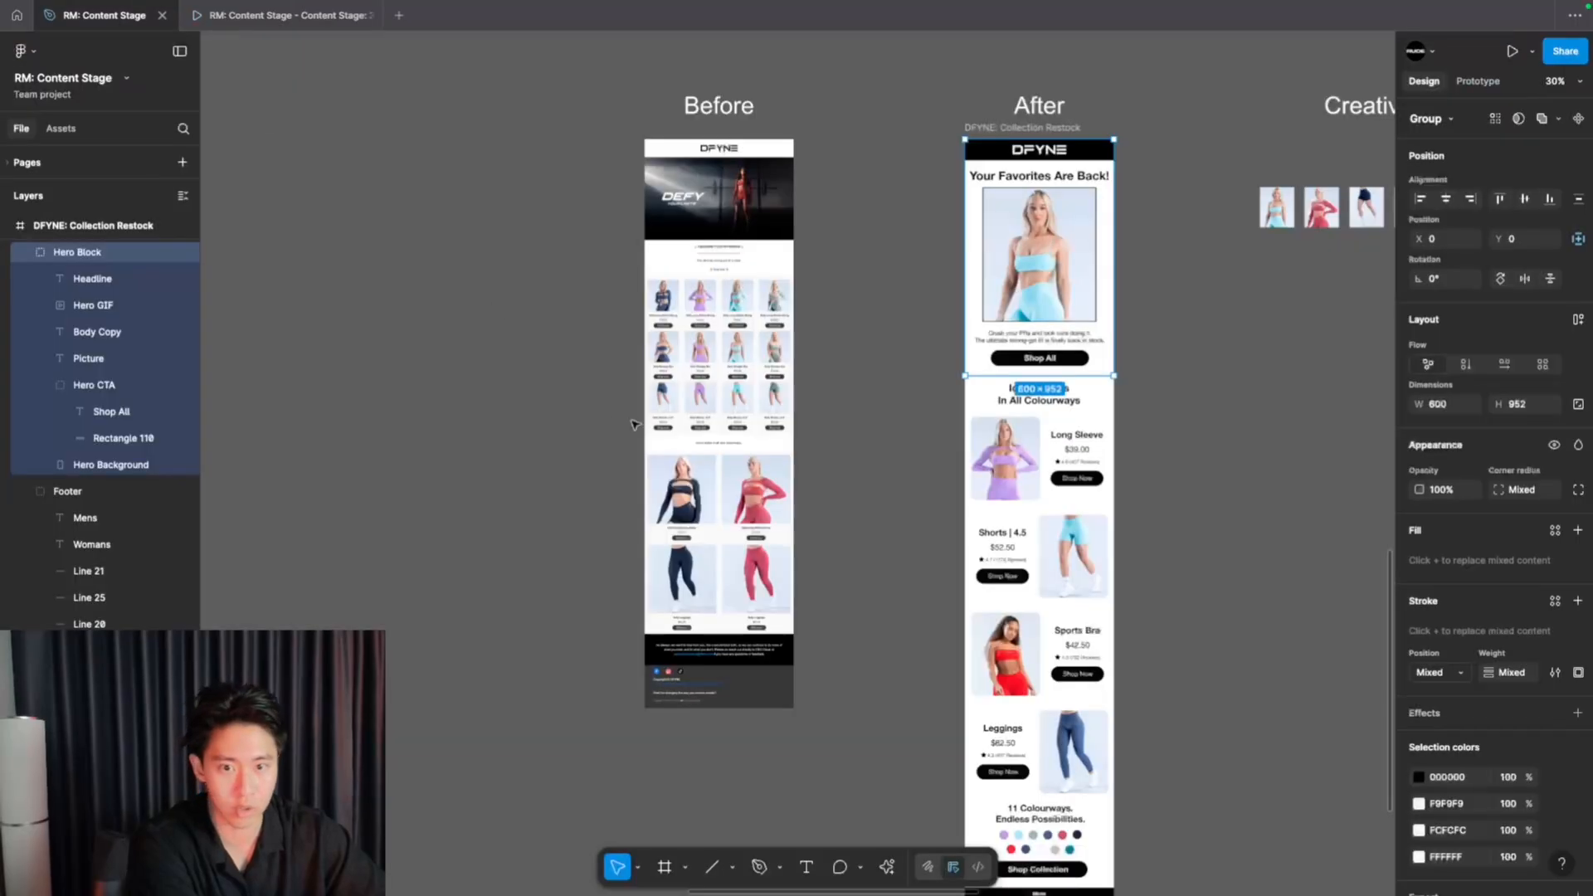
# - Go to the Rhode: Product Highlight section and examine the original email beside its wireframe
pyautogui.scroll(-3, 915, 355)
pyautogui.scroll(5, 916, 356)
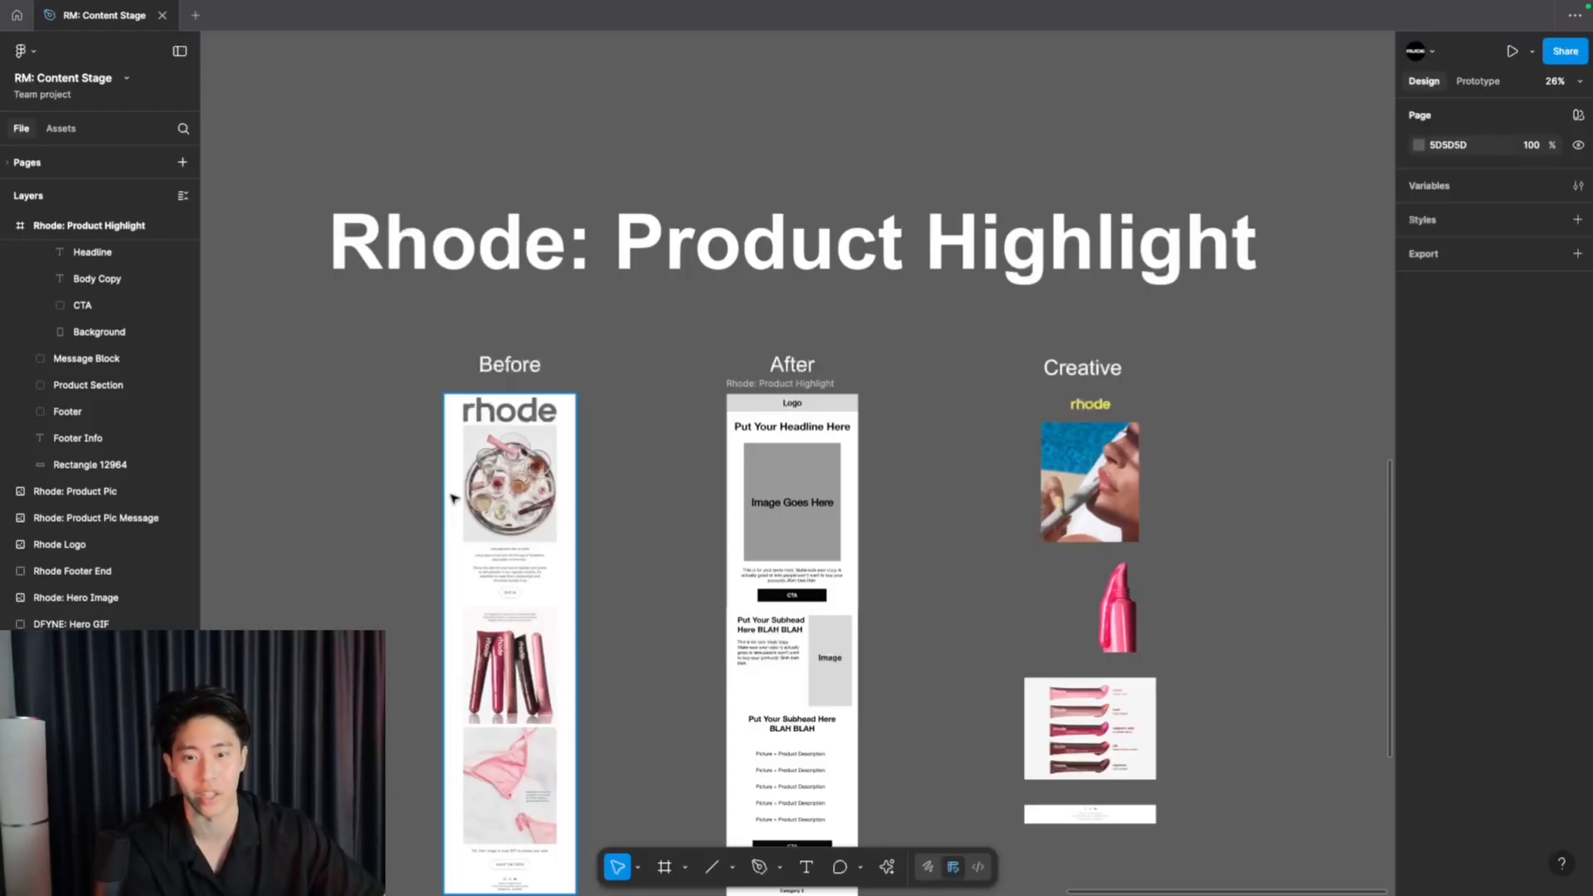
pyautogui.scroll(5, 452, 498)
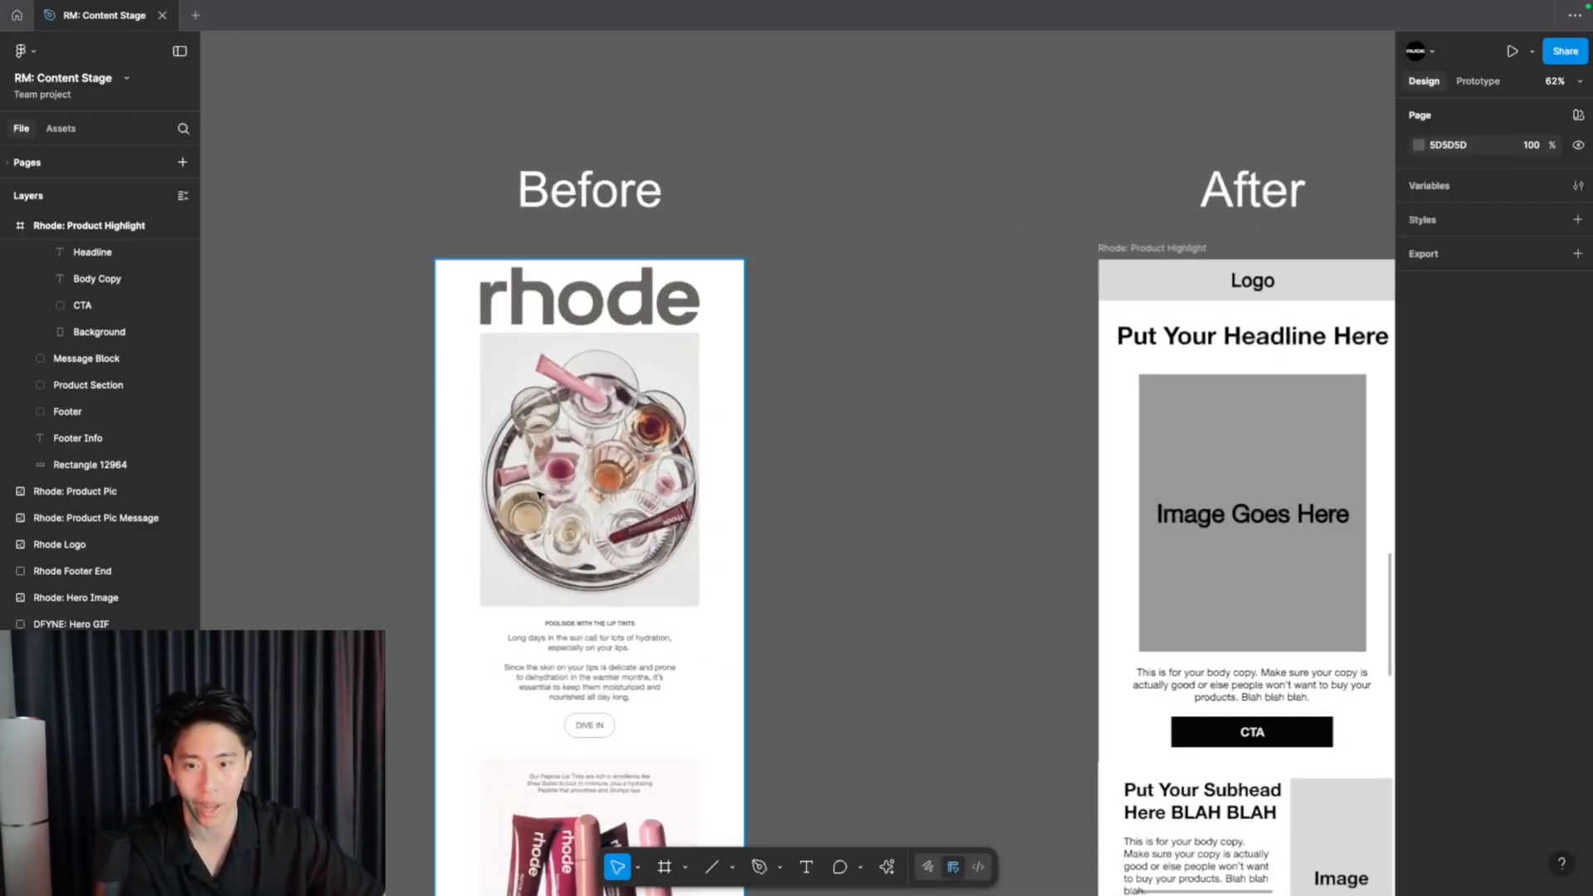
# - Review the original Rhode email from its logo and hero picture through the body copy and product images to the footer
pyautogui.scroll(-9, 538, 496)
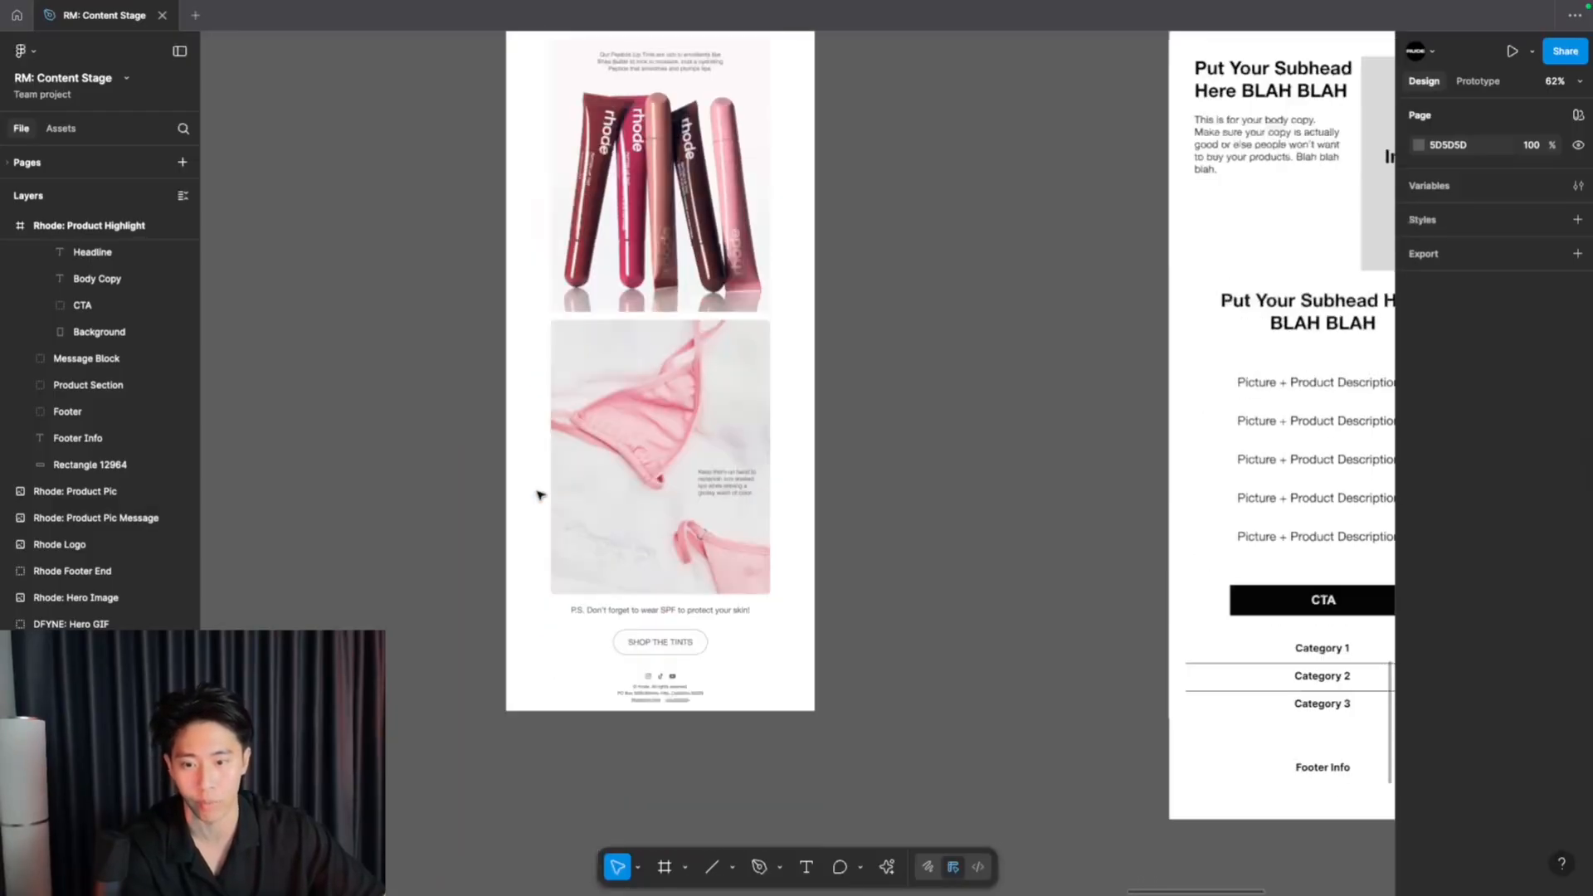
pyautogui.scroll(10, 539, 496)
pyautogui.scroll(1, 538, 495)
pyautogui.scroll(-3, 581, 473)
pyautogui.hscroll(-1, 581, 473)
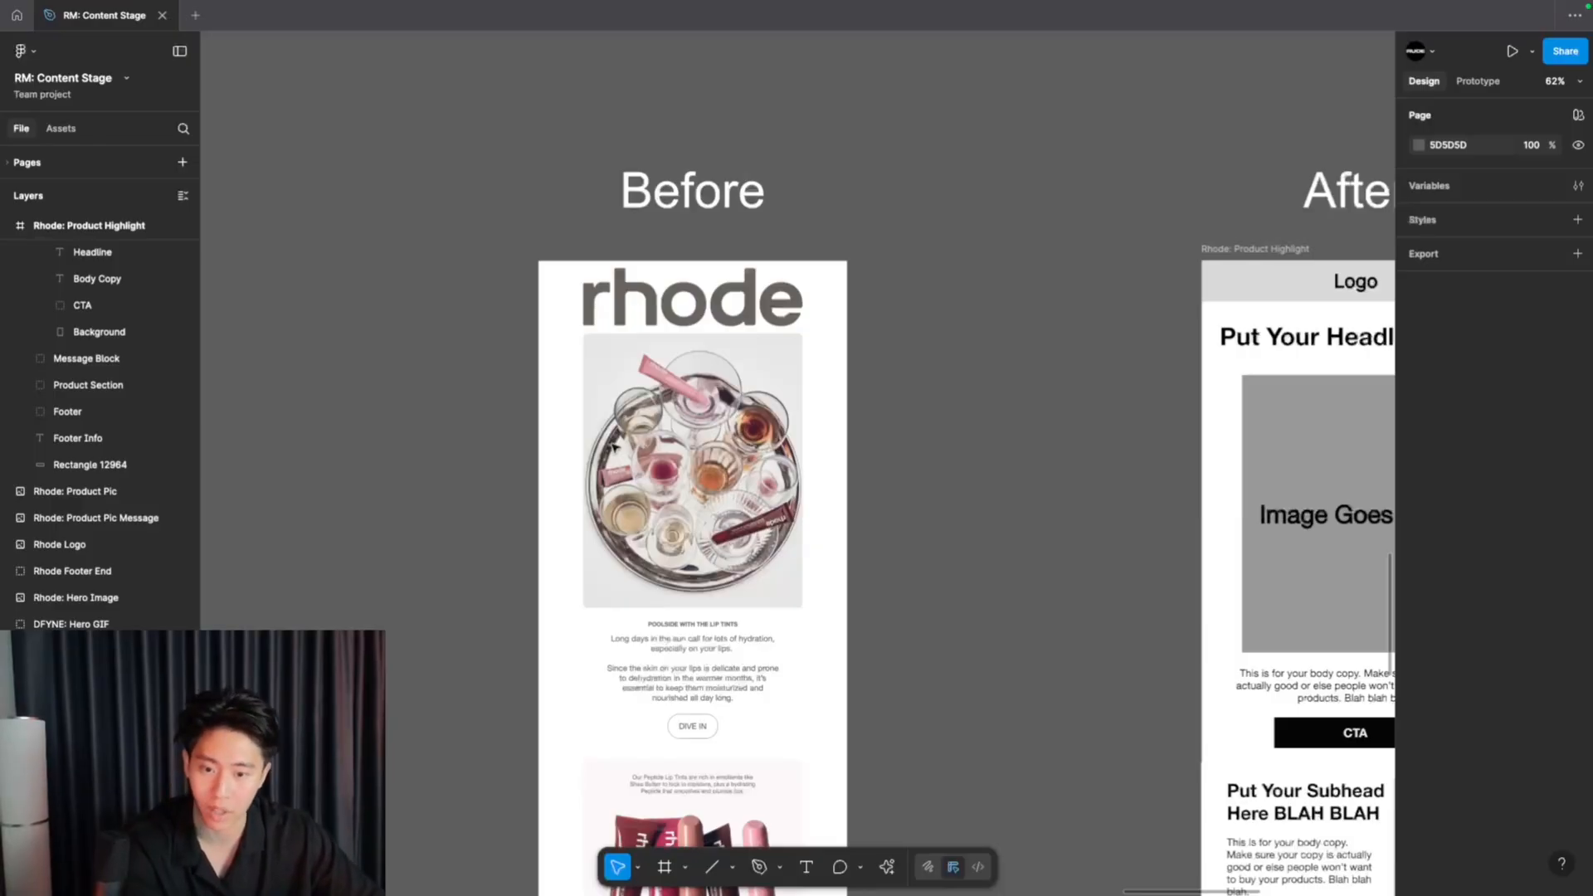
pyautogui.scroll(-1, 730, 691)
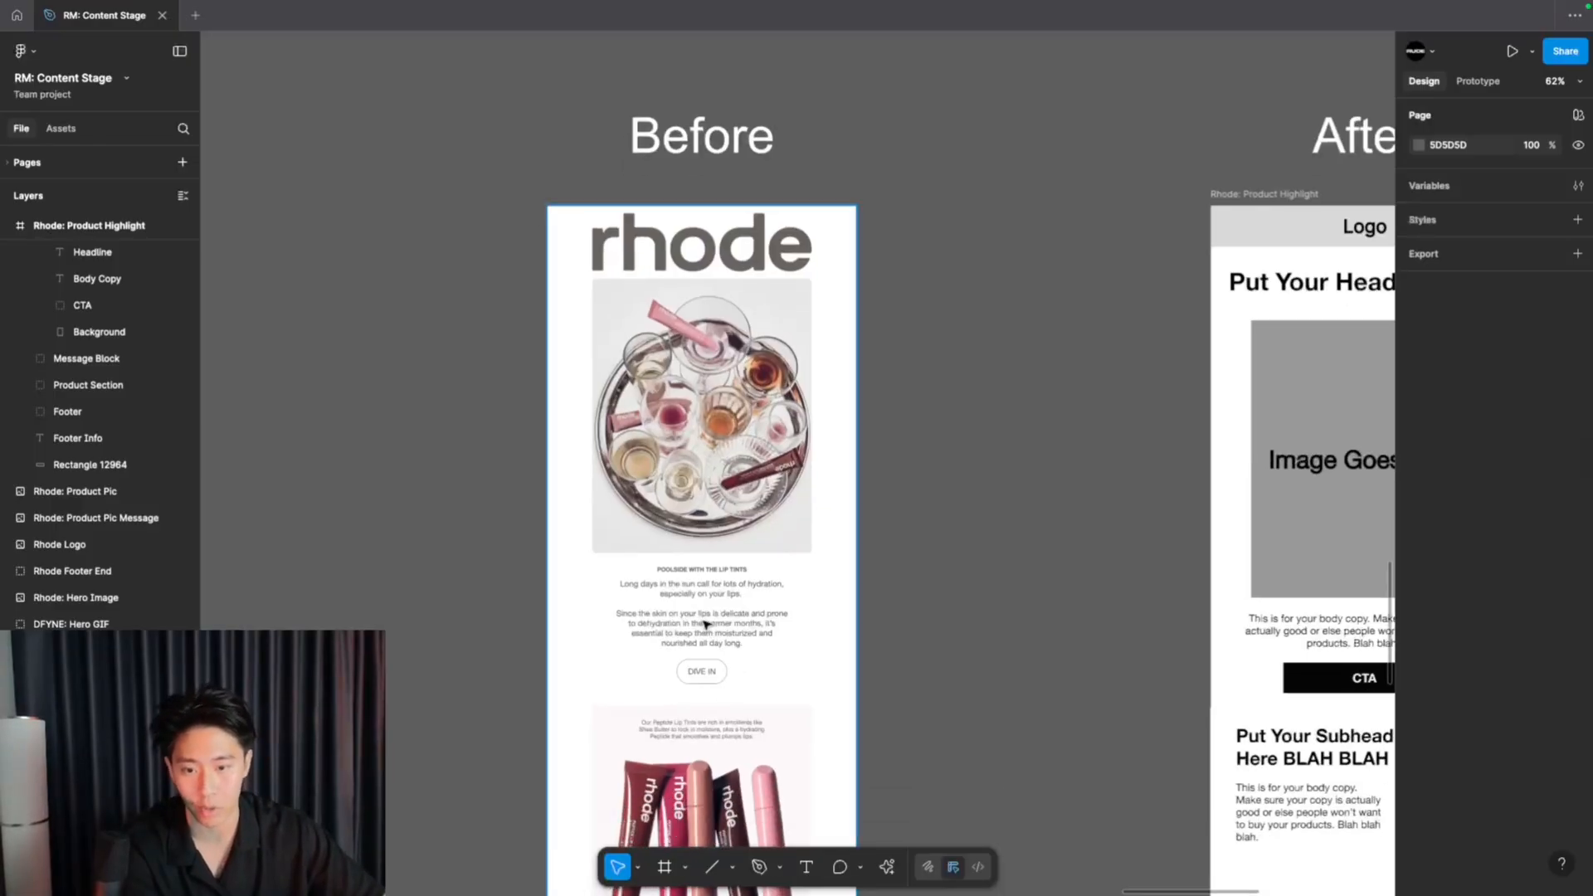
pyautogui.scroll(5, 729, 588)
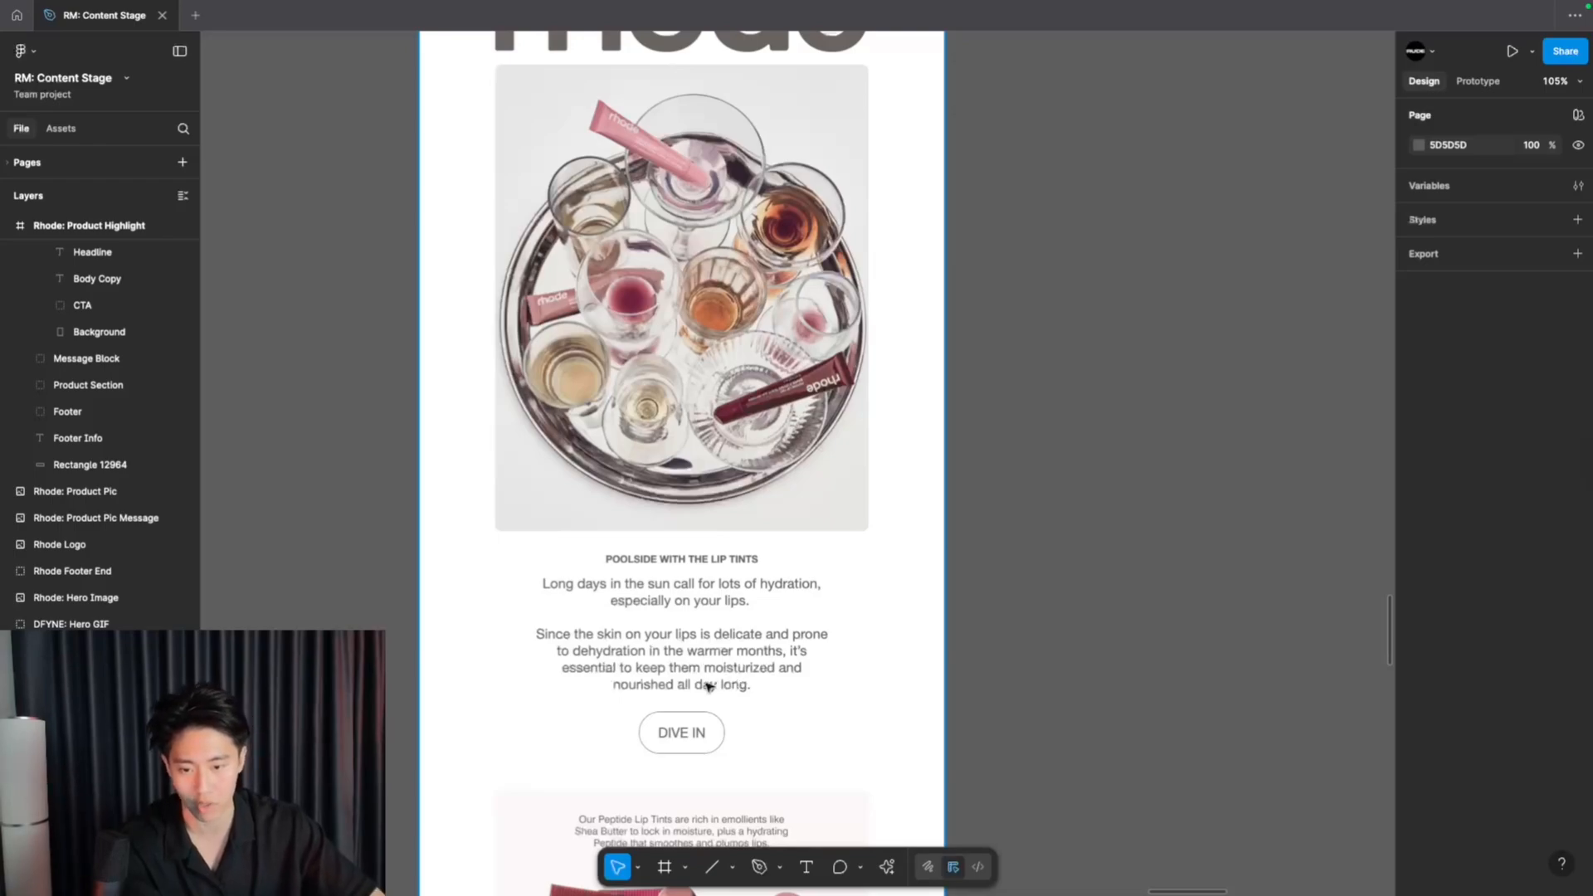
pyautogui.scroll(-1, 741, 683)
pyautogui.scroll(-3, 907, 640)
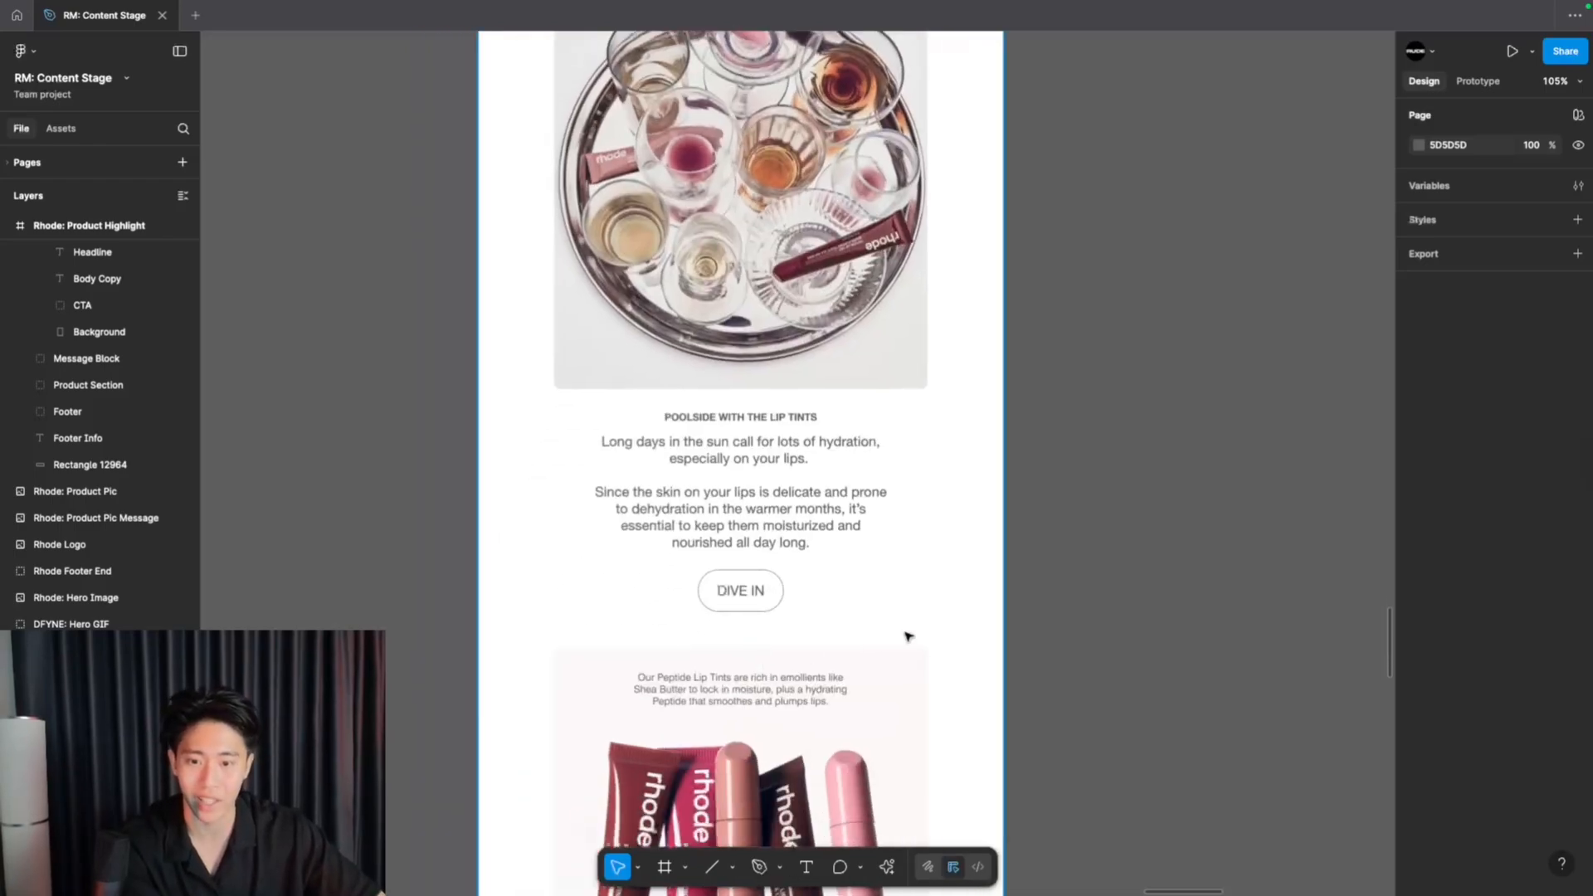
pyautogui.scroll(-4, 907, 640)
pyautogui.scroll(-4, 907, 637)
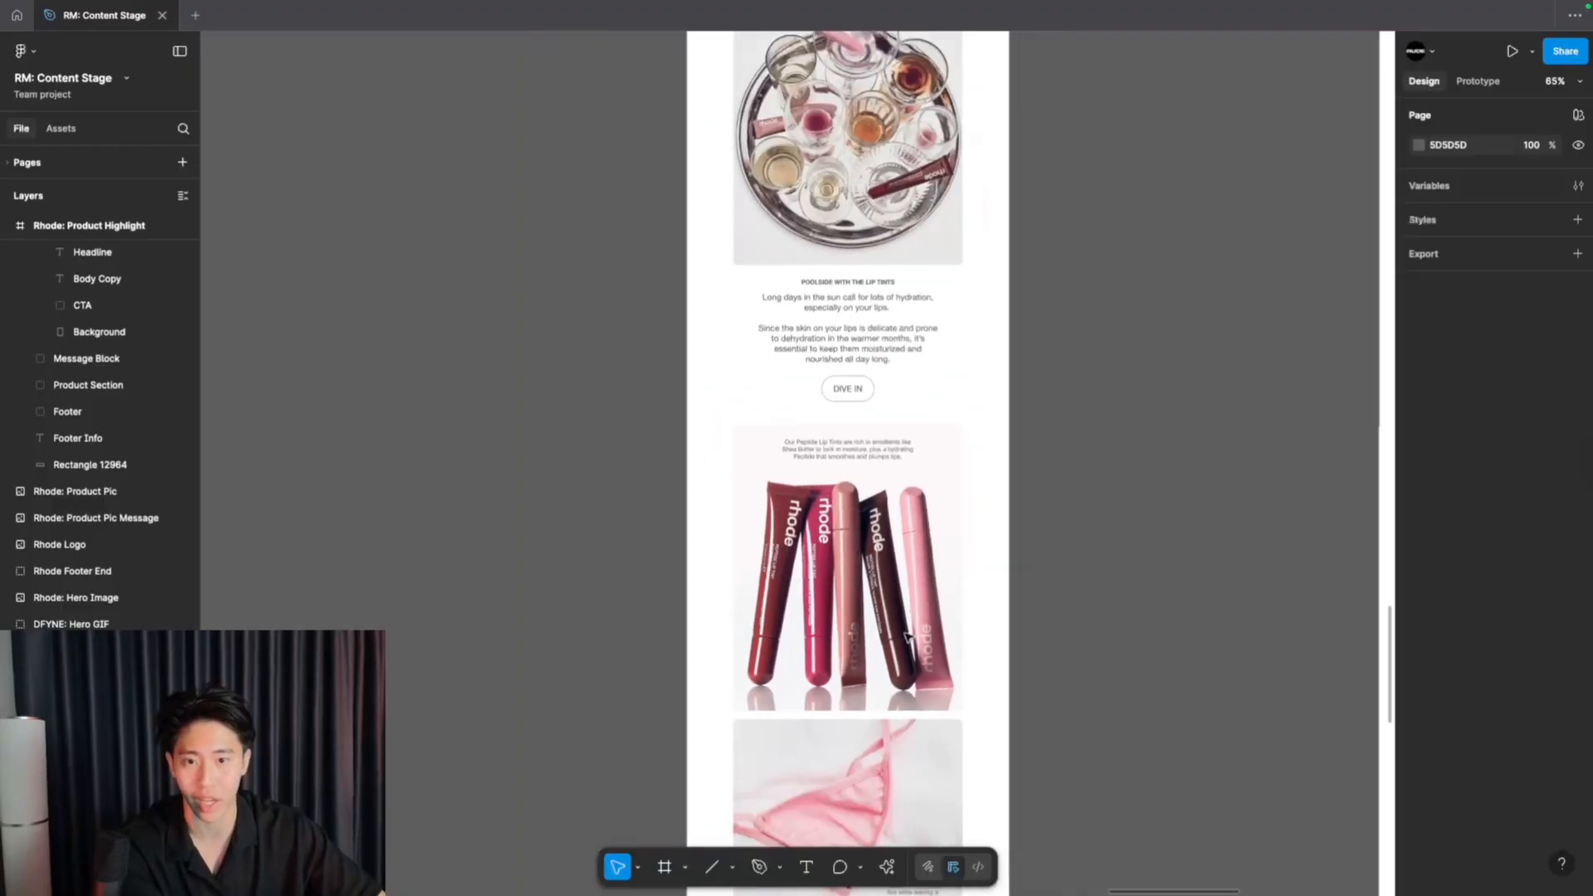
# - Examine the original Rhode email's hero picture with the "Poolside with the Lip Tints" headline, body copy and DIVE IN call to action
pyautogui.scroll(6, 907, 637)
pyautogui.scroll(2, 907, 637)
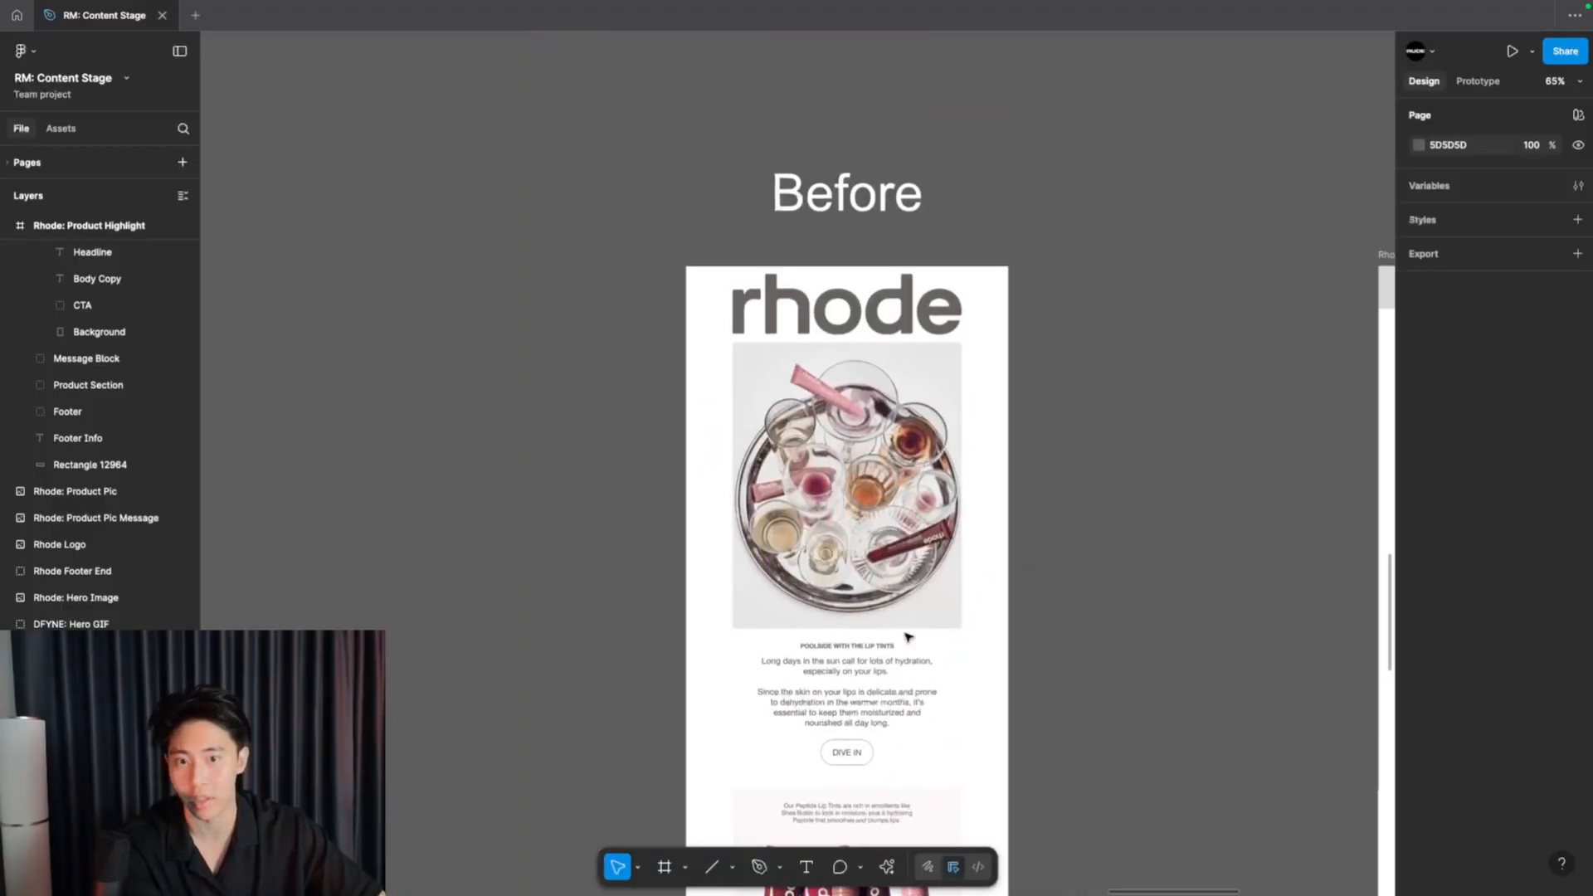
pyautogui.scroll(5, 907, 637)
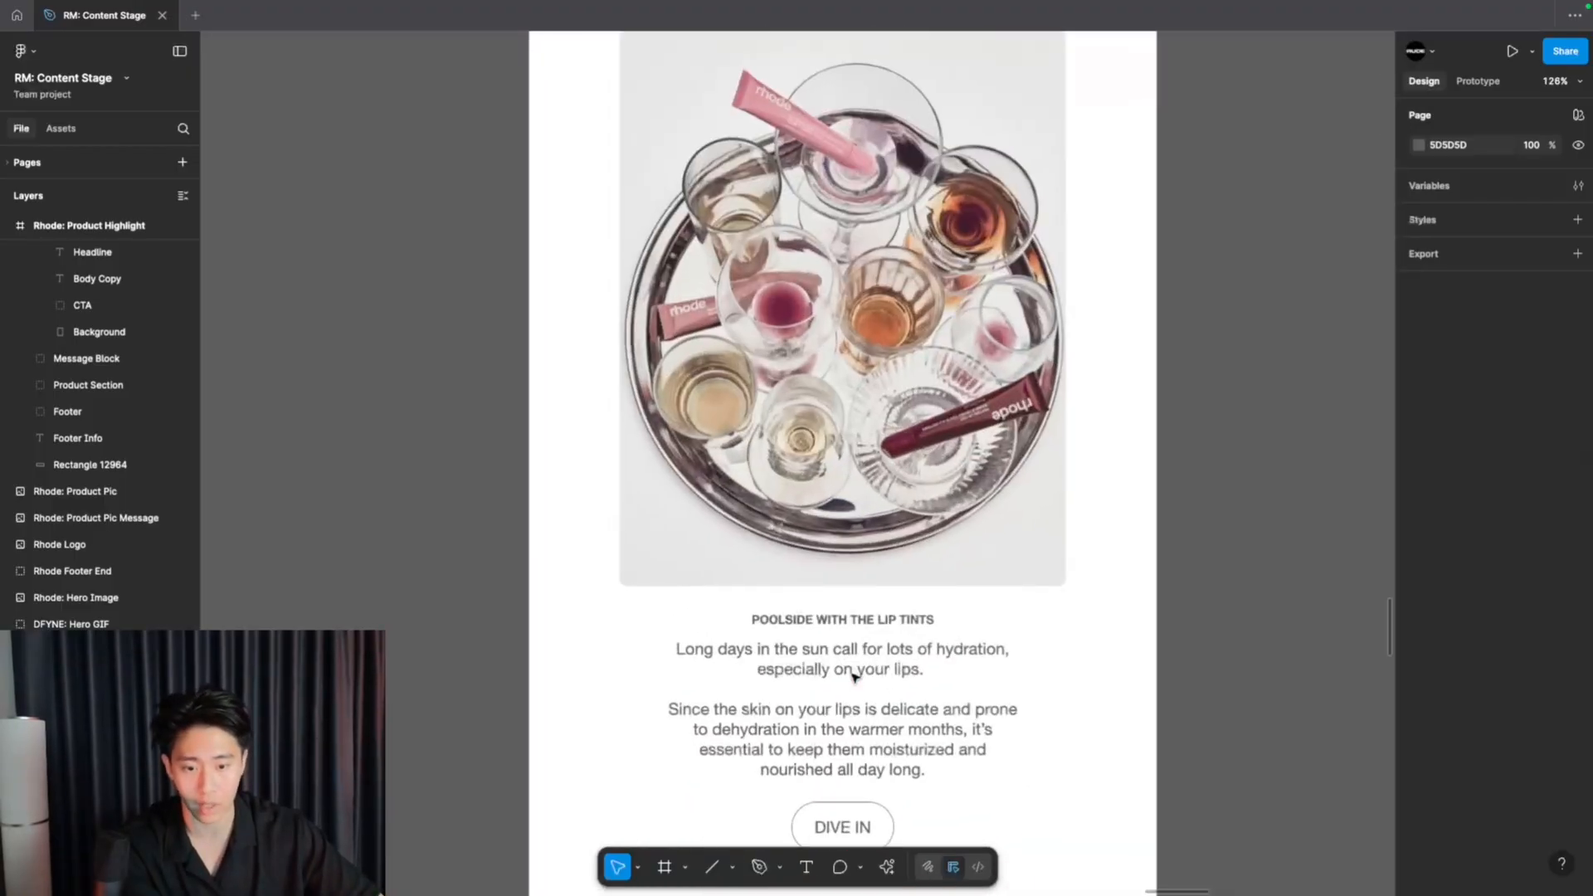
pyautogui.scroll(1, 780, 465)
pyautogui.scroll(-5, 838, 469)
pyautogui.scroll(1, 854, 676)
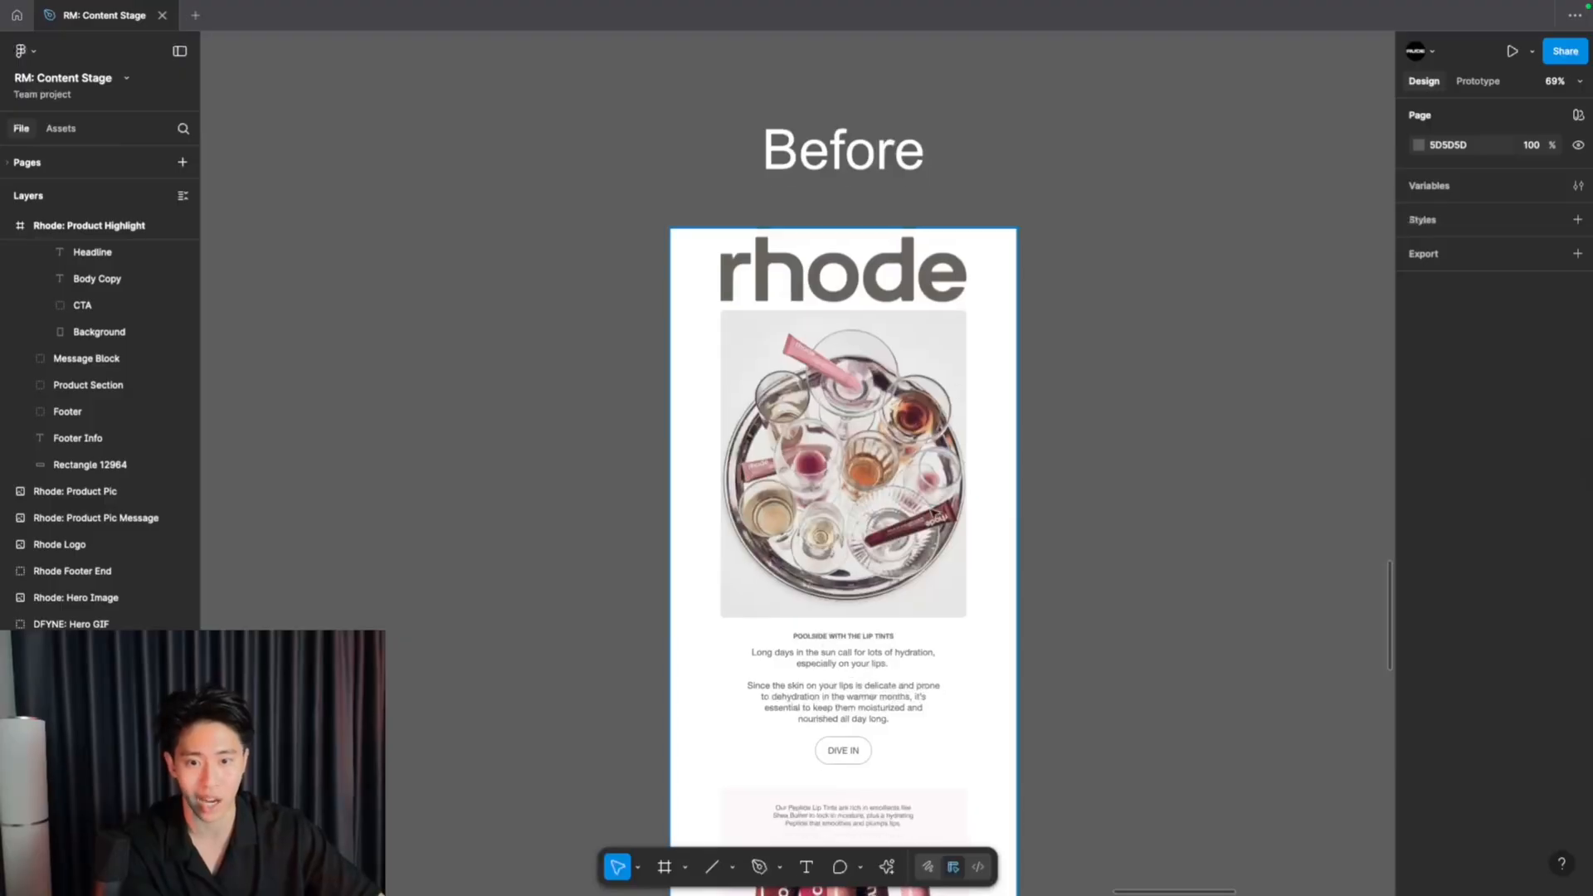
pyautogui.scroll(-10, 932, 513)
pyautogui.scroll(8, 932, 506)
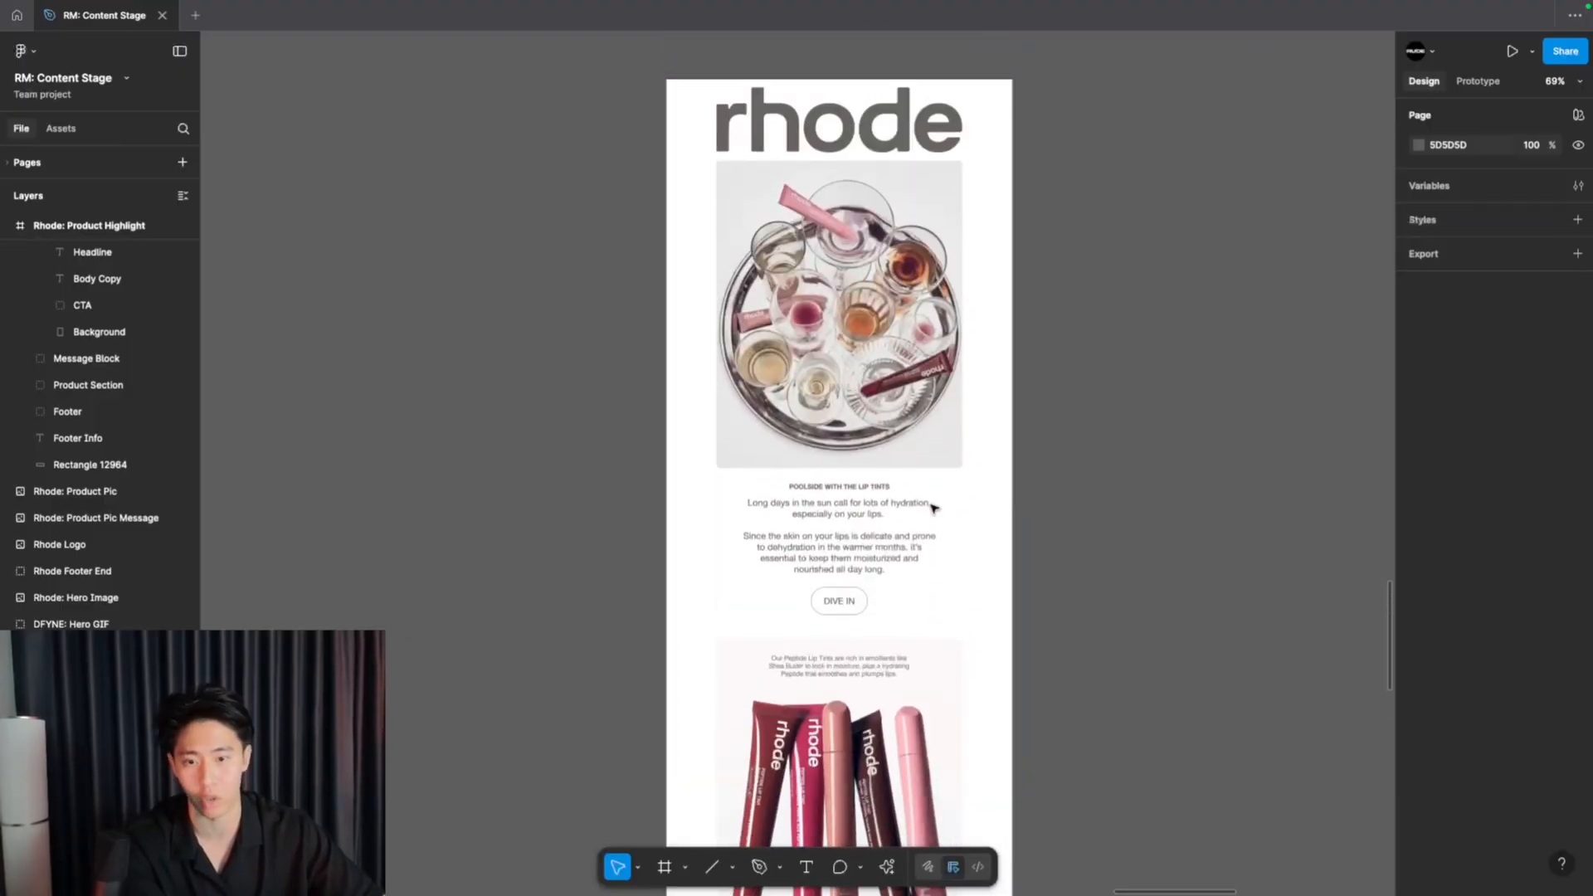
pyautogui.scroll(-1, 933, 511)
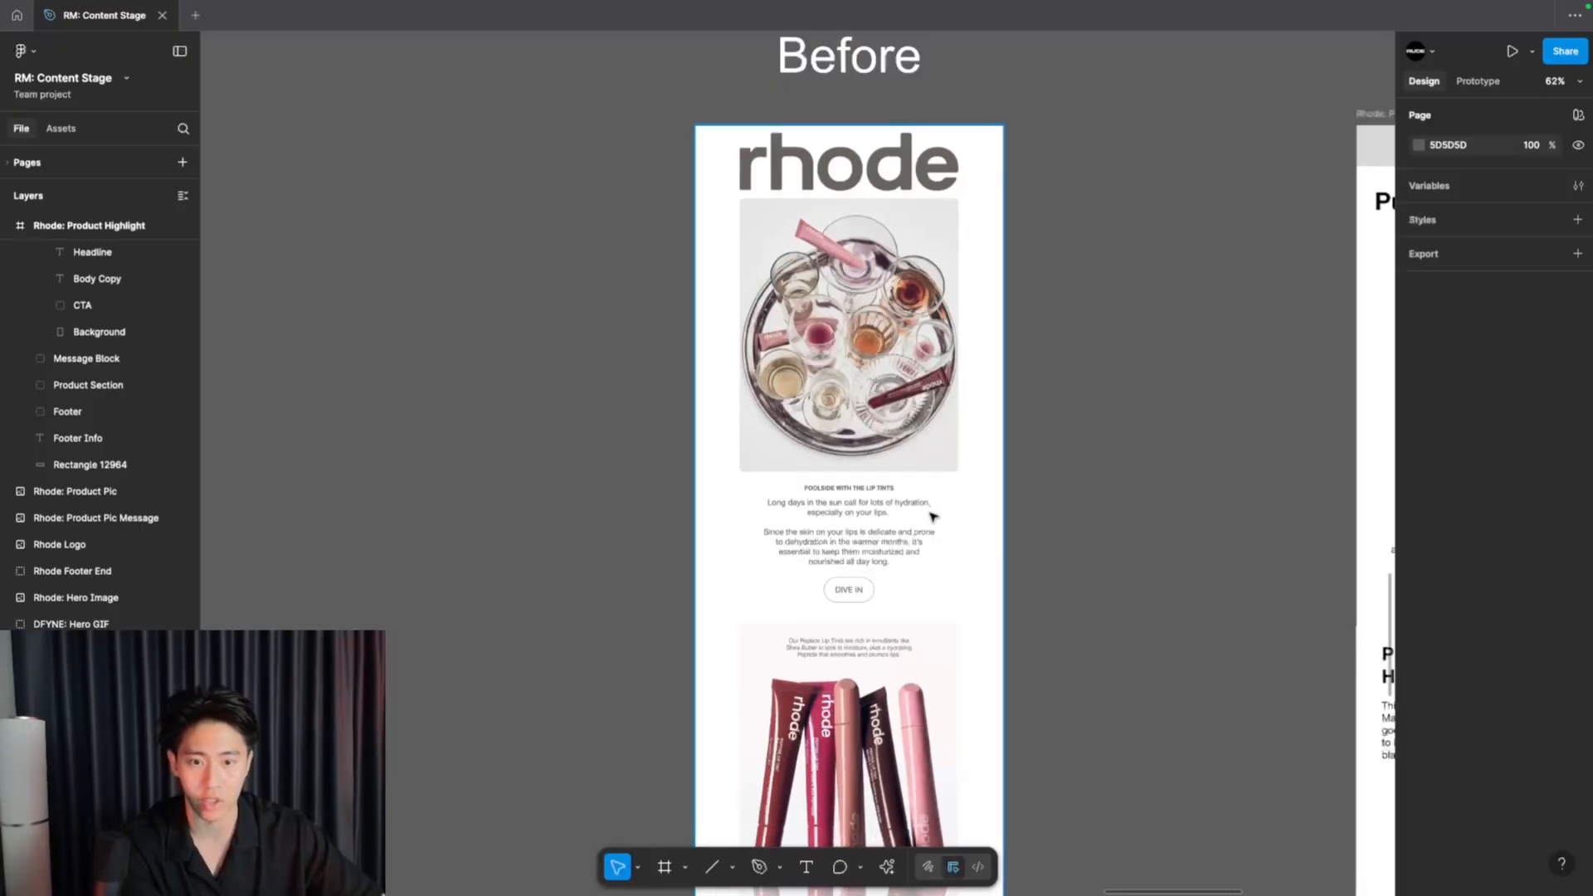
pyautogui.scroll(1, 934, 515)
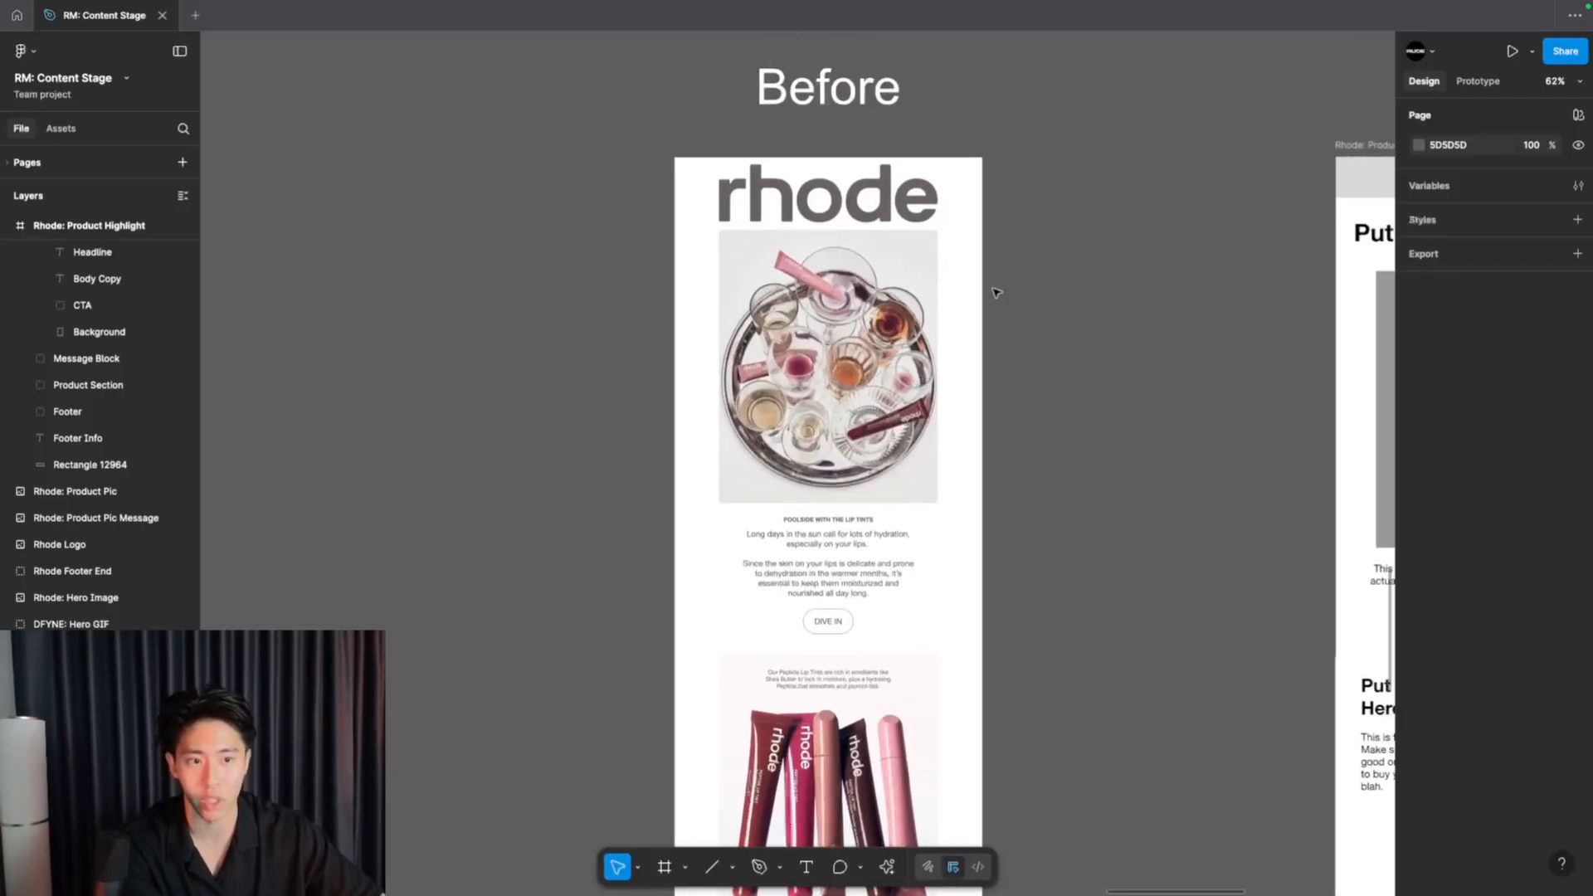
# - Examine the Rhode wireframe's hero, message, product and footer sections, comparing the product section with the five-shade lip tint picture
pyautogui.hscroll(6, 996, 292)
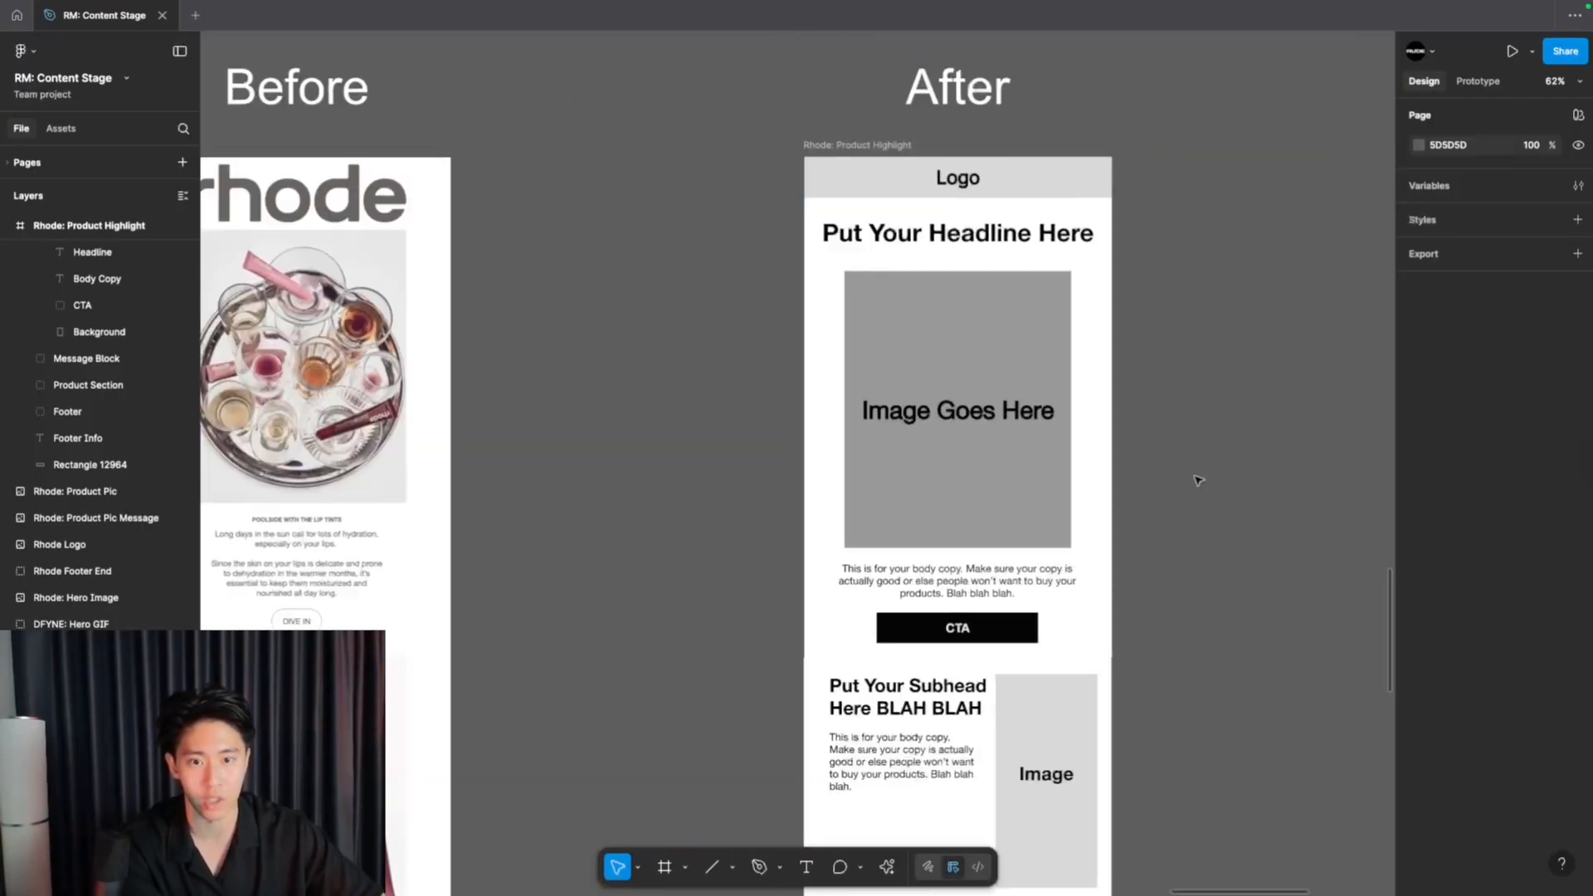
pyautogui.scroll(-6, 927, 463)
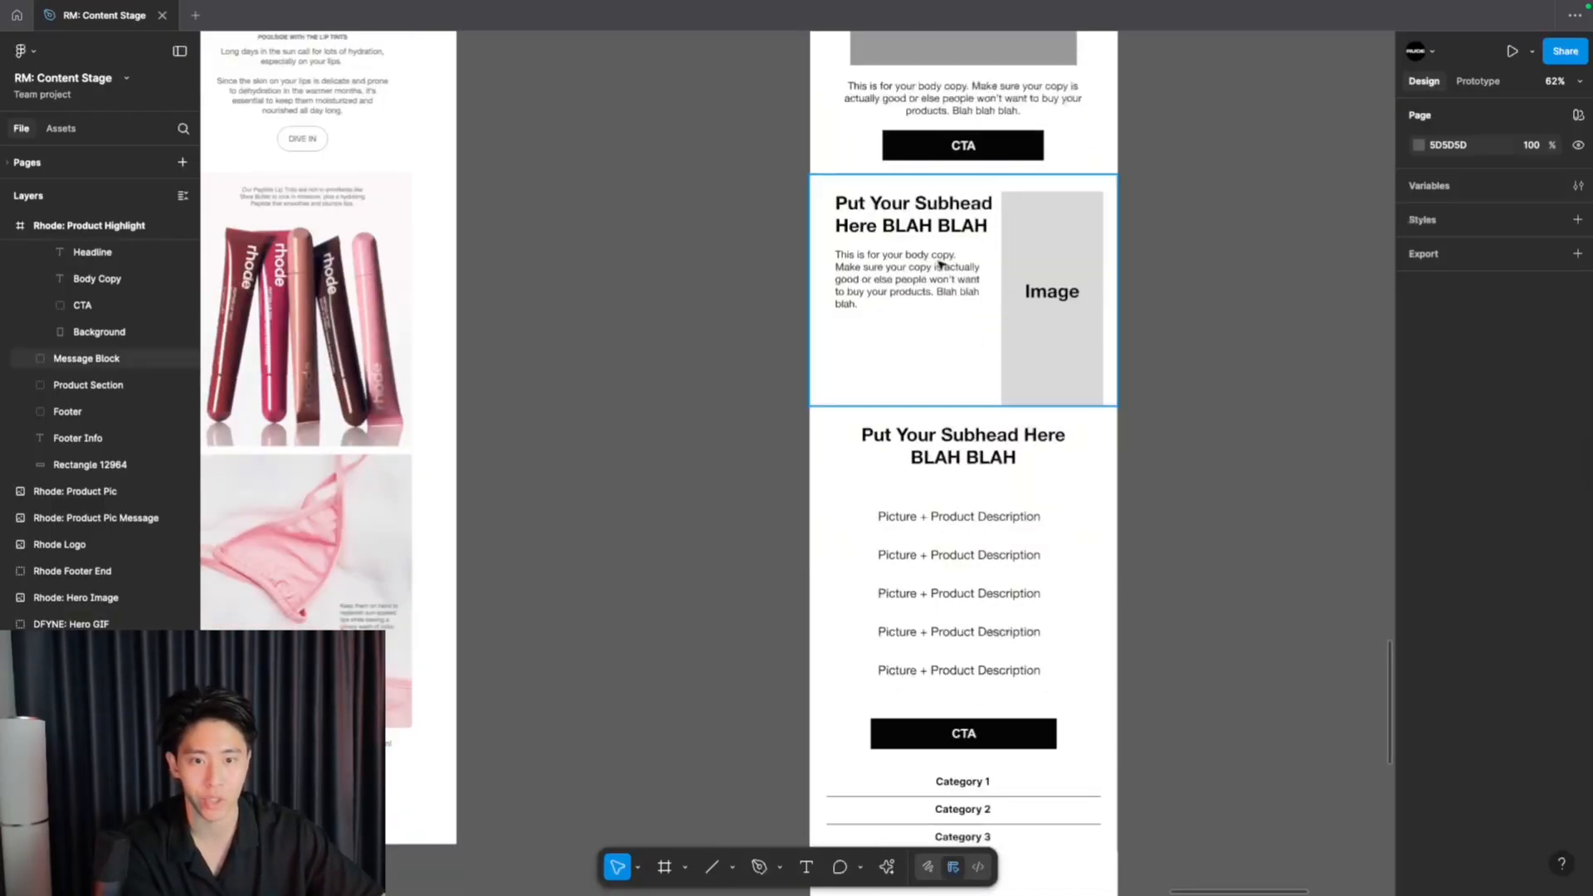
pyautogui.hscroll(-1, 963, 277)
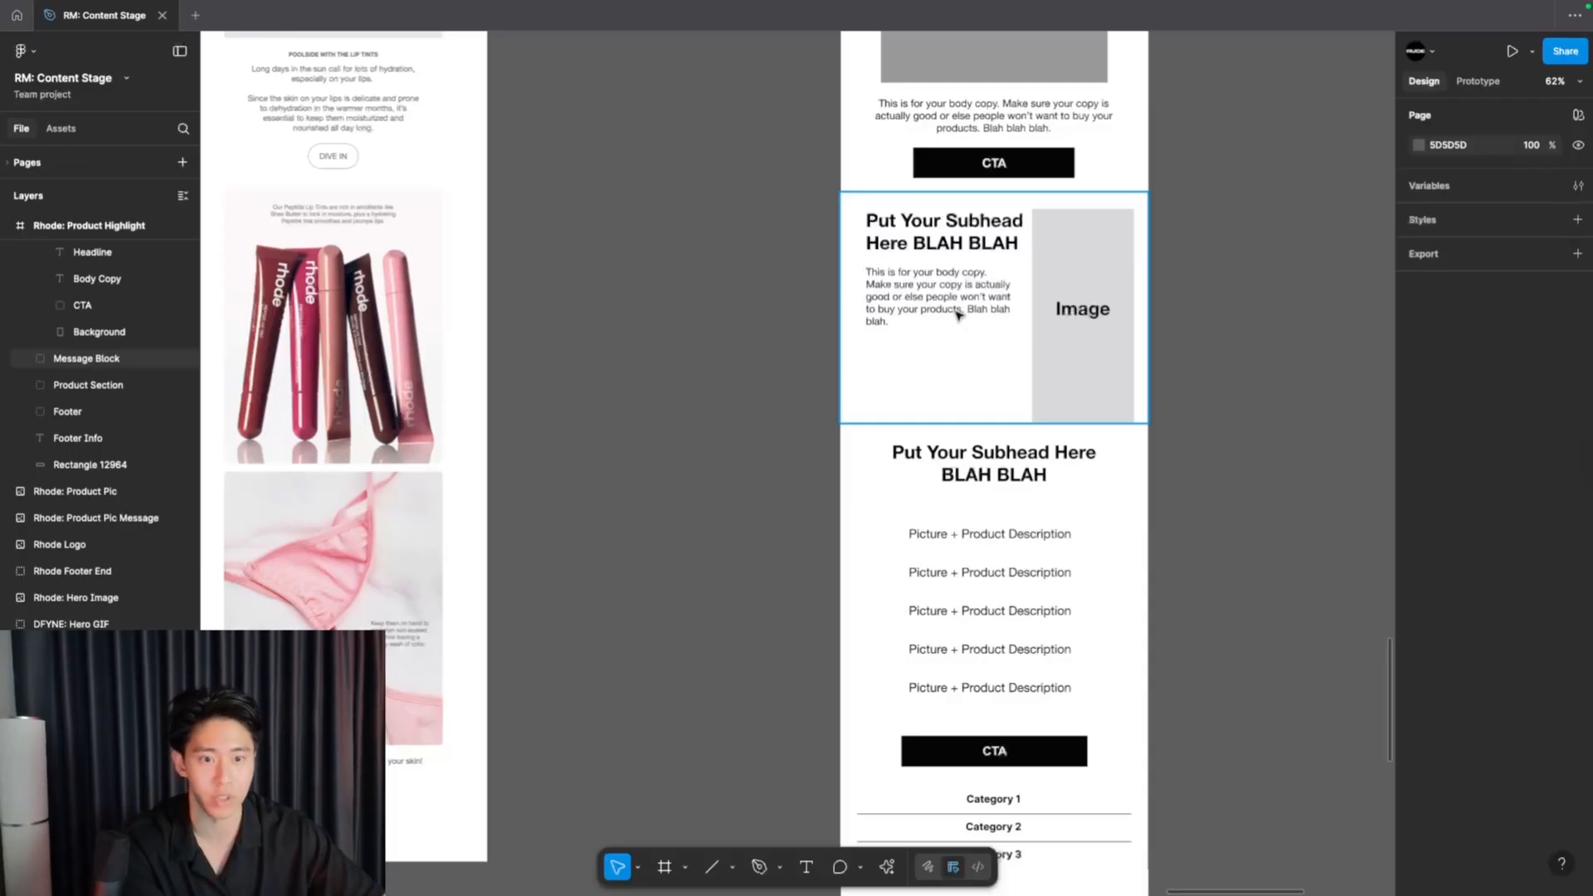
pyautogui.scroll(-1, 911, 543)
pyautogui.scroll(-1, 852, 499)
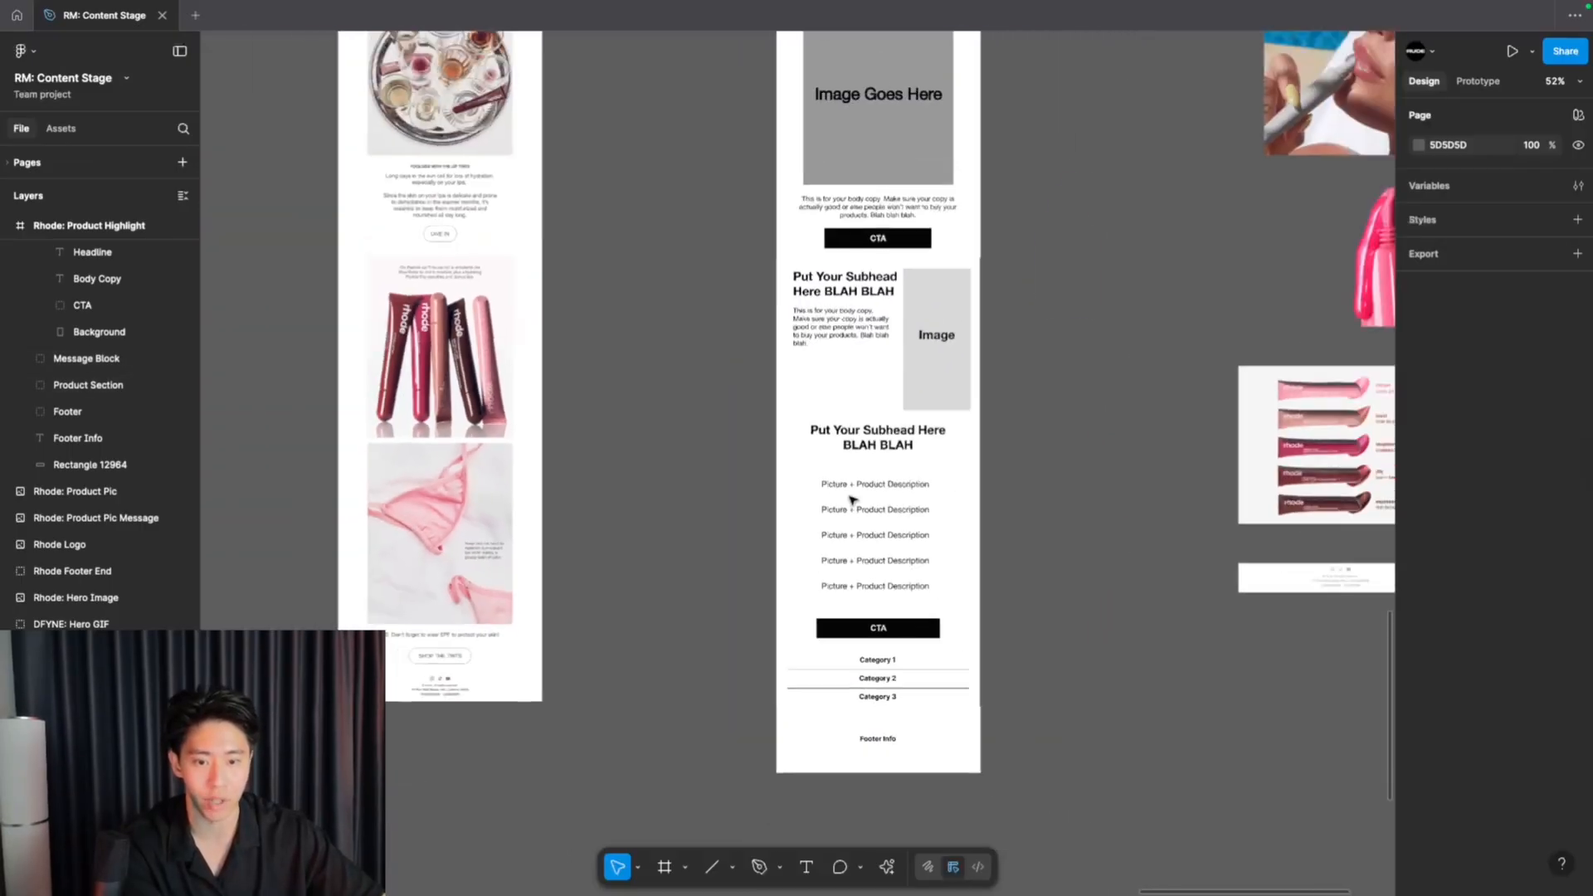
pyautogui.hscroll(5, 853, 498)
pyautogui.scroll(5, 755, 376)
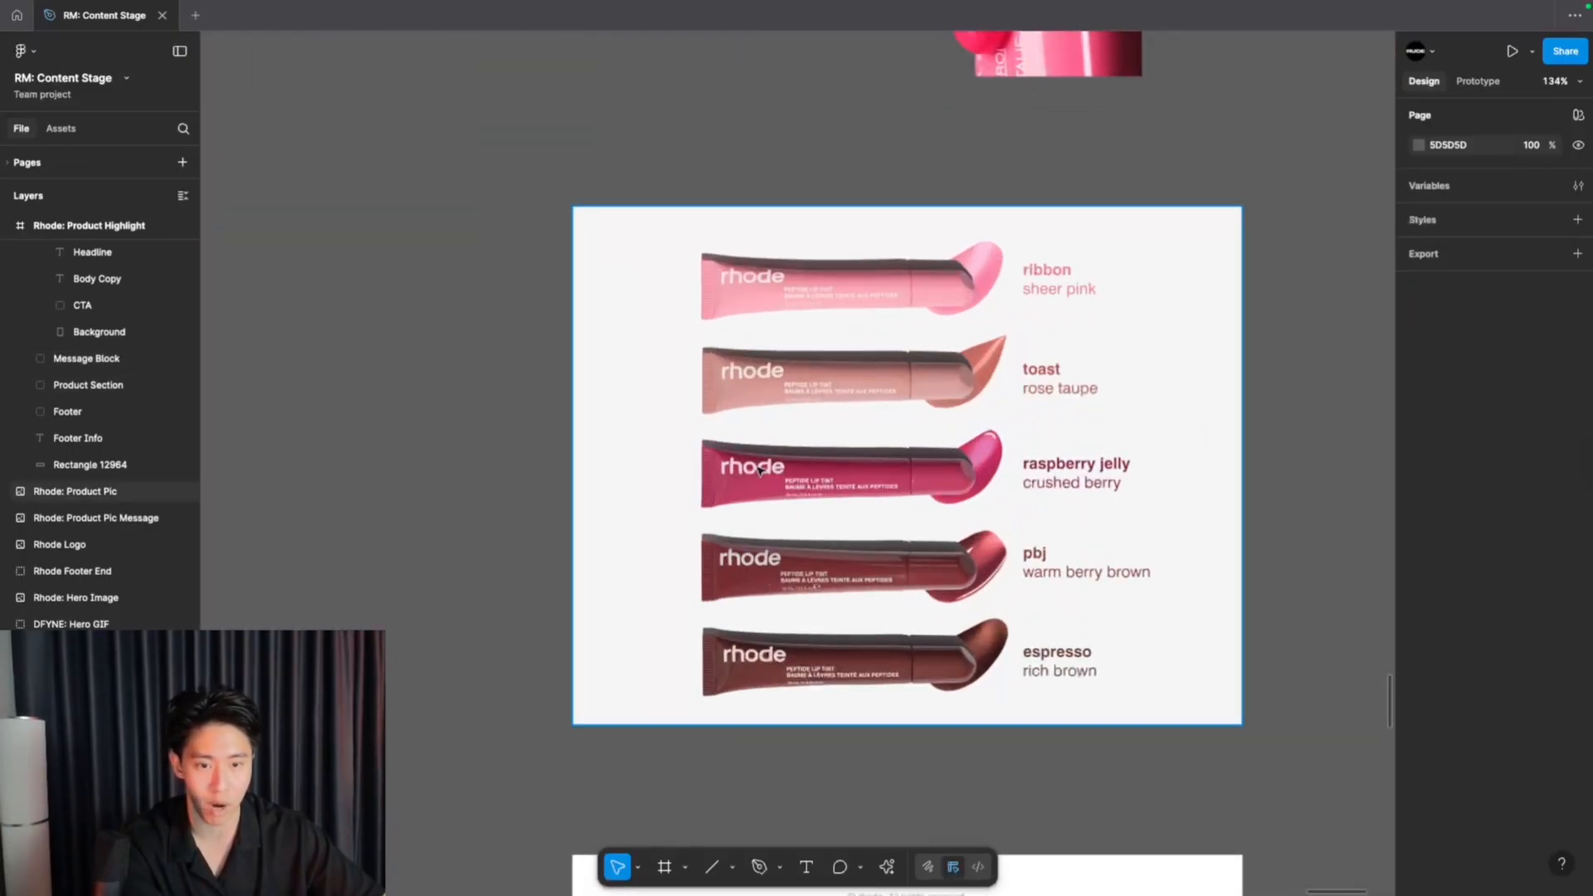
pyautogui.scroll(-3, 759, 470)
pyautogui.hscroll(-6, 758, 470)
pyautogui.scroll(-3, 759, 471)
pyautogui.scroll(2, 761, 475)
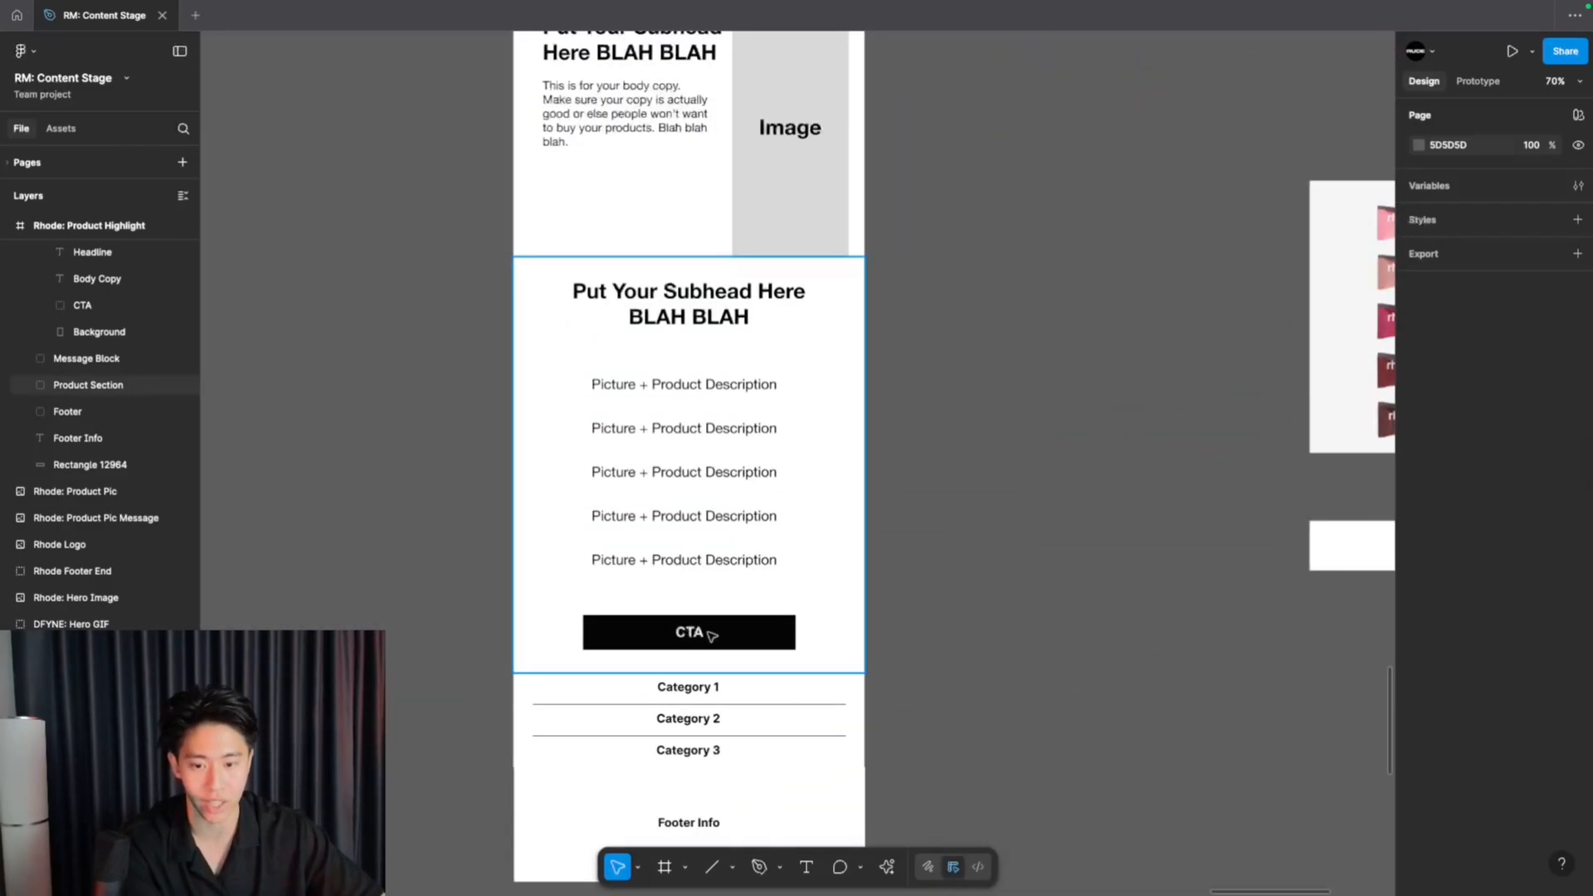
pyautogui.scroll(-5, 714, 635)
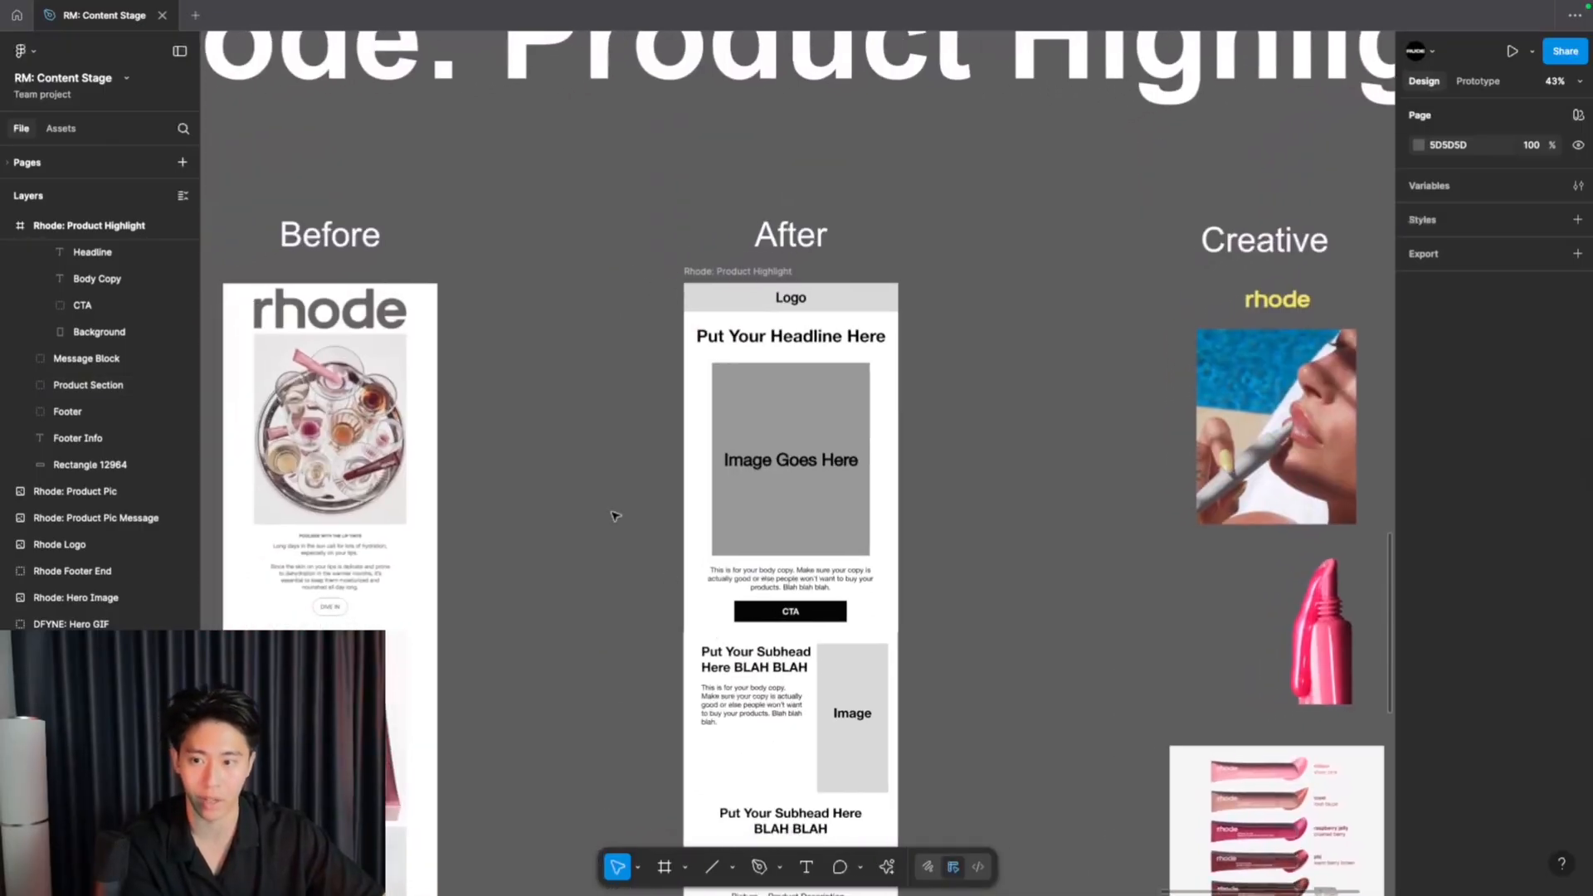
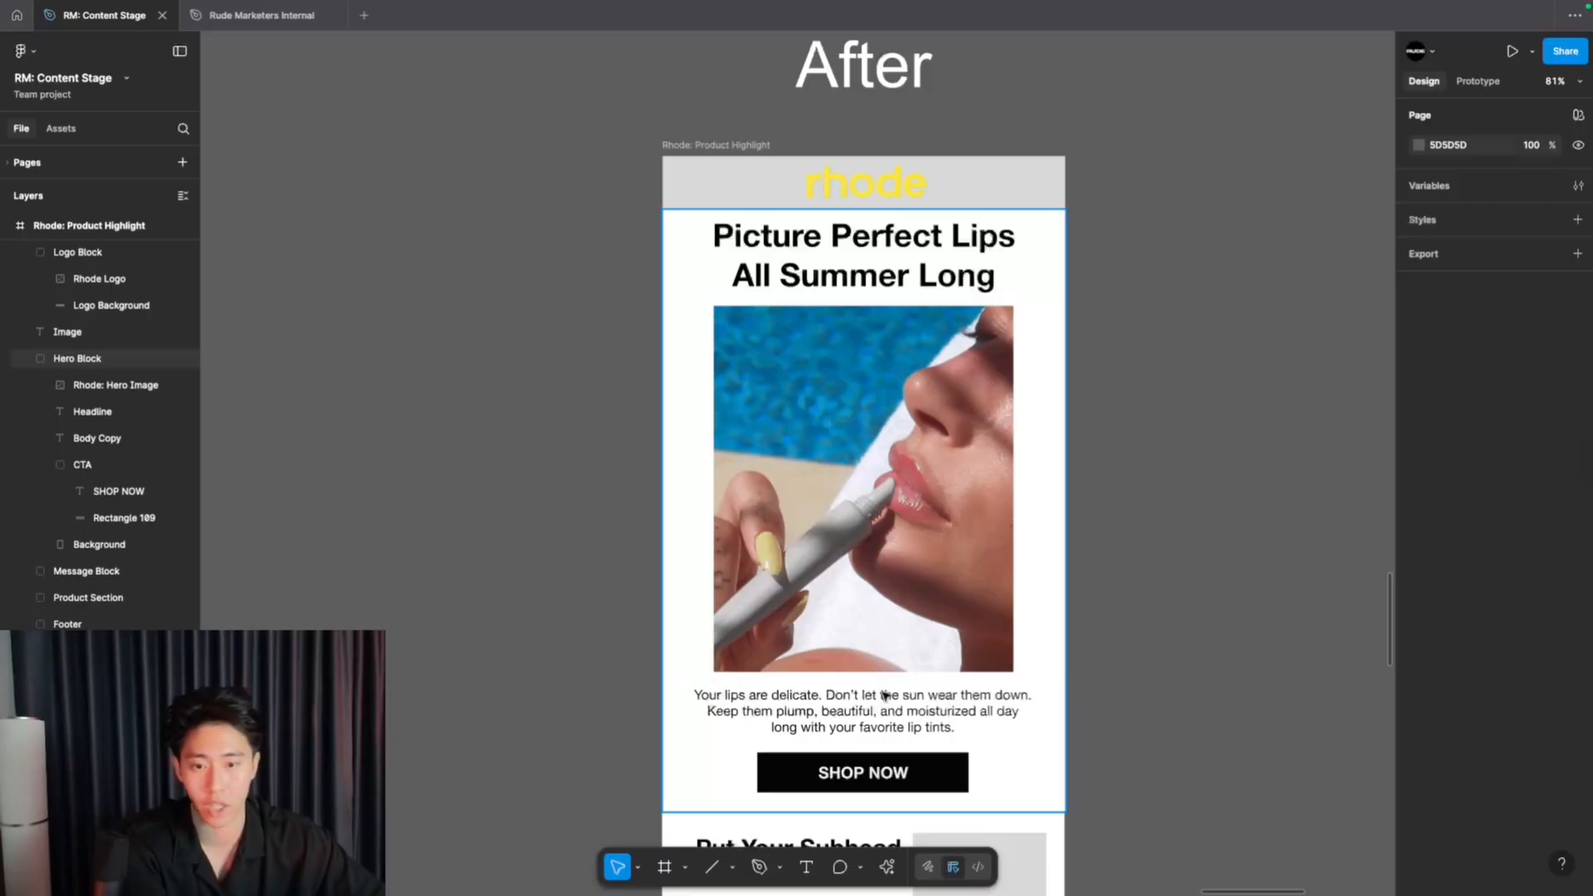
# - Compare the redesigned hero block's "Picture Perfect Lips All Summer Long" headline, photo and SHOP NOW button with the original Rhode email
pyautogui.click(845, 260)
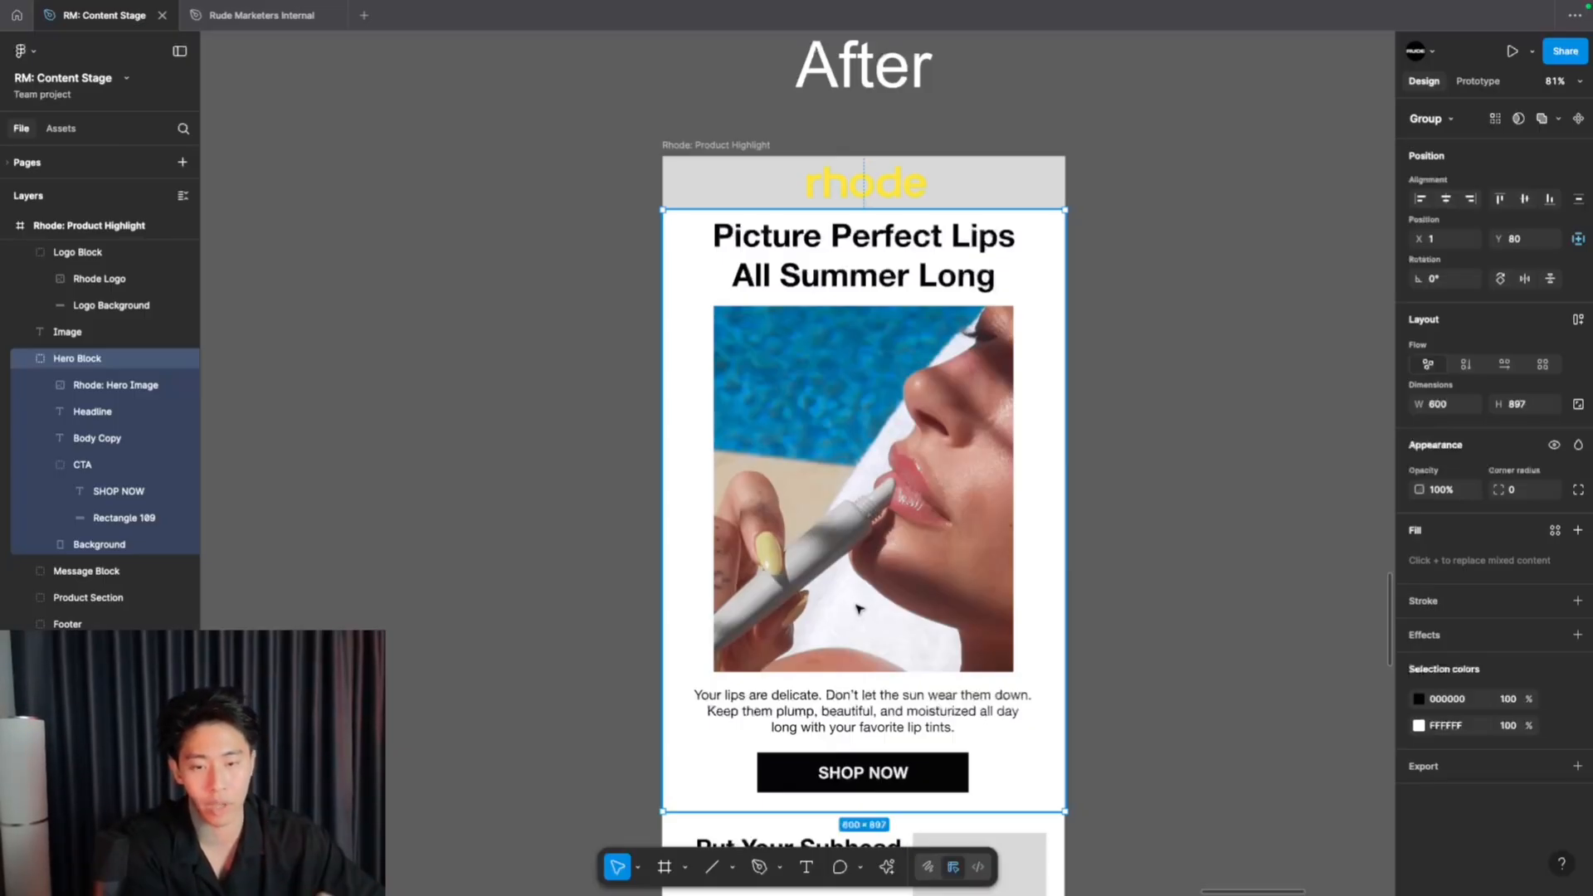
pyautogui.click(1157, 527)
pyautogui.scroll(-5, 1029, 444)
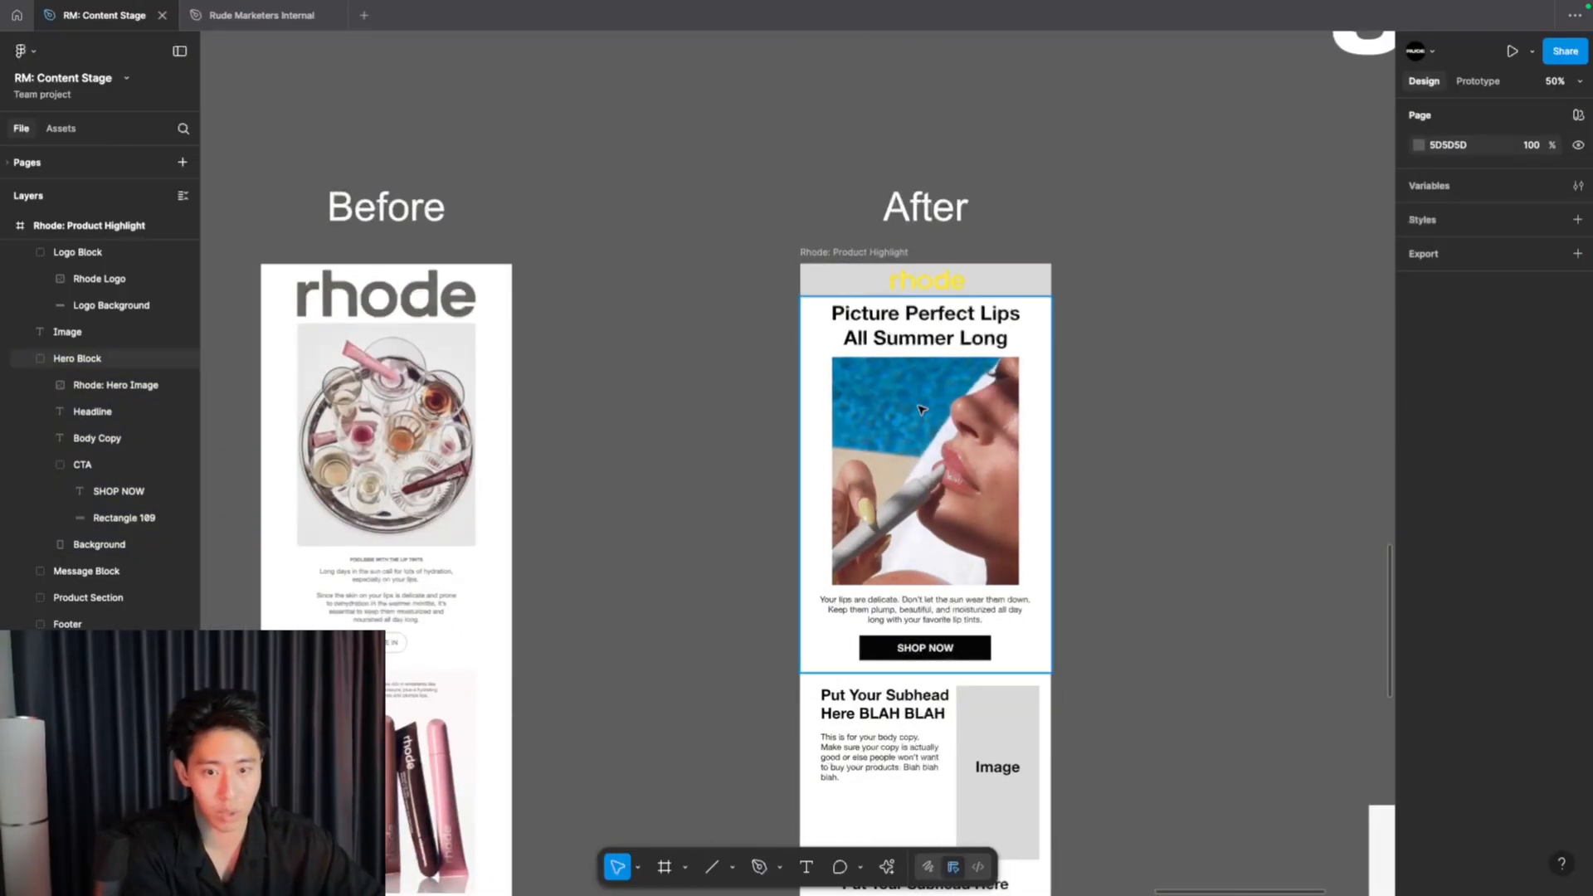
pyautogui.scroll(2, 863, 407)
pyautogui.hscroll(1, 863, 406)
pyautogui.click(809, 403)
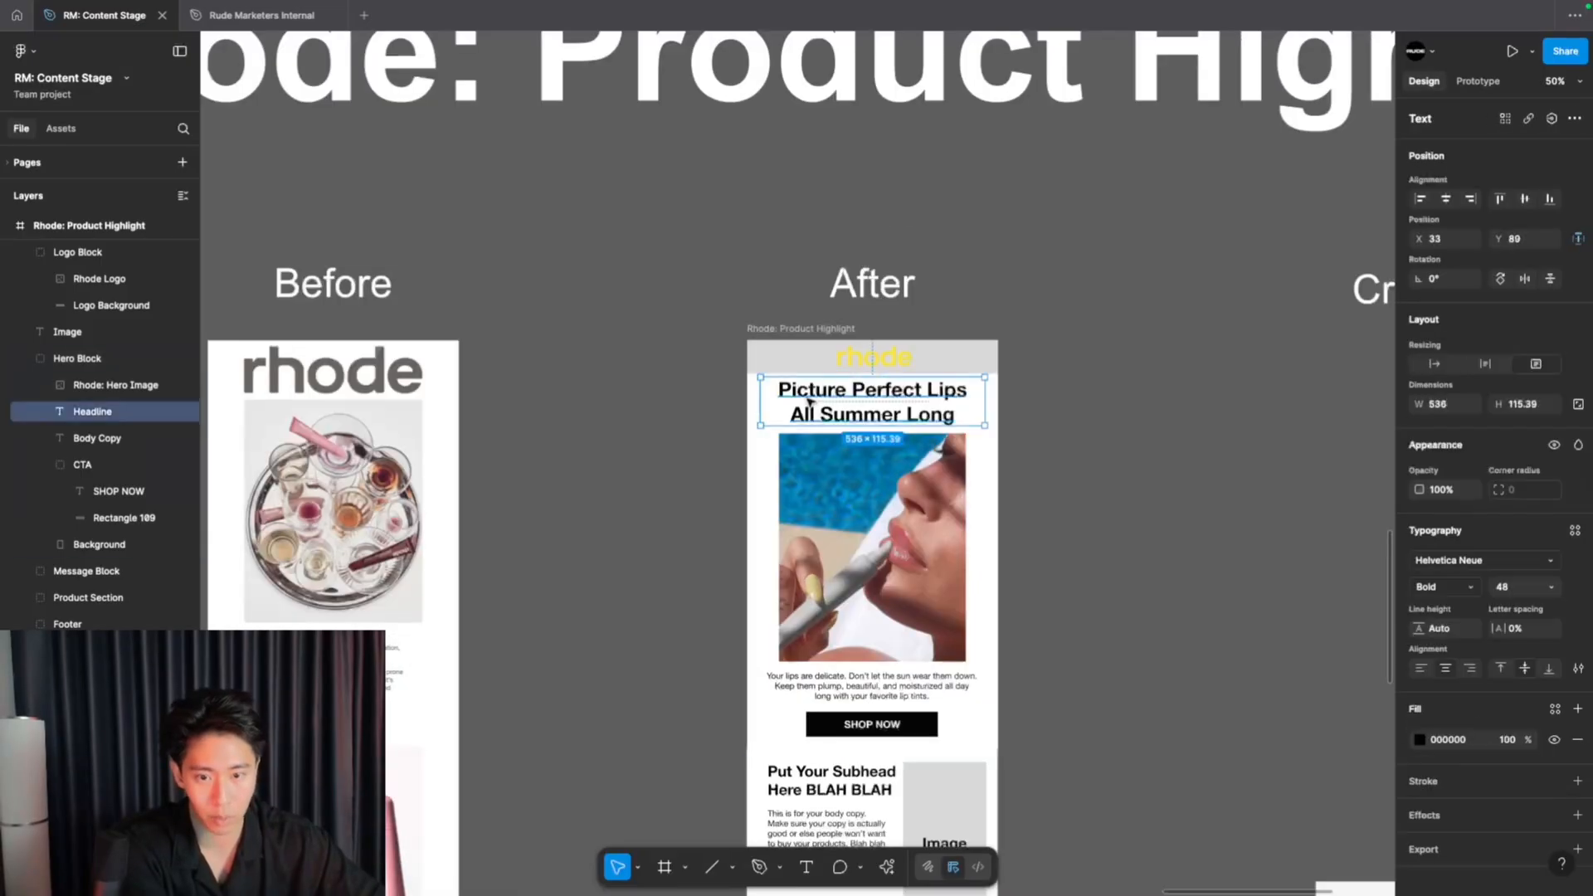
pyautogui.click(751, 510)
pyautogui.scroll(3, 751, 510)
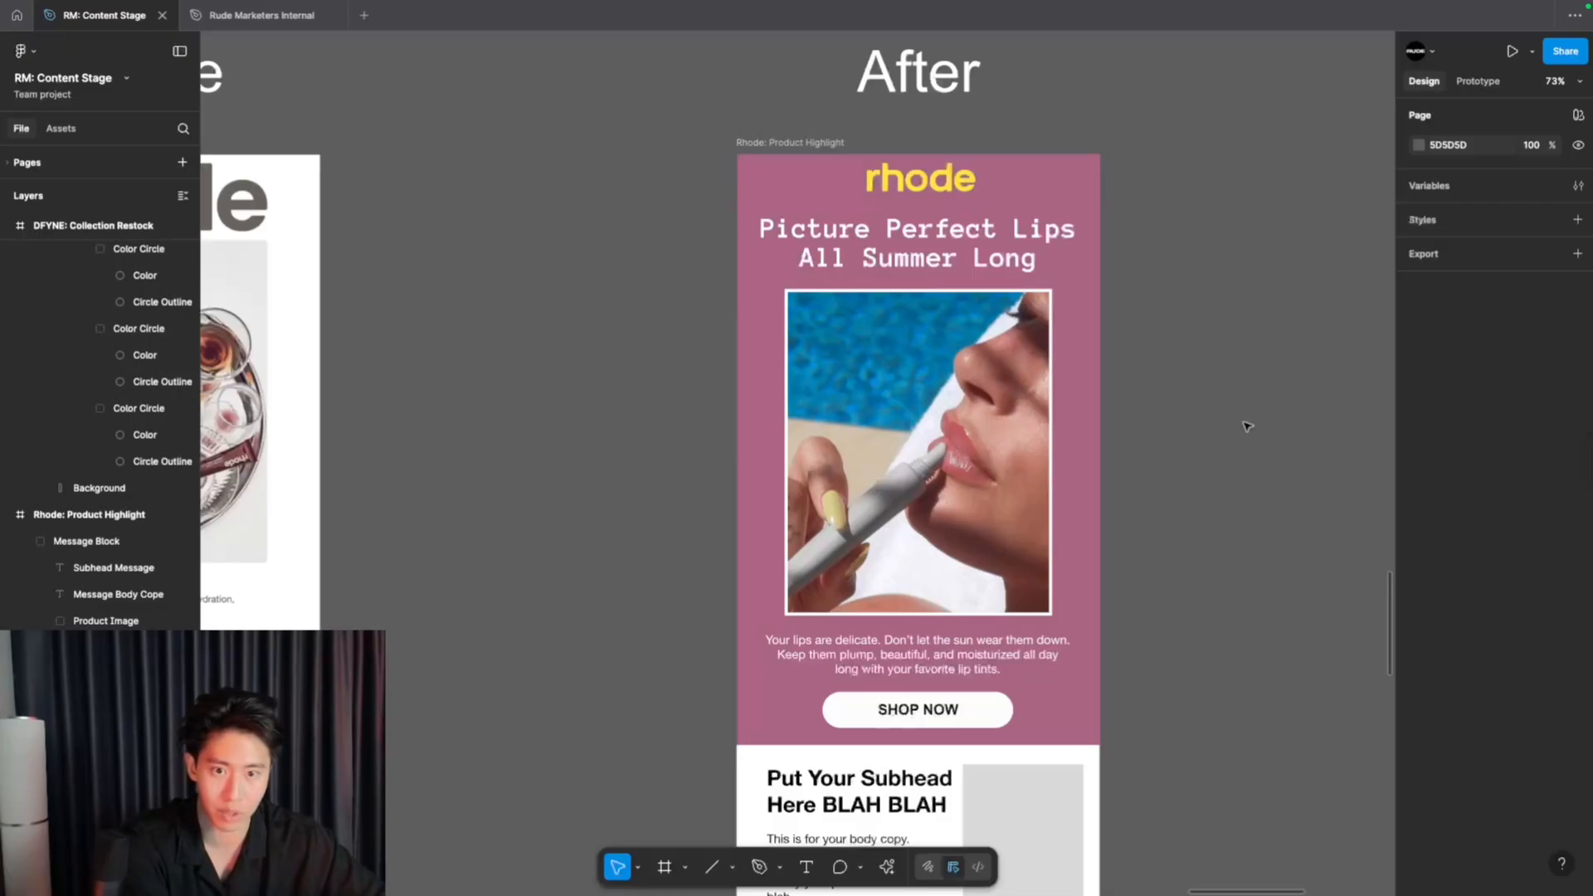
# - Place the pink lip tint product picture over the grey image placeholder in the Rhode email's message block
pyautogui.scroll(-3, 1203, 401)
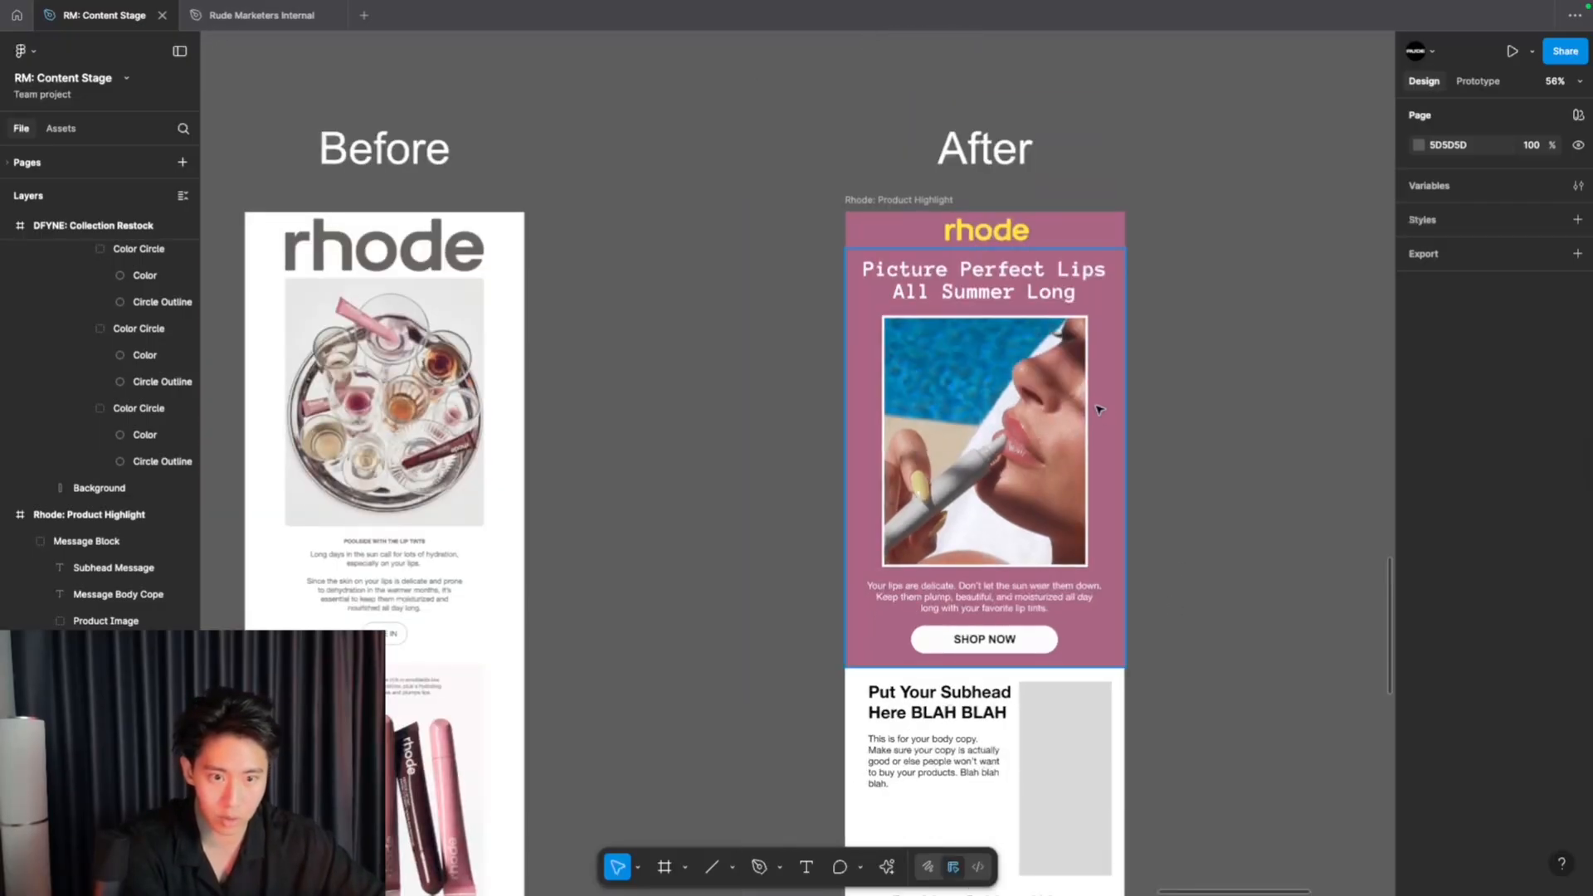
pyautogui.scroll(-2, 1116, 392)
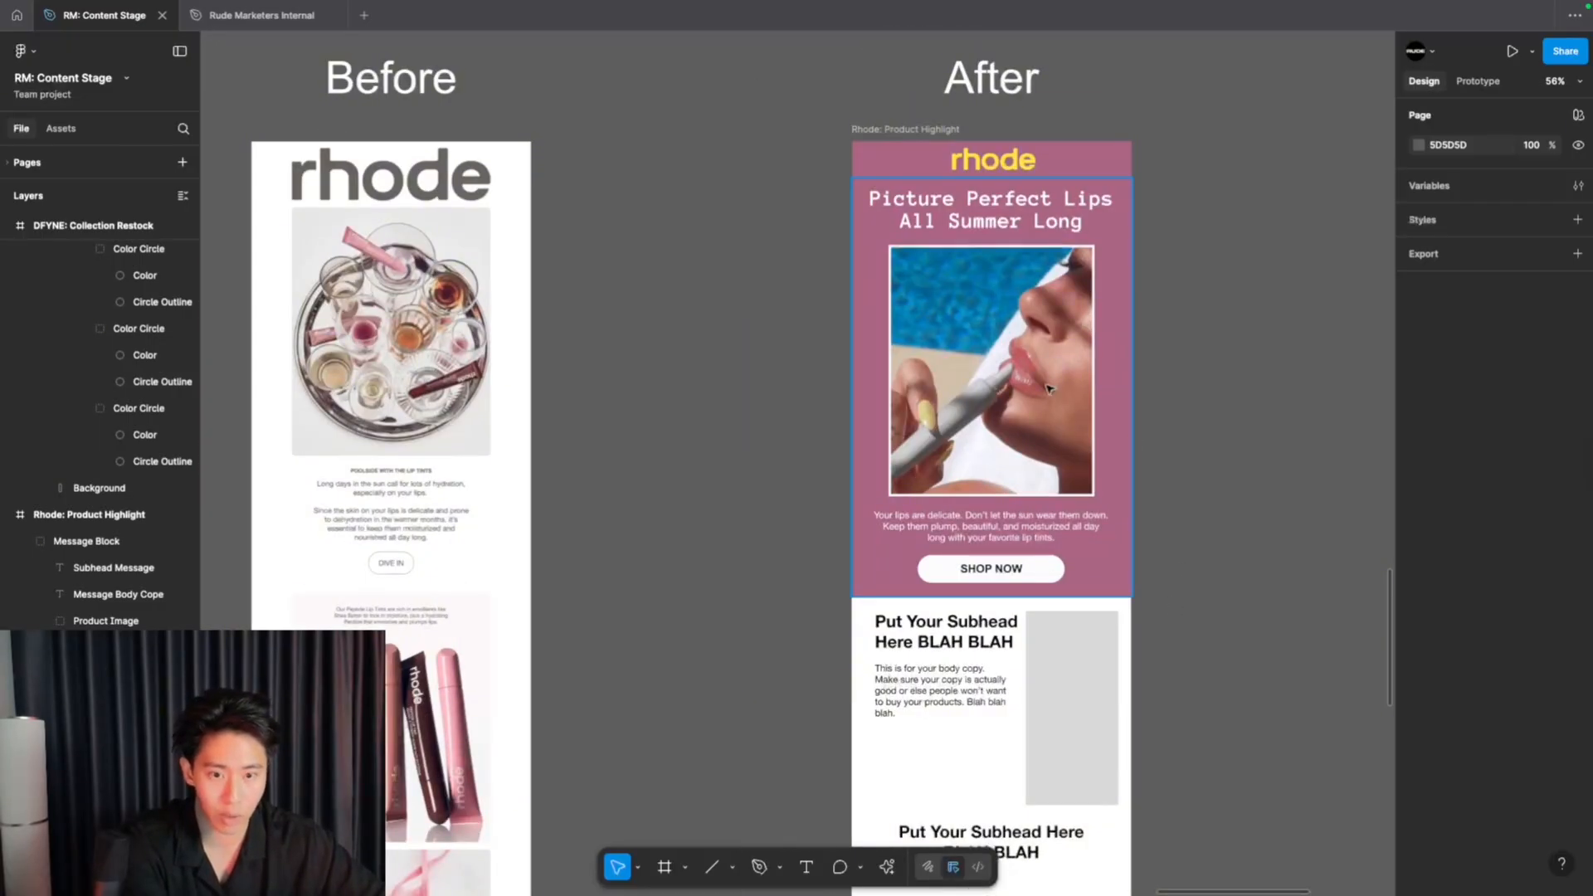
pyautogui.scroll(-15, 1048, 388)
pyautogui.scroll(16, 1037, 584)
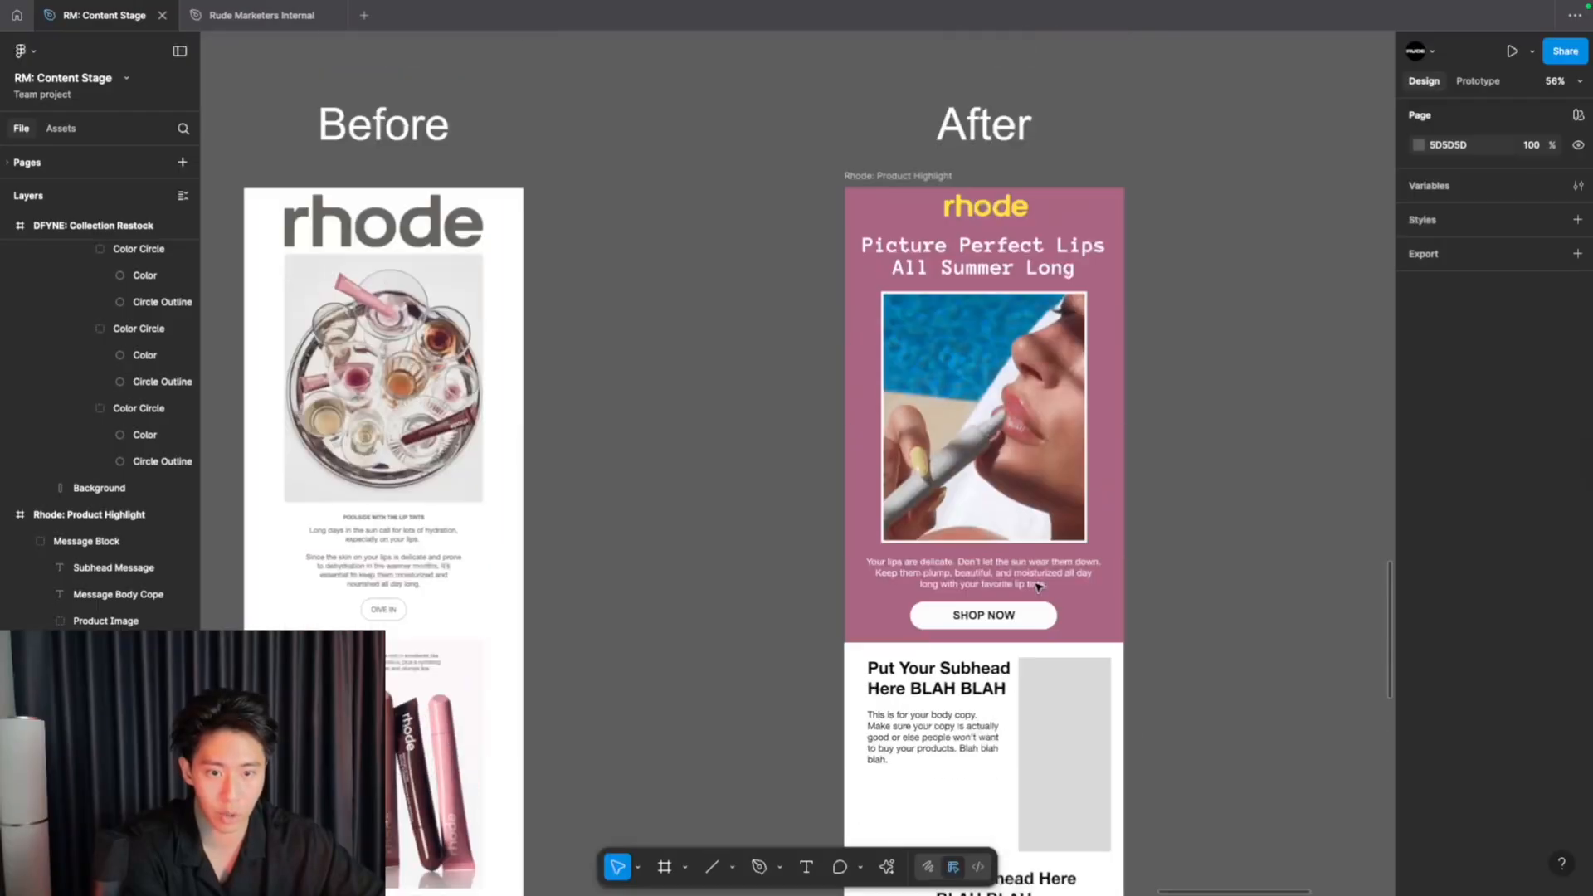
pyautogui.scroll(-4, 1038, 586)
pyautogui.scroll(-3, 1038, 586)
pyautogui.moveTo(1211, 588); pyautogui.dragTo(808, 667)
pyautogui.scroll(5, 808, 666)
pyautogui.hscroll(-2, 808, 665)
pyautogui.press('Escape')
pyautogui.scroll(3, 806, 665)
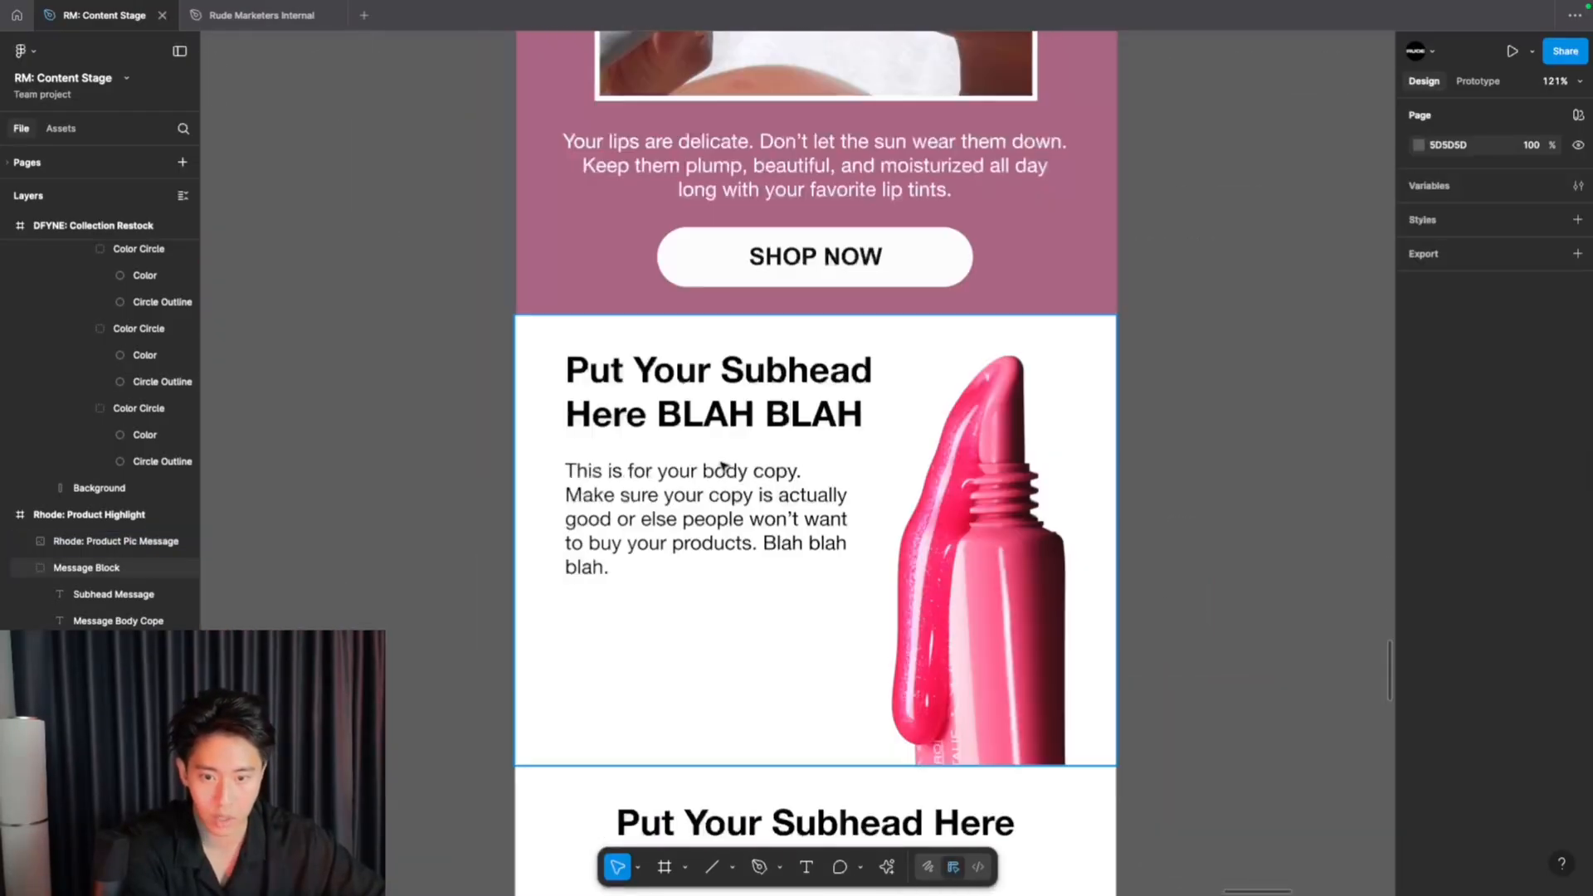
# - Compare the message block beneath the hero with the original email's Peptide Lip Tints copy above the five tubes
pyautogui.scroll(-5, 722, 467)
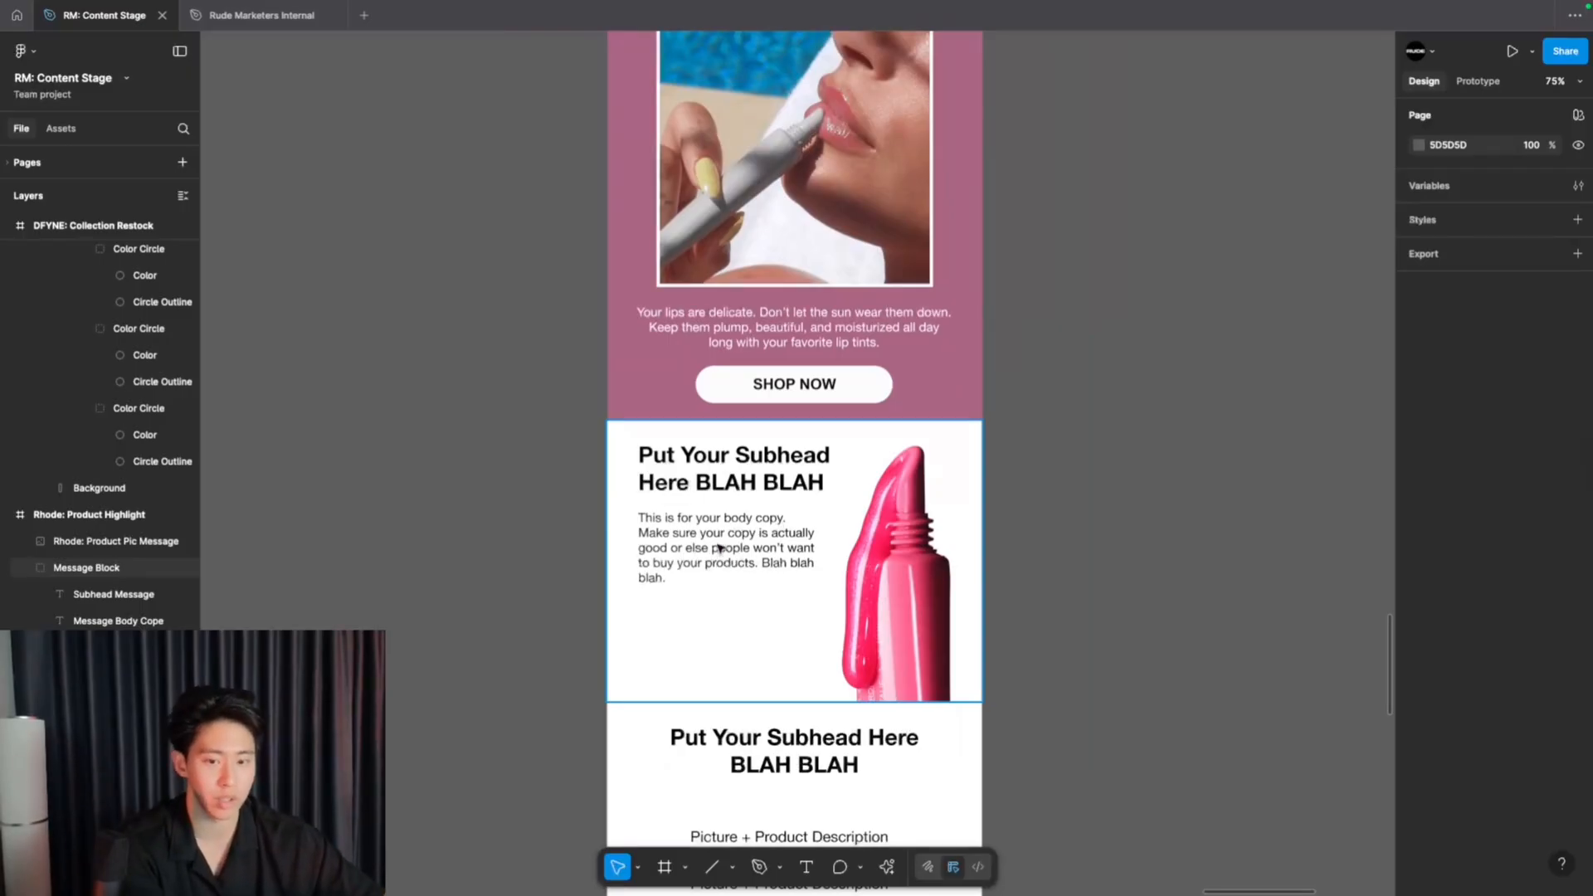
pyautogui.scroll(2, 829, 589)
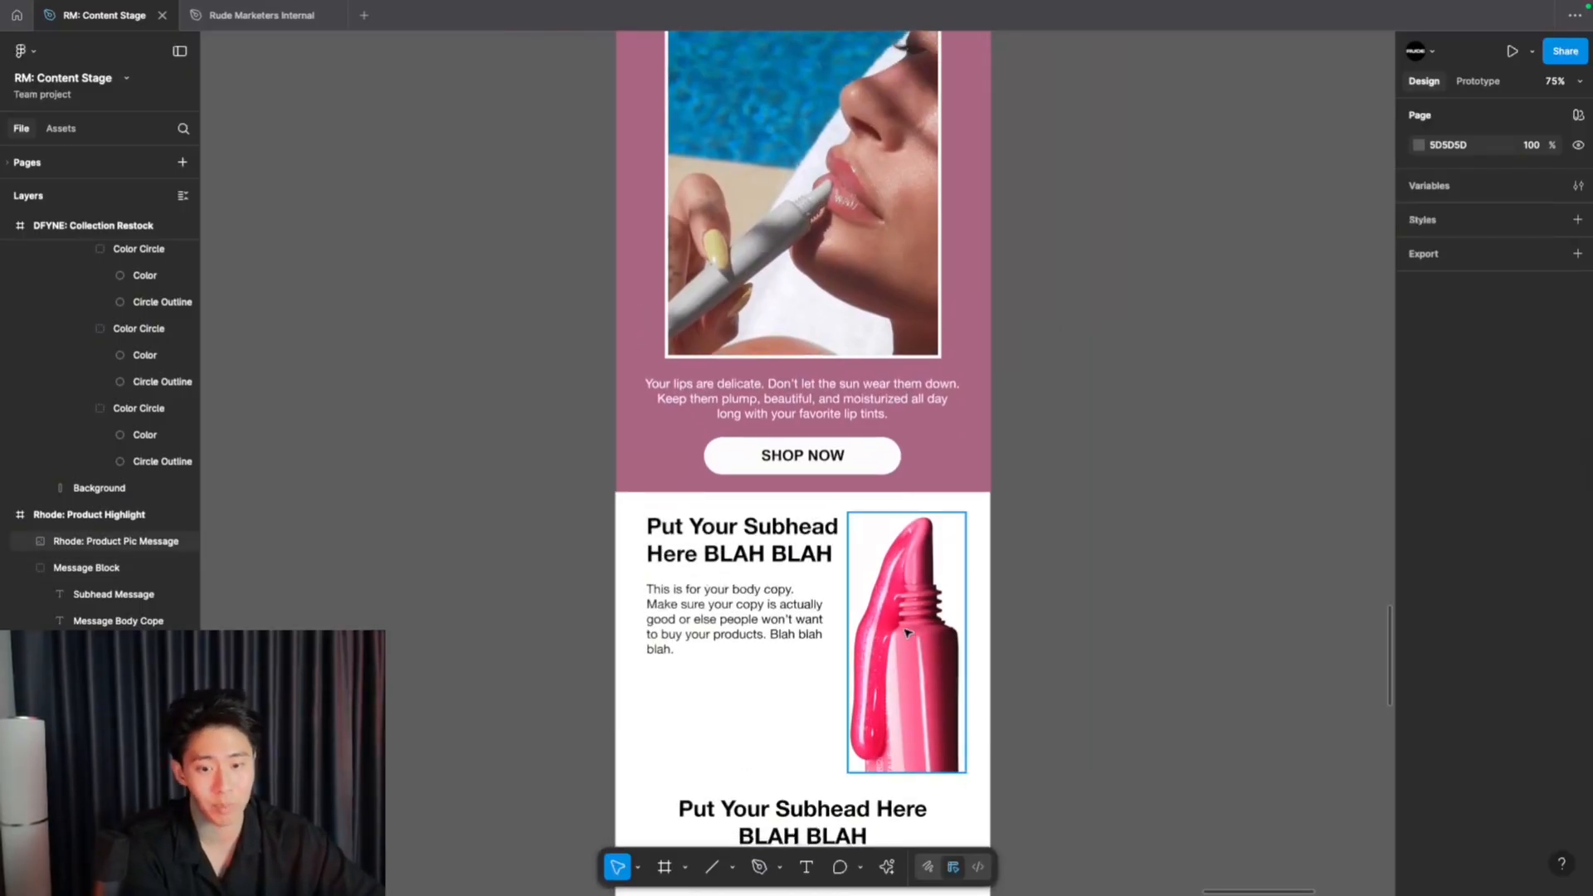
pyautogui.scroll(-3, 934, 636)
pyautogui.scroll(1, 908, 632)
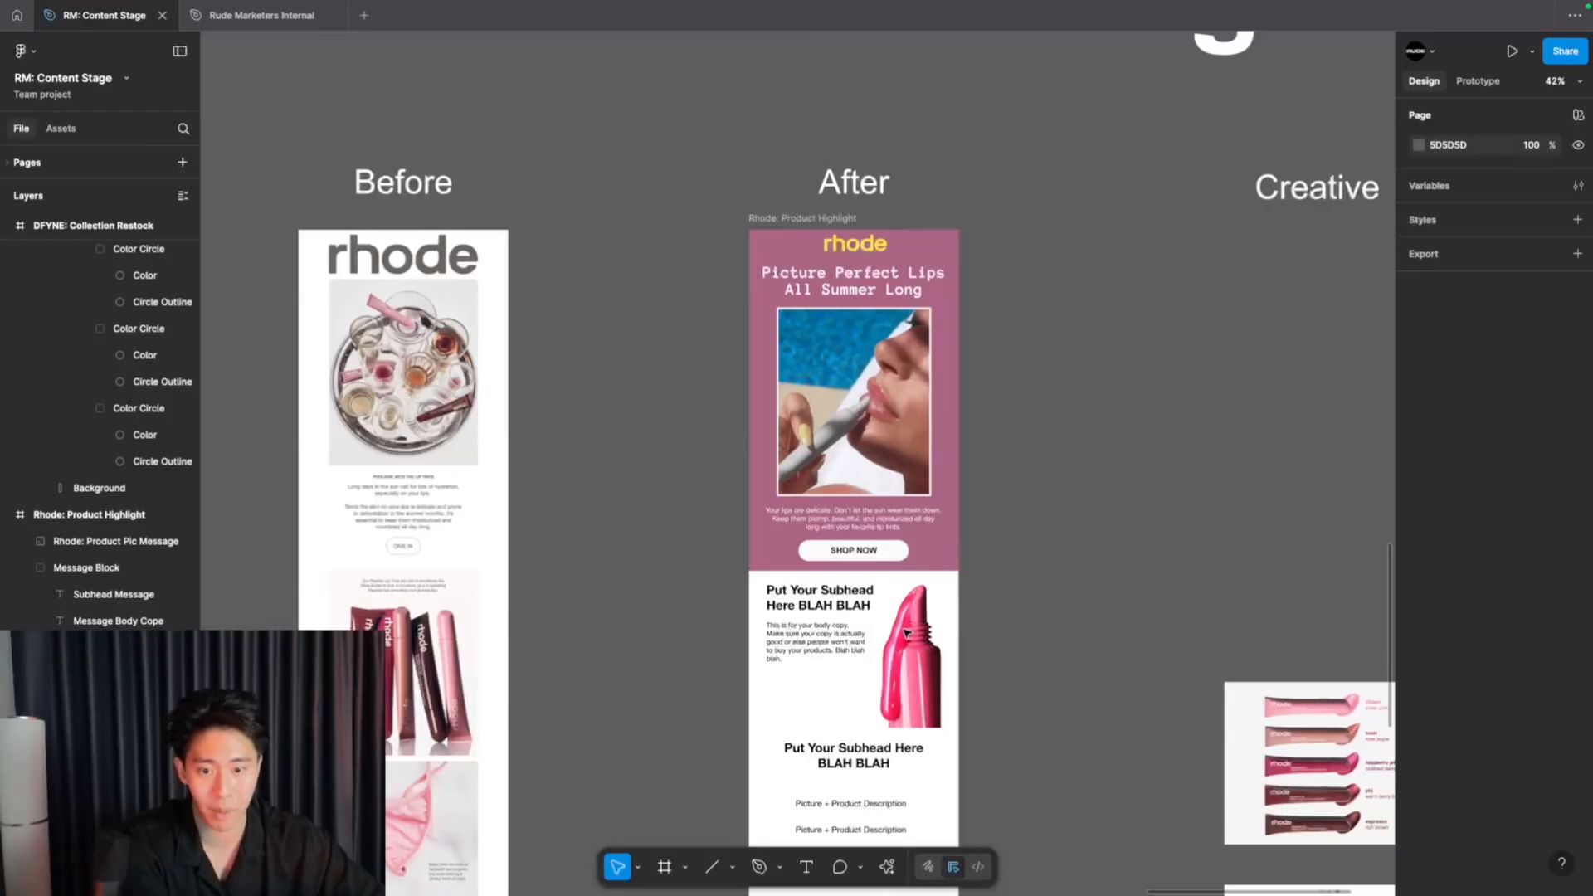
pyautogui.click(907, 635)
pyautogui.scroll(3, 809, 644)
pyautogui.hscroll(-5, 507, 565)
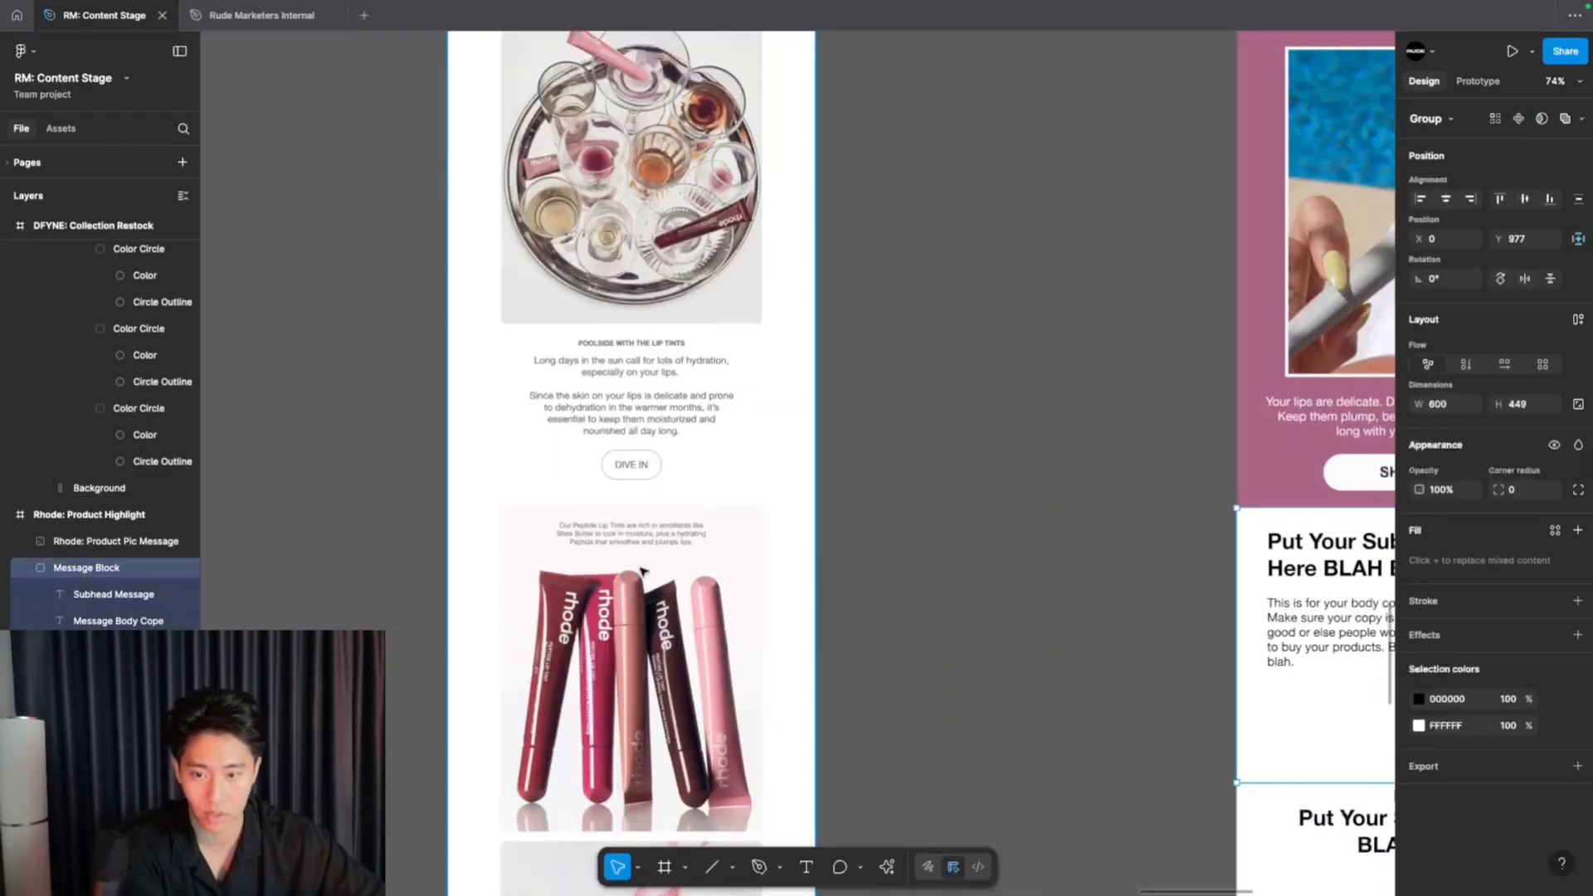
pyautogui.click(612, 546)
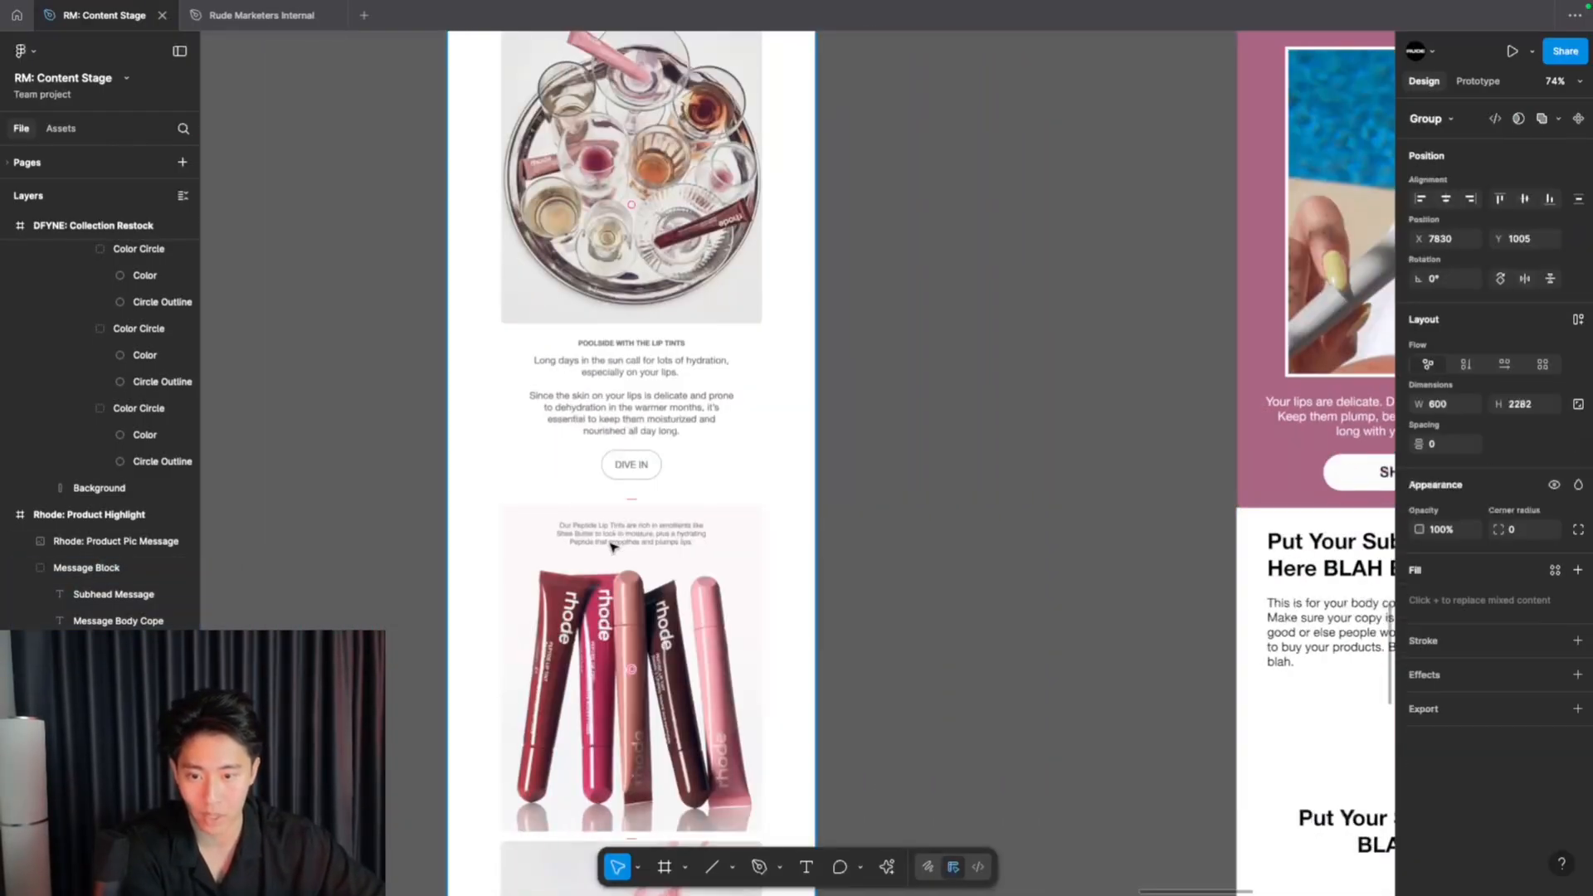
pyautogui.press('Escape')
pyautogui.scroll(5, 622, 540)
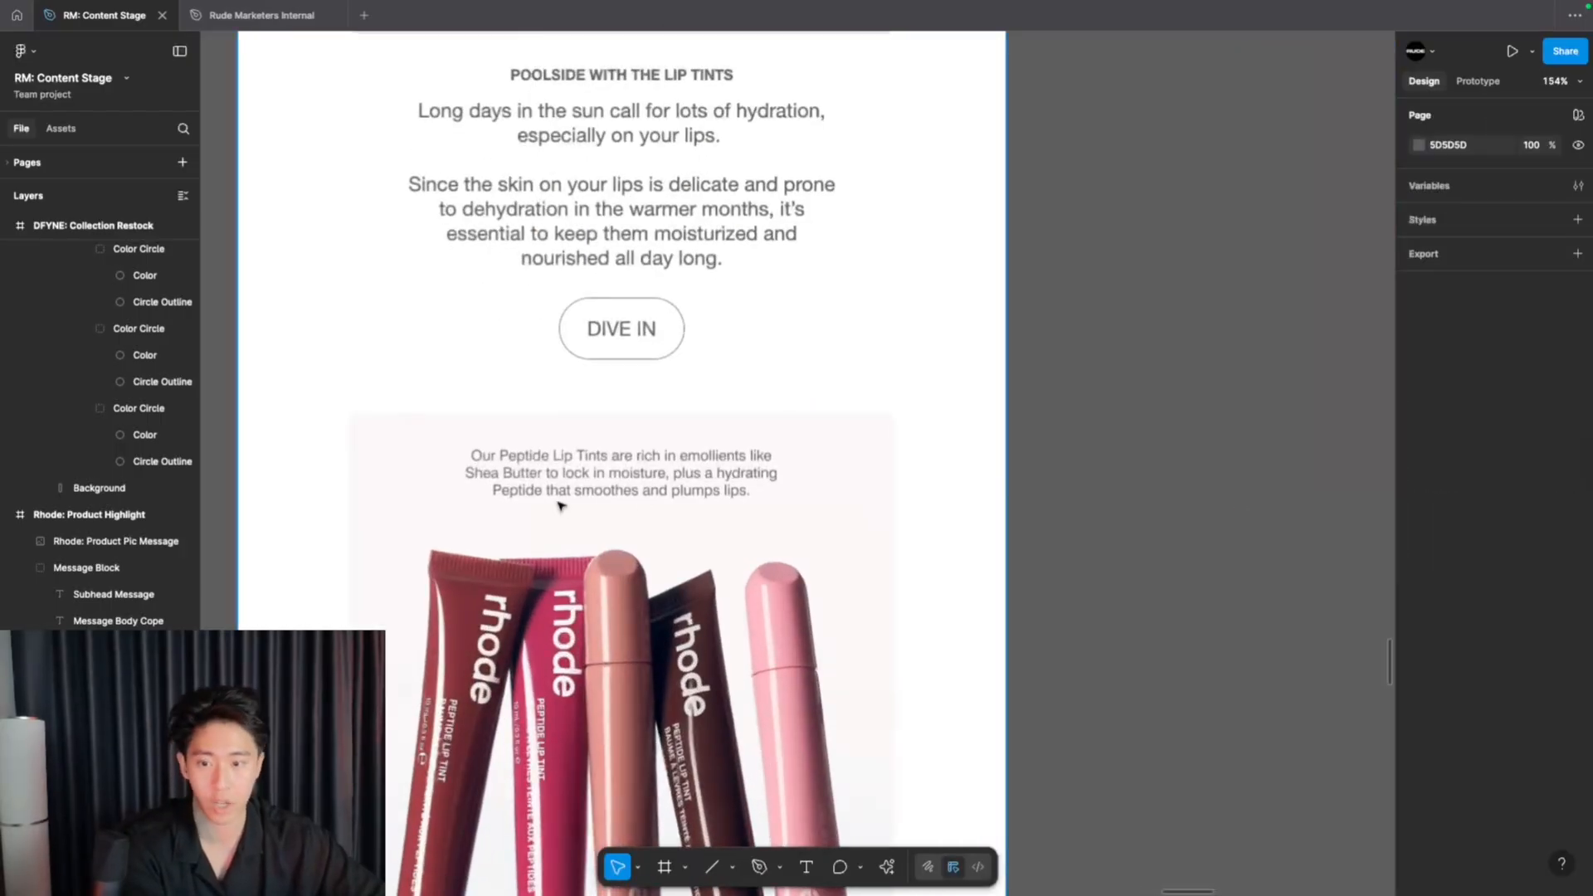
pyautogui.scroll(-7, 724, 513)
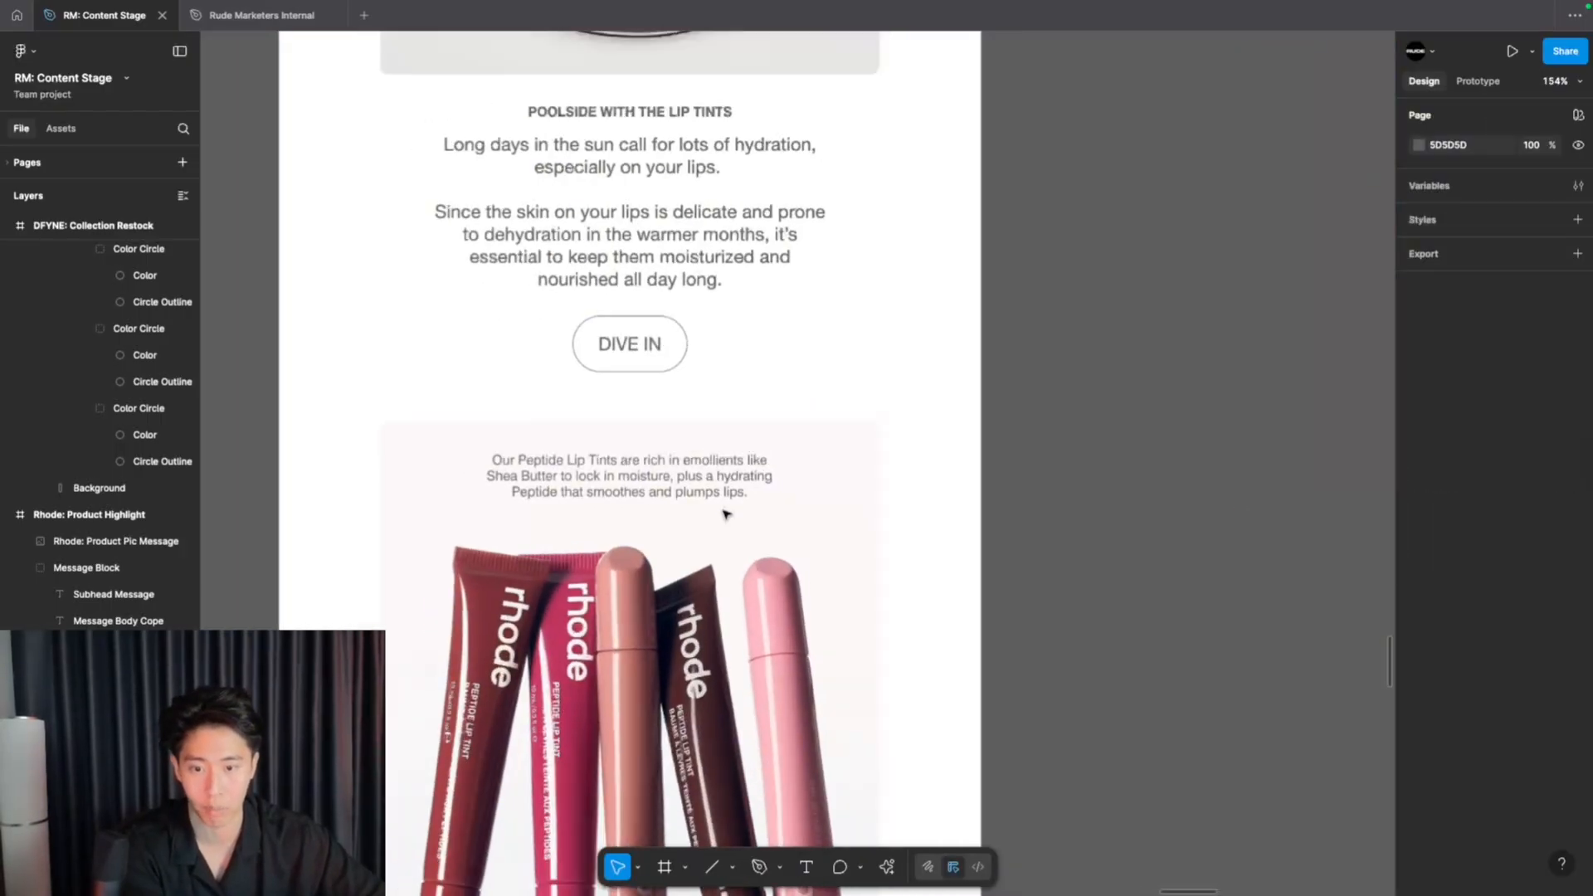
# - Fill the message block with the subhead "Because You Deserve The Best" in Anonymous Pro and Peptide Lip Tints body copy, both coloured A56585
pyautogui.hscroll(5, 726, 513)
pyautogui.scroll(5, 789, 518)
pyautogui.scroll(-2, 790, 518)
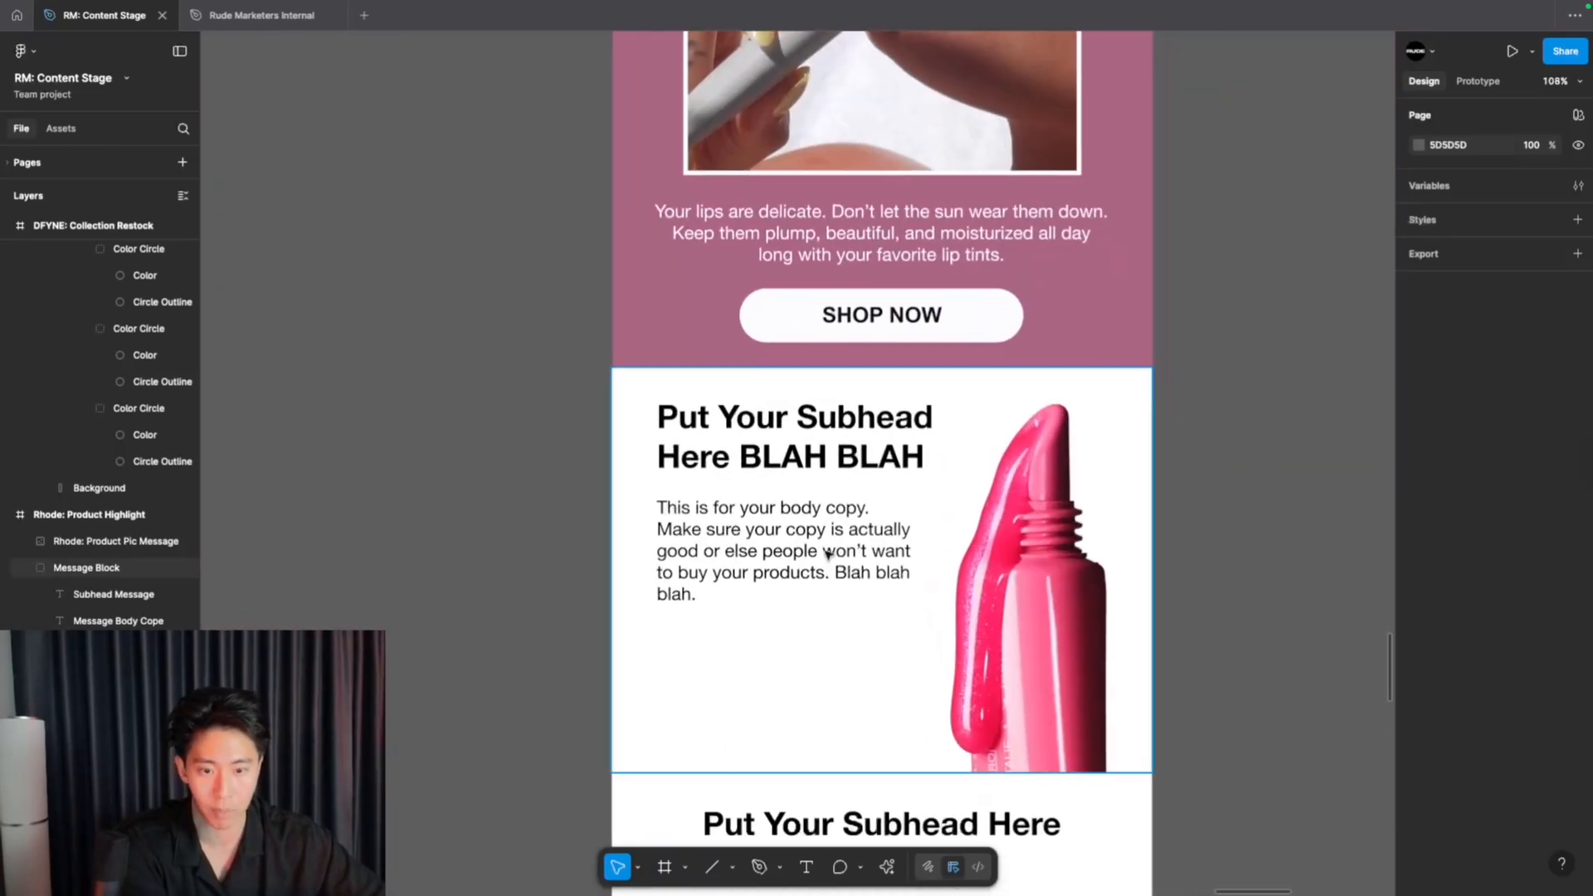
pyautogui.click(830, 553)
pyautogui.doubleClick(776, 433)
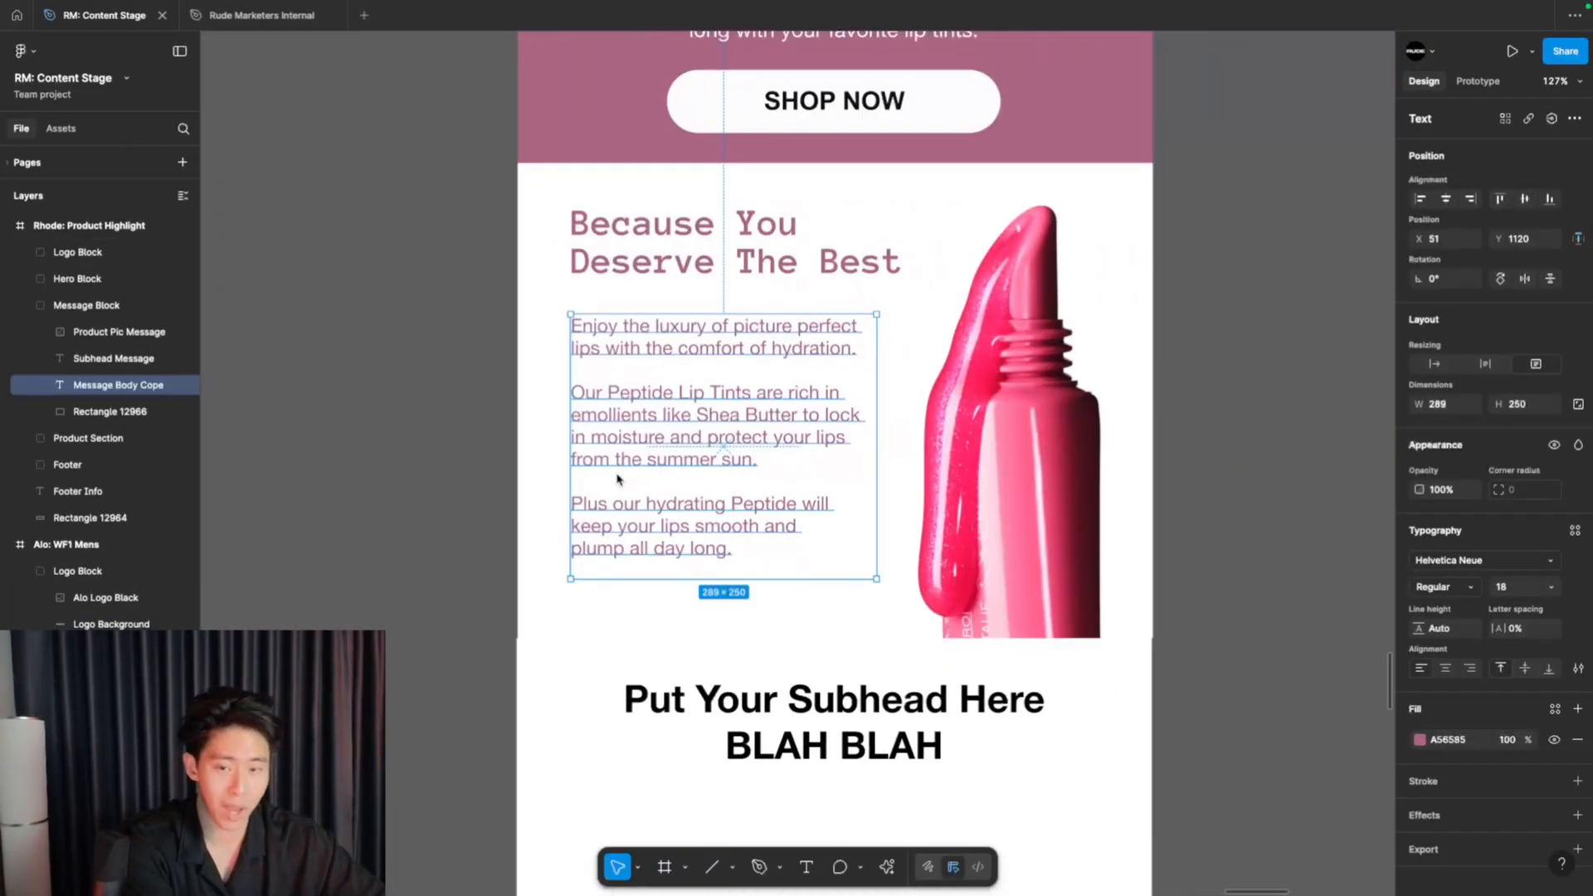
# - Review the message block's subhead, three-paragraph body copy and lip tint picture against the hero block above
pyautogui.hscroll(-3, 739, 433)
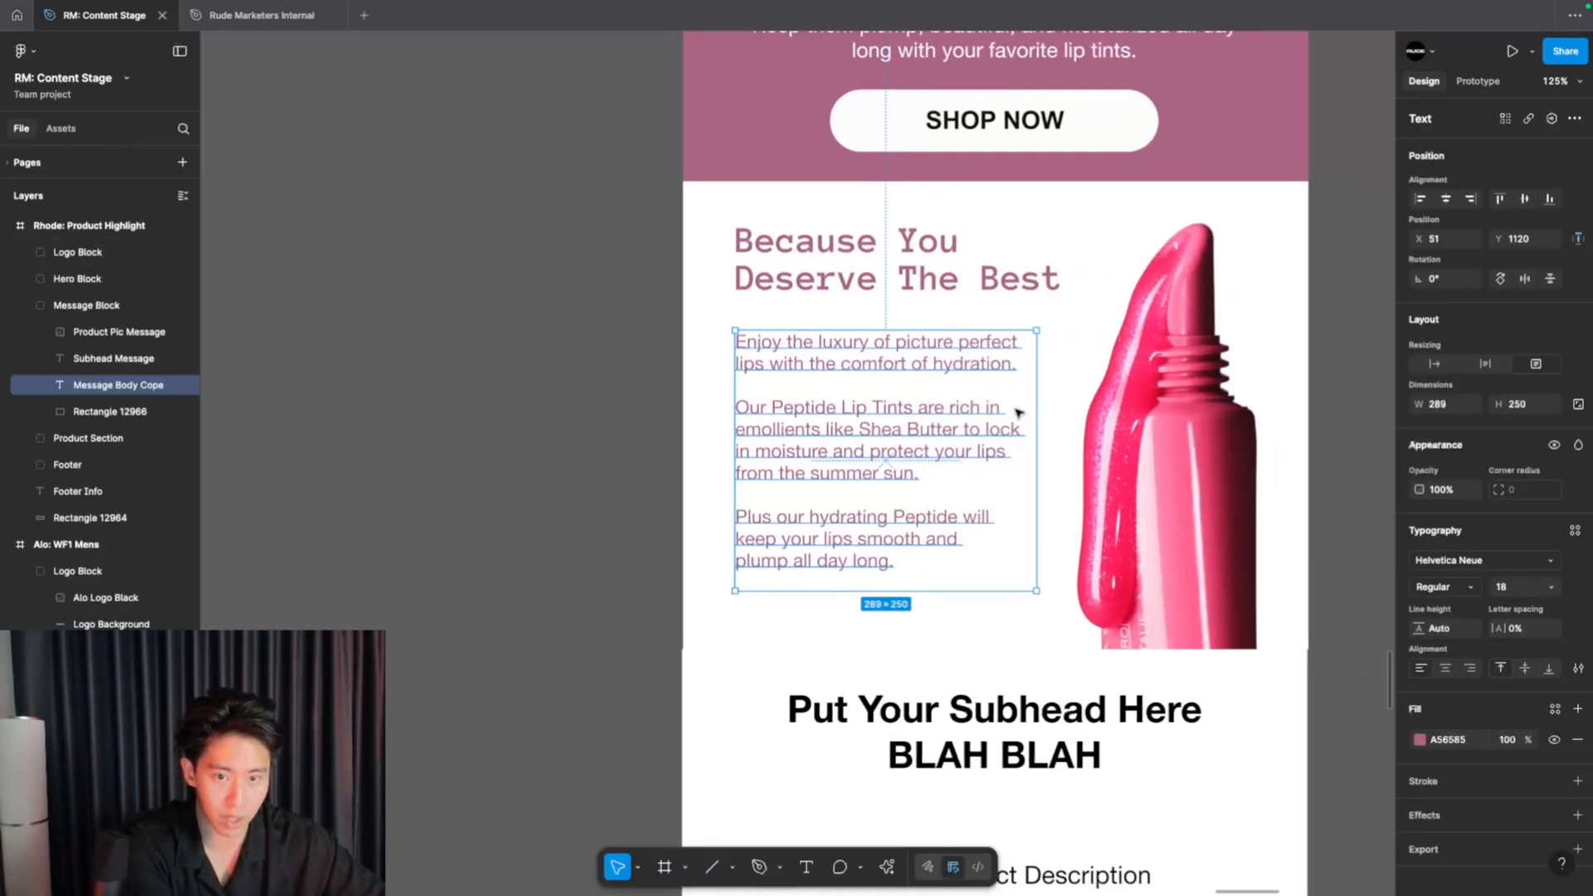
pyautogui.doubleClick(753, 290)
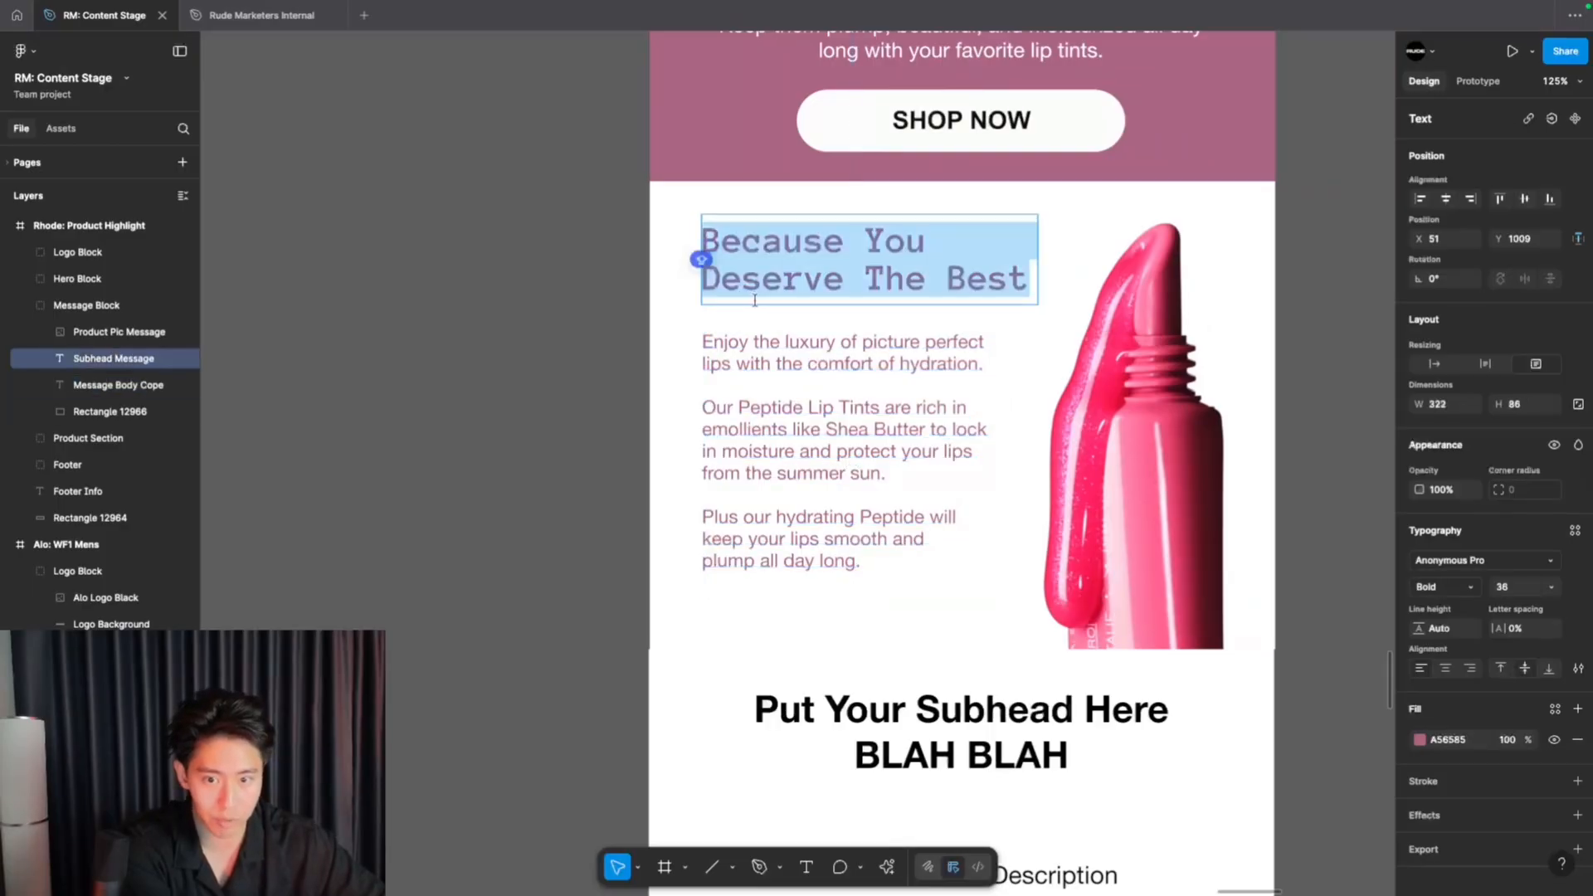
pyautogui.click(779, 390)
pyautogui.scroll(-3, 779, 390)
pyautogui.scroll(3, 1185, 380)
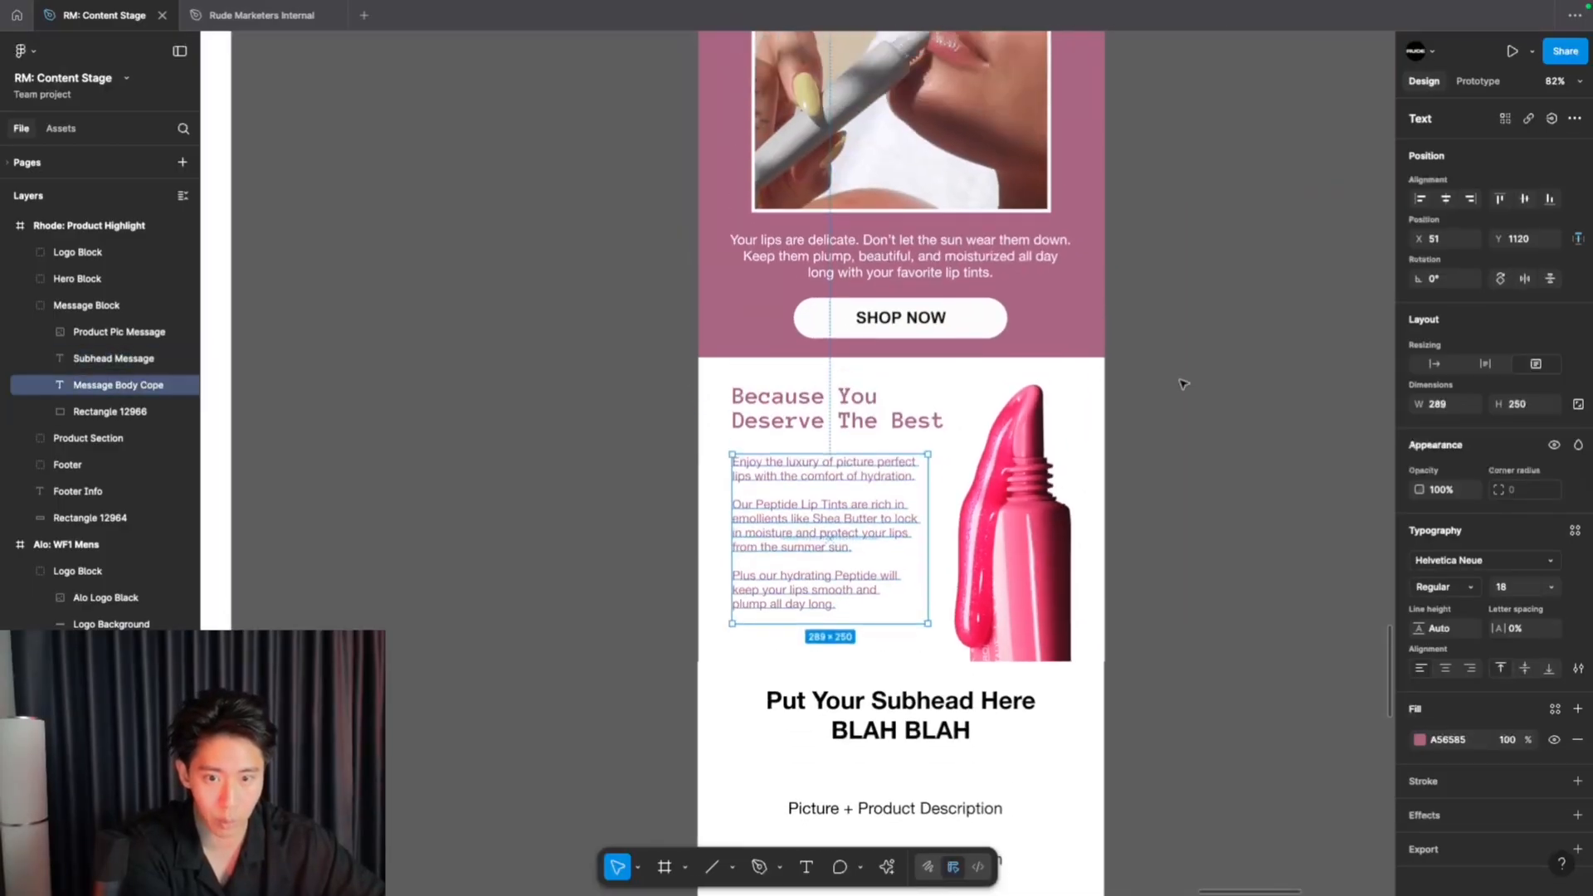
pyautogui.click(1185, 381)
pyautogui.scroll(5, 1036, 357)
pyautogui.scroll(-5, 1036, 359)
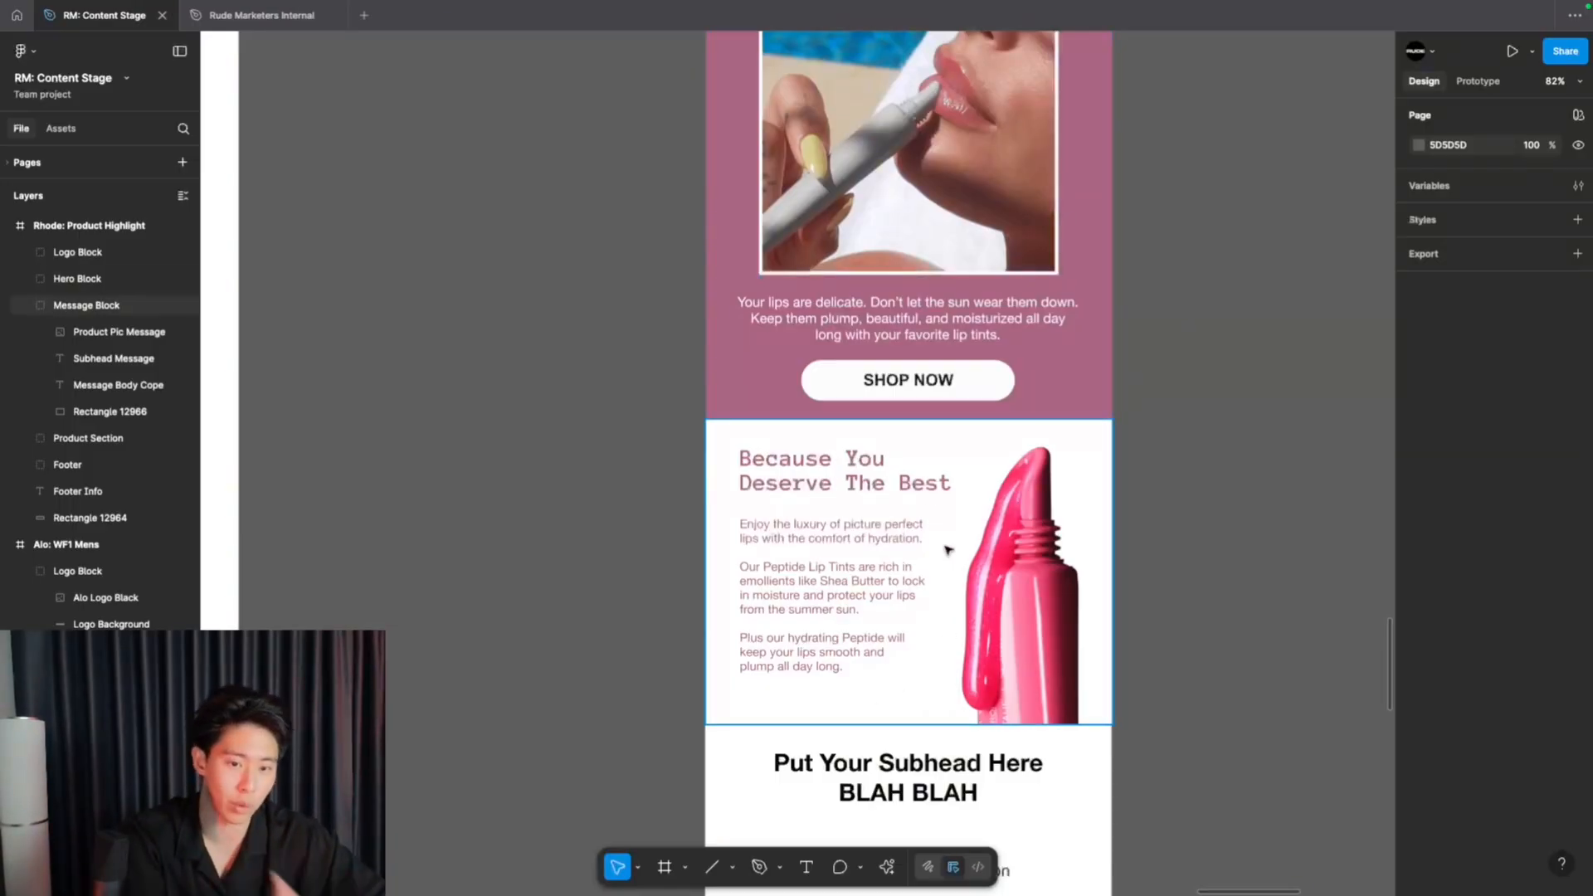
pyautogui.scroll(5, 765, 572)
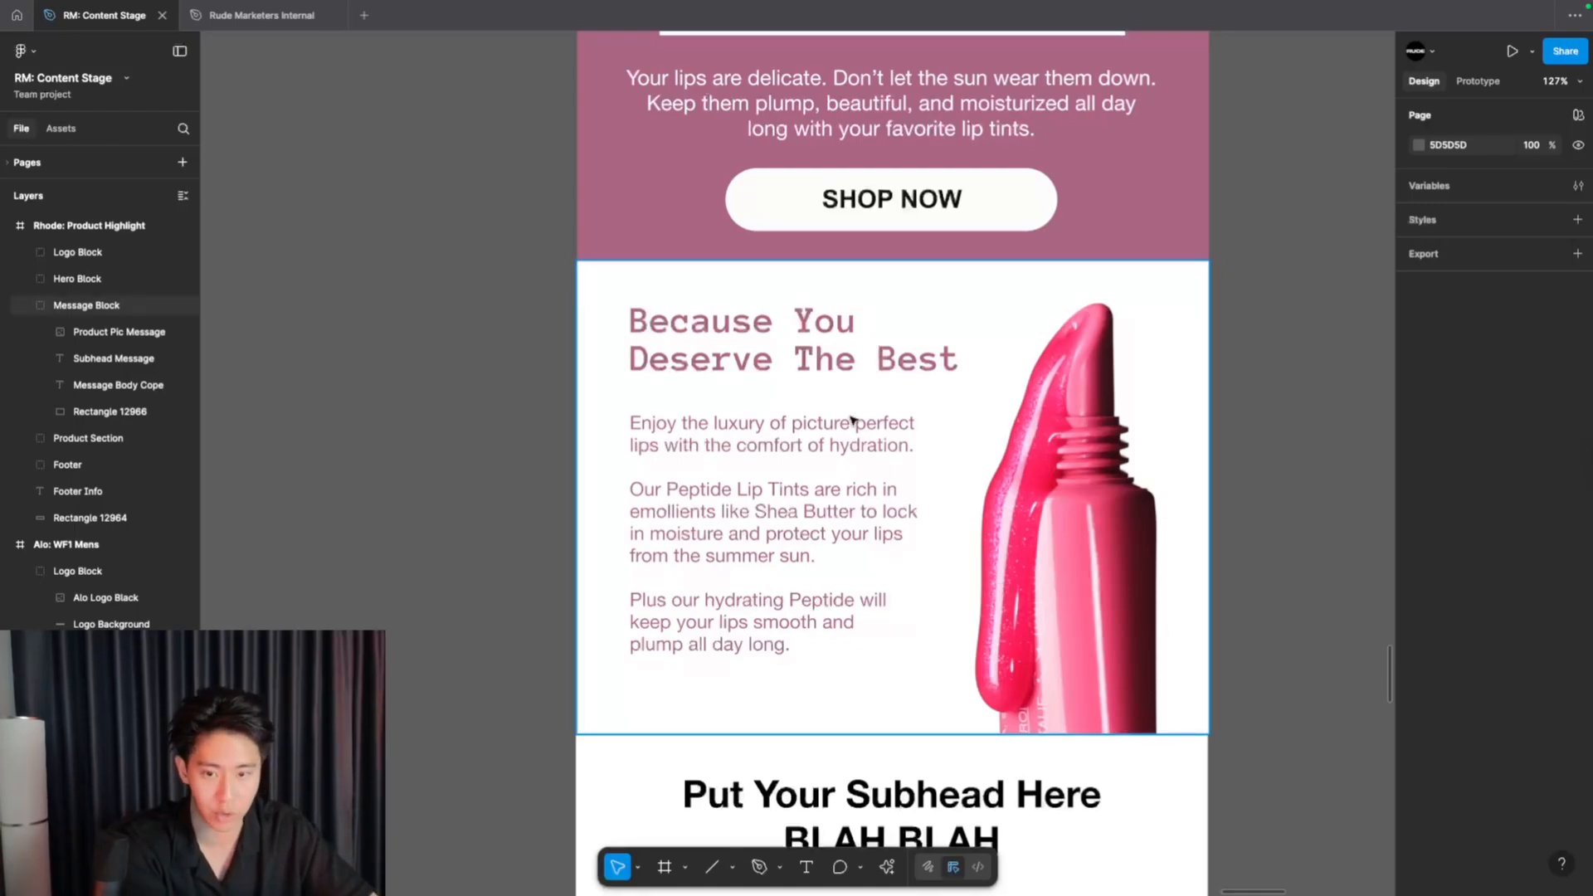
pyautogui.scroll(3, 854, 420)
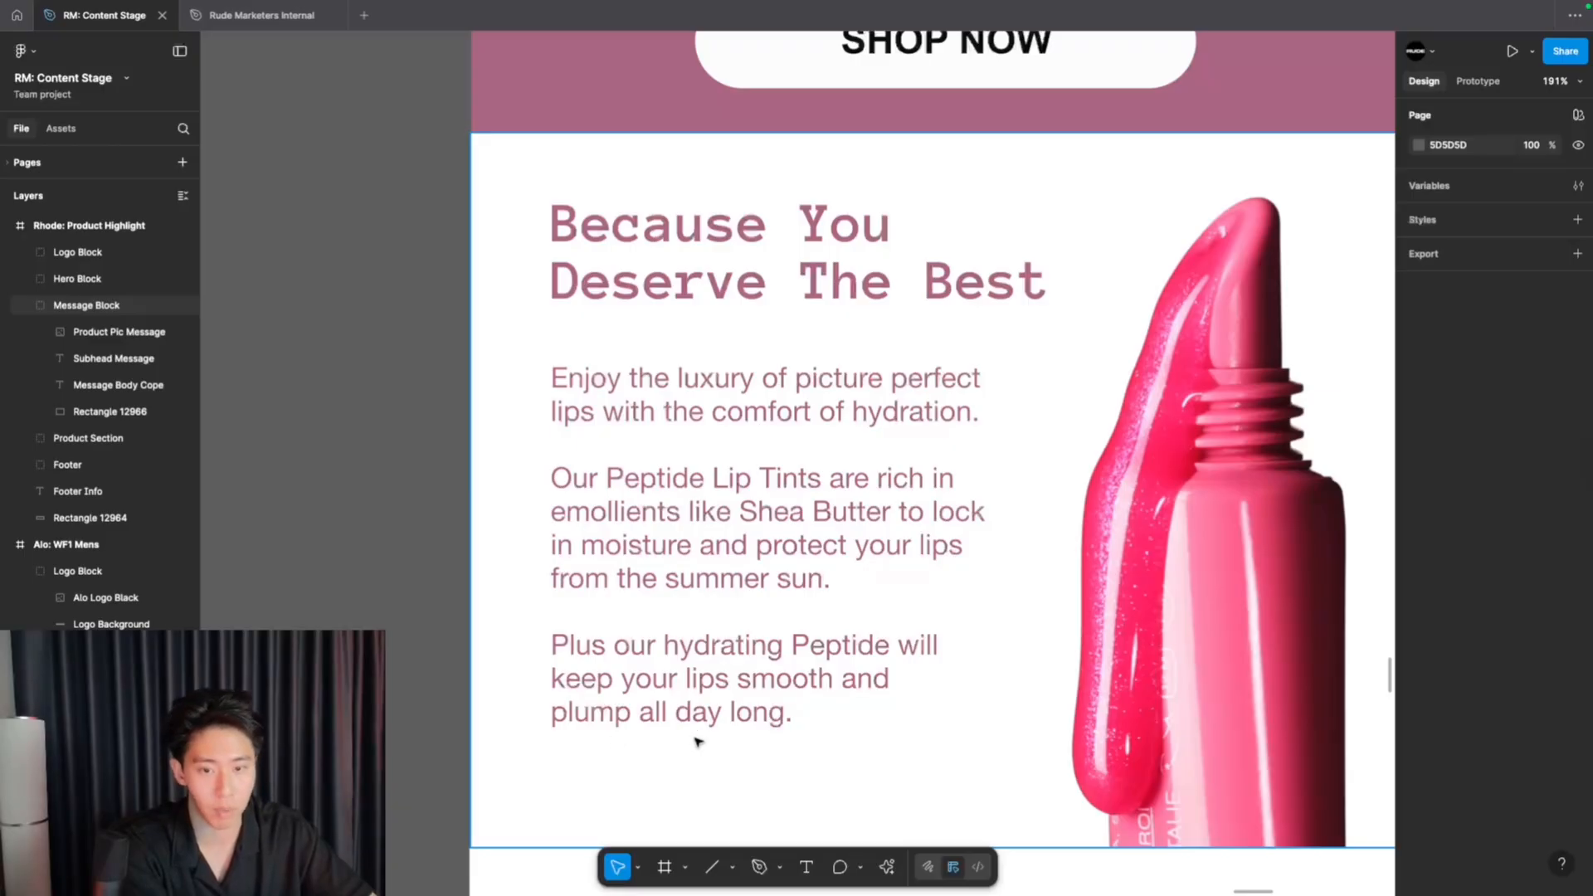
pyautogui.scroll(-3, 697, 743)
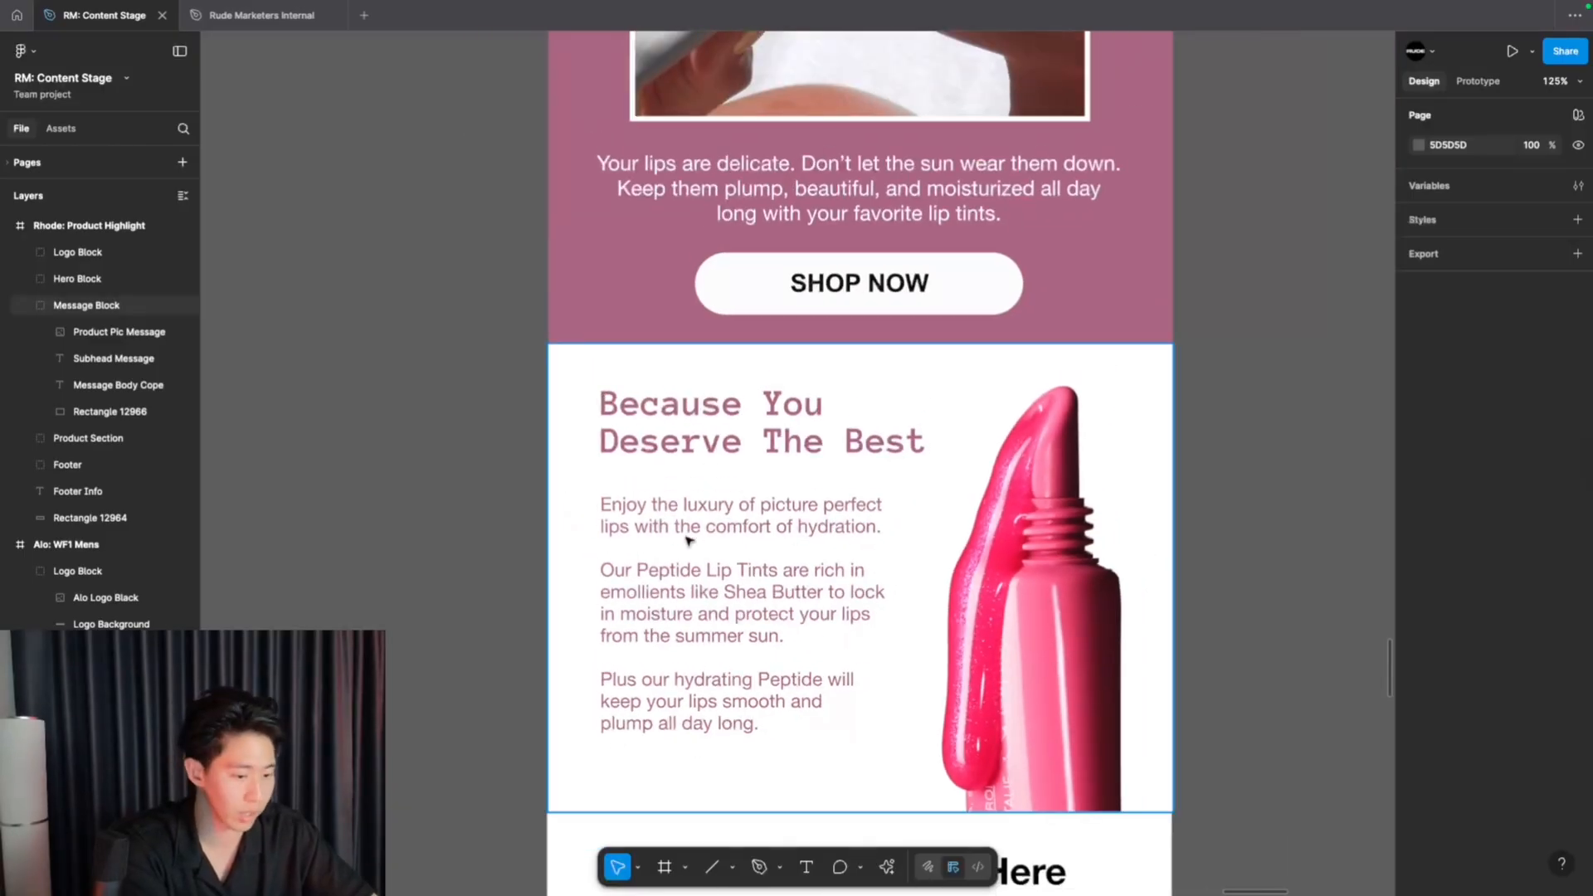
pyautogui.scroll(-3, 1244, 558)
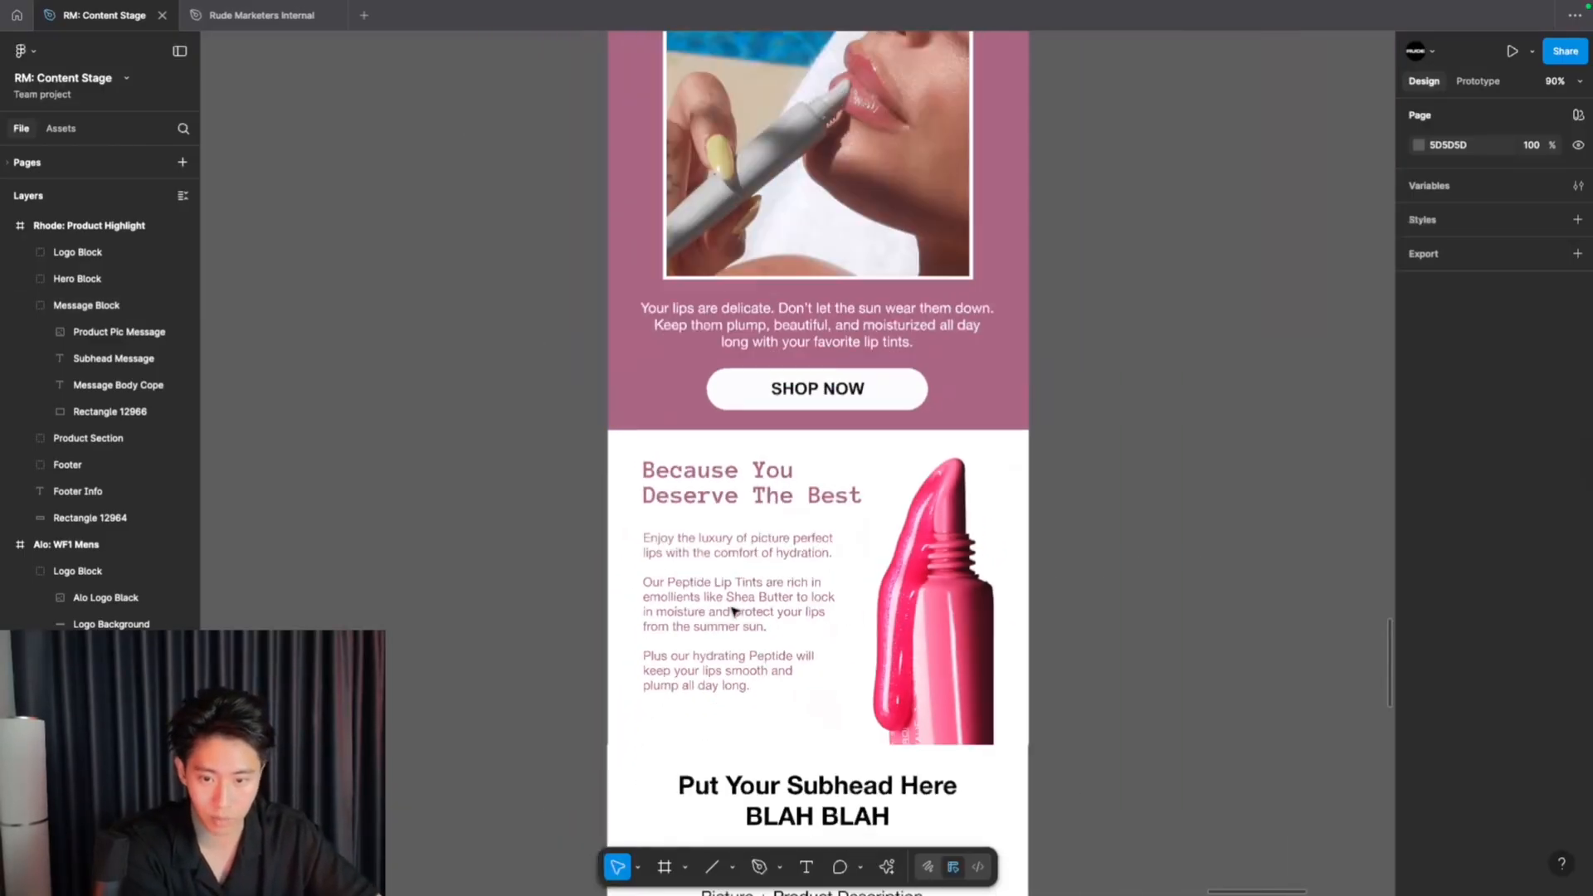
pyautogui.hscroll(-5, 615, 481)
pyautogui.hscroll(5, 615, 481)
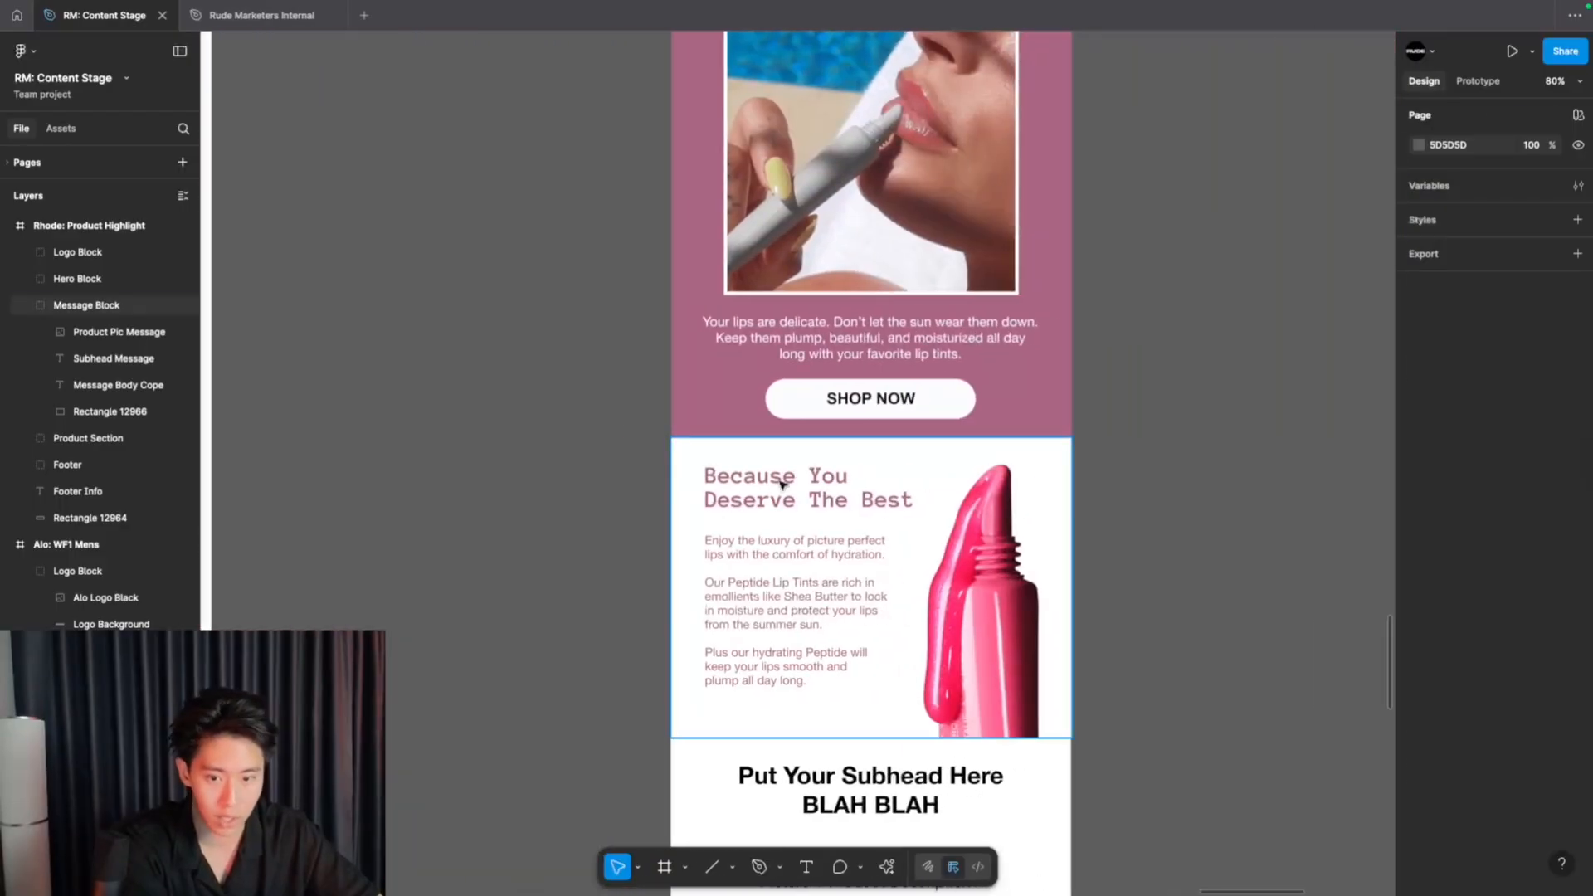
# - Set the product section's placeholder subhead in Anonymous Pro Bold at size 36, matching the message block's subhead
pyautogui.click(784, 488)
pyautogui.scroll(3, 975, 555)
pyautogui.scroll(2, 975, 554)
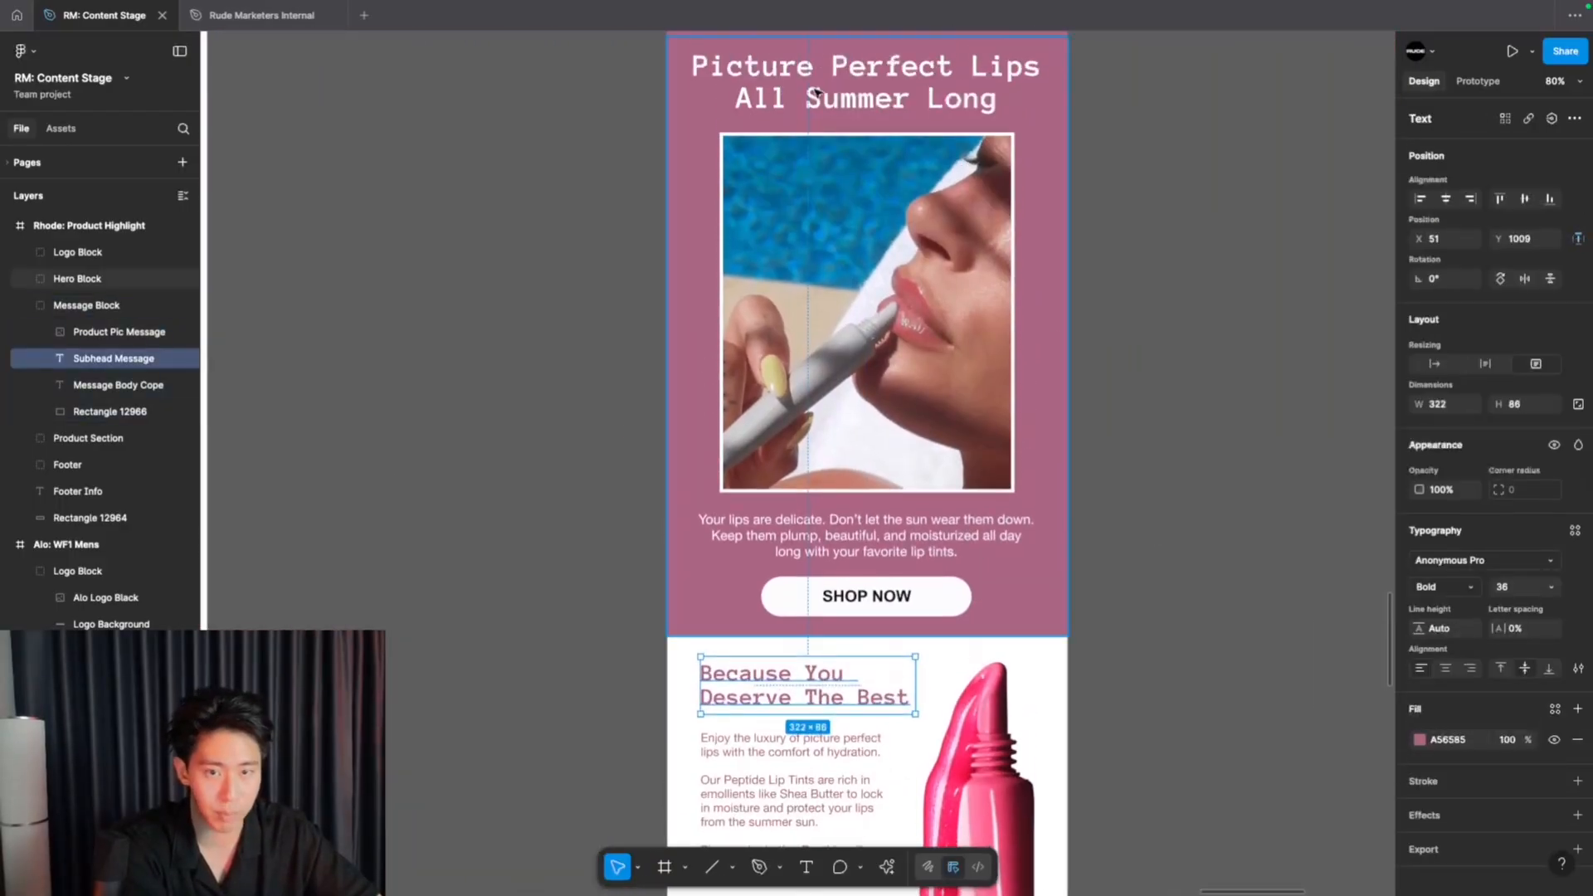
pyautogui.click(821, 93)
pyautogui.click(778, 697)
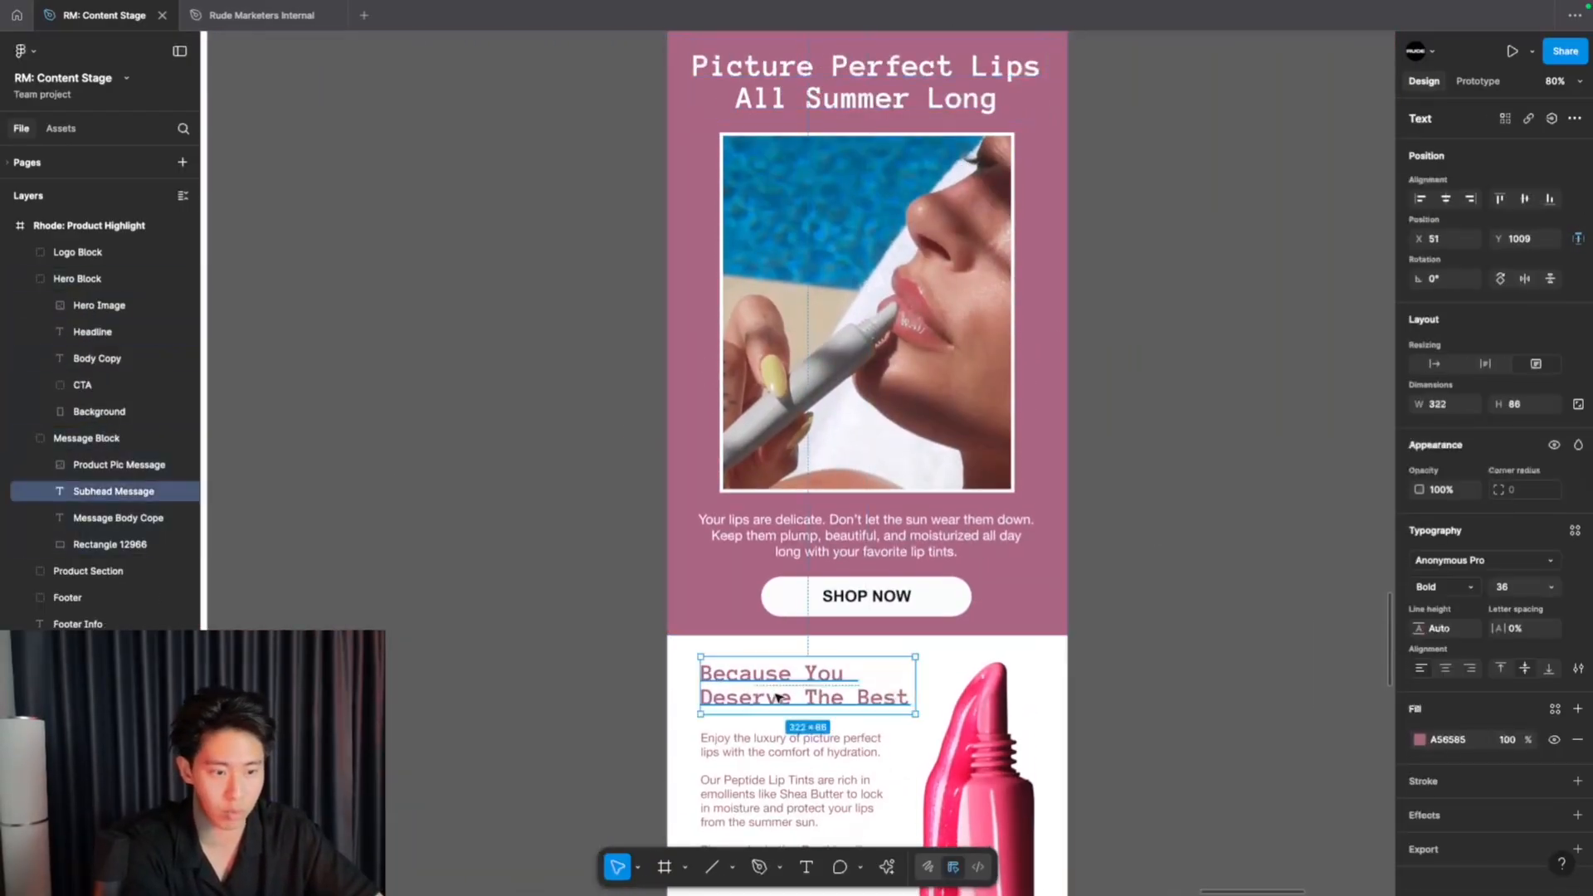
pyautogui.scroll(-1, 778, 697)
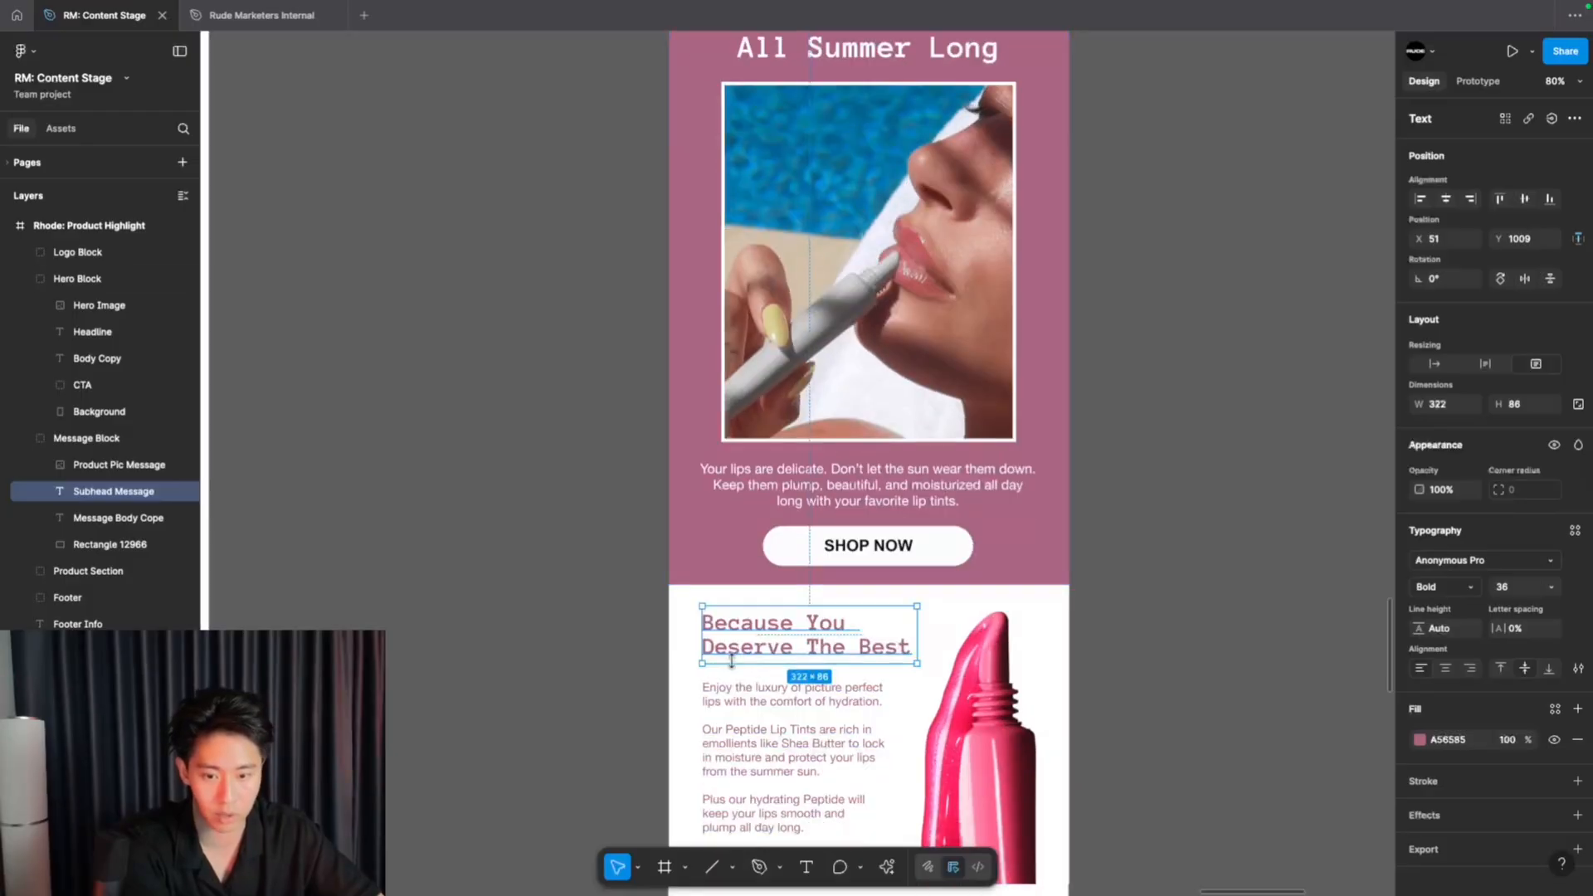
pyautogui.scroll(-4, 734, 664)
pyautogui.click(815, 717)
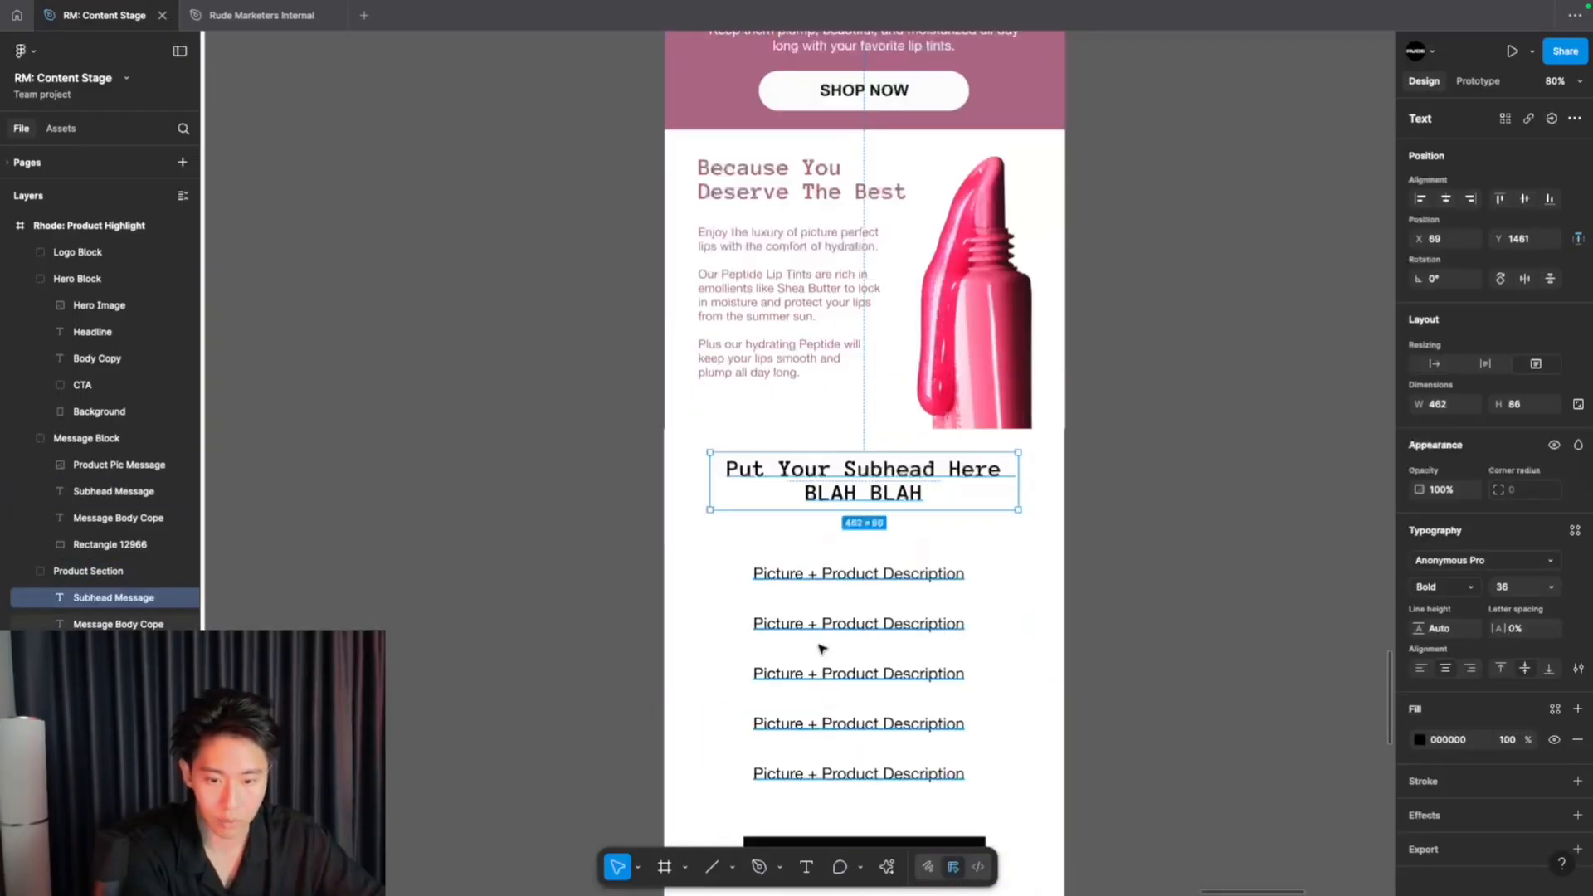
# - Place the five-shade lip tint picture over the Picture + Product Description list, aligned across the email's width beneath the subhead
pyautogui.click(821, 647)
pyautogui.scroll(-5, 821, 649)
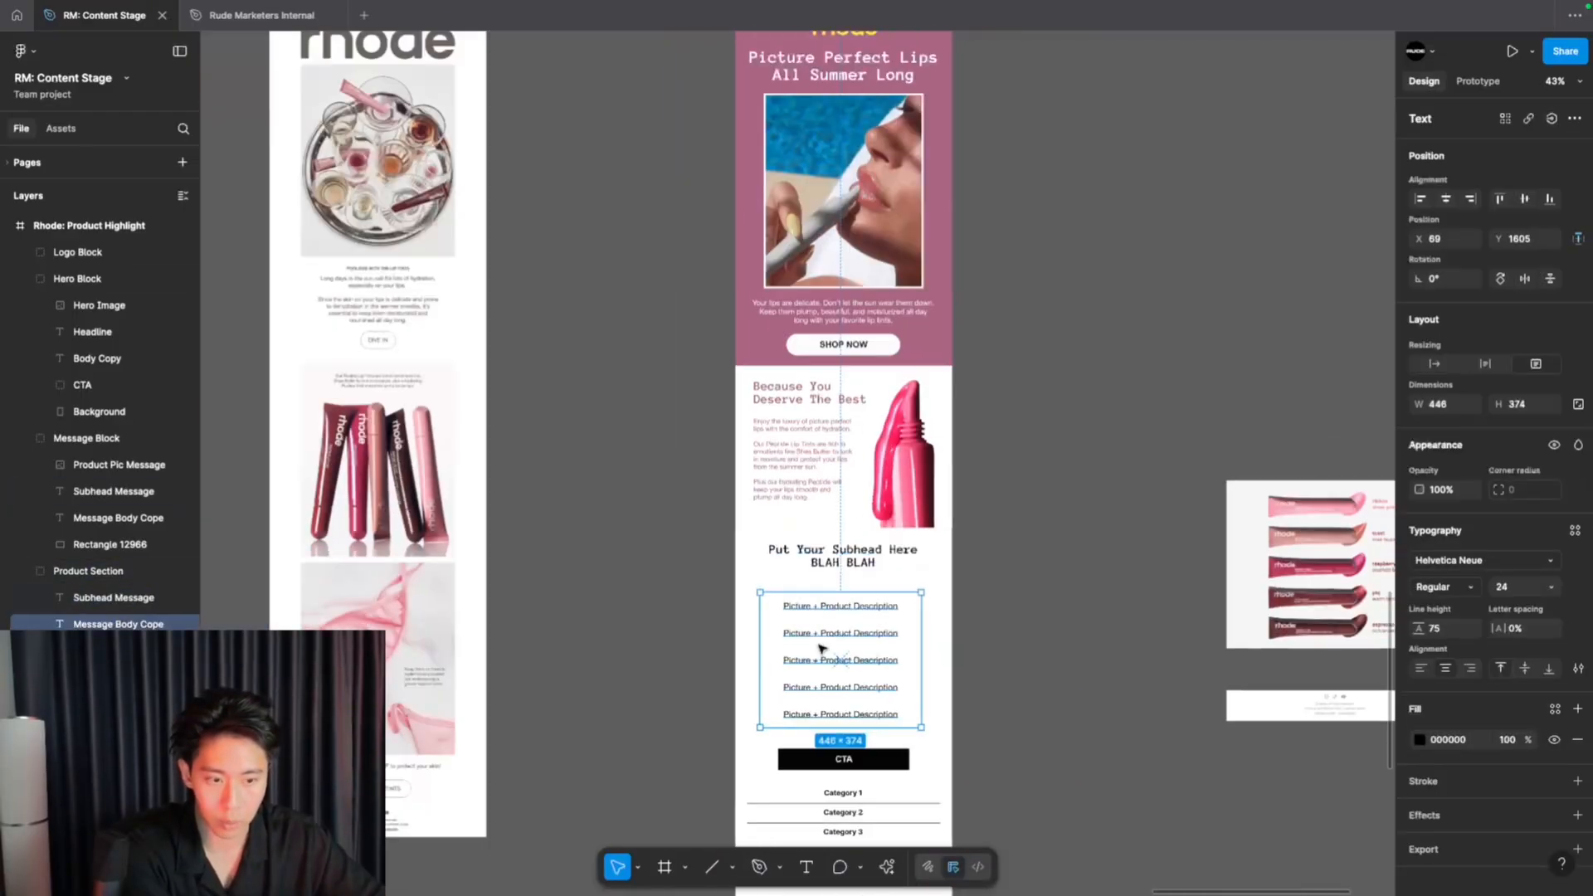
pyautogui.hscroll(2, 821, 650)
pyautogui.click(1214, 526)
pyautogui.moveTo(1214, 526); pyautogui.dragTo(730, 626)
pyautogui.scroll(5, 730, 625)
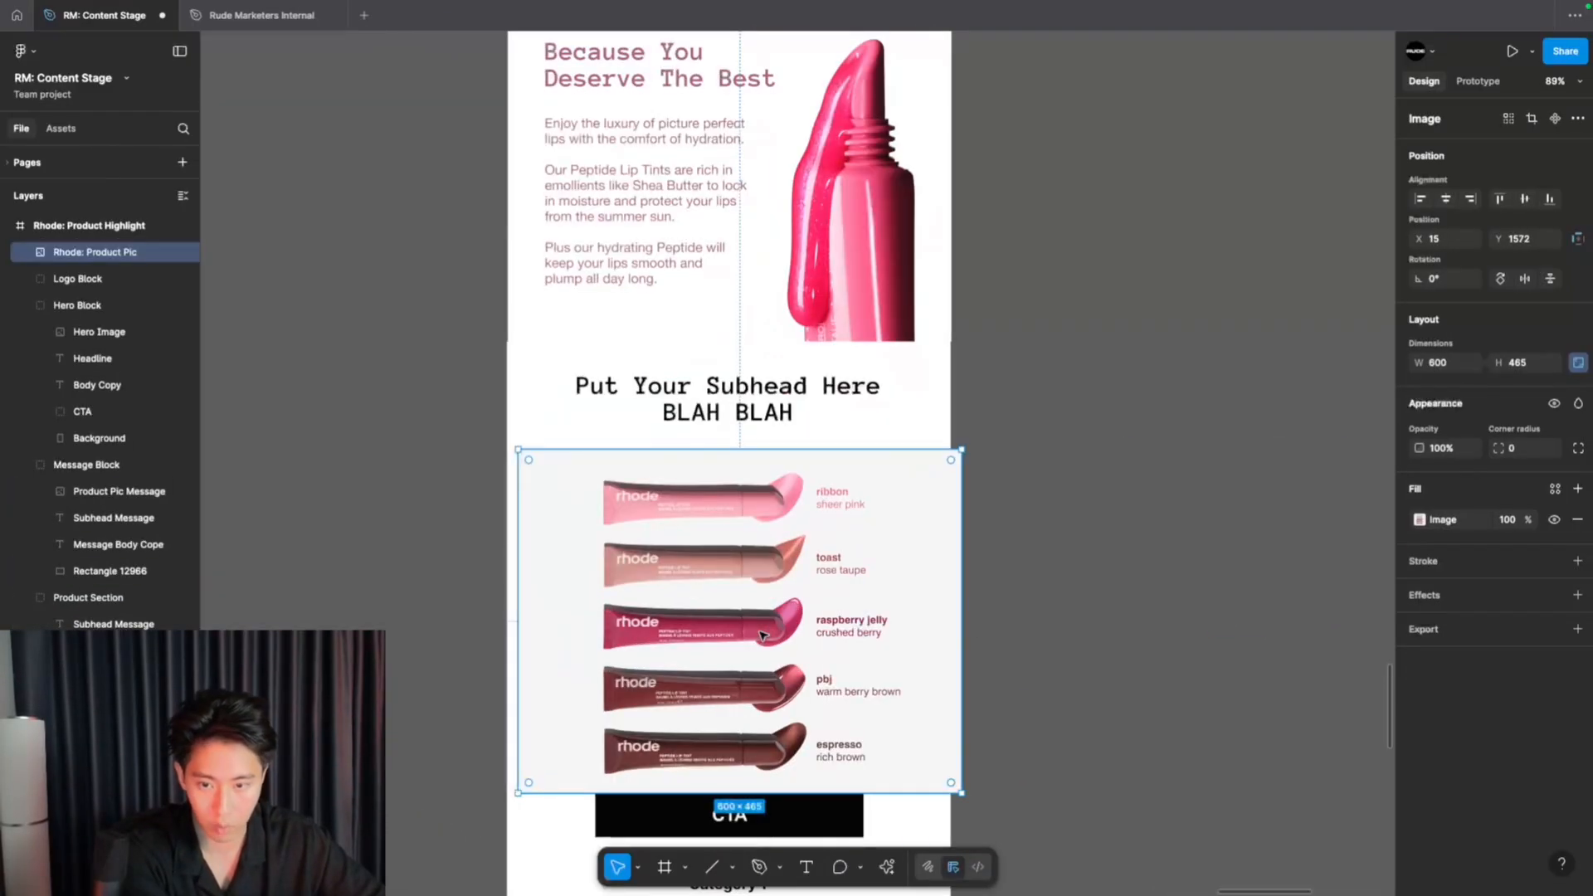
pyautogui.moveTo(639, 555); pyautogui.dragTo(628, 544)
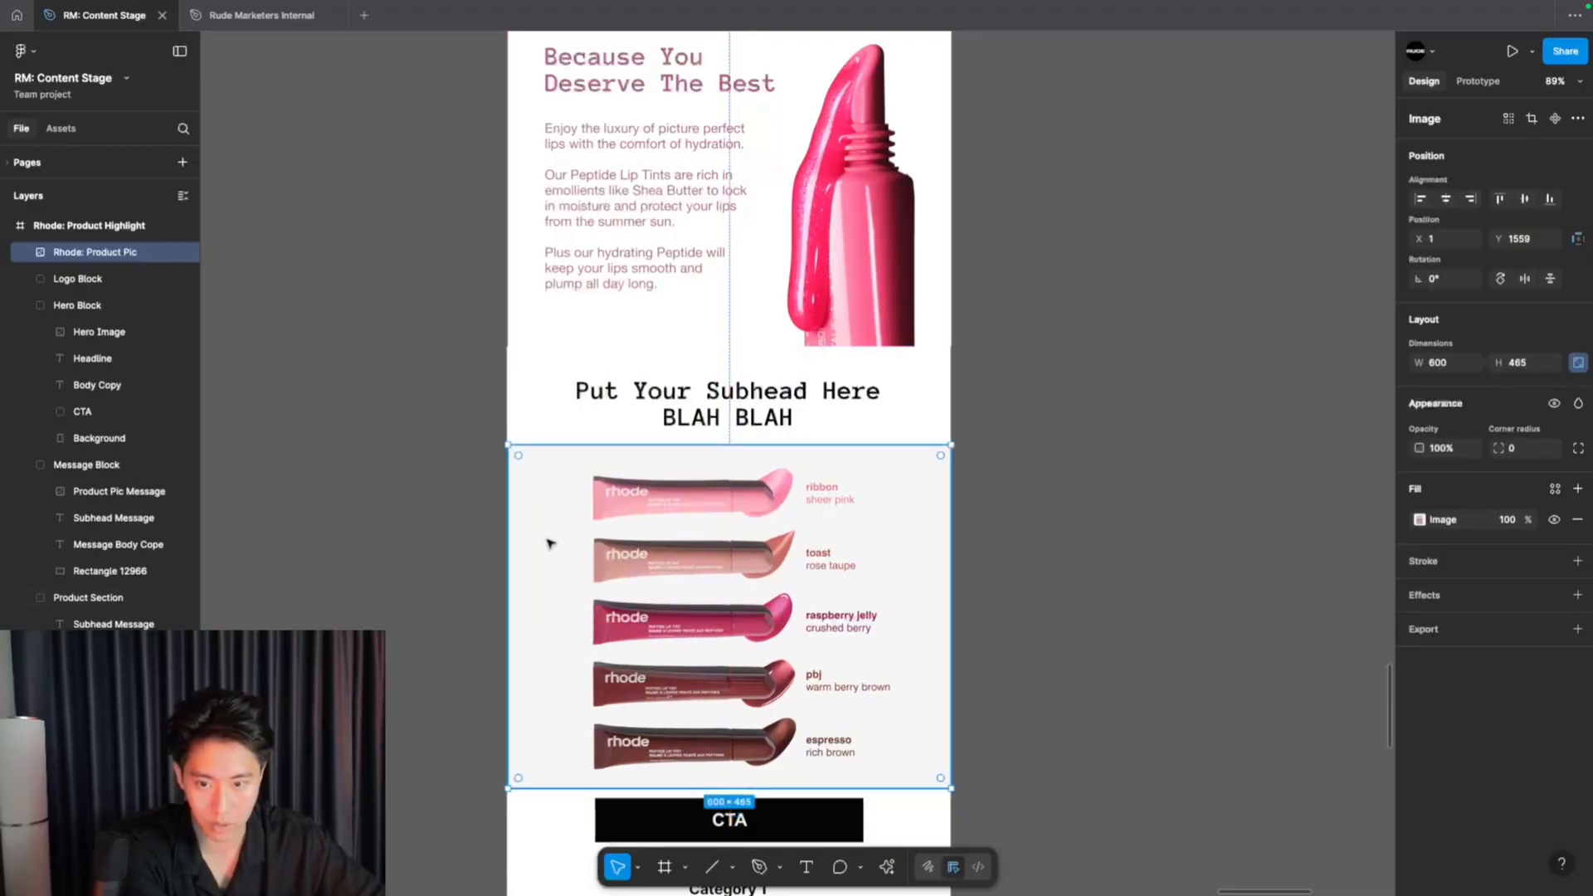
# - Complete the product section with the subhead "Find Your Perfect Summer Shade", an F6F6F6 background, a mauve SHOP ALL SHADES button and the P.S. SPF line
pyautogui.scroll(-3, 548, 544)
pyautogui.doubleClick(710, 648)
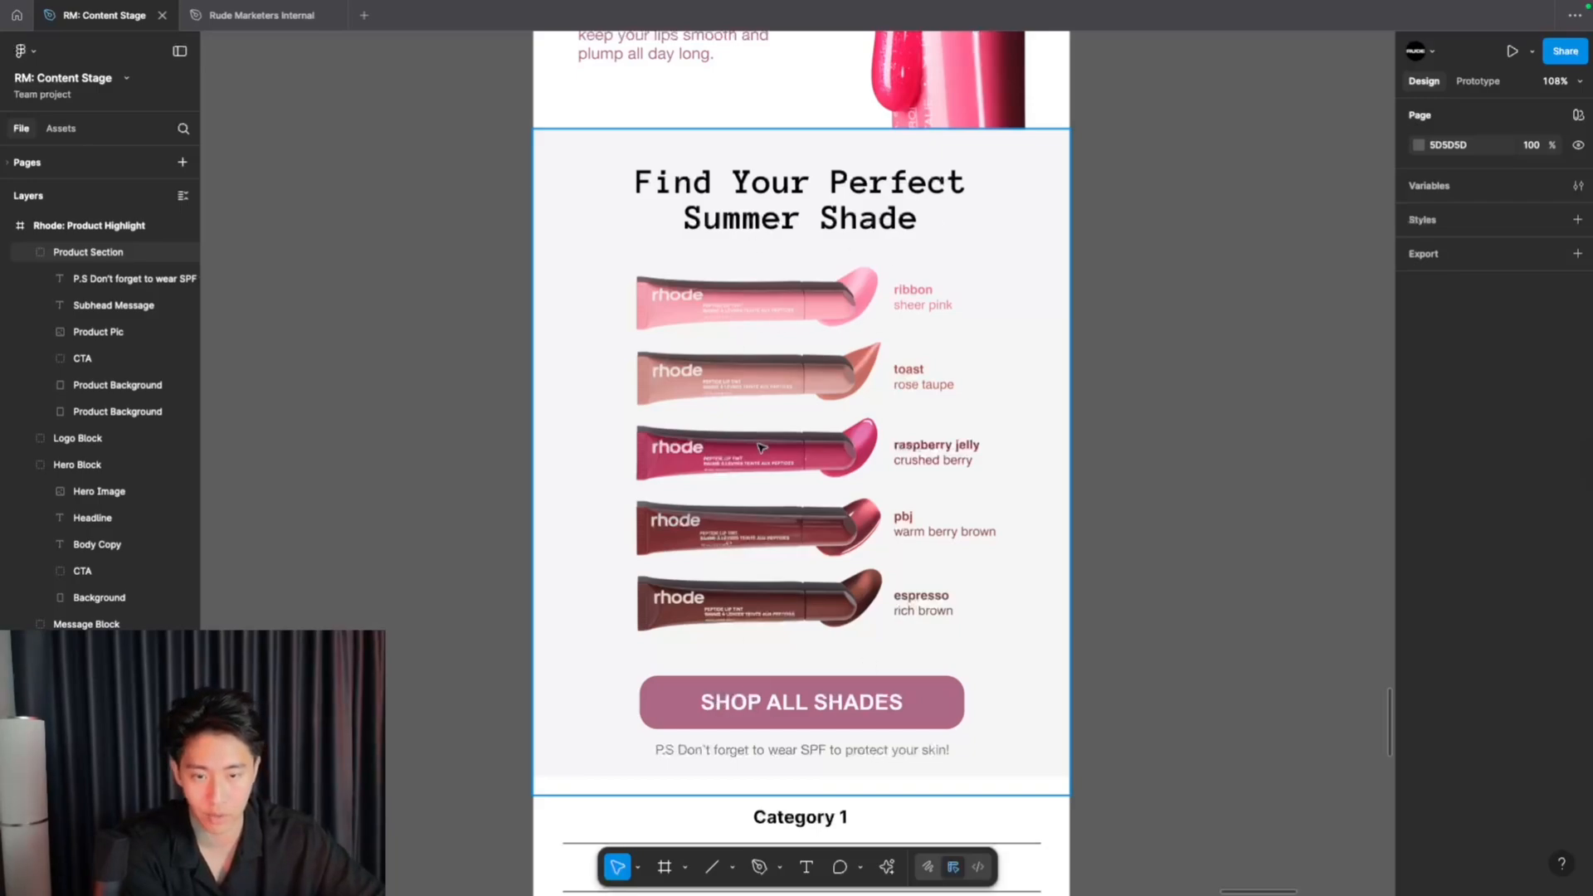
# - Compare the product section's P.S. SPF line and SHOP ALL SHADES button with the closing lines of the original Rhode email
pyautogui.scroll(-5, 904, 716)
pyautogui.hscroll(-3, 903, 718)
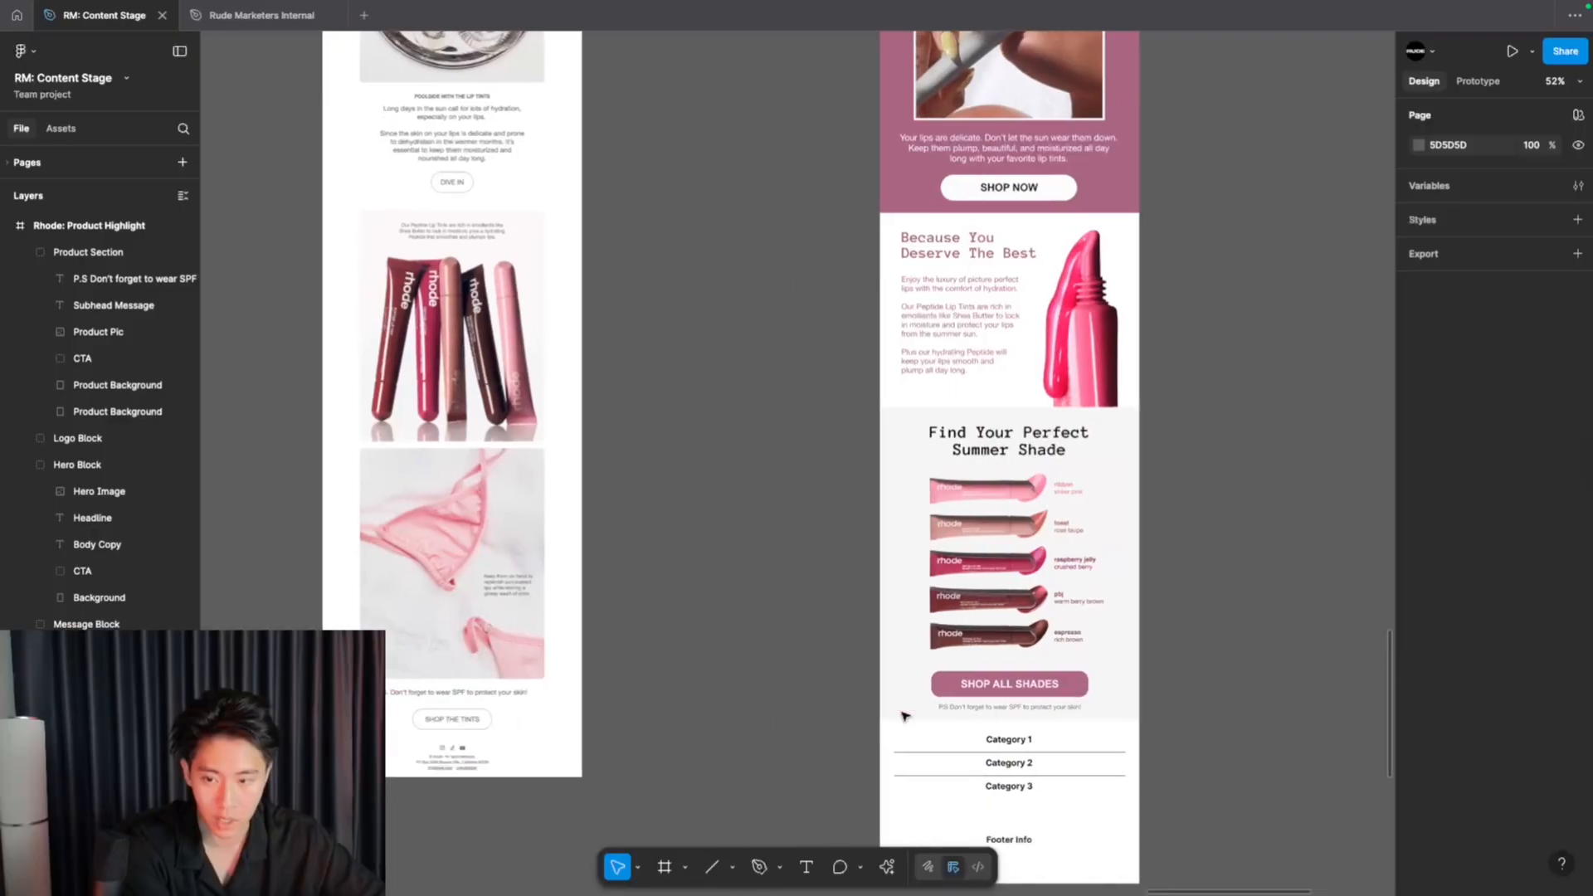
pyautogui.scroll(8, 537, 699)
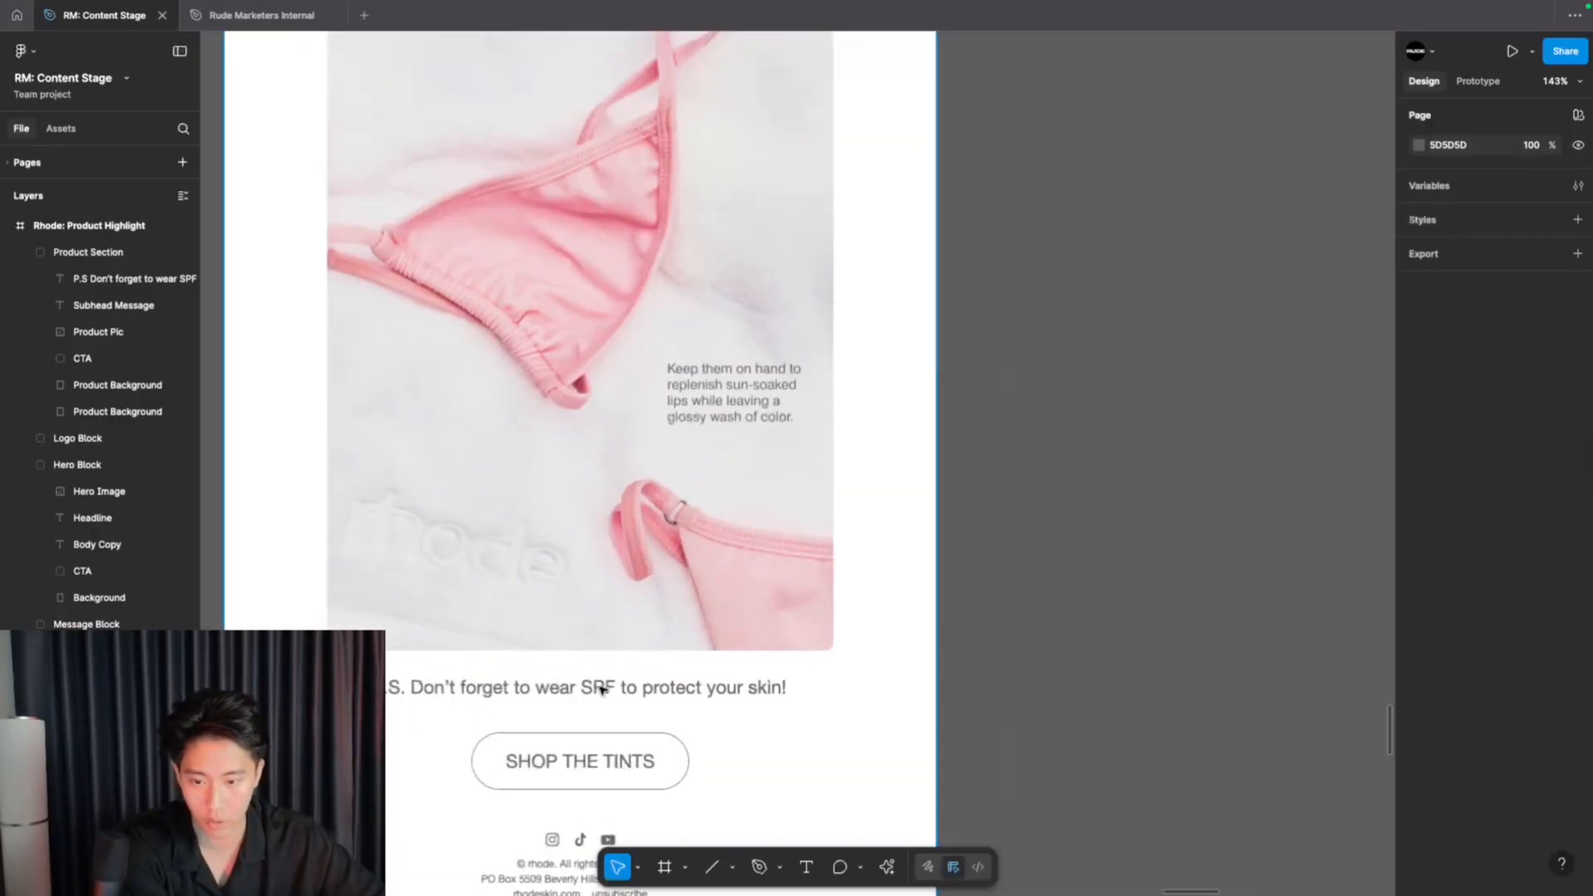
pyautogui.scroll(-5, 711, 718)
pyautogui.hscroll(4, 747, 747)
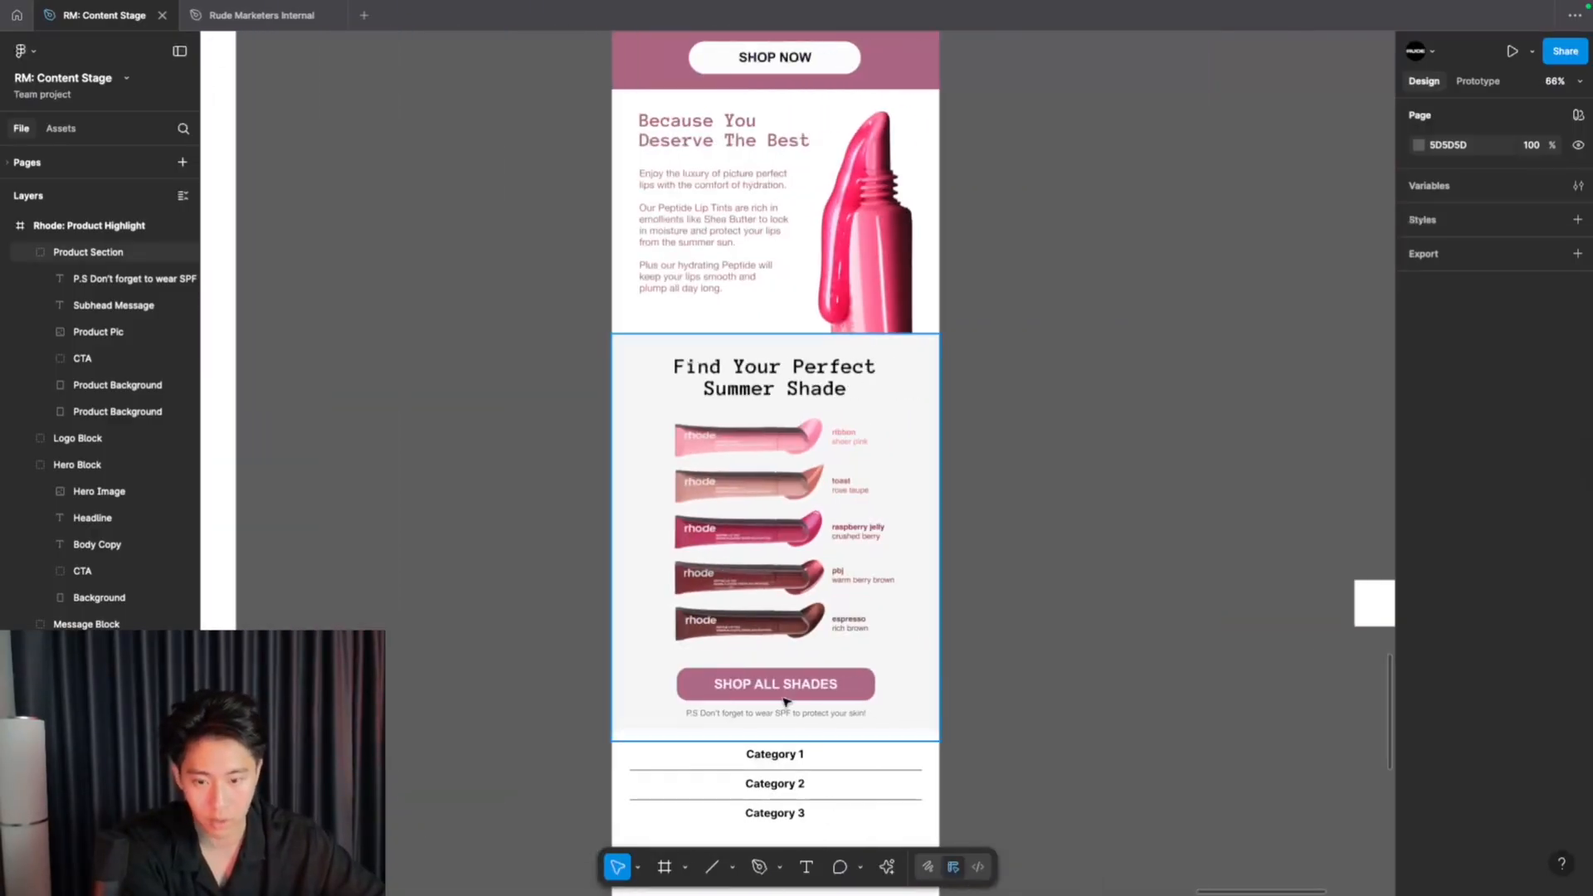
pyautogui.scroll(6, 786, 714)
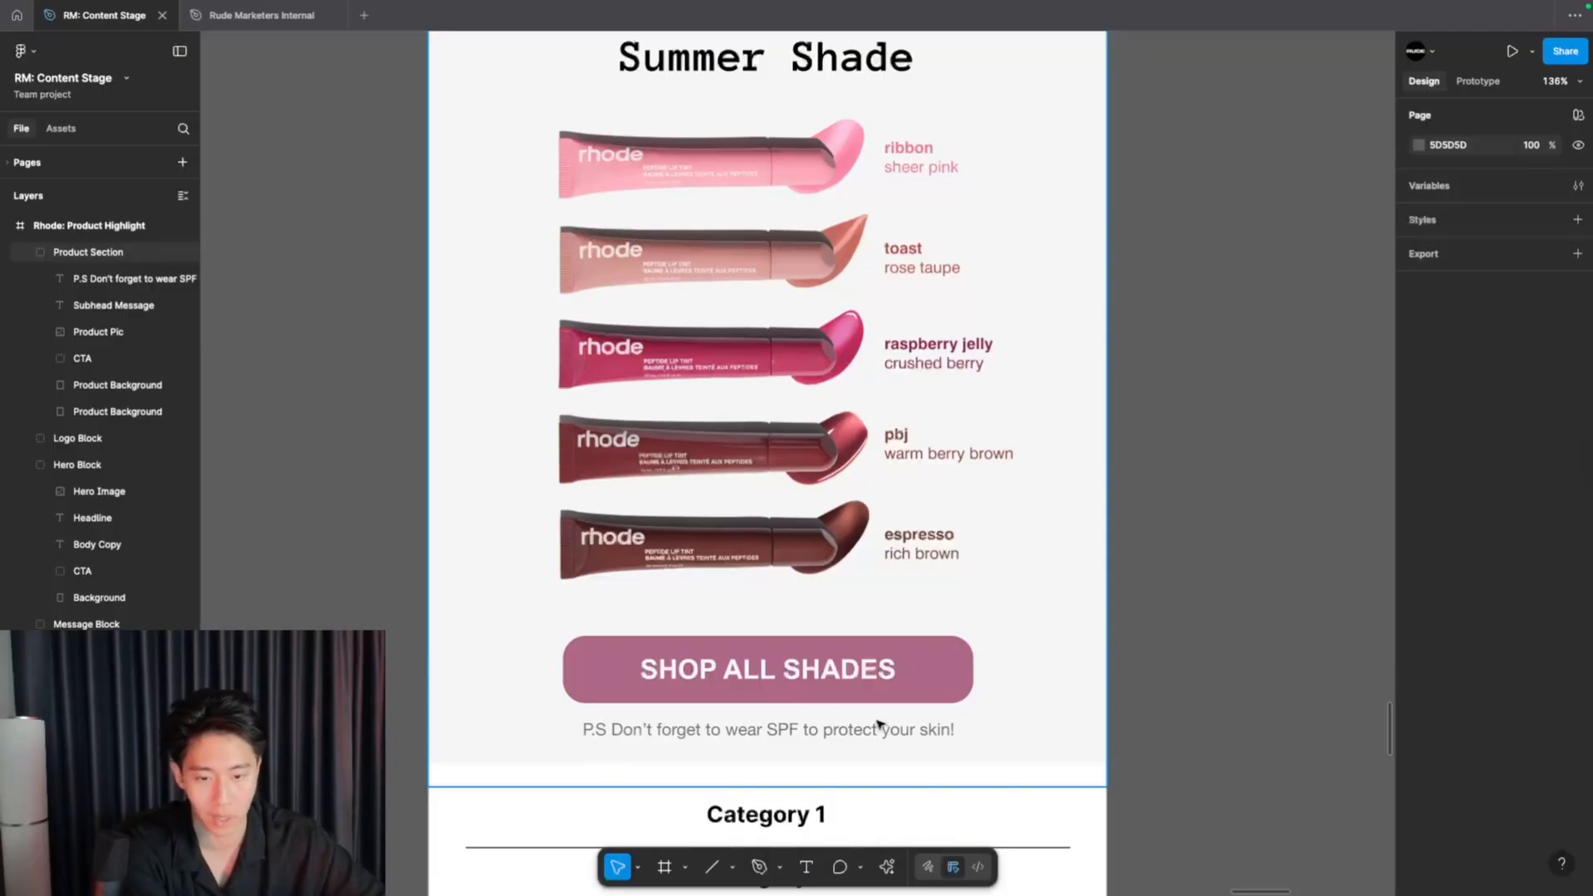
pyautogui.scroll(-5, 878, 724)
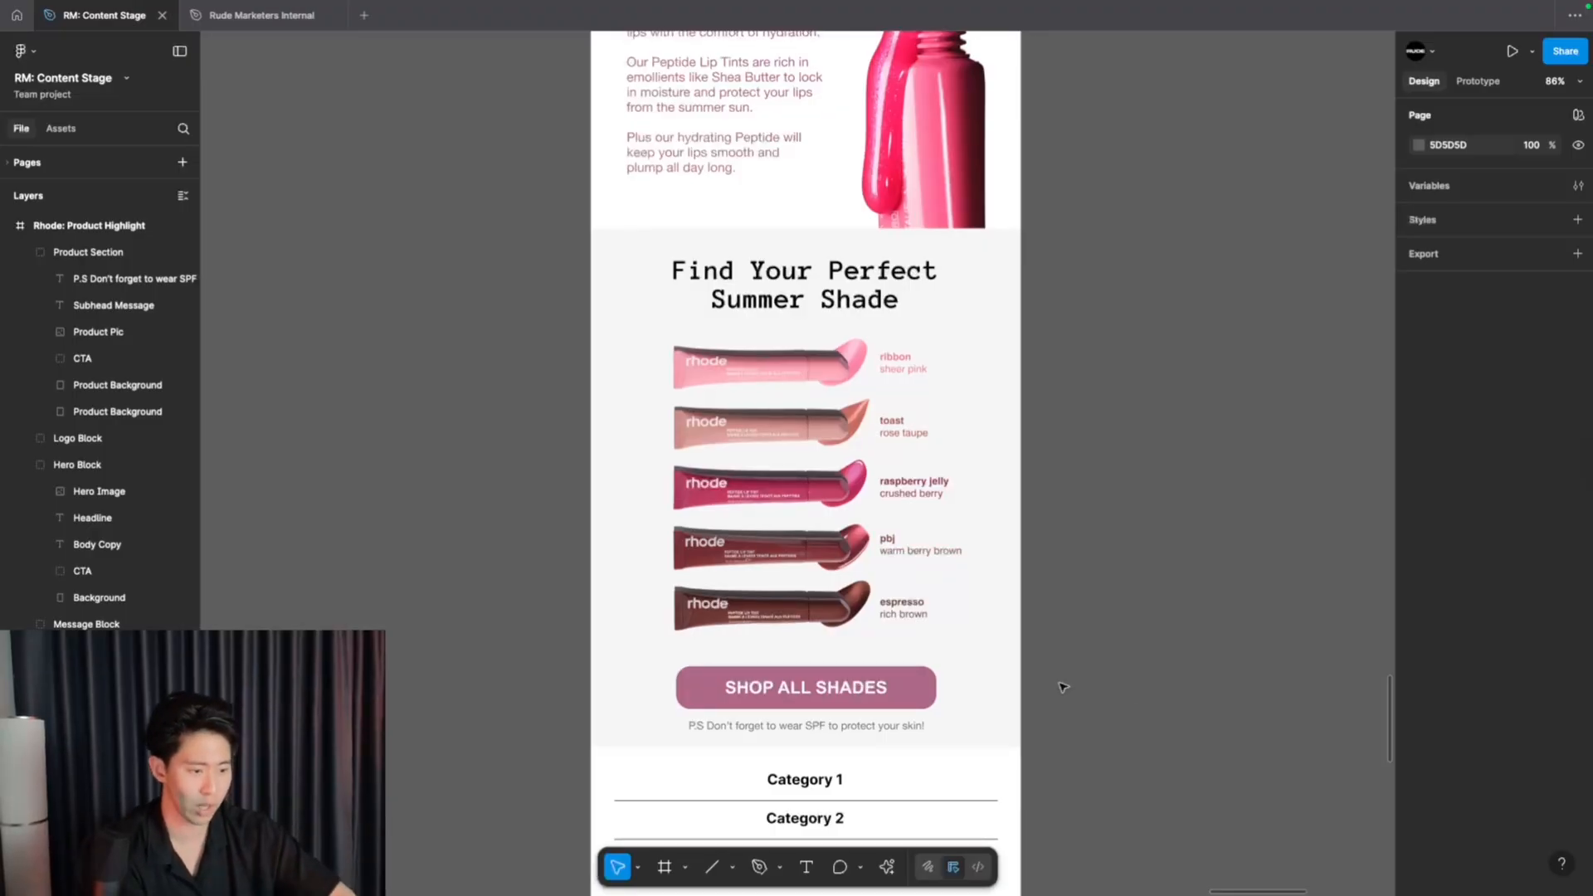
# - Extend the product section's grey background rectangle to a height of 734
pyautogui.click(655, 725)
pyautogui.scroll(3, 655, 725)
pyautogui.doubleClick(655, 731)
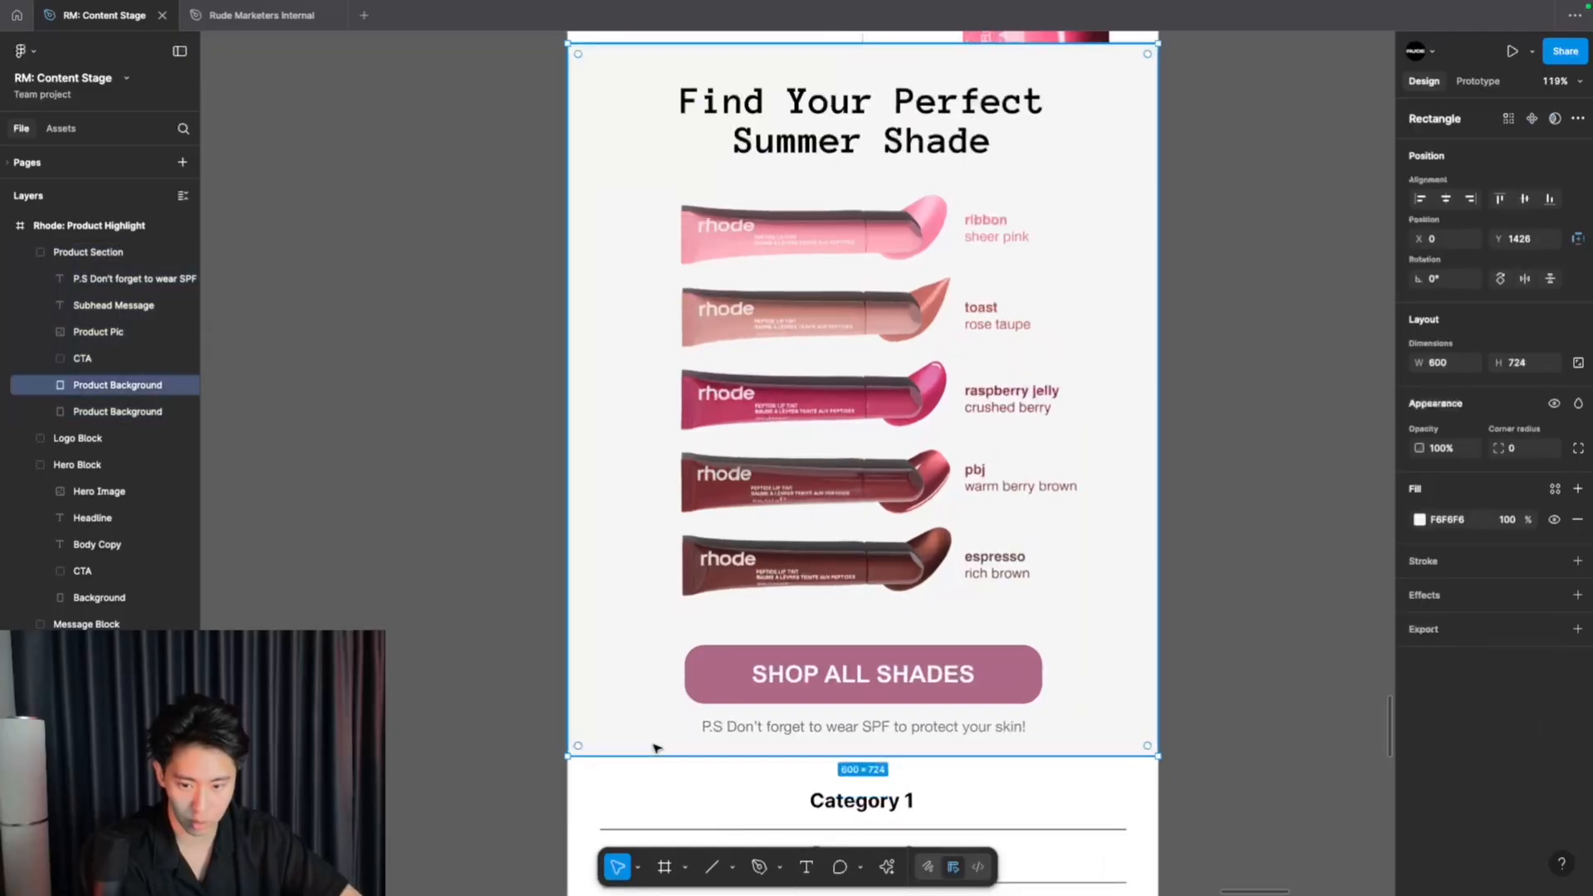
pyautogui.click(496, 735)
pyautogui.scroll(-5, 502, 743)
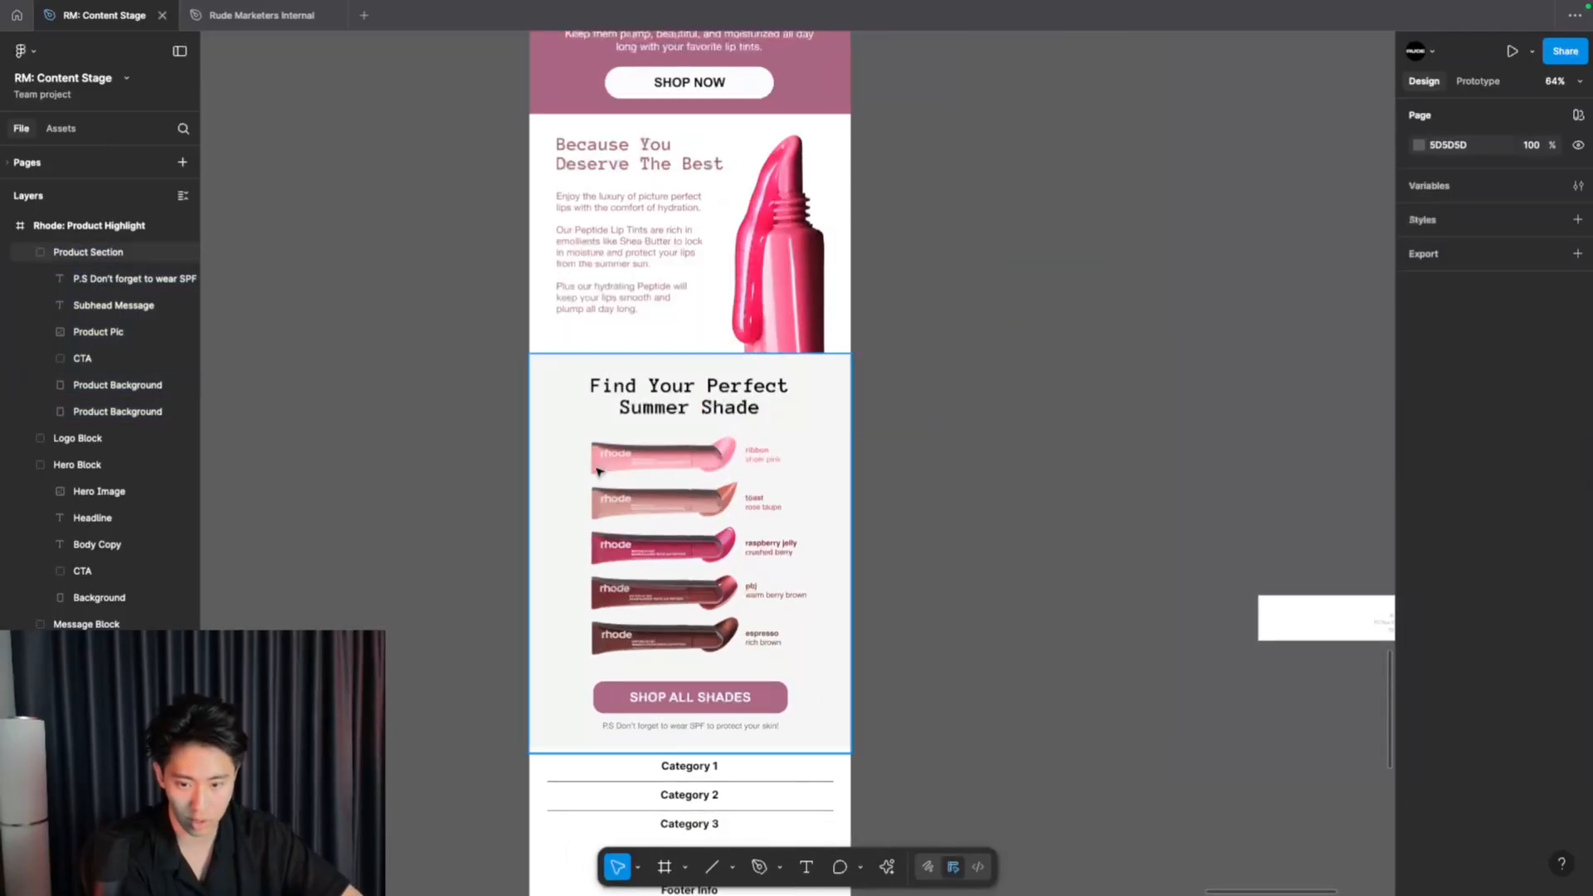
pyautogui.doubleClick(558, 729)
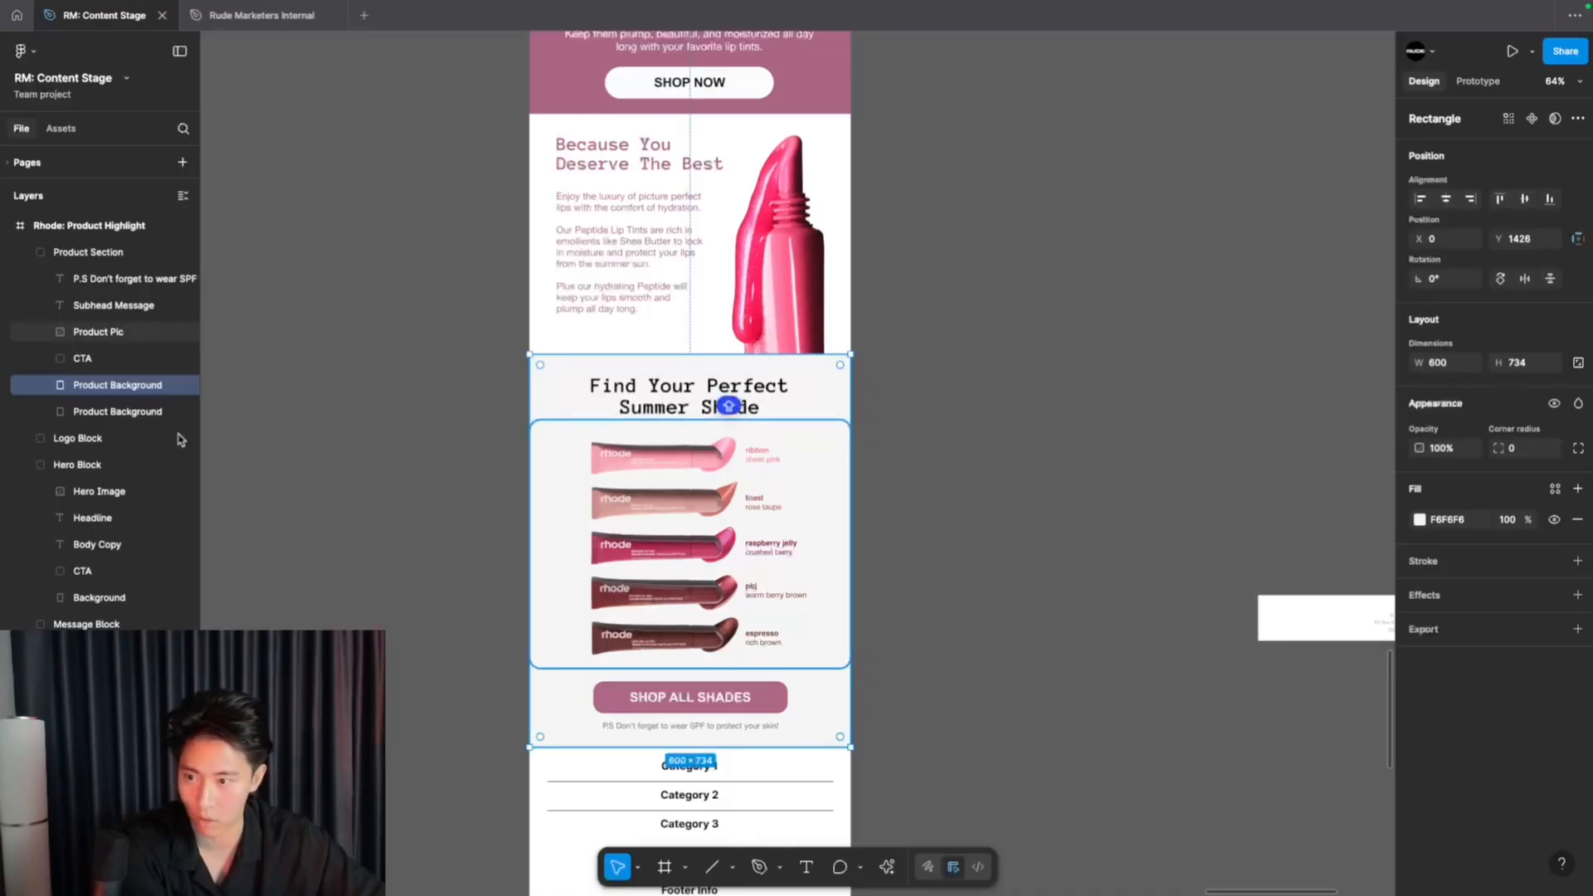
# - Duplicate the product section's grey background and shorten the copy to a height of 678
pyautogui.press('super+v')
pyautogui.press('super+z')
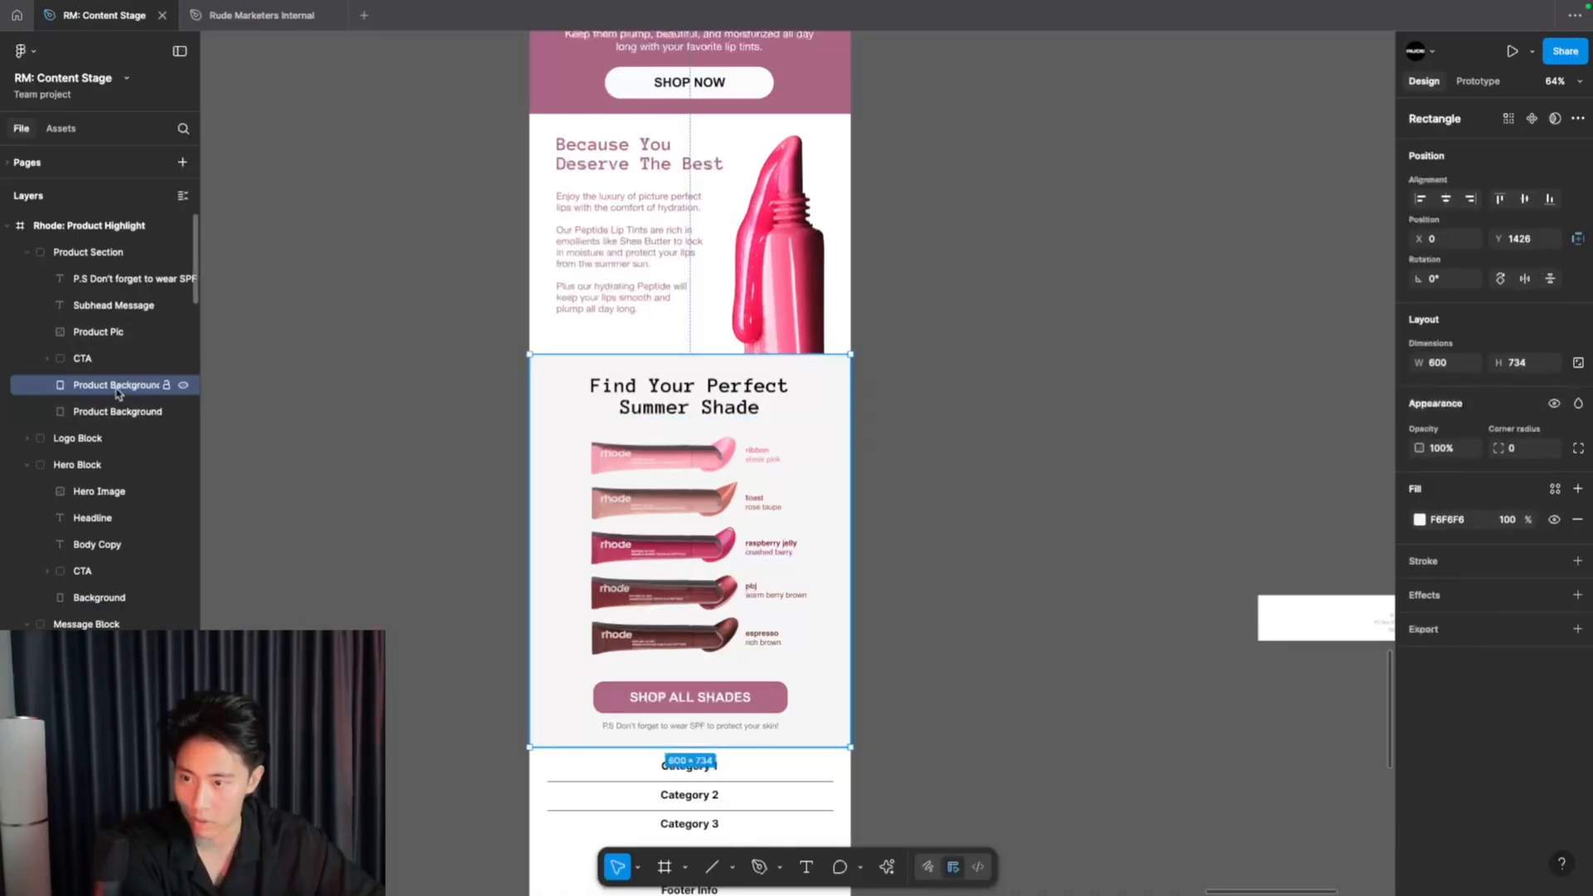
pyautogui.press('super+d')
pyautogui.scroll(5, 825, 810)
pyautogui.moveTo(728, 609); pyautogui.dragTo(729, 511)
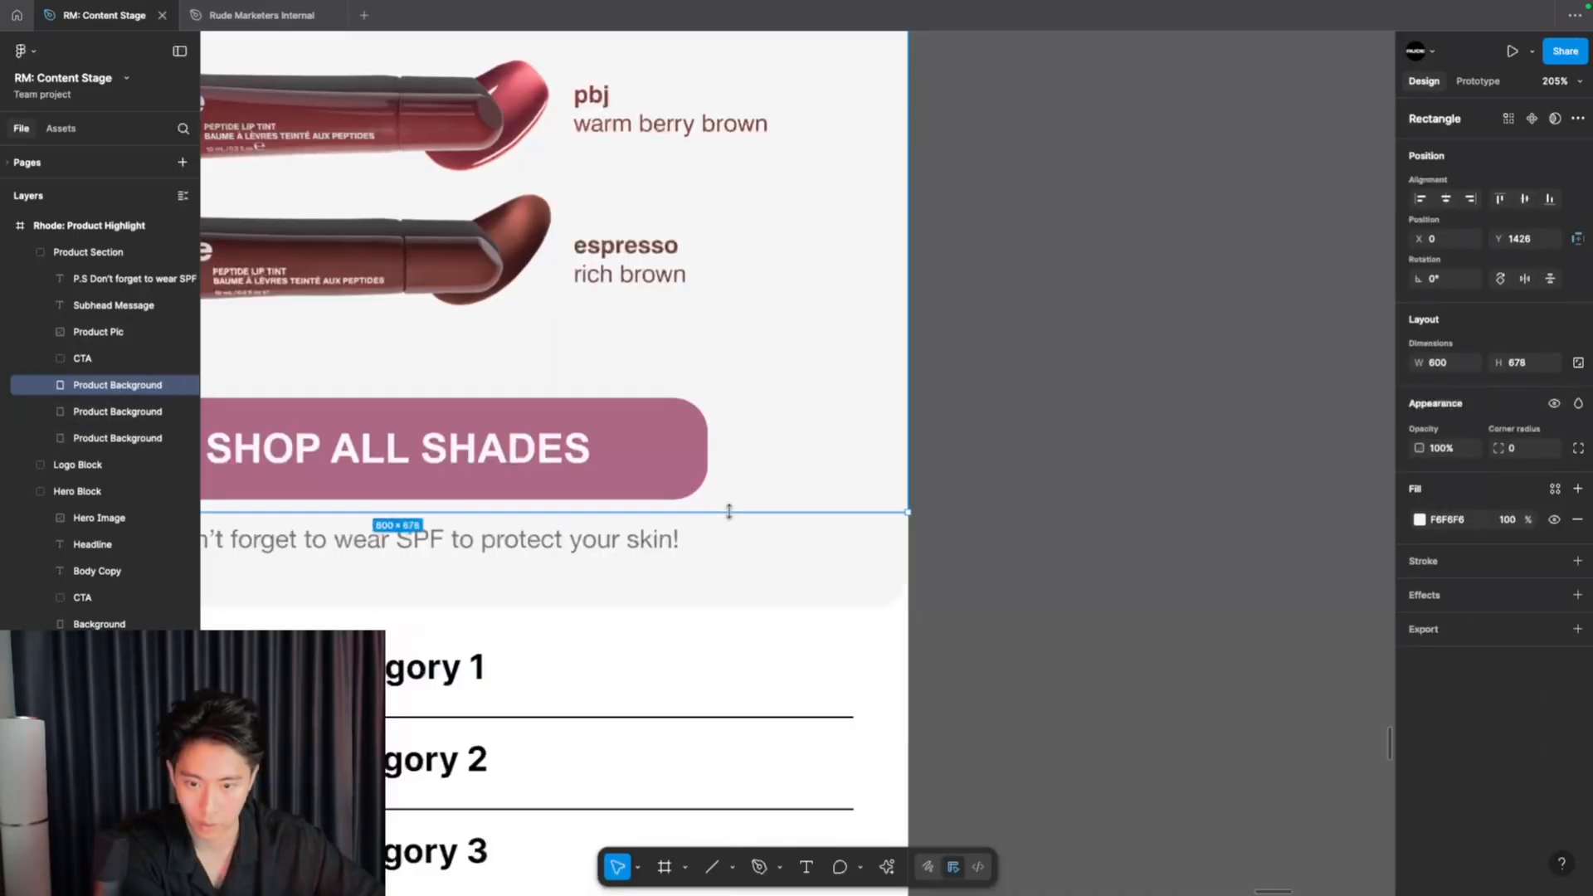
# - Set the corner radius of the full-height product background to 50
pyautogui.click(754, 576)
pyautogui.click(1516, 452)
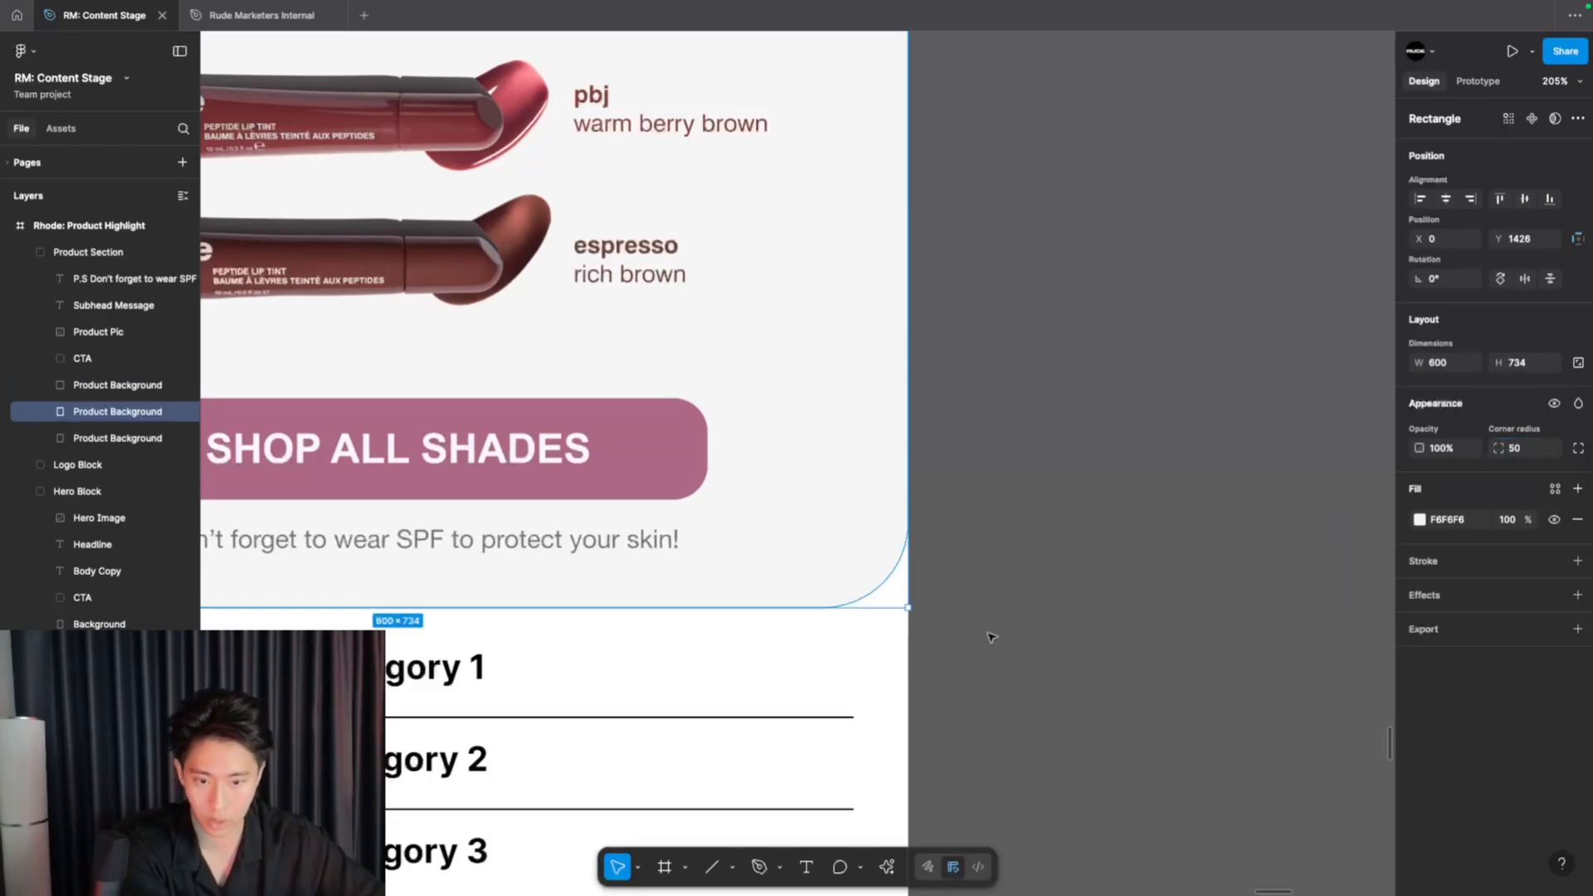
pyautogui.click(1005, 668)
# - Compare the redesigned Rhode email's hero, message and product sections with the original, checking the rounded background above the footer categories
pyautogui.scroll(-5, 1304, 563)
pyautogui.scroll(-2, 1304, 562)
pyautogui.scroll(6, 1304, 563)
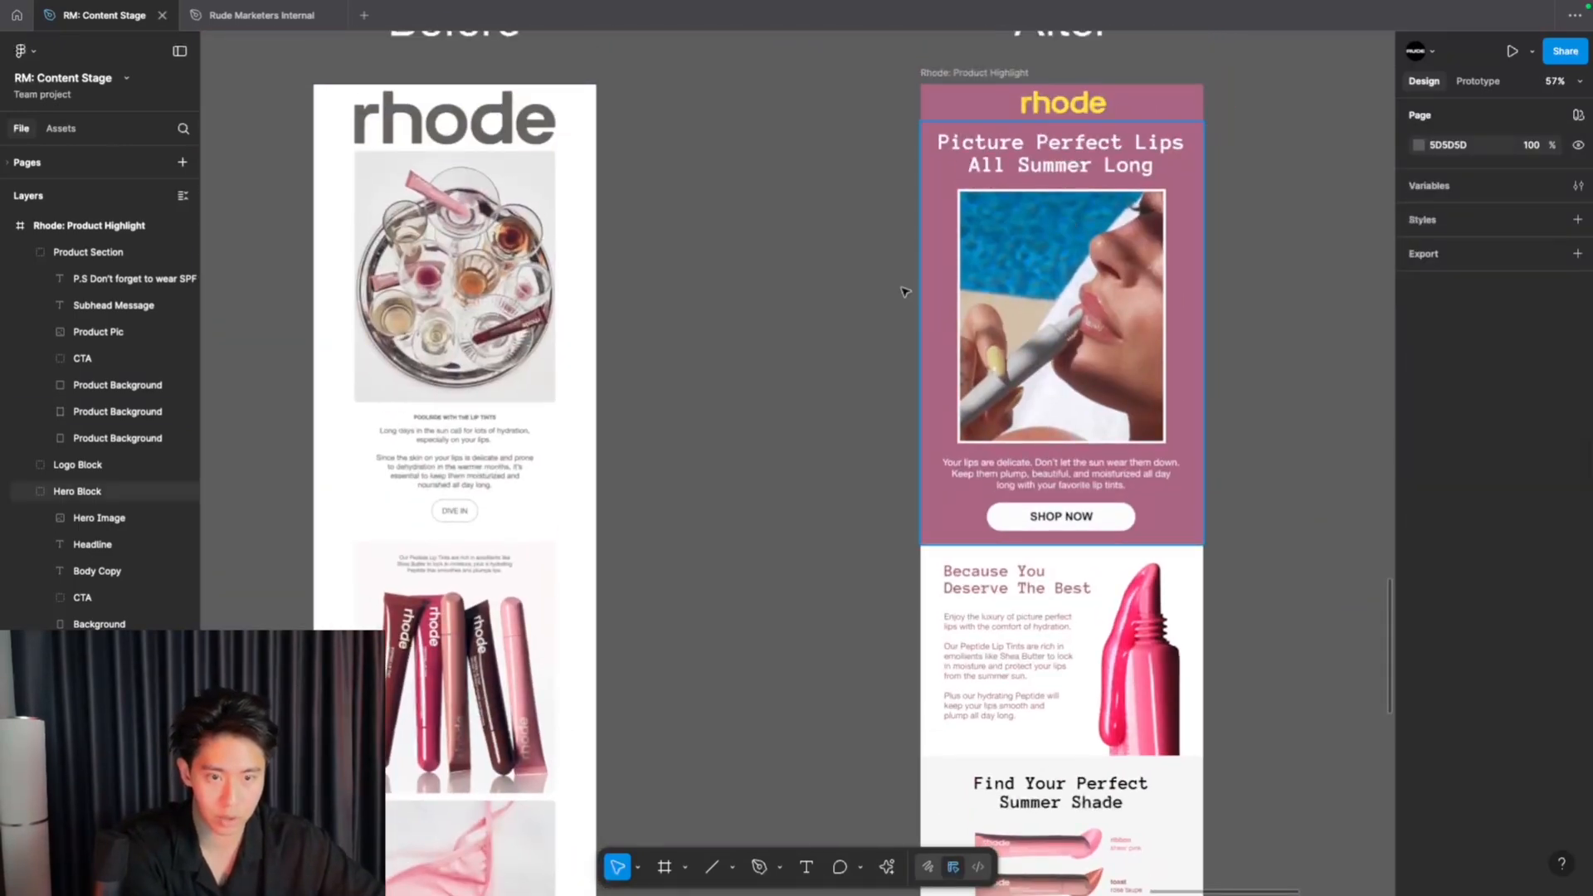
pyautogui.scroll(-5, 1087, 283)
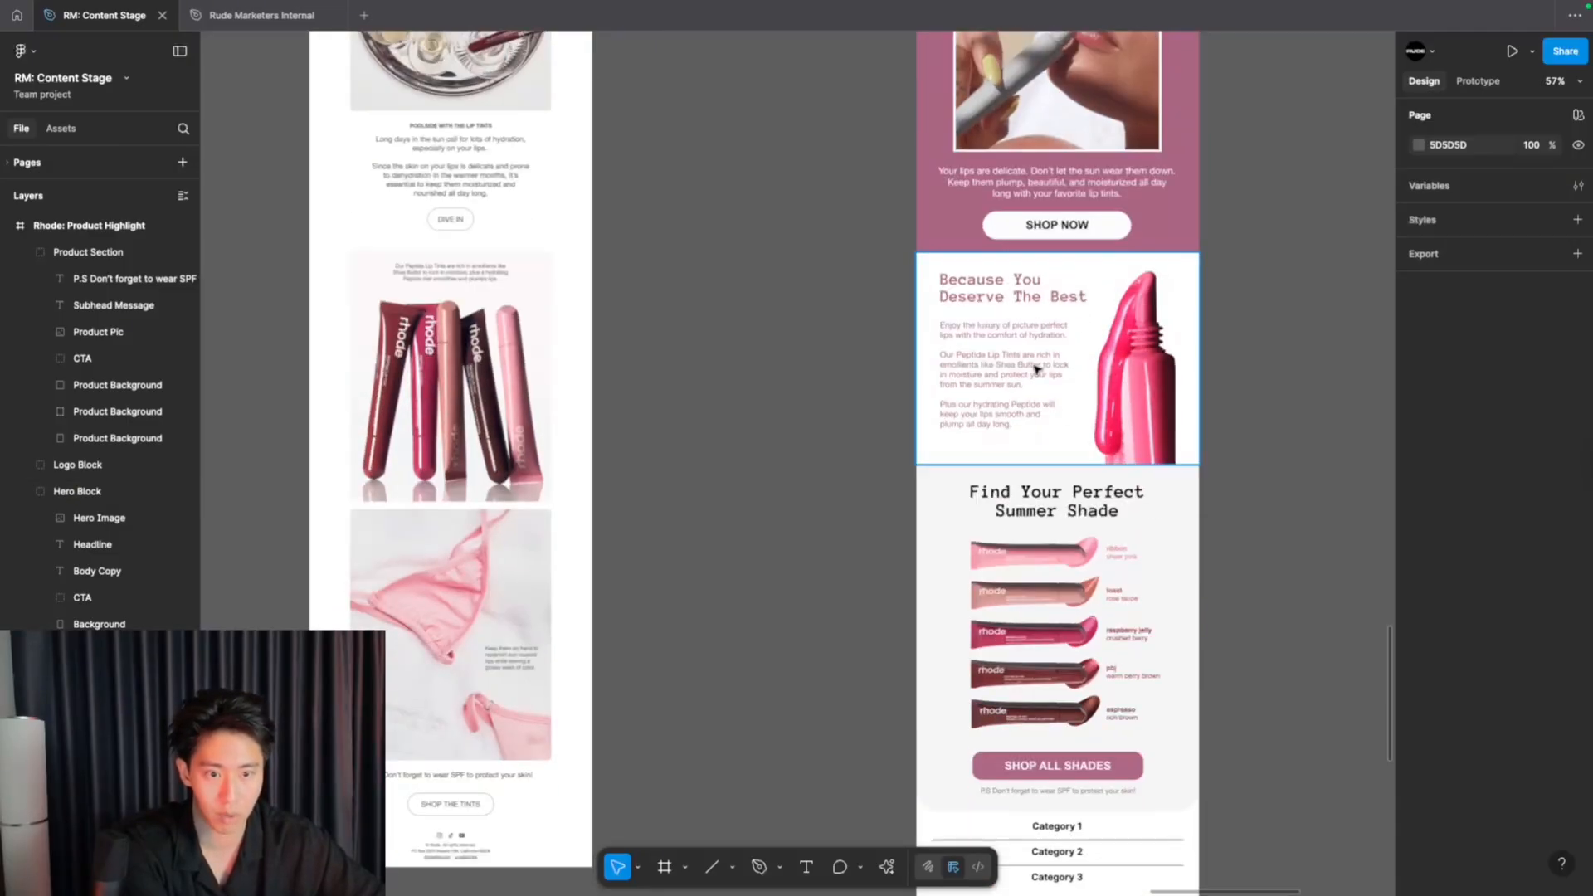
pyautogui.scroll(-1, 1075, 388)
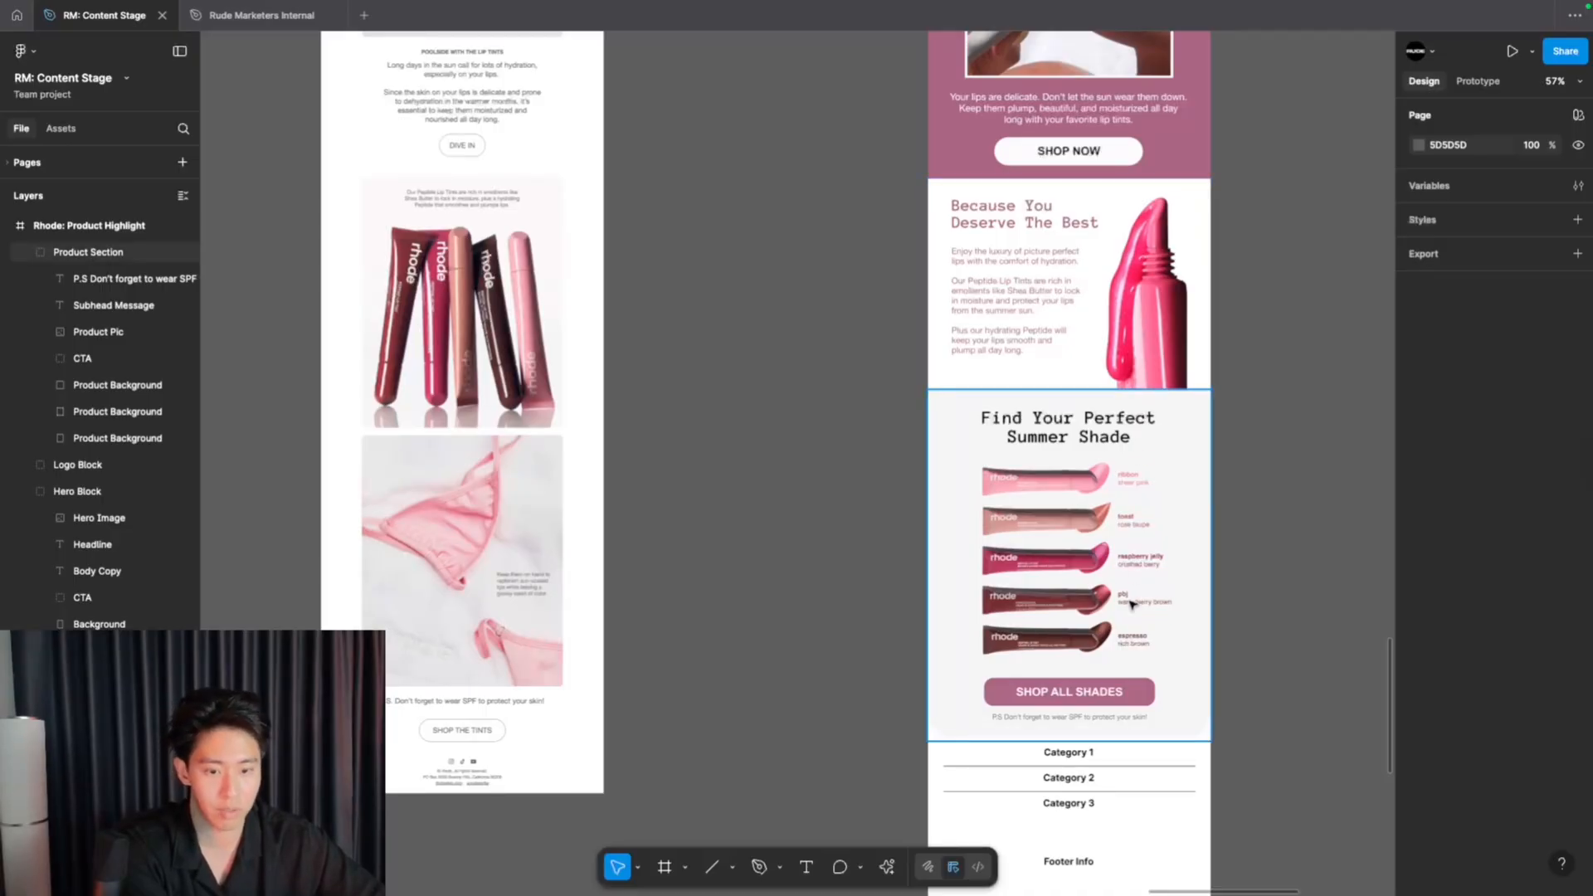
pyautogui.scroll(2, 1120, 580)
pyautogui.scroll(3, 1068, 524)
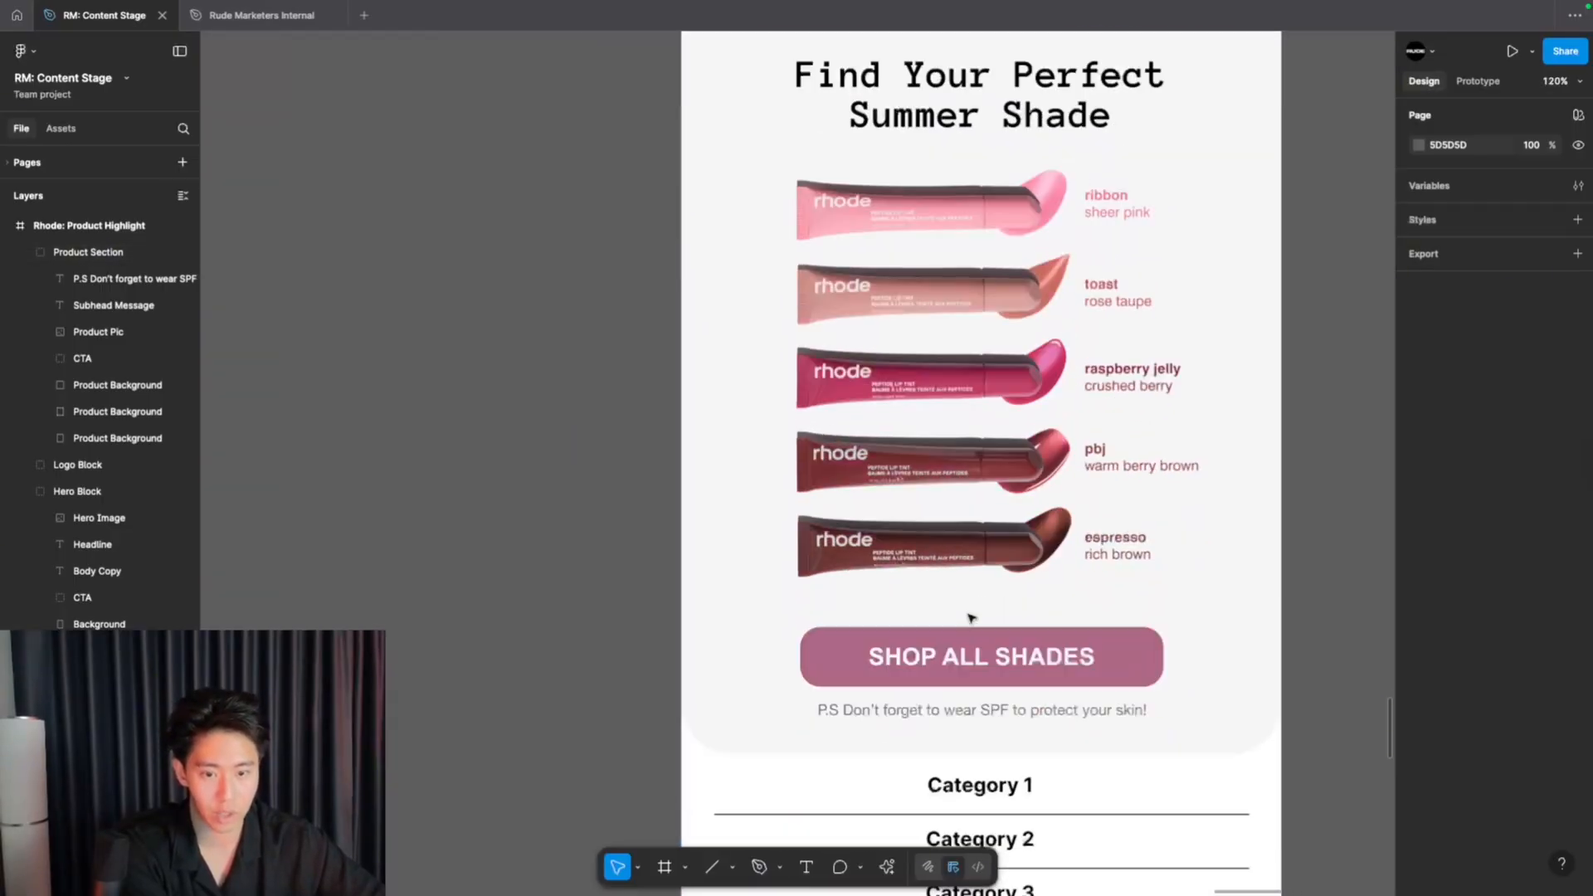
pyautogui.scroll(-2, 1082, 661)
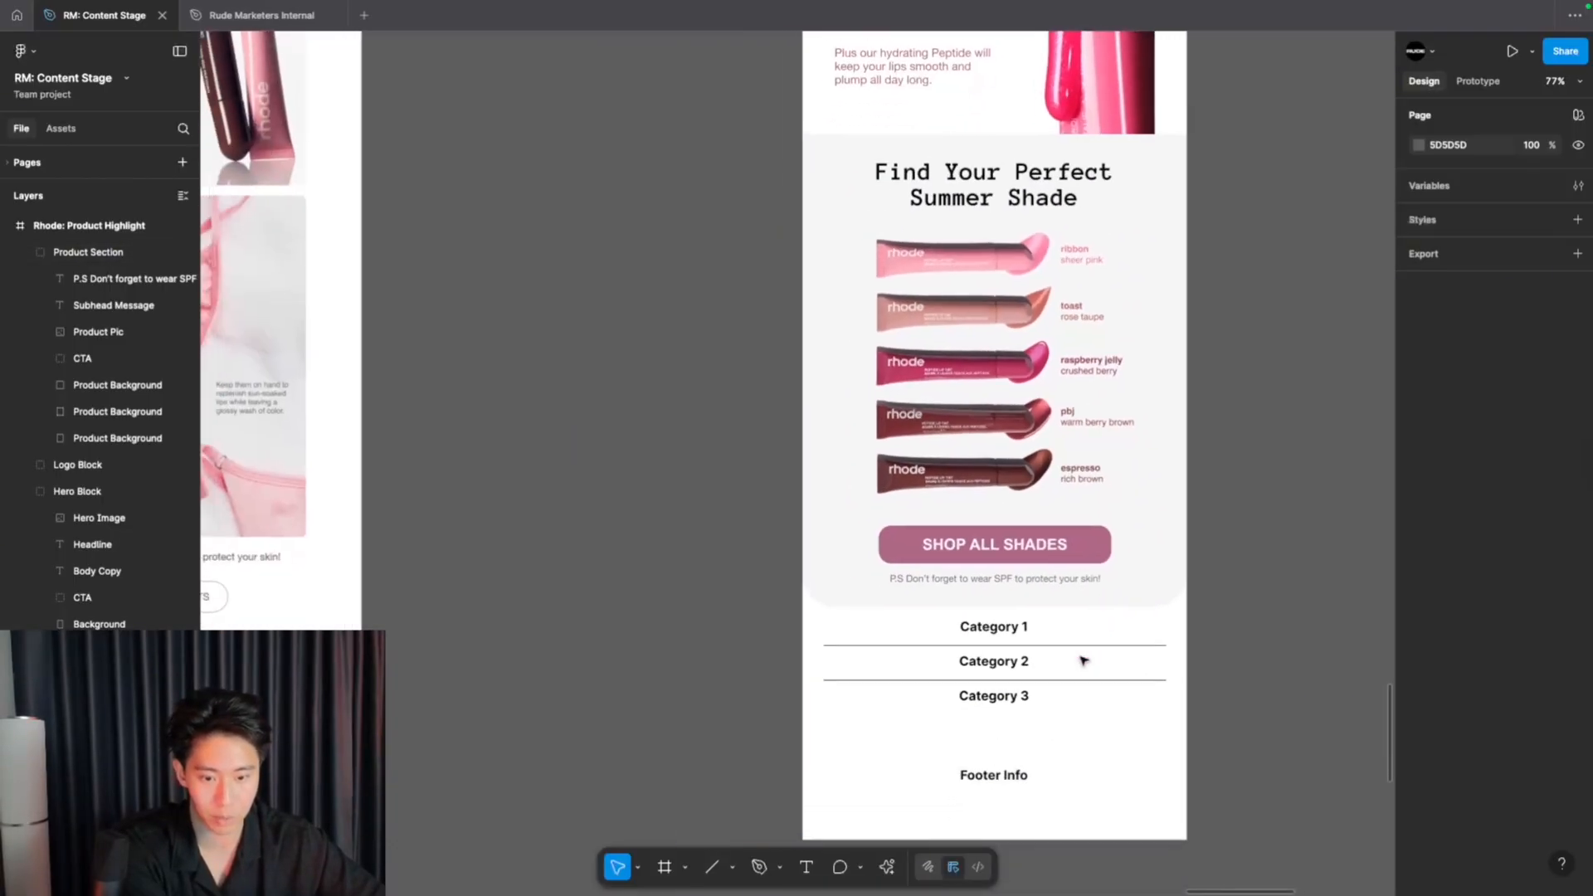
# - Replace the footer's placeholder categories with LIP + CHEEK, SETS and SKINCARE, and the placeholder footer info with Rhode's social icons and company details
pyautogui.click(998, 627)
pyautogui.click(695, 652)
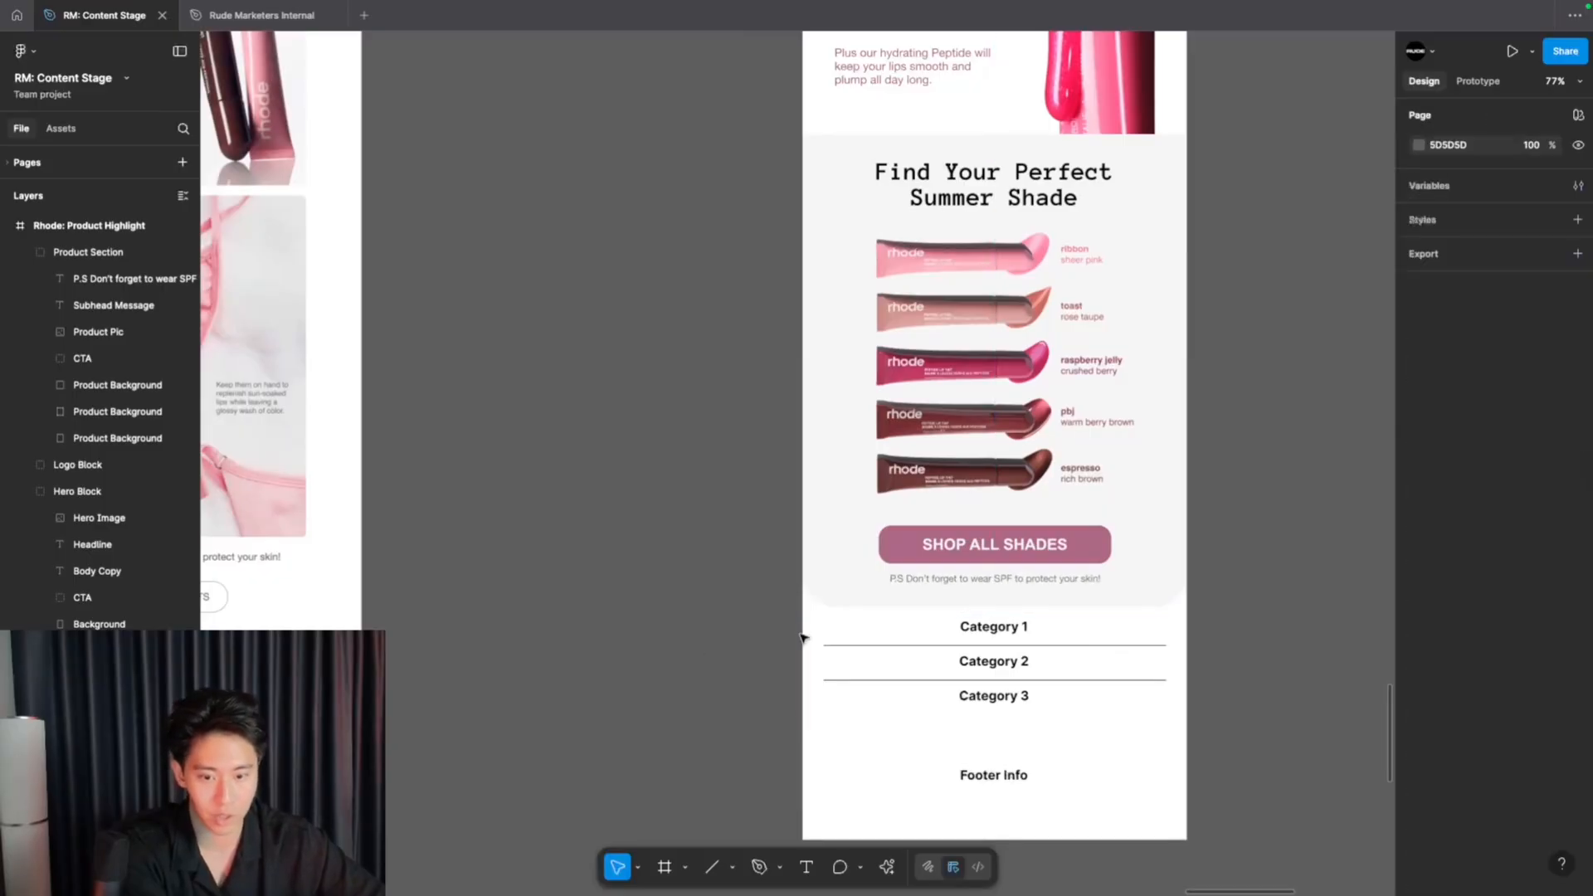
pyautogui.doubleClick(984, 628)
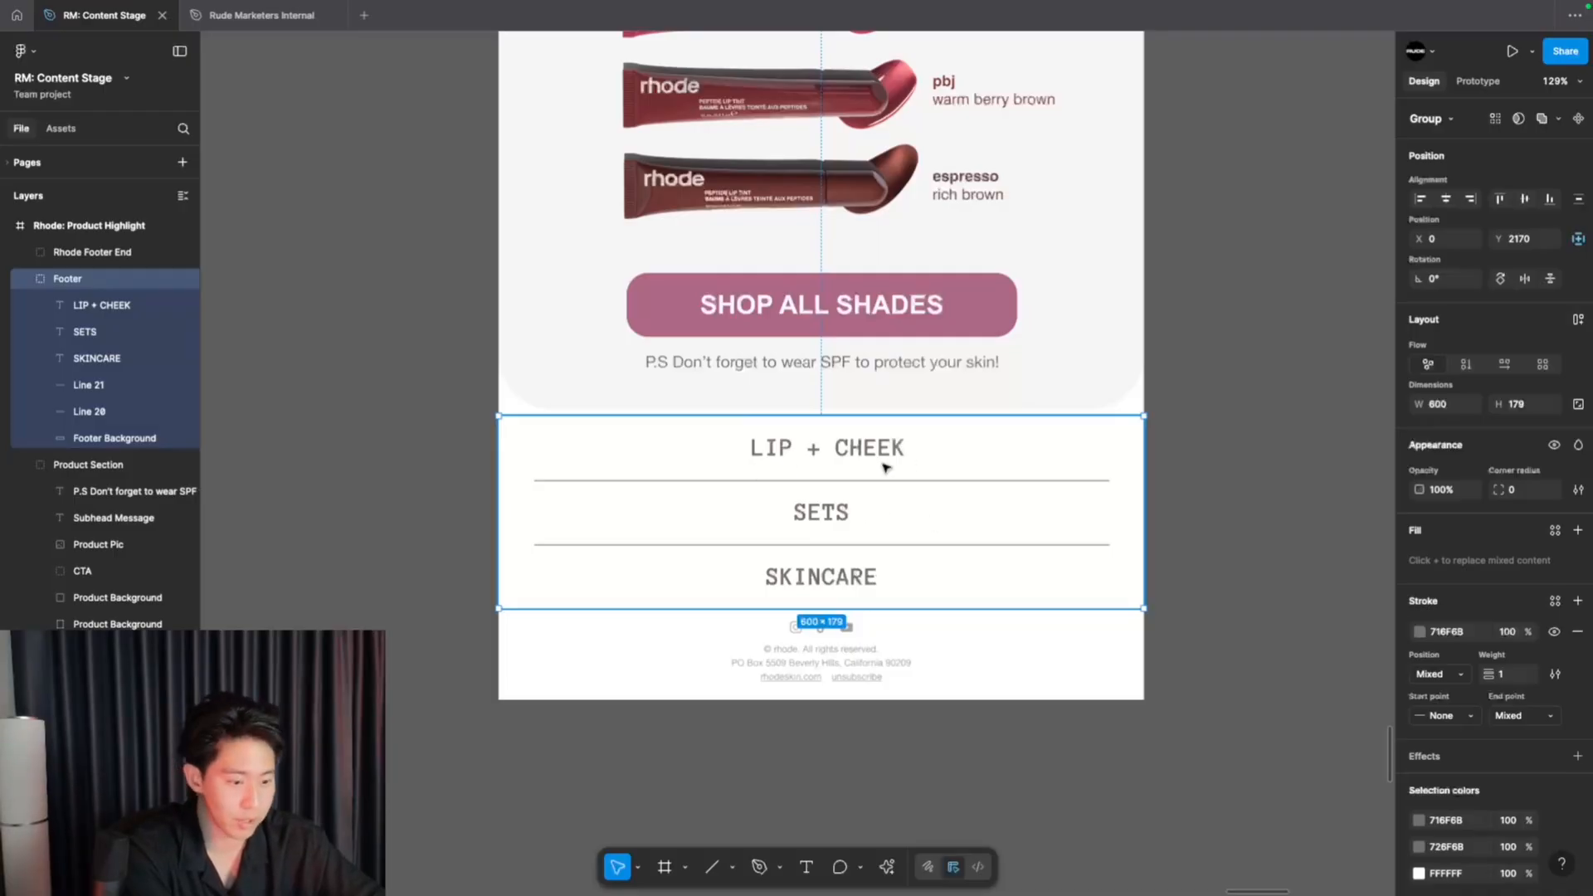
# - Review how the new footer categories fit beneath the redesigned email's hero, message and product sections, alongside the original's ending
pyautogui.scroll(8, 886, 466)
pyautogui.scroll(-4, 757, 388)
pyautogui.scroll(8, 768, 392)
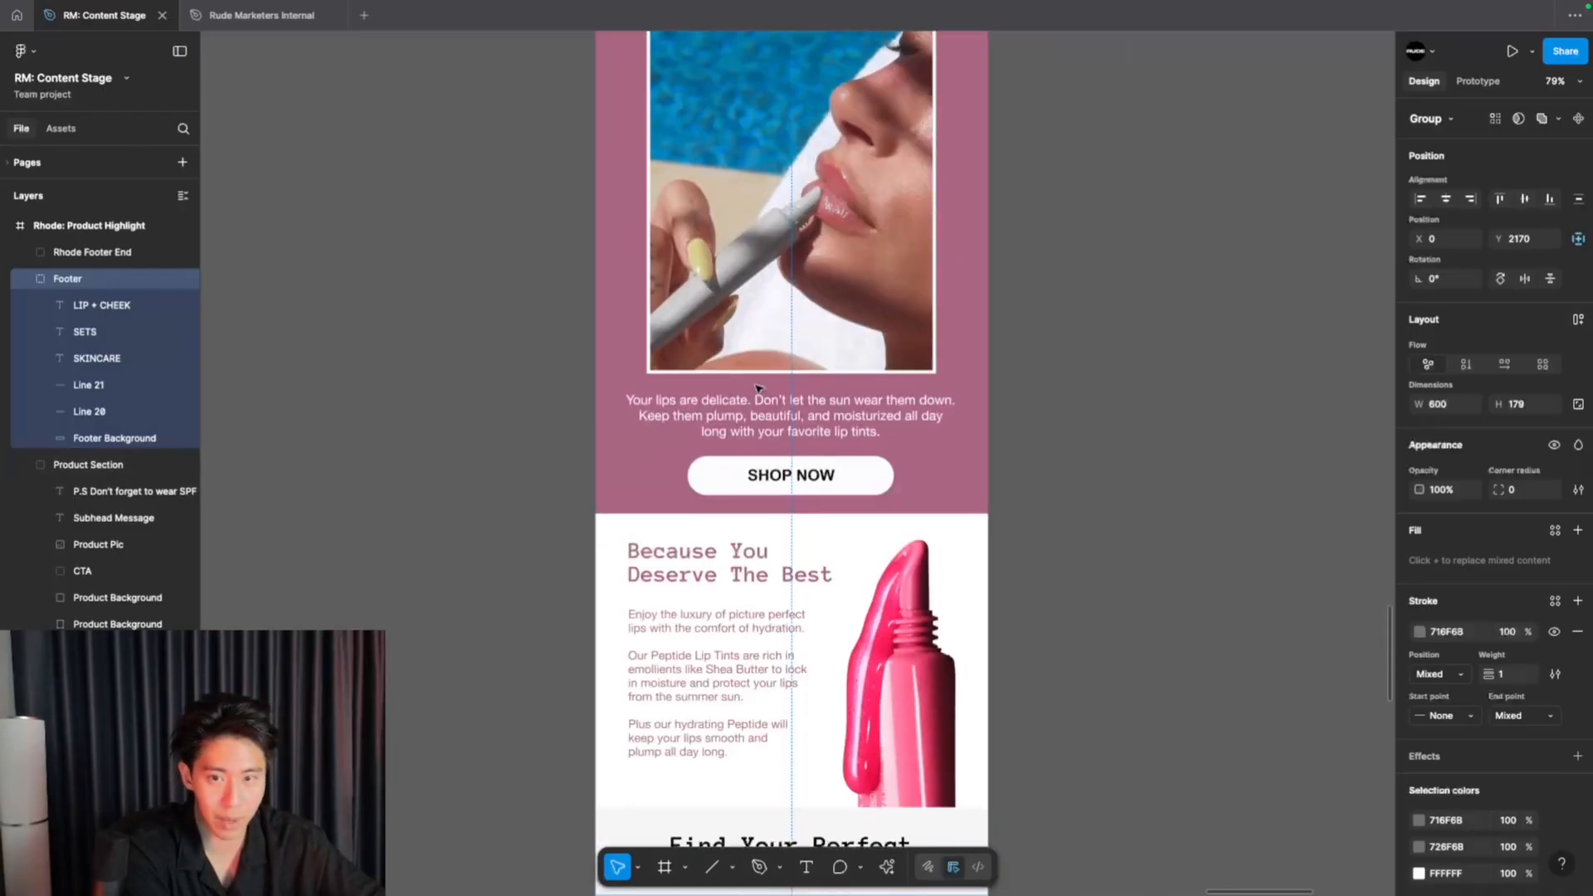
pyautogui.scroll(-13, 780, 396)
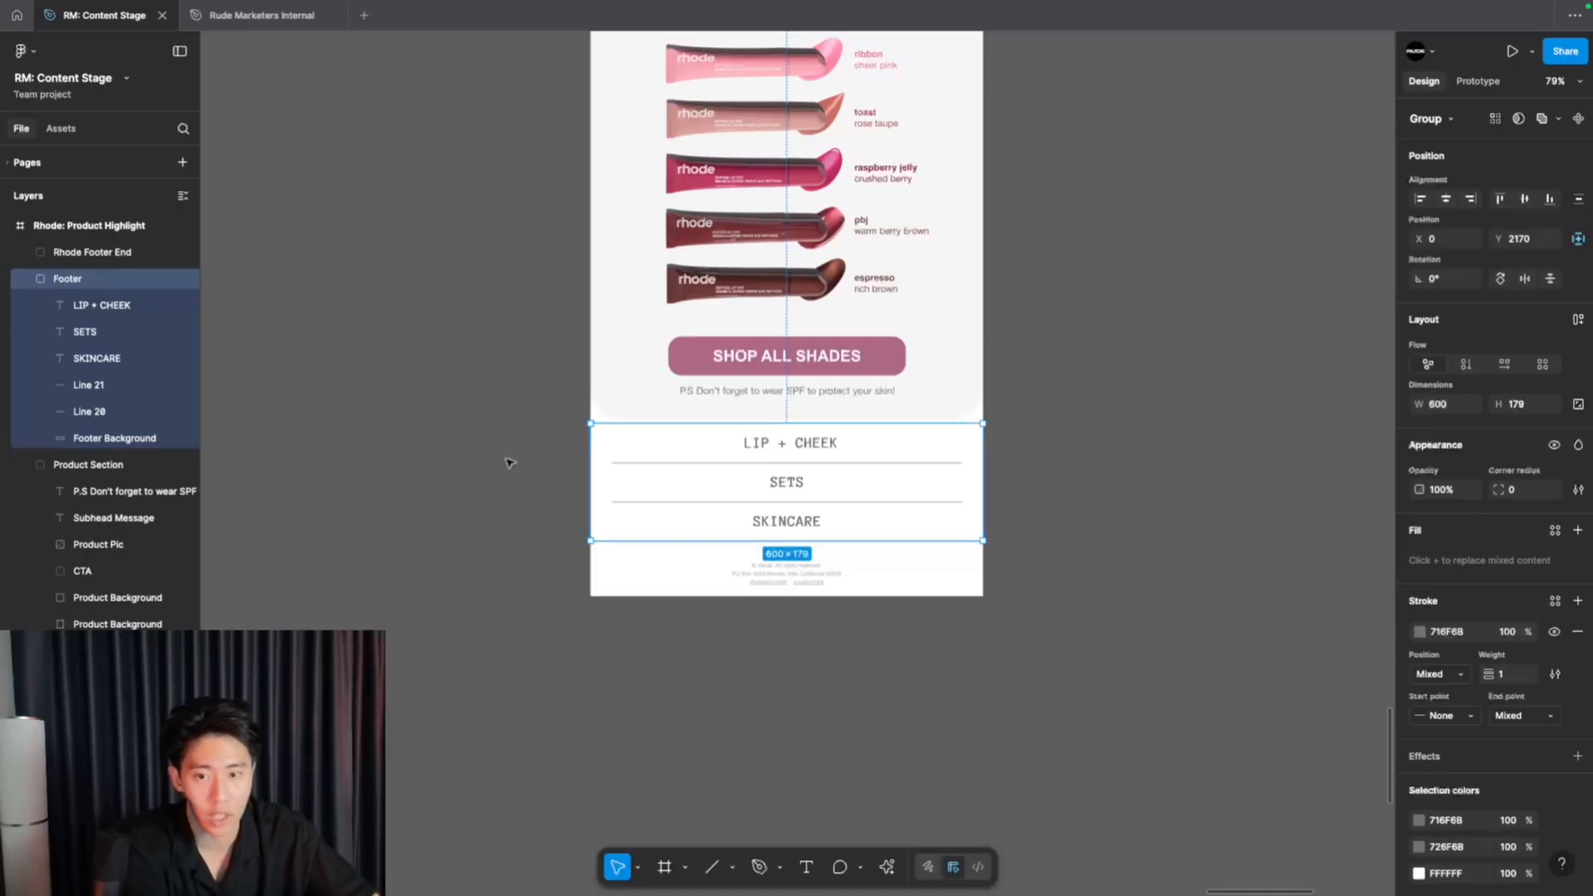
pyautogui.scroll(-5, 509, 462)
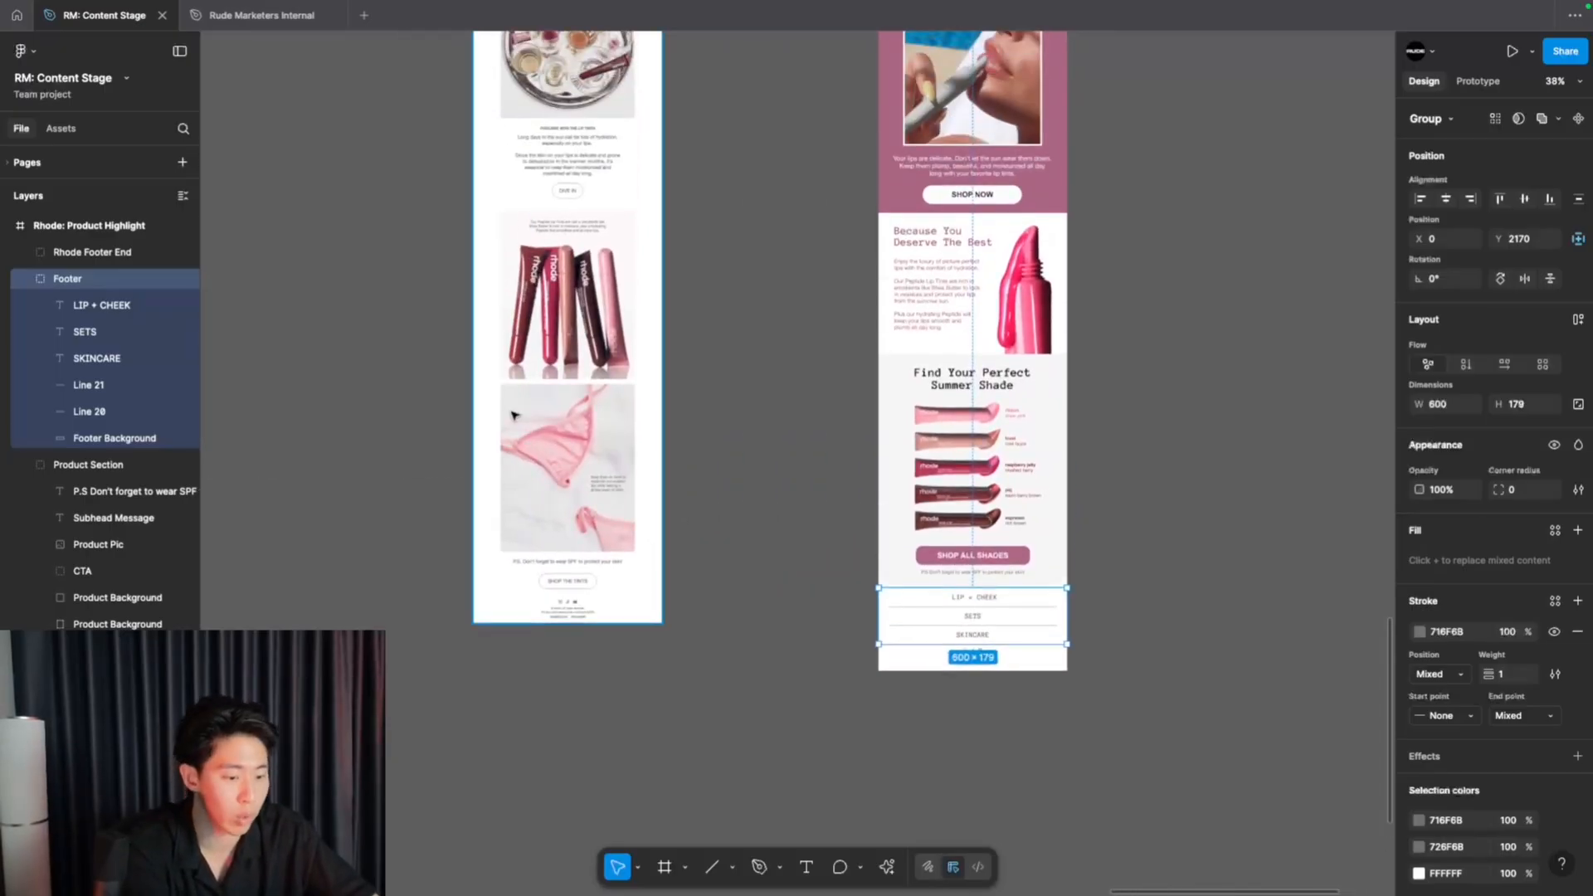
pyautogui.scroll(1, 512, 415)
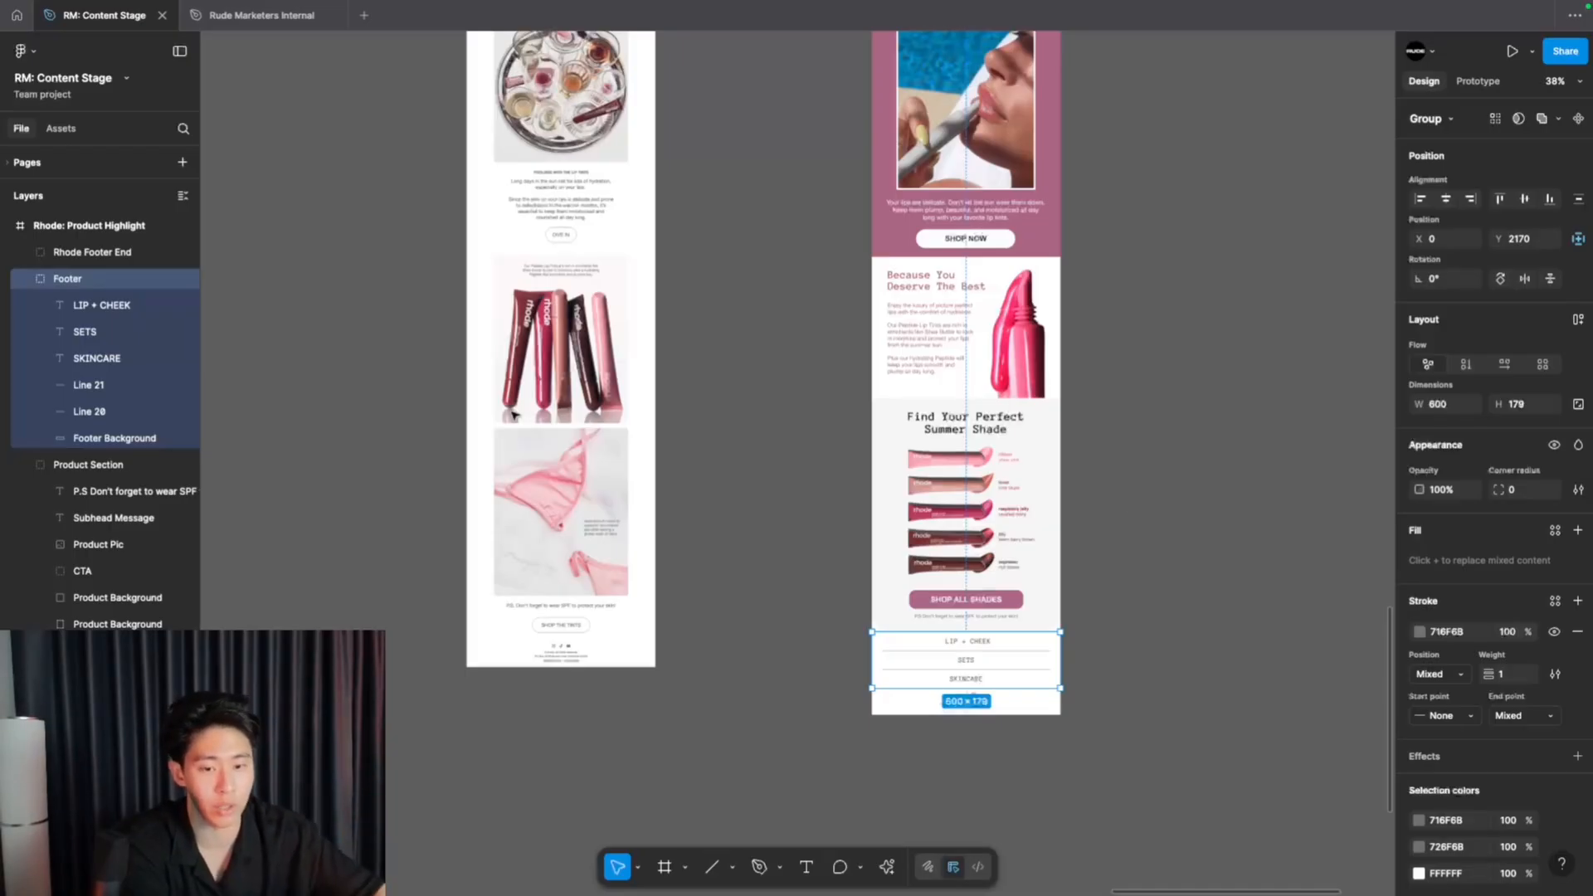
pyautogui.click(1176, 526)
pyautogui.scroll(5, 993, 529)
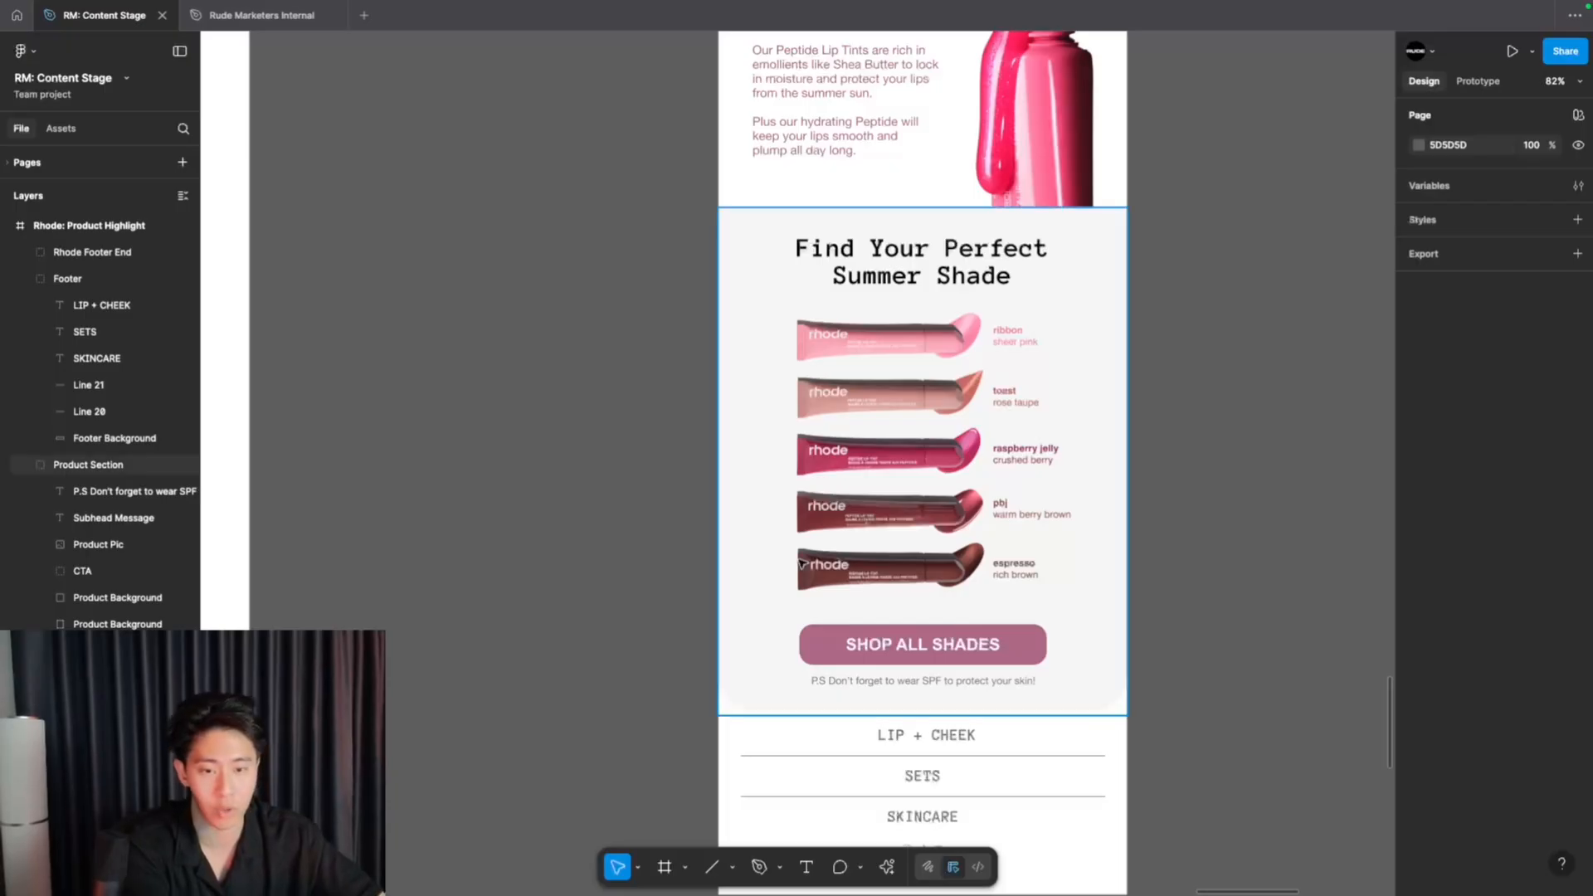
pyautogui.scroll(-4, 703, 521)
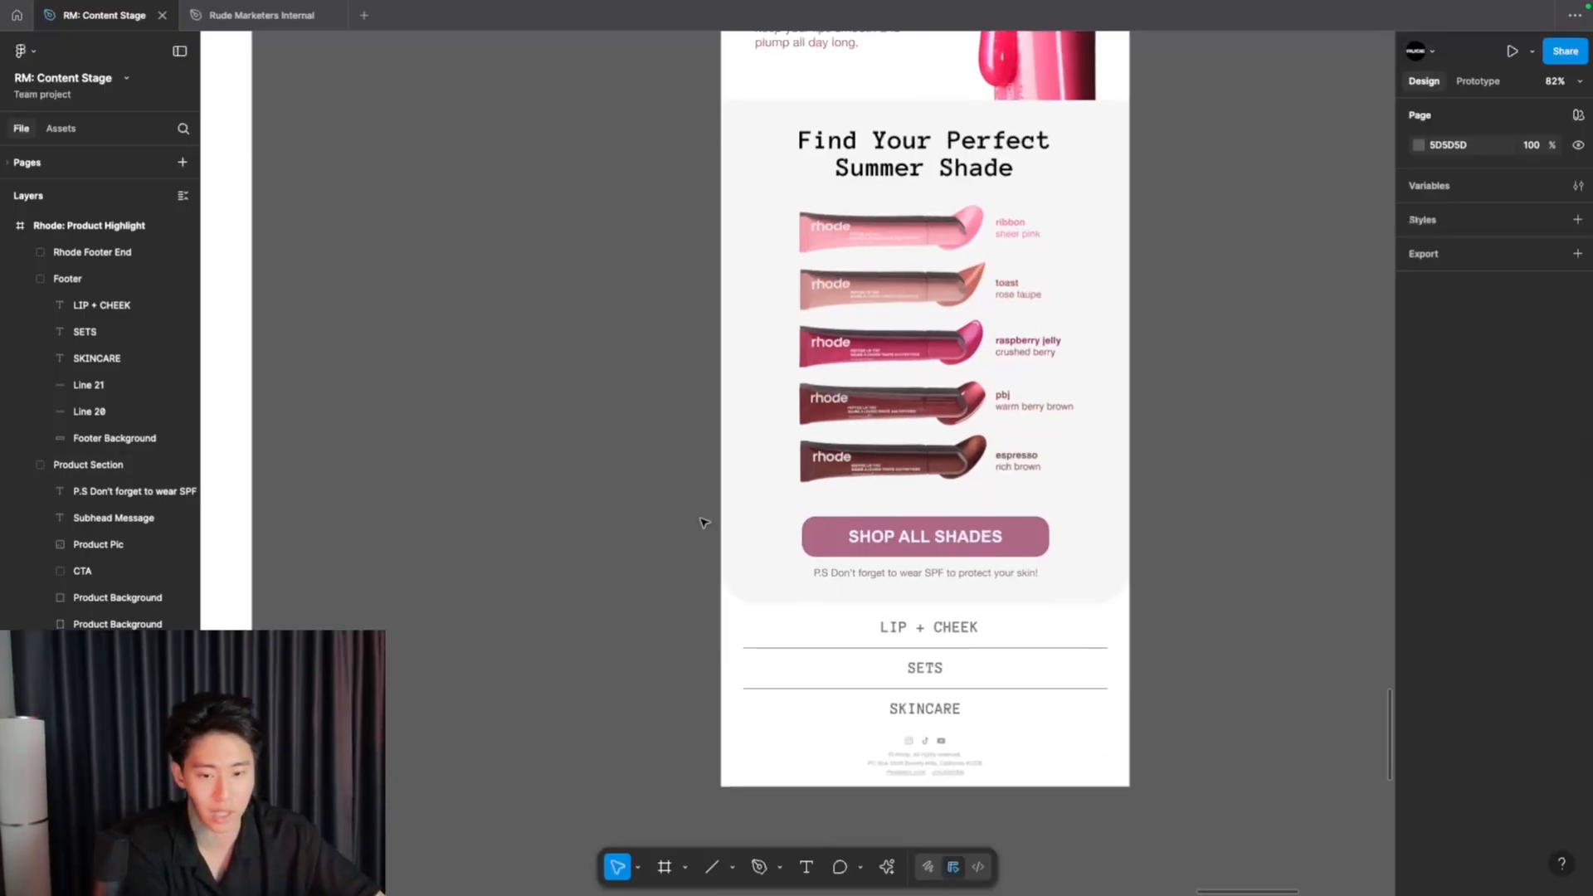
pyautogui.scroll(-2, 703, 521)
pyautogui.scroll(5, 703, 521)
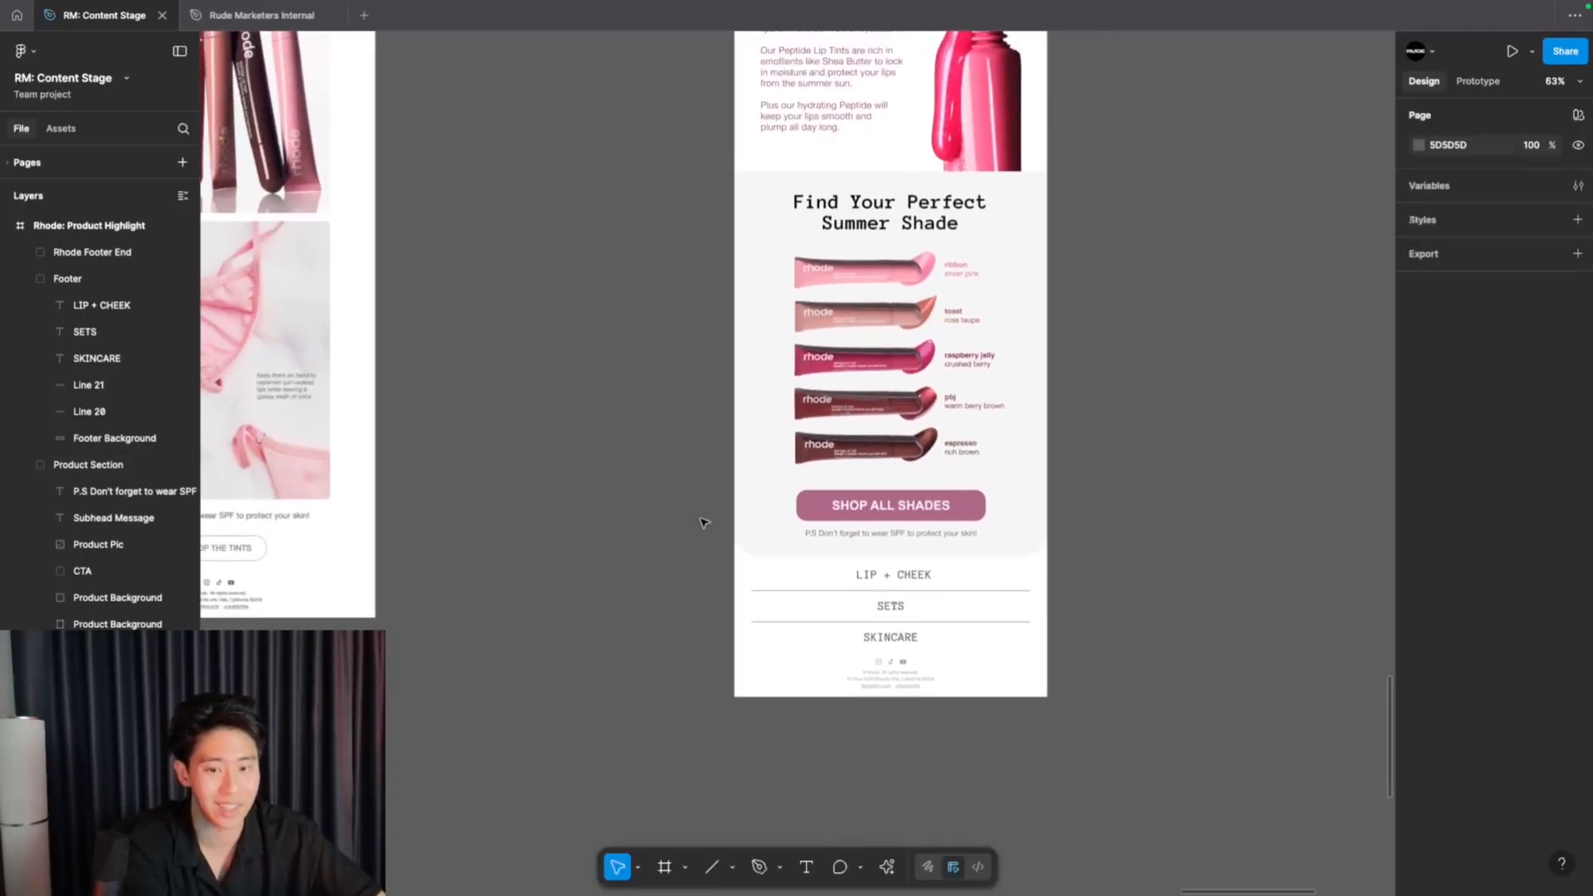
# - Compare the full Before and After versions of the Rhode email from logo and hero down to the footer
pyautogui.scroll(5, 703, 522)
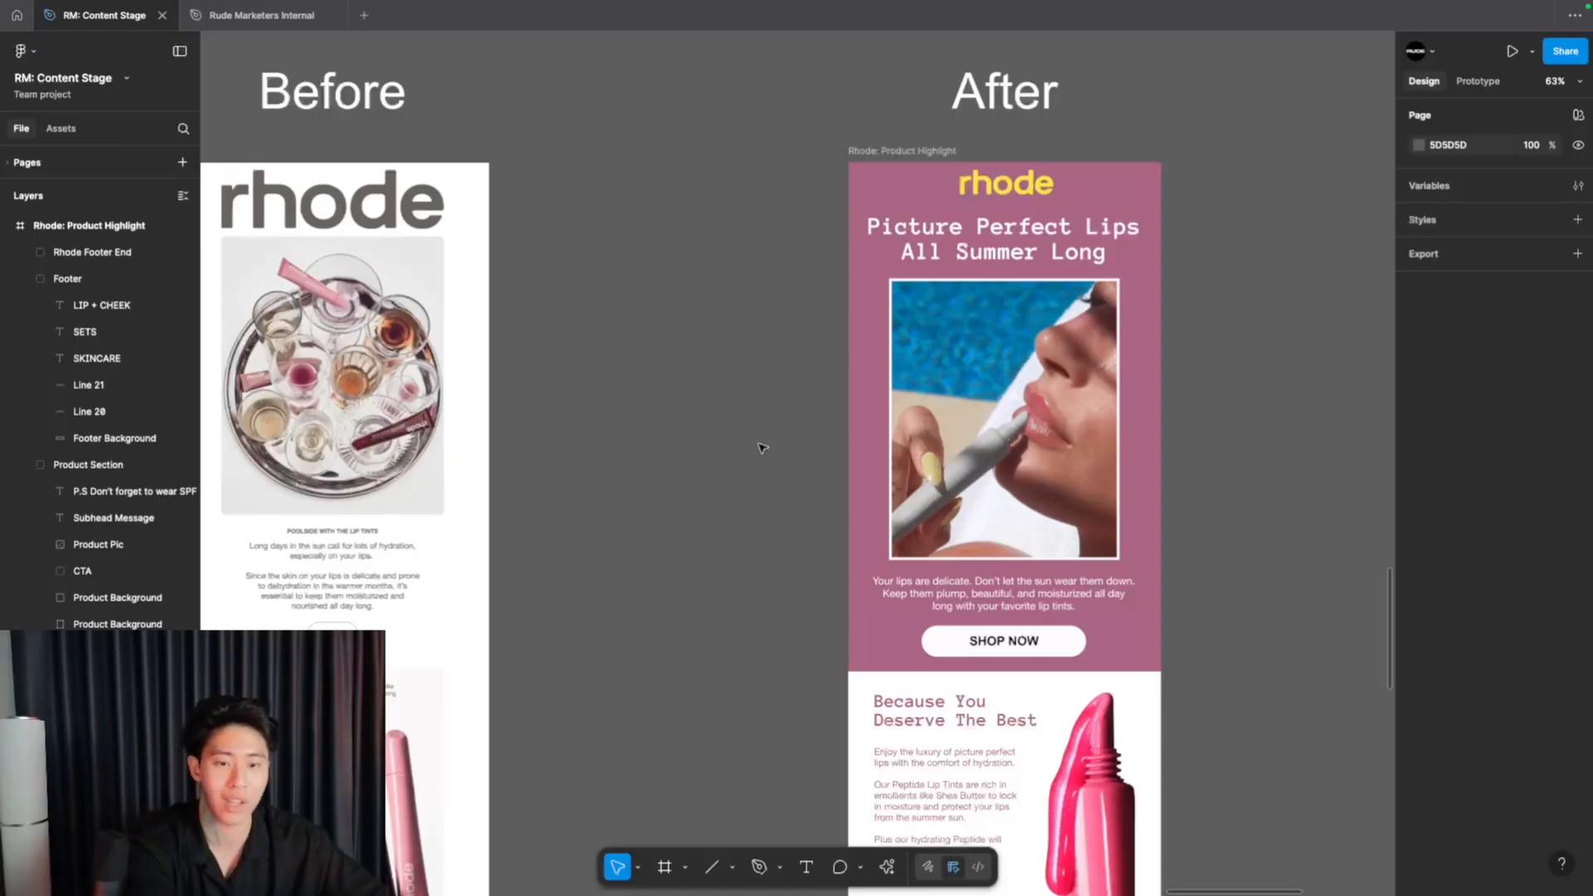
pyautogui.scroll(-3, 721, 423)
pyautogui.scroll(-5, 721, 422)
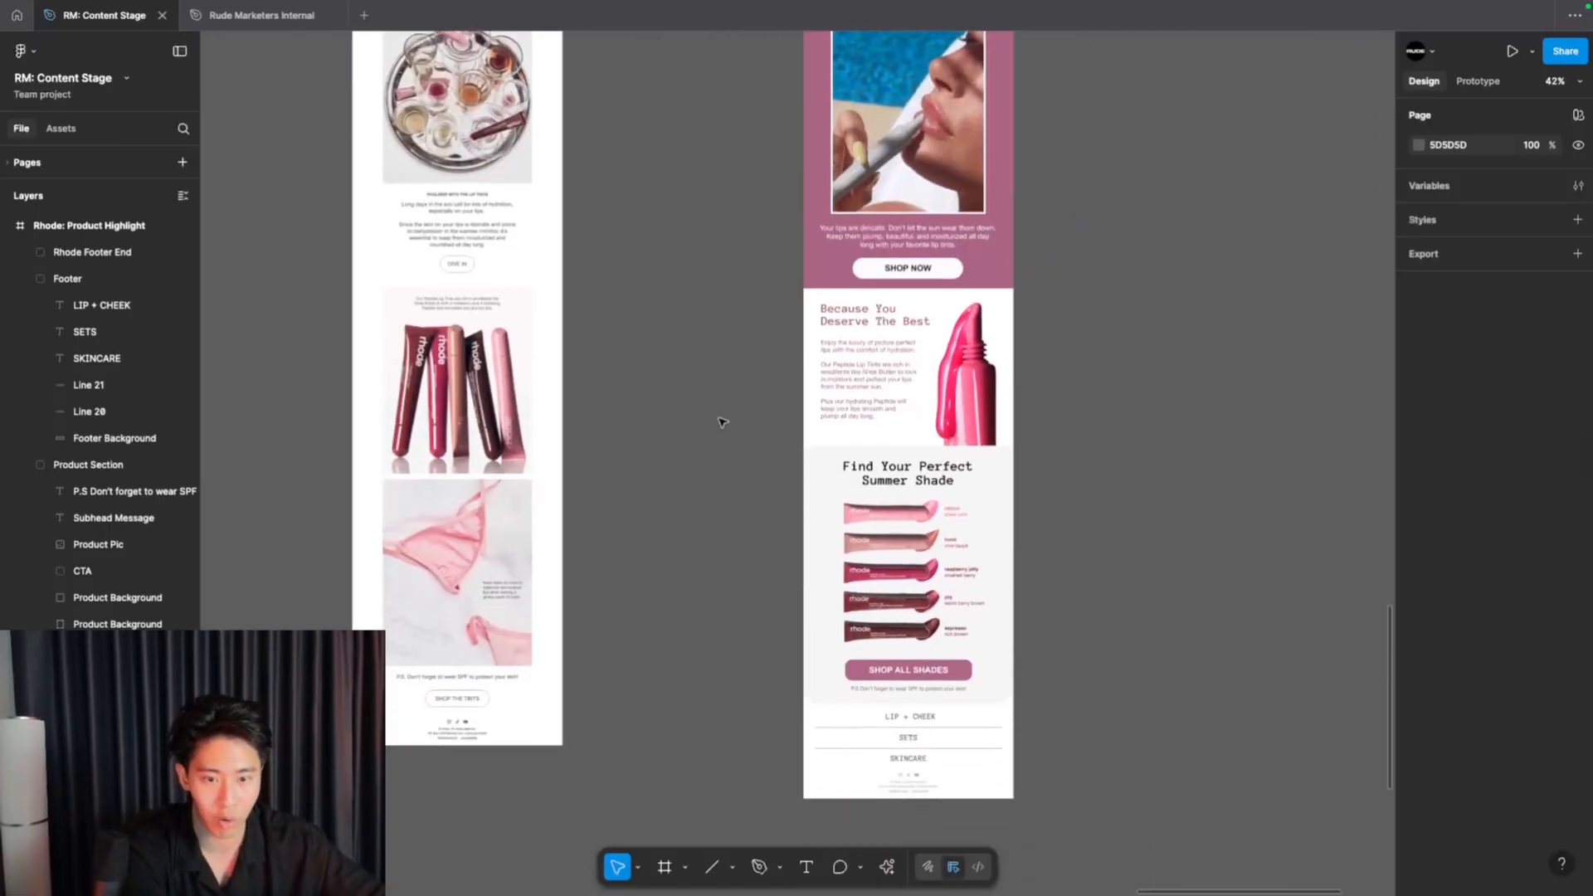
pyautogui.scroll(5, 721, 422)
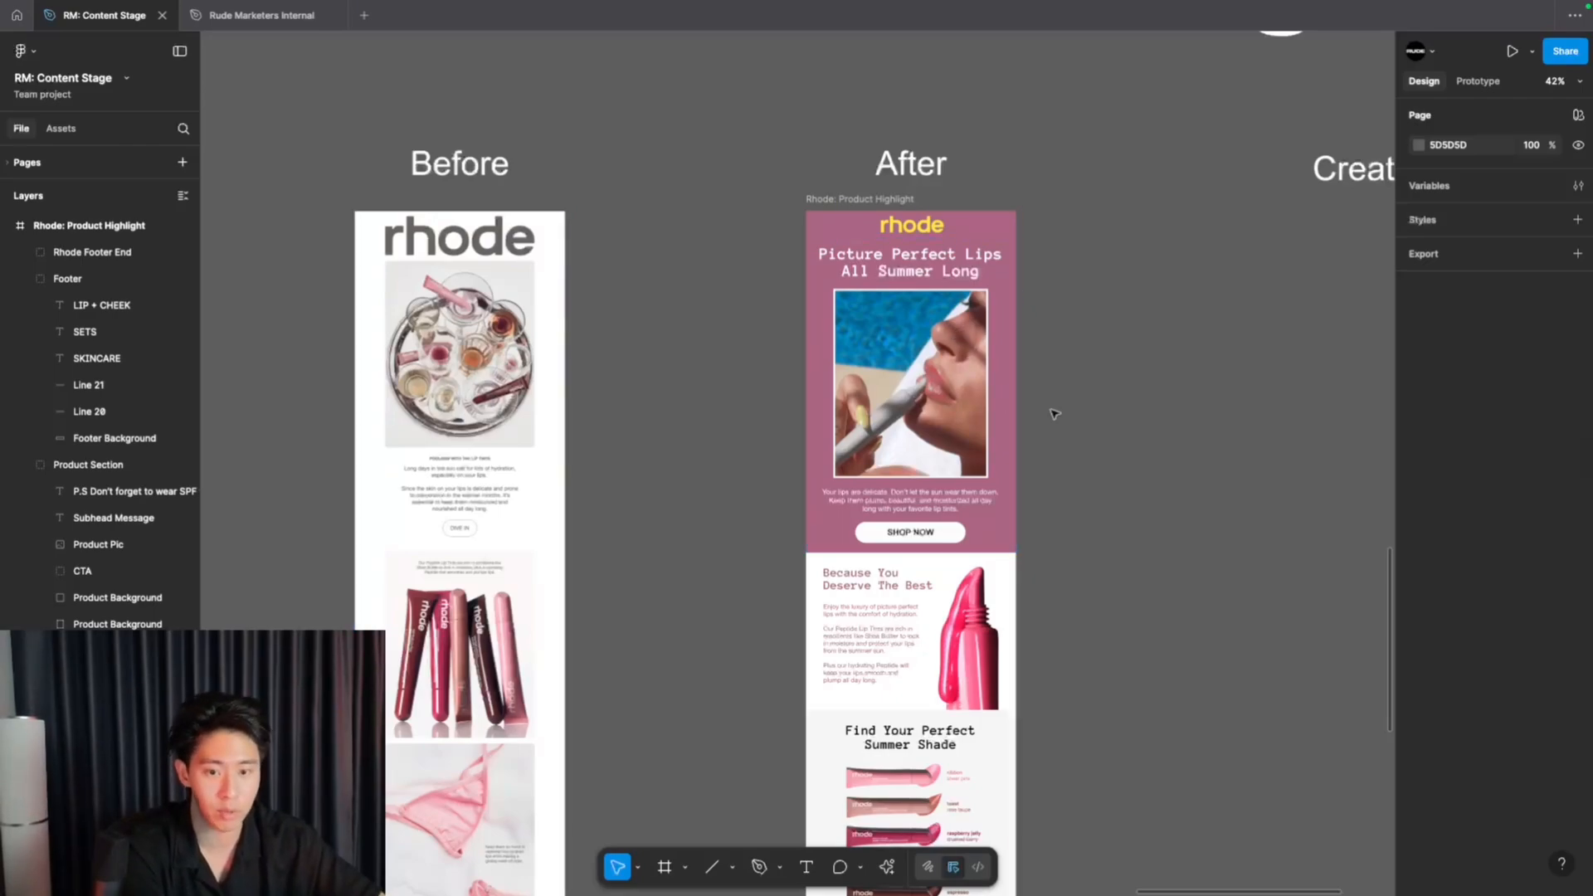
pyautogui.scroll(-1, 951, 434)
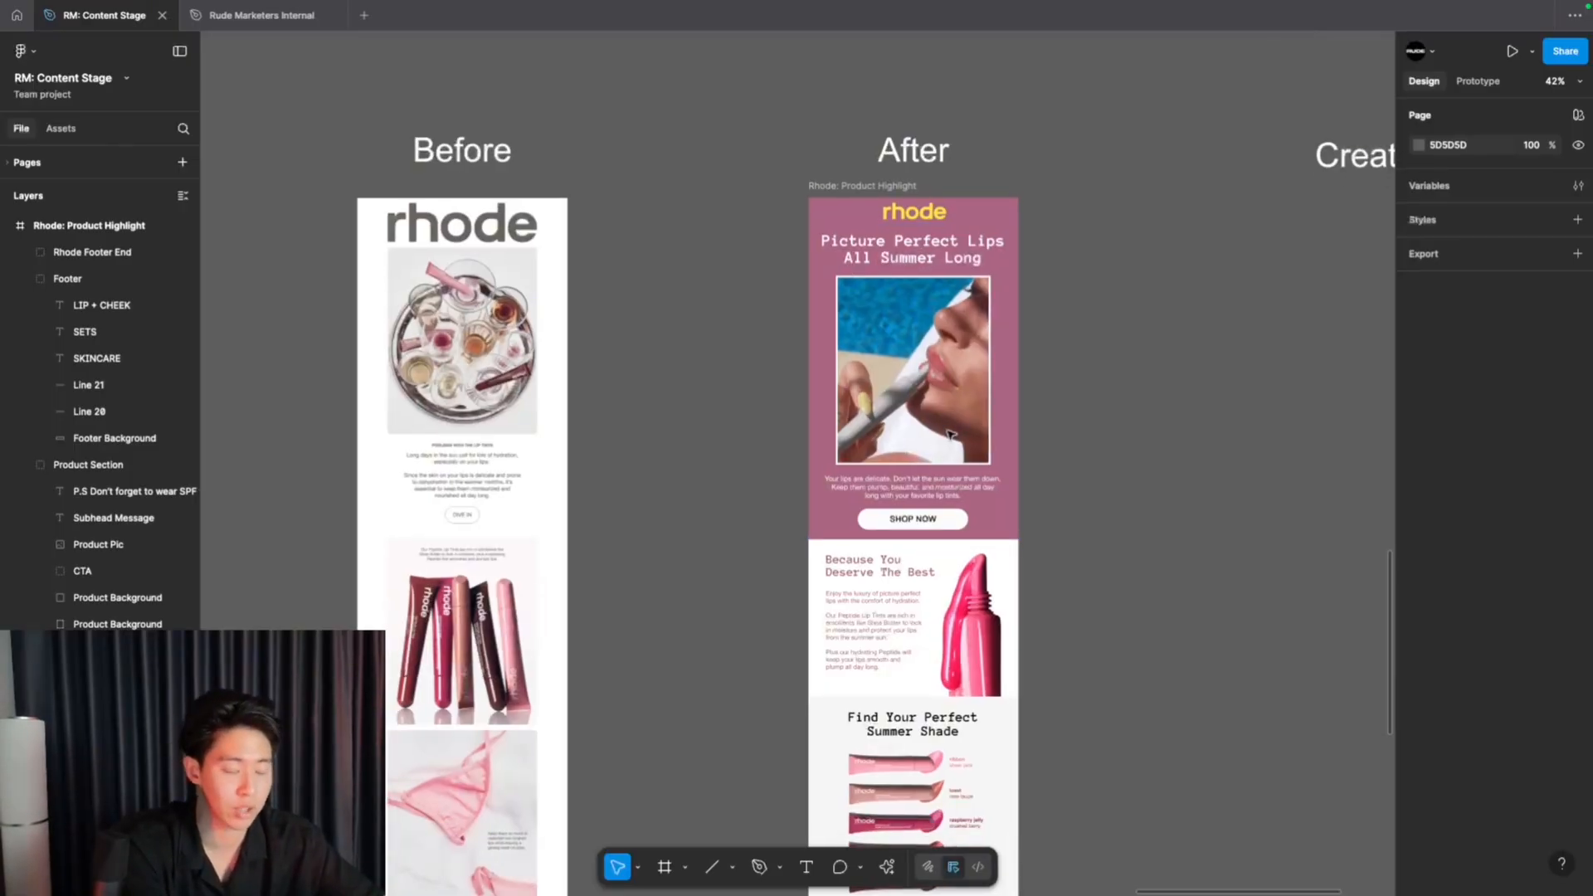
pyautogui.scroll(3, 912, 277)
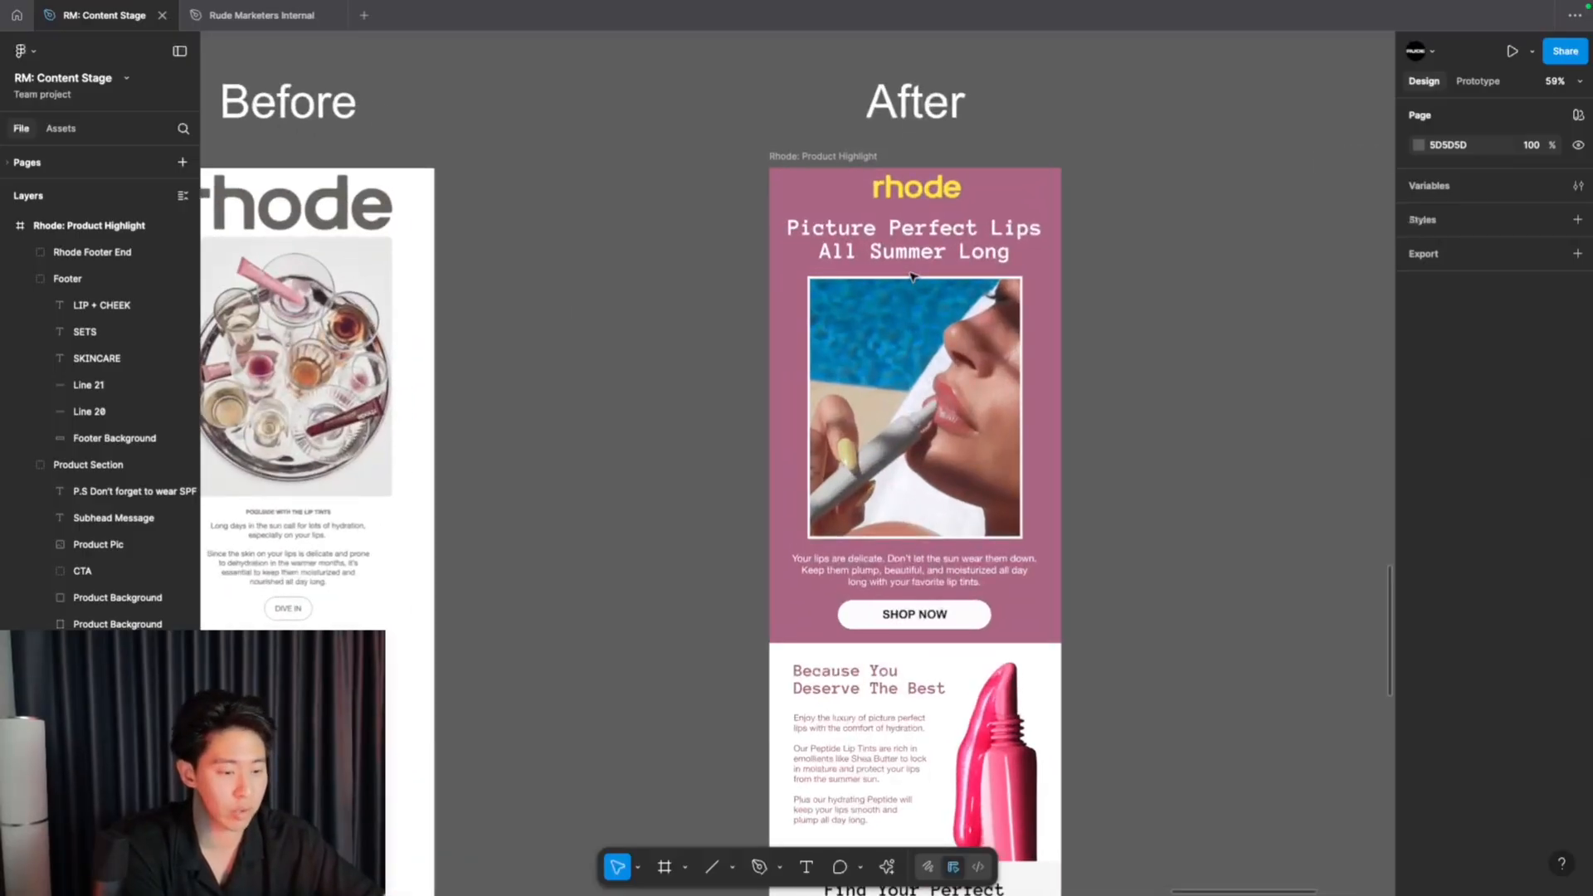
pyautogui.scroll(-10, 913, 276)
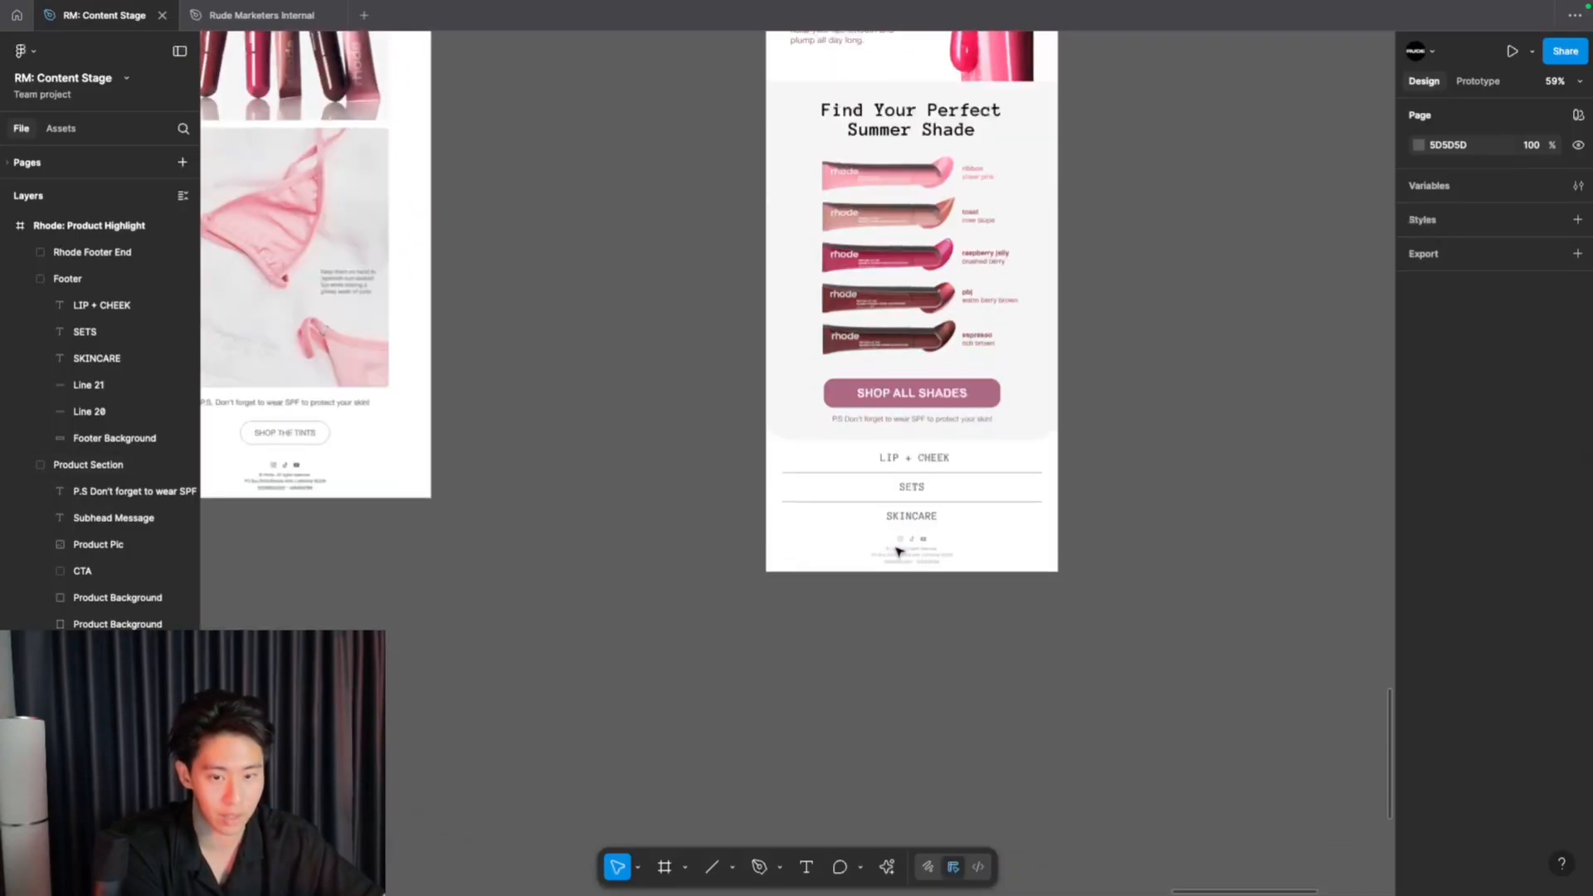
pyautogui.scroll(10, 898, 551)
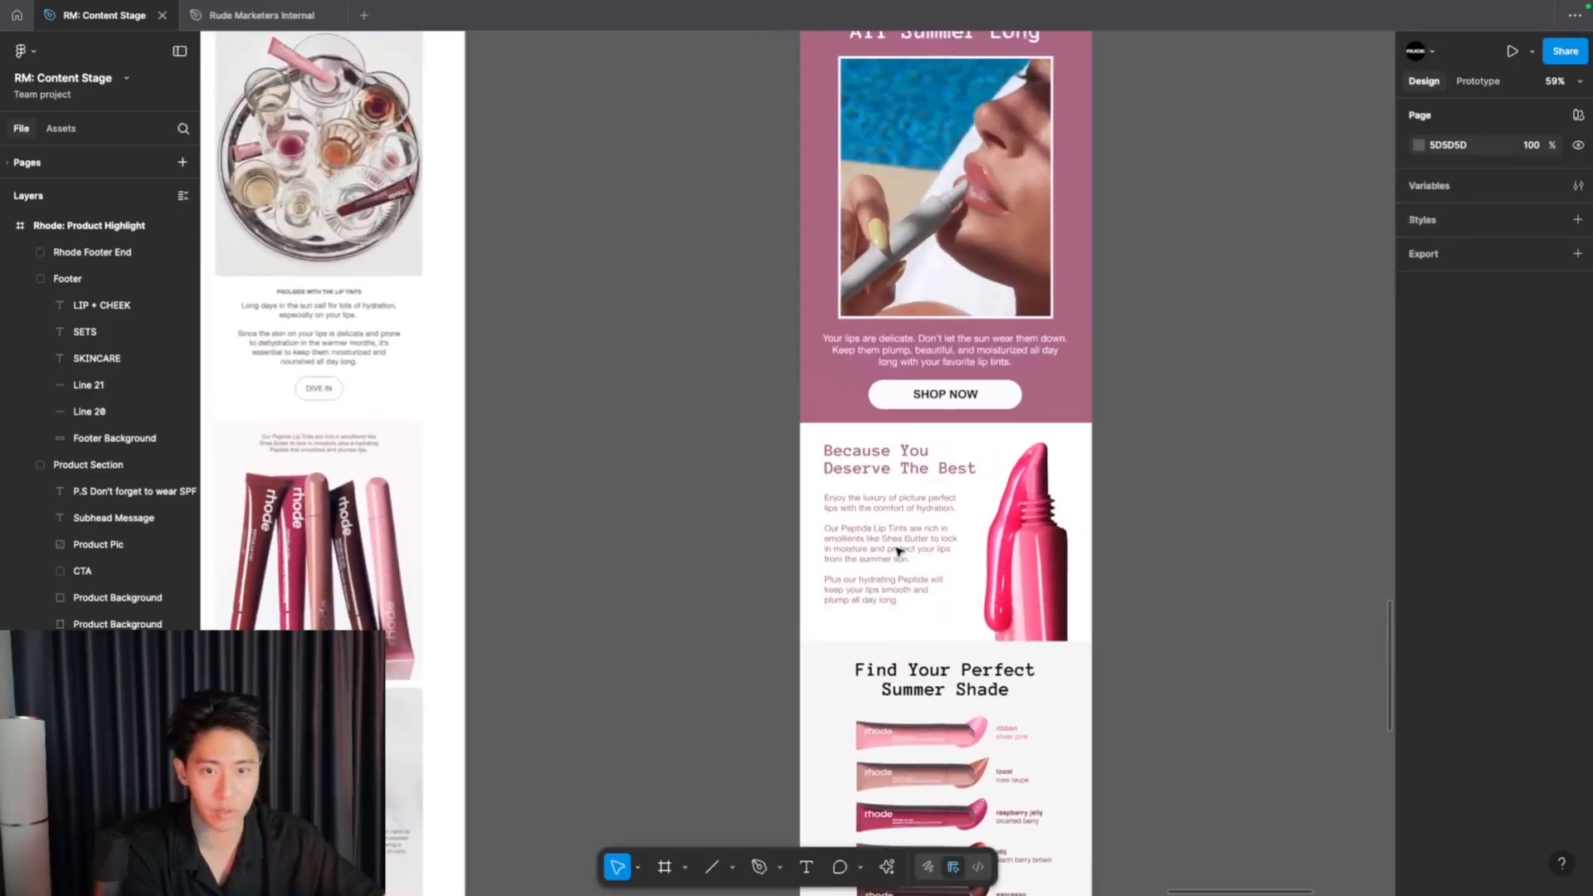
pyautogui.scroll(-3, 898, 551)
pyautogui.scroll(-2, 898, 551)
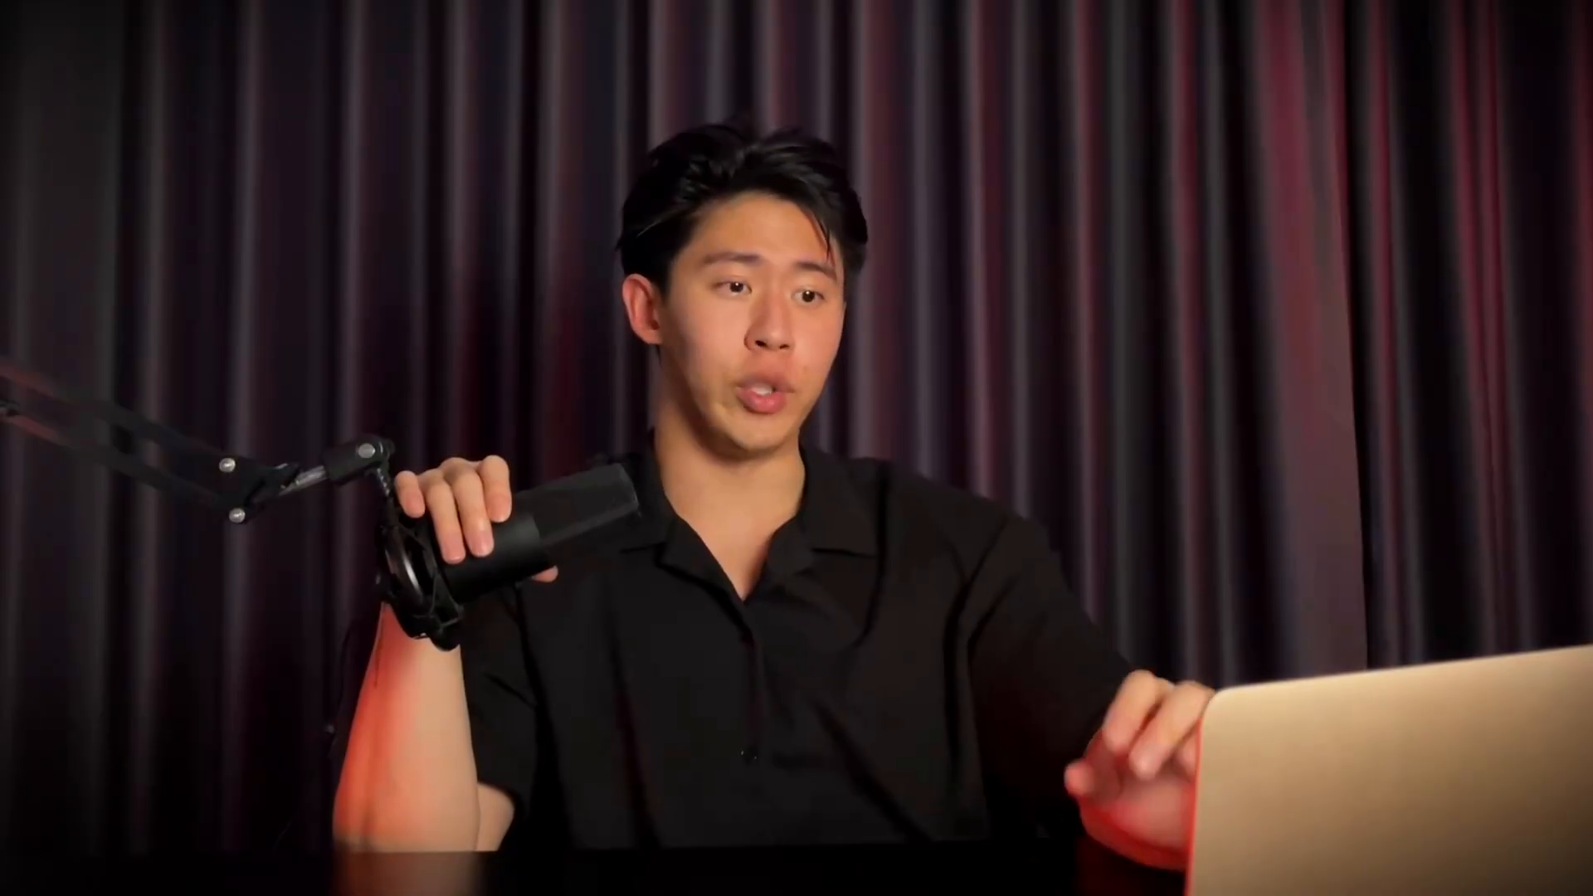